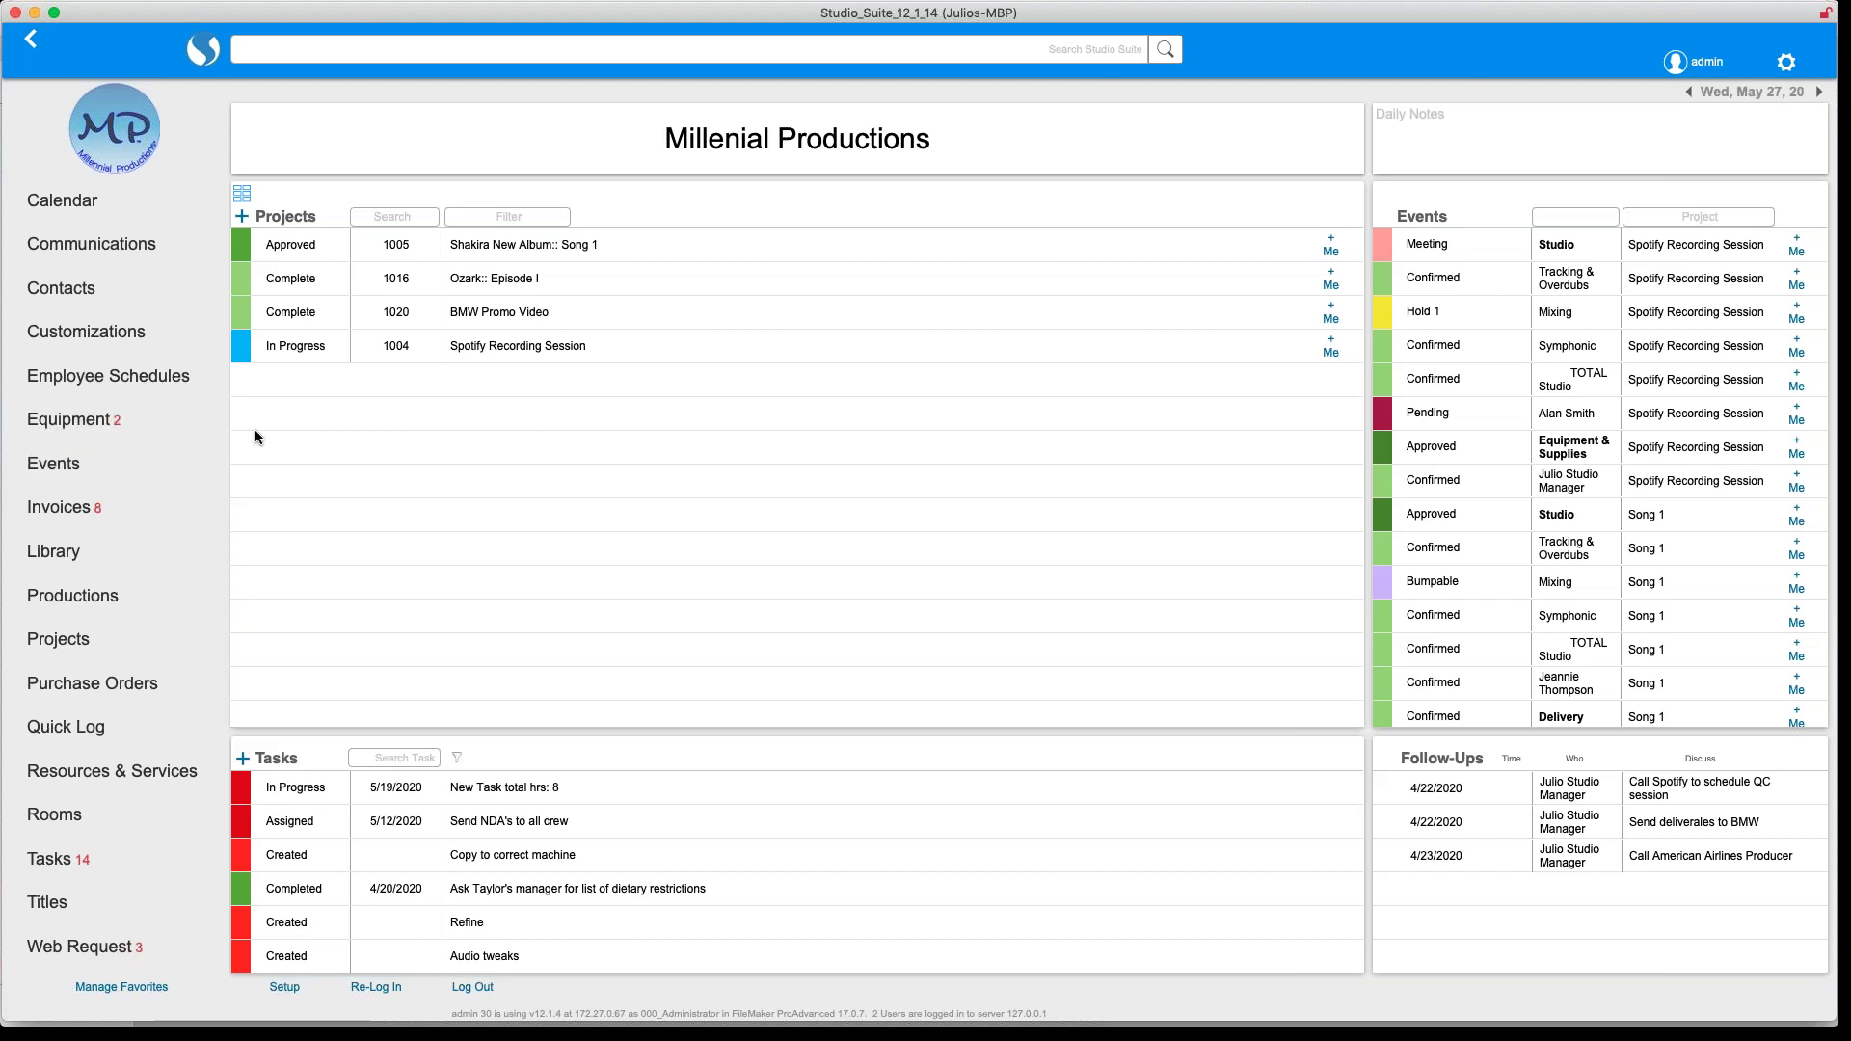
Add a category named Cables with sort position 2.4 to the category value list in System Setup
{"action": "left_click", "coordinate": [284, 987]}
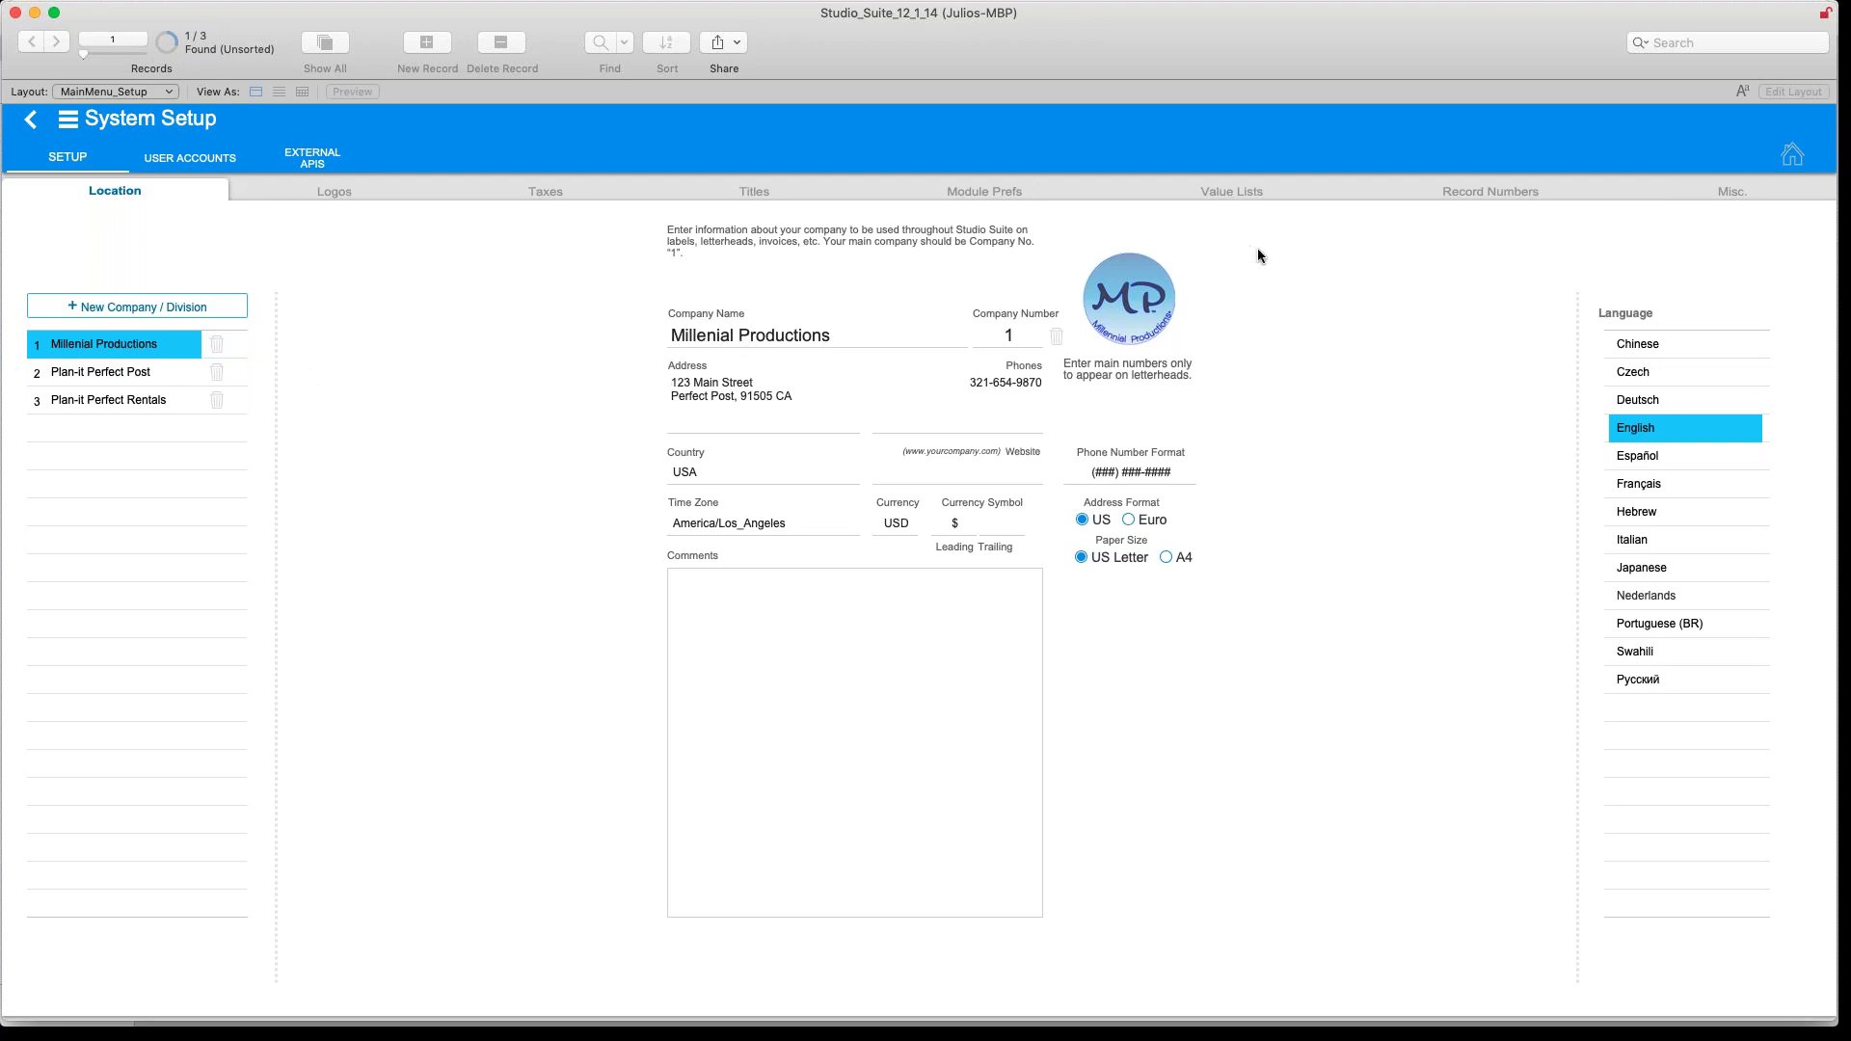
{"action": "left_click", "coordinate": [1241, 191]}
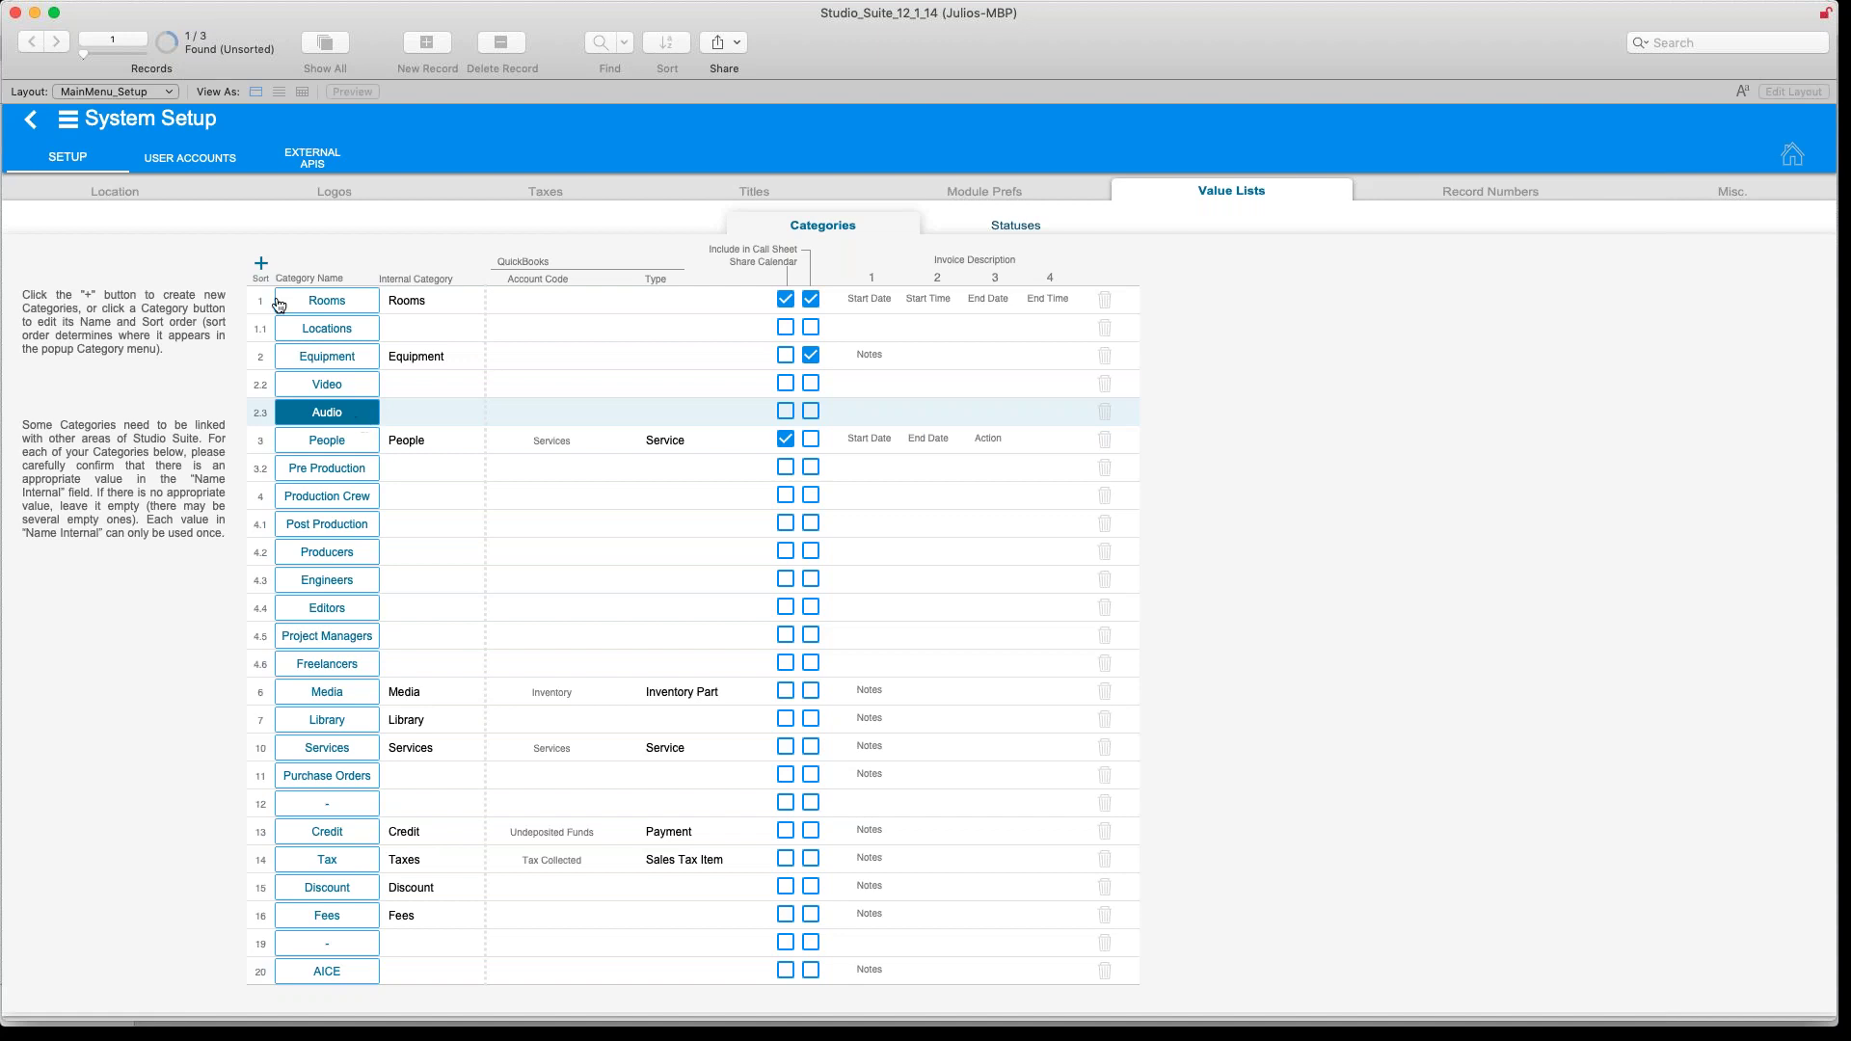
{"action": "left_click", "coordinate": [261, 264]}
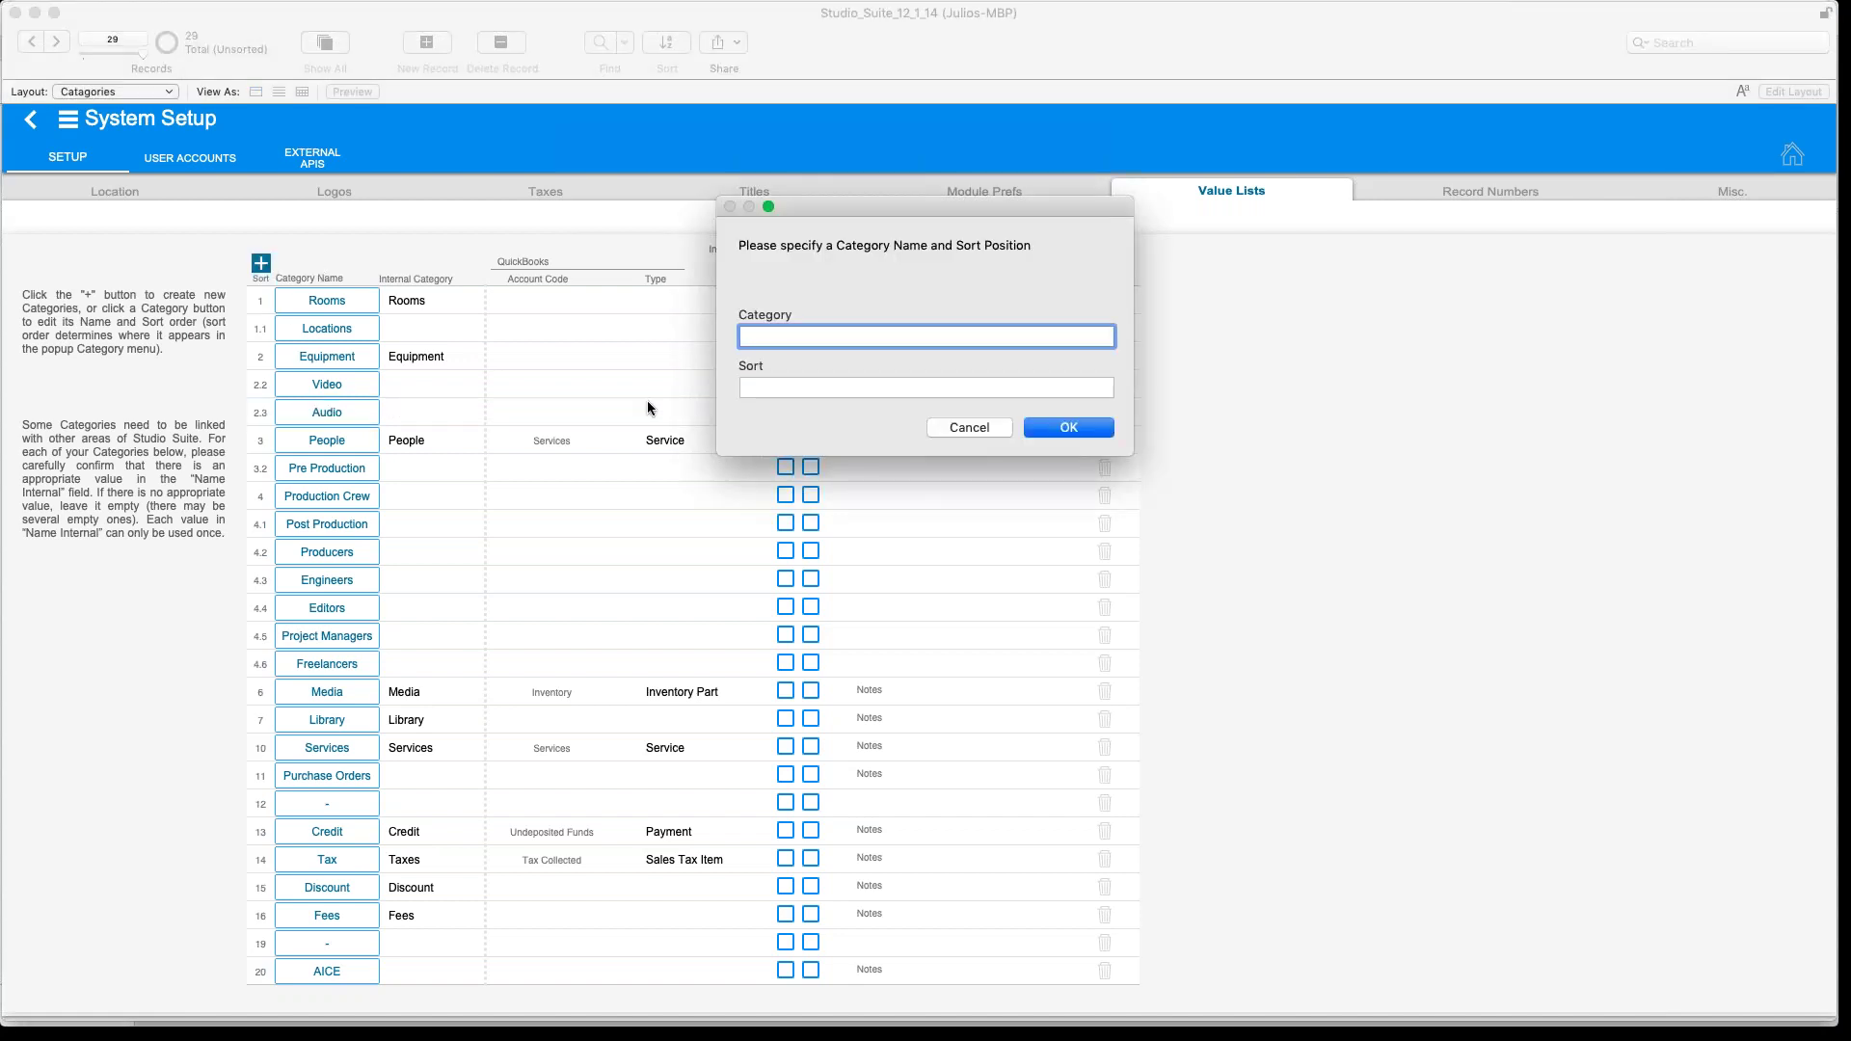
{"action": "type", "text": "Cables"}
{"action": "left_click", "coordinate": [808, 389]}
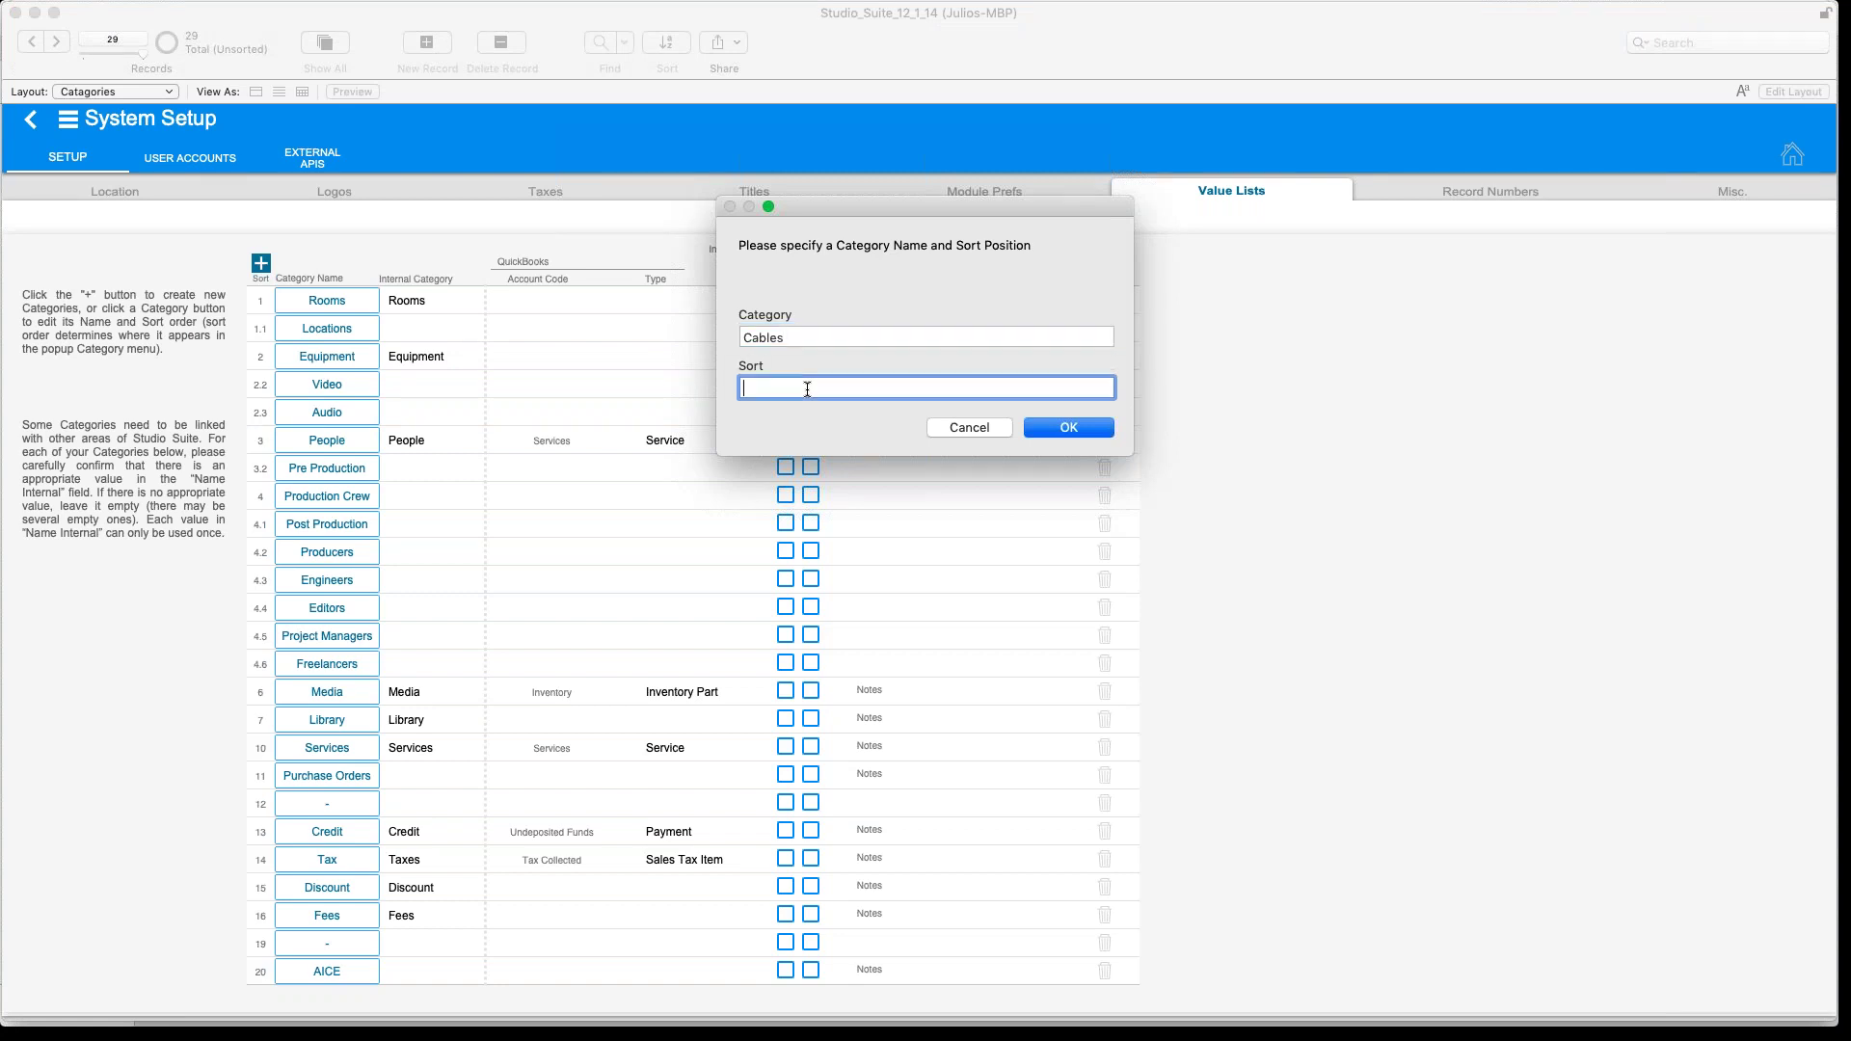
{"action": "type", "text": "2.4"}
{"action": "key", "text": "Return"}
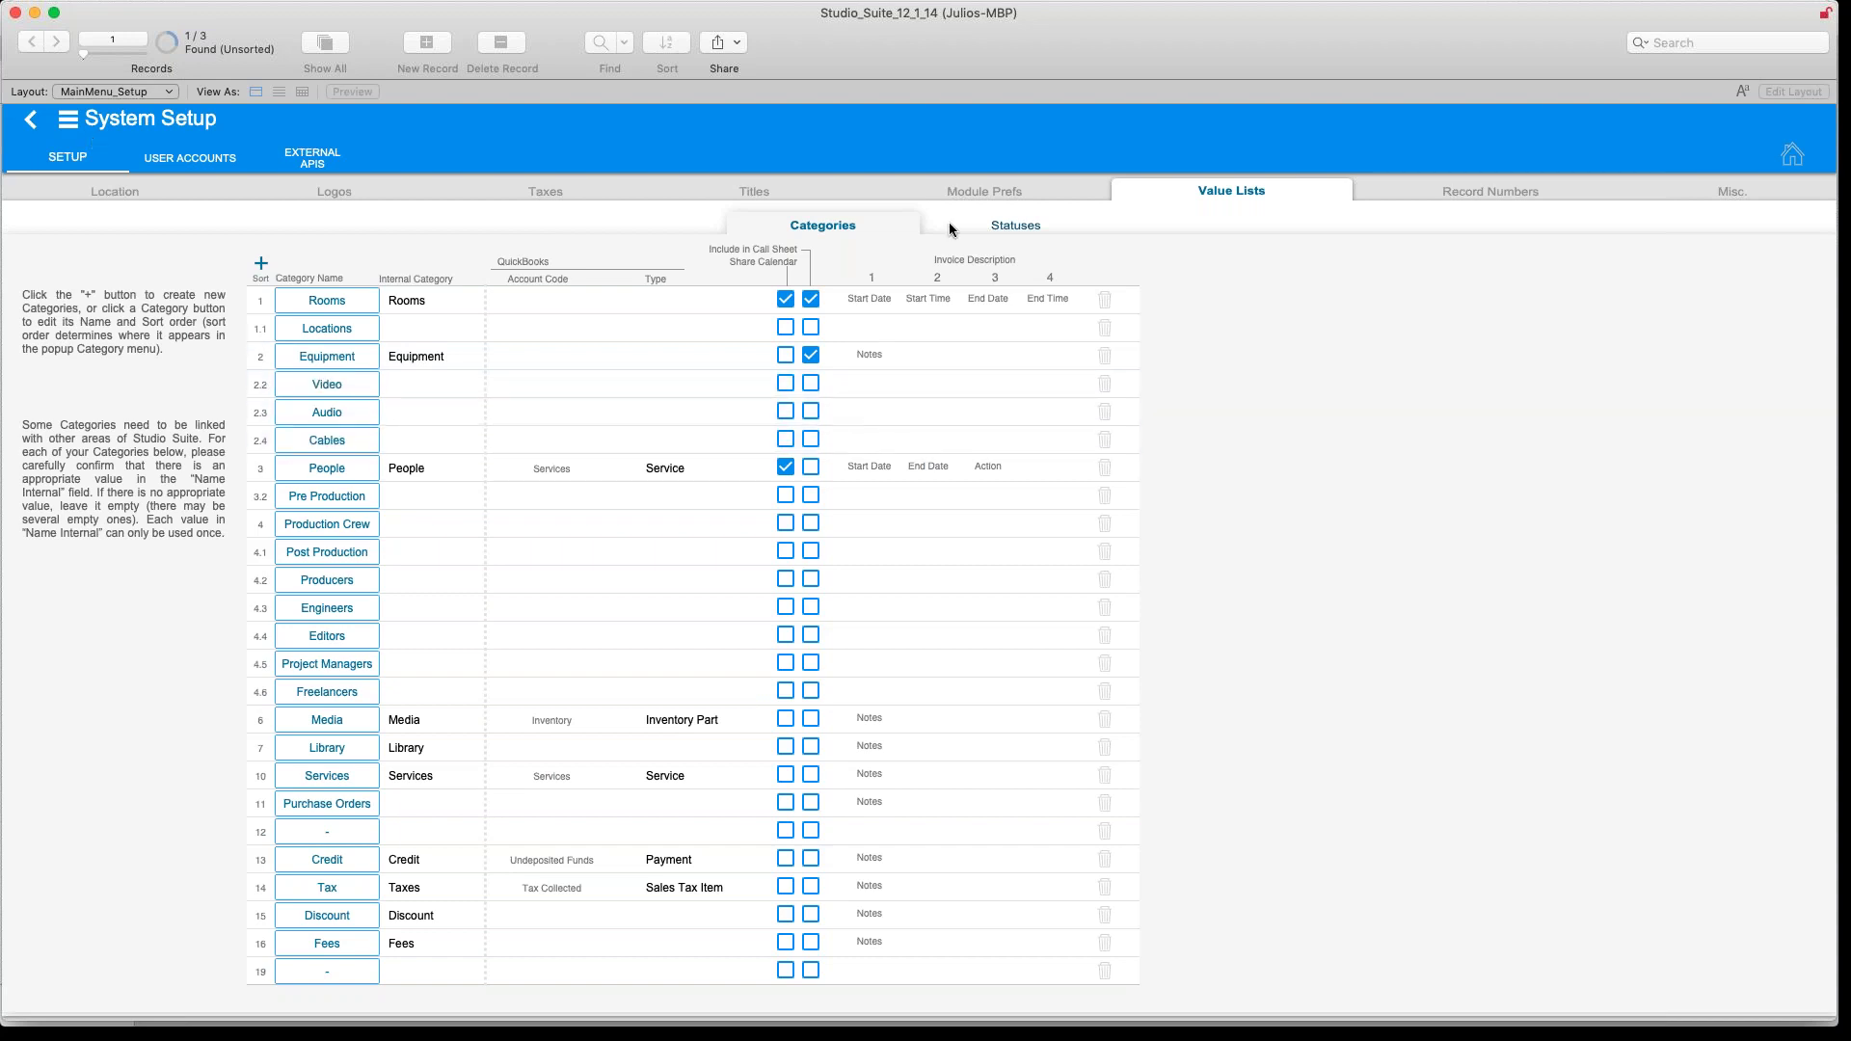
Return to the home screen and open the Equipment module
{"action": "left_click", "coordinate": [69, 119]}
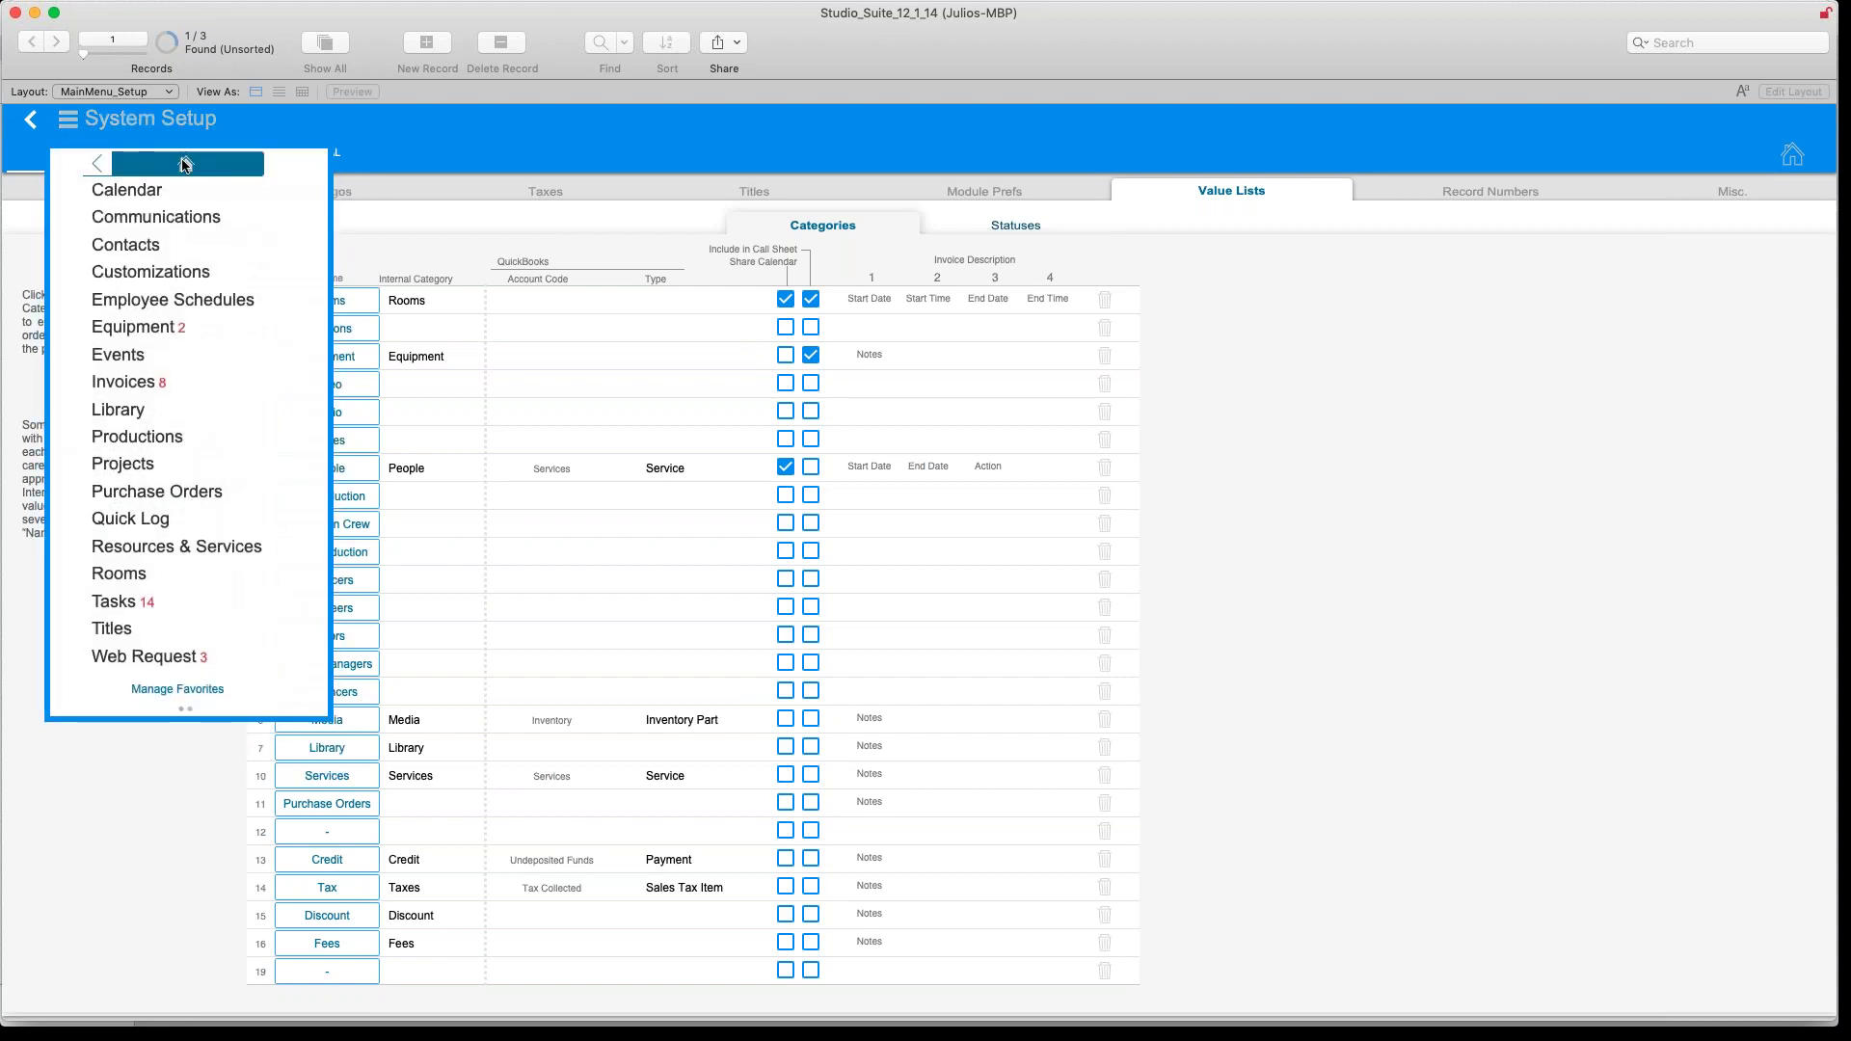
{"action": "left_click", "coordinate": [186, 165]}
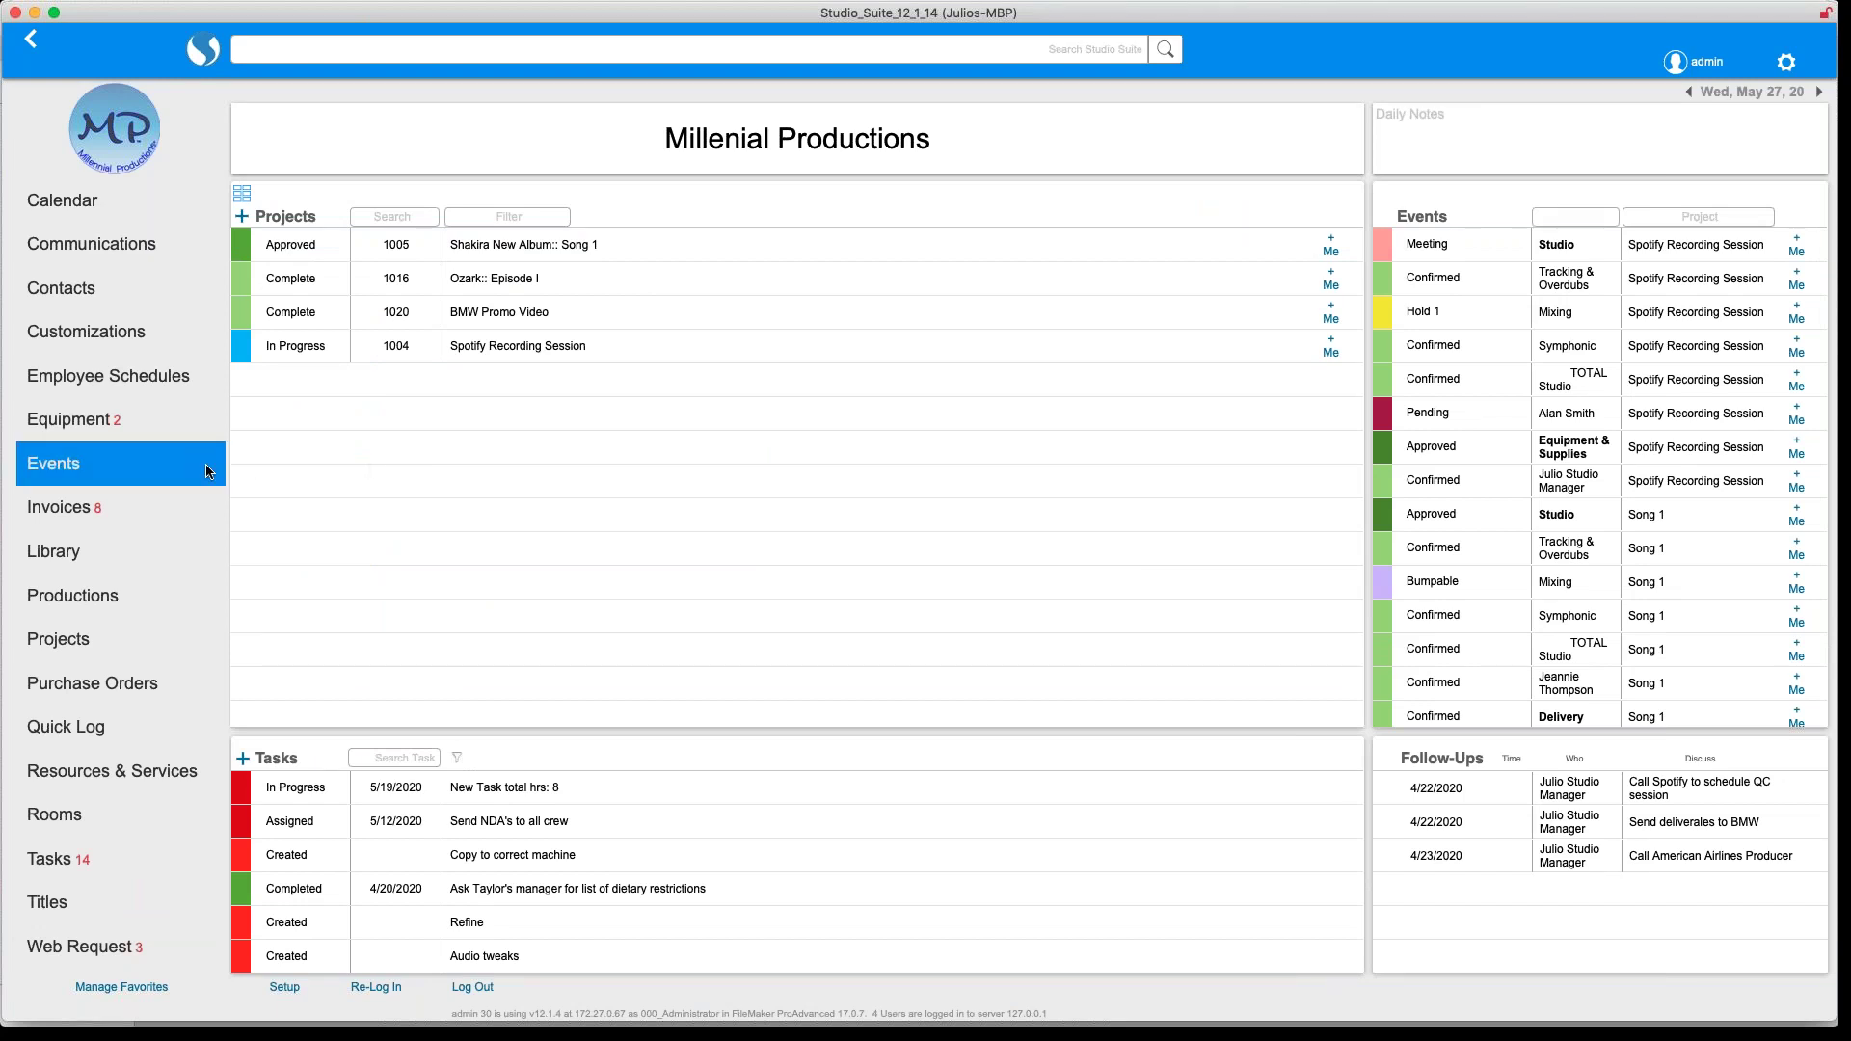
{"action": "left_click", "coordinate": [97, 432]}
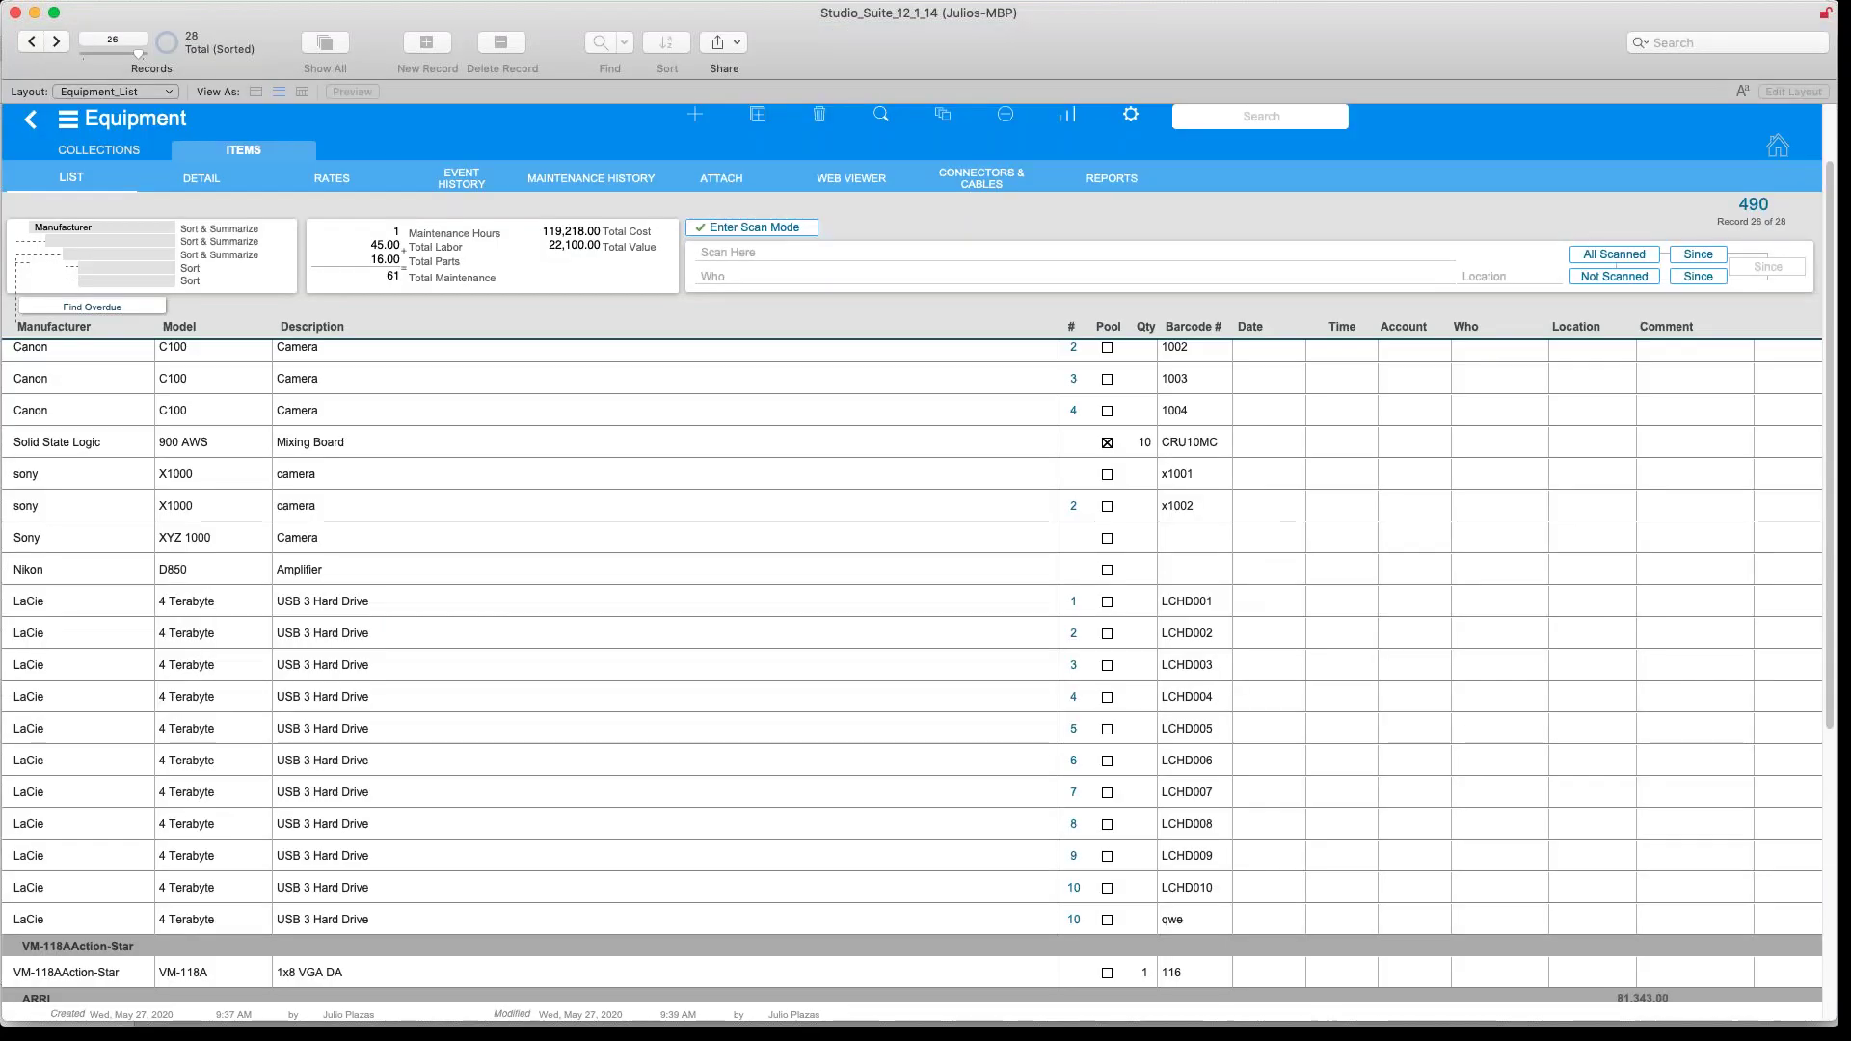
Browse the equipment item list and page through the detail records starting from Canon C100 Camera #1
{"action": "scroll", "coordinate": [294, 574], "scroll_direction": "up", "scroll_amount": 2}
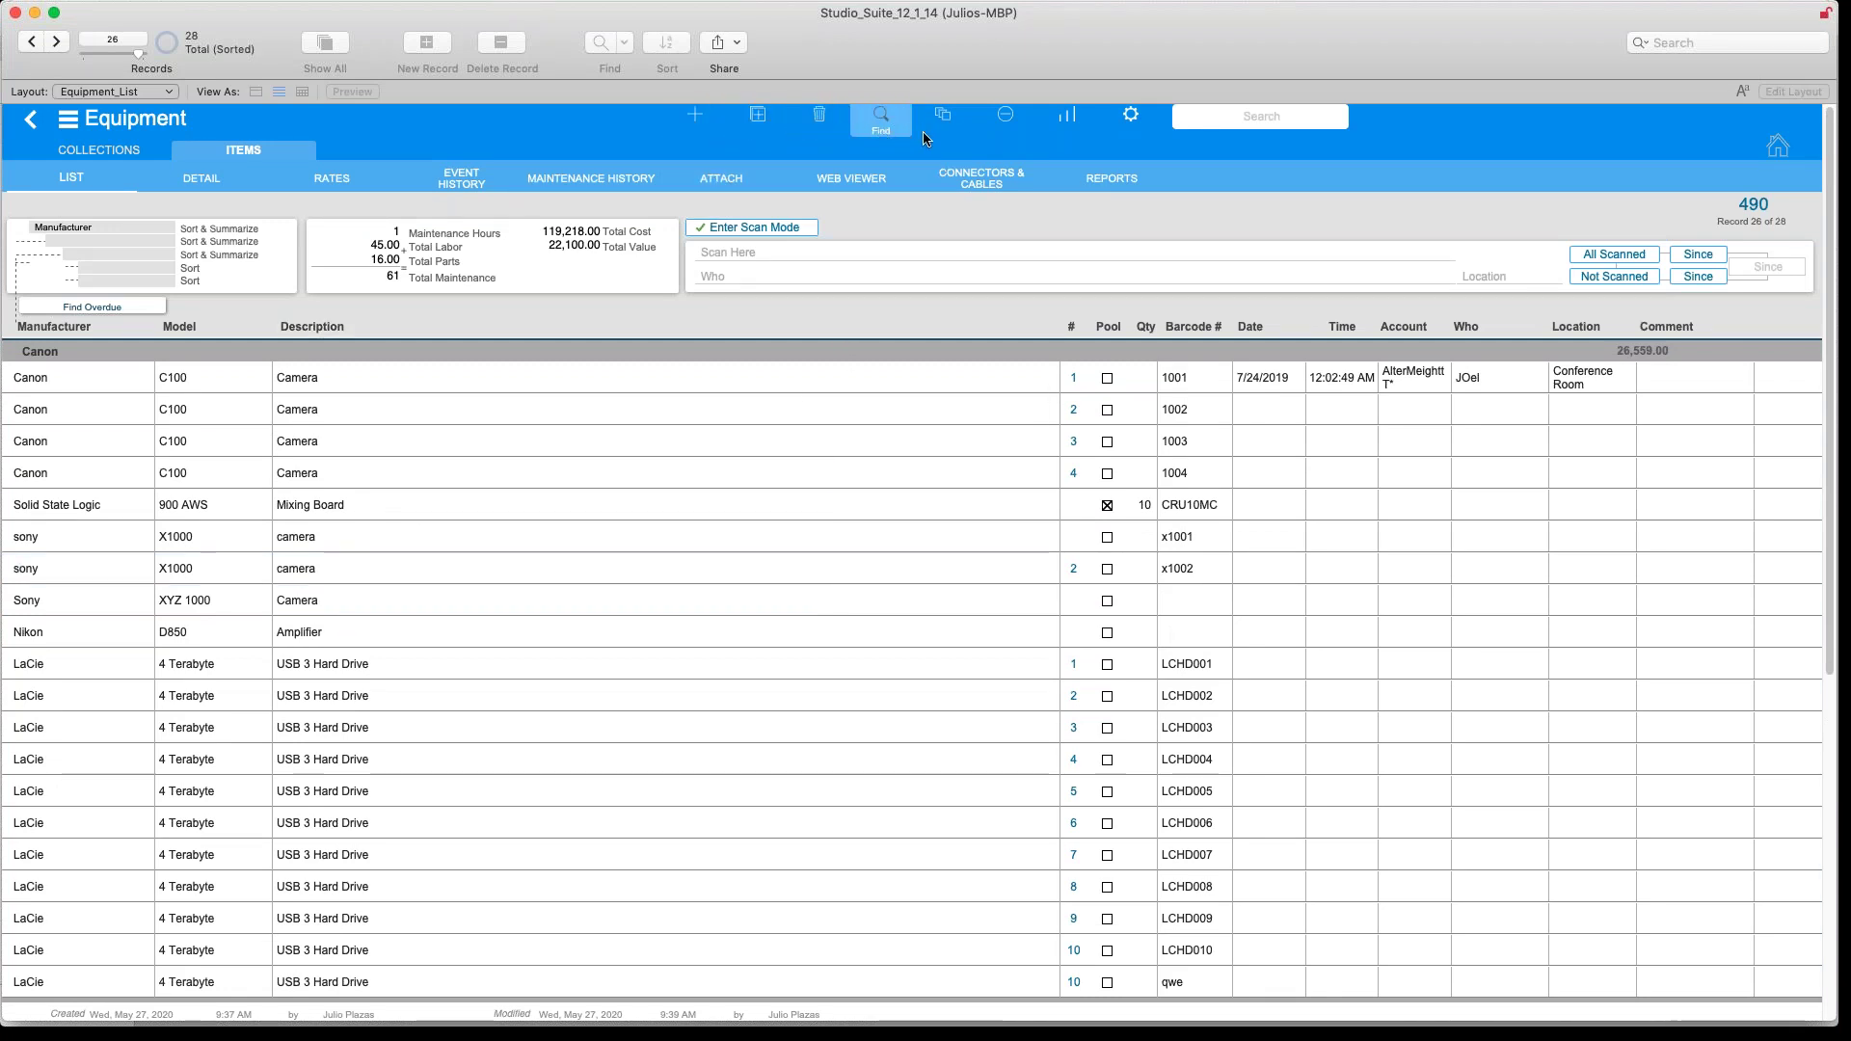
{"action": "scroll", "coordinate": [945, 138], "scroll_direction": "down", "scroll_amount": 5}
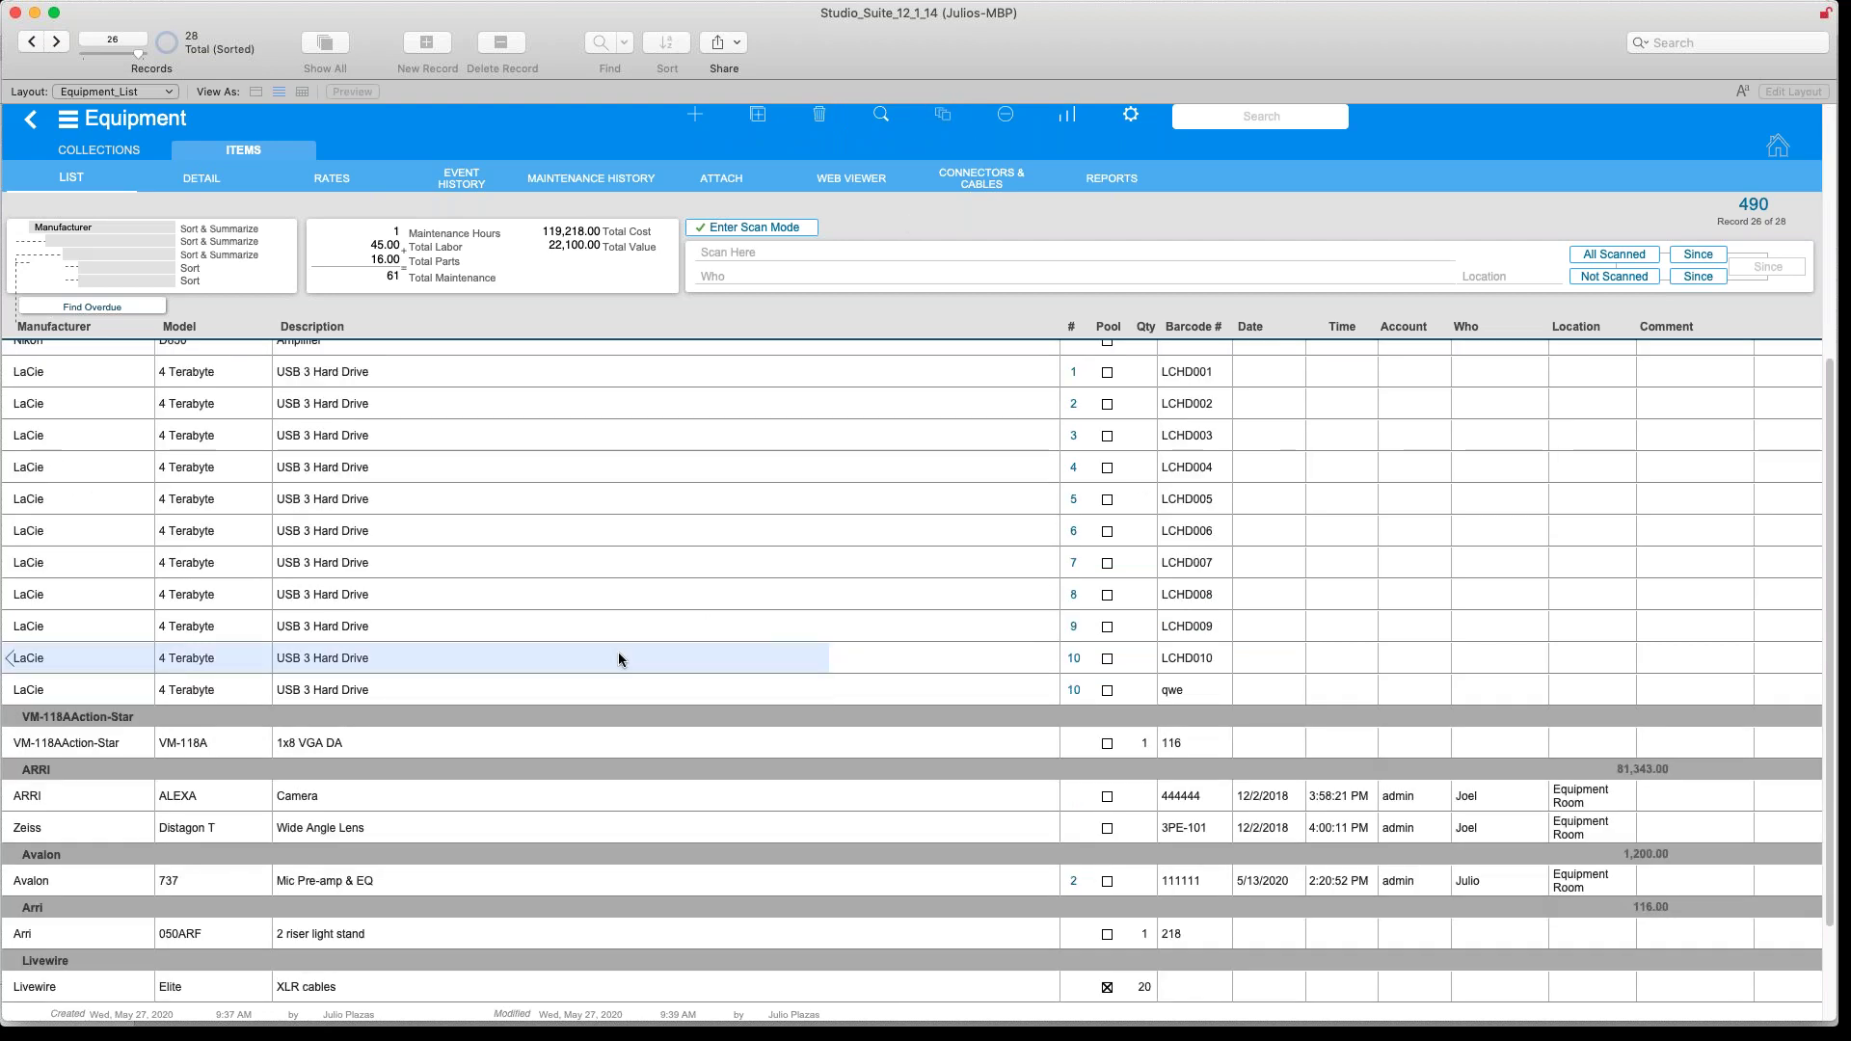
{"action": "scroll", "coordinate": [619, 659], "scroll_direction": "up", "scroll_amount": 2}
{"action": "scroll", "coordinate": [619, 659], "scroll_direction": "down", "scroll_amount": 5}
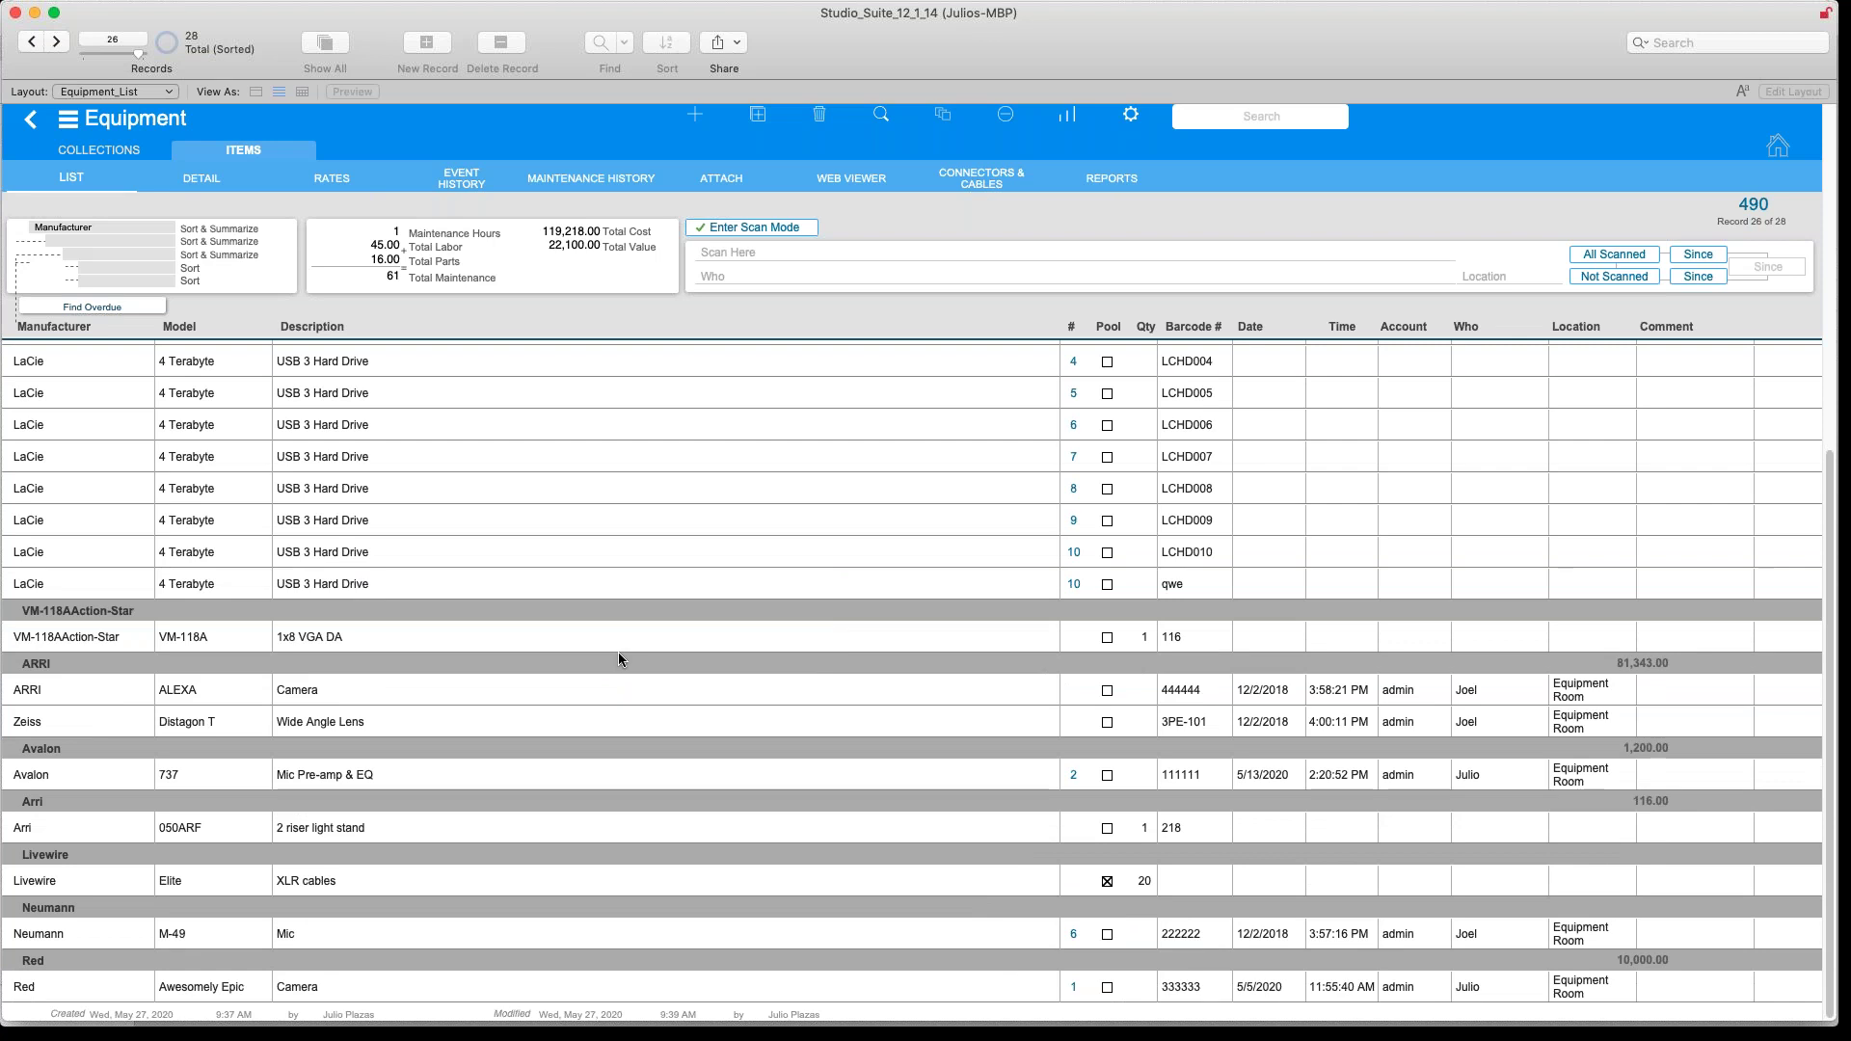
{"action": "scroll", "coordinate": [619, 660], "scroll_direction": "up", "scroll_amount": 8}
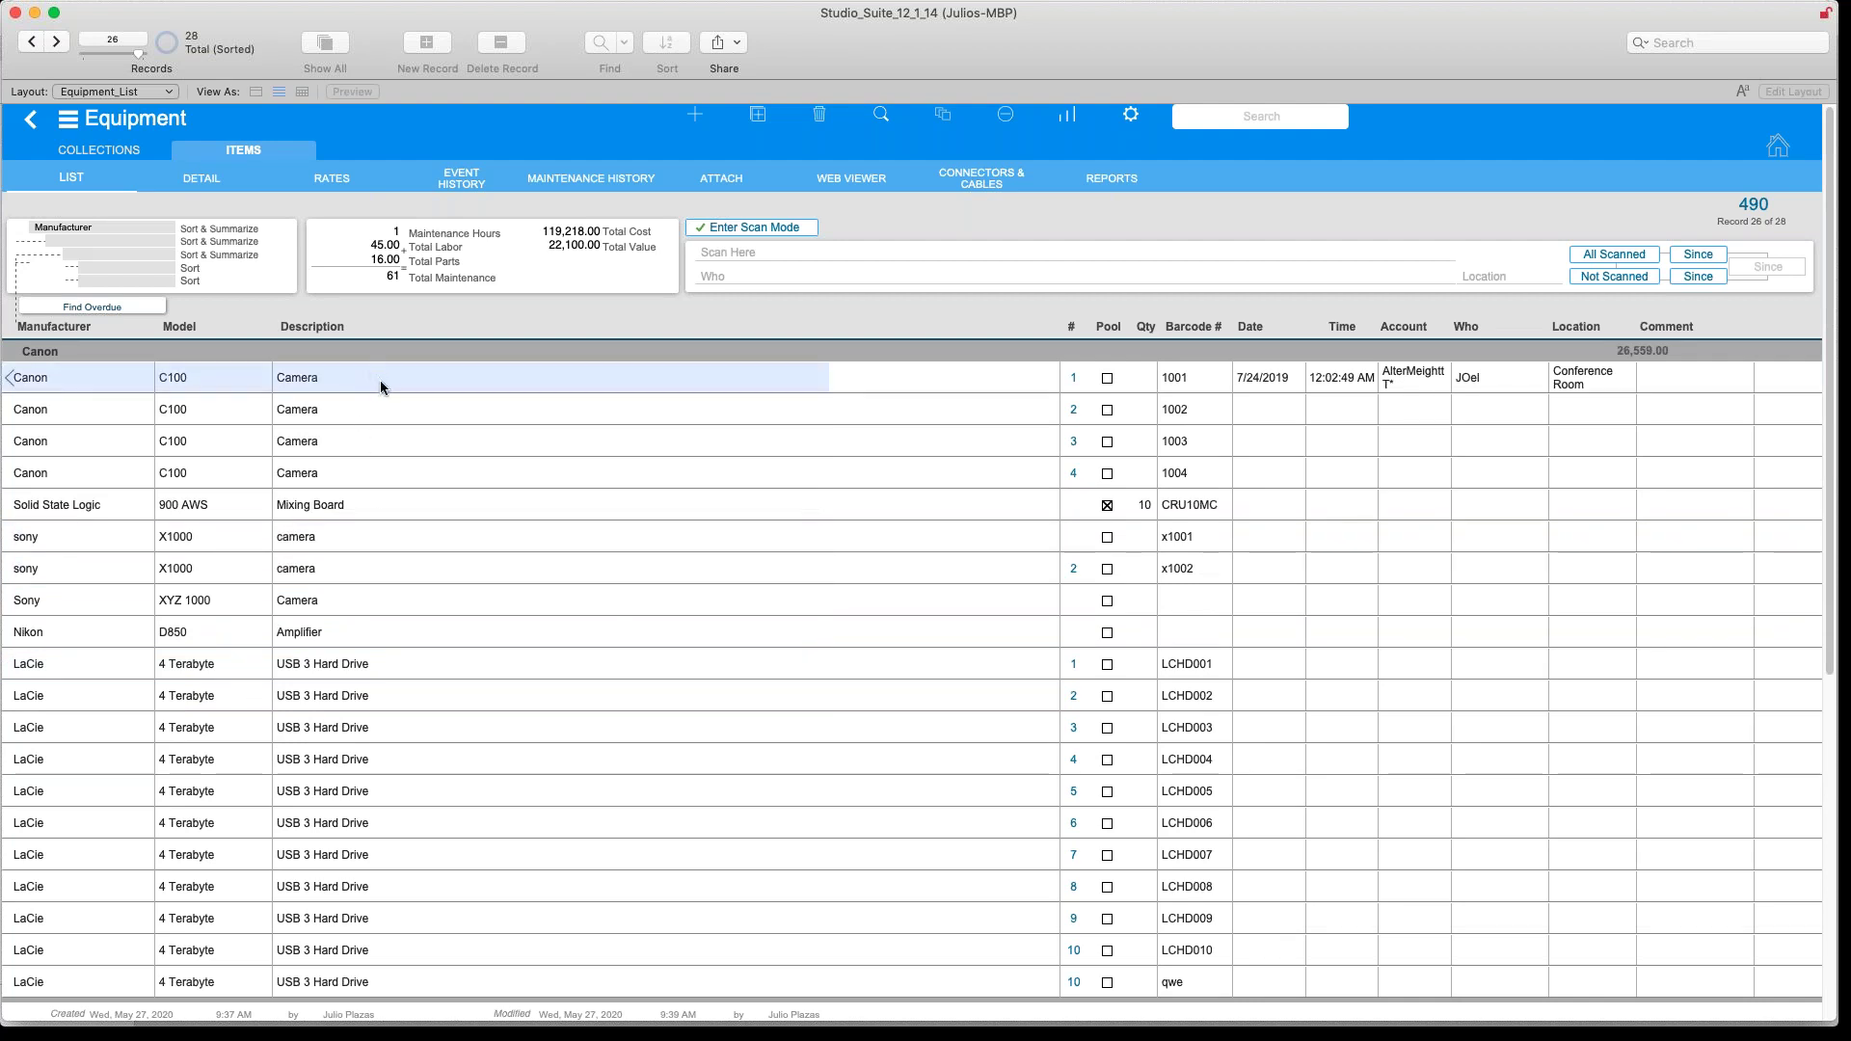
{"action": "left_click", "coordinate": [289, 377]}
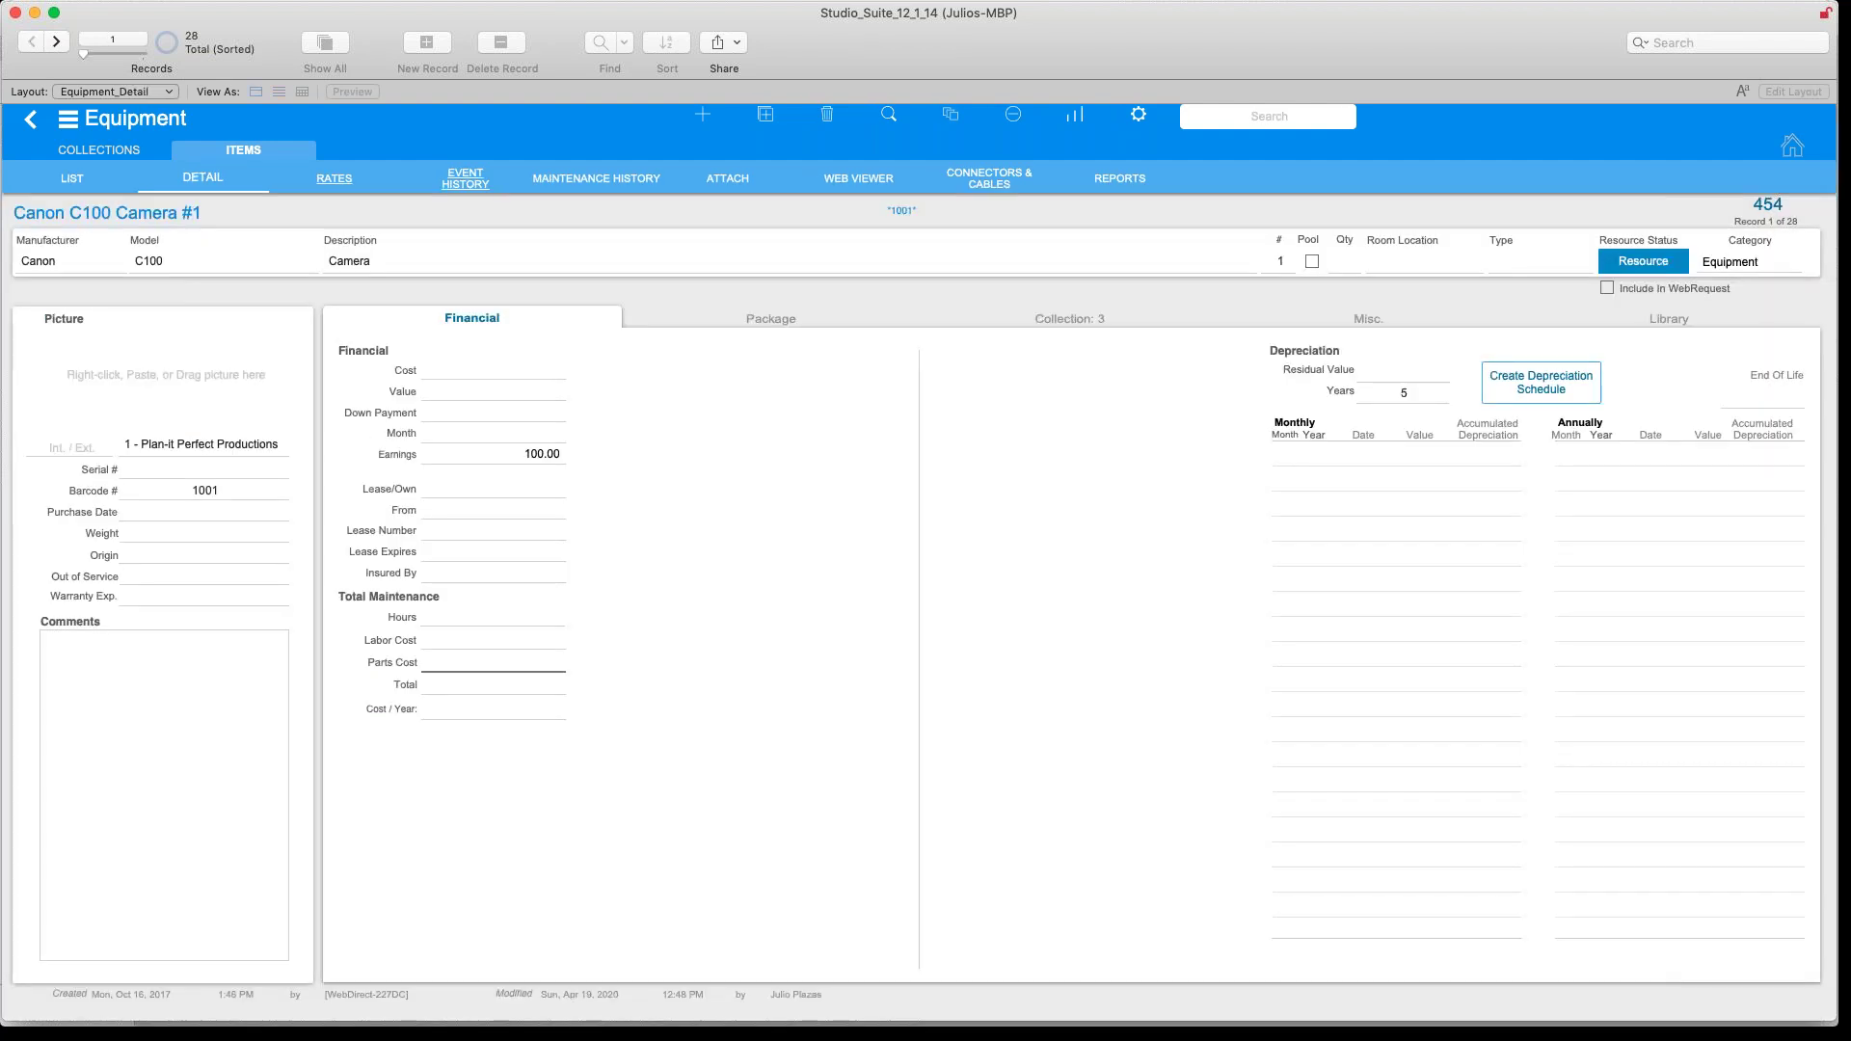
{"action": "left_click", "coordinate": [58, 41]}
{"action": "left_click", "coordinate": [58, 41]}
{"action": "left_click", "coordinate": [58, 41]}
{"action": "left_click", "coordinate": [57, 42]}
{"action": "left_click", "coordinate": [57, 41]}
{"action": "left_click", "coordinate": [57, 41]}
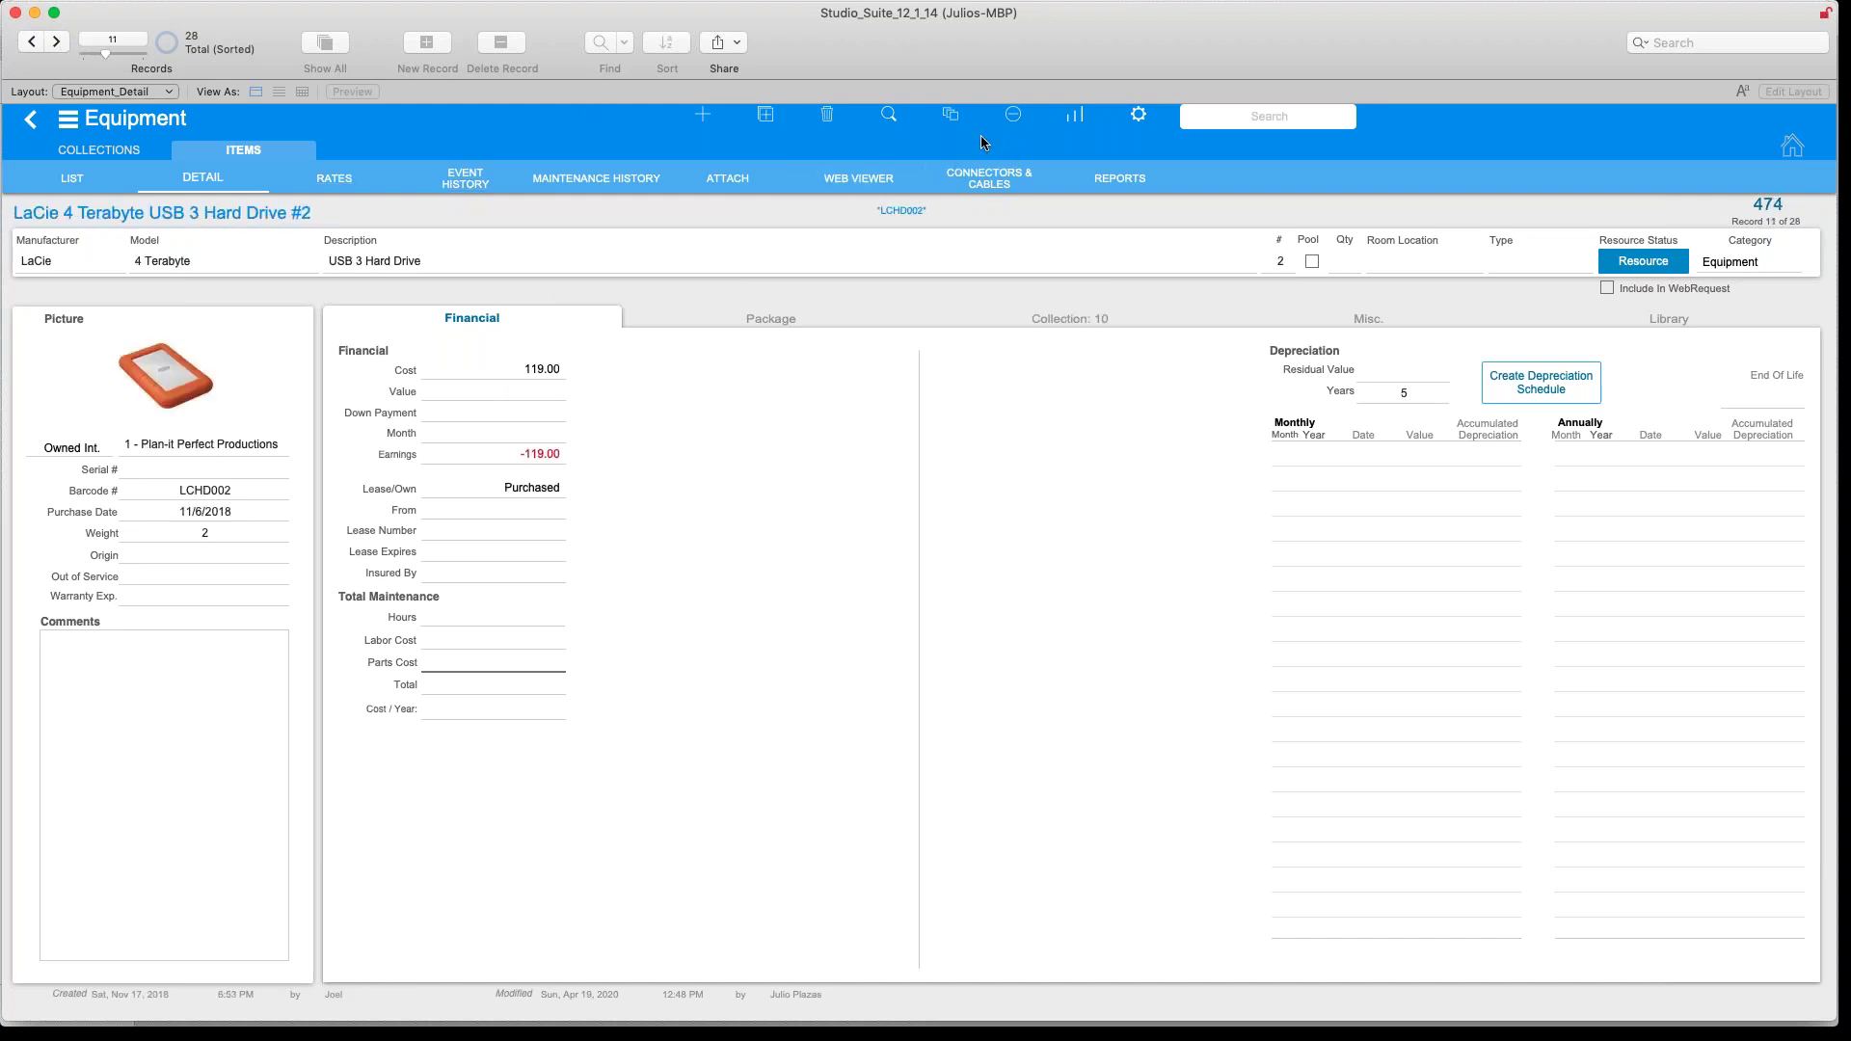
Go back to the equipment list and open the detail record of the Avalon 737 Mic Pre-amp & EQ
{"action": "left_click", "coordinate": [74, 180]}
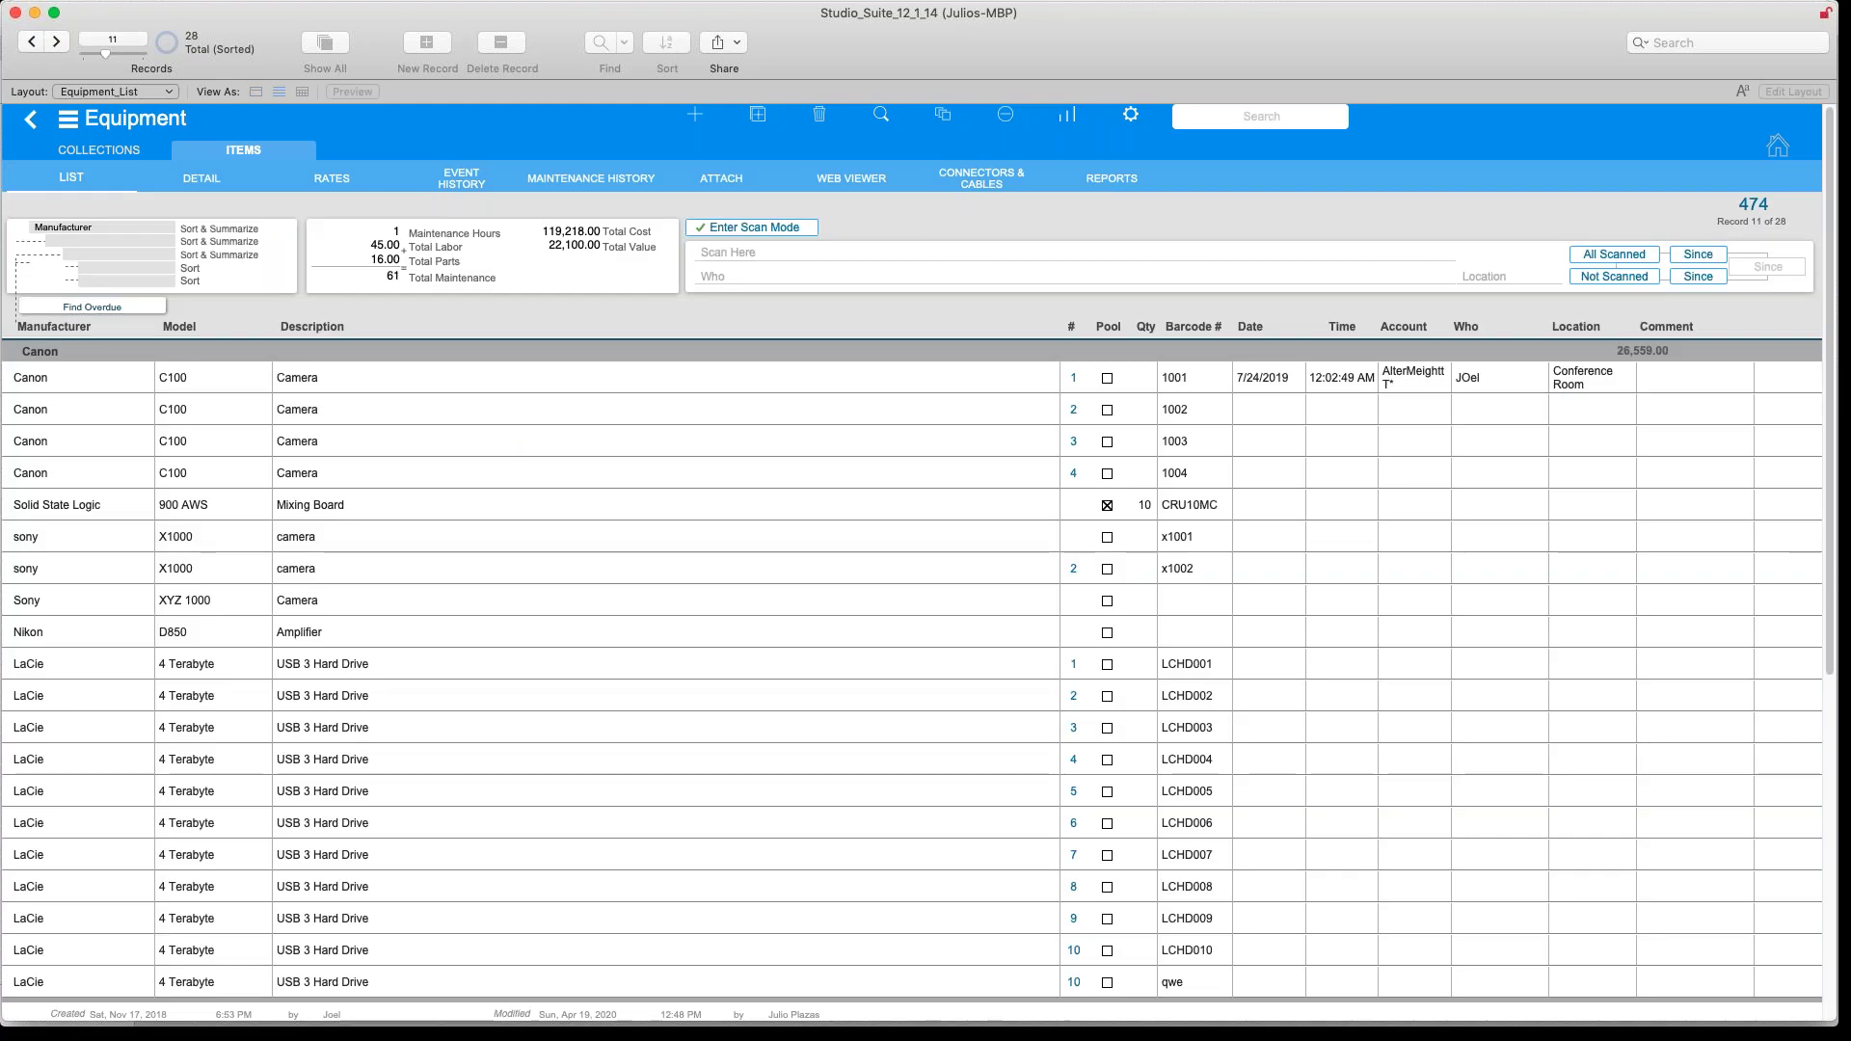
{"action": "scroll", "coordinate": [516, 480], "scroll_direction": "down", "scroll_amount": 5}
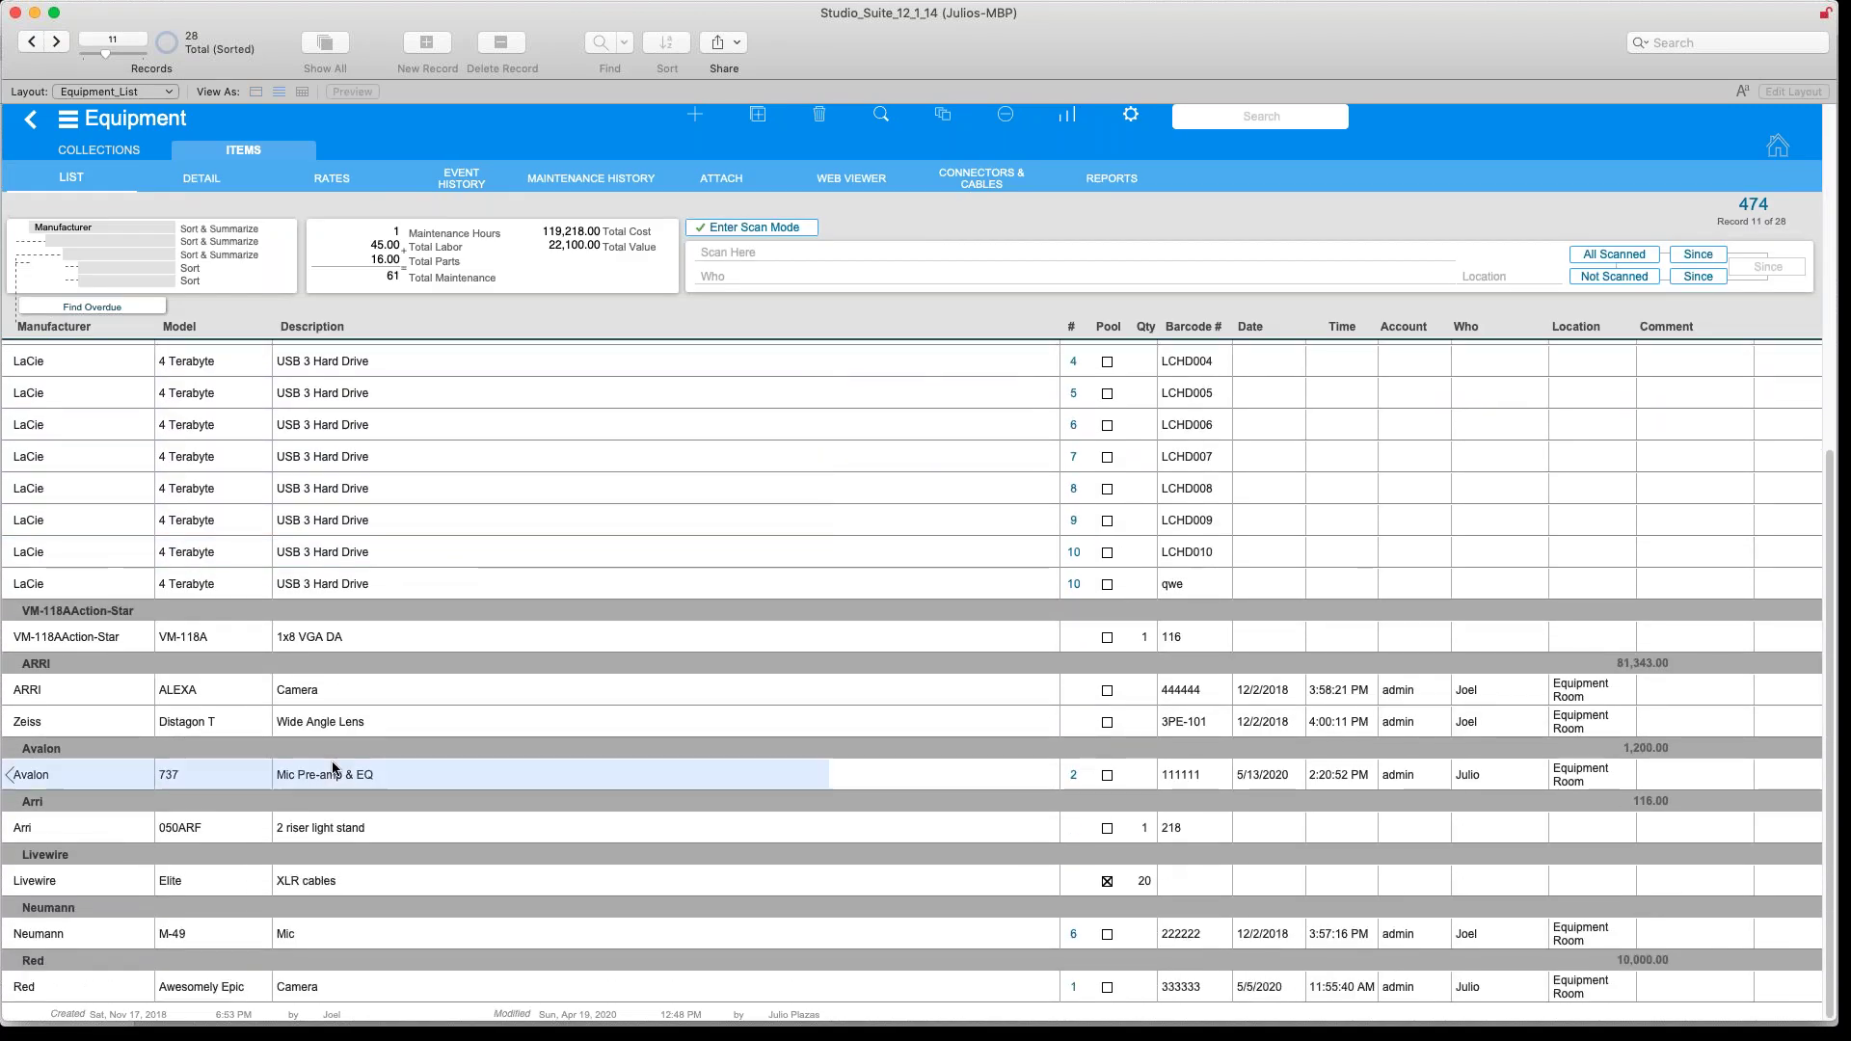
{"action": "left_click", "coordinate": [326, 777]}
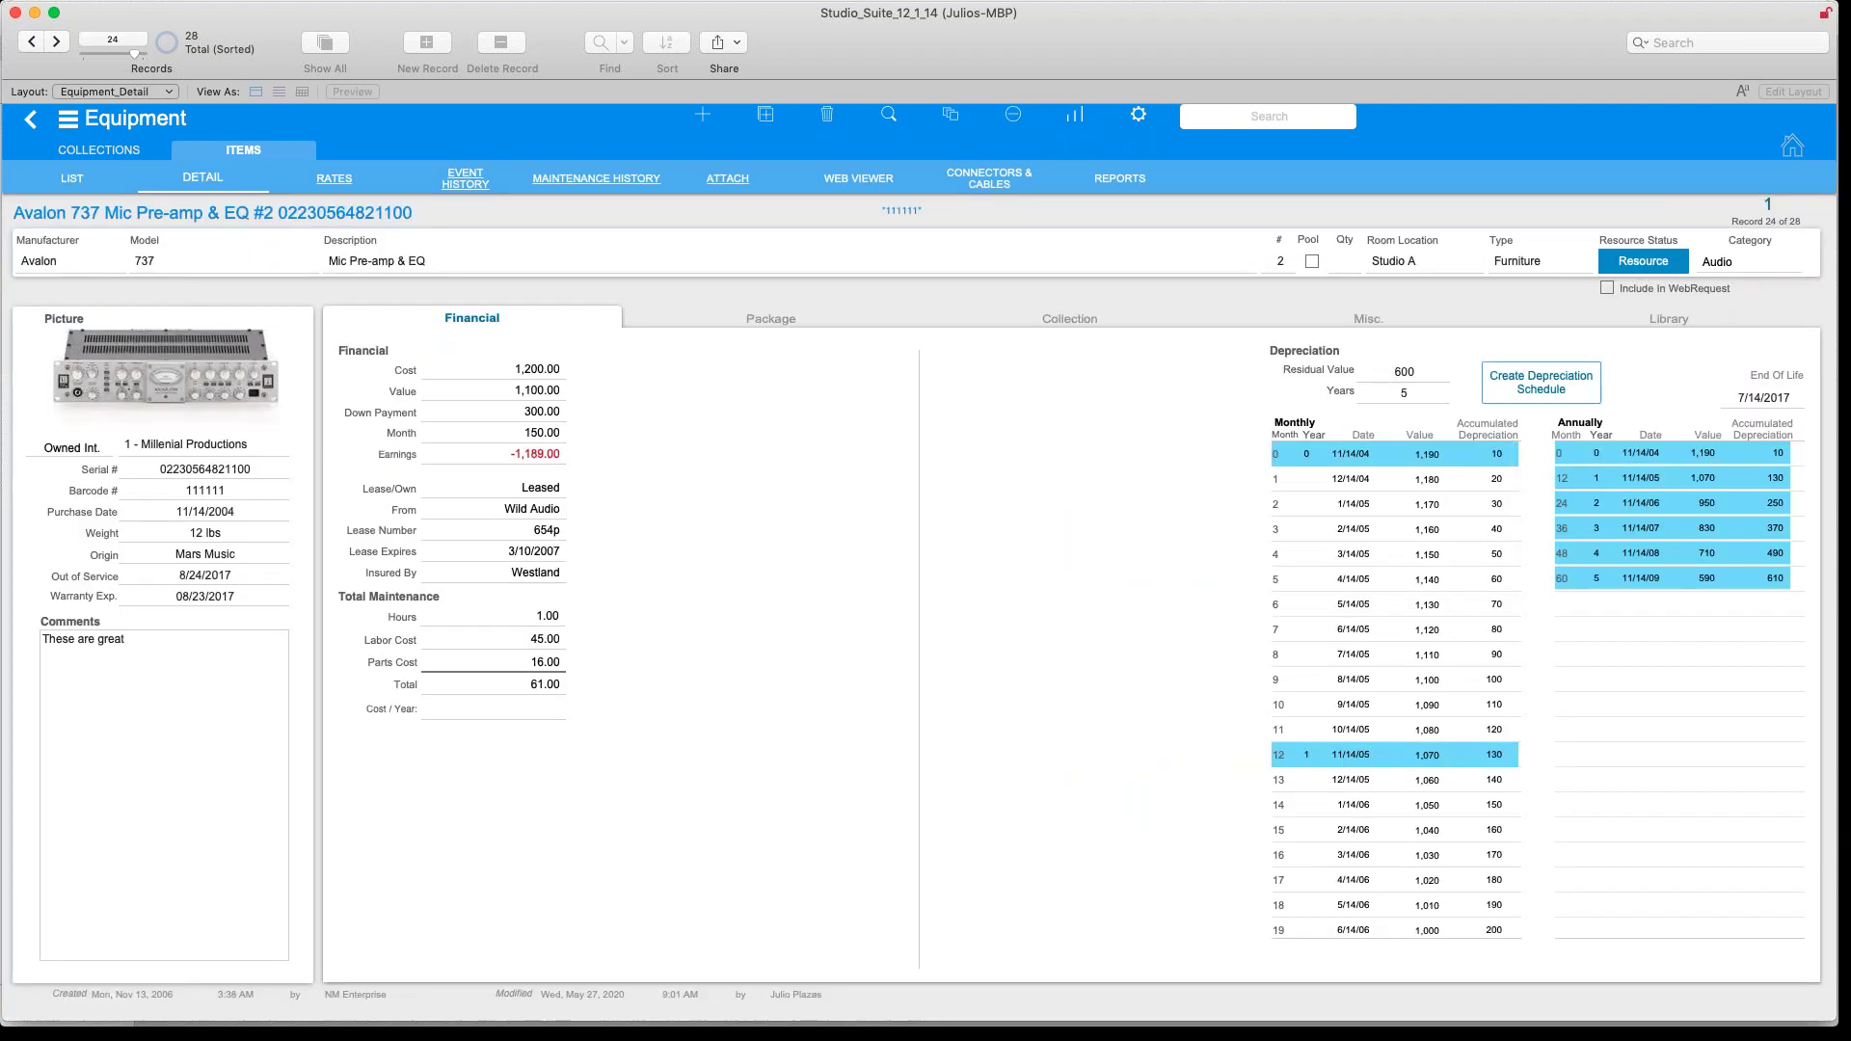
Examine the pre-amp's ownership, serial number, barcode and purchase date fields, keeping 1 - Millenial Productions as owner
{"action": "left_click", "coordinate": [147, 446]}
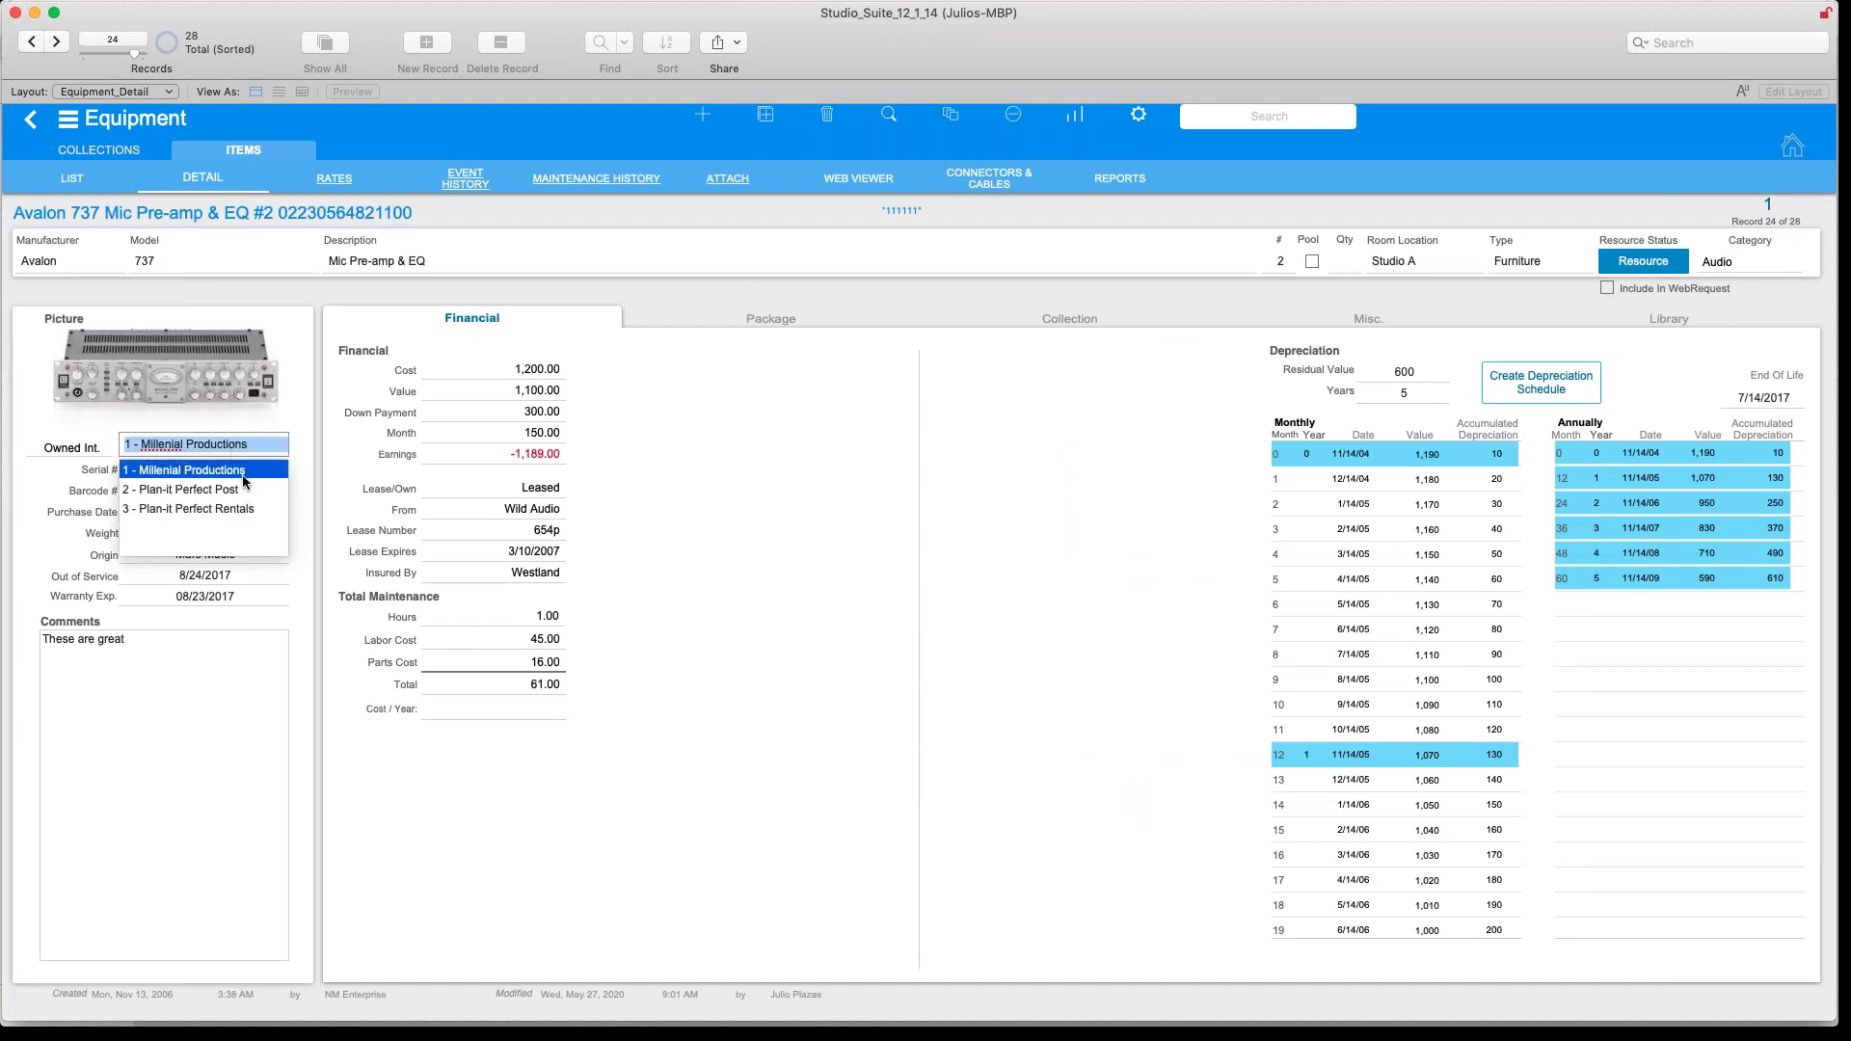
{"action": "left_click", "coordinate": [234, 444]}
{"action": "left_click", "coordinate": [238, 472]}
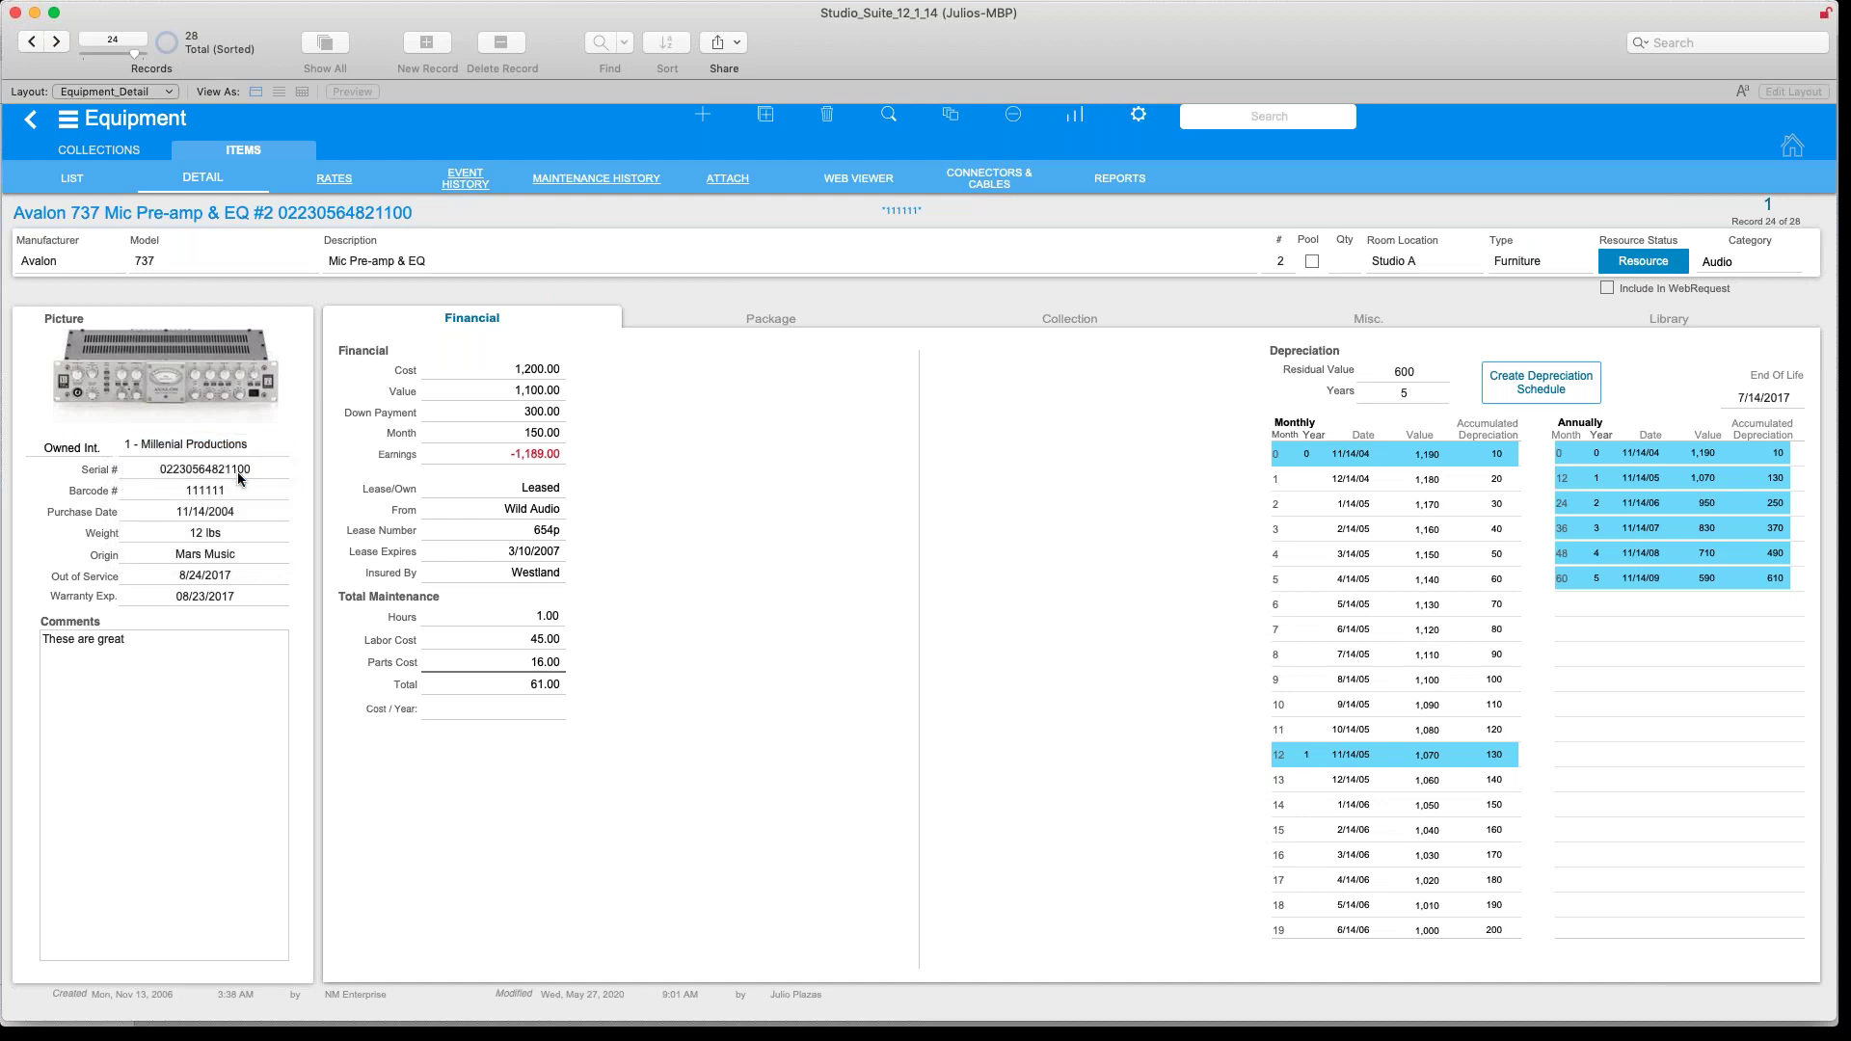
{"action": "left_click", "coordinate": [237, 472]}
{"action": "left_click", "coordinate": [253, 489]}
{"action": "left_click", "coordinate": [253, 512]}
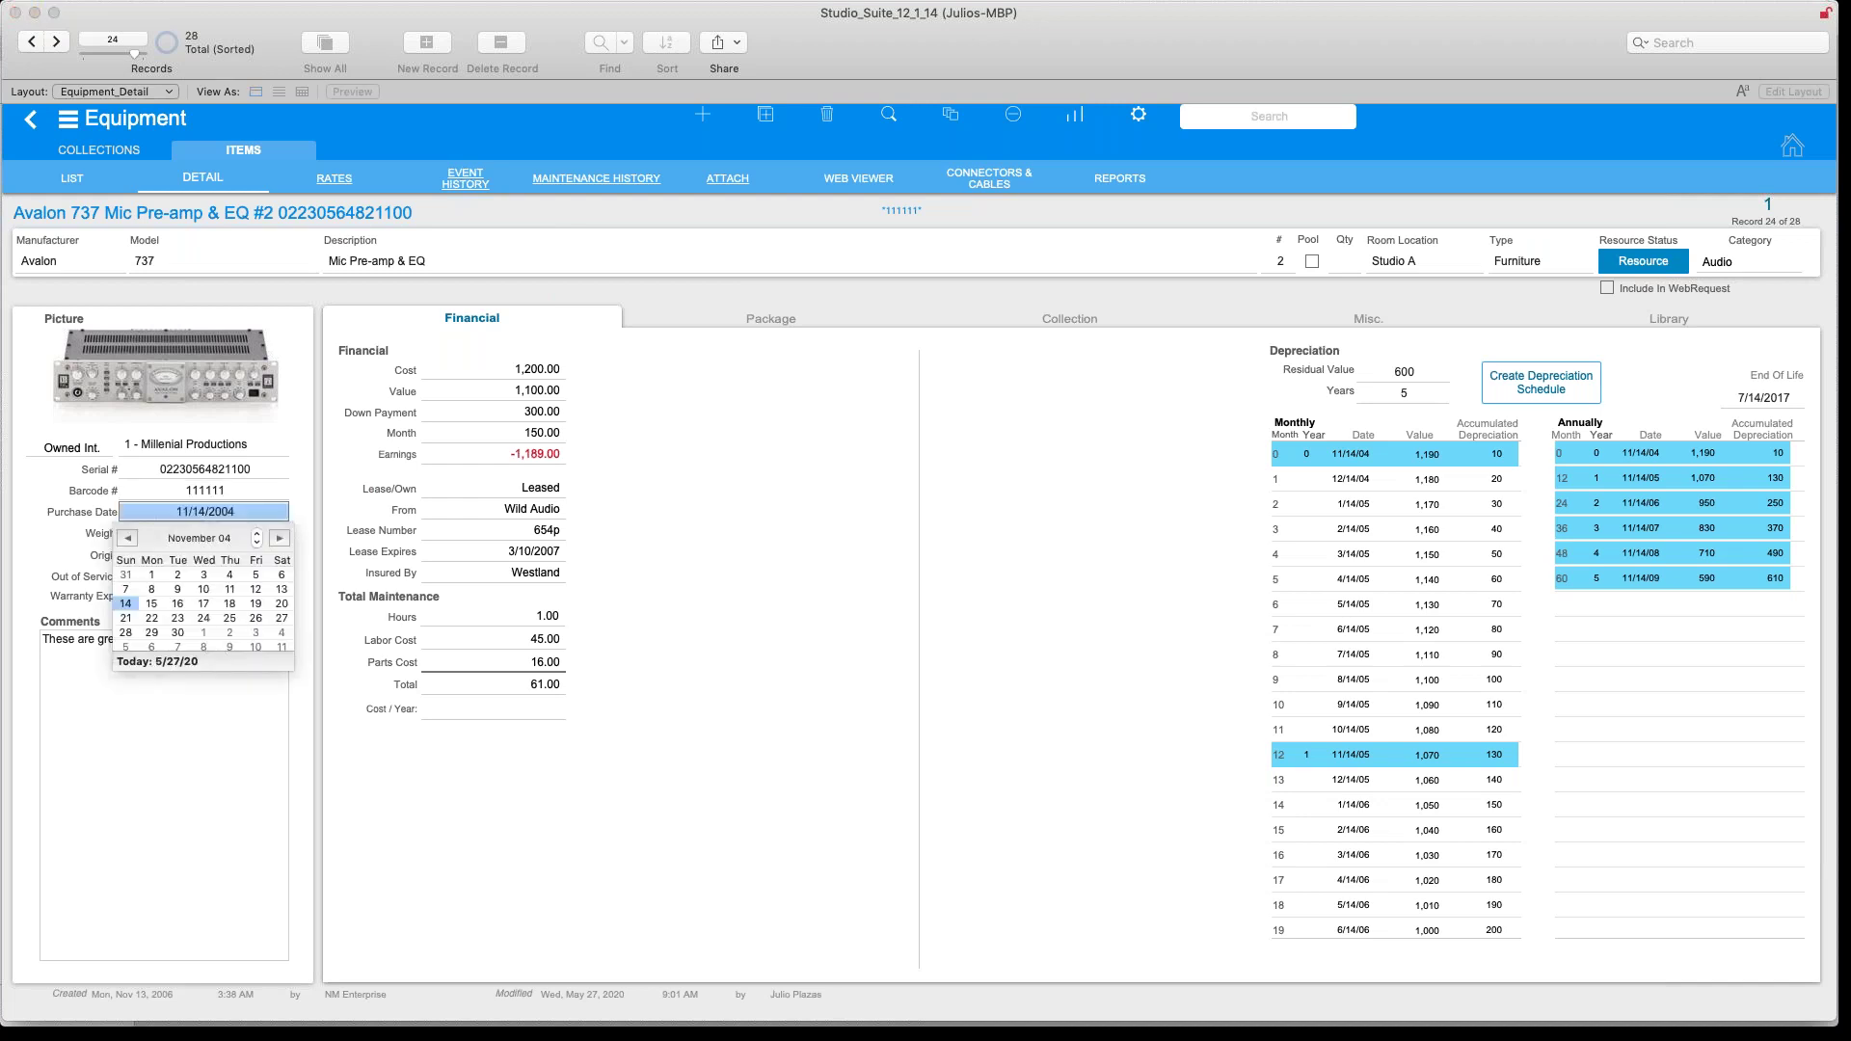
{"action": "key", "text": "Escape"}
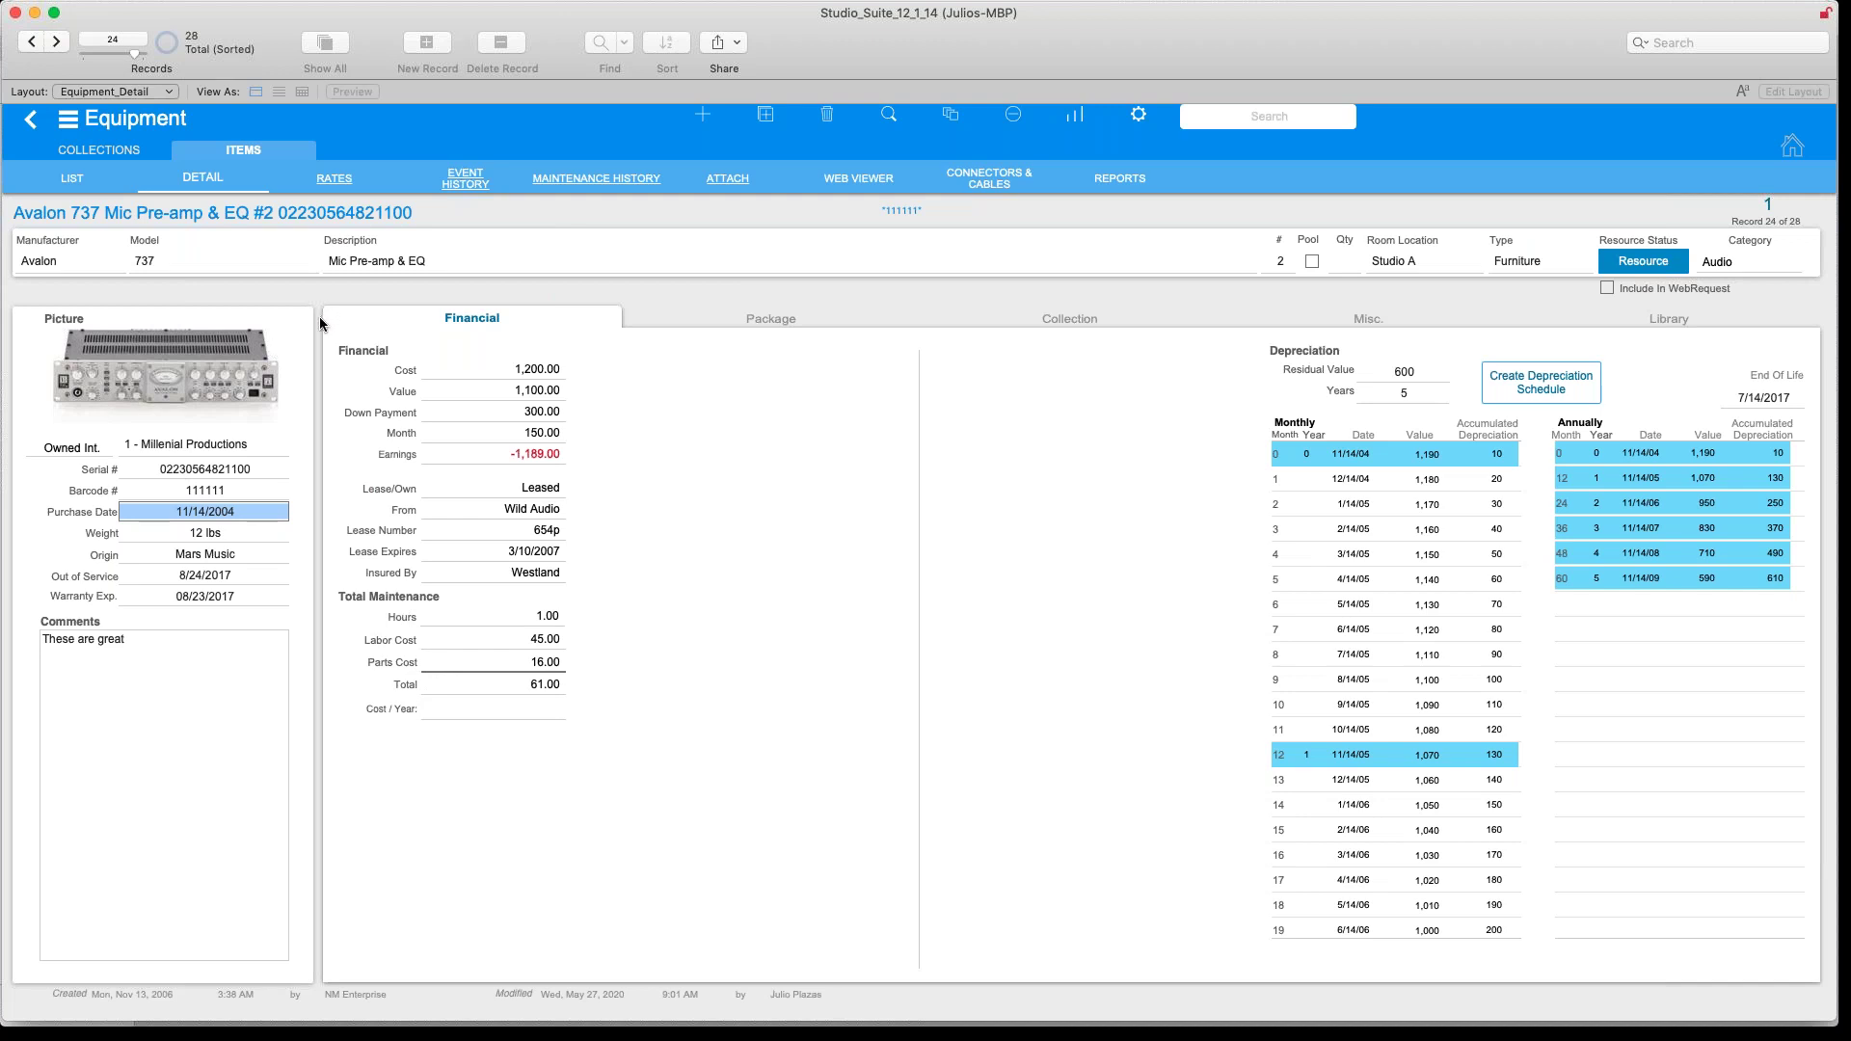
Try to create a new depreciation schedule from the pre-amp's financial details
{"action": "left_click", "coordinate": [454, 321]}
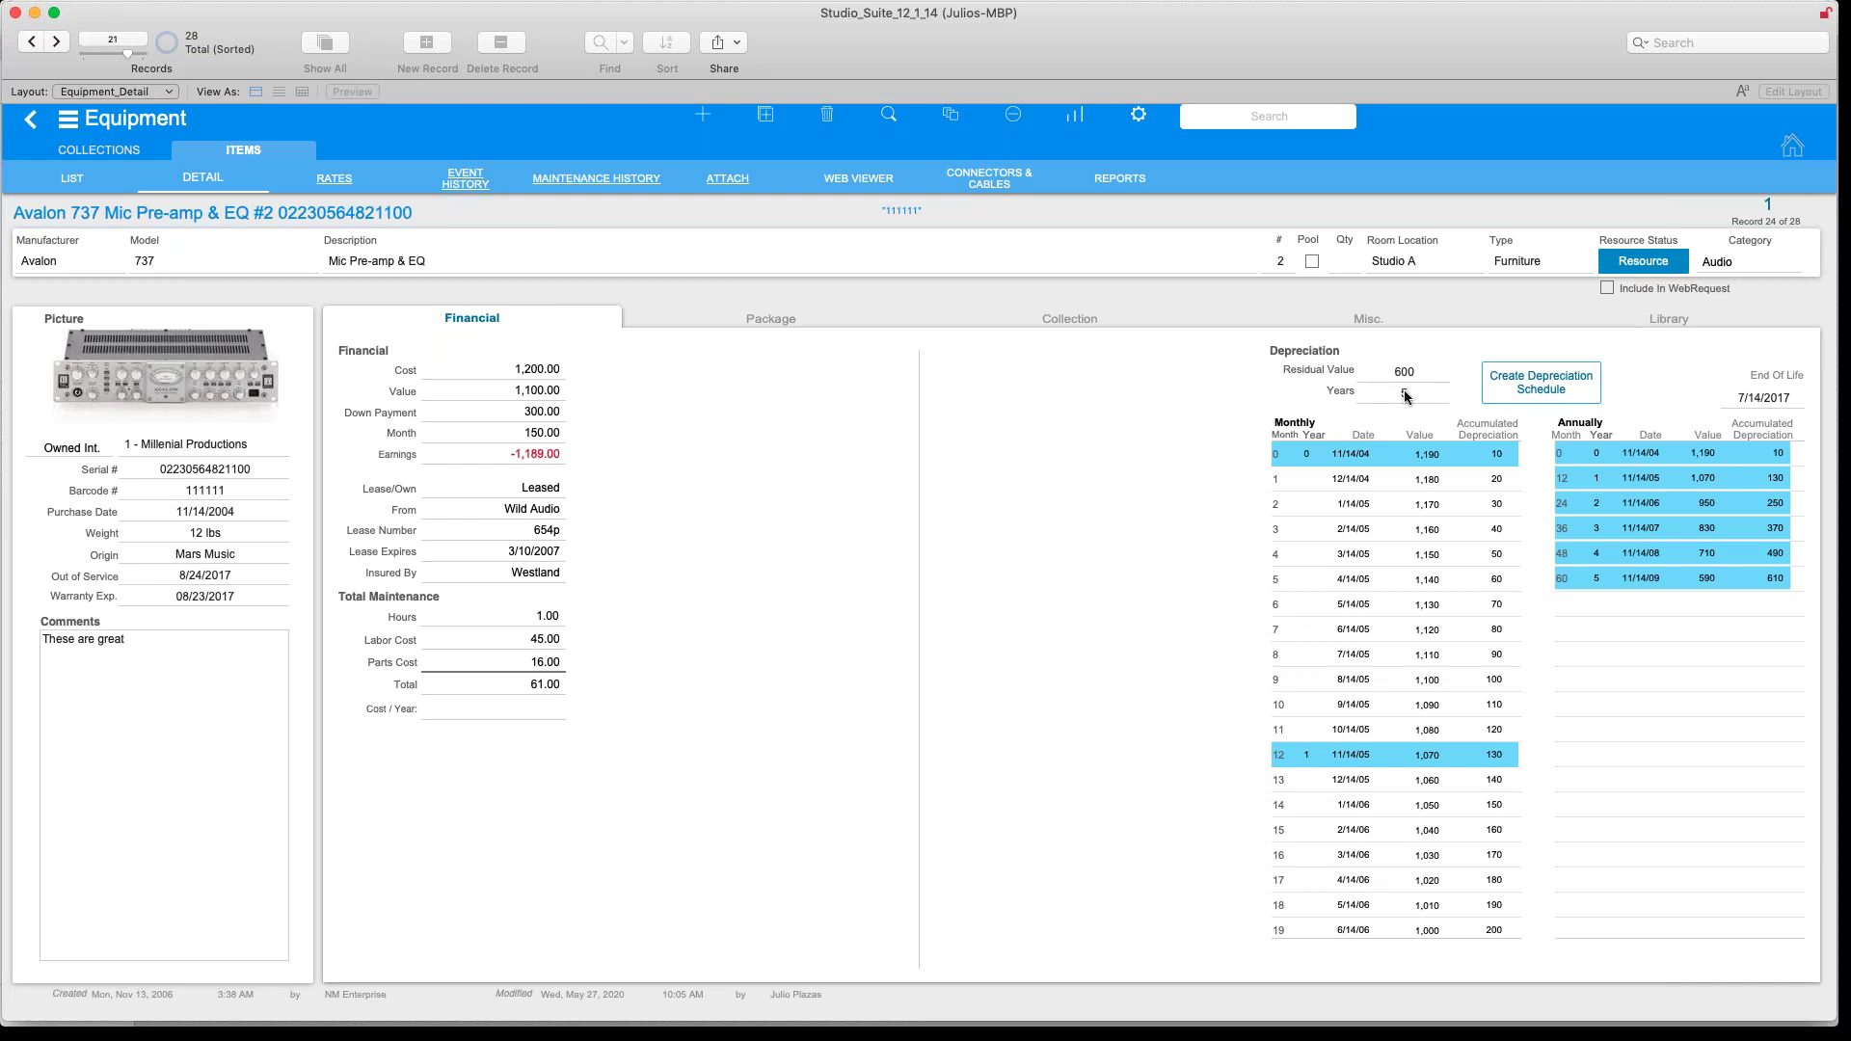
{"action": "left_click", "coordinate": [1525, 399]}
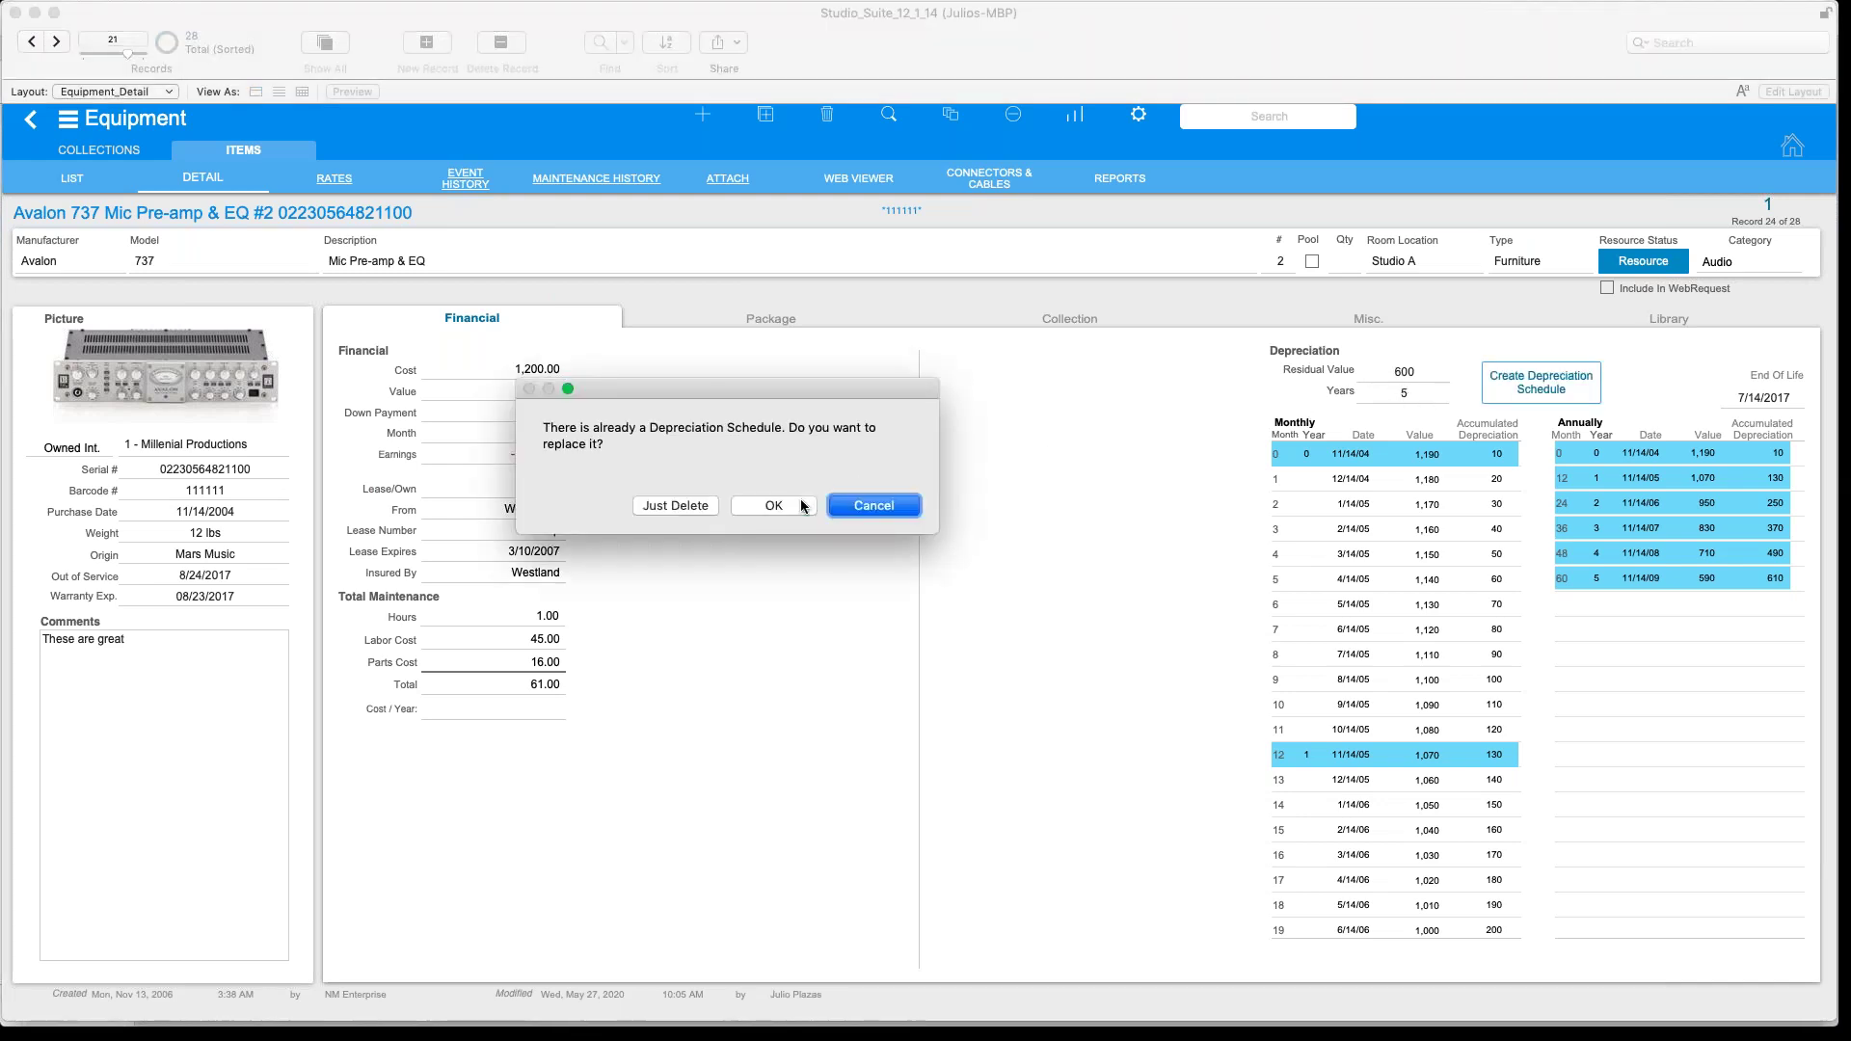
{"action": "key", "text": "Return"}
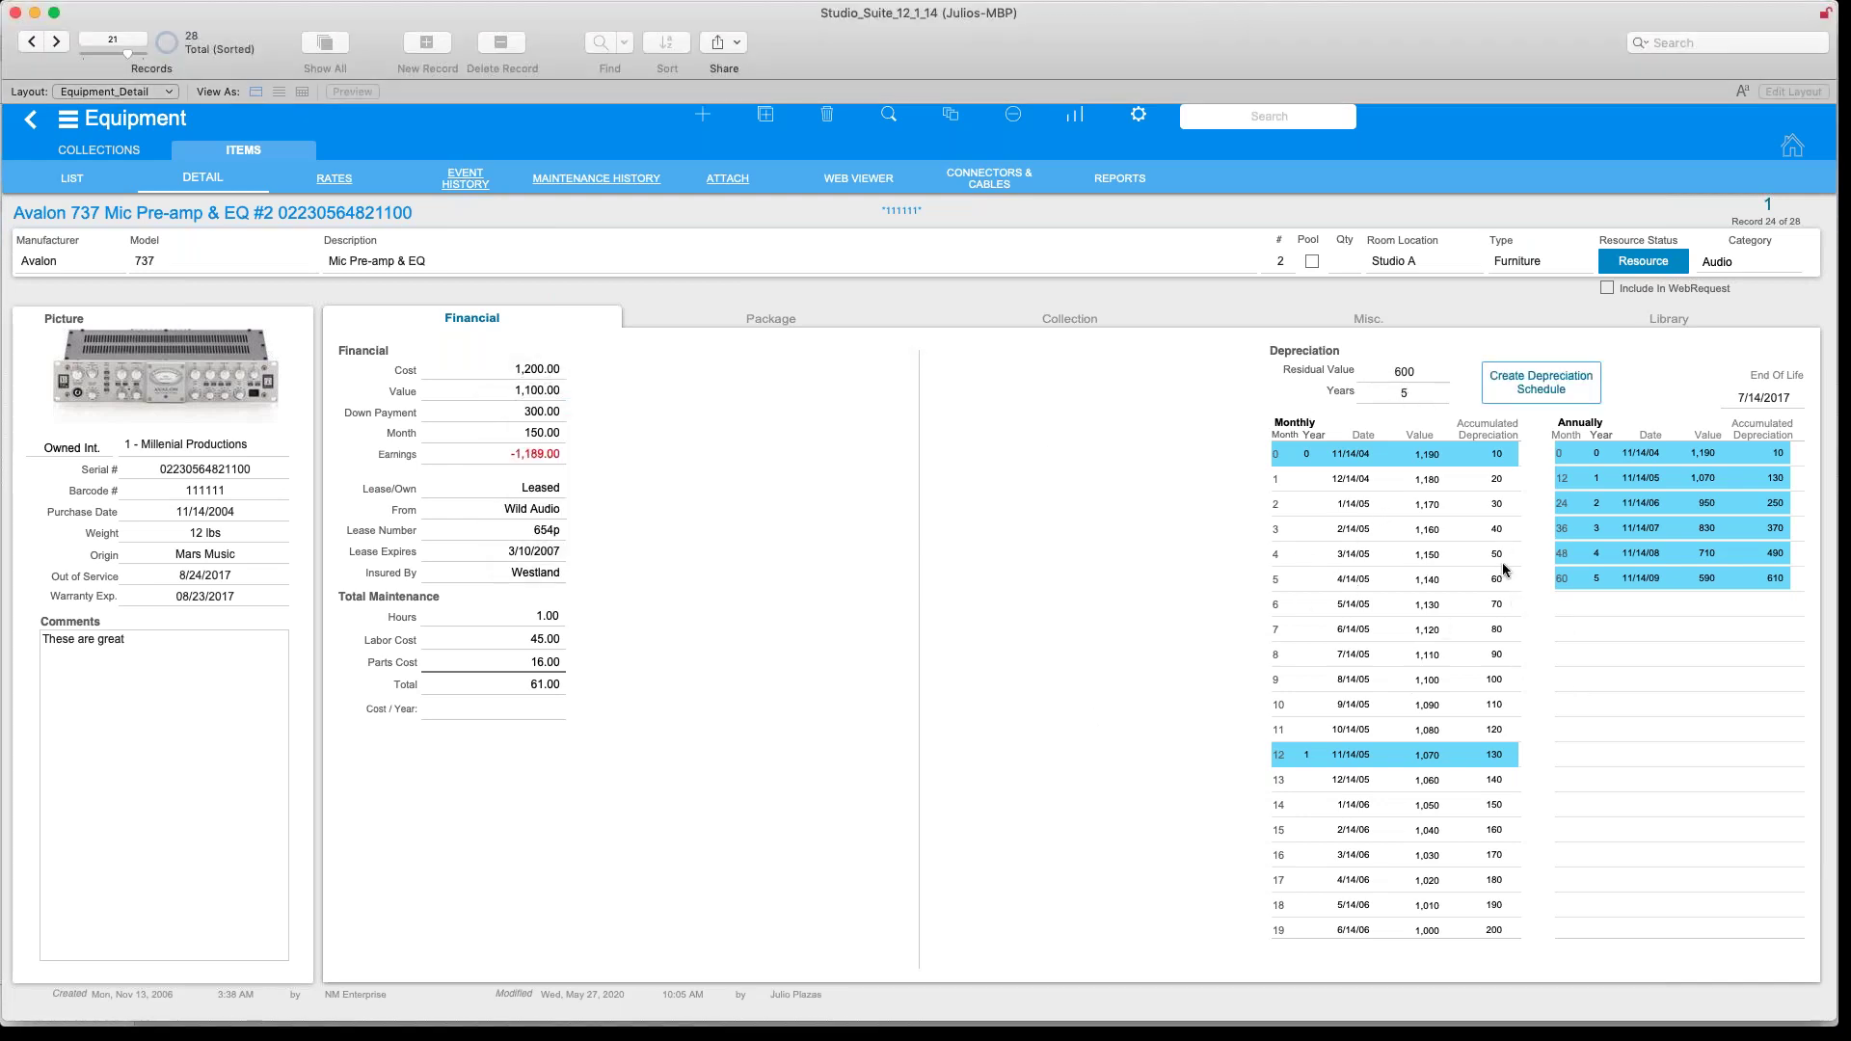
Add the Livewire Elite XLR cables to the pre-amp's package contents
{"action": "left_click", "coordinate": [739, 318]}
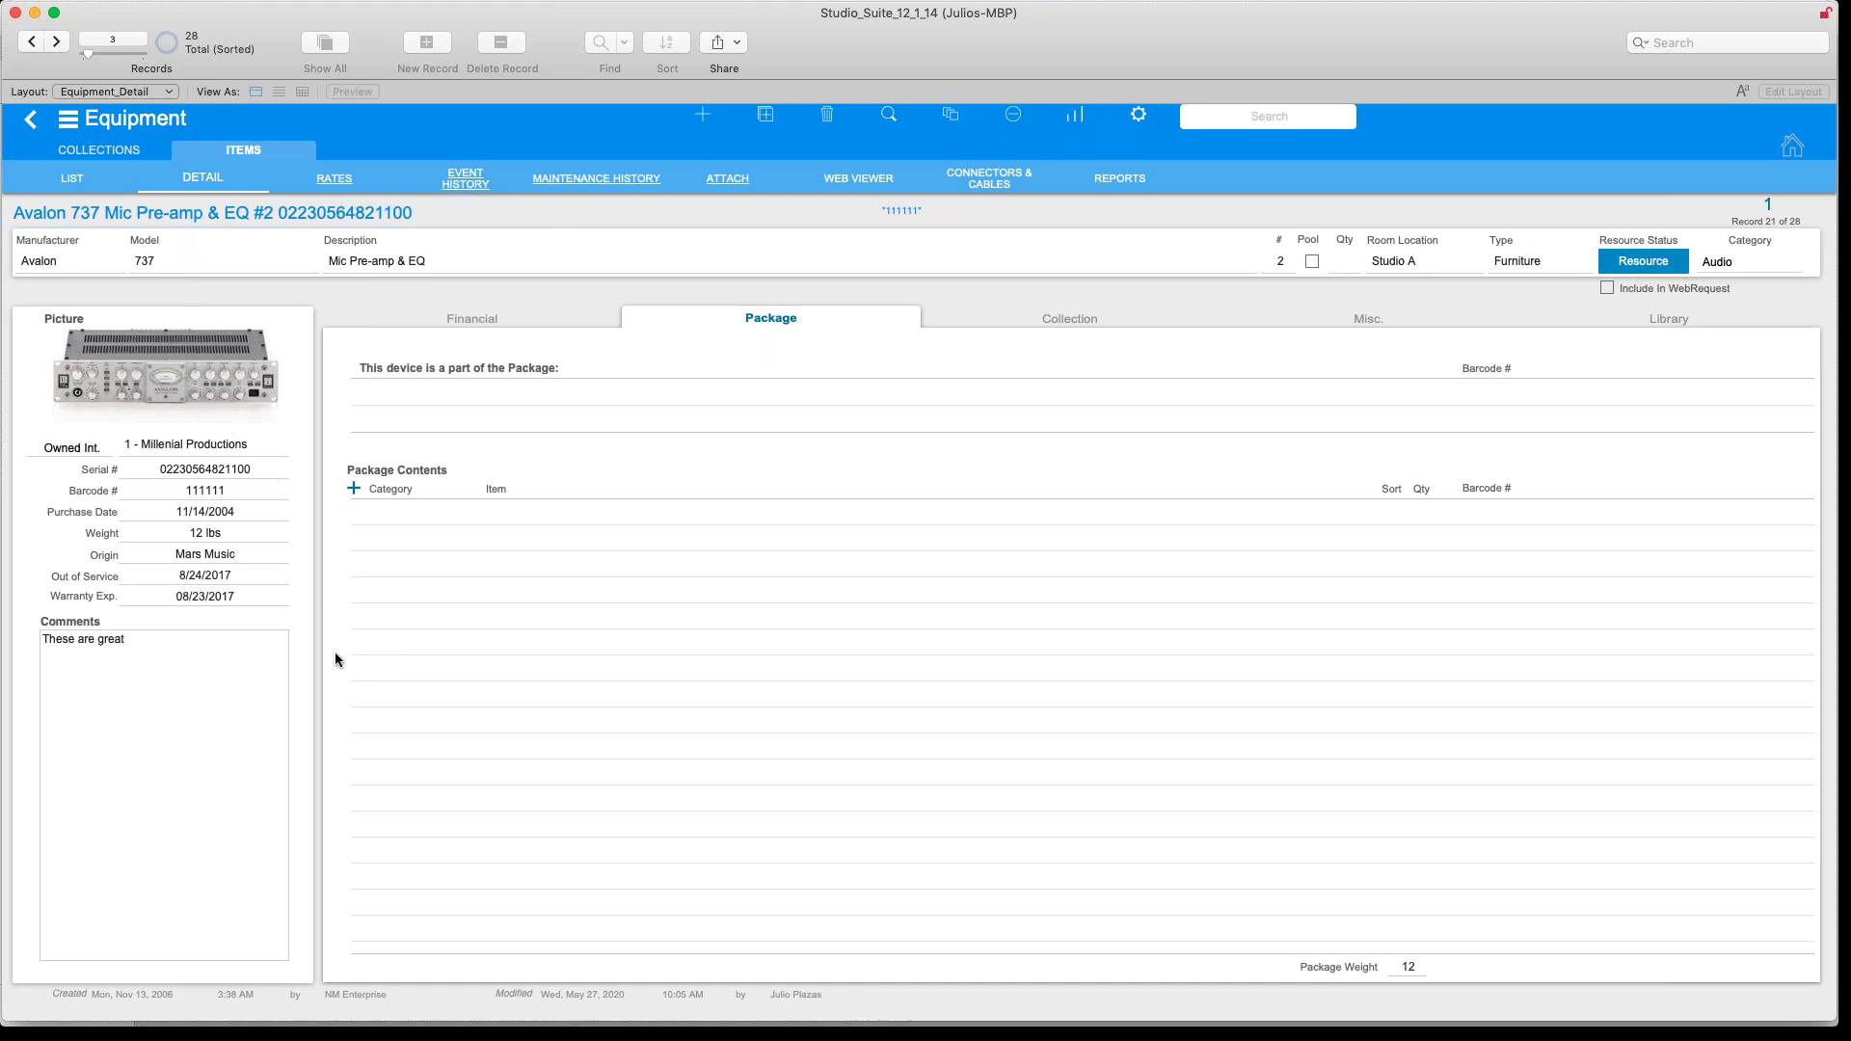
{"action": "left_click", "coordinate": [353, 489]}
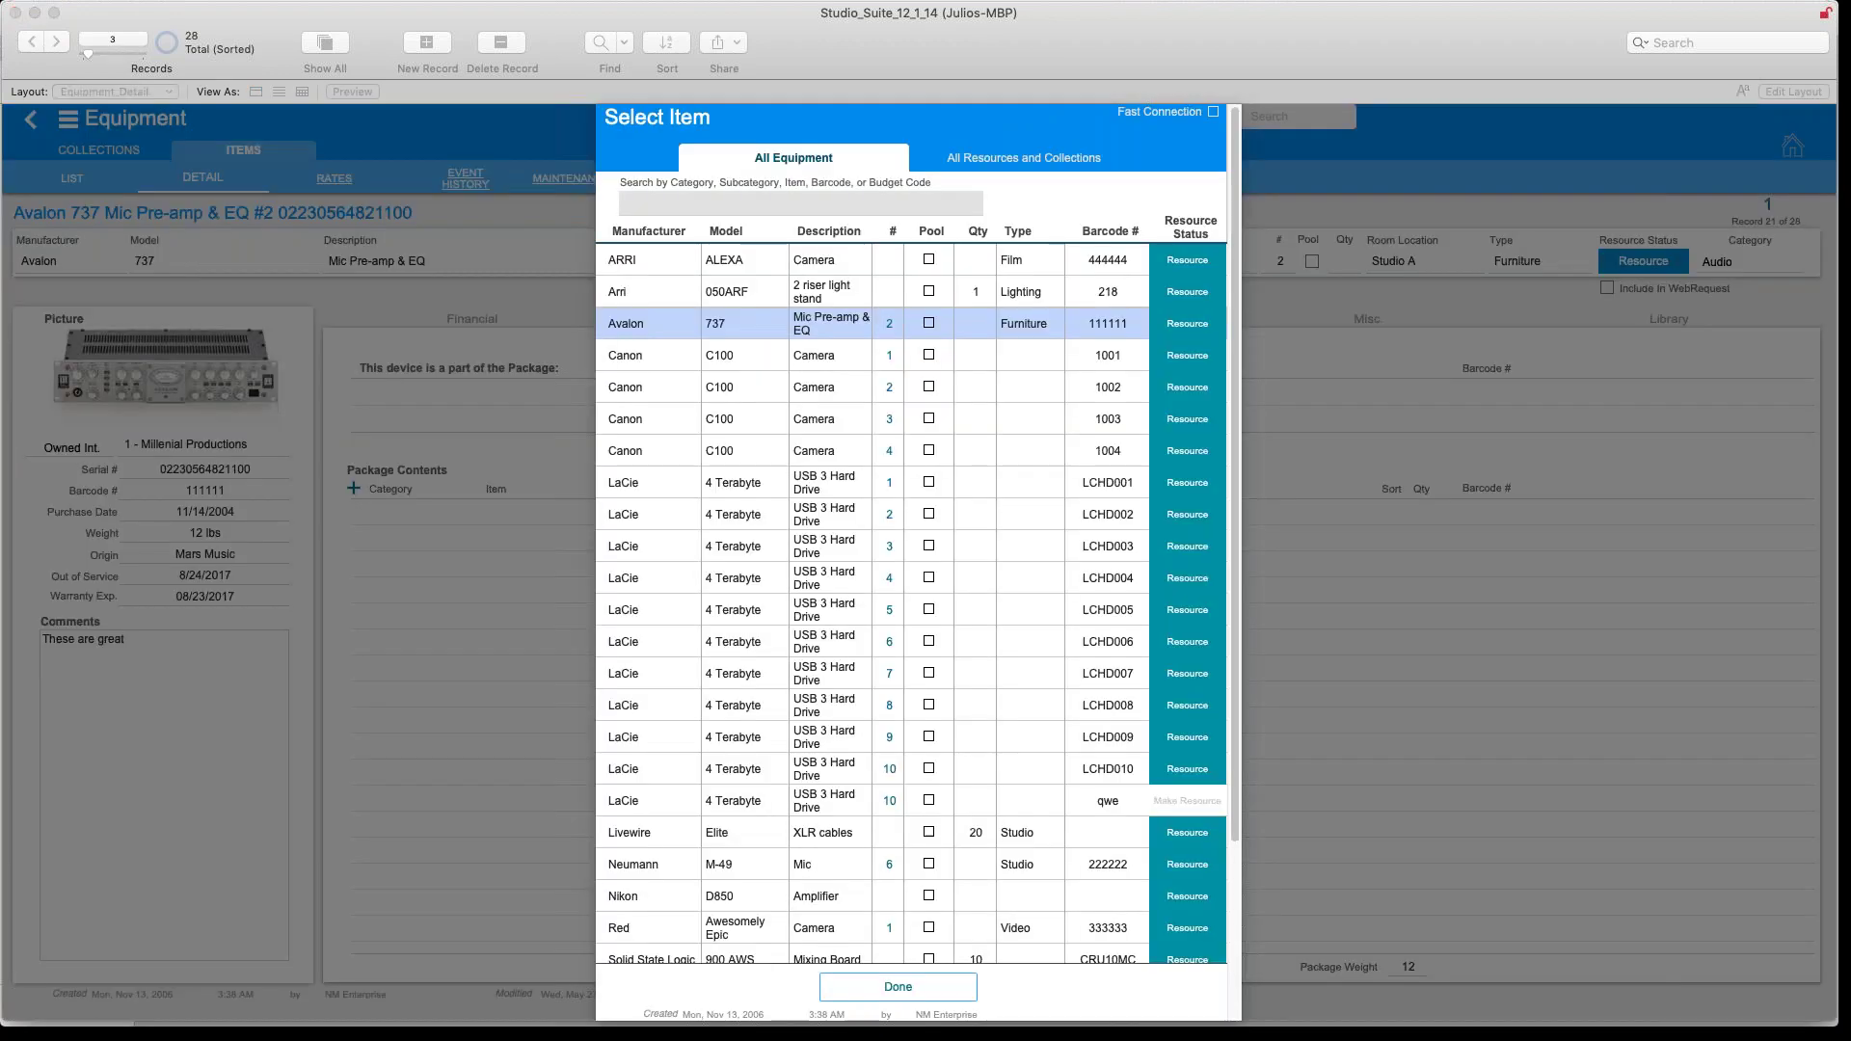
{"action": "scroll", "coordinate": [874, 665], "scroll_direction": "down", "scroll_amount": 3}
{"action": "scroll", "coordinate": [874, 665], "scroll_direction": "down", "scroll_amount": 3}
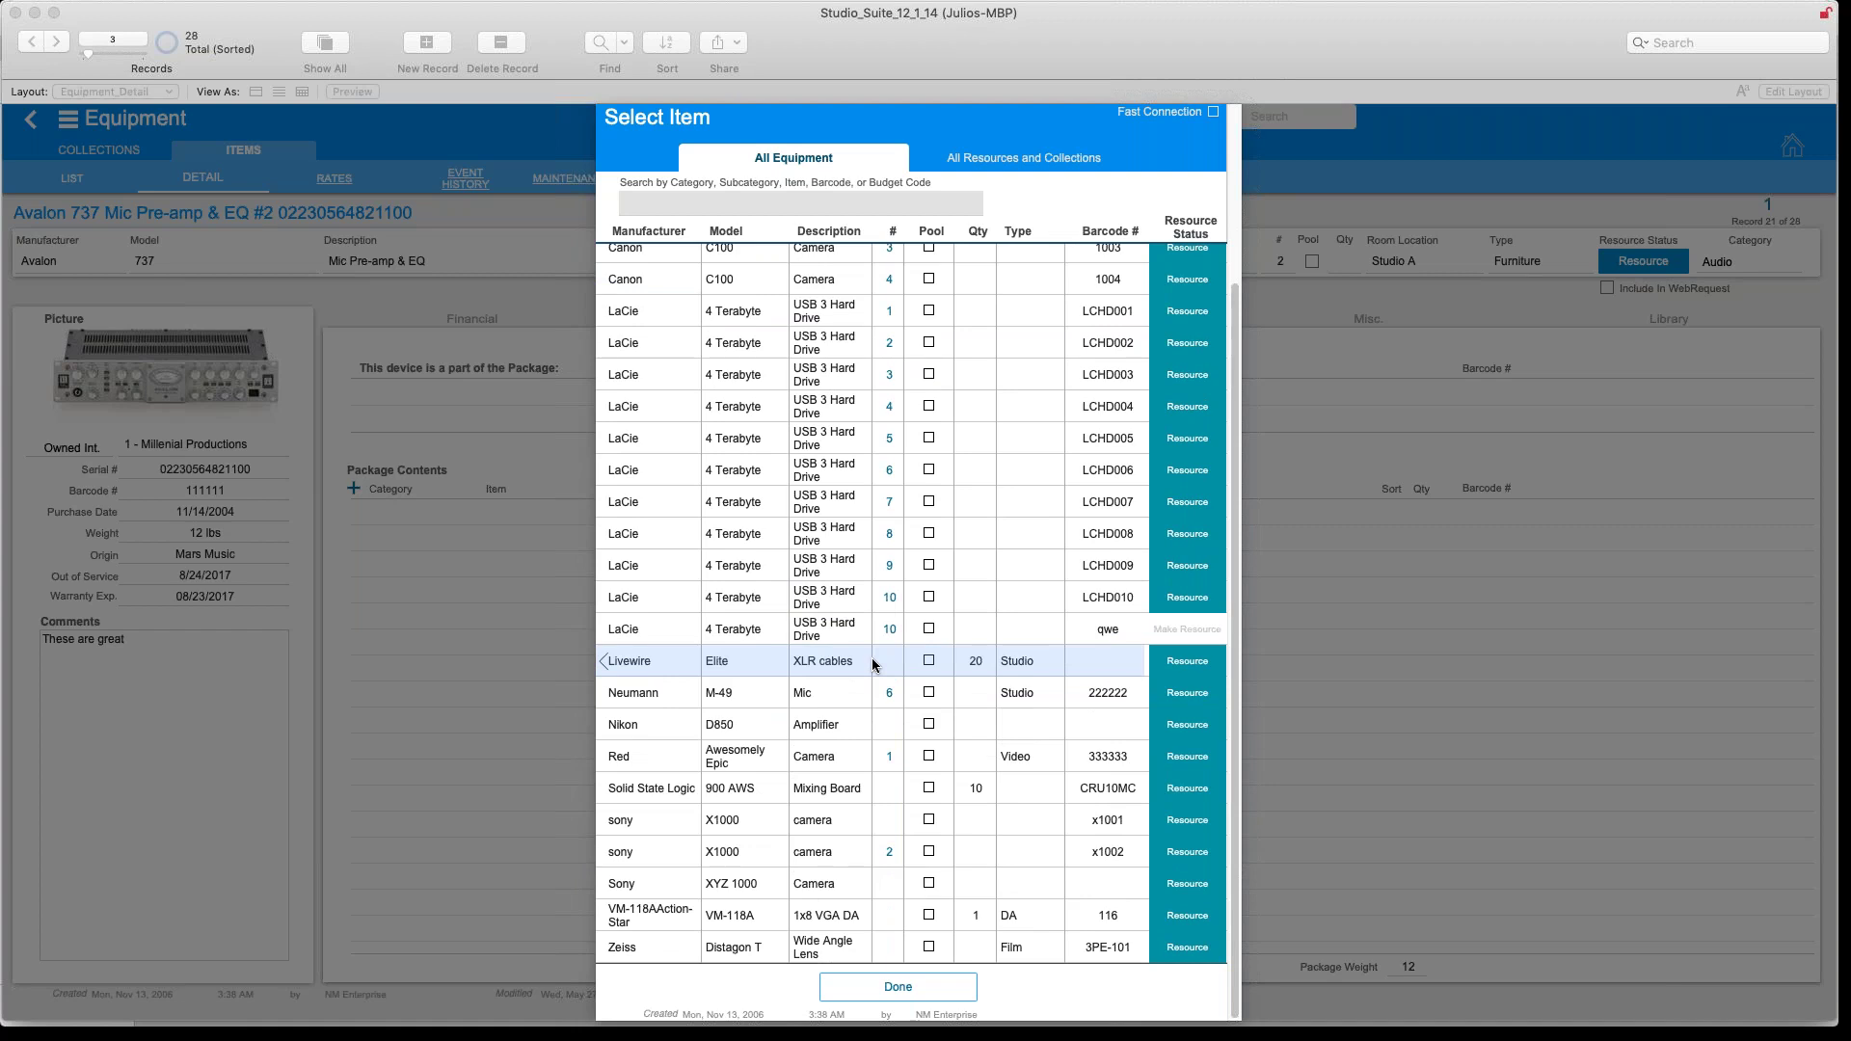
{"action": "left_click", "coordinate": [816, 667]}
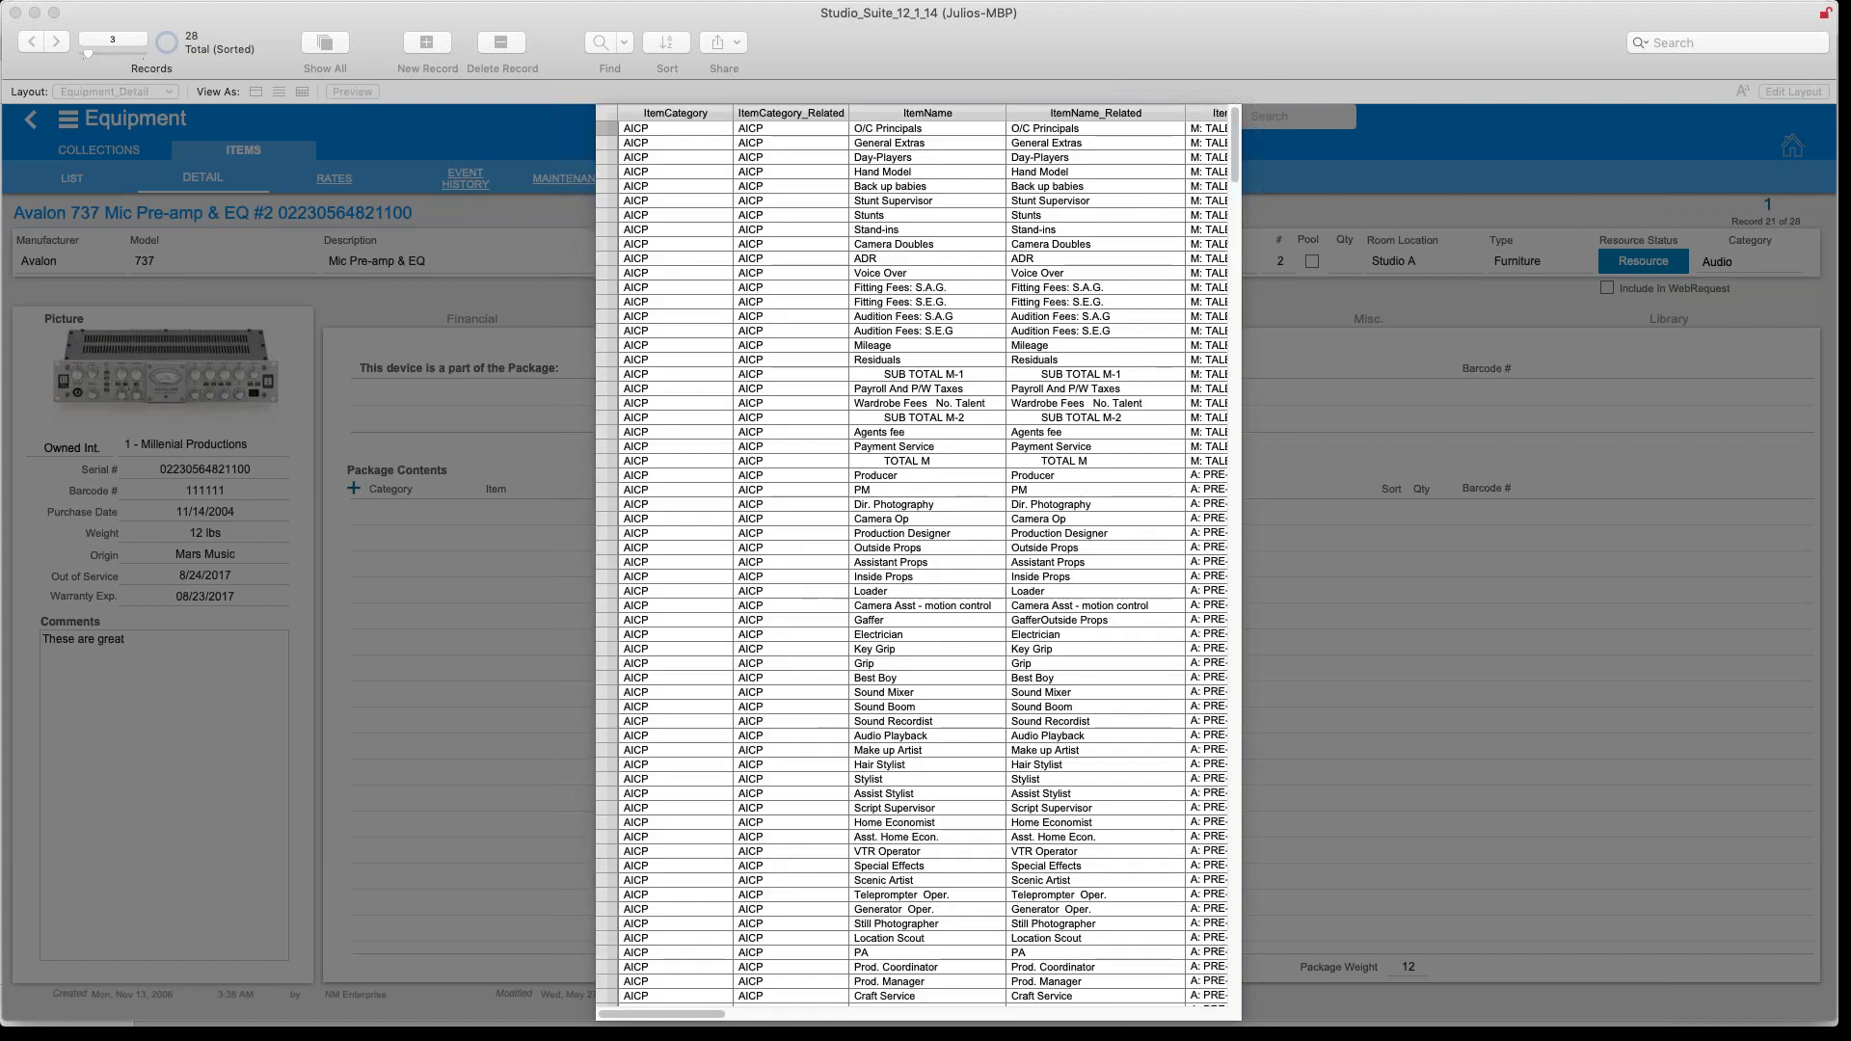
{"action": "left_click", "coordinate": [903, 983]}
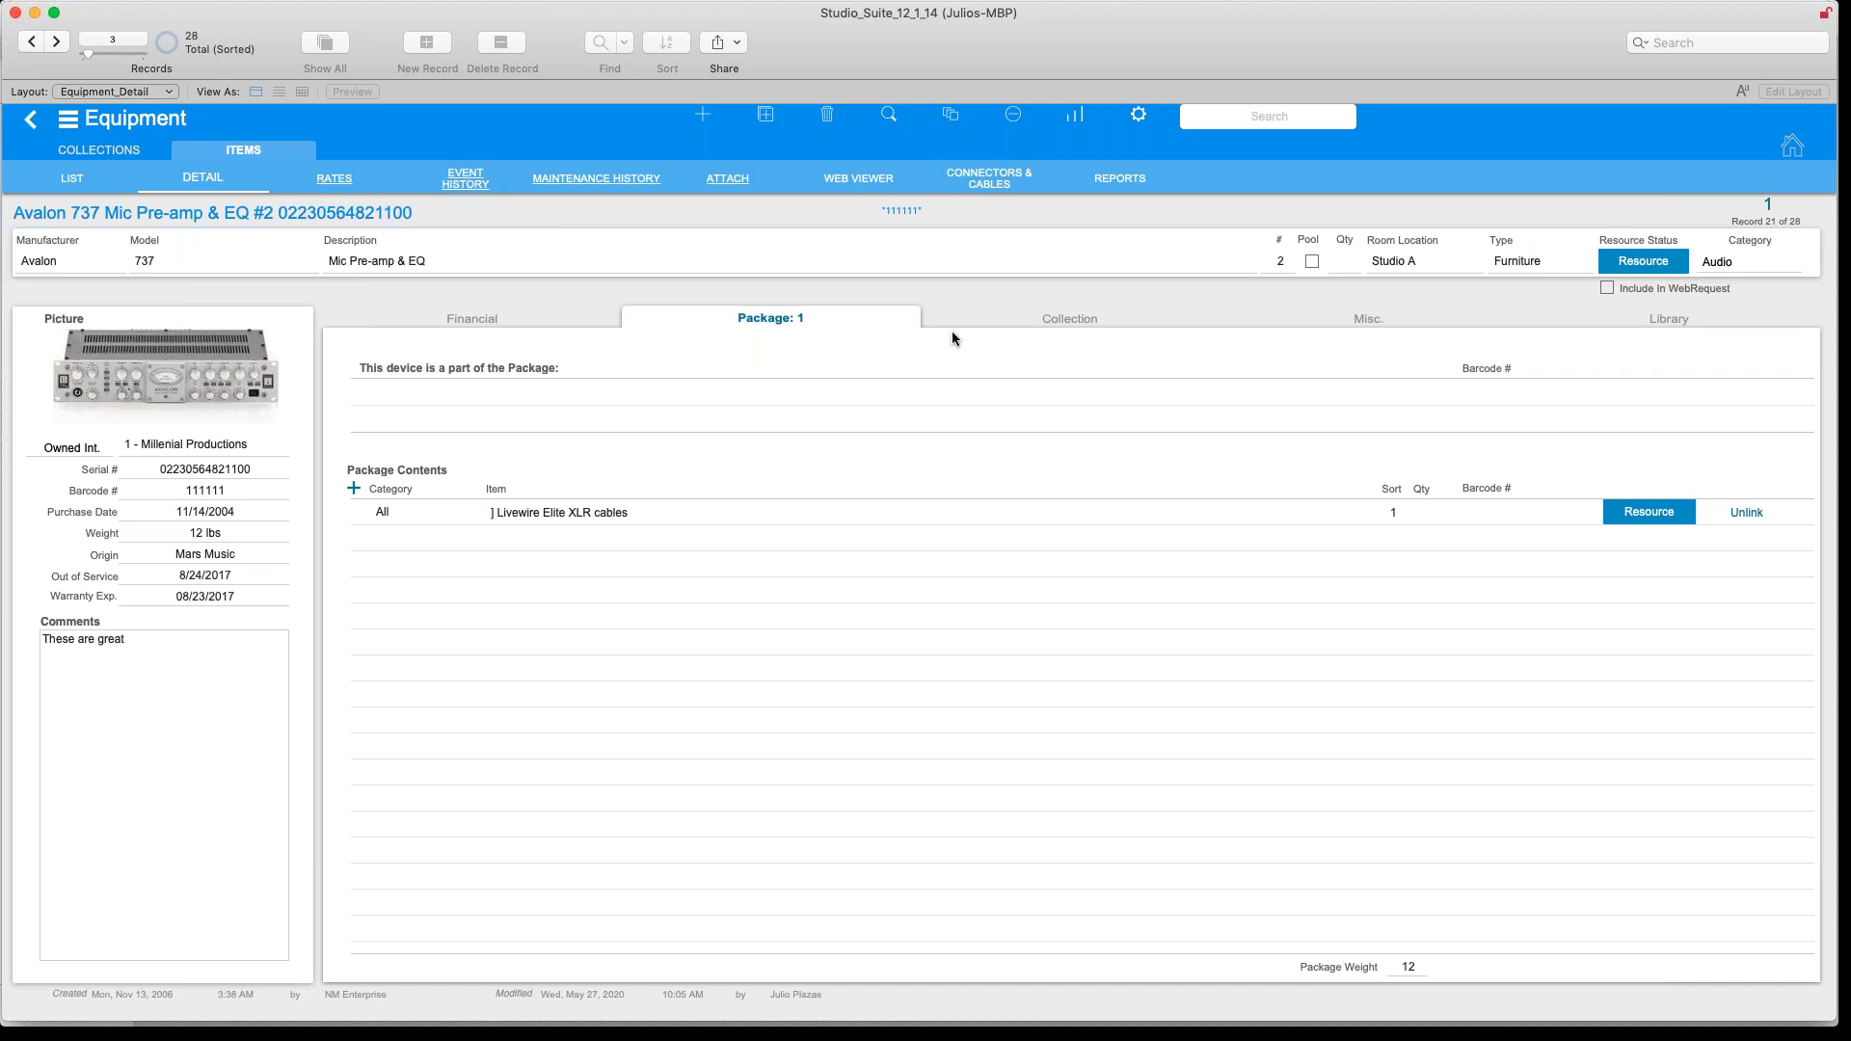
Review the pre-amp's collection membership and its miscellaneous details, including the room listing, version and accessories fields
{"action": "left_click", "coordinate": [1083, 322]}
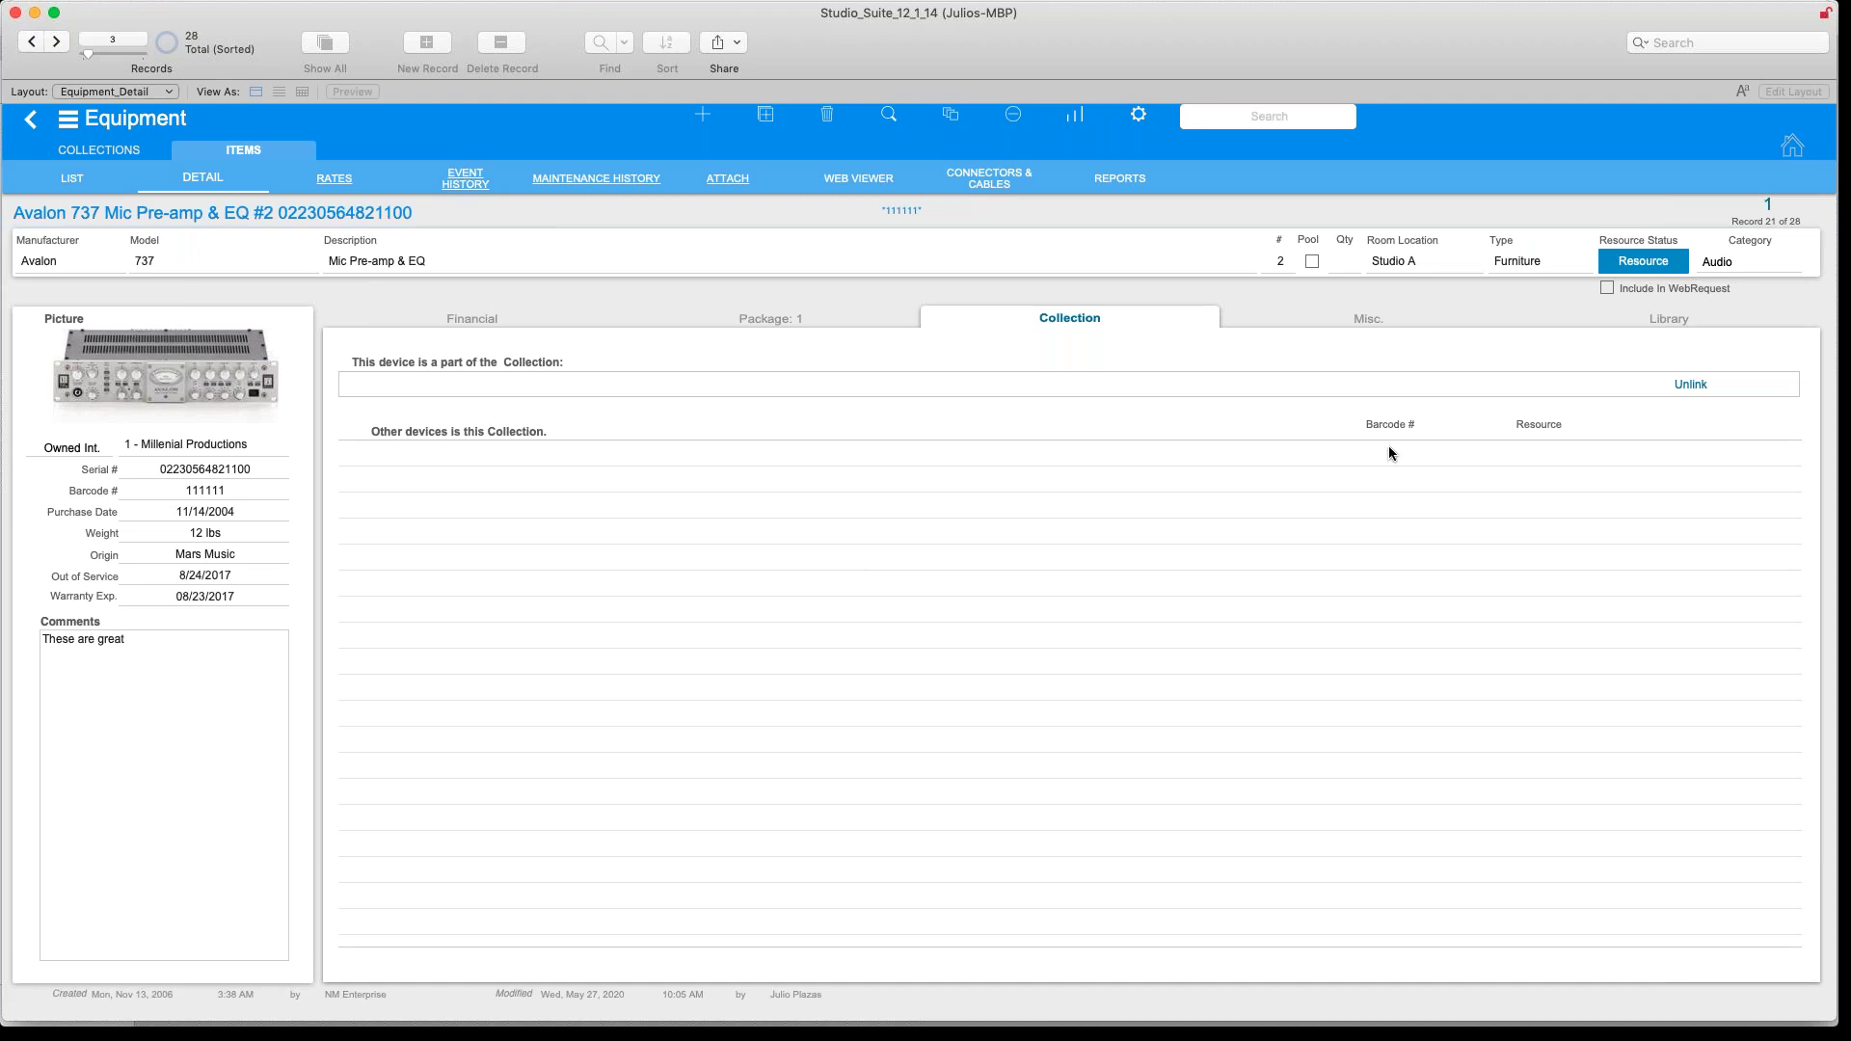
{"action": "left_click", "coordinate": [1355, 315]}
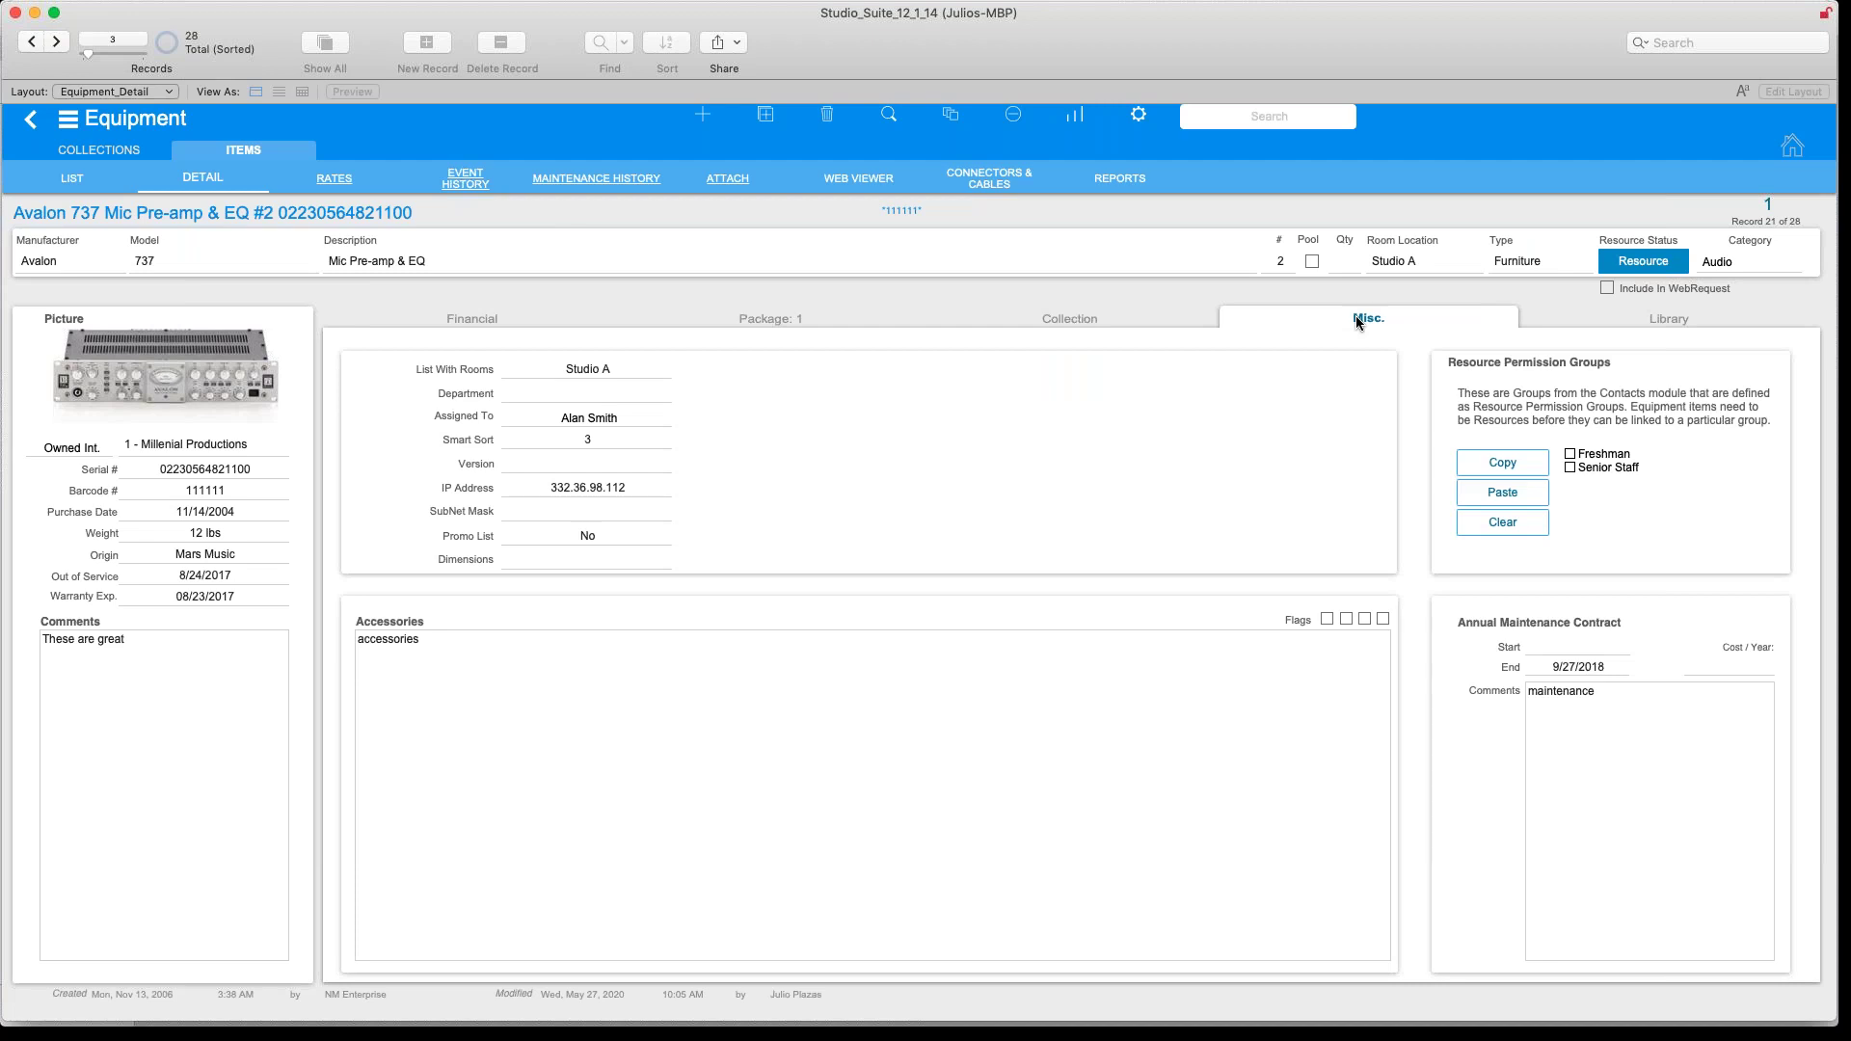
{"action": "left_click", "coordinate": [612, 370]}
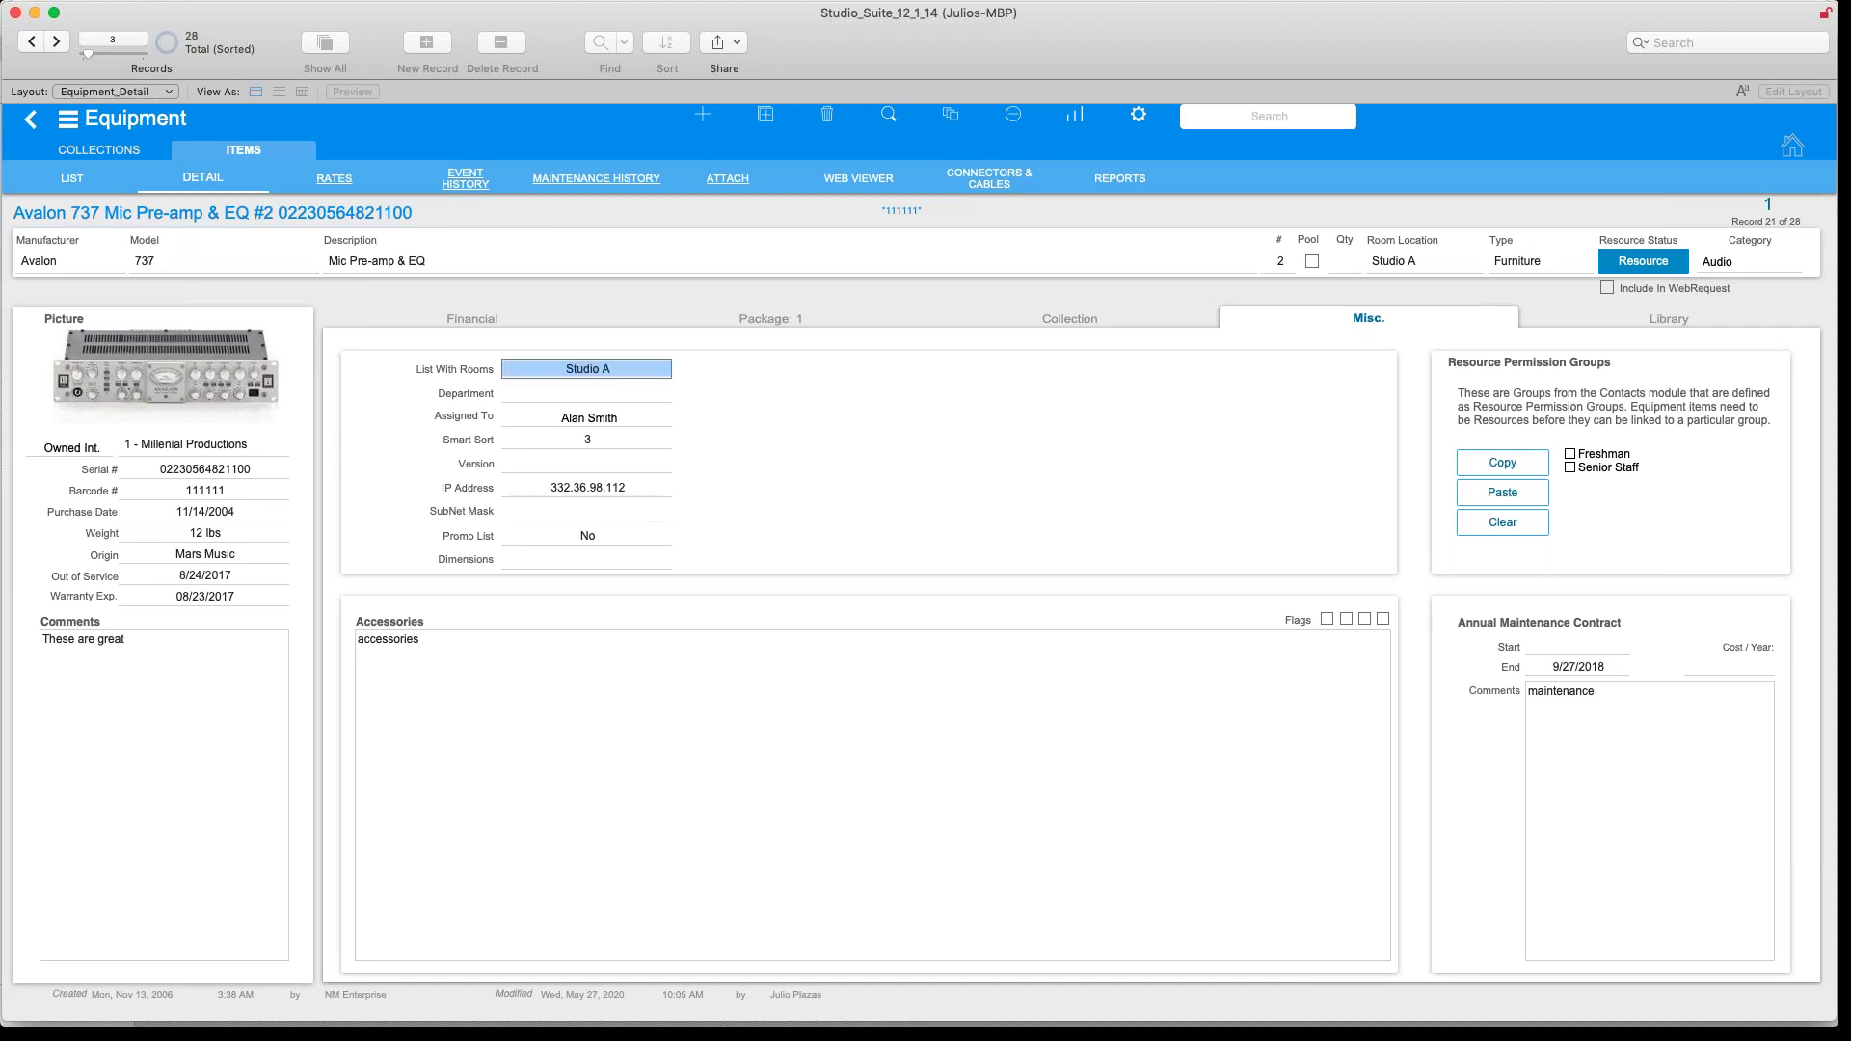
{"action": "left_click", "coordinate": [621, 373]}
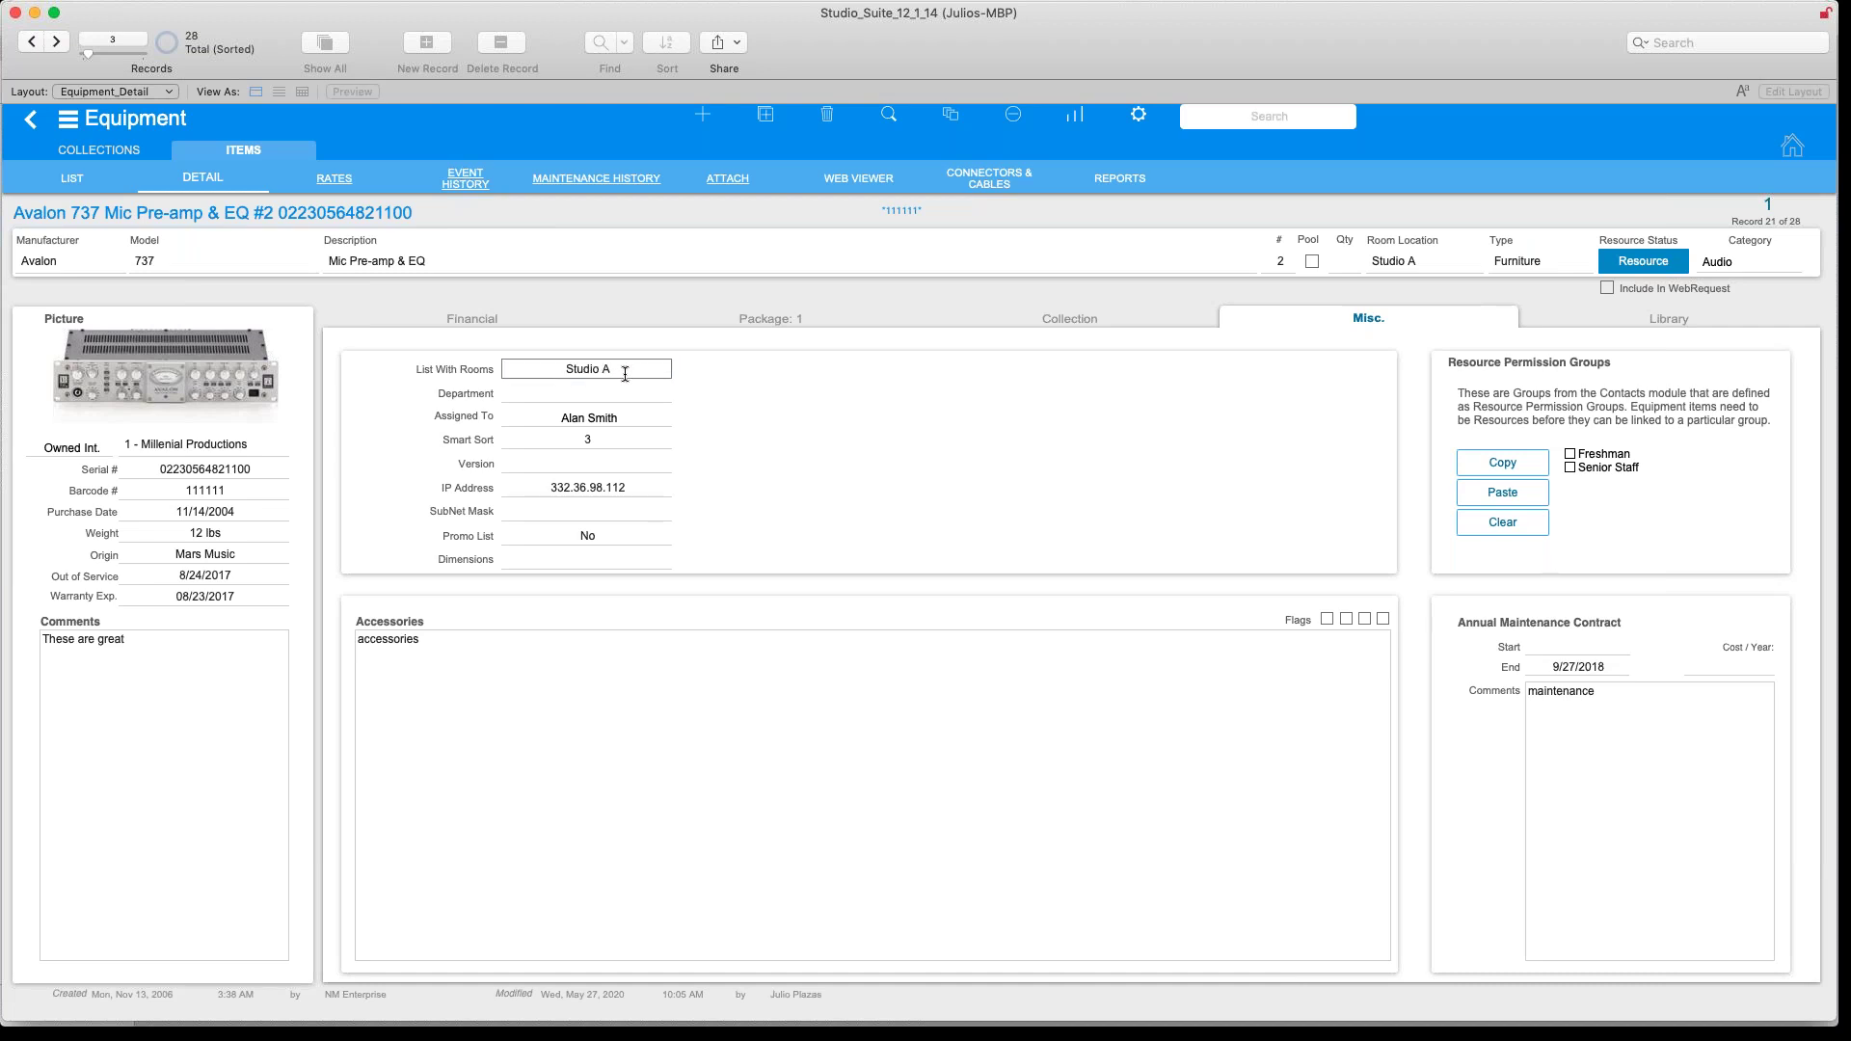
{"action": "left_click", "coordinate": [741, 473]}
{"action": "left_click", "coordinate": [595, 465]}
{"action": "left_click", "coordinate": [607, 675]}
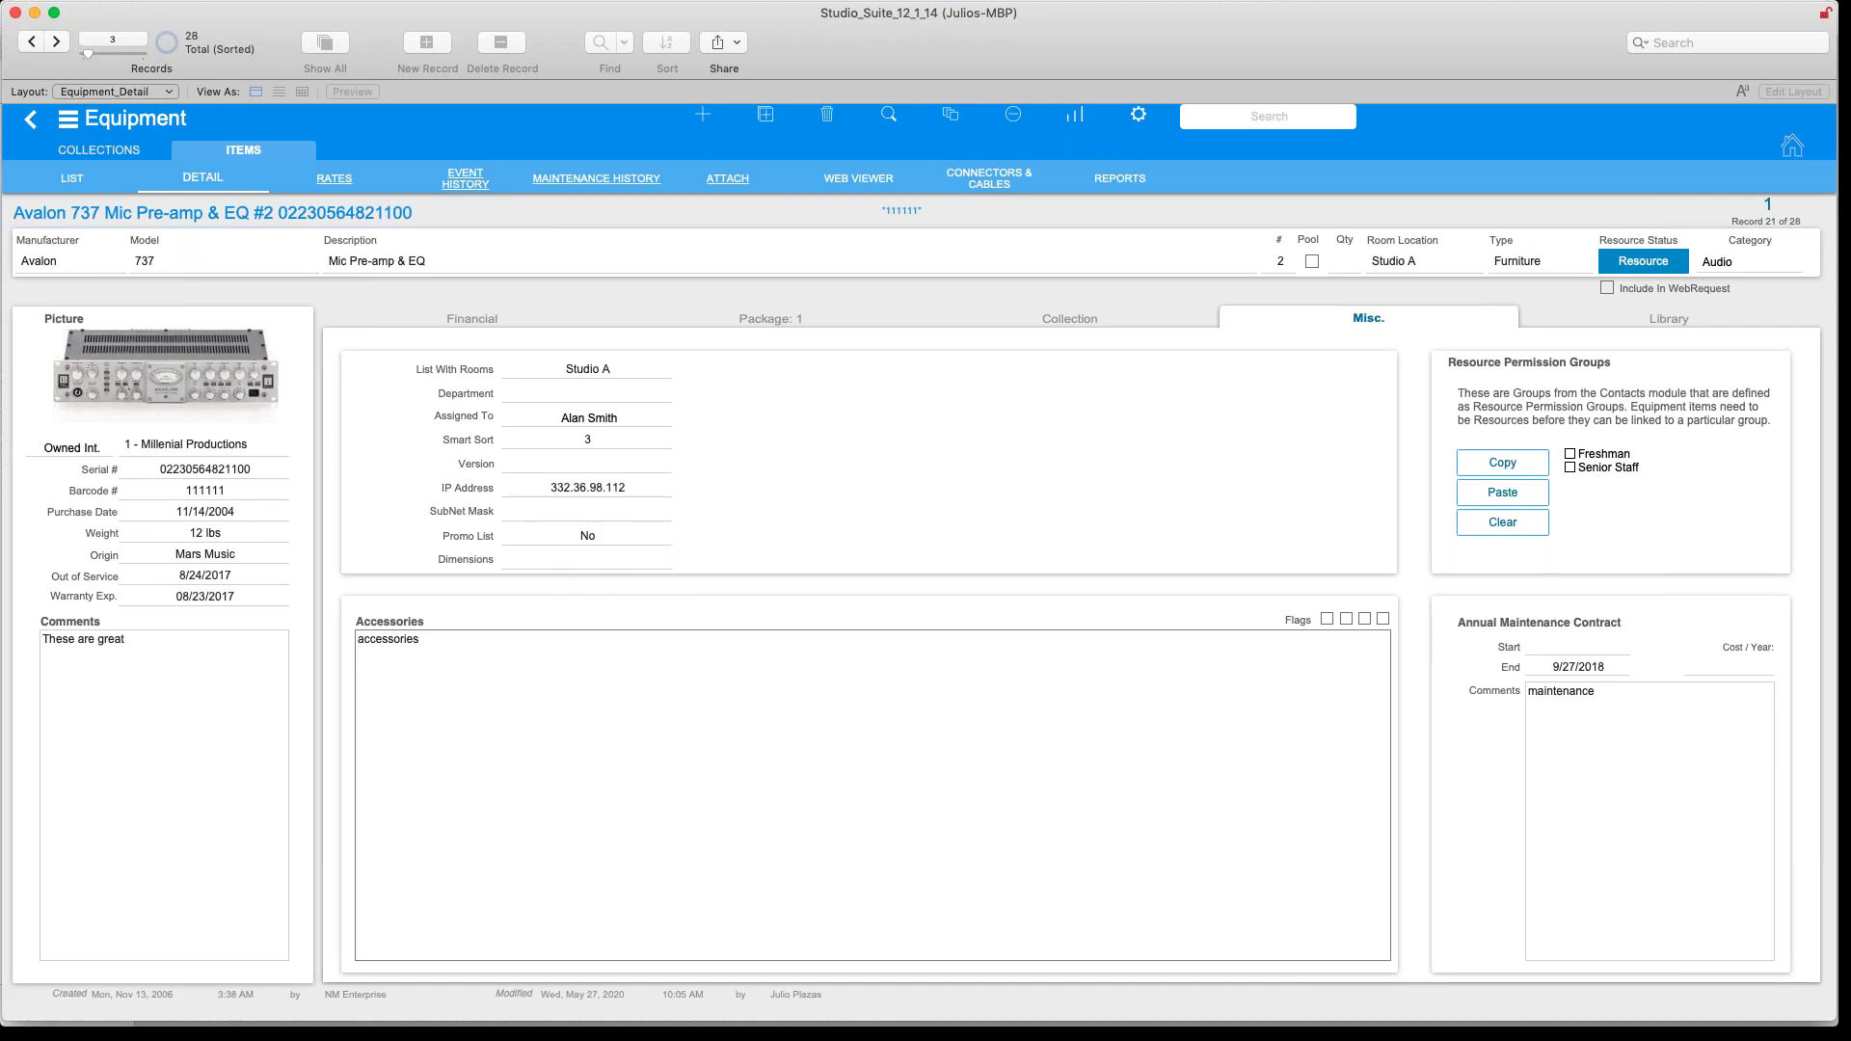
{"action": "key", "text": "Return"}
{"action": "left_click", "coordinate": [1413, 663]}
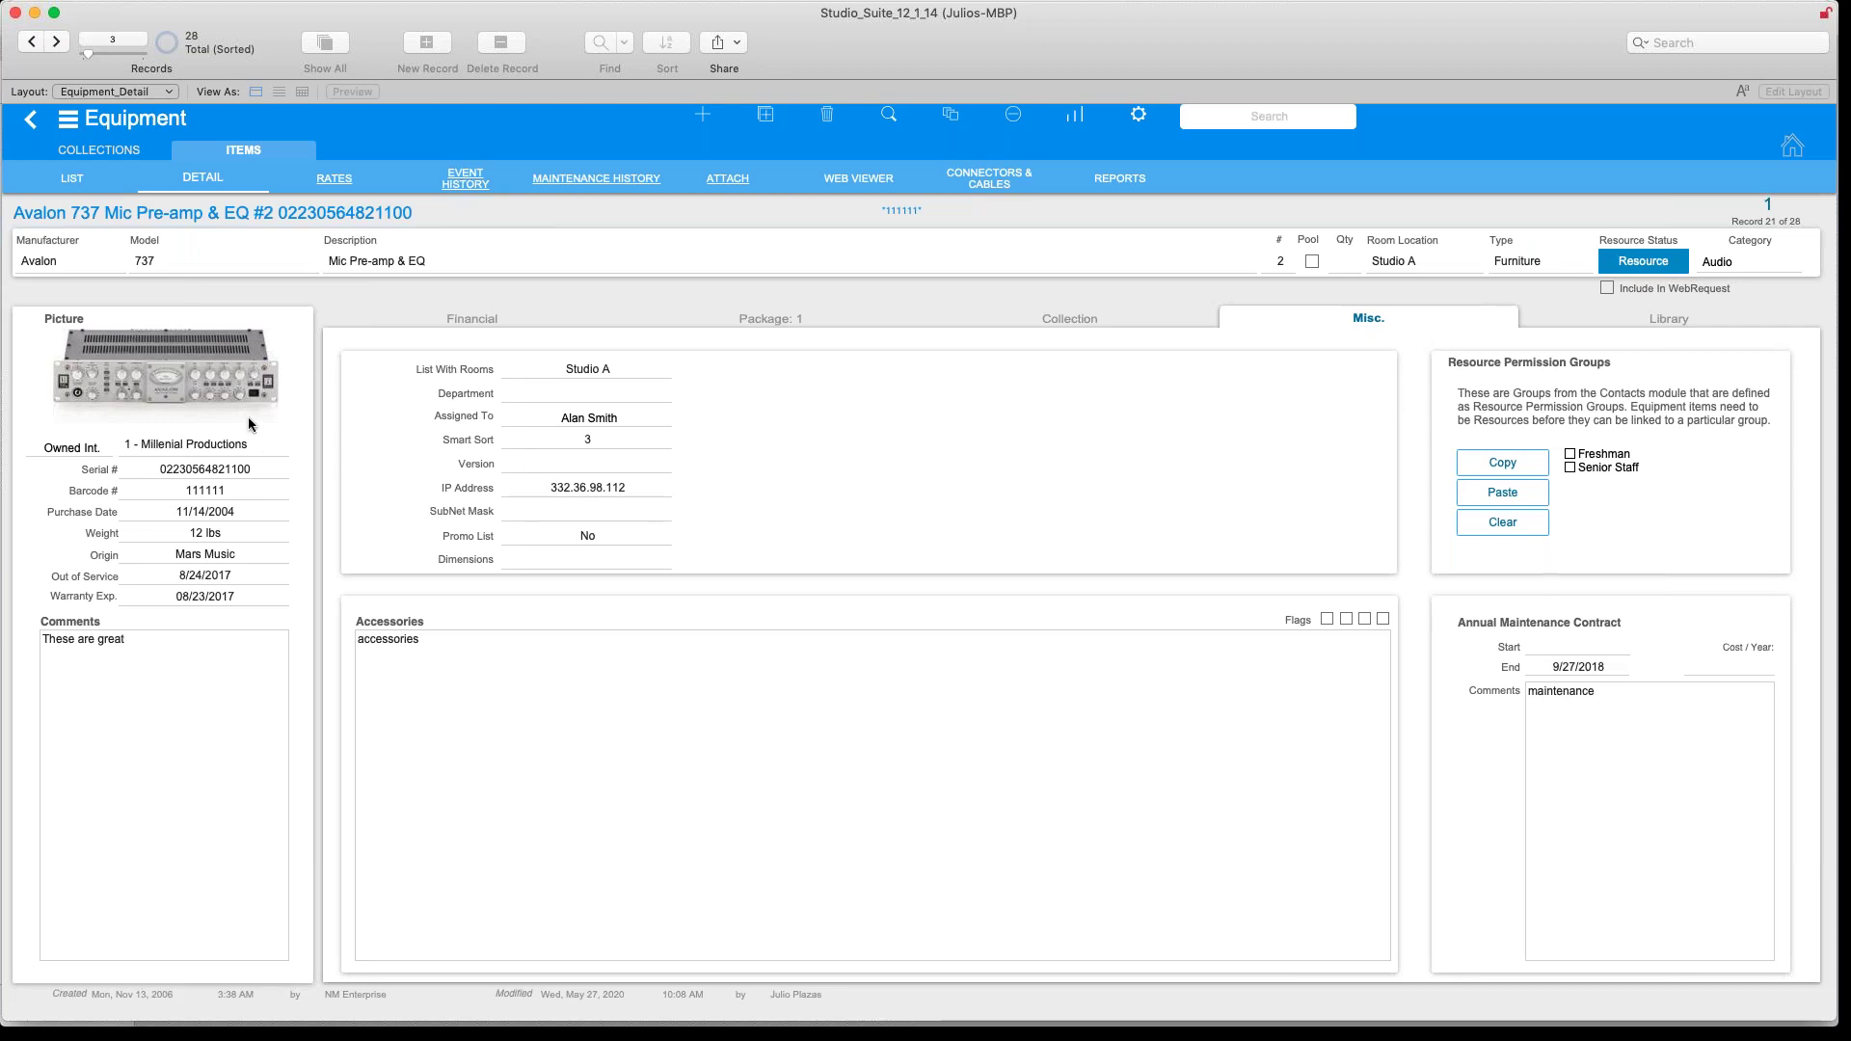
Assign the Senior Staff permission group to the Avalon pre-amp and display its library details
{"action": "left_click", "coordinate": [1571, 469]}
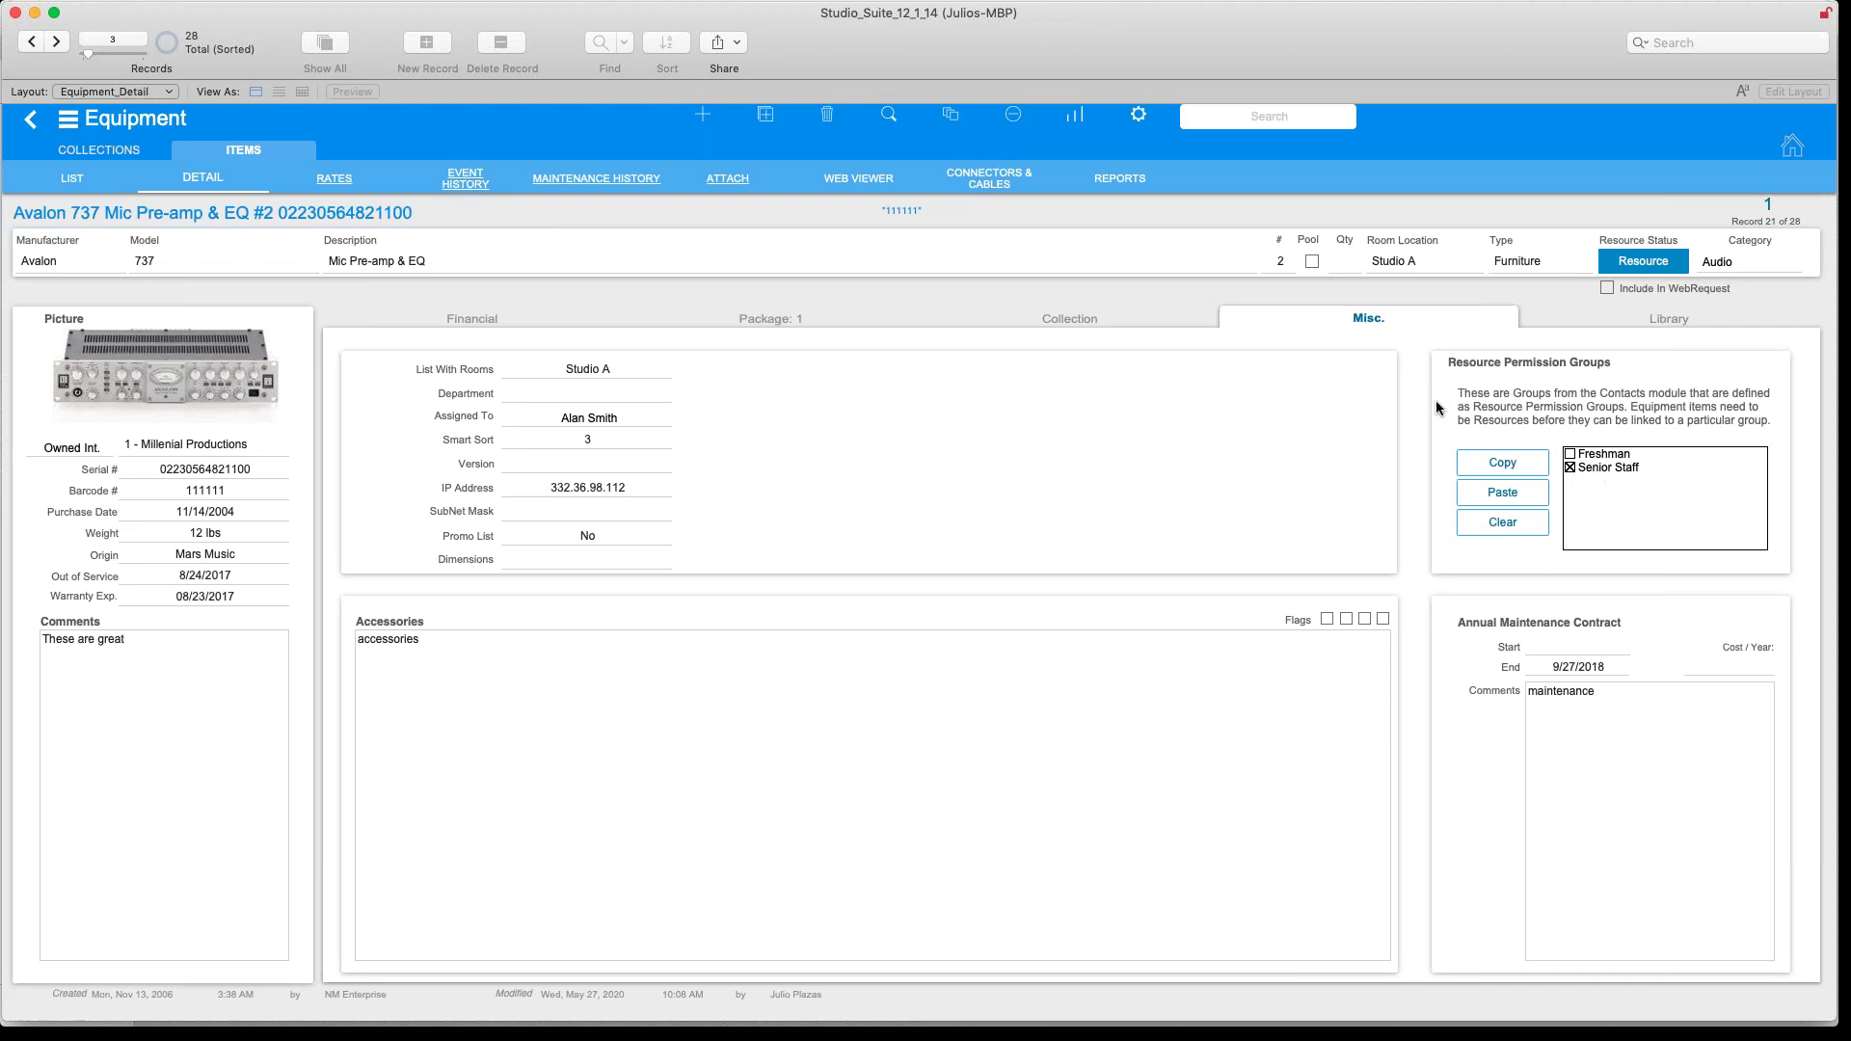
{"action": "left_click", "coordinate": [1406, 421]}
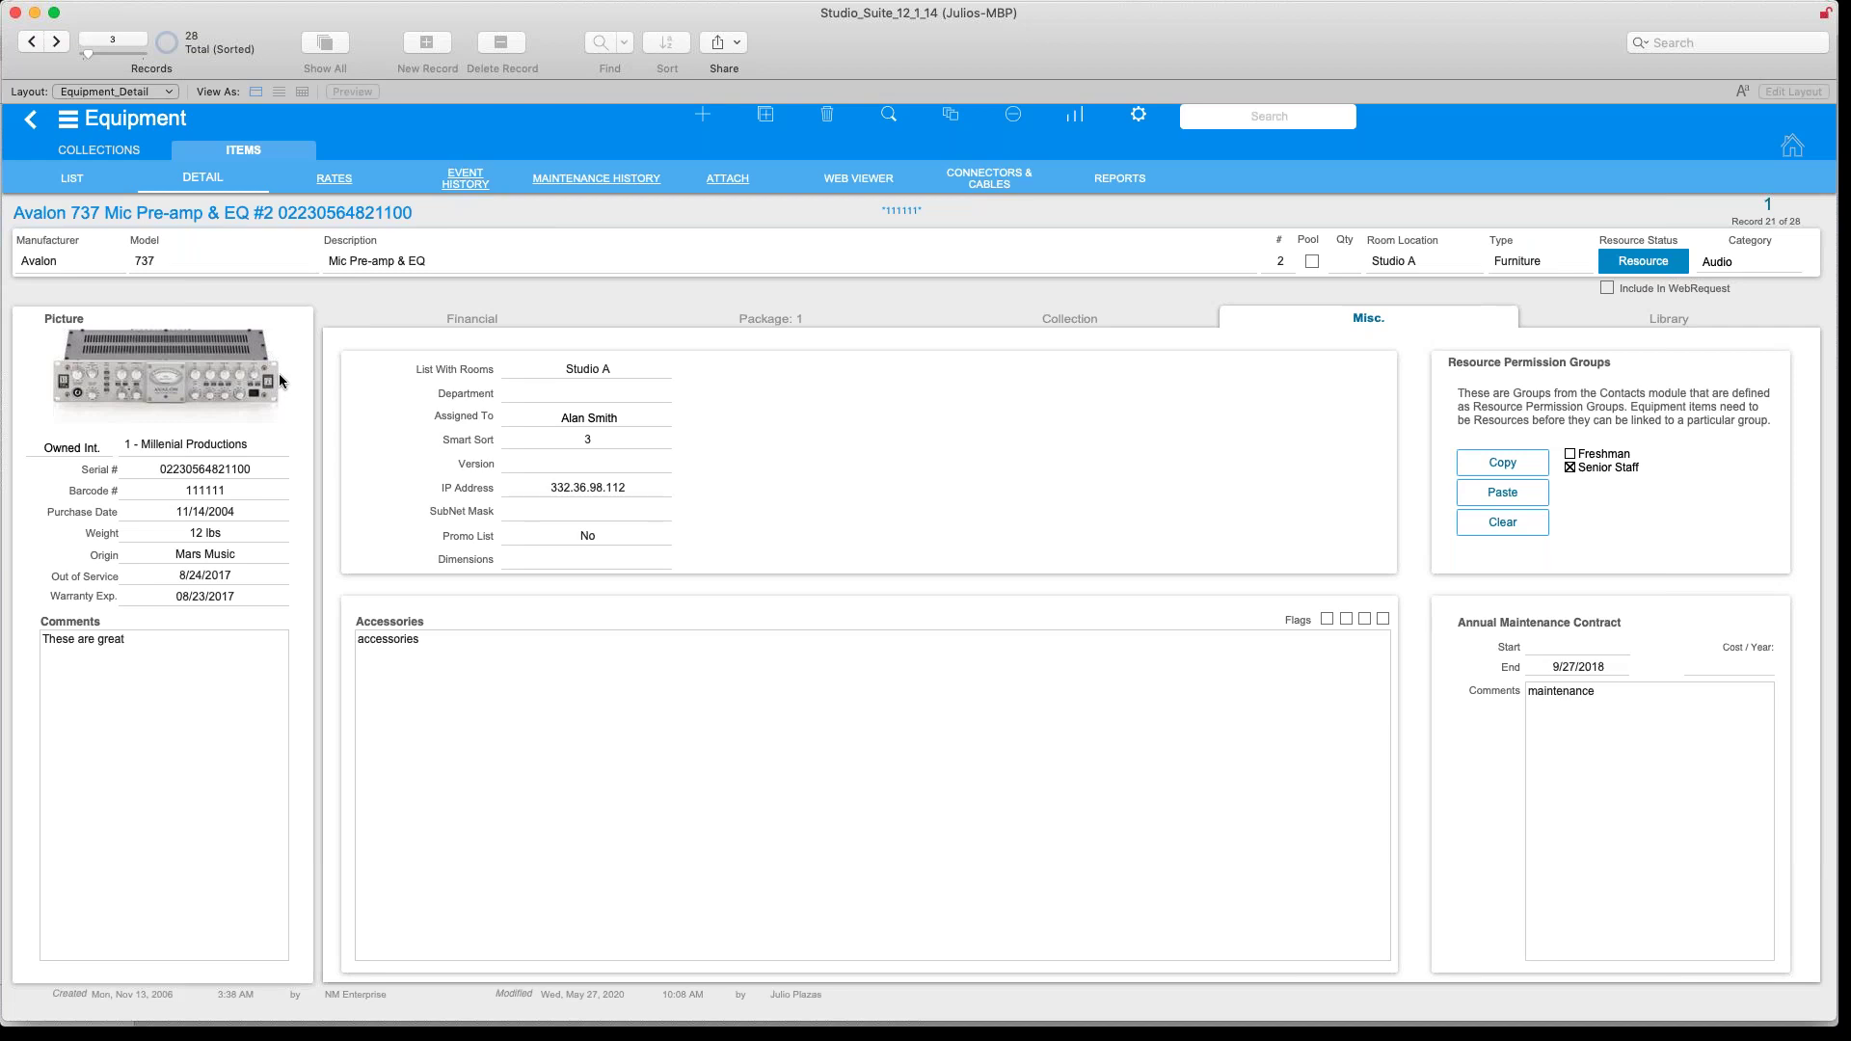
{"action": "left_click", "coordinate": [1561, 318]}
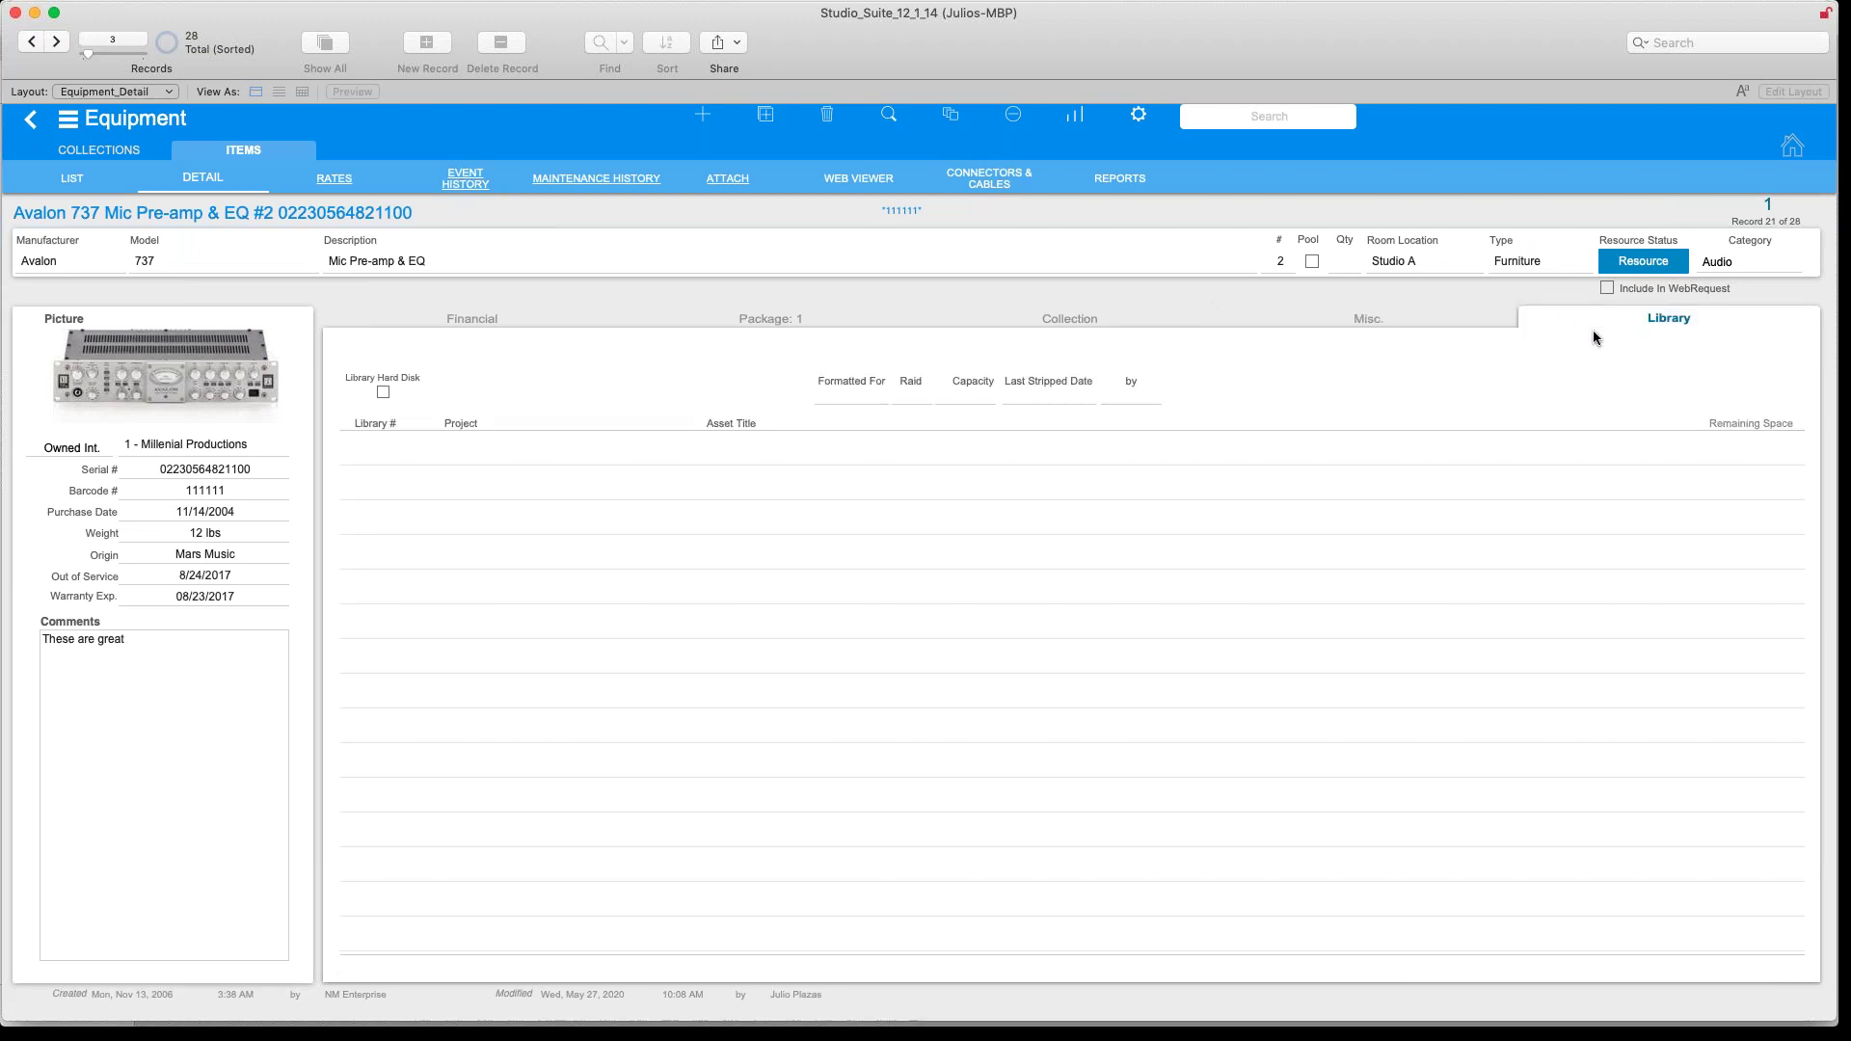
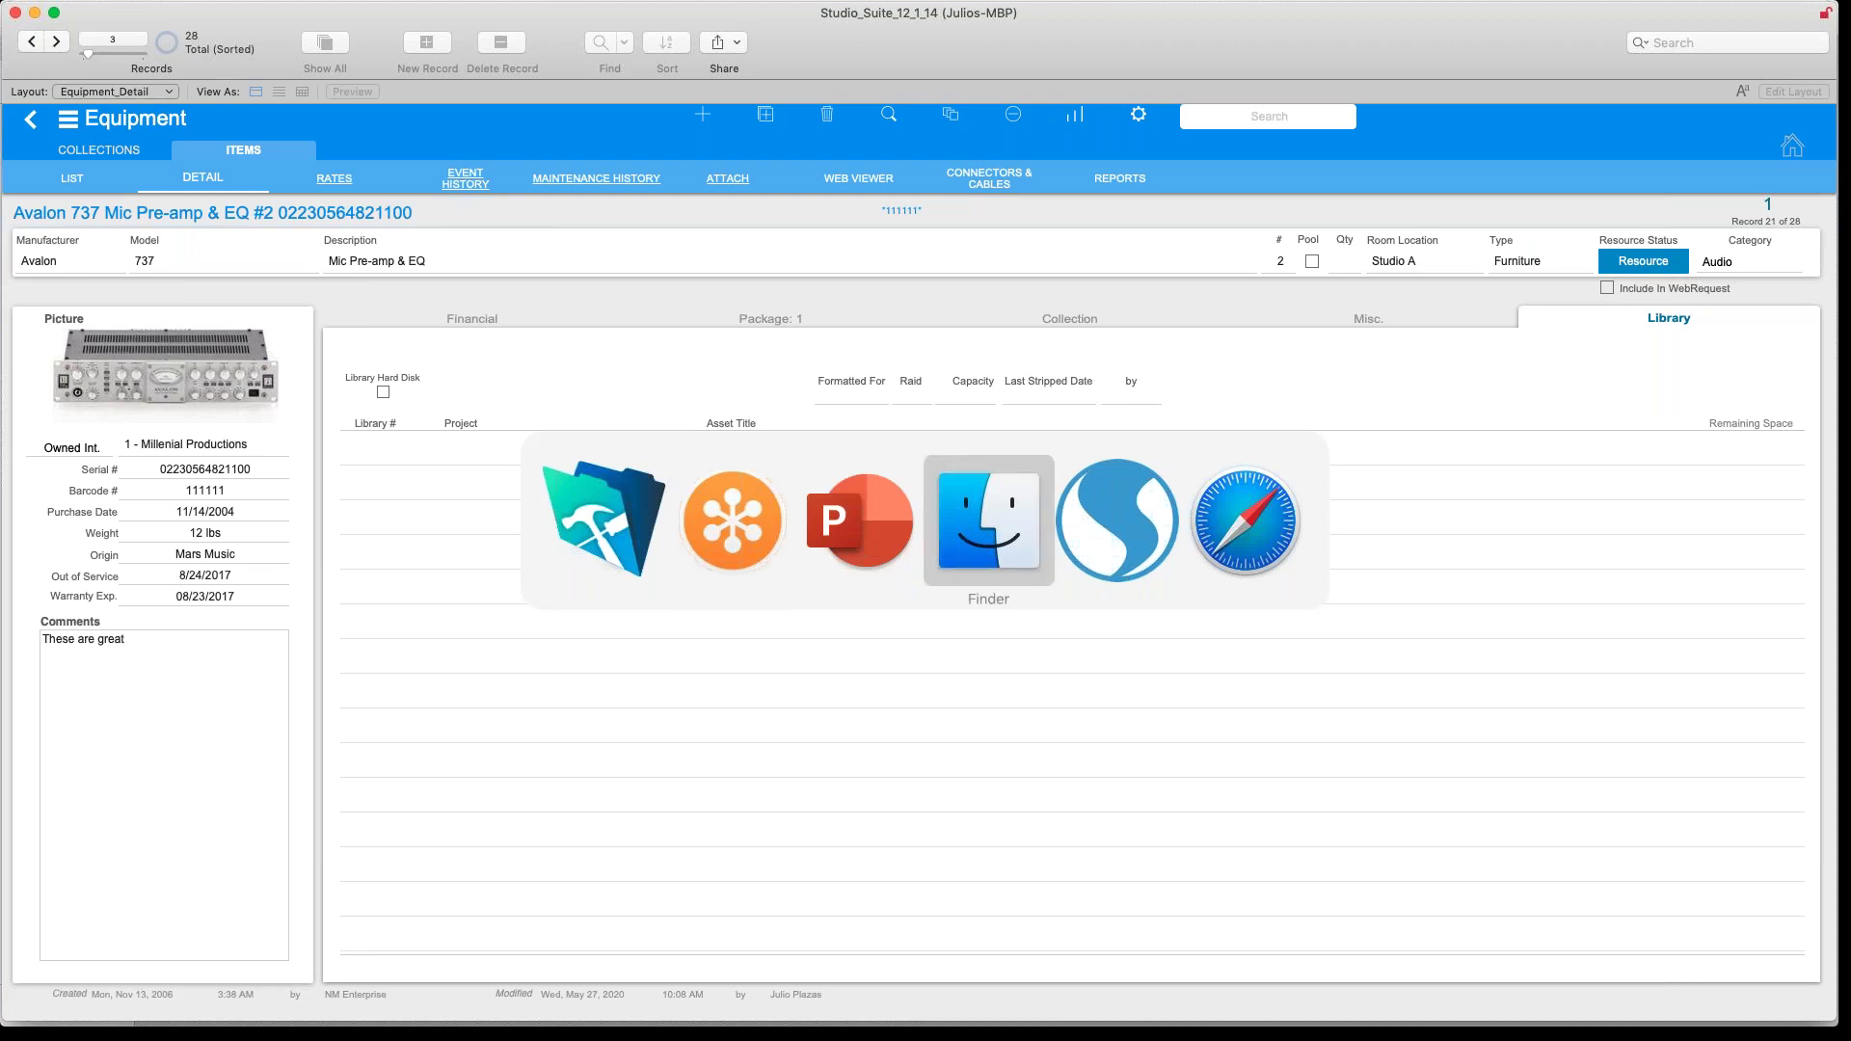
Switch to the Studio Suite web portal in Safari and examine its home page at narrow and full window widths
{"action": "key", "text": "super+Tab"}
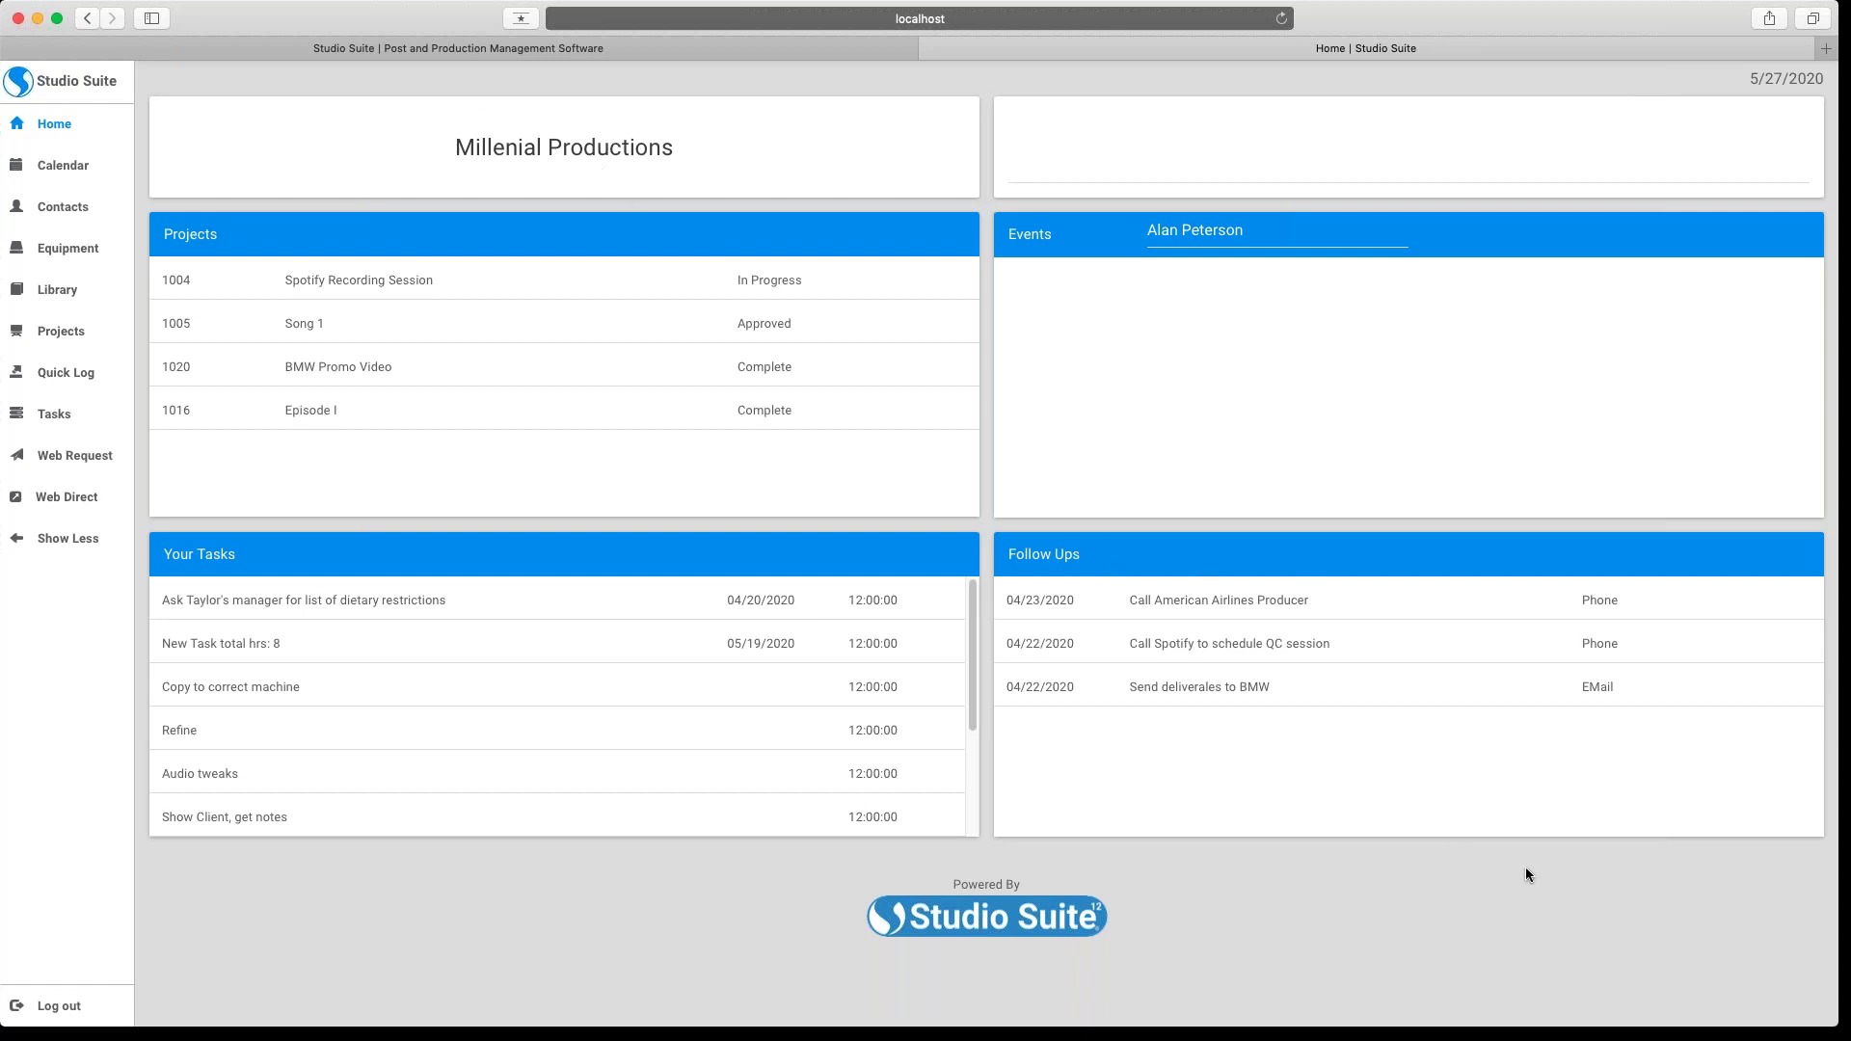
{"action": "left_click_drag", "start_coordinate": [1837, 941], "coordinate": [563, 933]}
{"action": "scroll", "coordinate": [401, 789], "scroll_direction": "down", "scroll_amount": 10}
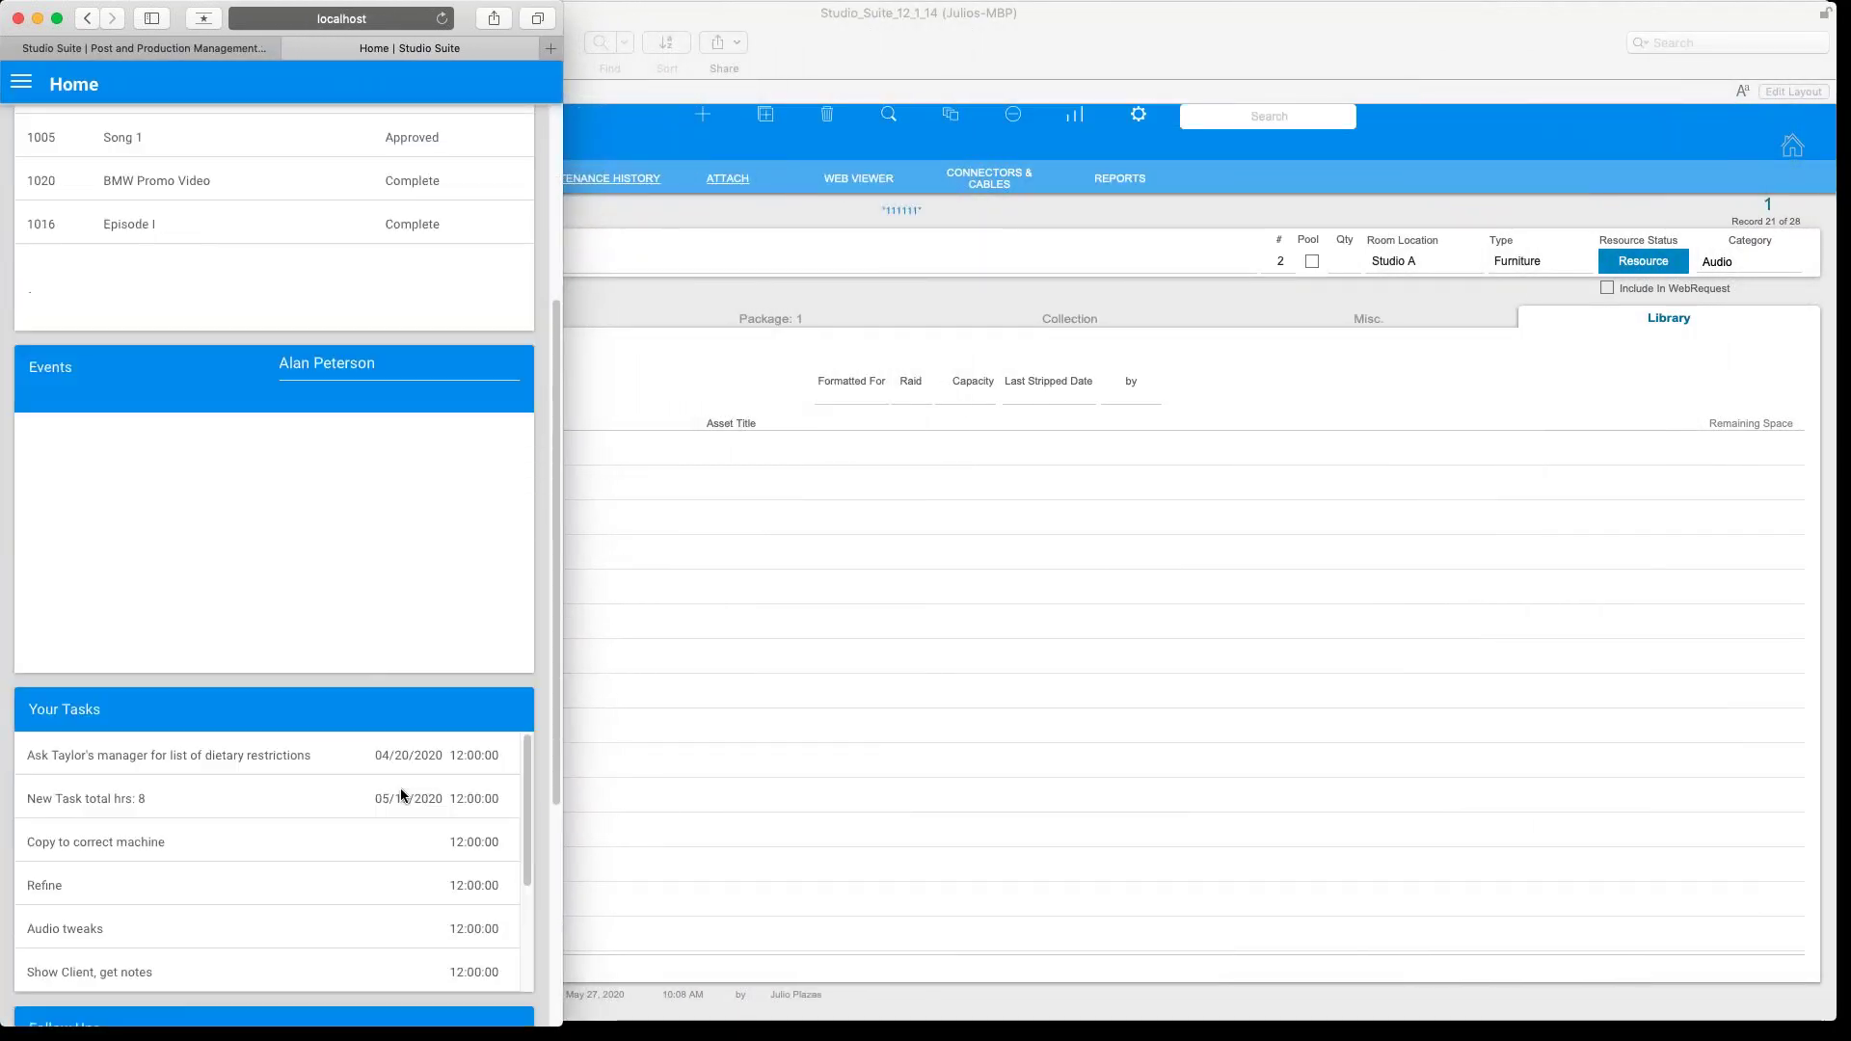
{"action": "scroll", "coordinate": [434, 810], "scroll_direction": "up", "scroll_amount": 10}
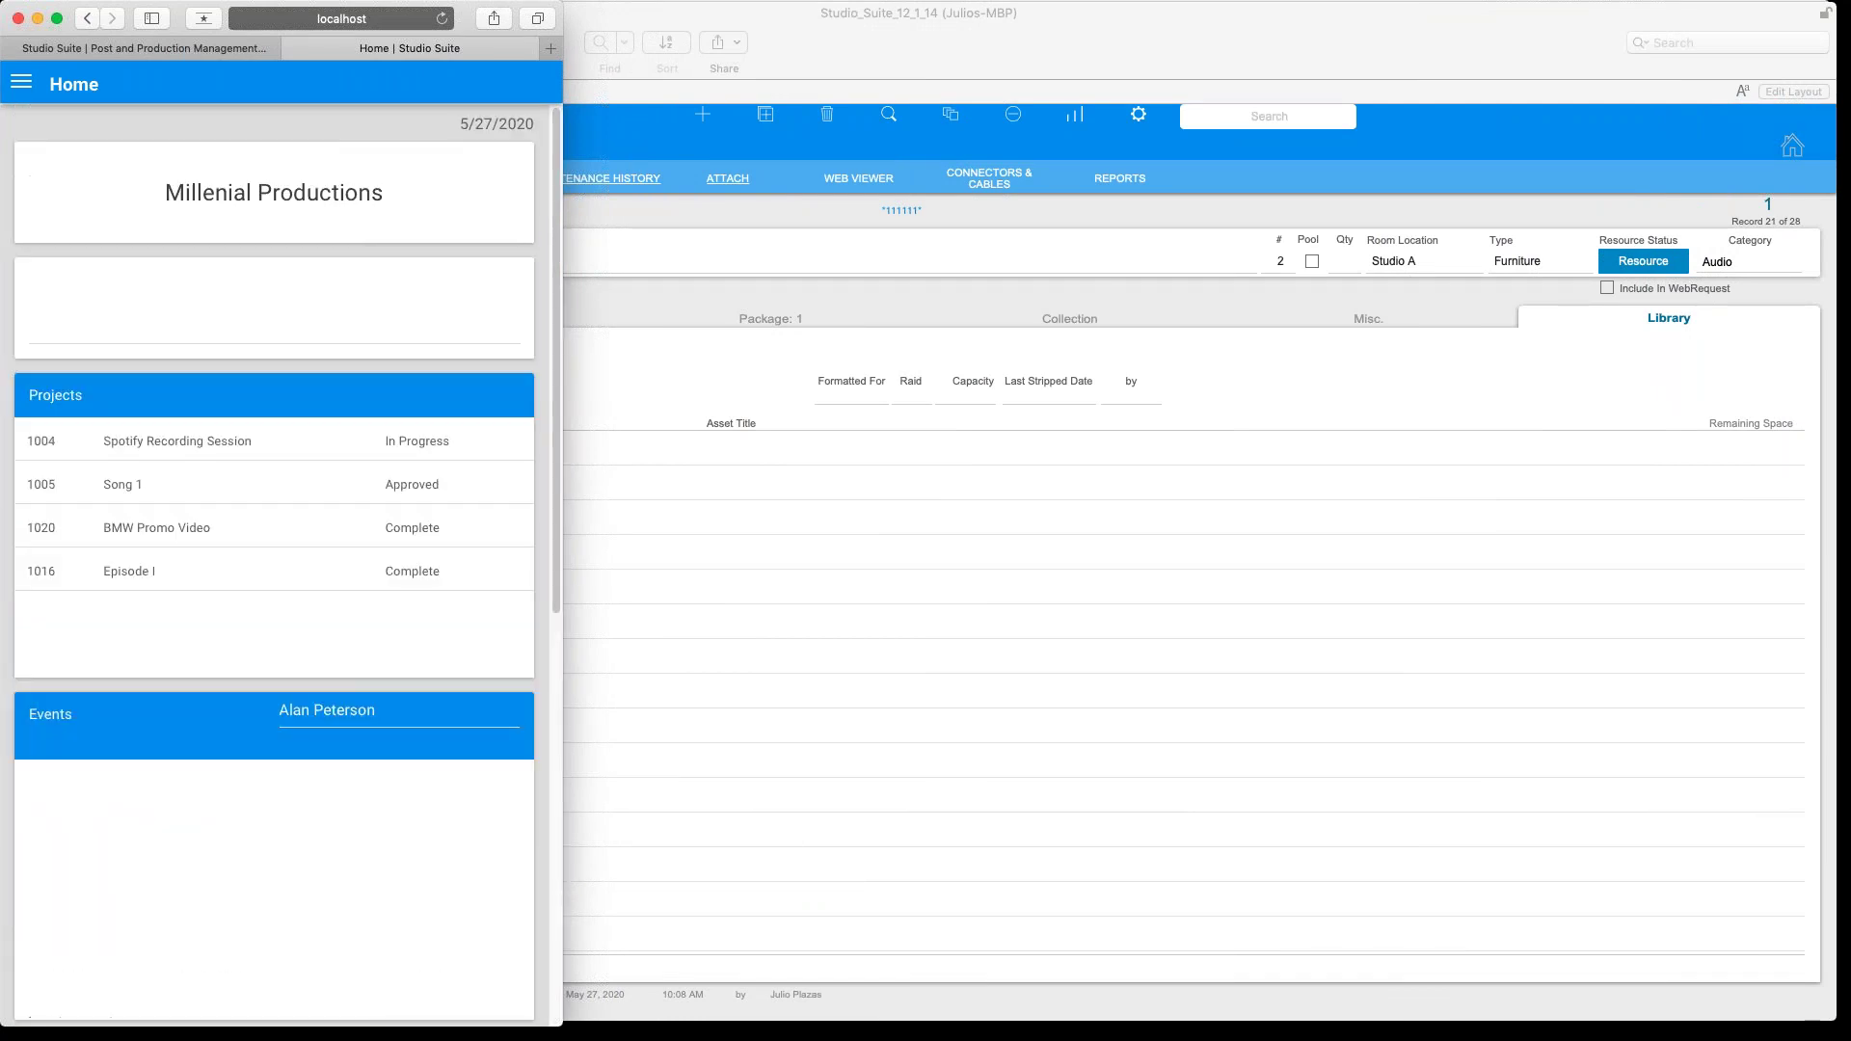
{"action": "left_click_drag", "start_coordinate": [562, 843], "coordinate": [1828, 856]}
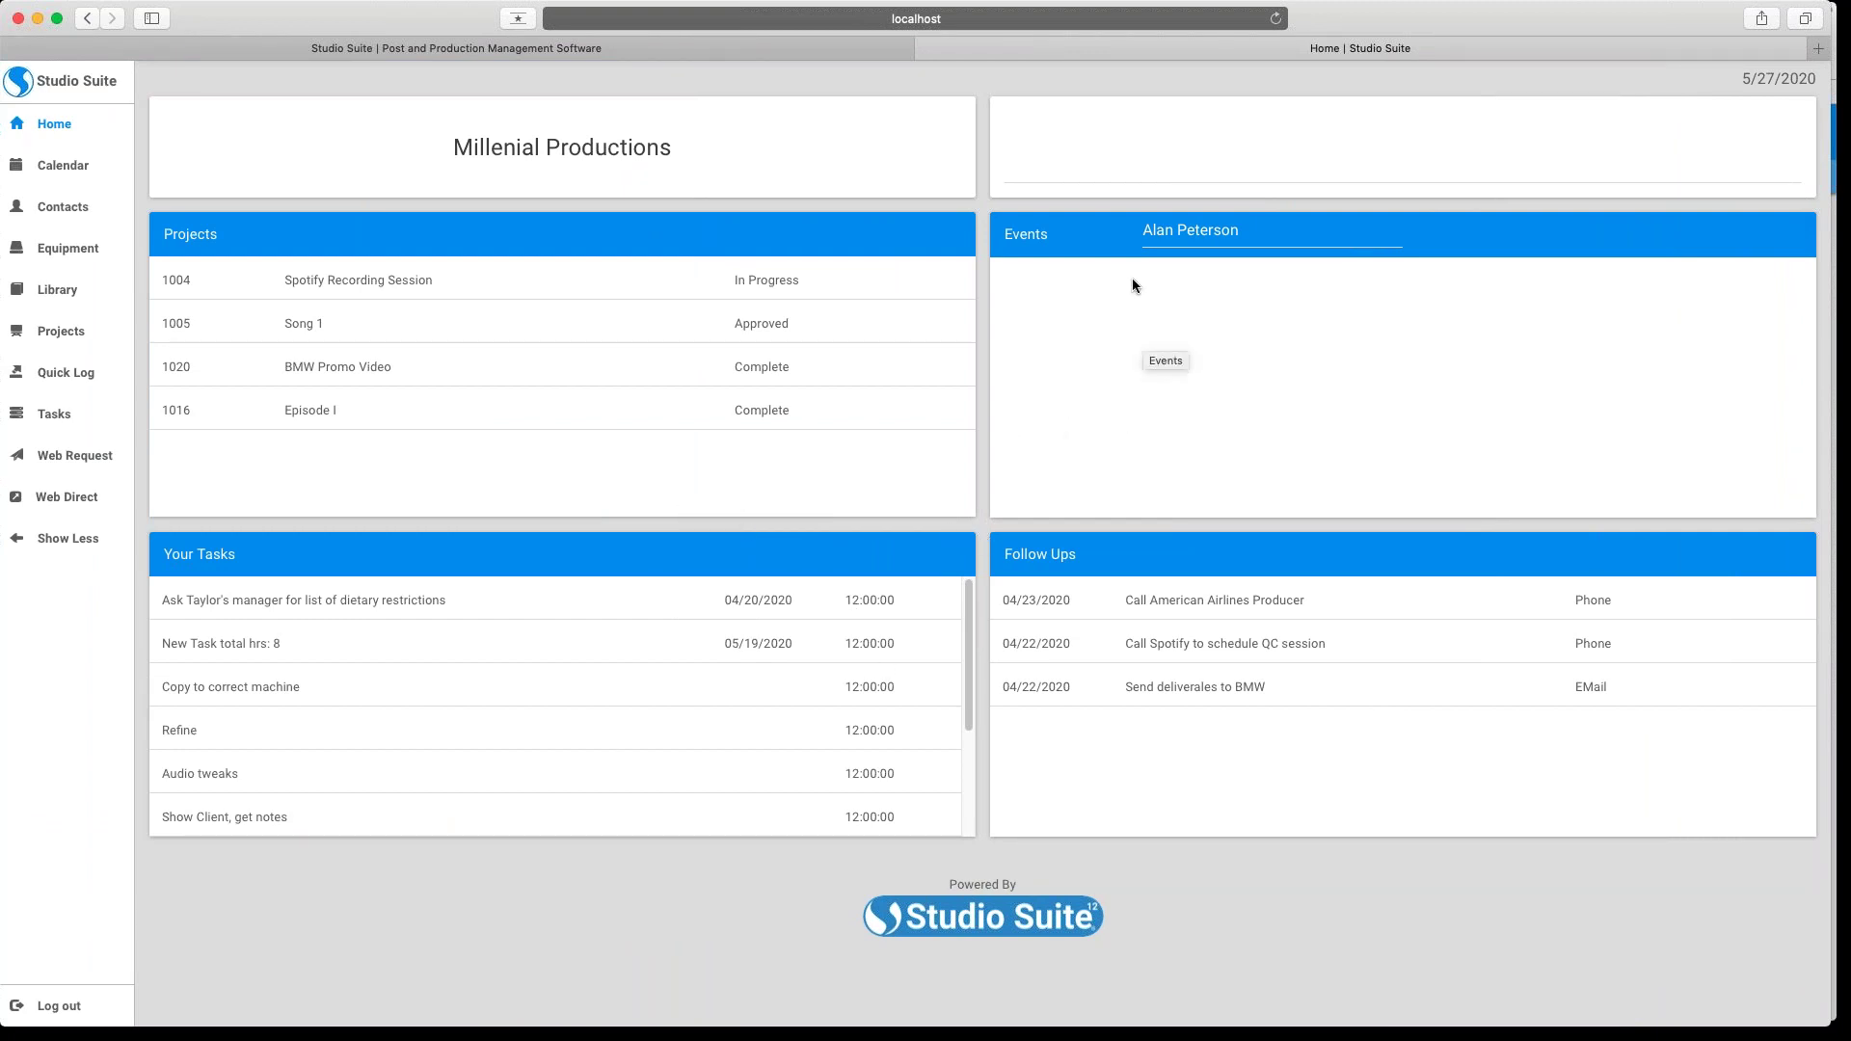
Open the web request form and log in with the client ID to fill in the client information
{"action": "left_click", "coordinate": [83, 458]}
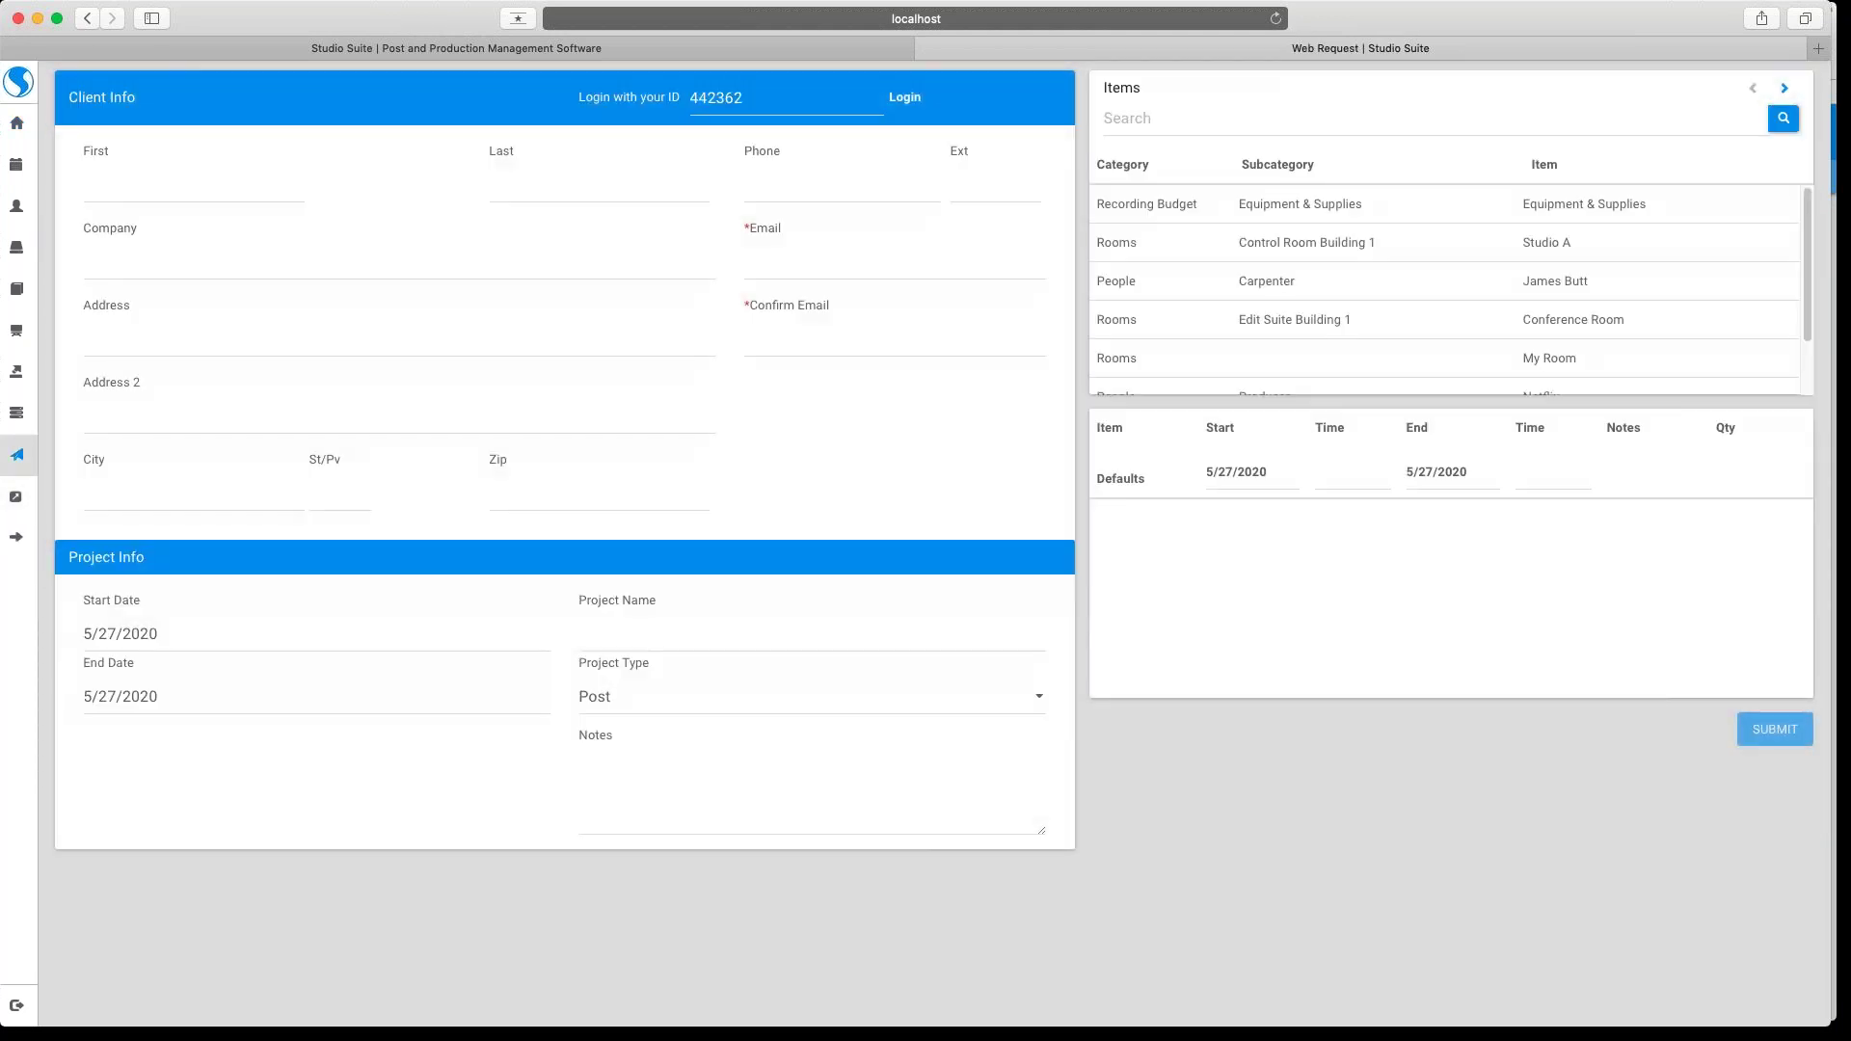
{"action": "left_click", "coordinate": [781, 95]}
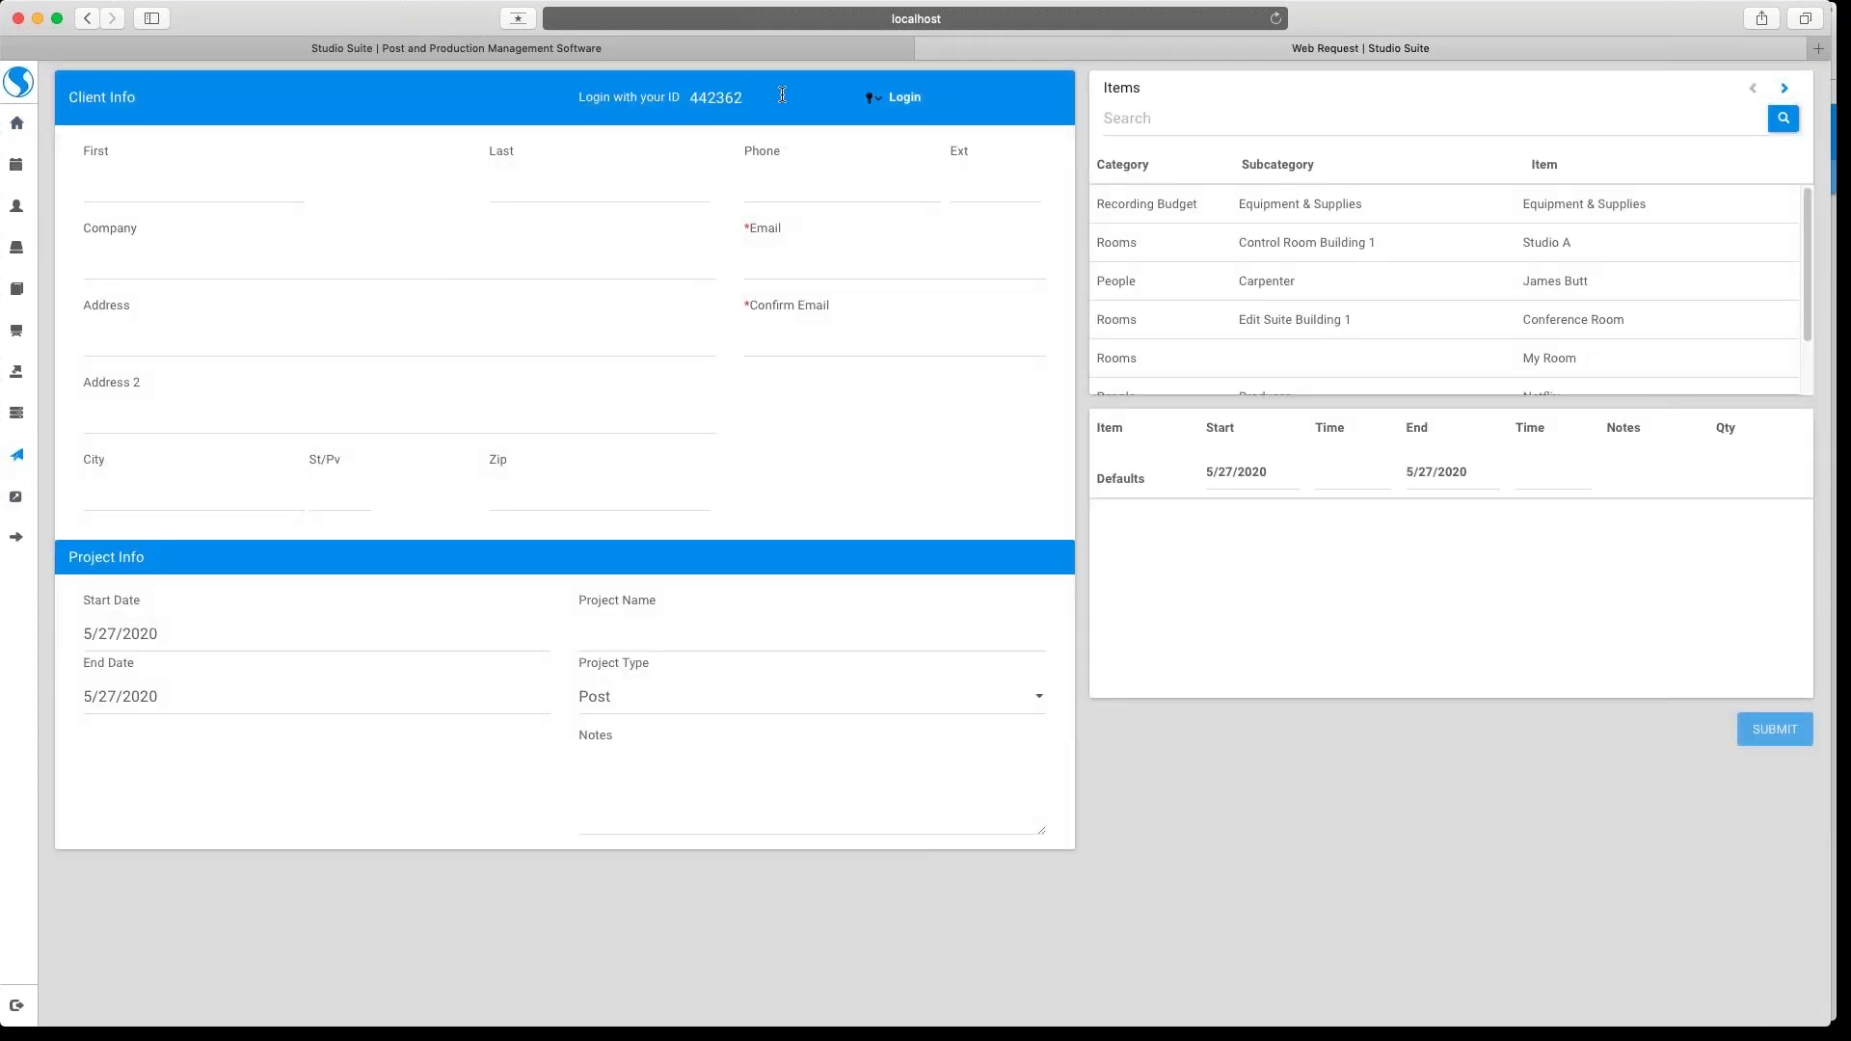
{"action": "key", "text": "Return"}
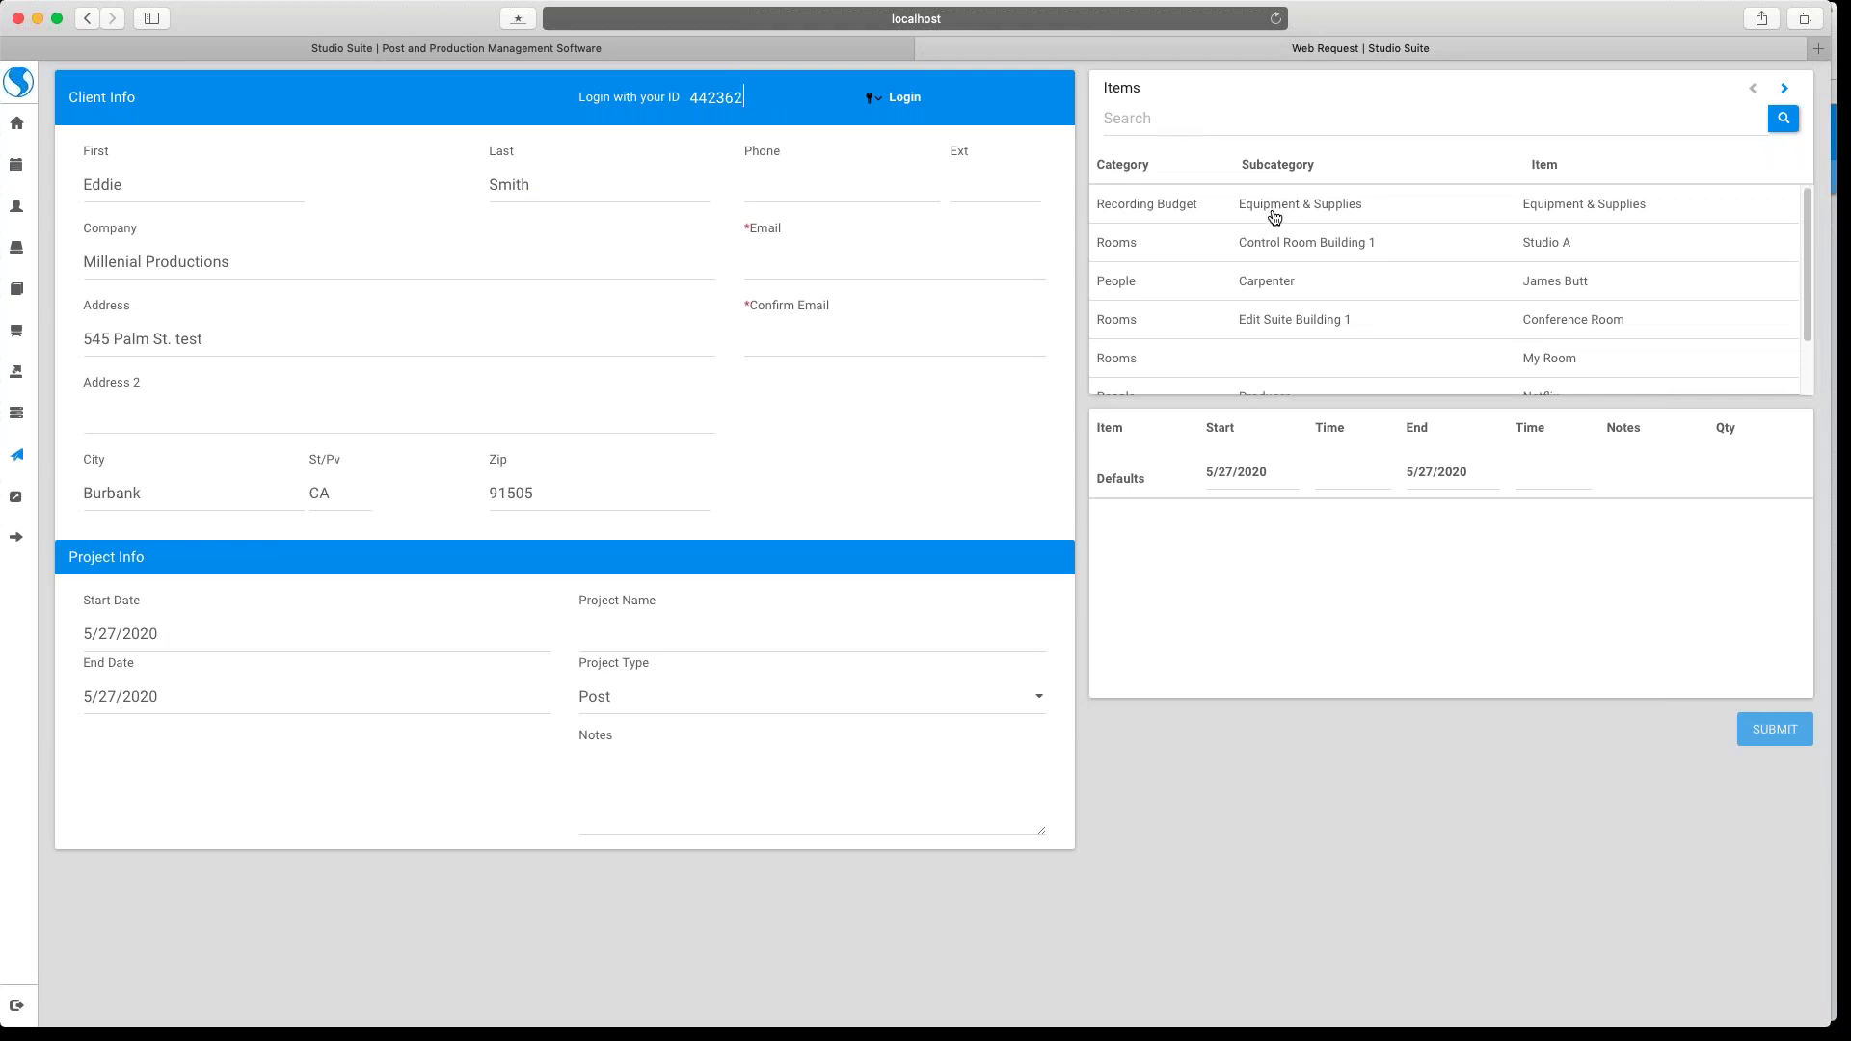
Check which items can be requested on the web form, comparing them with the pre-amp's equipment record
{"action": "scroll", "coordinate": [1273, 216], "scroll_direction": "down", "scroll_amount": 2}
{"action": "scroll", "coordinate": [1233, 337], "scroll_direction": "up", "scroll_amount": 2}
{"action": "key", "text": "super+Tab"}
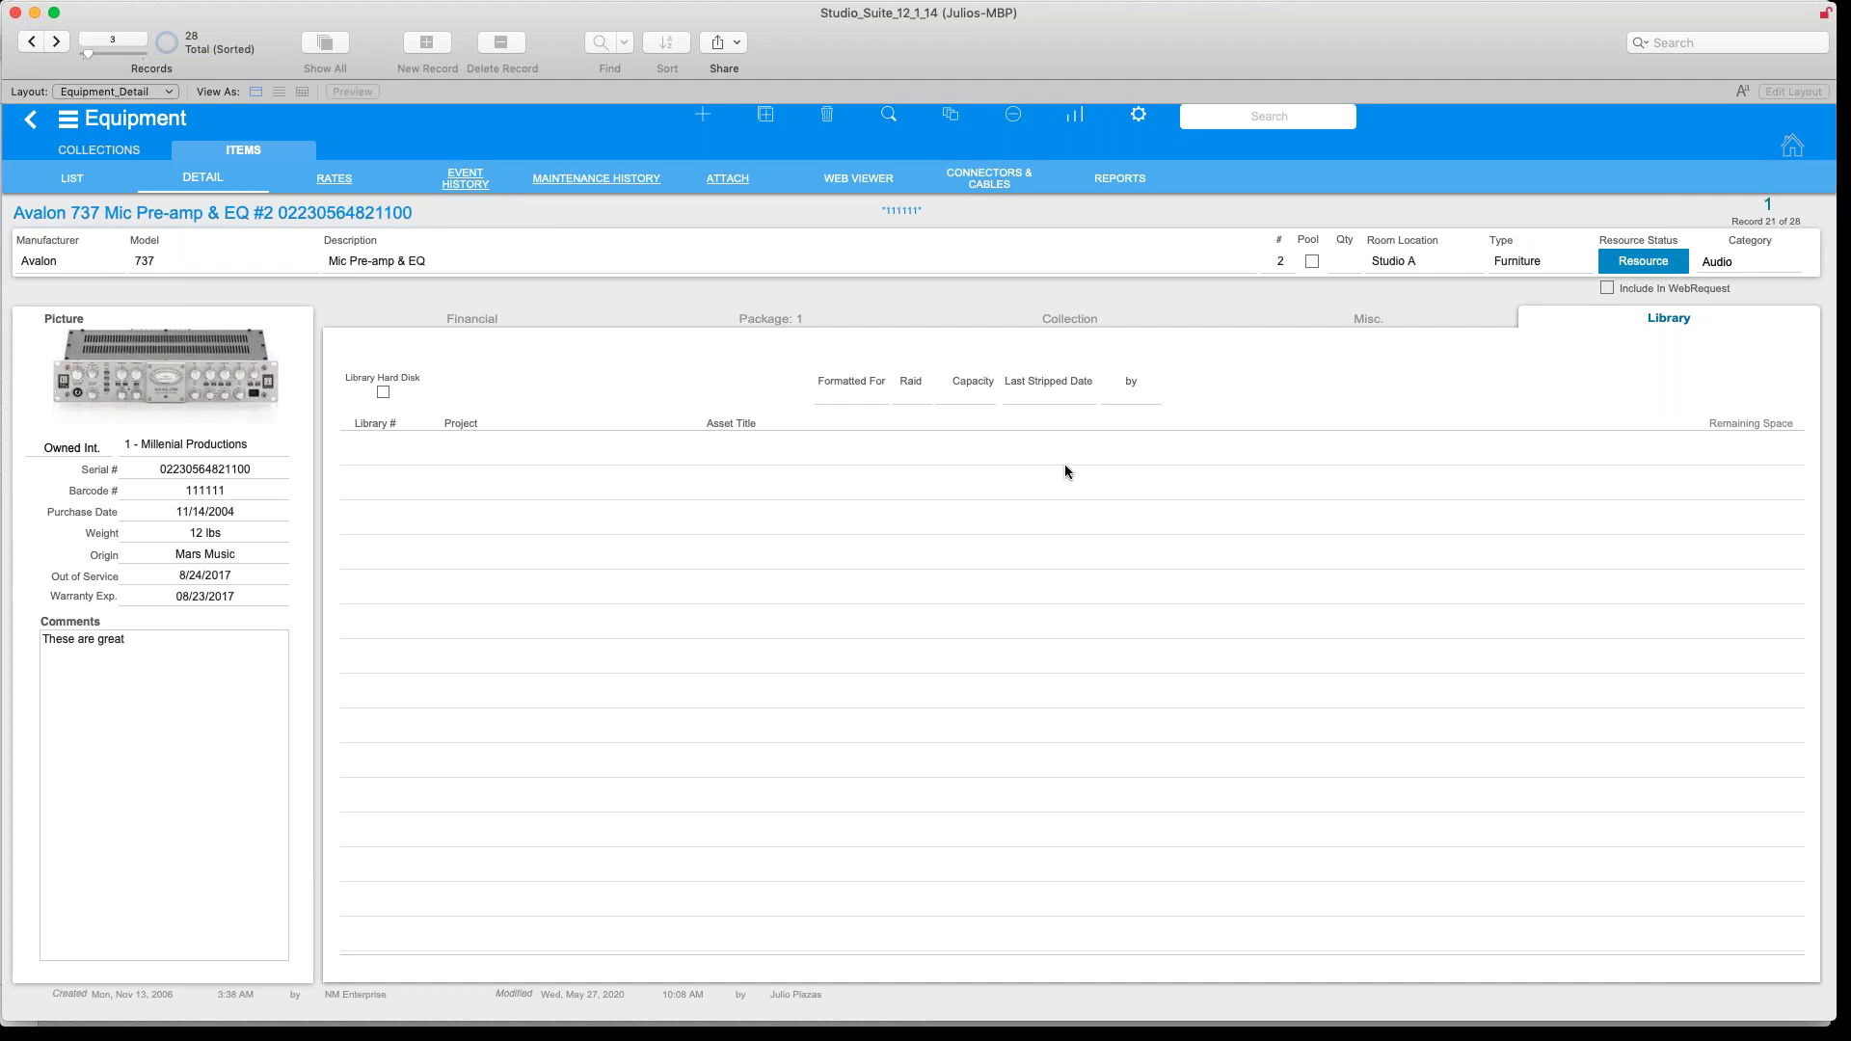
{"action": "key", "text": "super+Tab"}
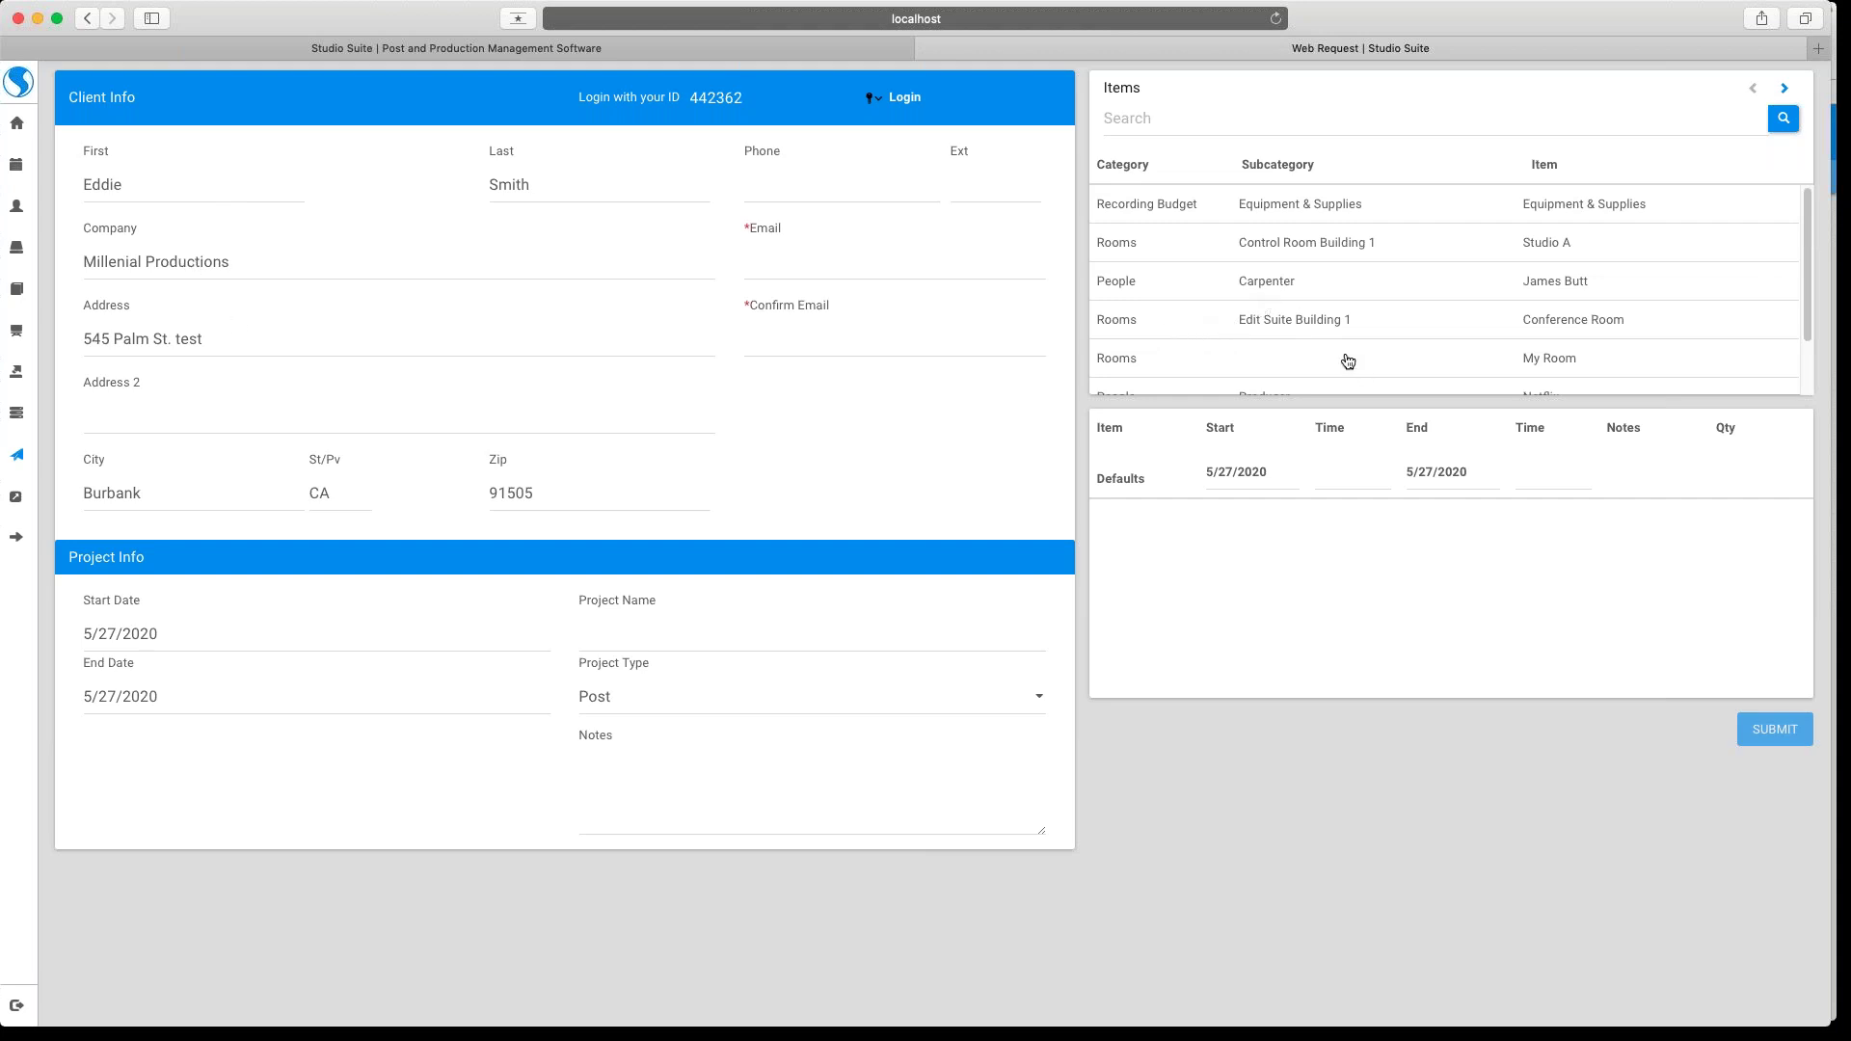
{"action": "scroll", "coordinate": [1342, 364], "scroll_direction": "down", "scroll_amount": 2}
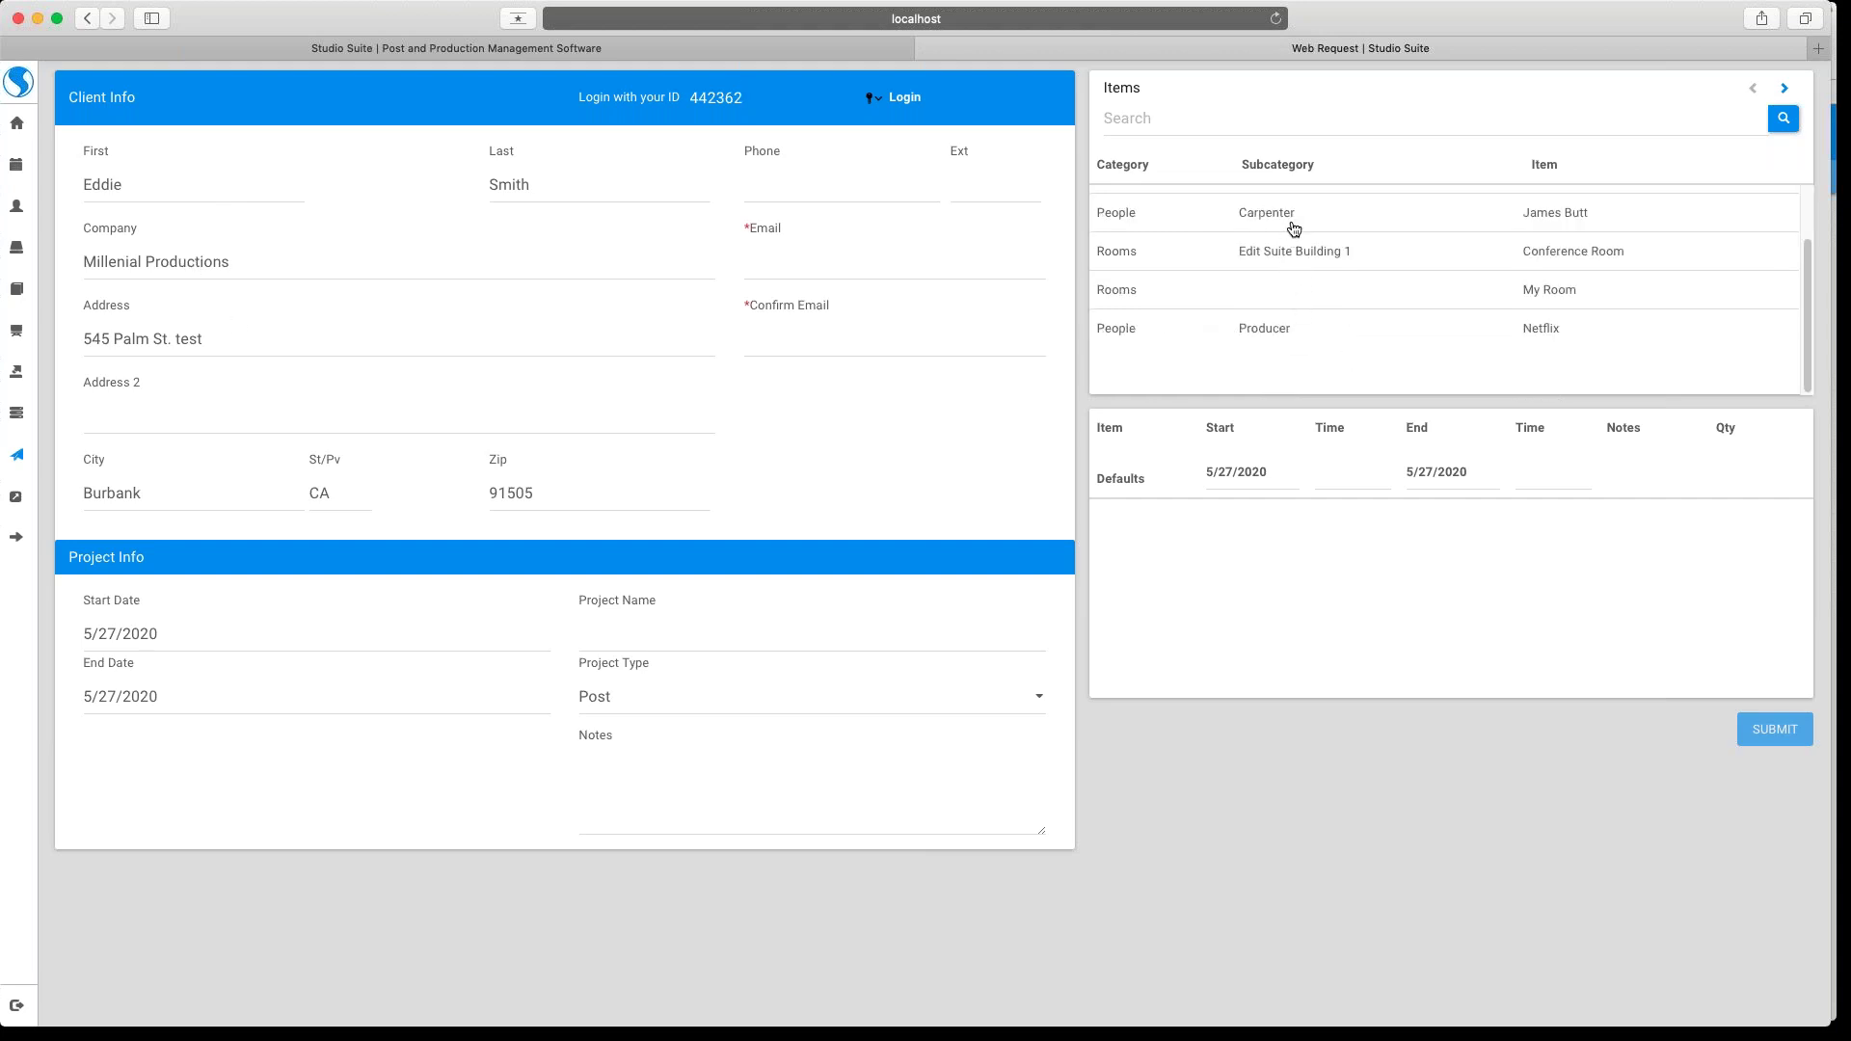
{"action": "scroll", "coordinate": [1293, 228], "scroll_direction": "up", "scroll_amount": 2}
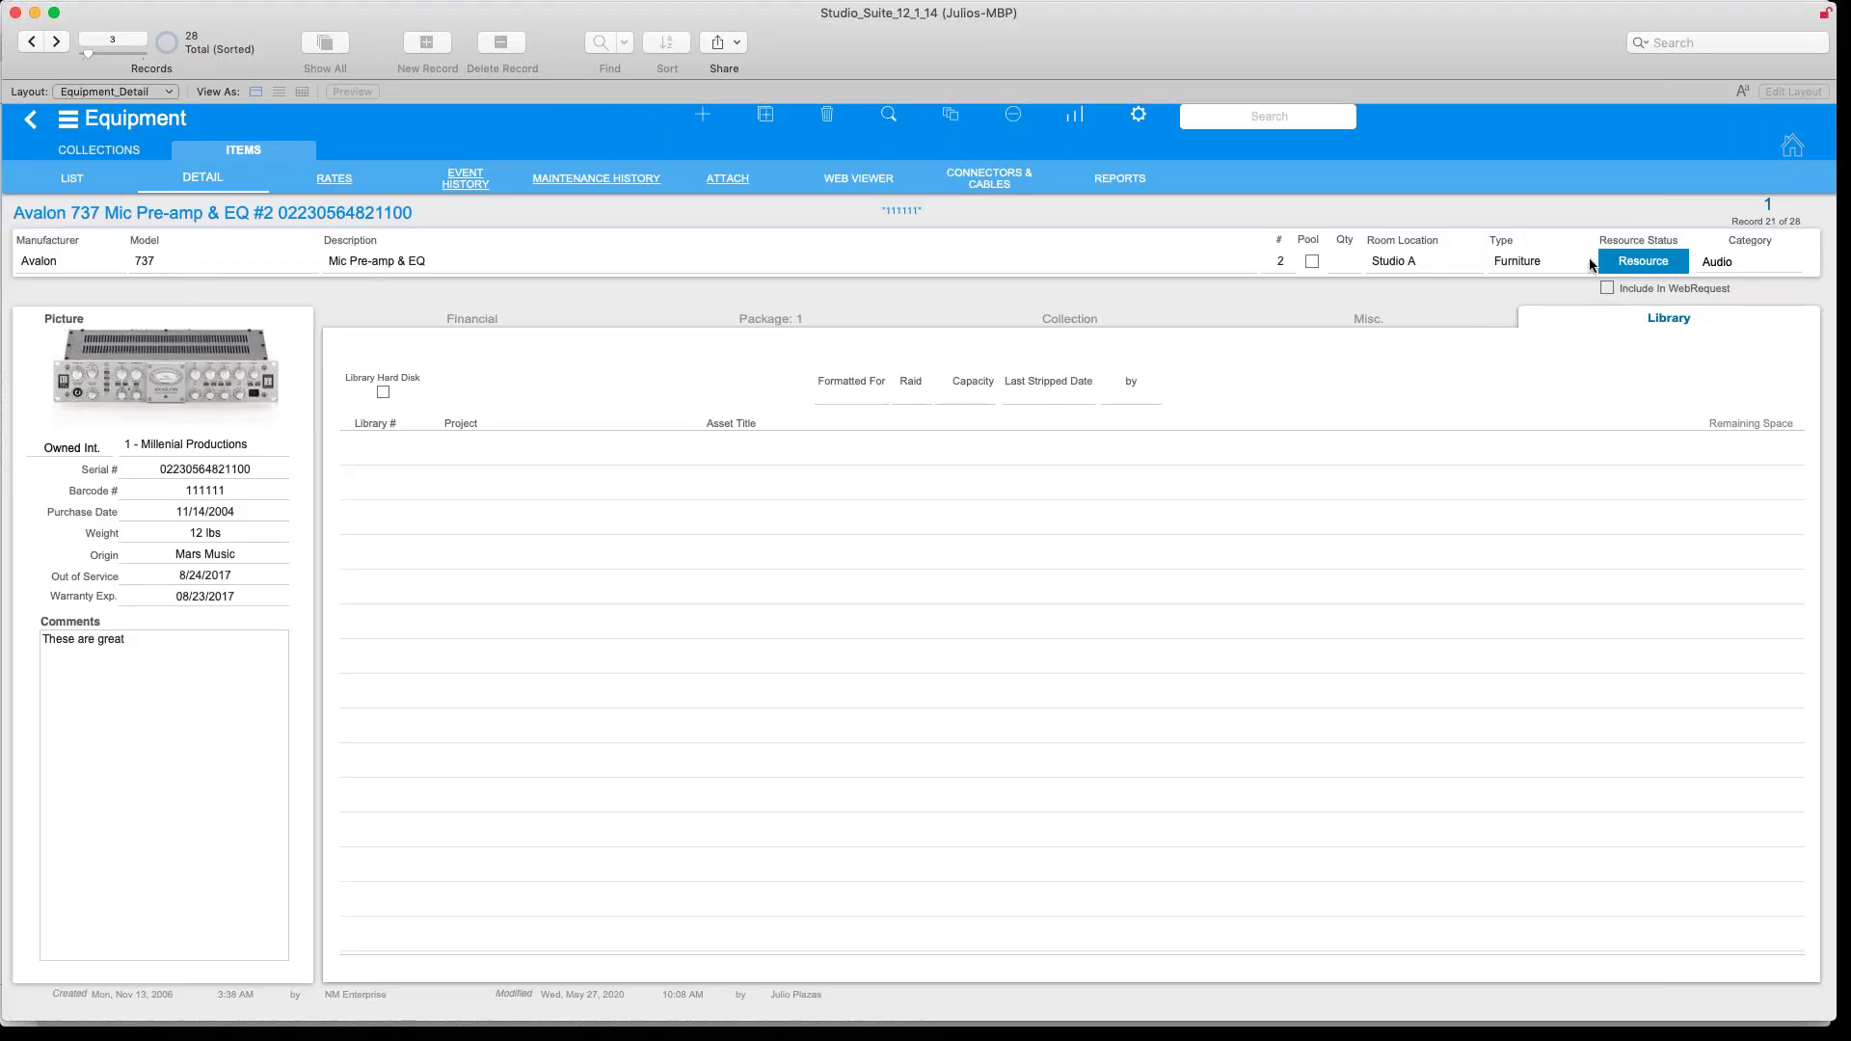
Include the Avalon pre-amp in web requests in its Studio Suite record and reload the web request form in Safari
{"action": "left_click", "coordinate": [1605, 288]}
{"action": "left_click", "coordinate": [28, 43]}
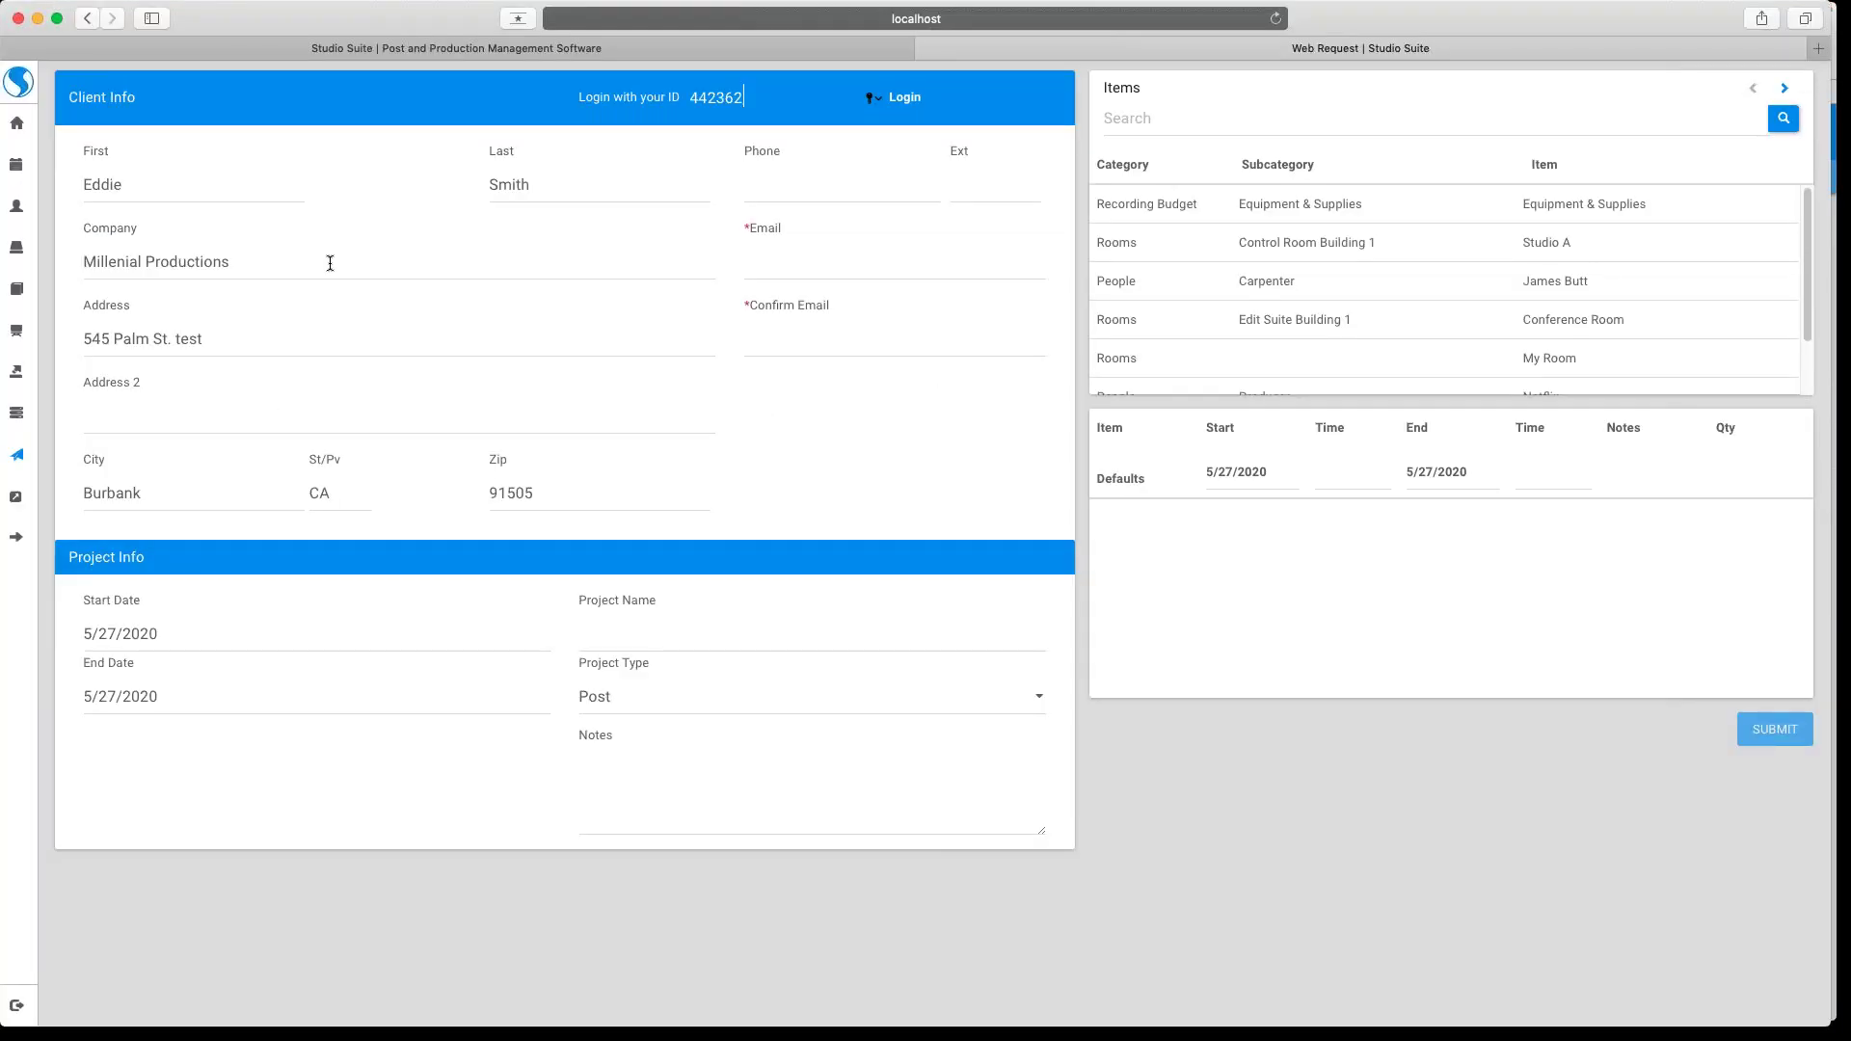
{"action": "left_click", "coordinate": [17, 412]}
{"action": "left_click", "coordinate": [16, 454]}
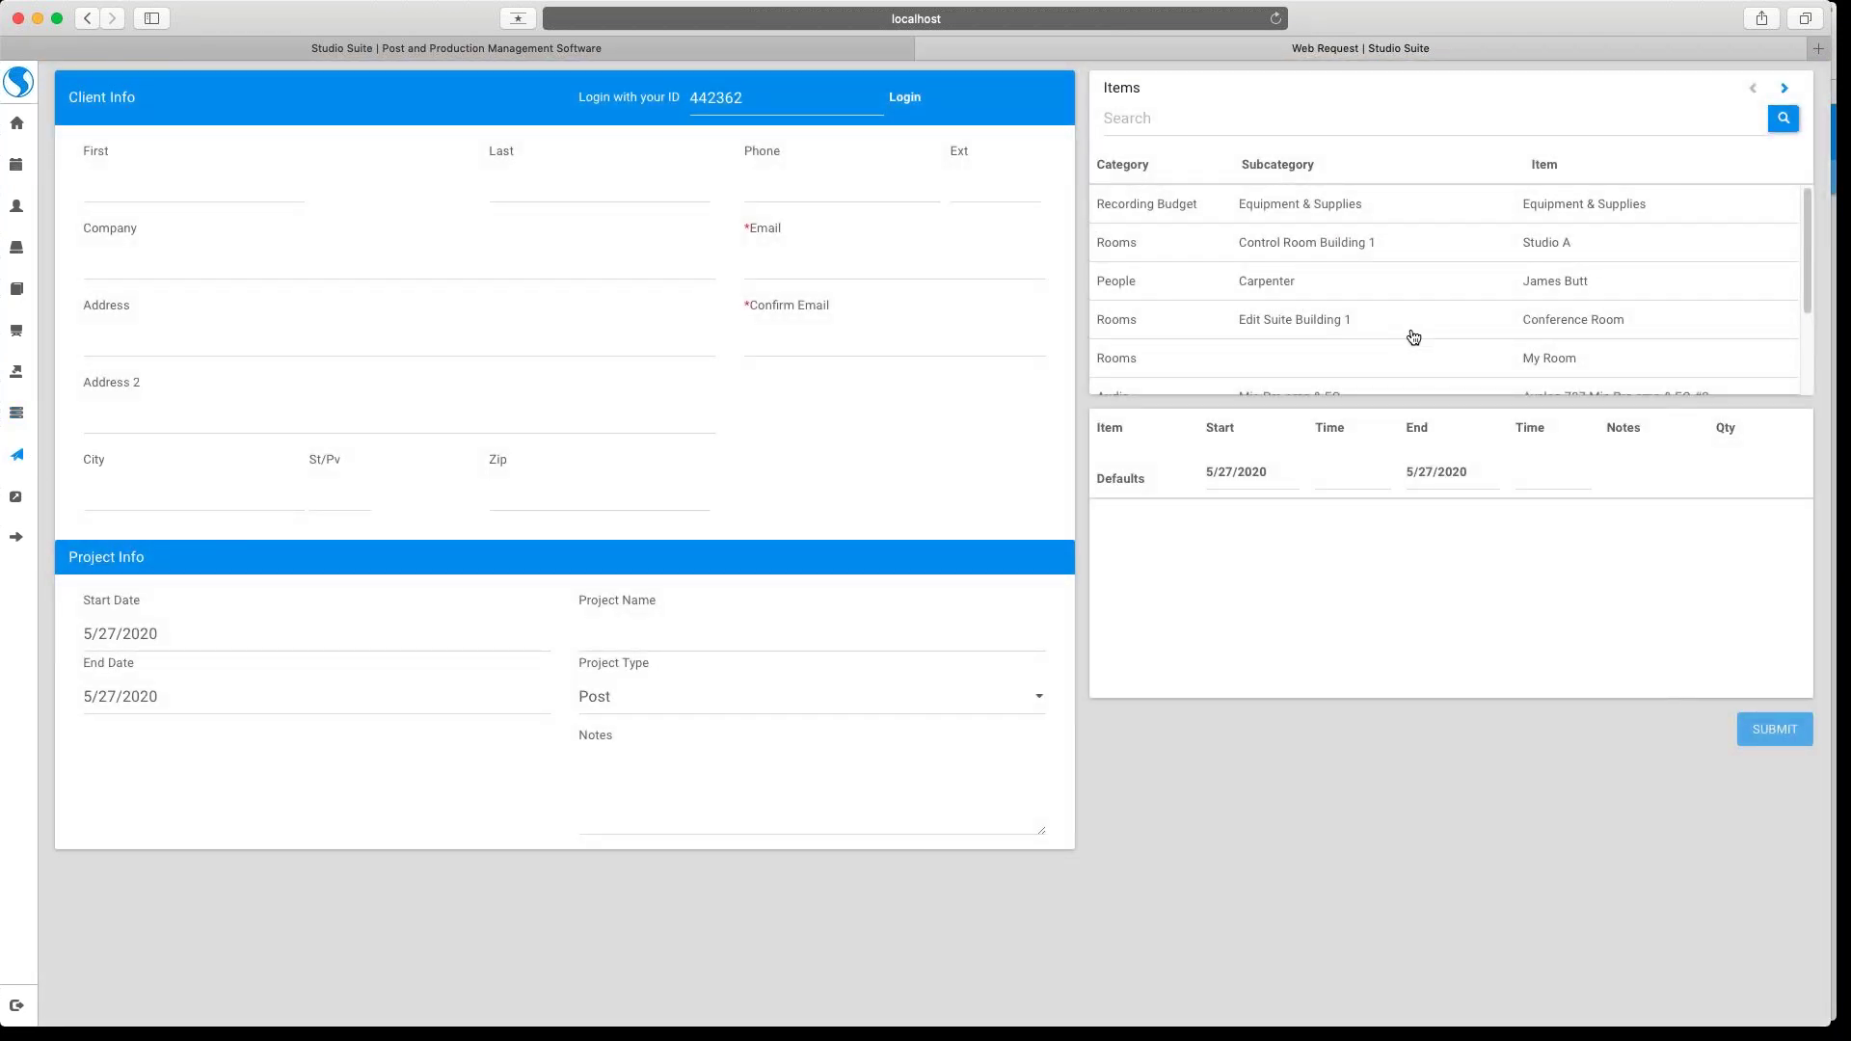
Search the requestable items for "avalon" and add the Avalon 737 Mic Pre-amp & EQ #2 to the request
{"action": "scroll", "coordinate": [1412, 337], "scroll_direction": "down", "scroll_amount": 3}
{"action": "scroll", "coordinate": [1412, 337], "scroll_direction": "up", "scroll_amount": 3}
{"action": "left_click", "coordinate": [1281, 120]}
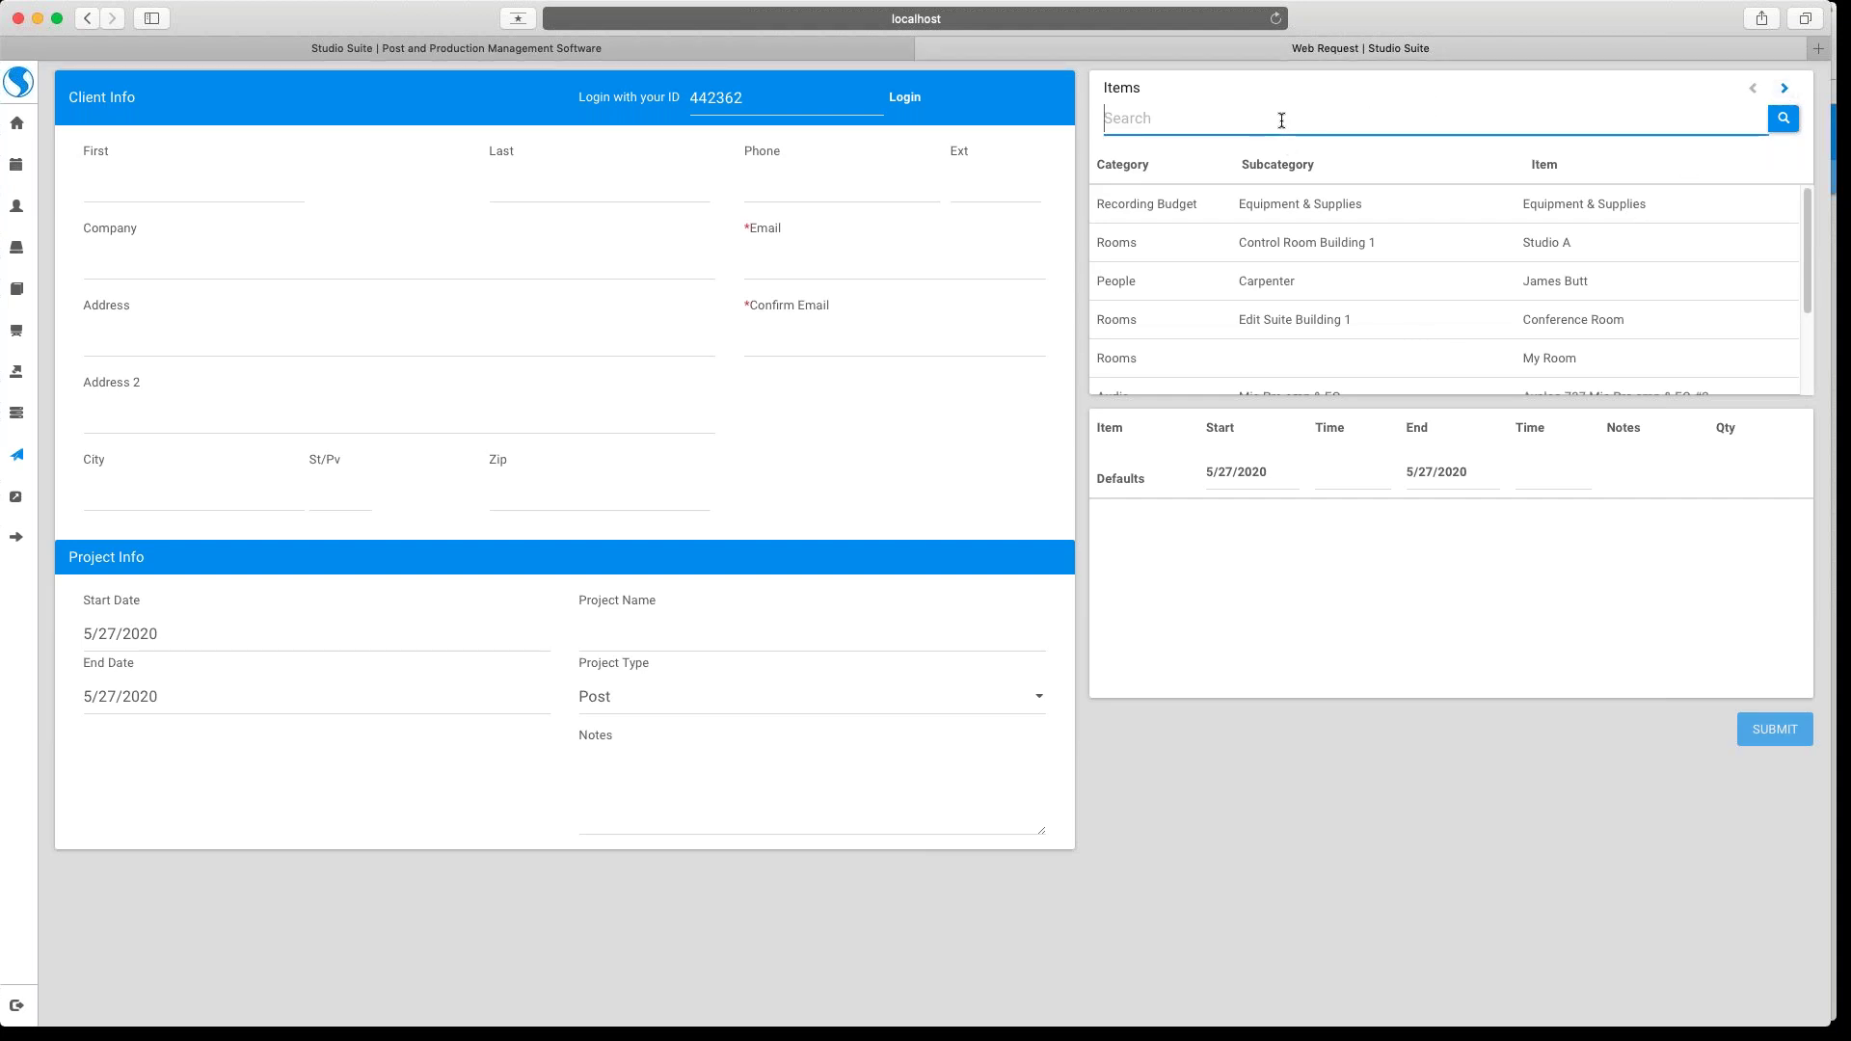
{"action": "type", "text": "avalon"}
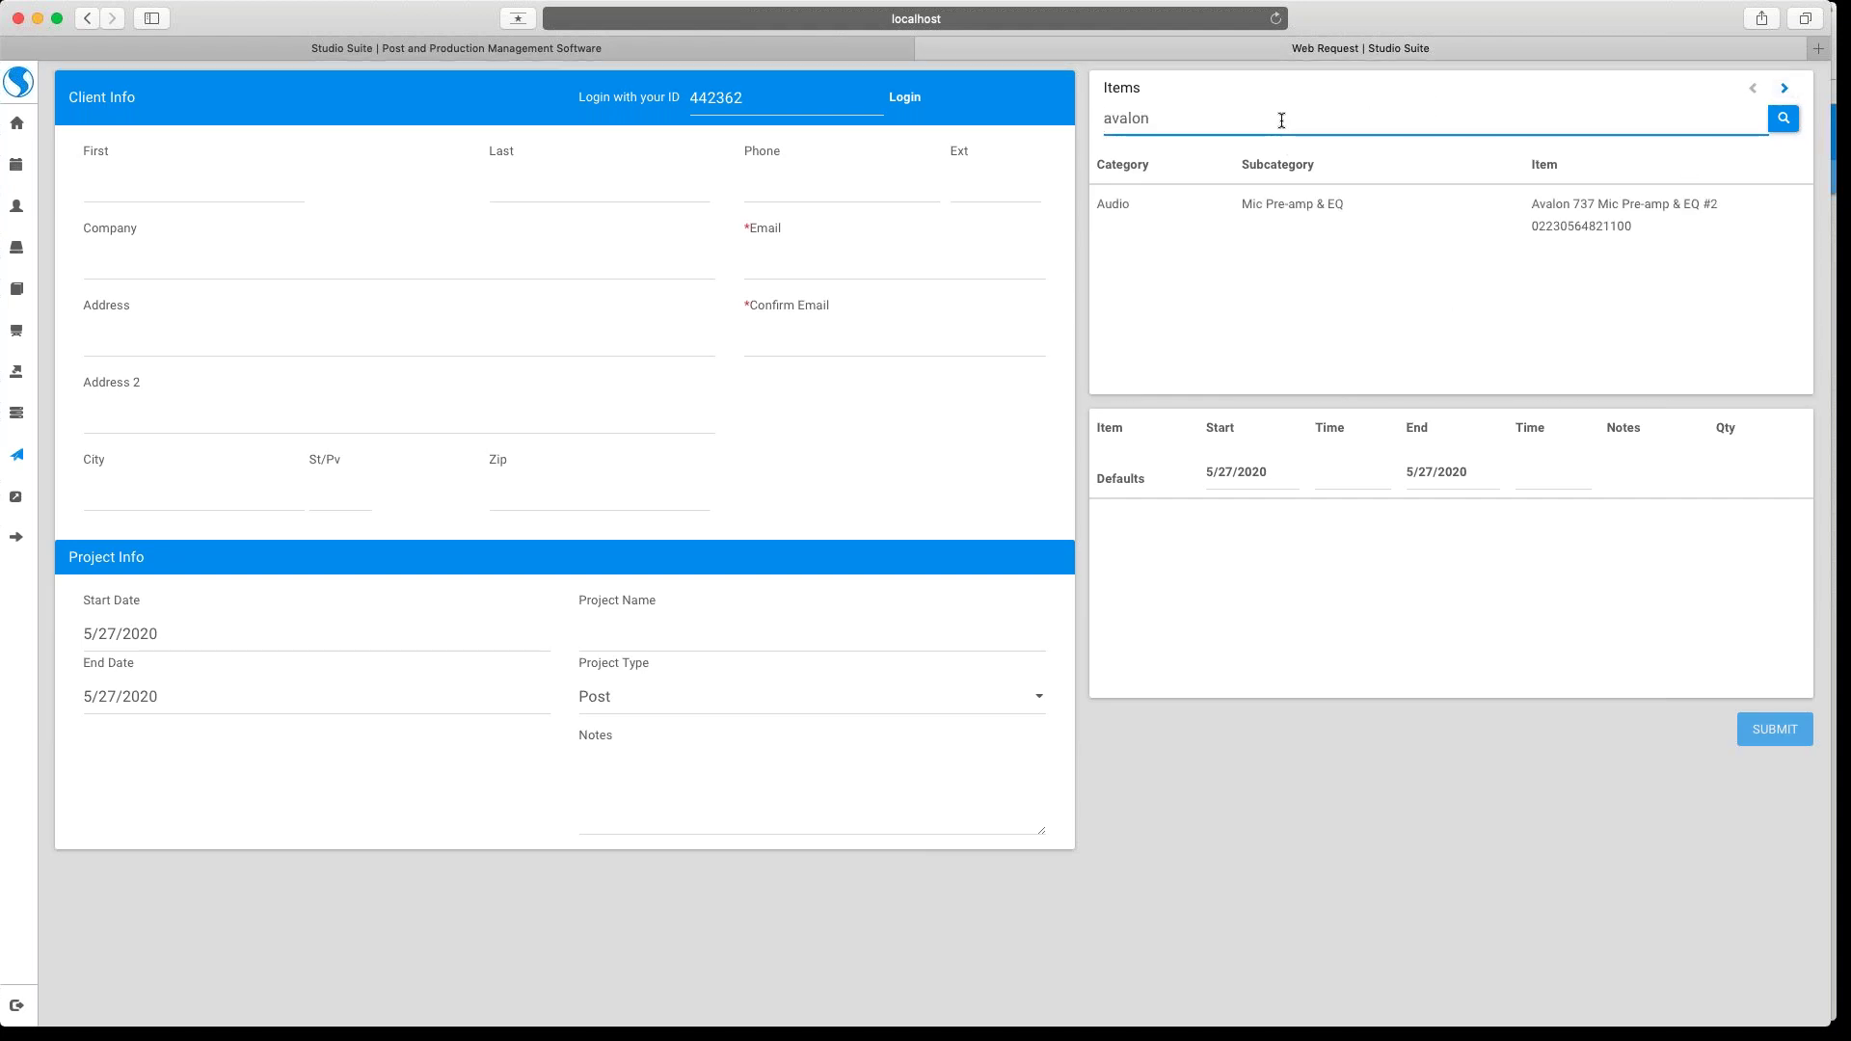
{"action": "left_click", "coordinate": [1312, 215]}
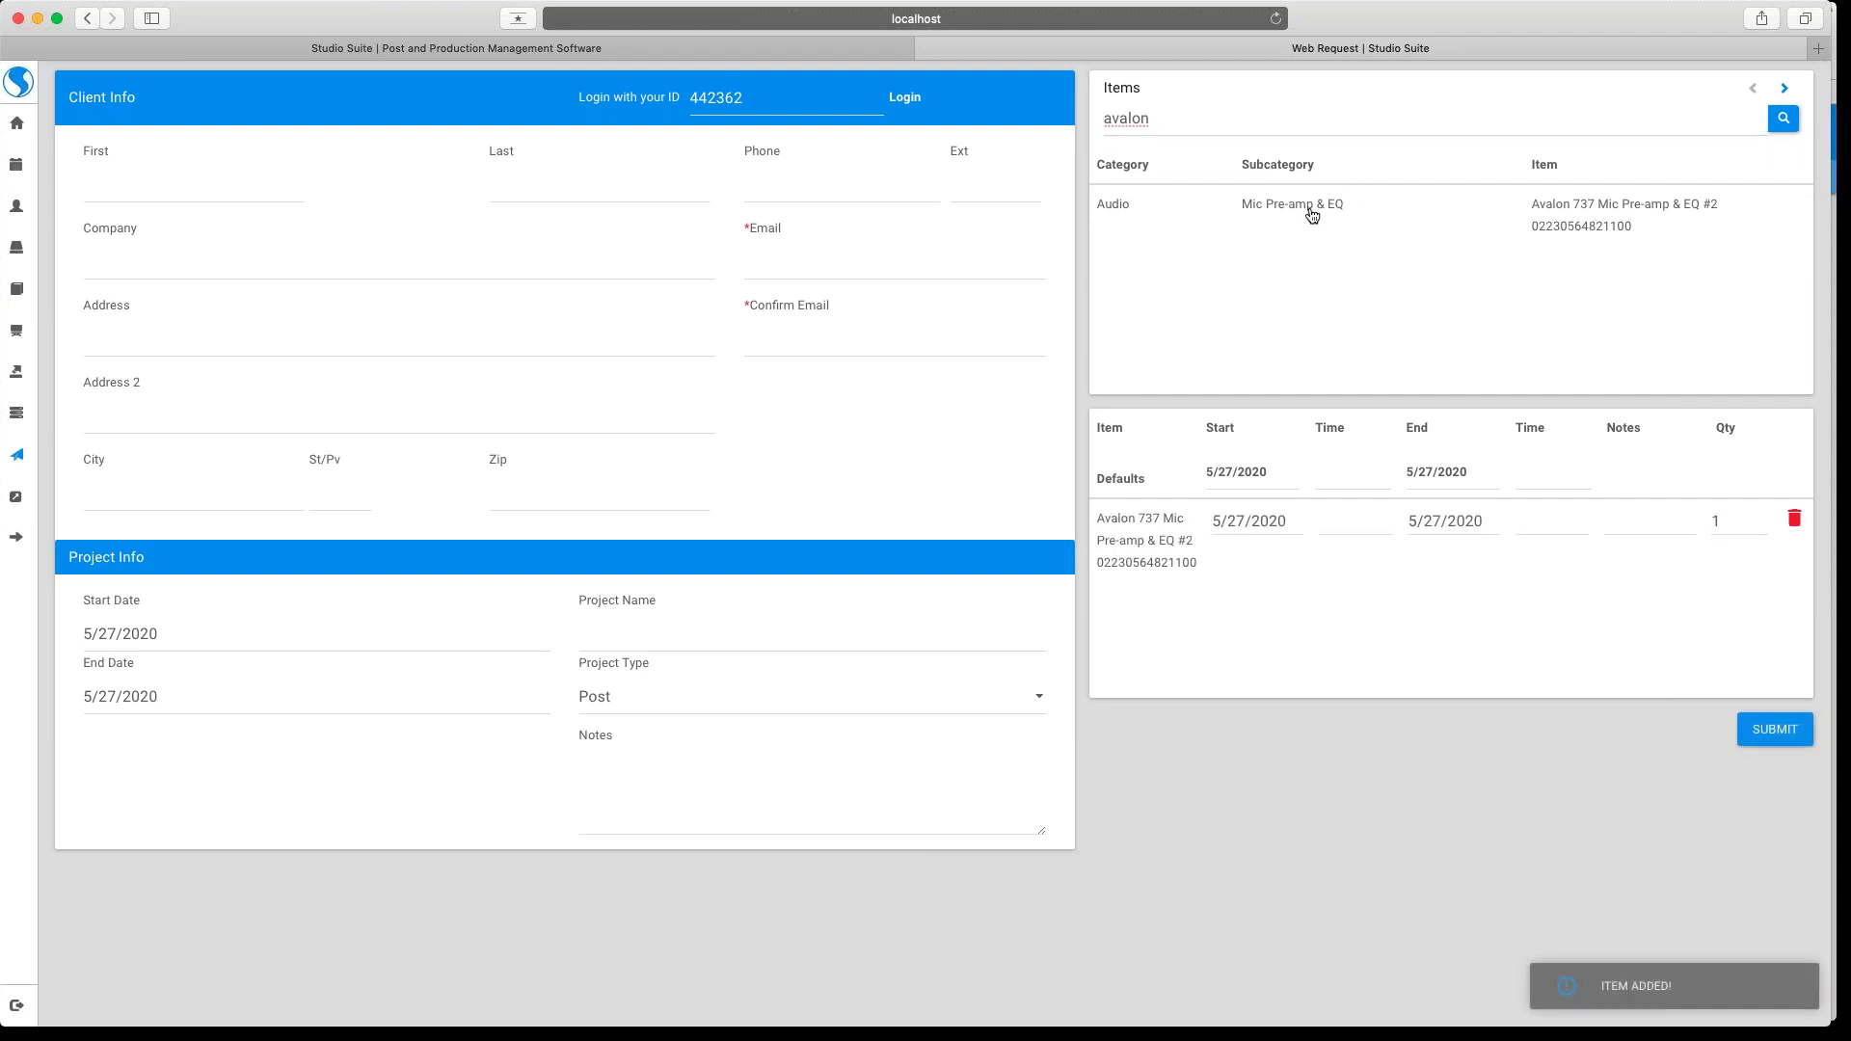
Set the requested pre-amp's start time to 2:11 pm
{"action": "left_click", "coordinate": [1355, 516]}
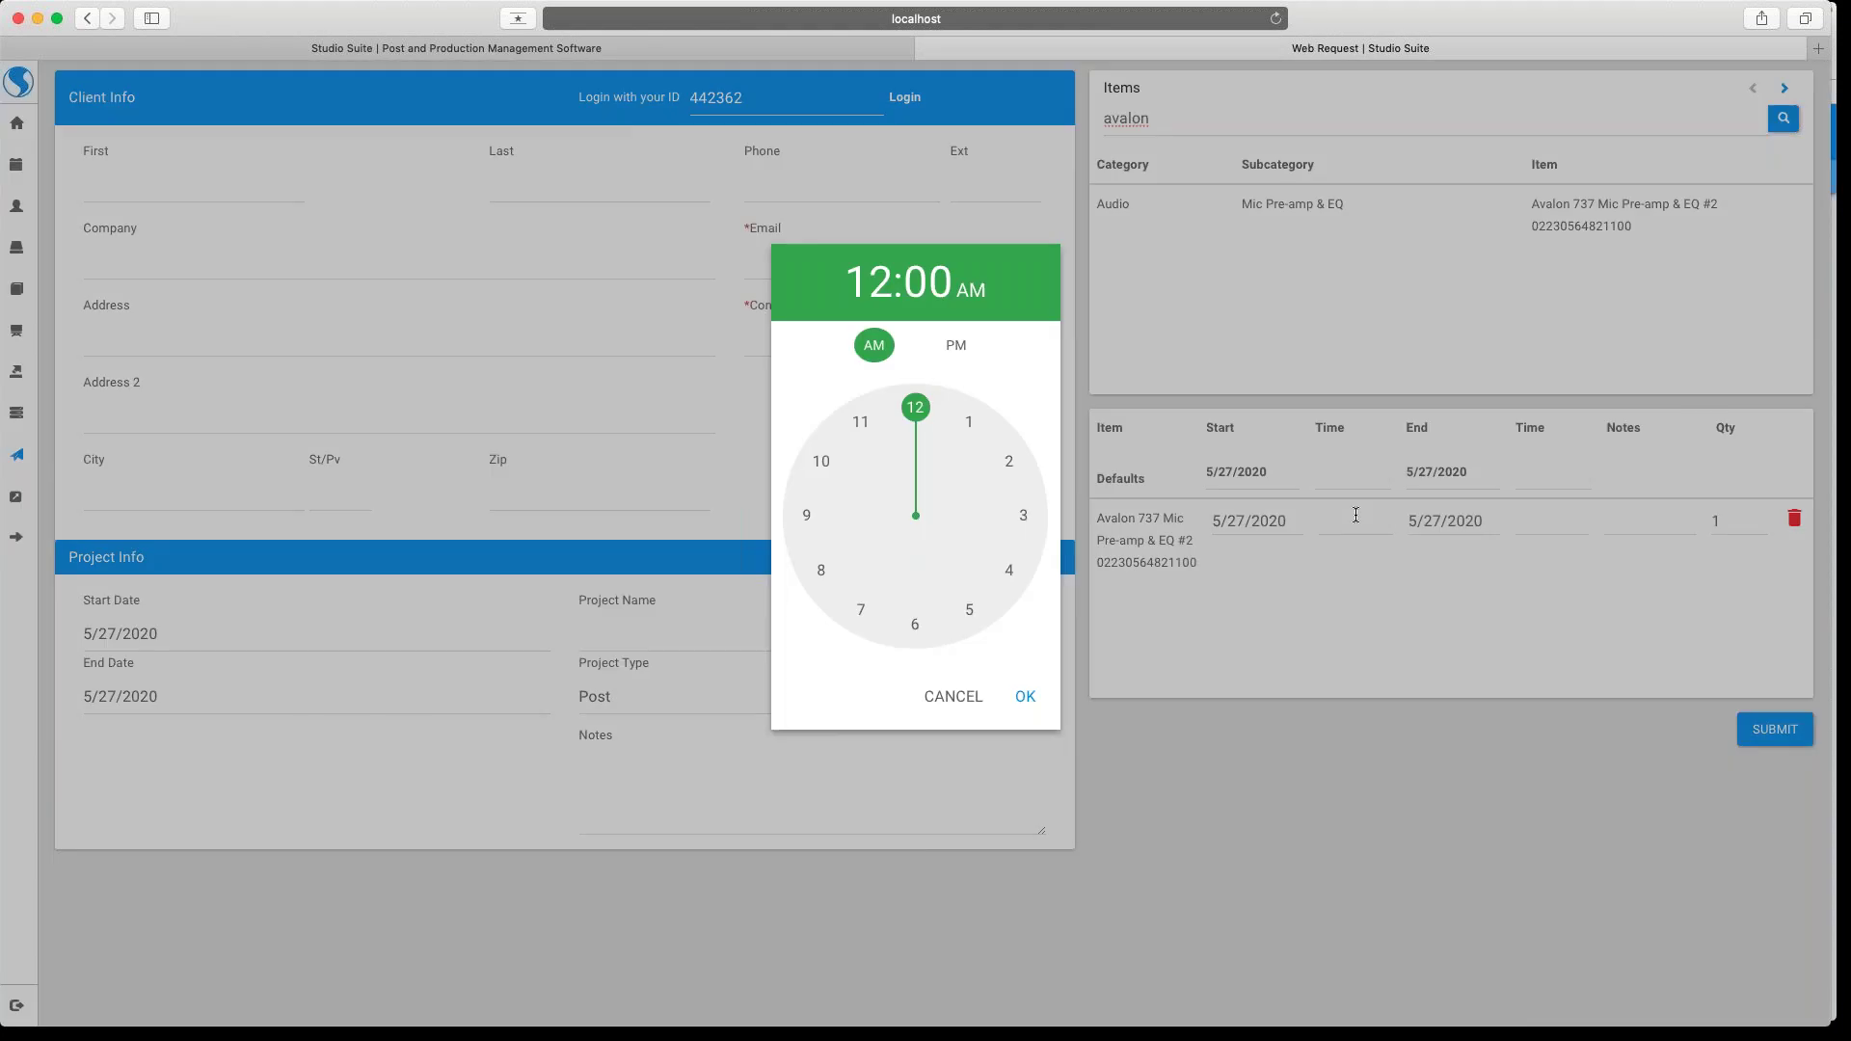
{"action": "left_click", "coordinate": [1008, 462]}
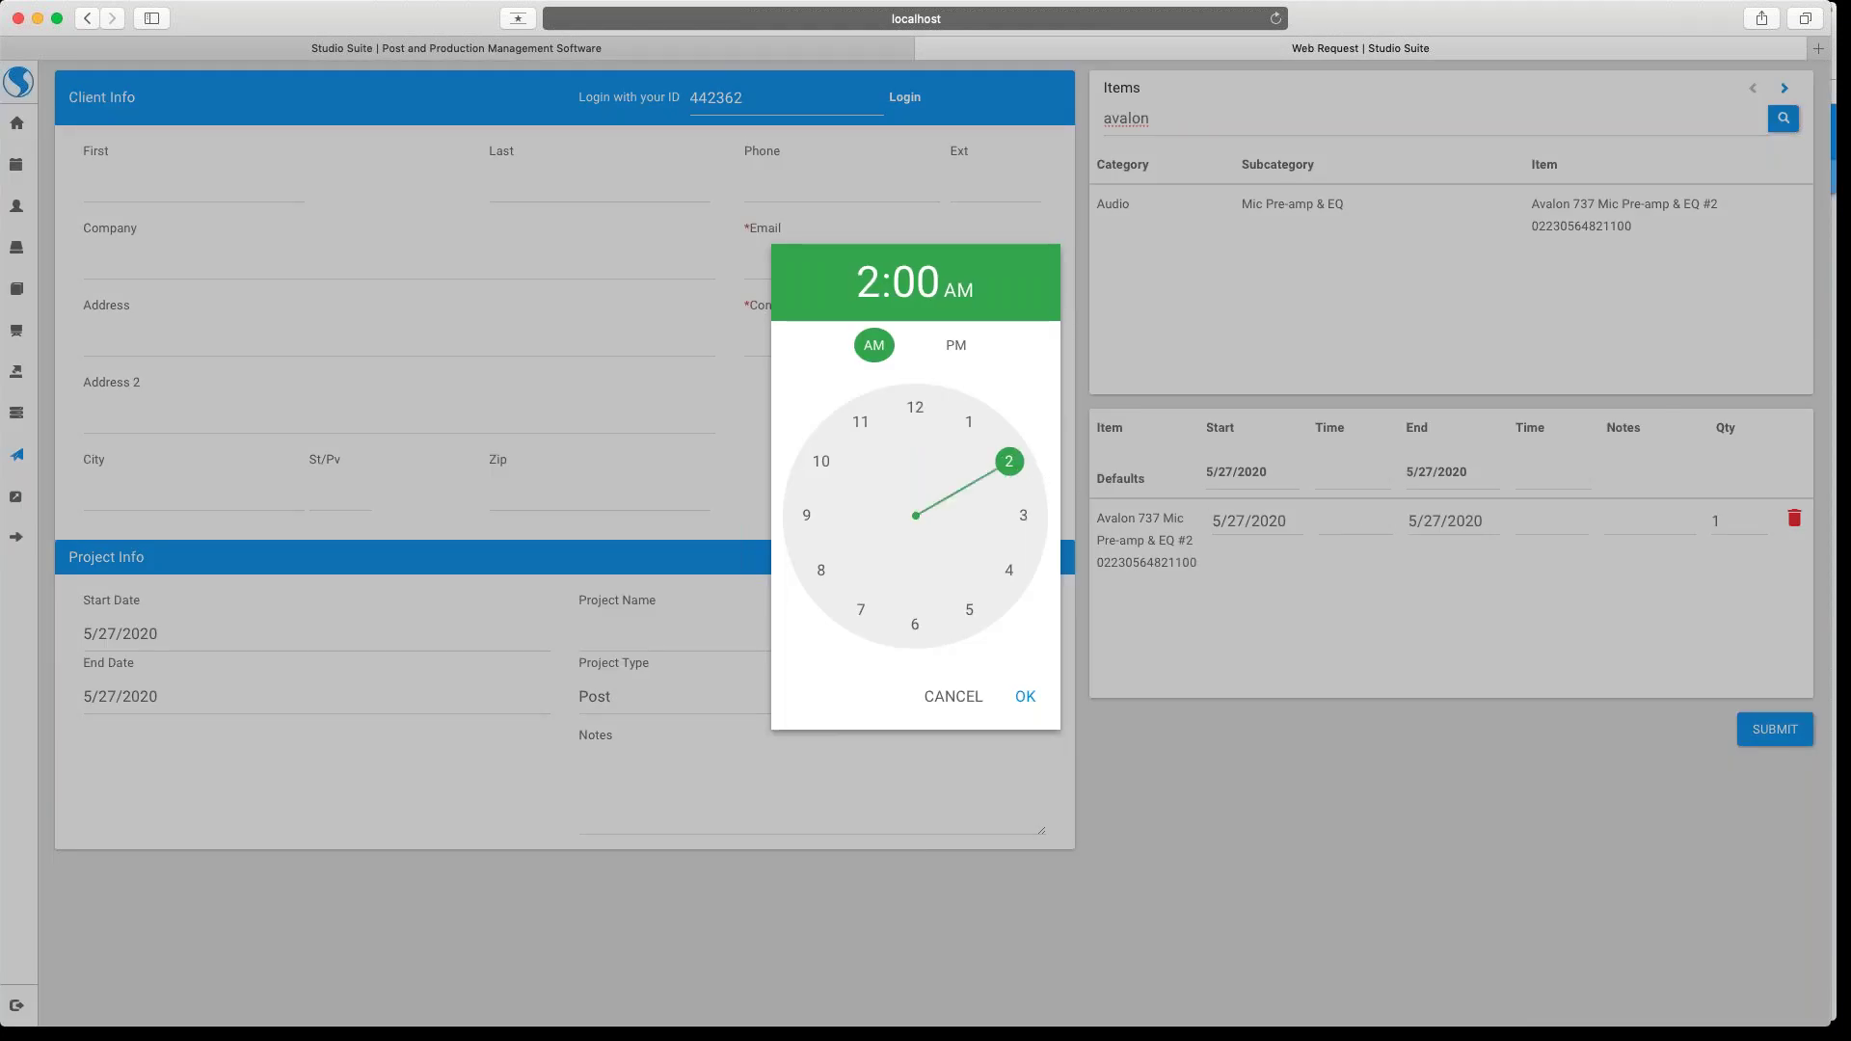
{"action": "left_click", "coordinate": [955, 346]}
{"action": "left_click", "coordinate": [1024, 696]}
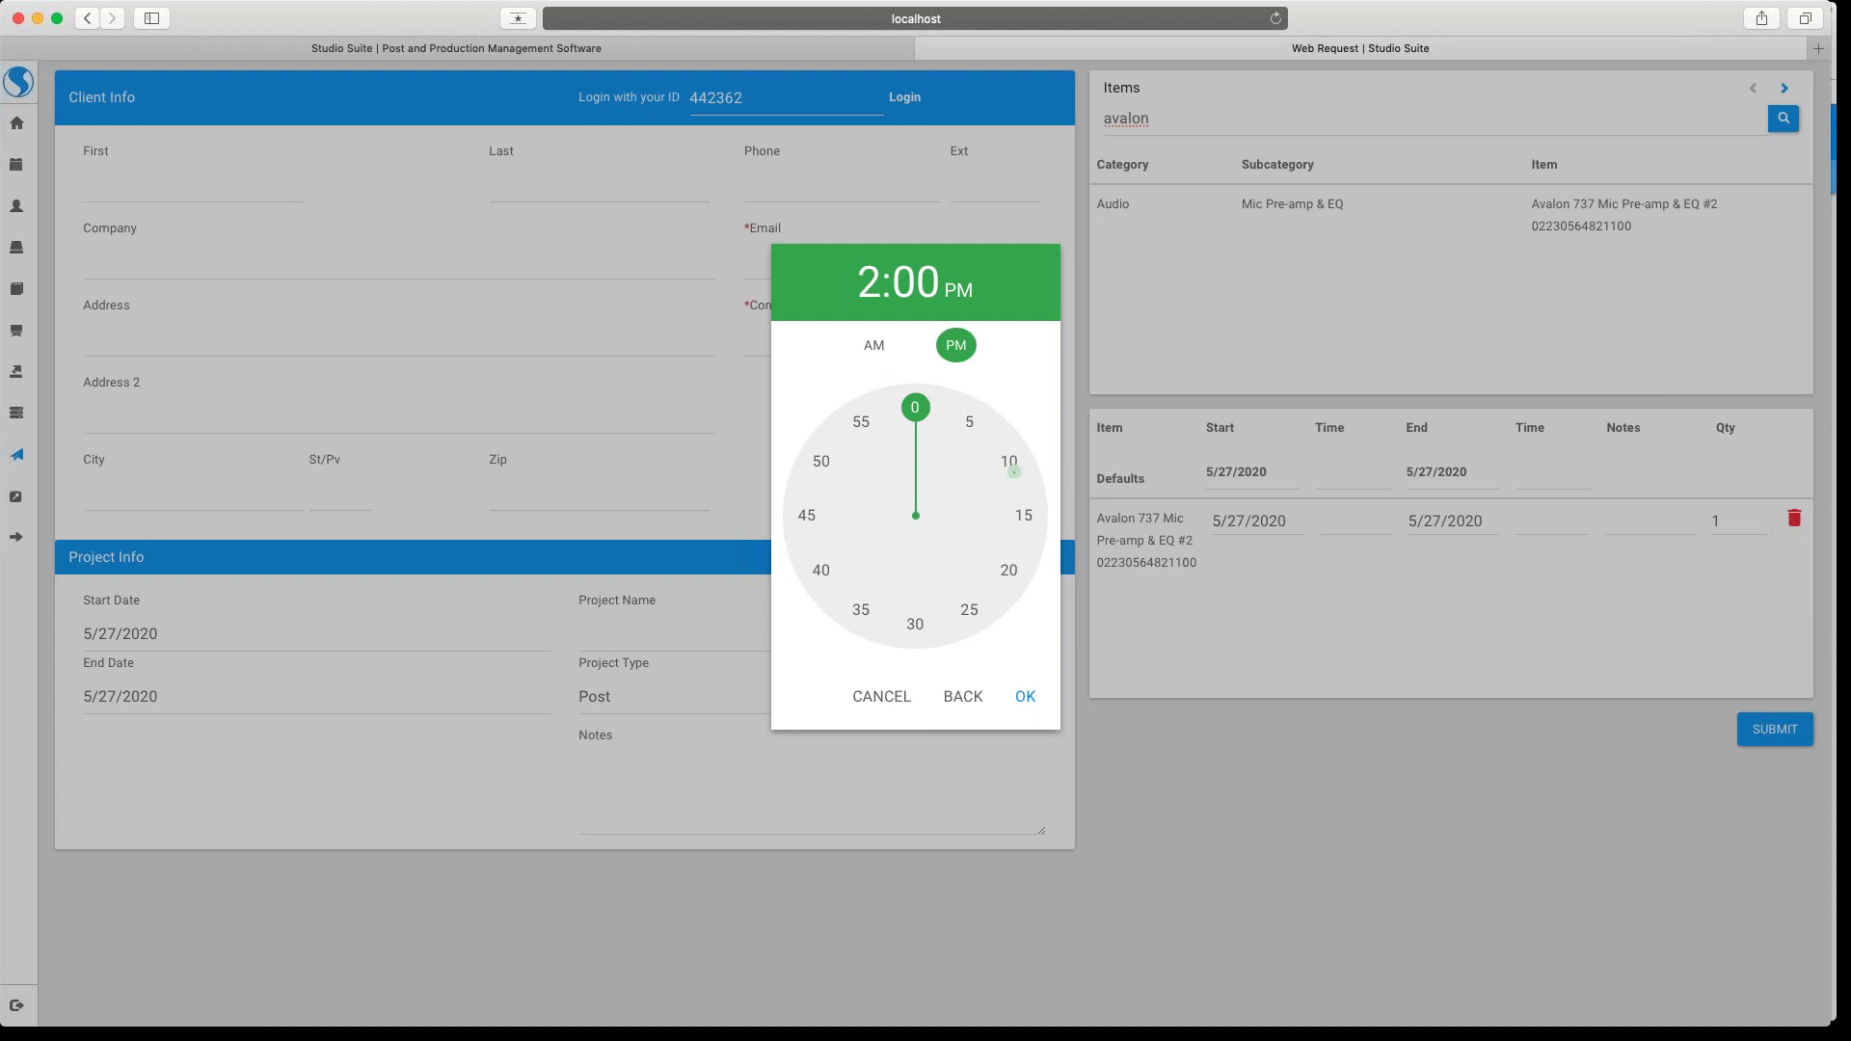
{"action": "left_click", "coordinate": [1014, 473]}
{"action": "left_click", "coordinate": [1024, 697]}
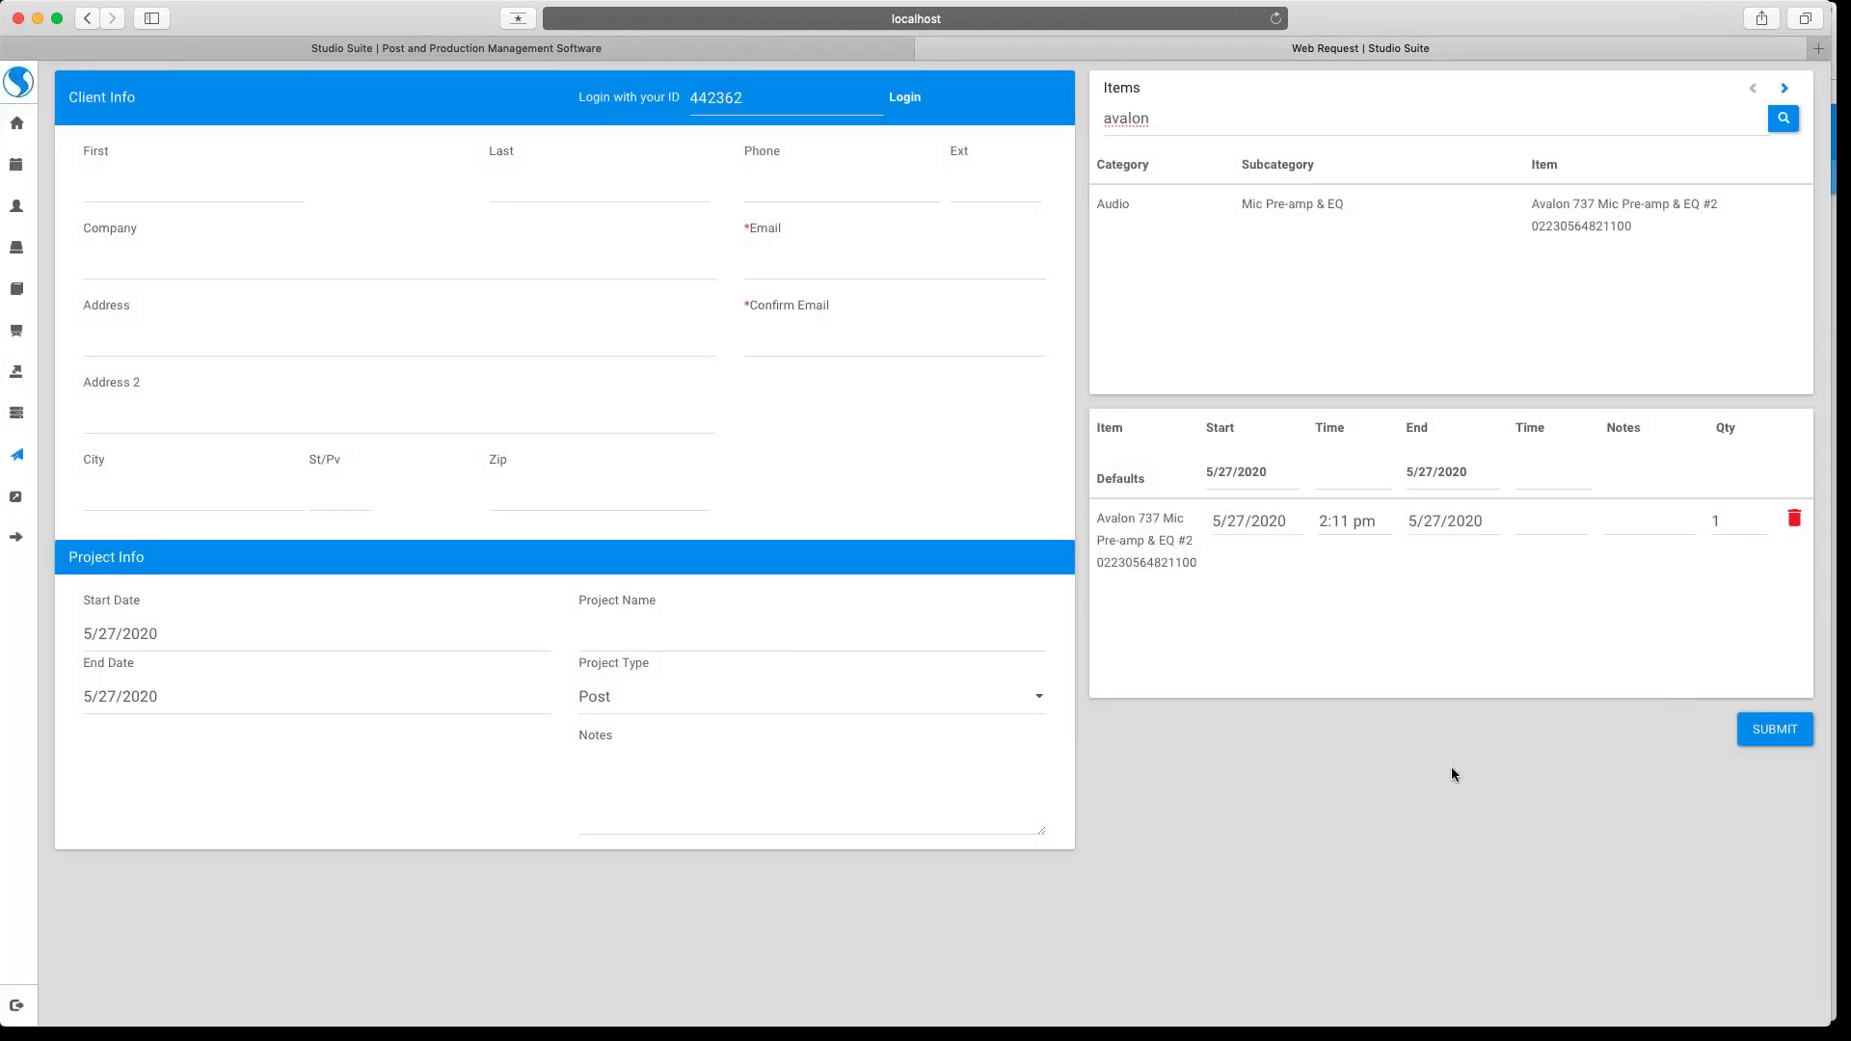
Set the requested pre-amp's end time to 7:00 pm and submit the web request
{"action": "left_click", "coordinate": [1543, 517]}
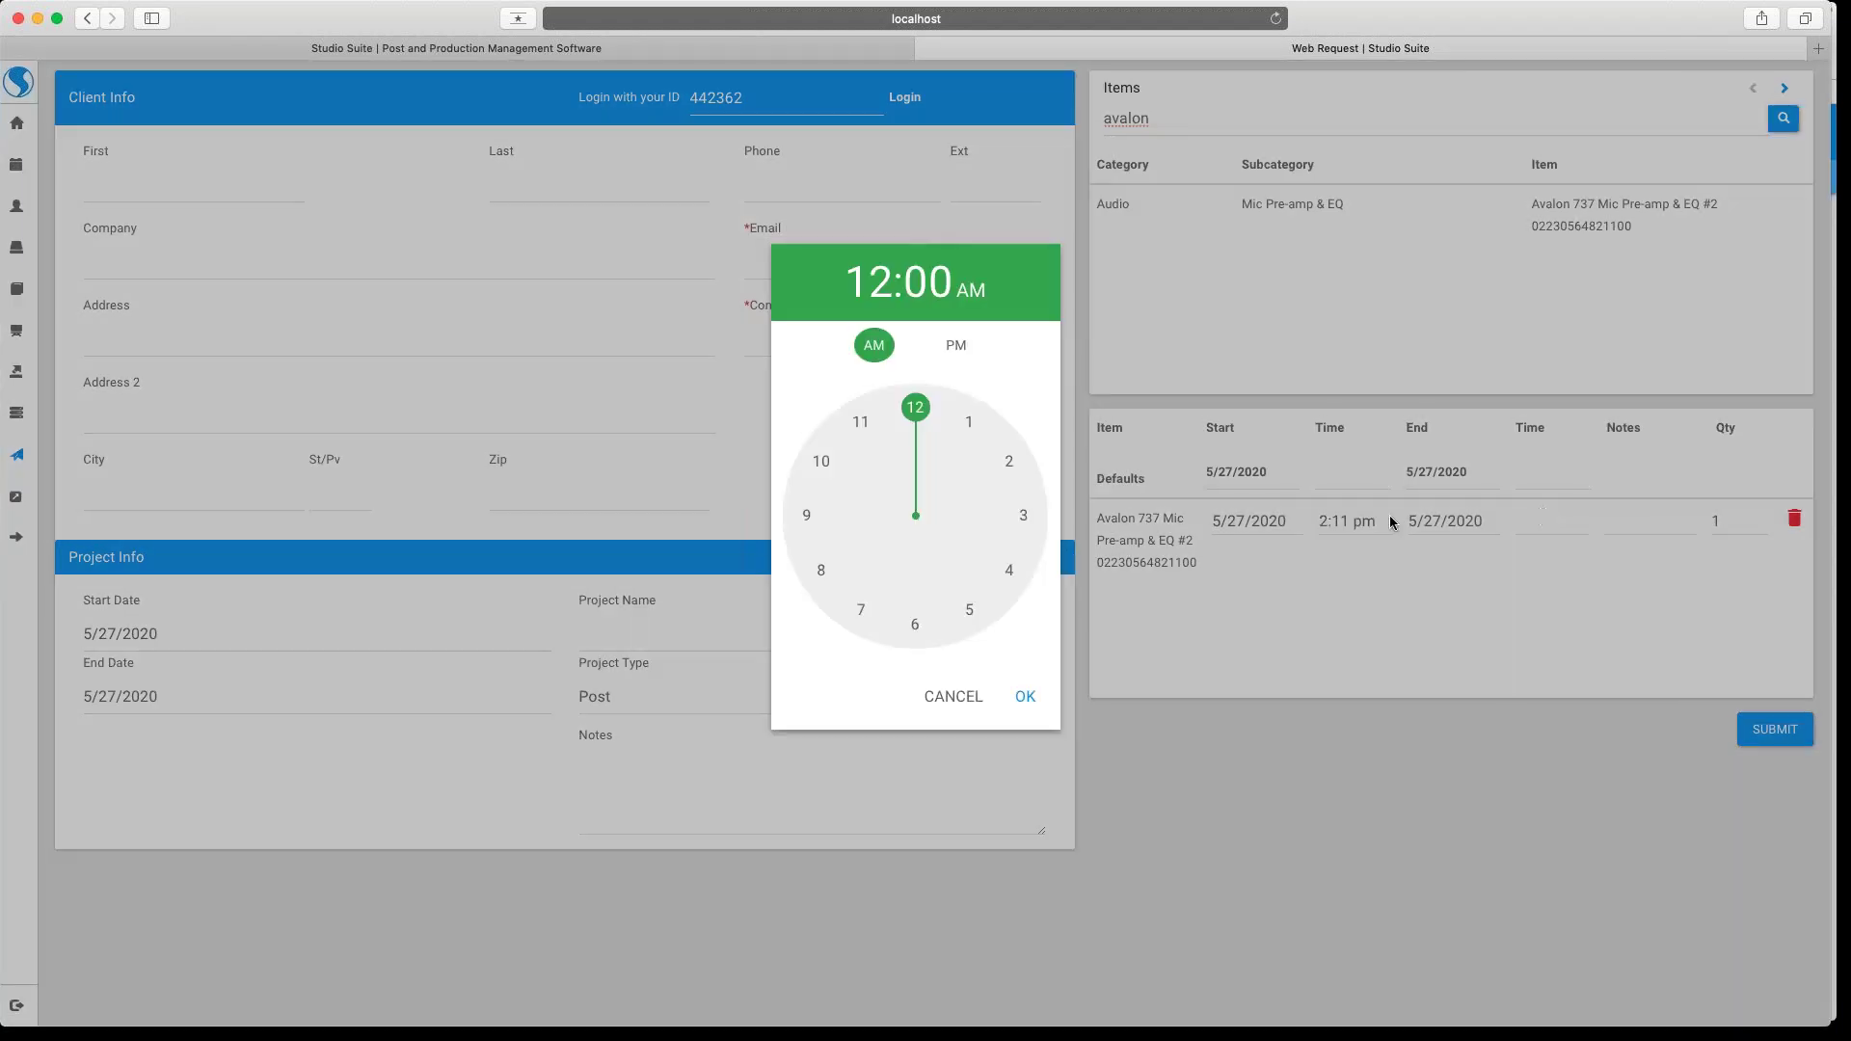
{"action": "left_click", "coordinate": [869, 587]}
{"action": "left_click", "coordinate": [956, 349]}
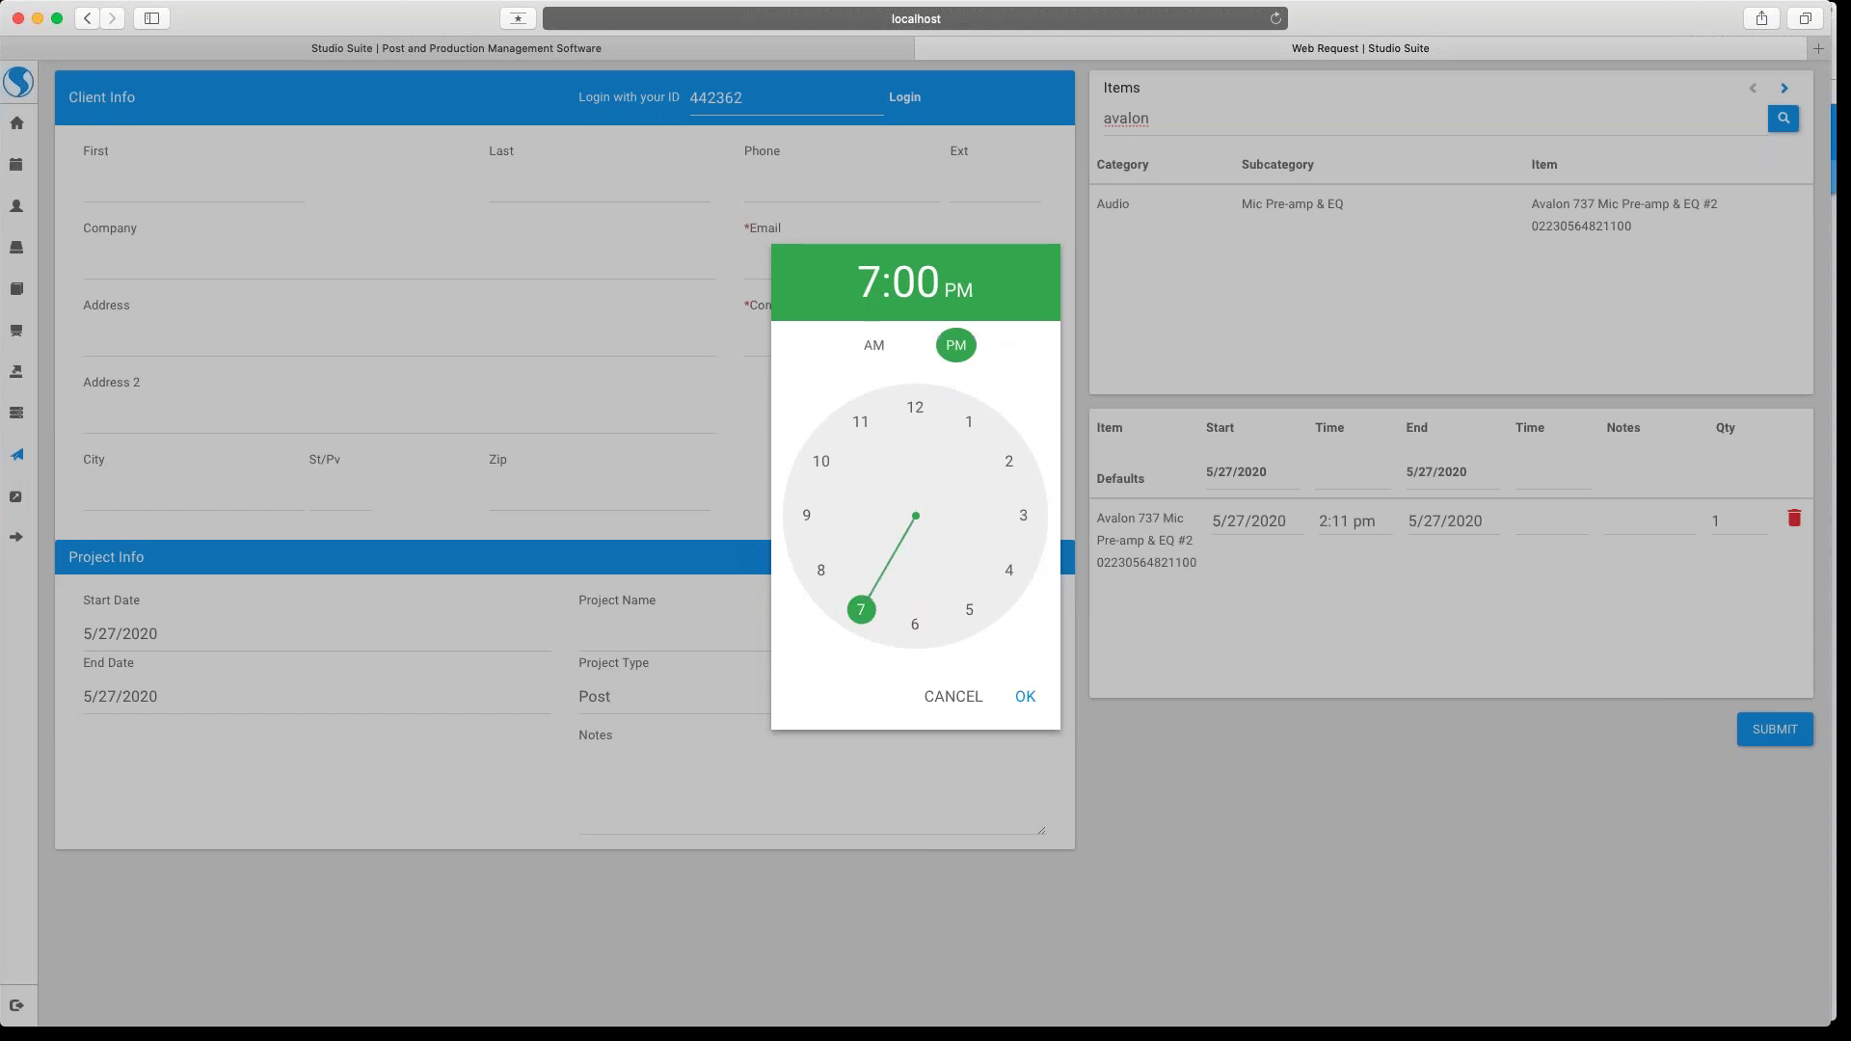
{"action": "left_click", "coordinate": [1025, 698]}
{"action": "left_click", "coordinate": [1025, 698]}
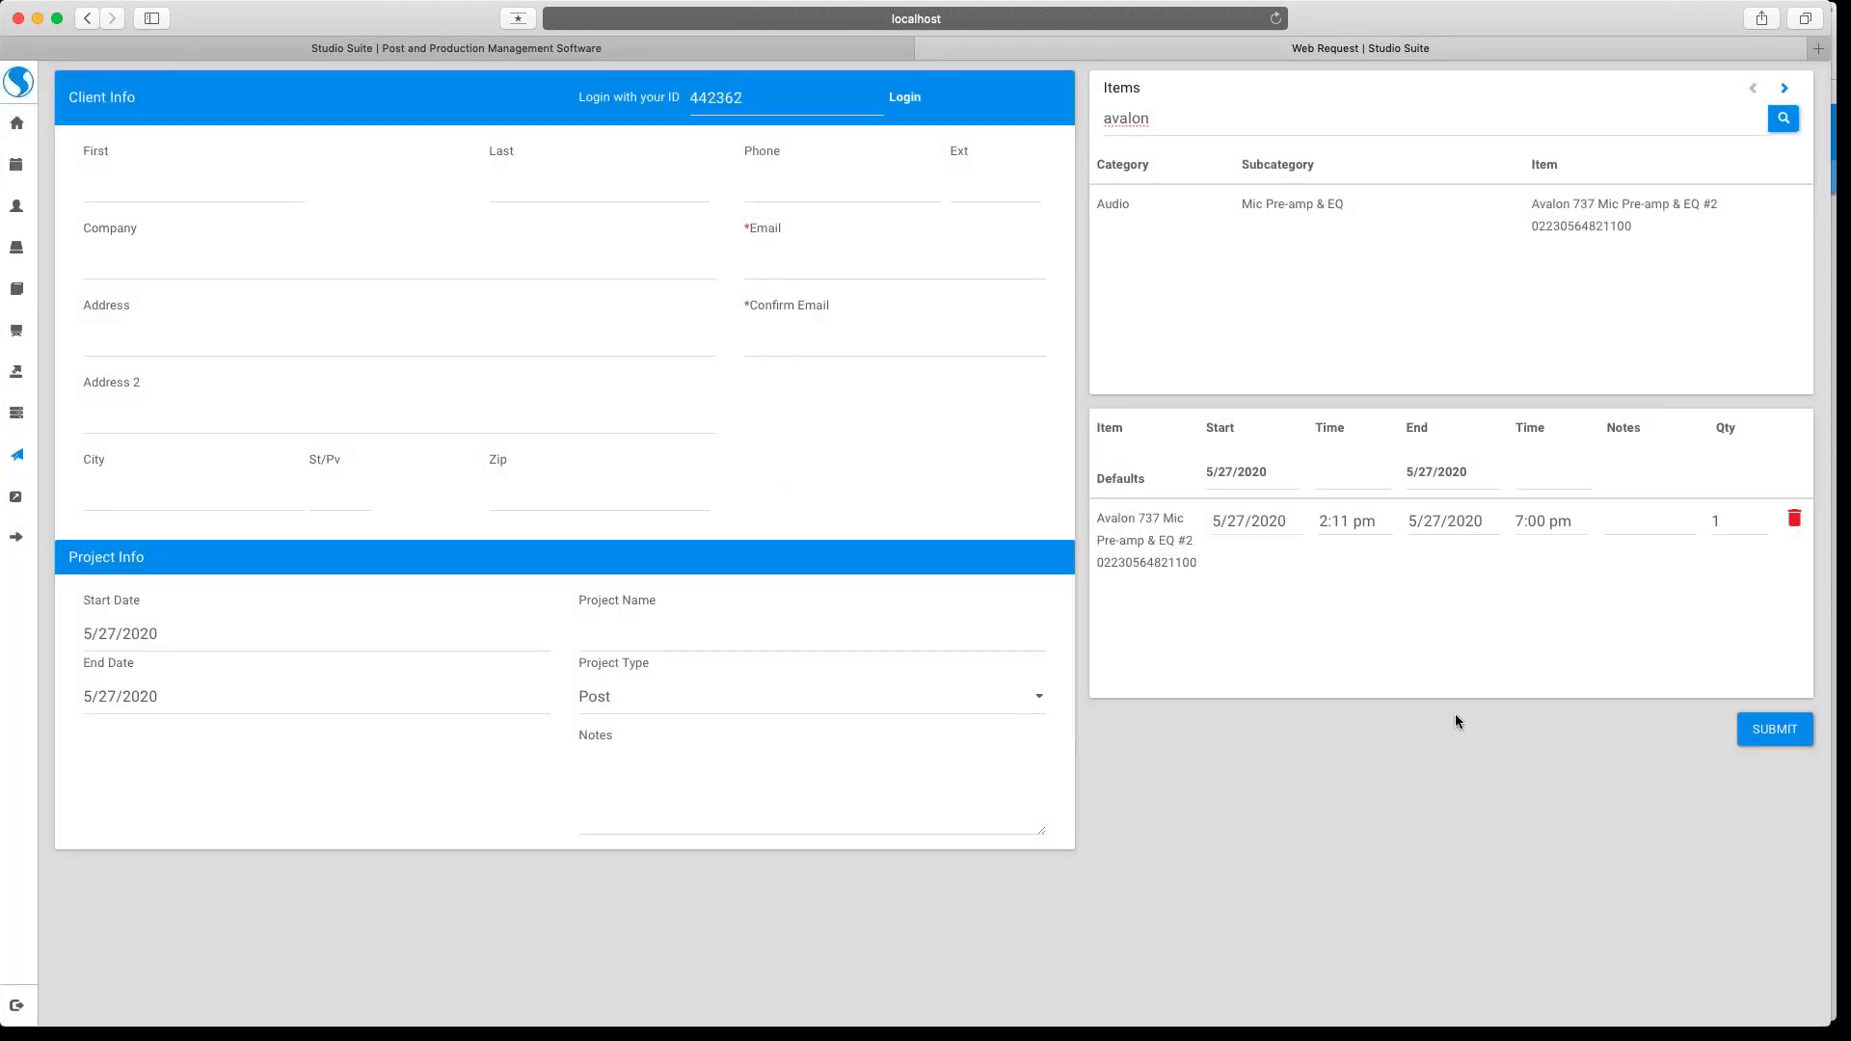
{"action": "left_click", "coordinate": [1763, 744]}
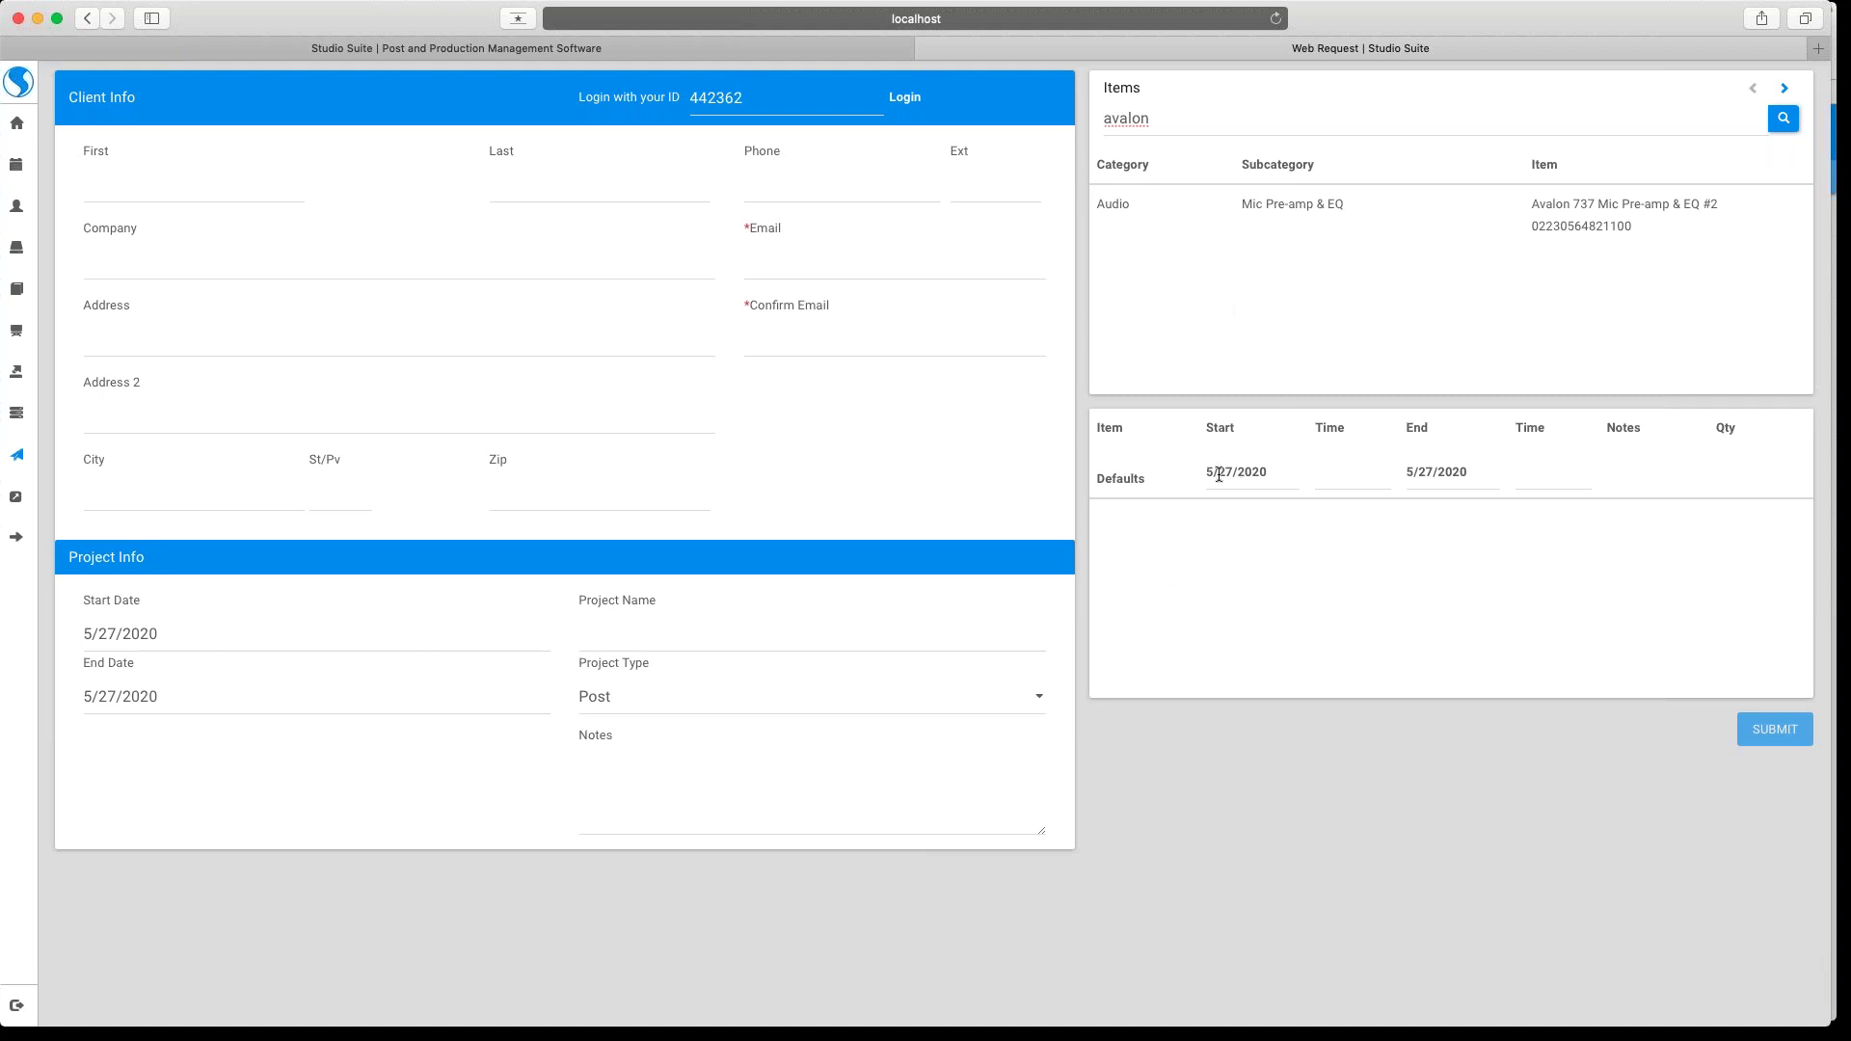
Switch back to the Studio Suite desktop app and open the details of the web request submitted on 5/27/2020
{"action": "key", "text": "super+Tab"}
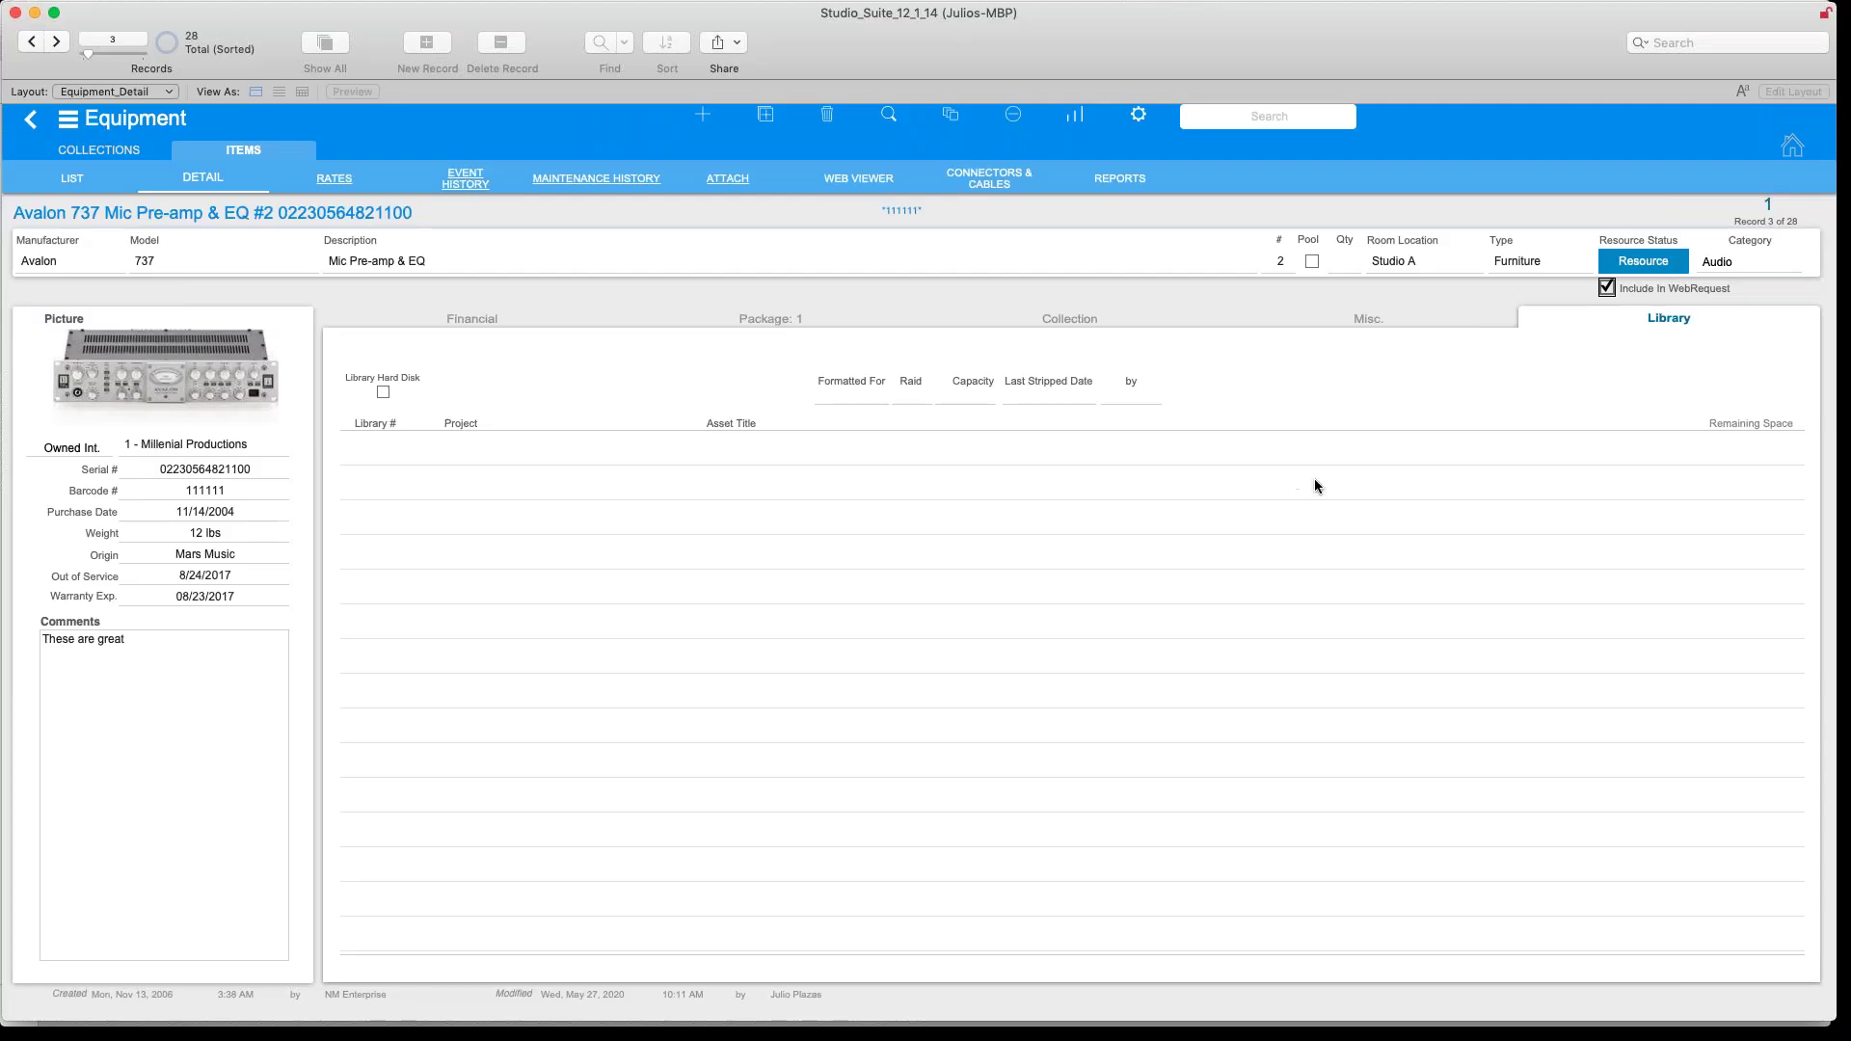
{"action": "left_click", "coordinate": [69, 122]}
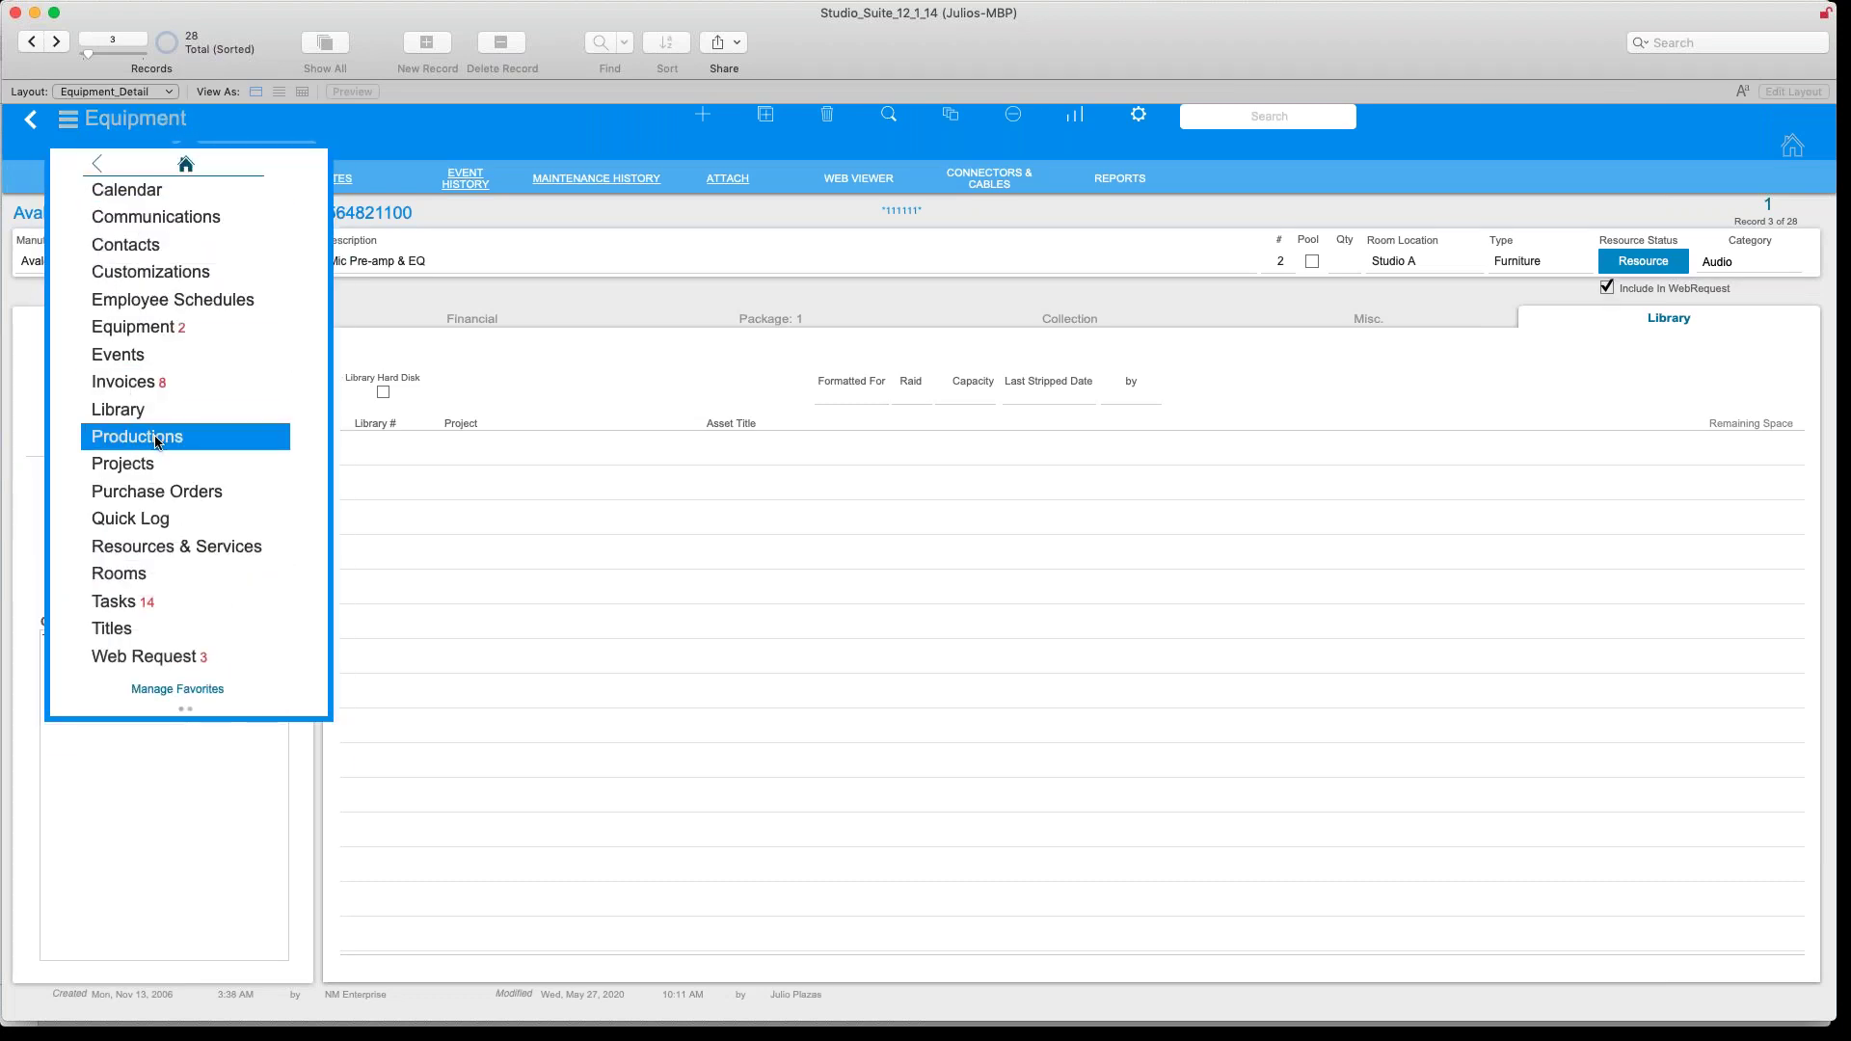
{"action": "left_click", "coordinate": [166, 663]}
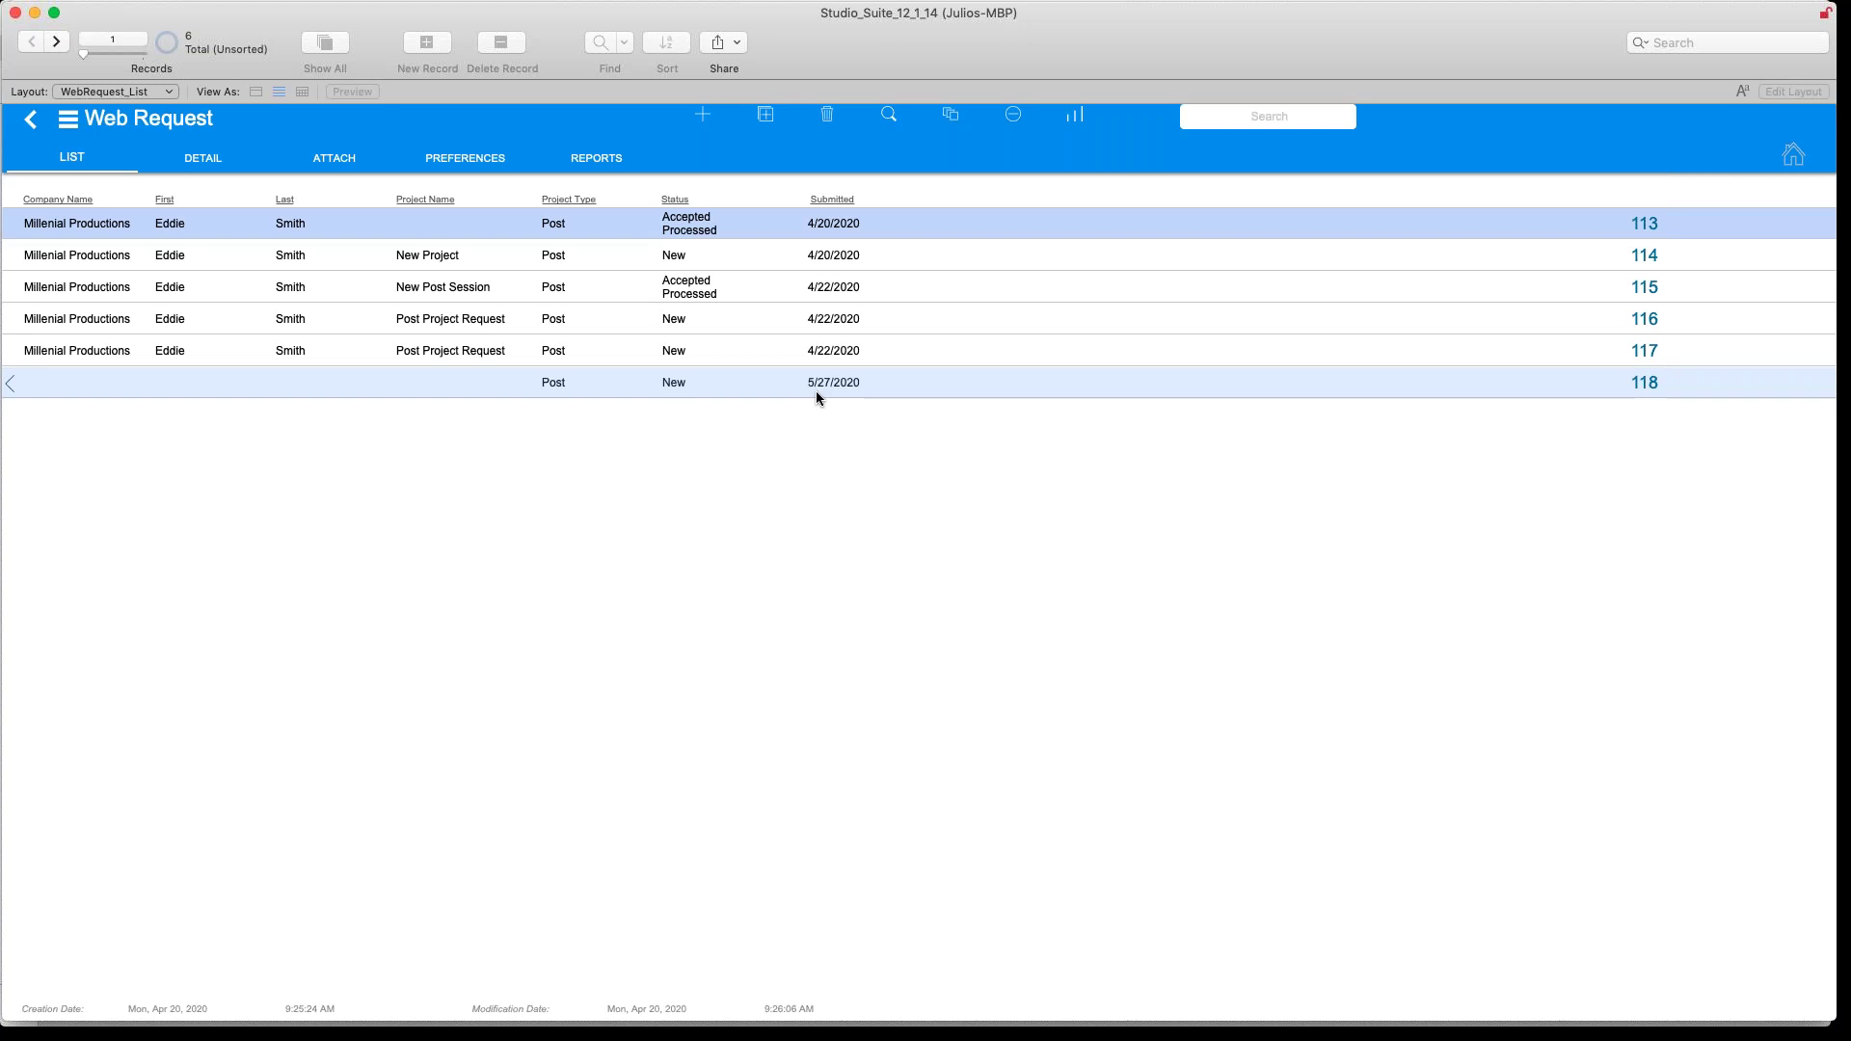
{"action": "left_click", "coordinate": [690, 384]}
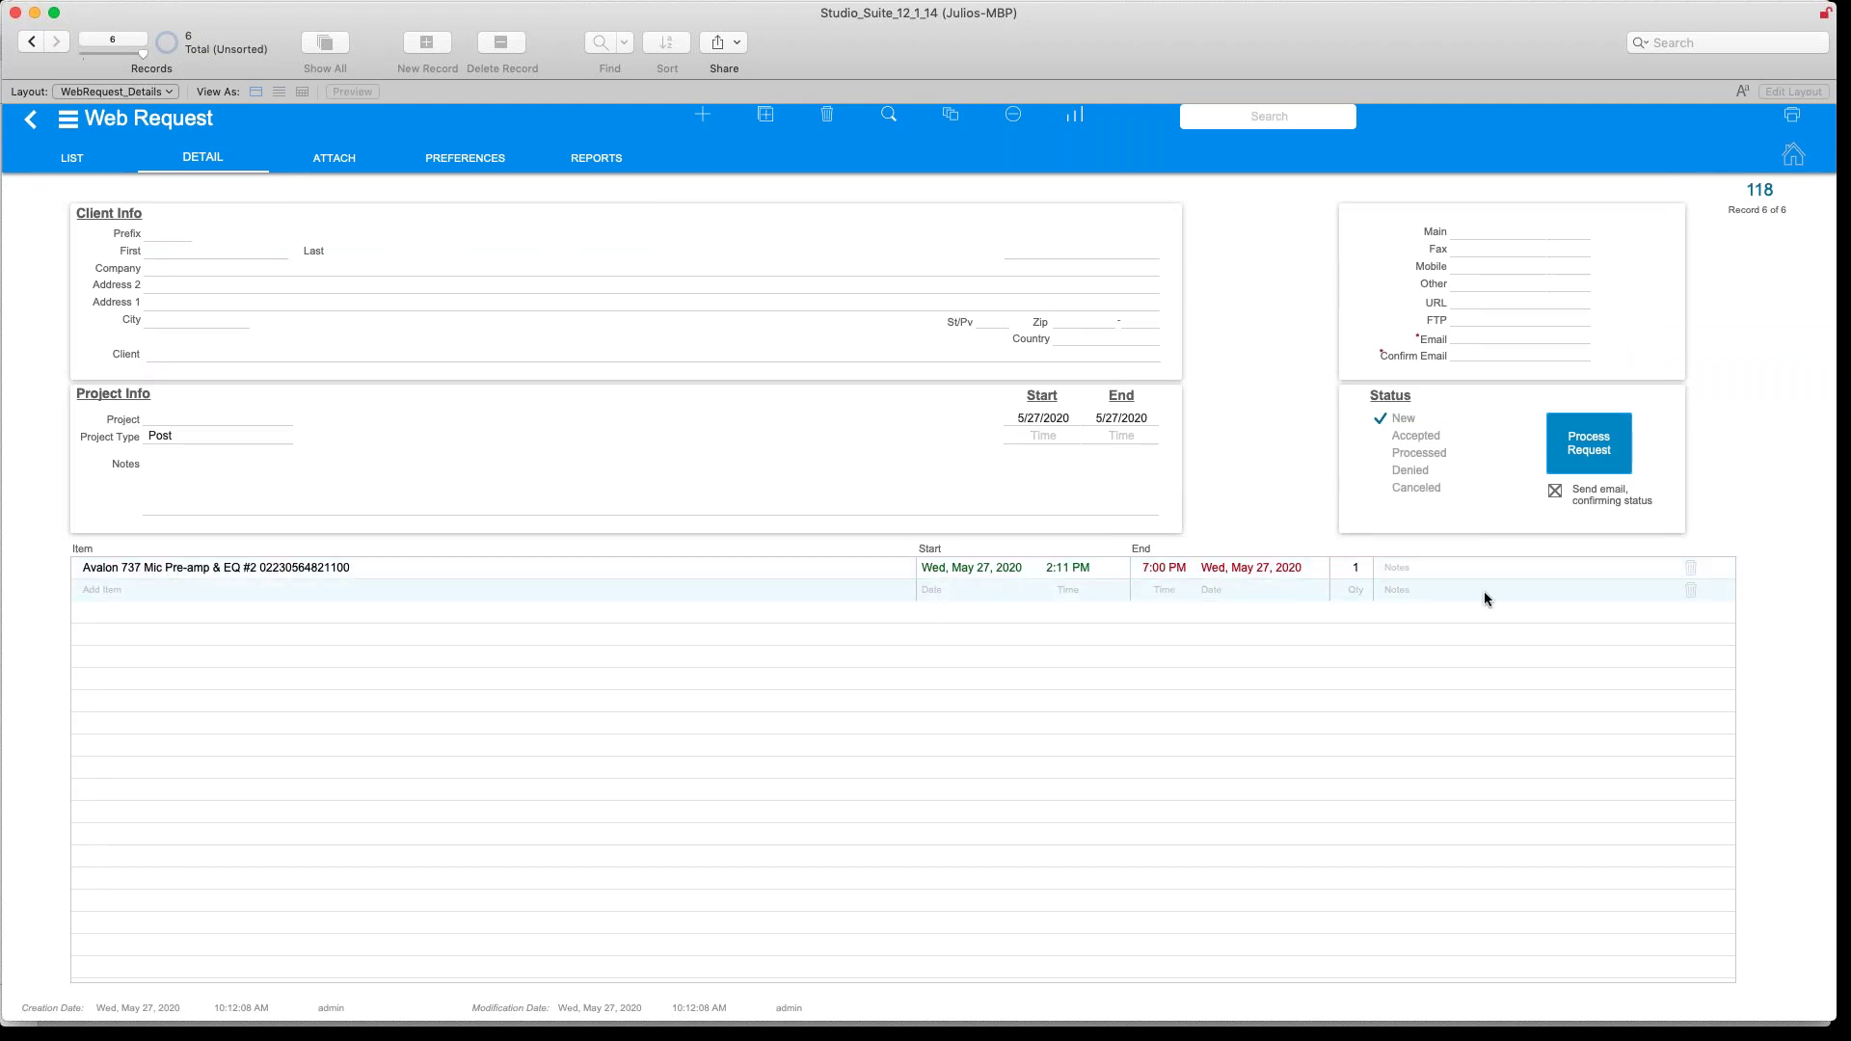
Mark the pre-amp's web request as Accepted and return to the equipment list
{"action": "left_click", "coordinate": [1590, 455]}
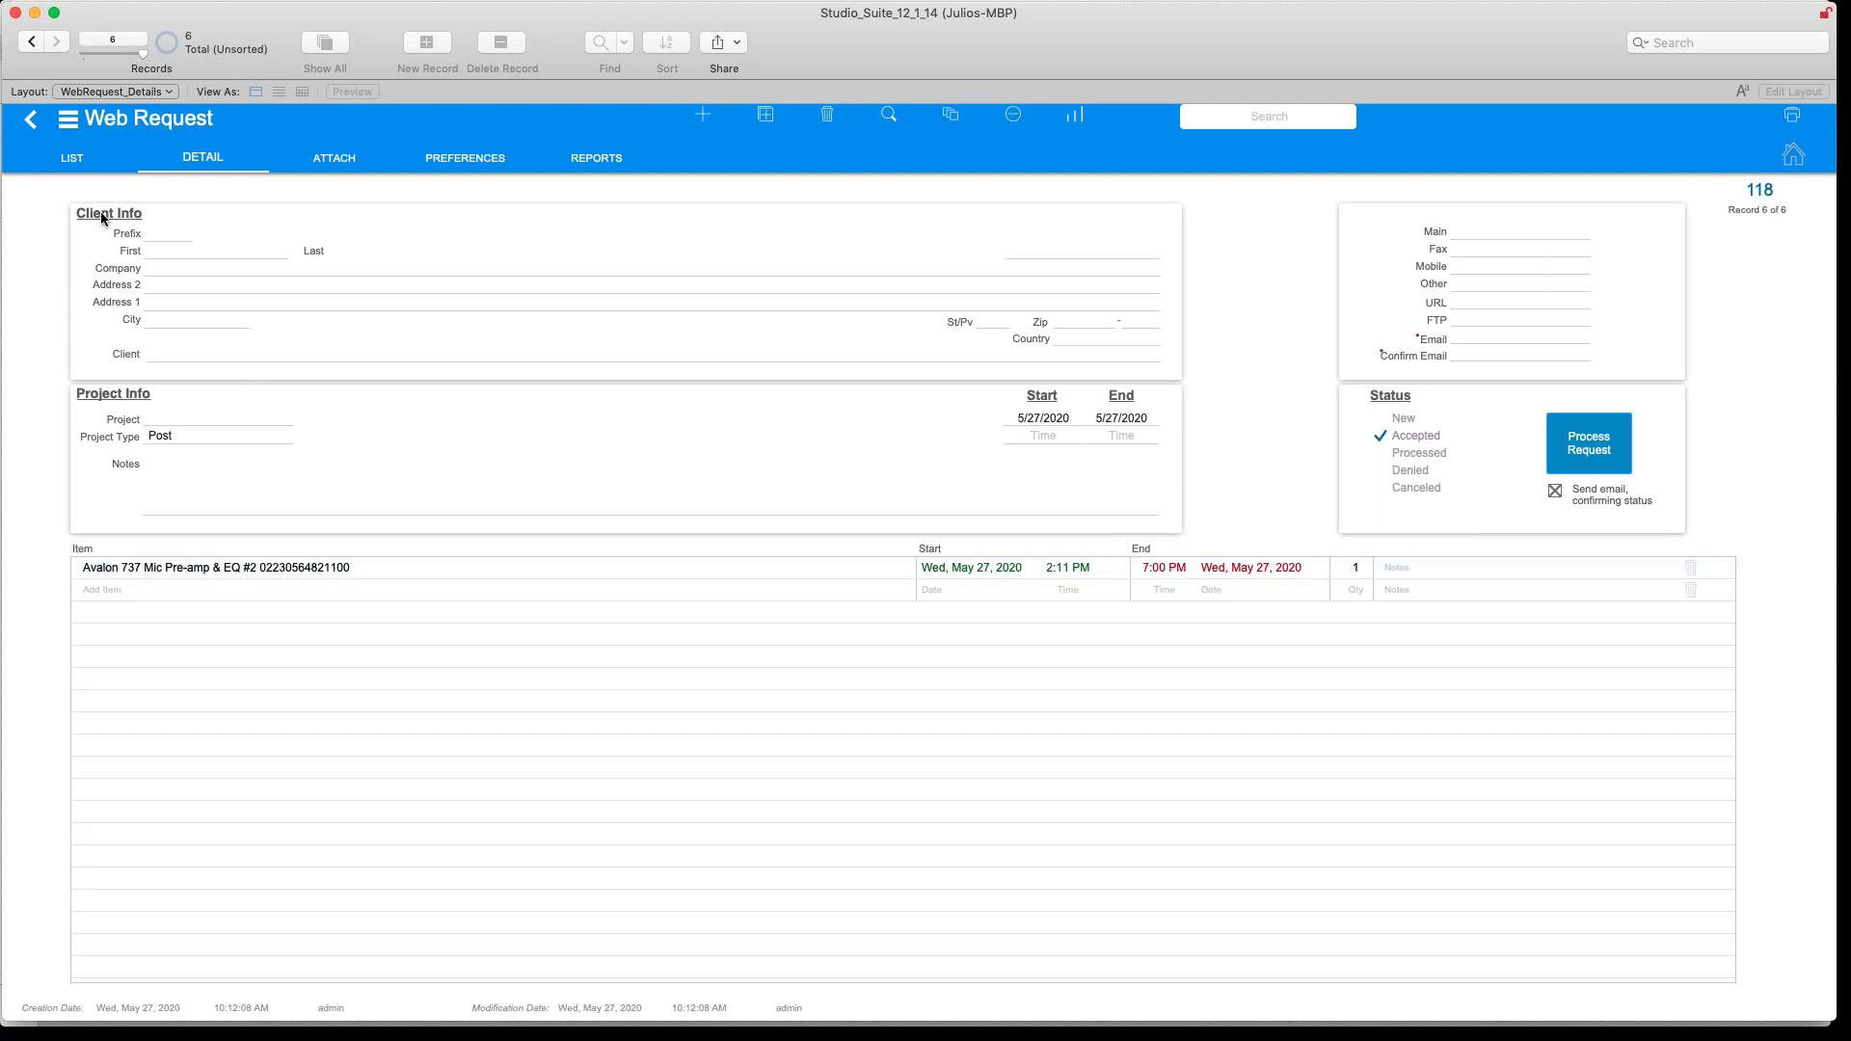
{"action": "left_click", "coordinate": [70, 122]}
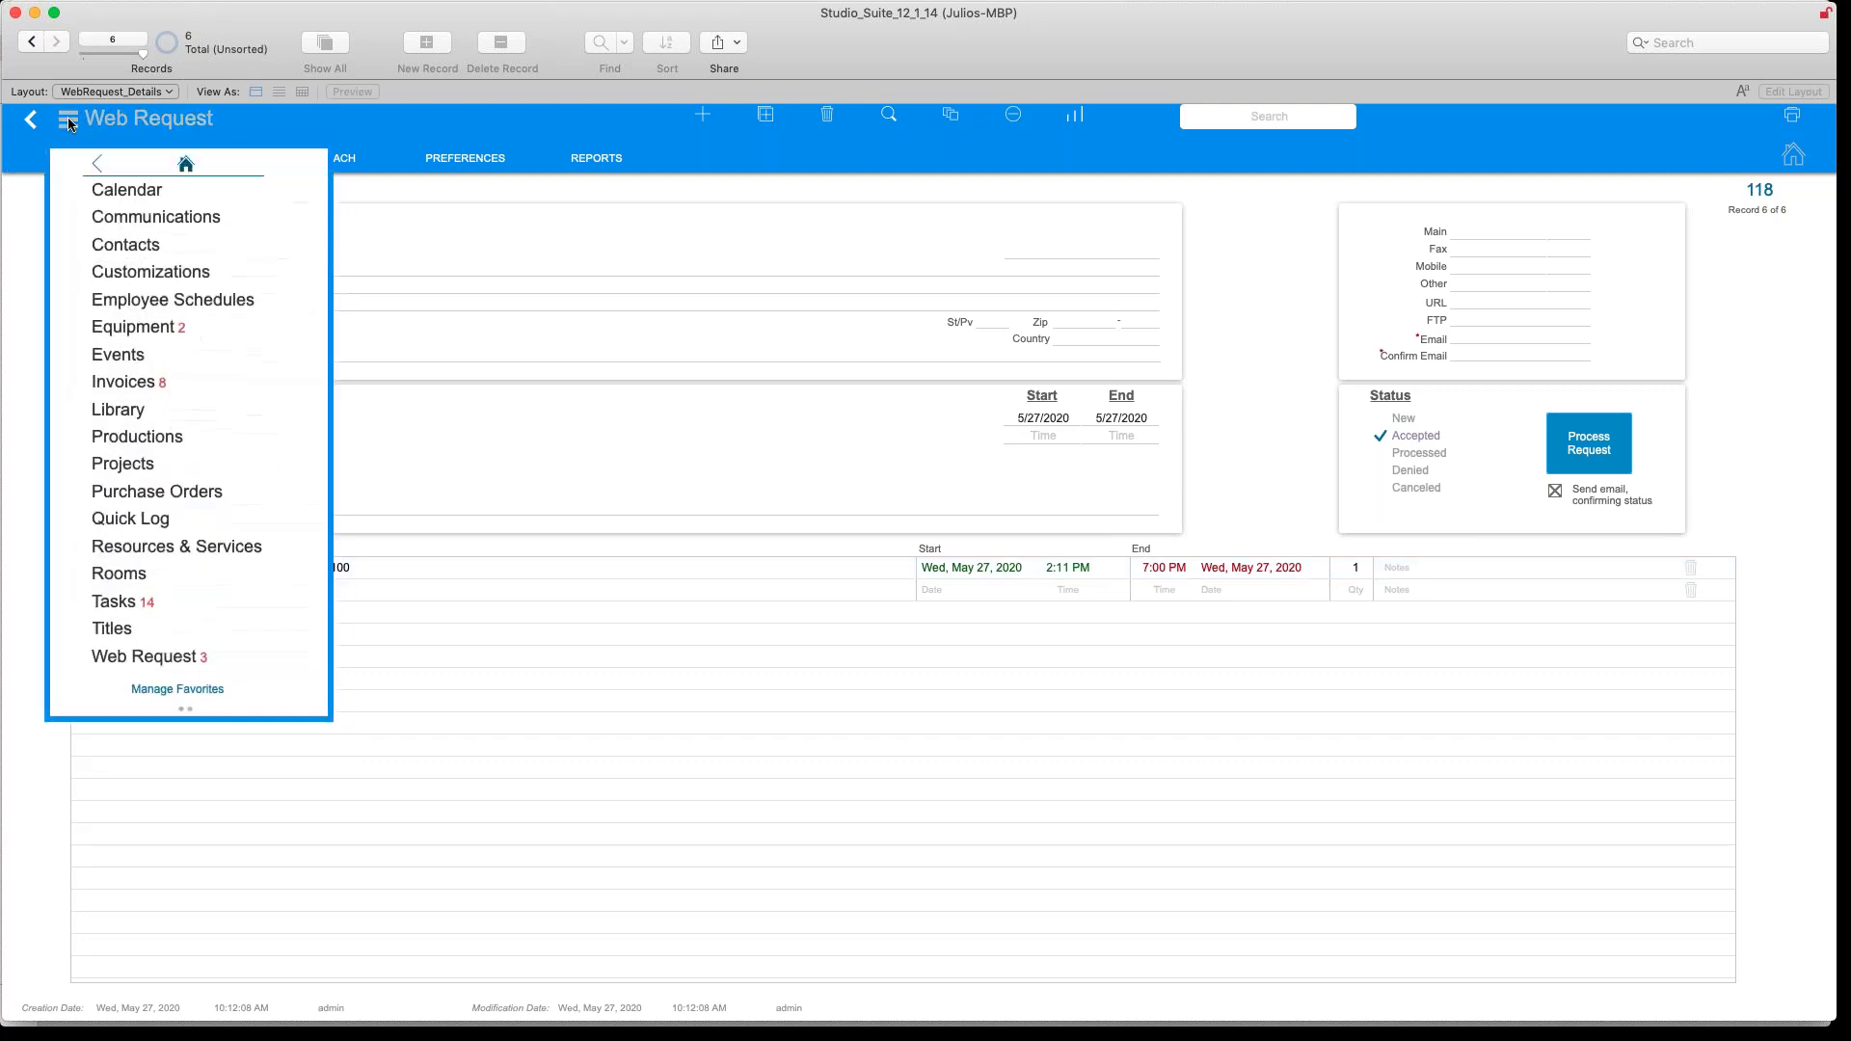
{"action": "left_click", "coordinate": [158, 331]}
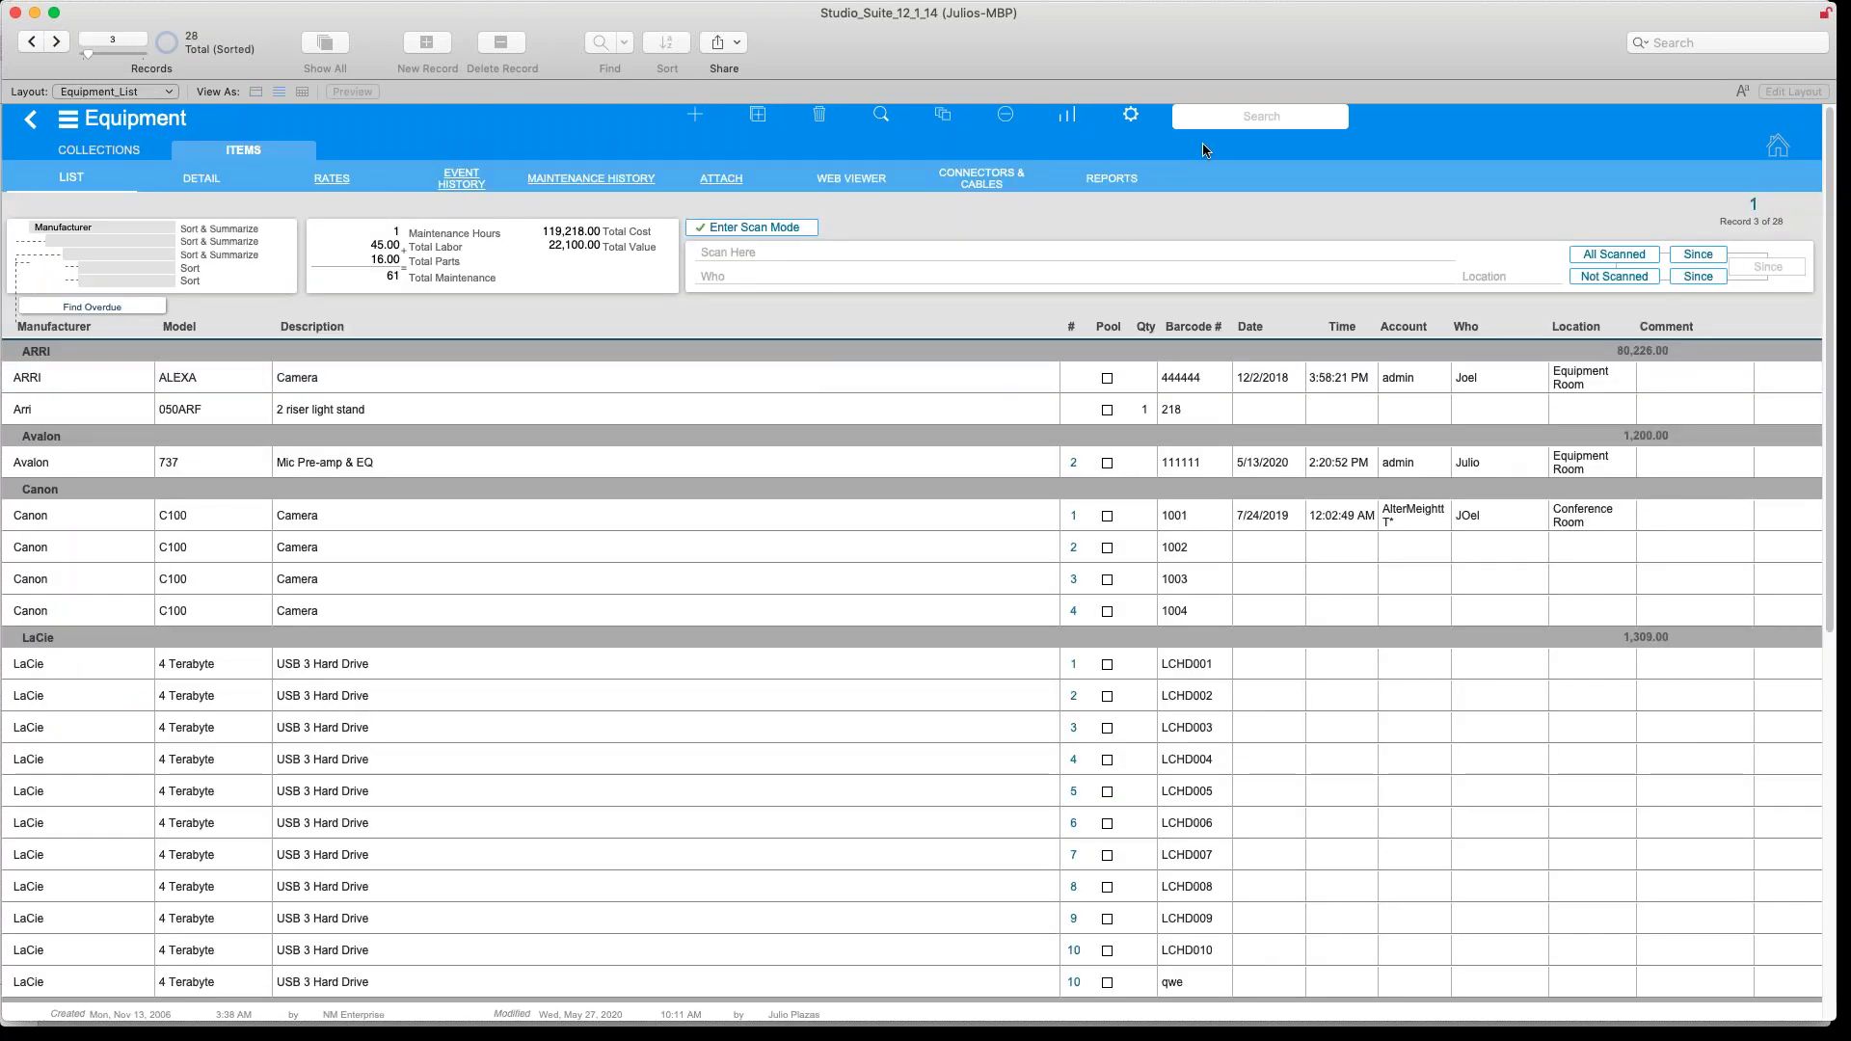
Search the equipment for "avalon" and review the pre-amp's collection, package and financial details
{"action": "left_click", "coordinate": [1260, 115]}
{"action": "type", "text": "av"}
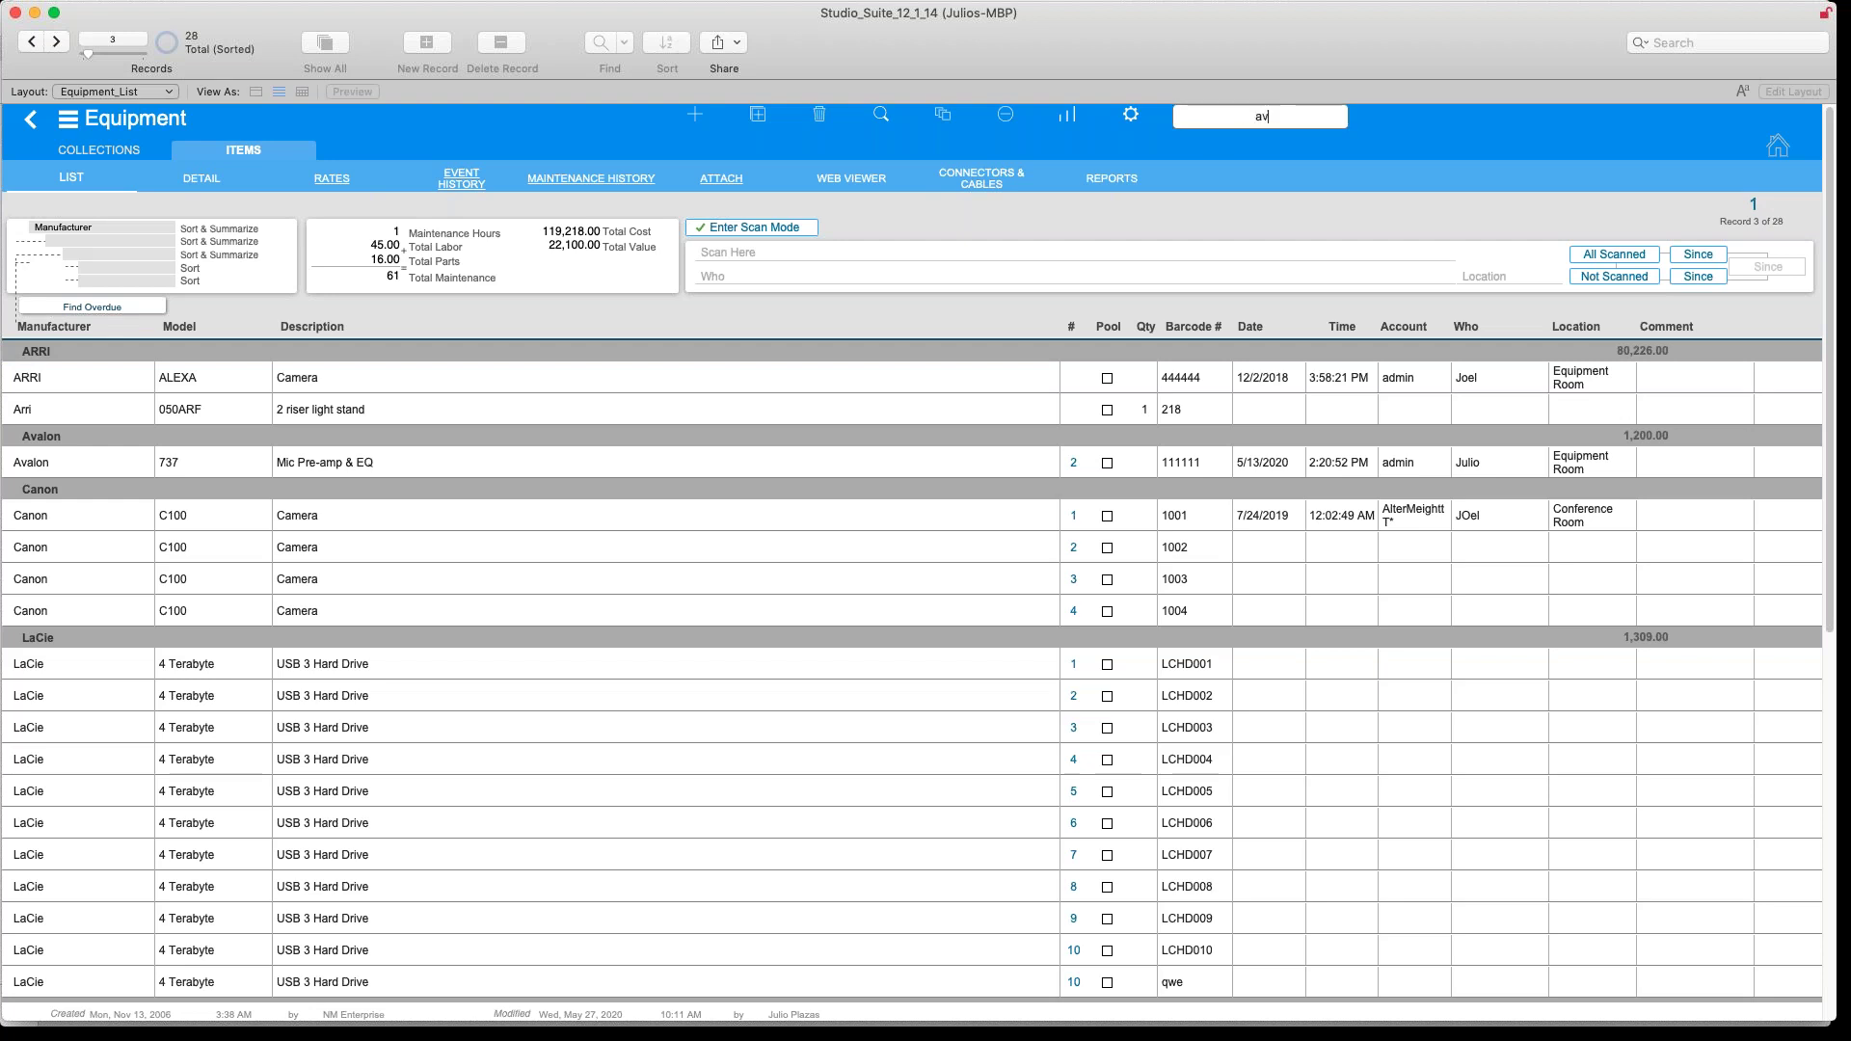
{"action": "type", "text": "alon"}
{"action": "key", "text": "Return"}
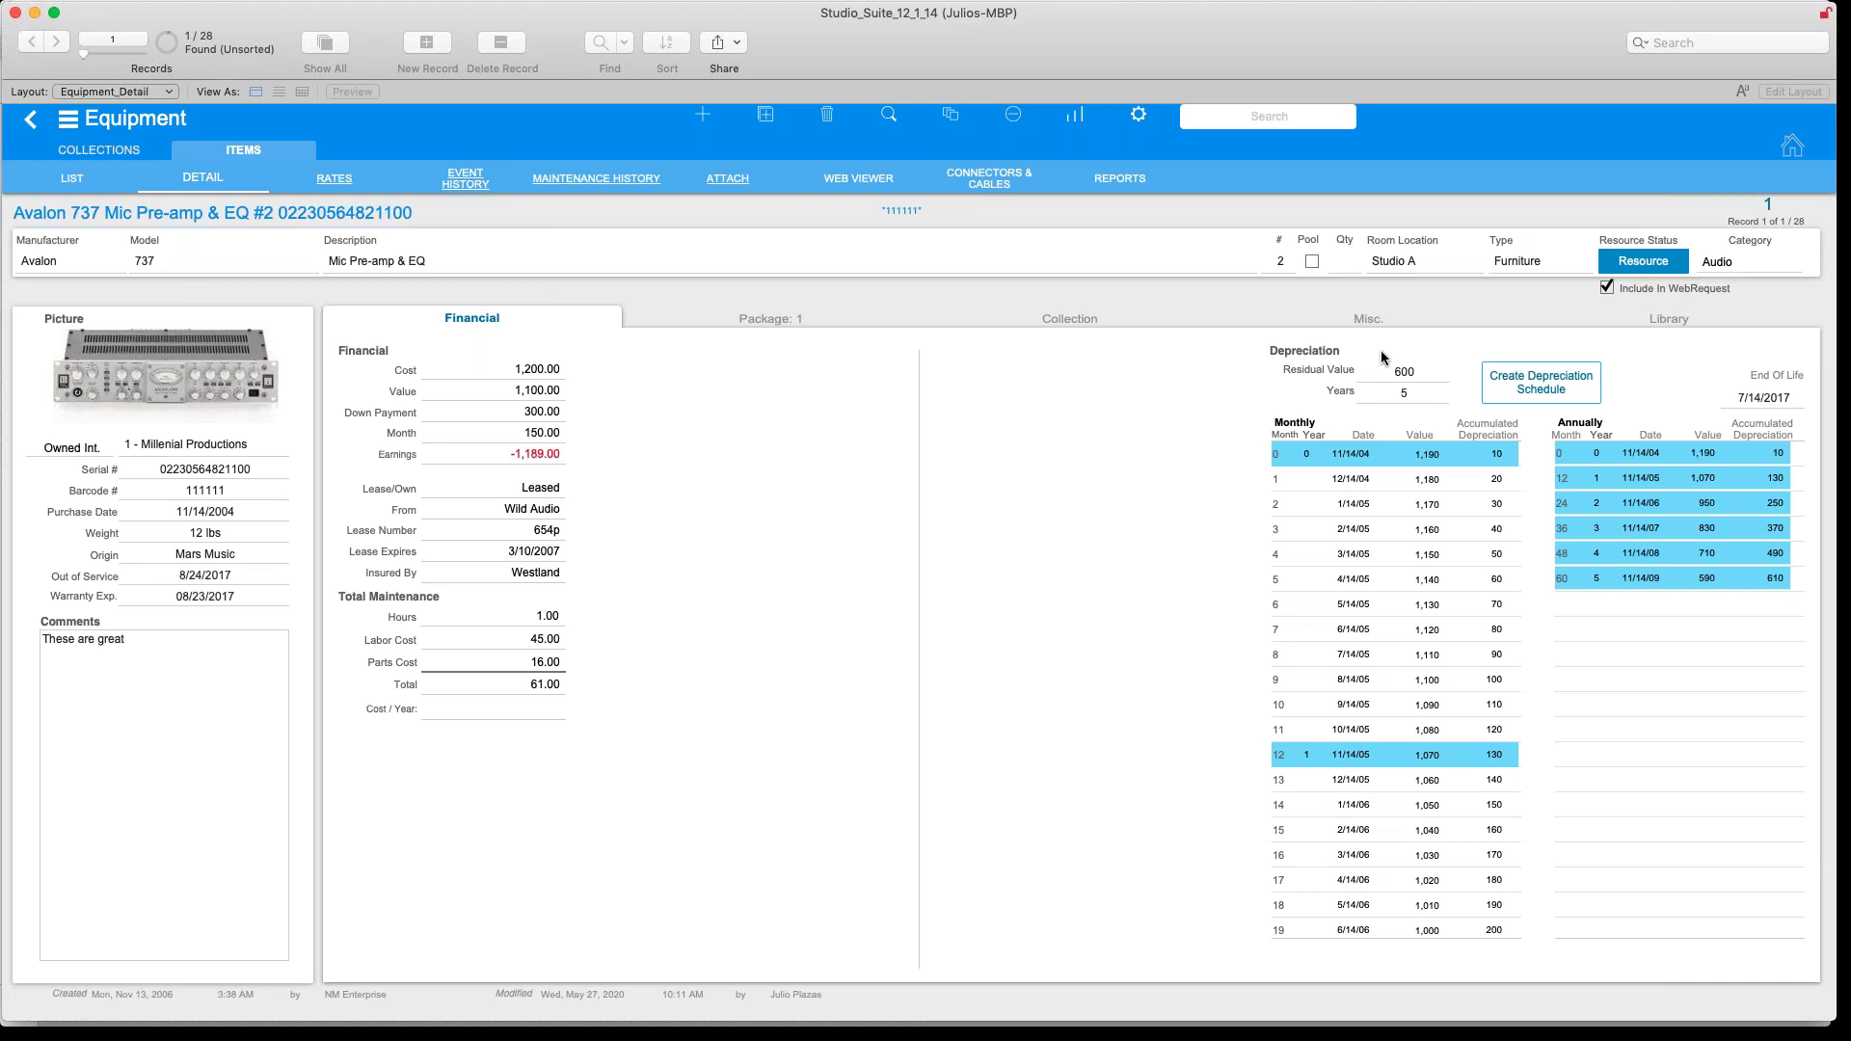
{"action": "left_click", "coordinate": [1049, 316]}
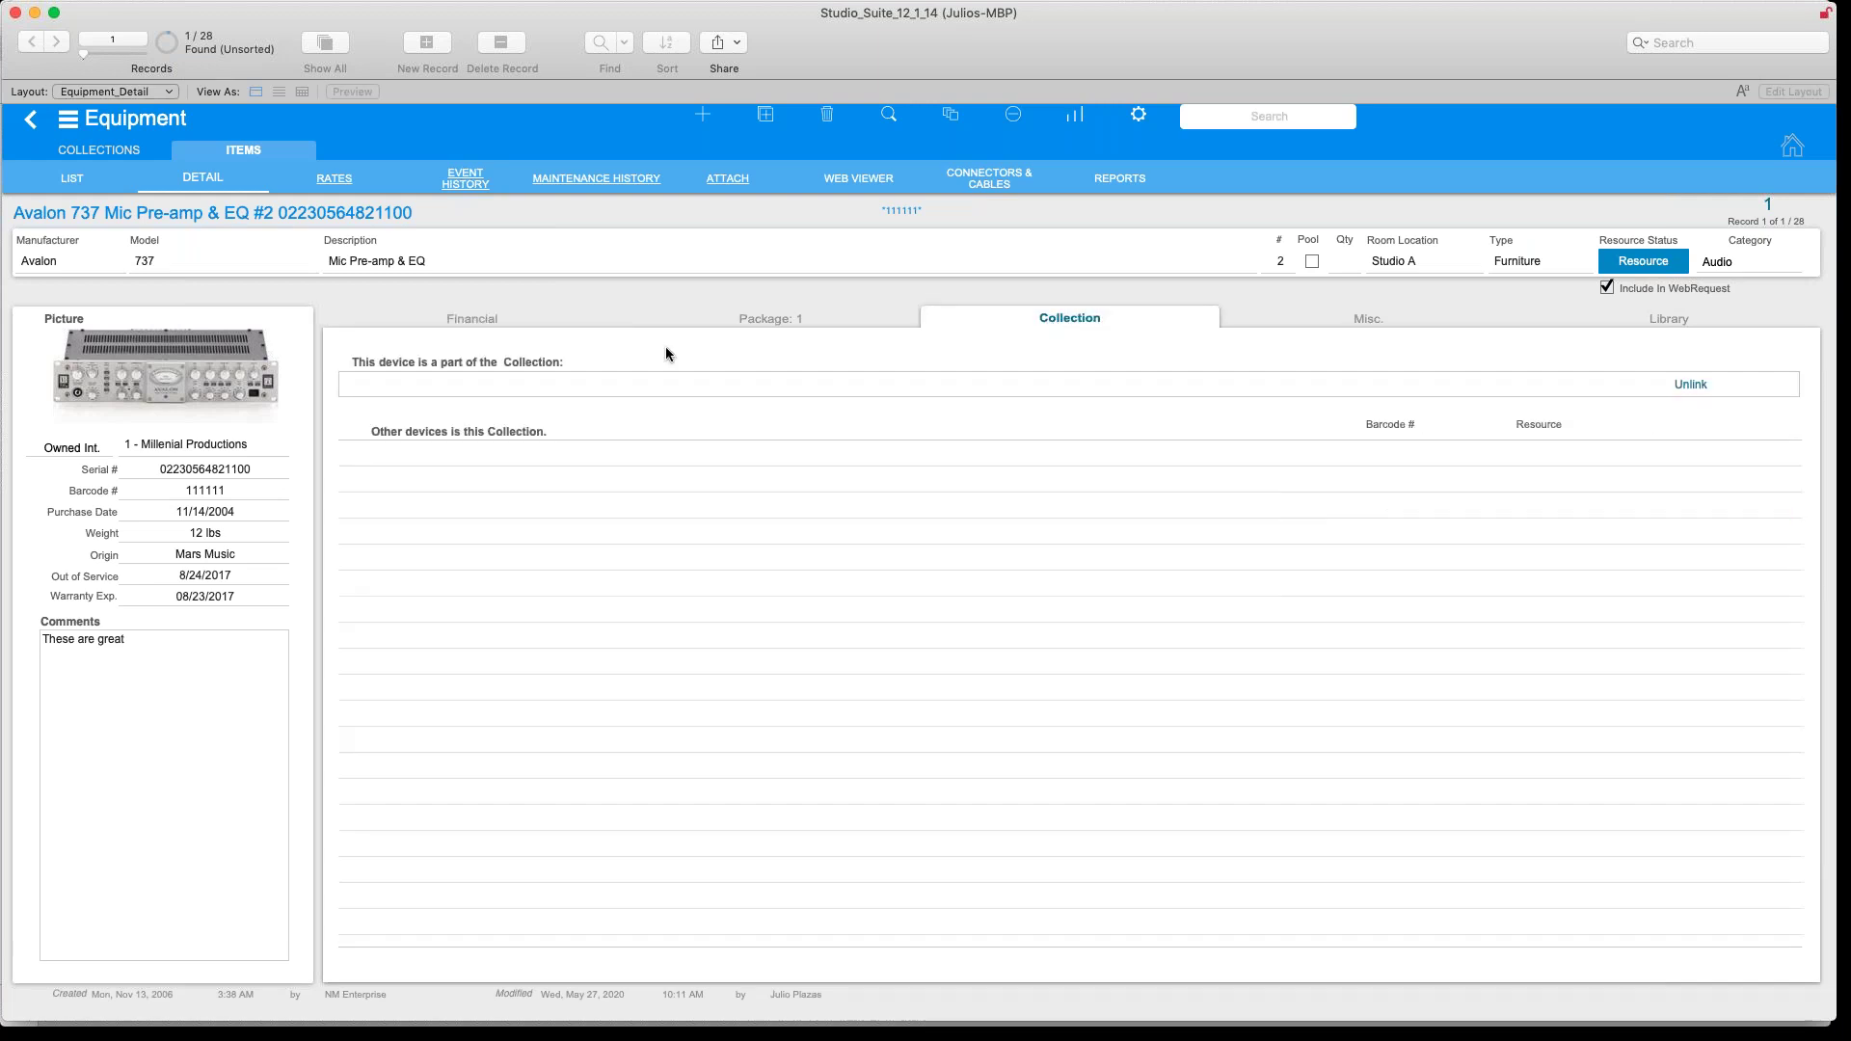
{"action": "left_click", "coordinate": [737, 321]}
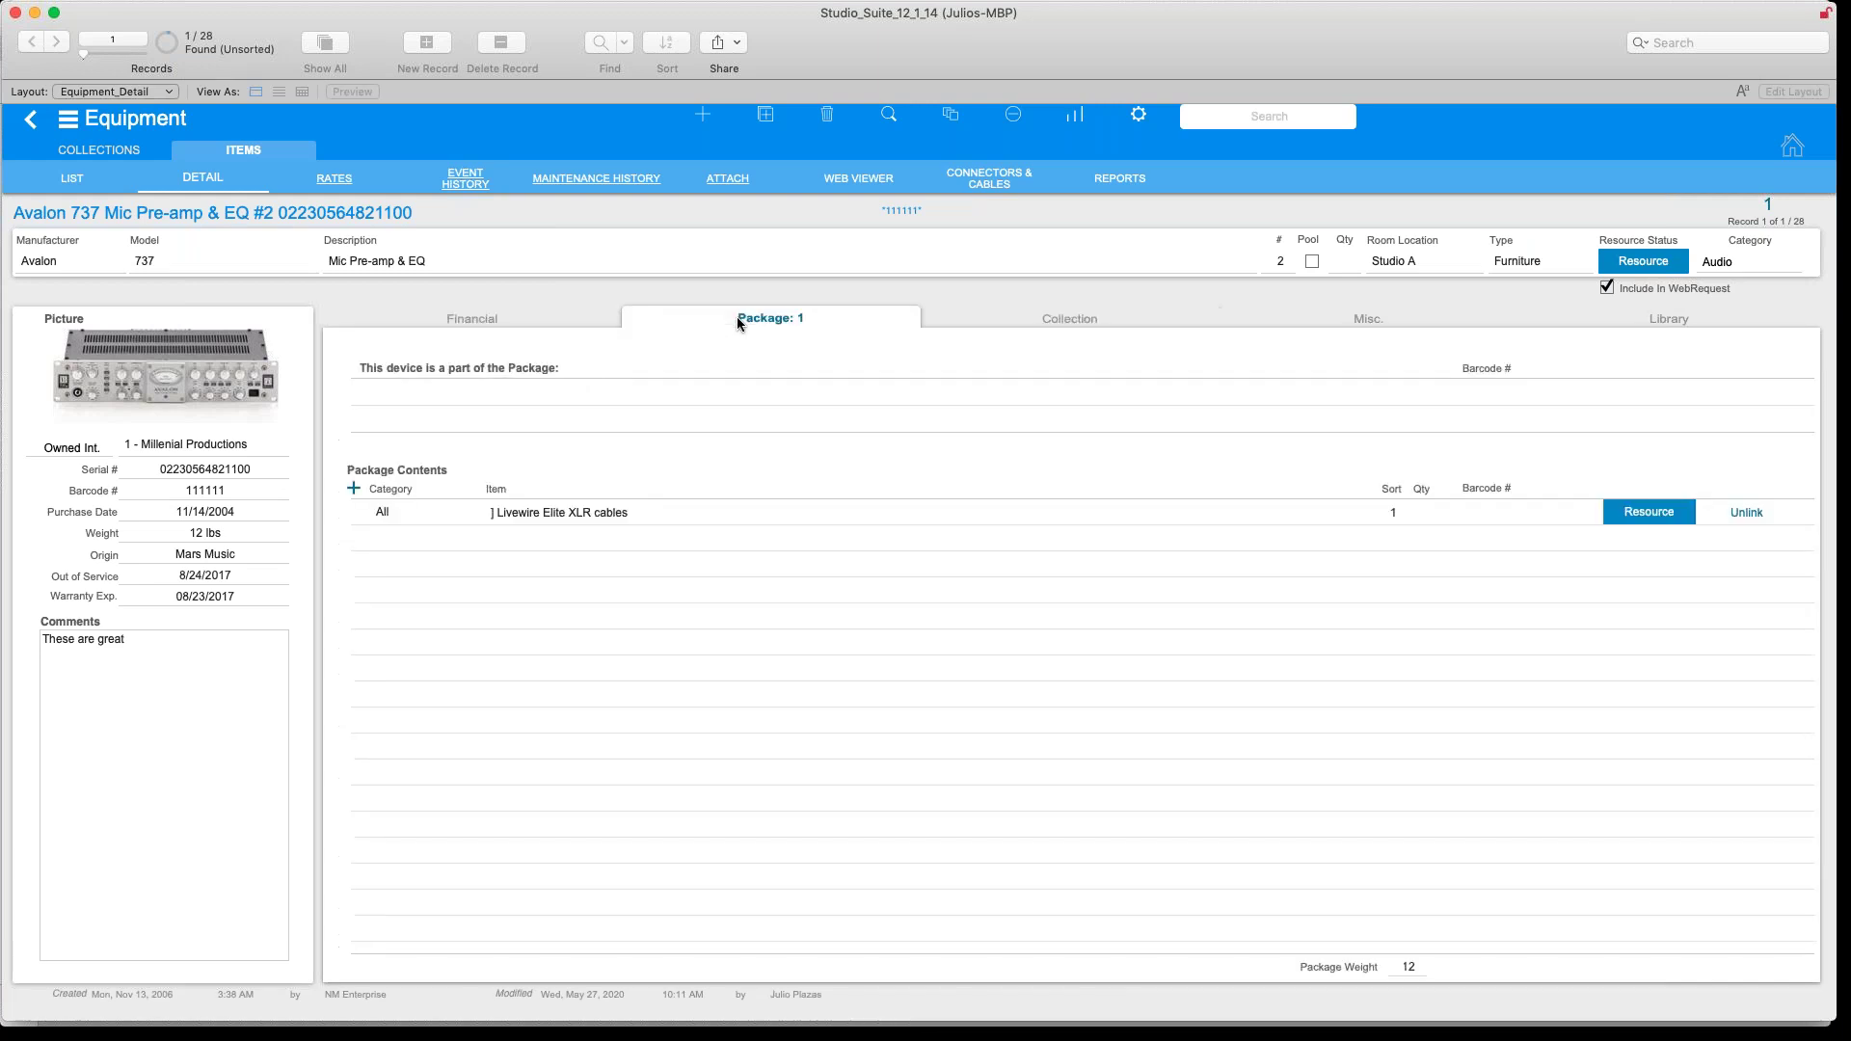
{"action": "left_click", "coordinate": [511, 316]}
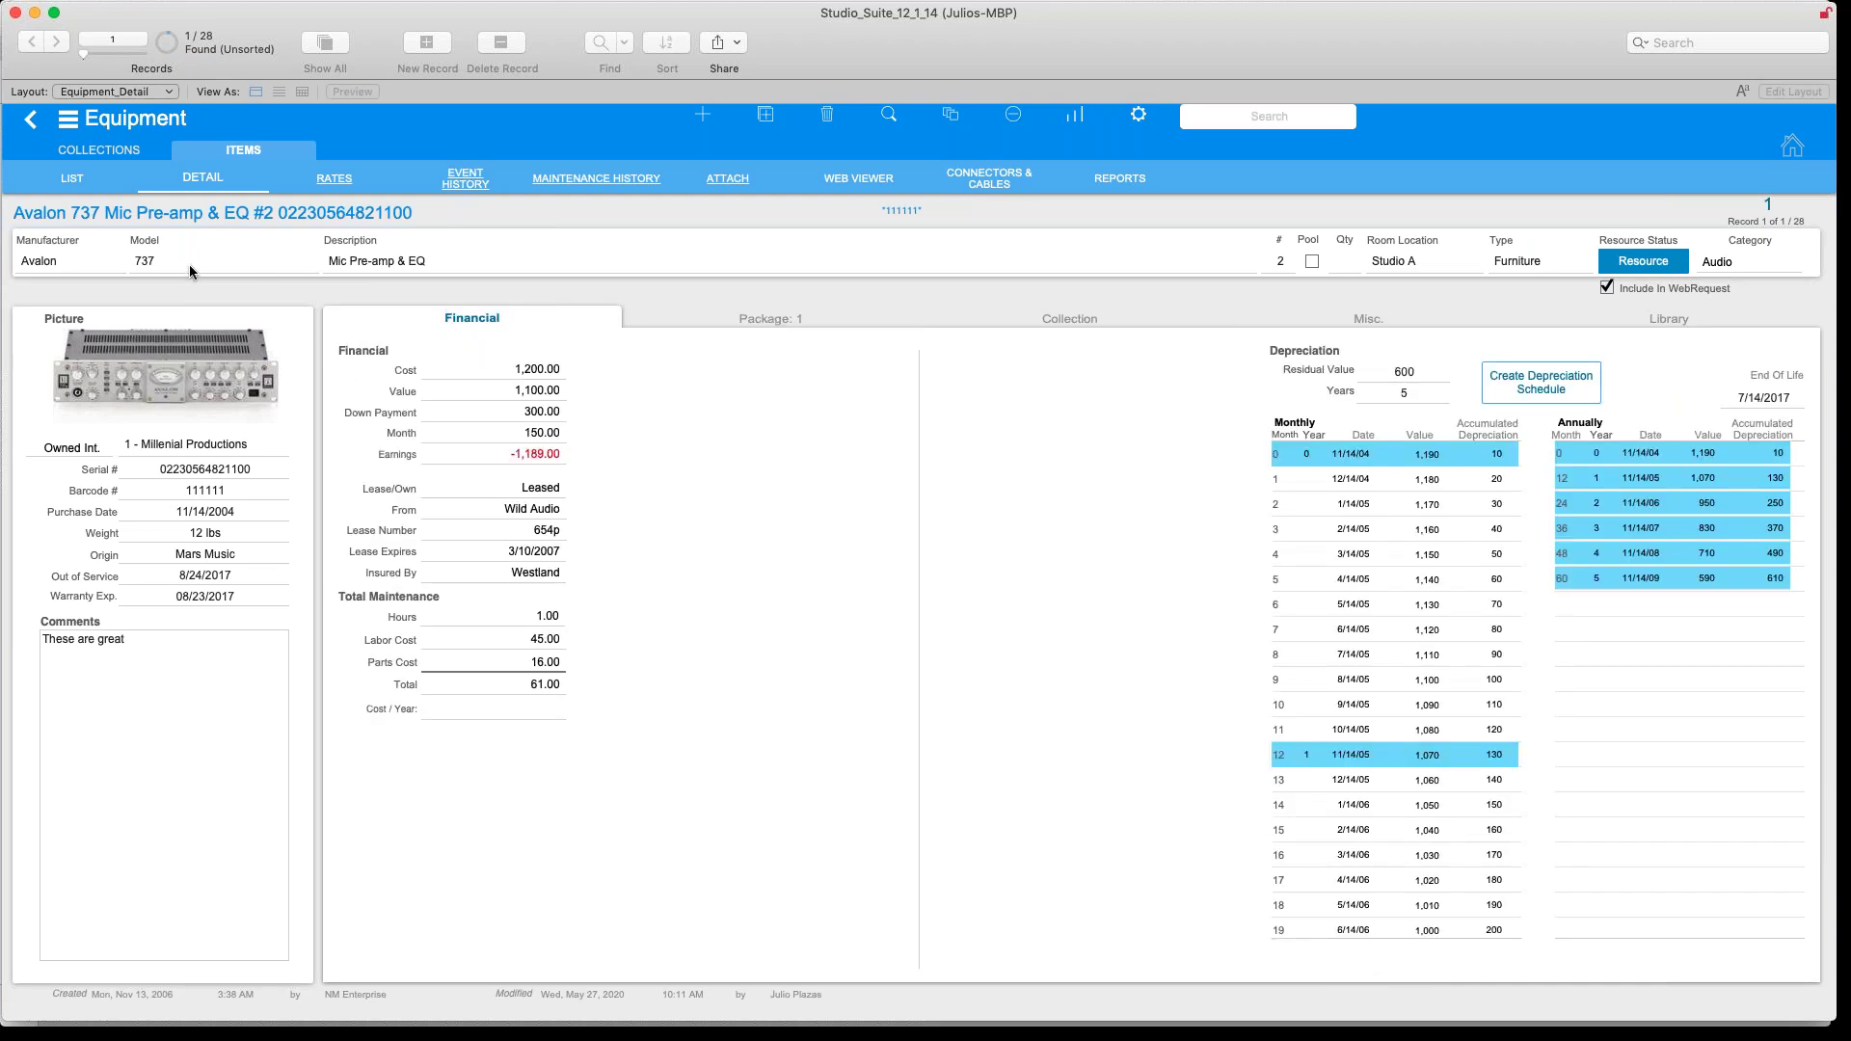
Open the Canon C100 Camera collection and set its barcode number to 555
{"action": "left_click", "coordinate": [107, 156]}
{"action": "left_click", "coordinate": [106, 153]}
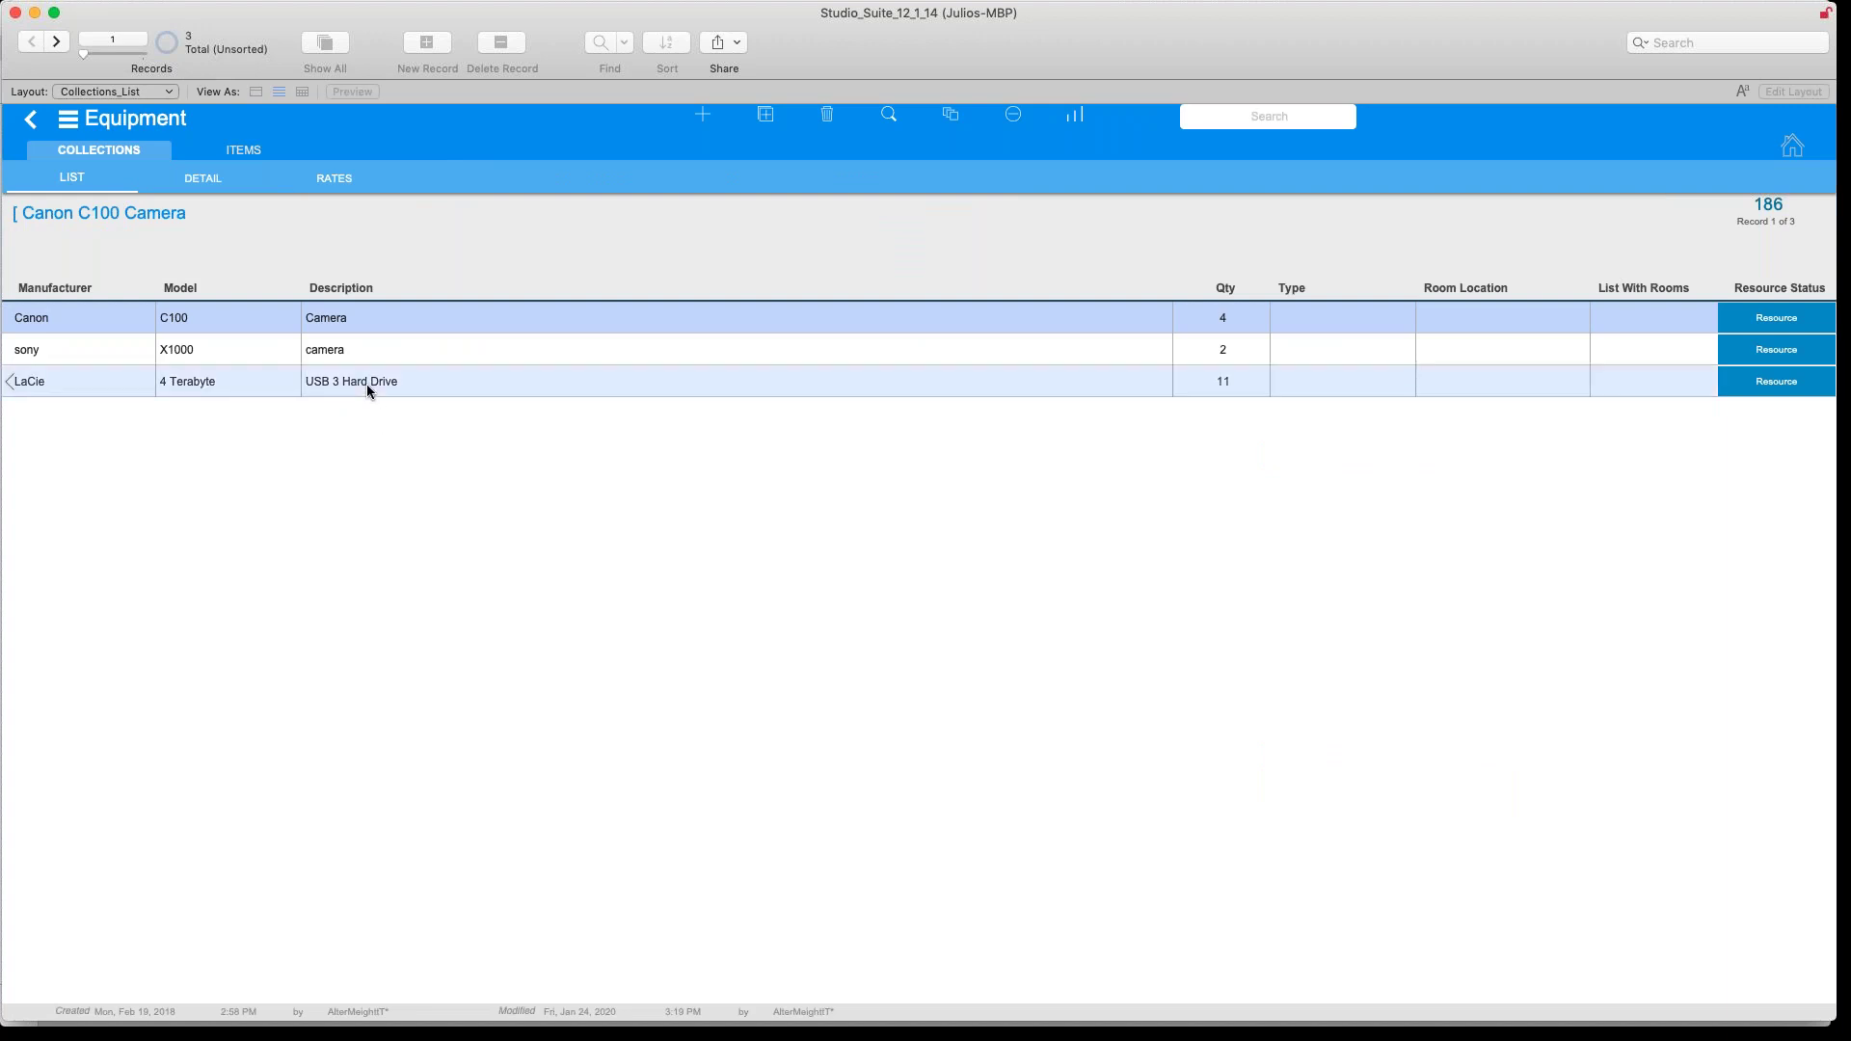
{"action": "left_click", "coordinate": [359, 325]}
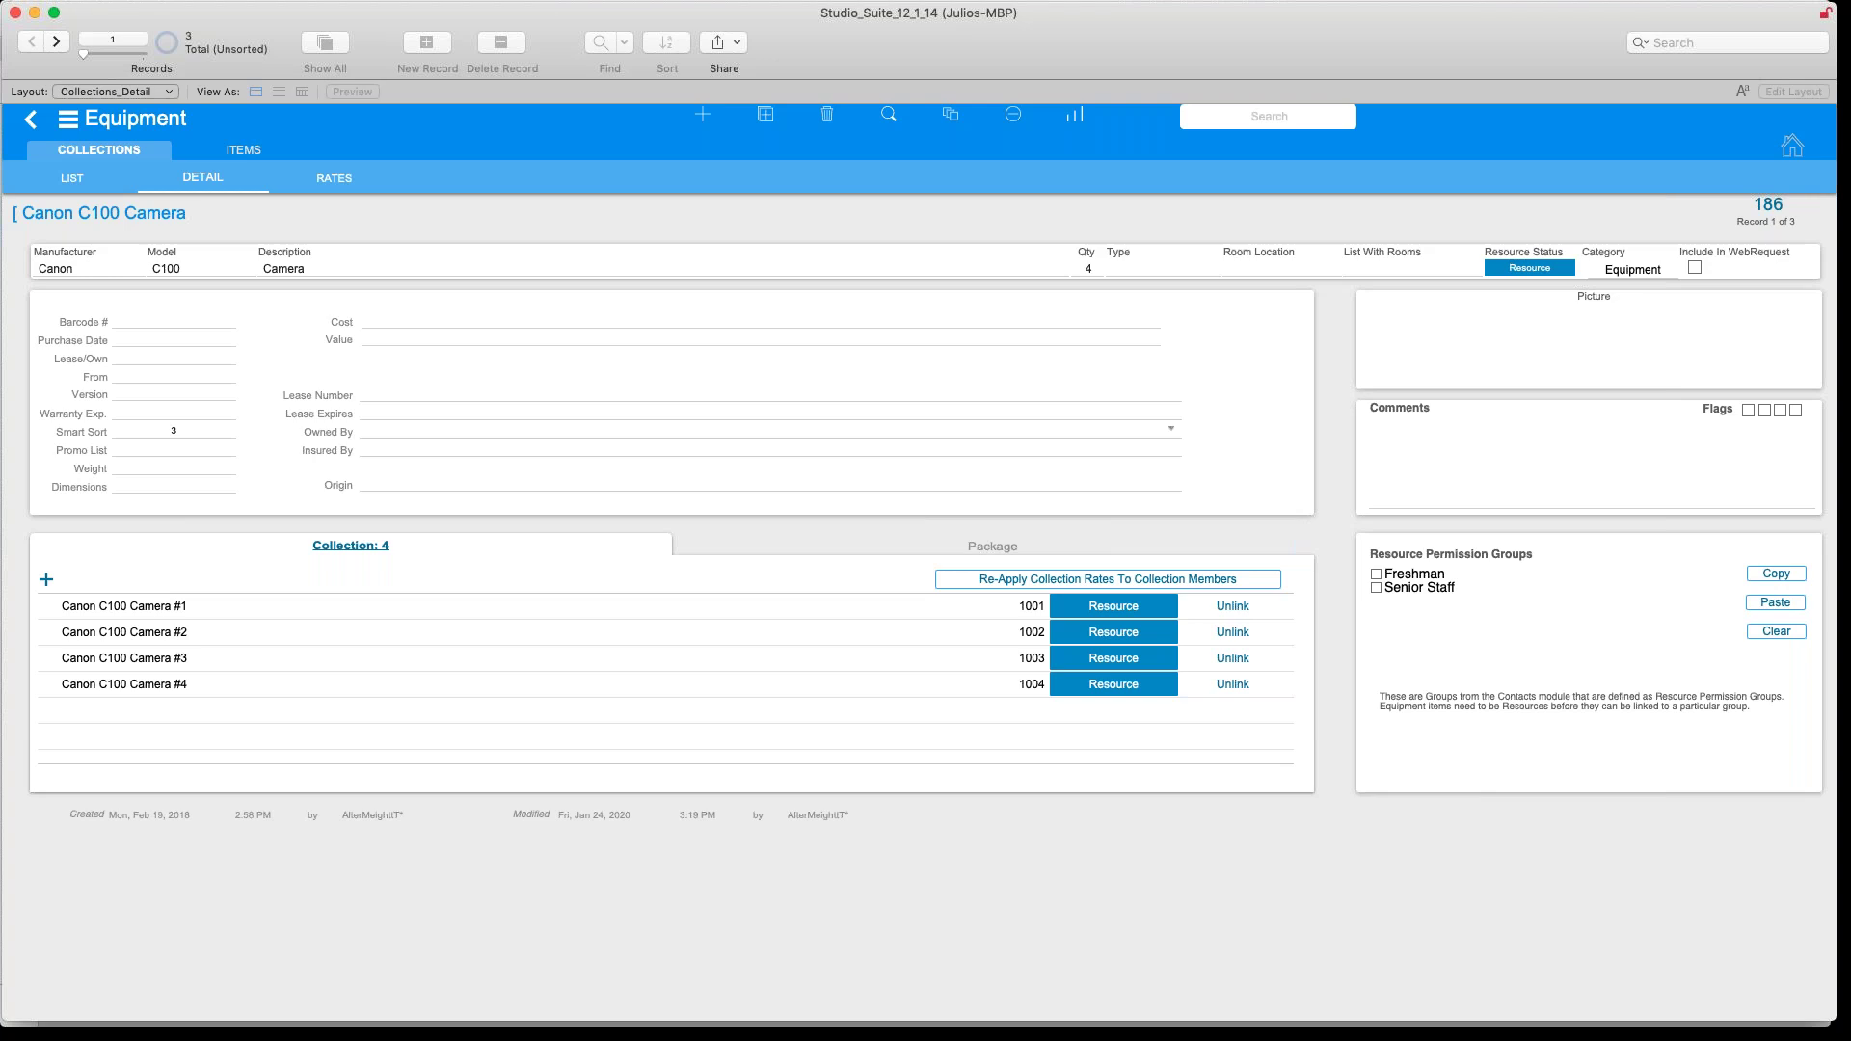
{"action": "left_click", "coordinate": [138, 320]}
{"action": "type", "text": "555"}
{"action": "left_click", "coordinate": [64, 42]}
{"action": "key", "text": "Return"}
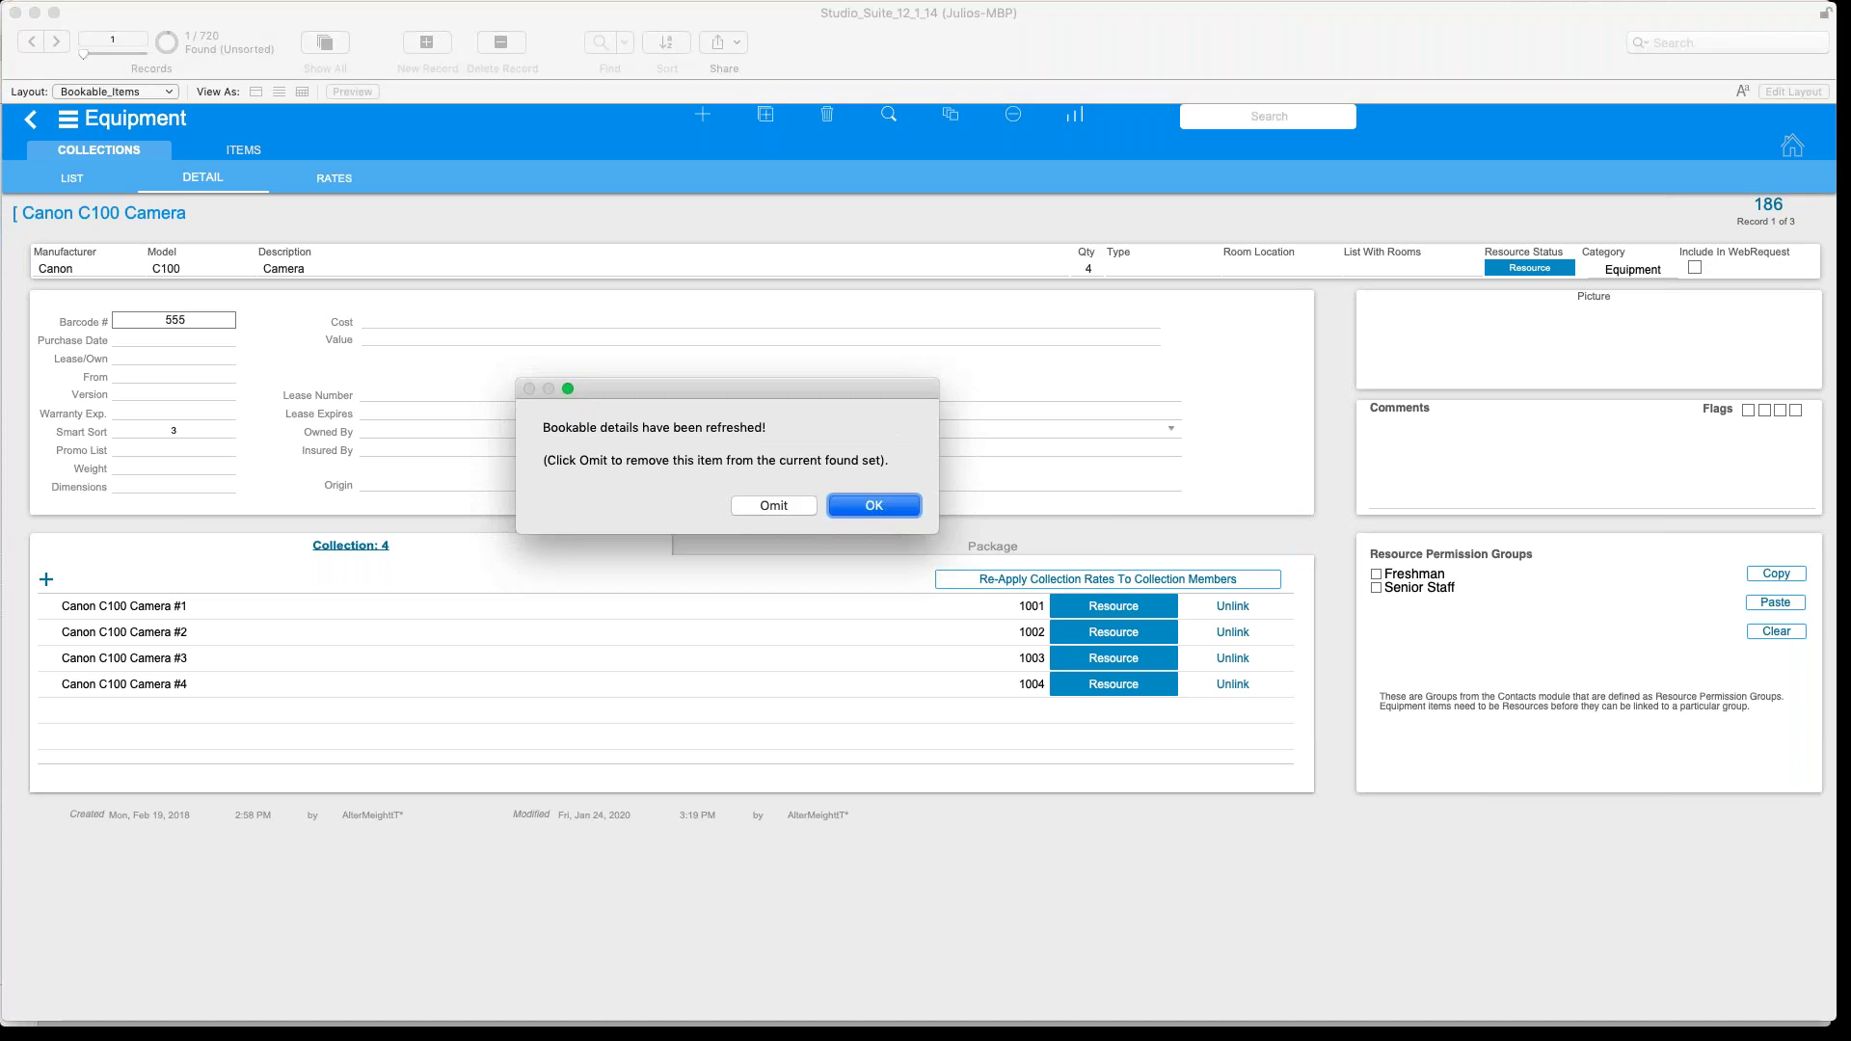
{"action": "key", "text": "Return"}
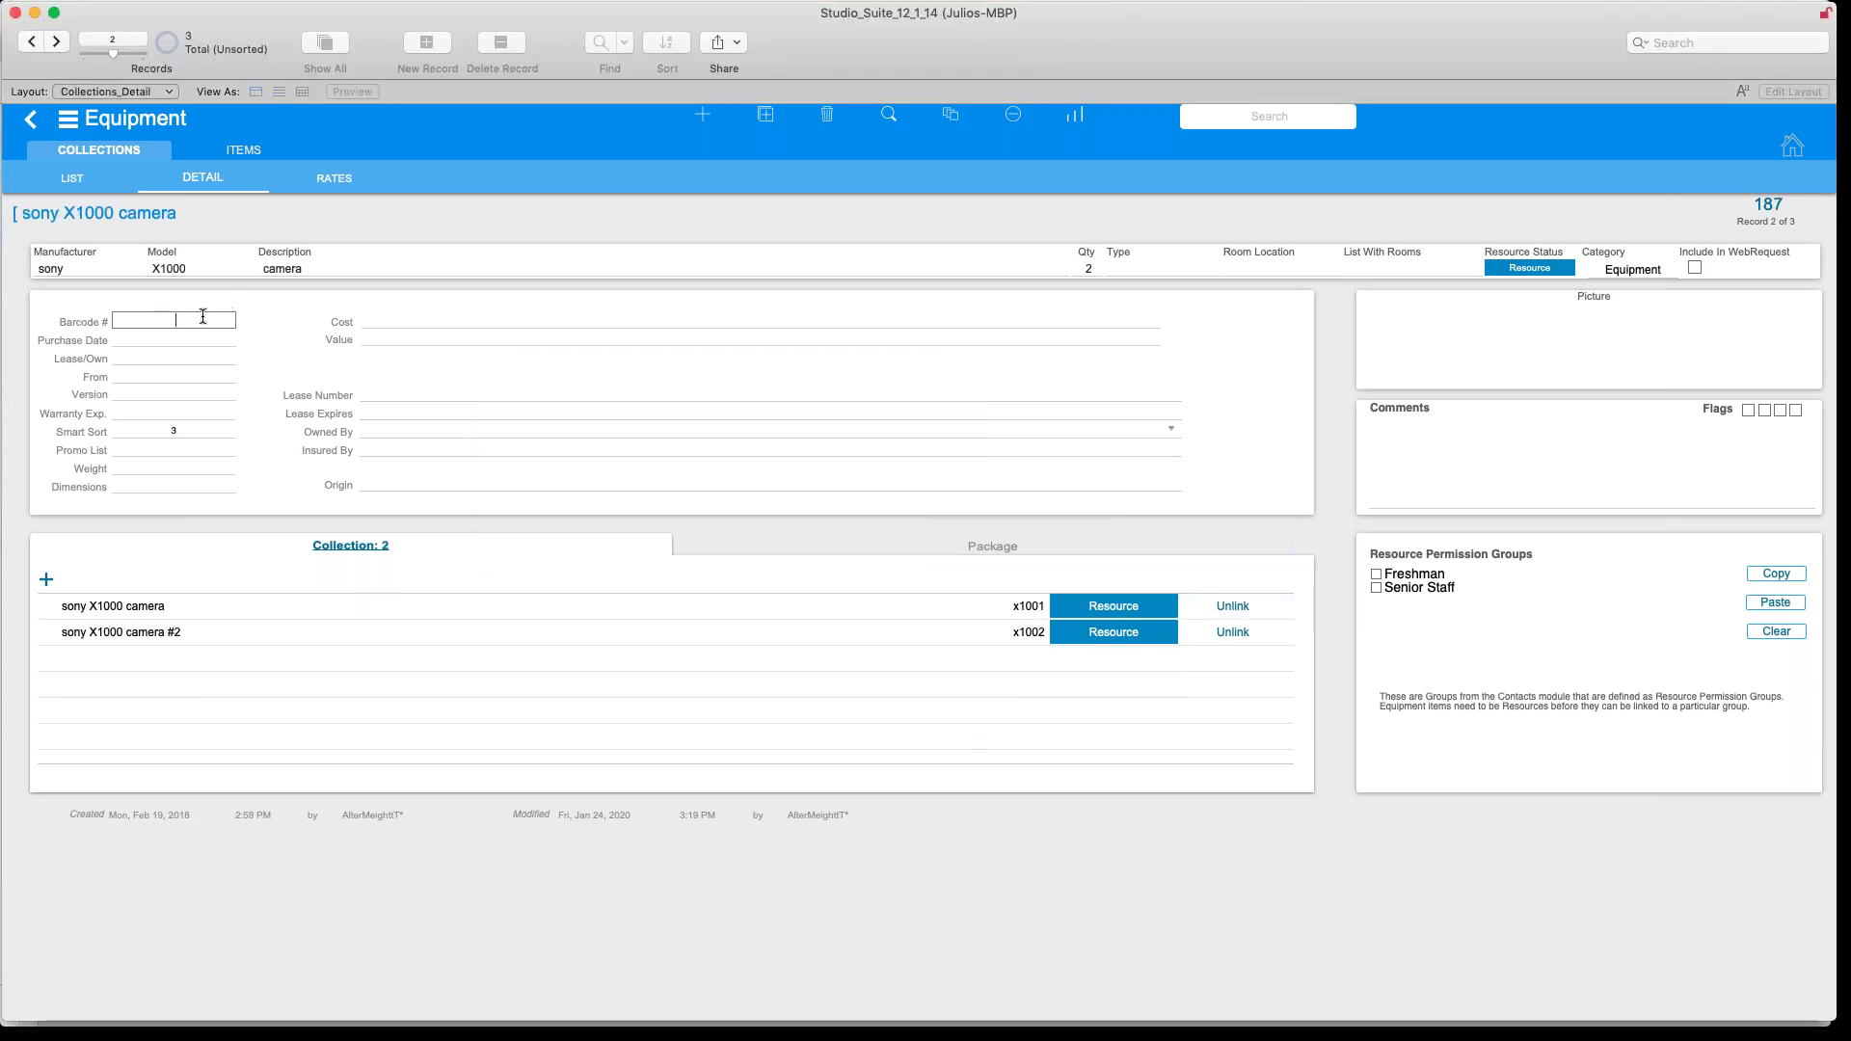
Set the sony X1000 camera collection's barcode number to 556
{"action": "type", "text": "556"}
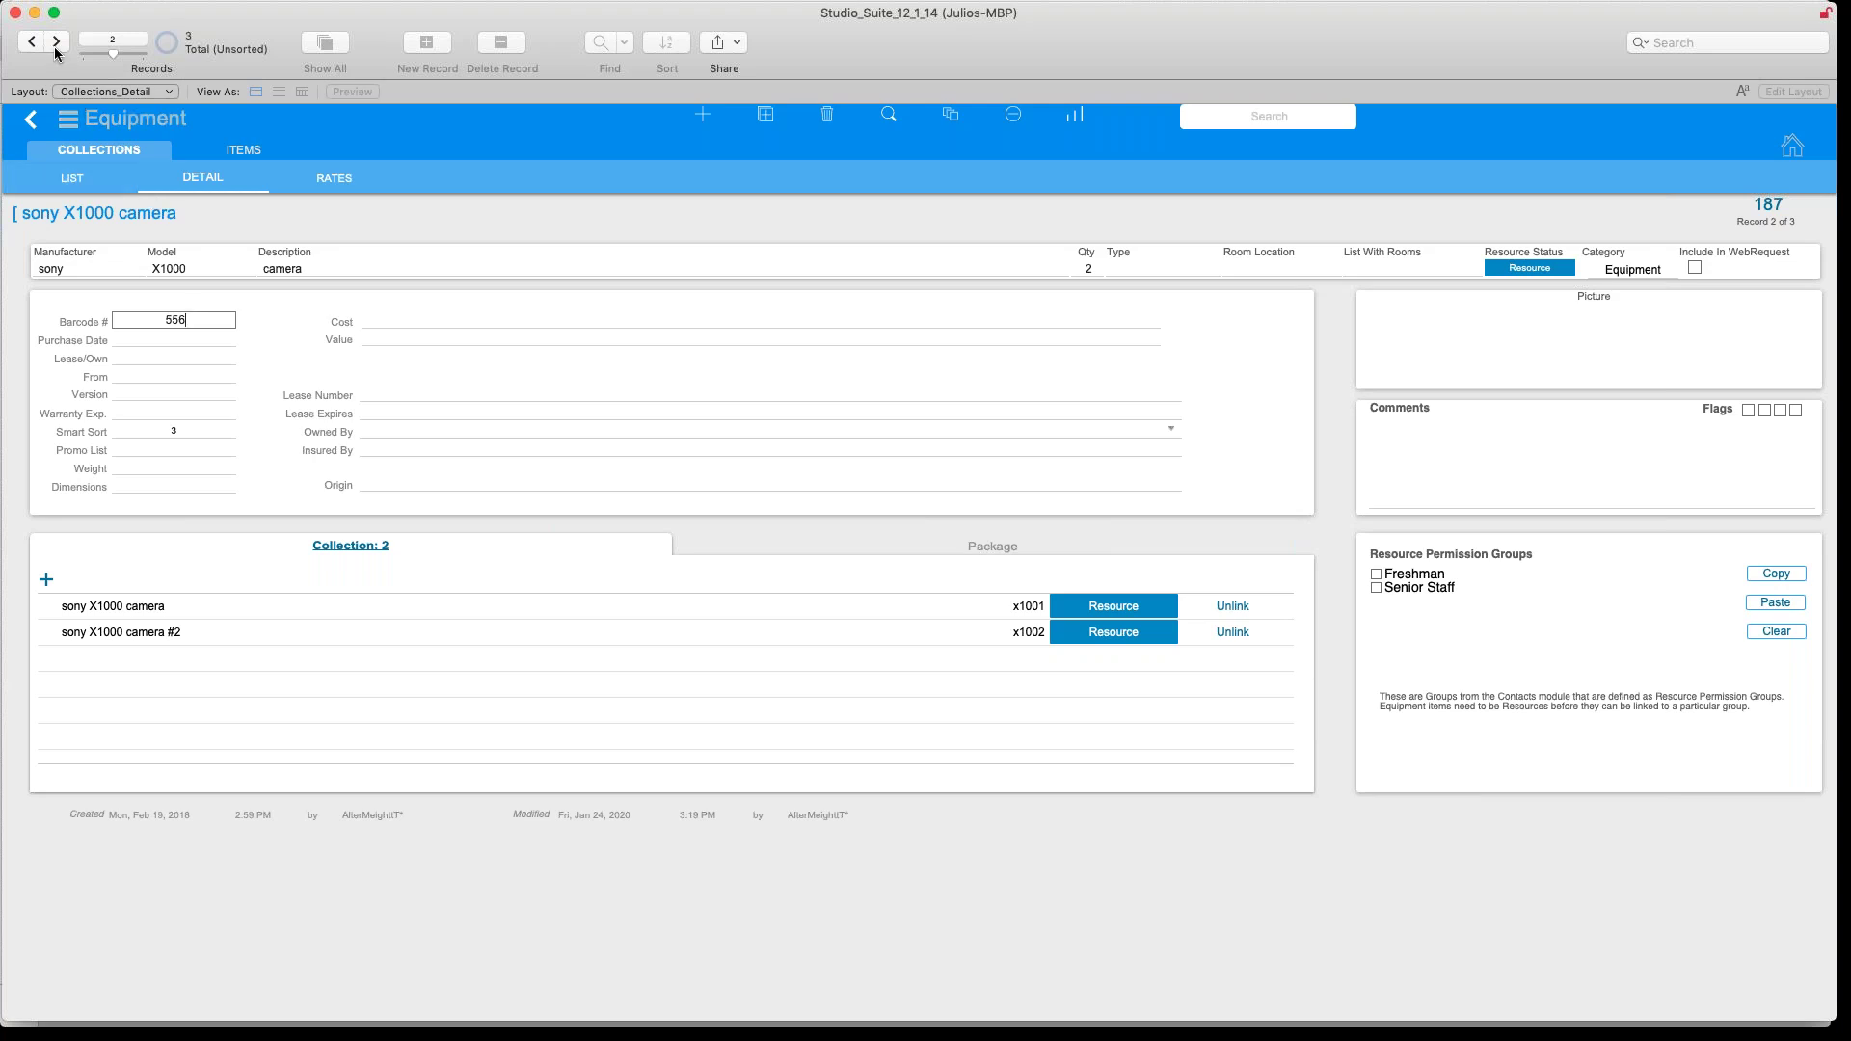
{"action": "left_click", "coordinate": [55, 53]}
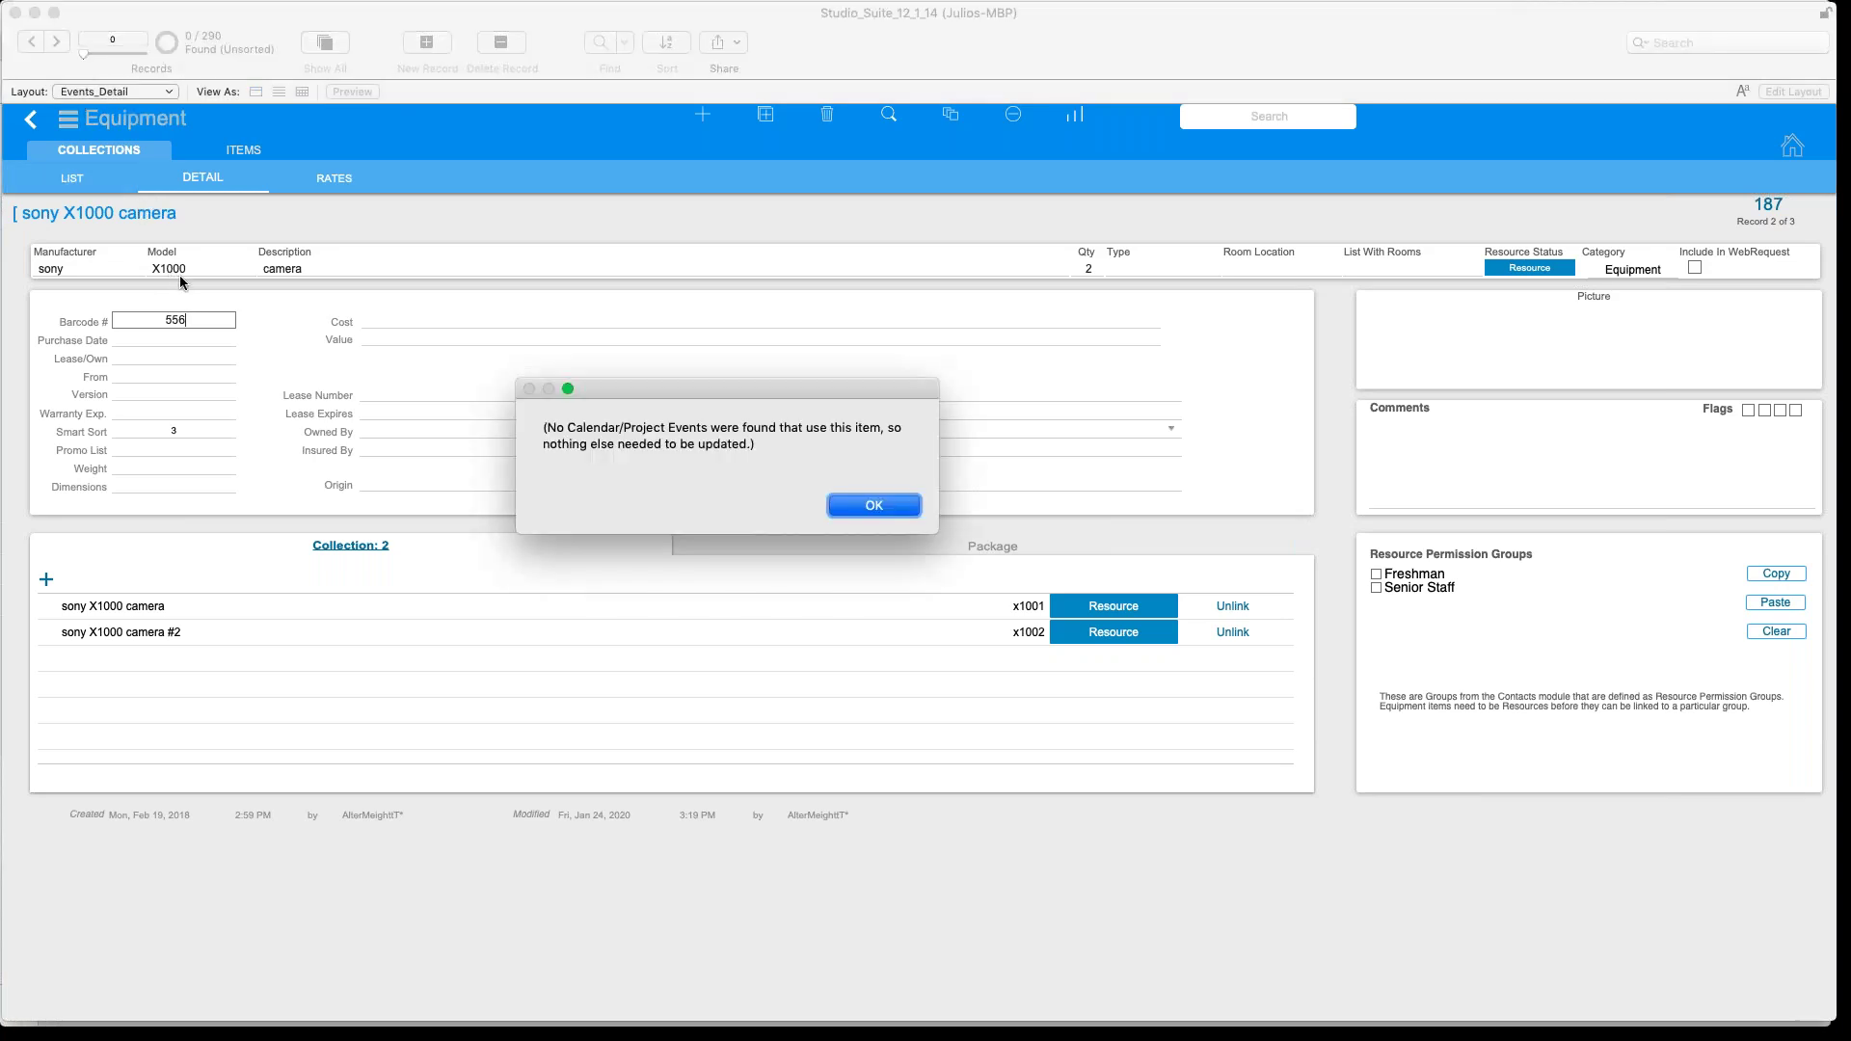
{"action": "key", "text": "Return"}
{"action": "key", "text": "Return"}
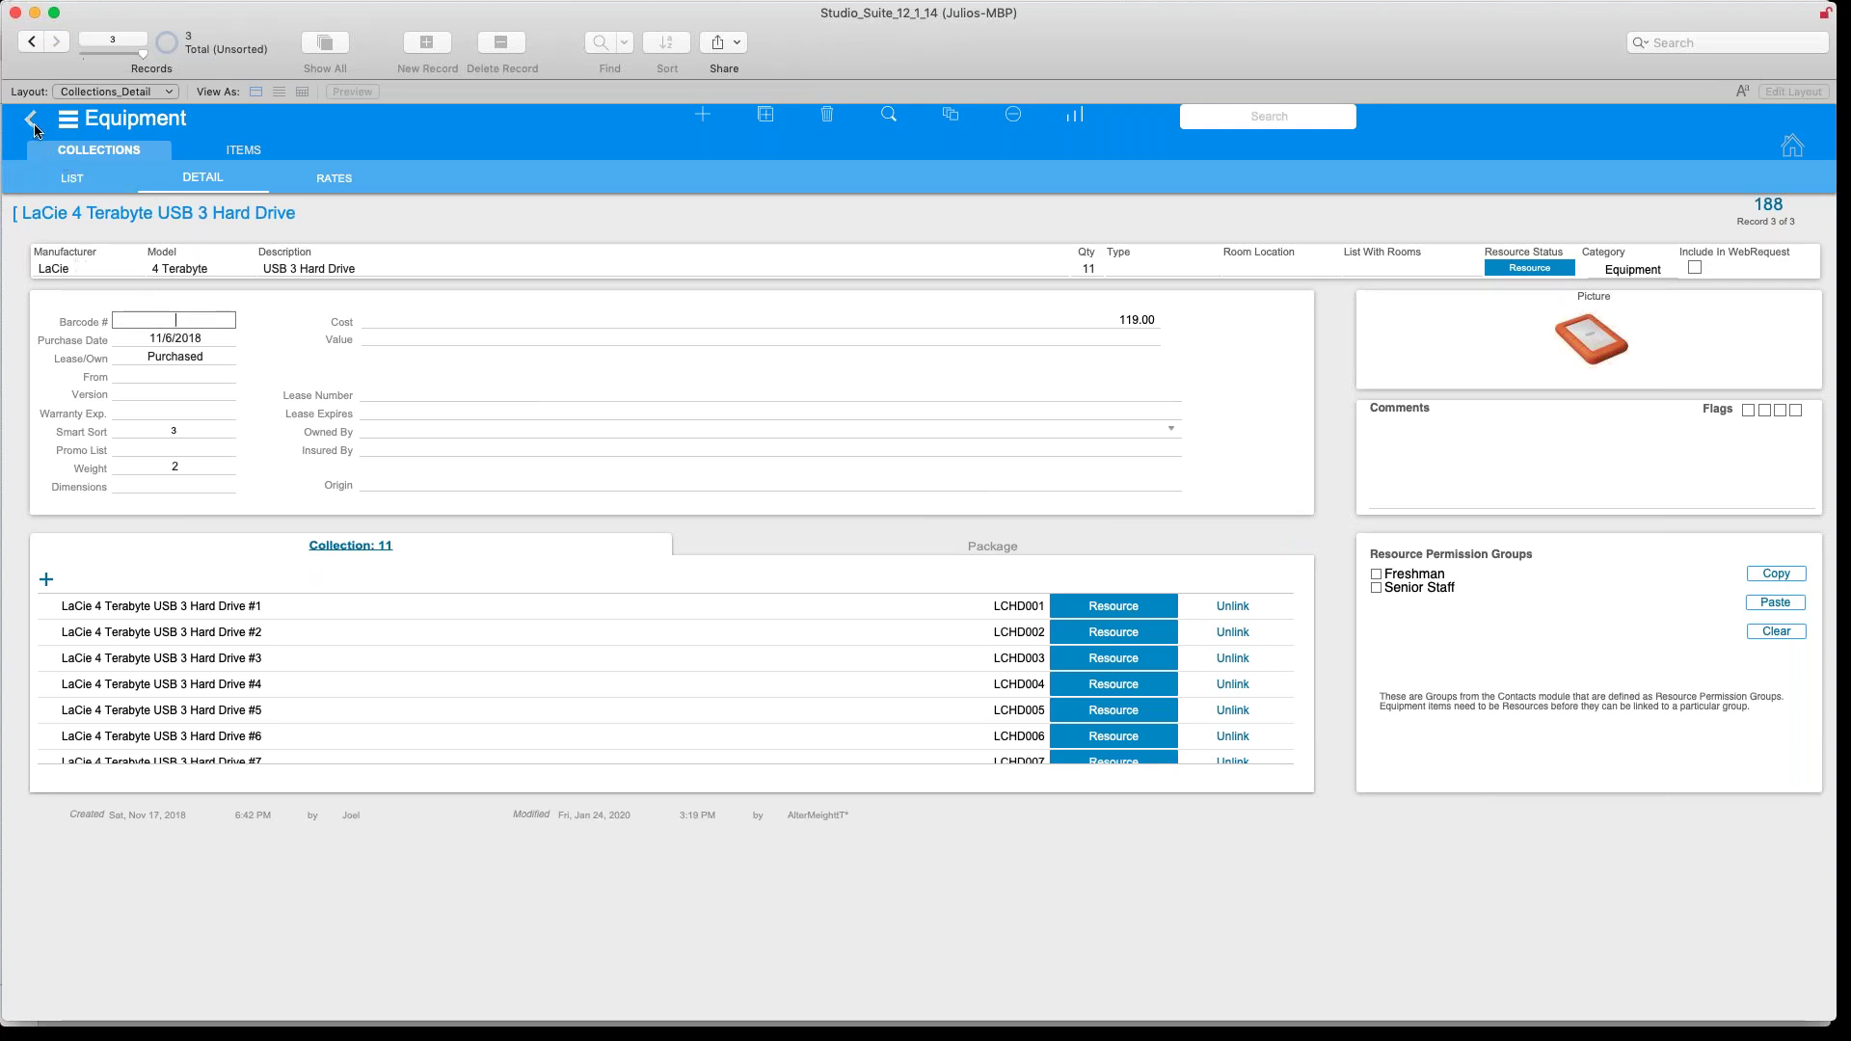
Compare the Canon and sony collections' barcode numbers and examine the Canon C100 Camera collection's members
{"action": "left_click", "coordinate": [32, 43]}
{"action": "left_click", "coordinate": [31, 43]}
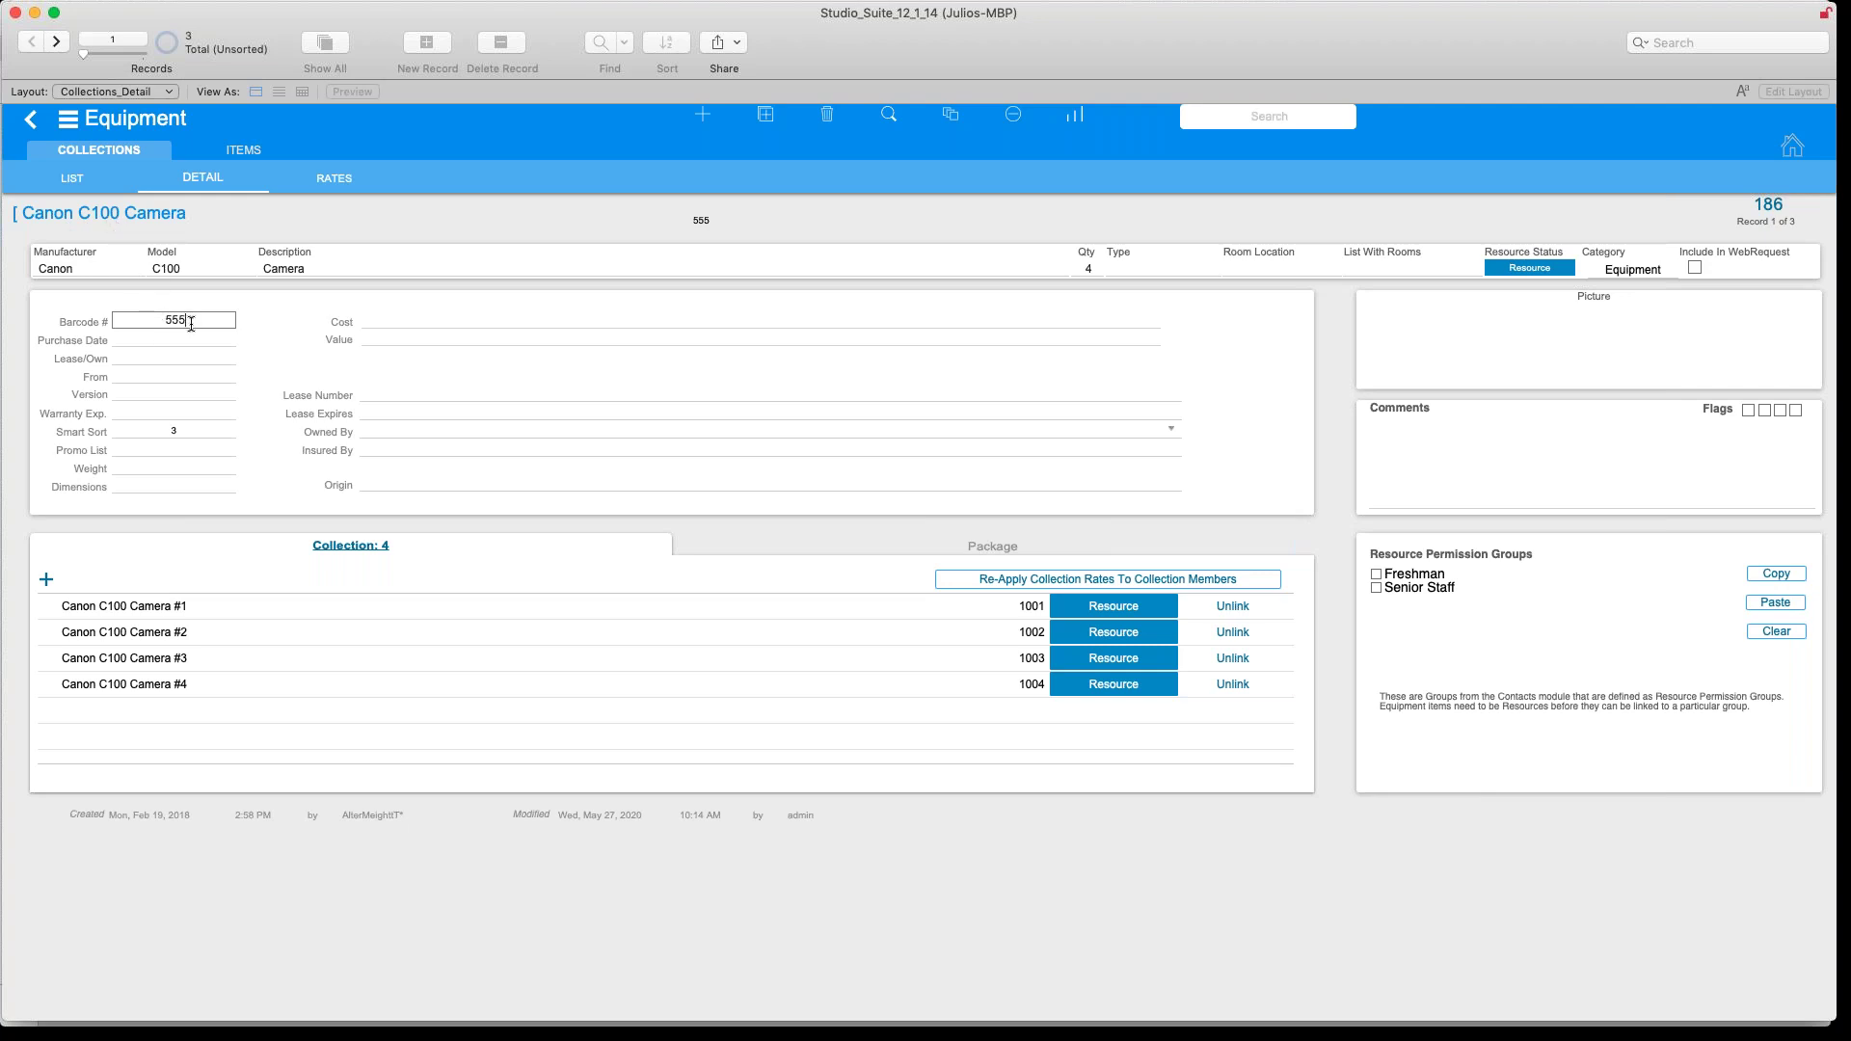
{"action": "left_click", "coordinate": [57, 43]}
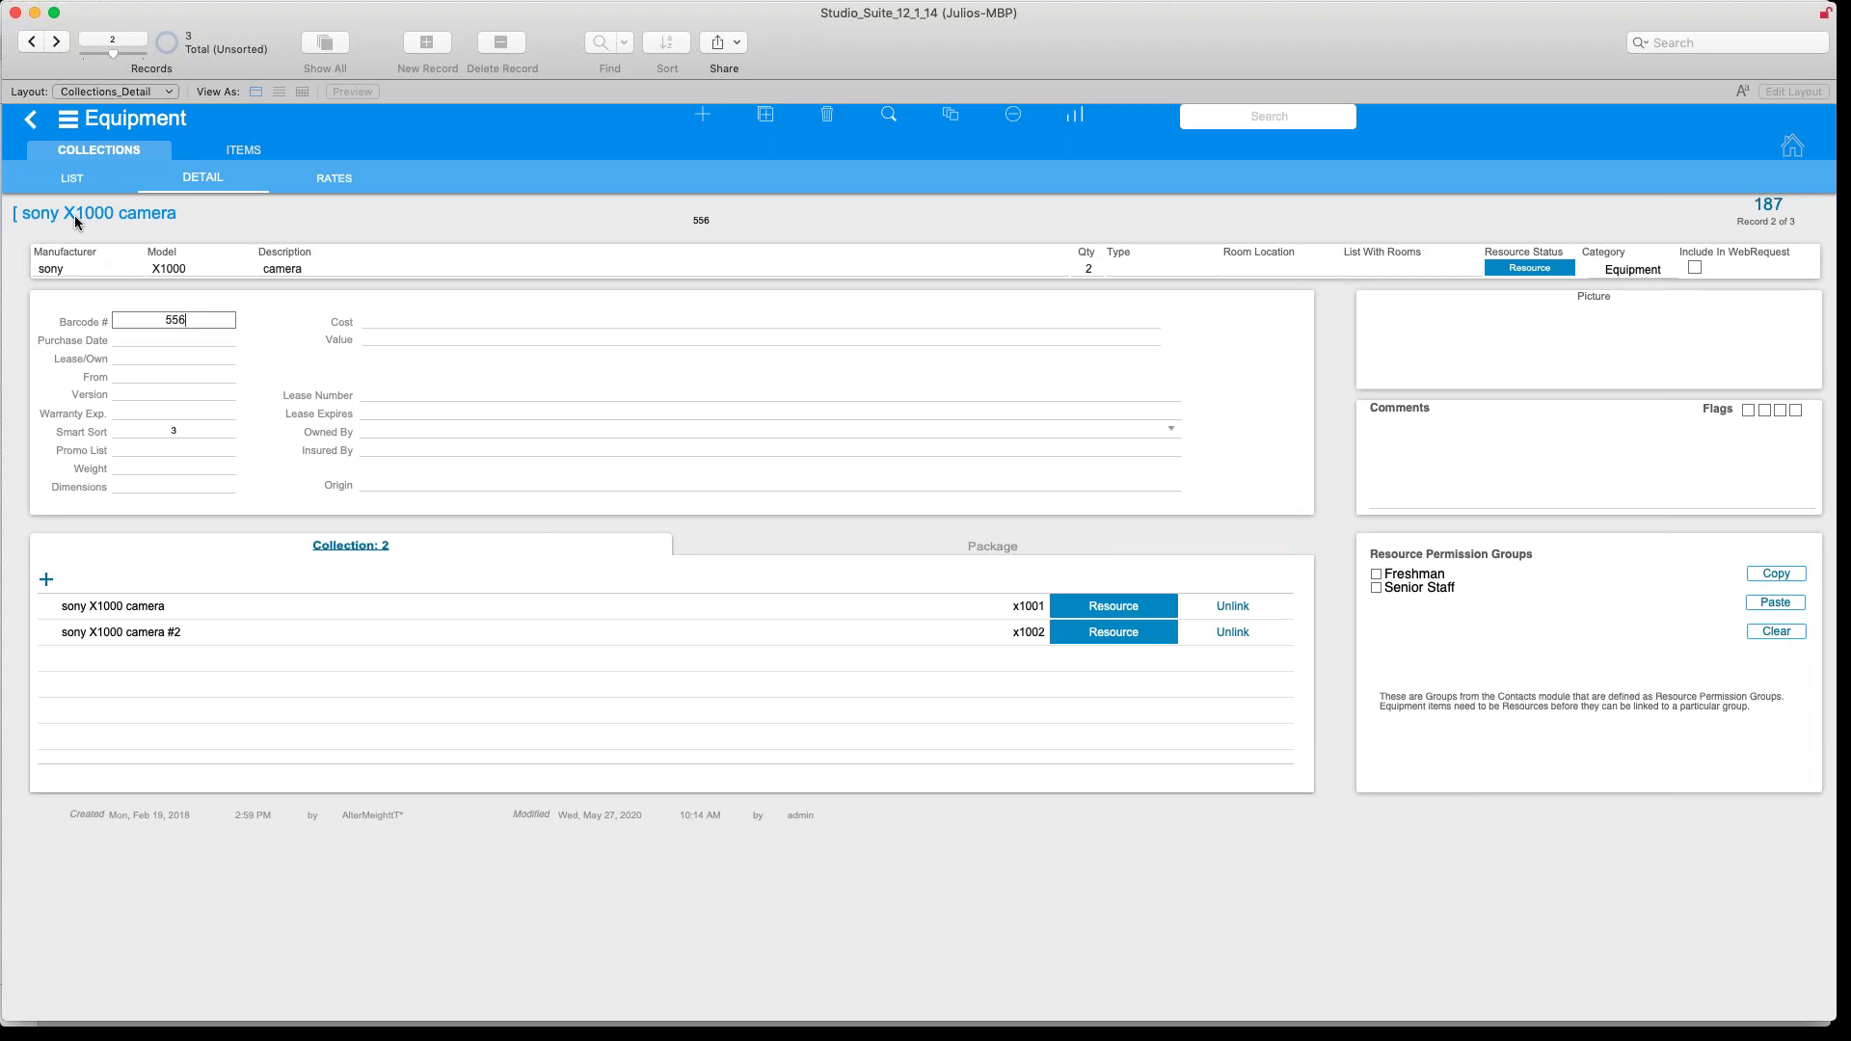
{"action": "left_click", "coordinate": [33, 43]}
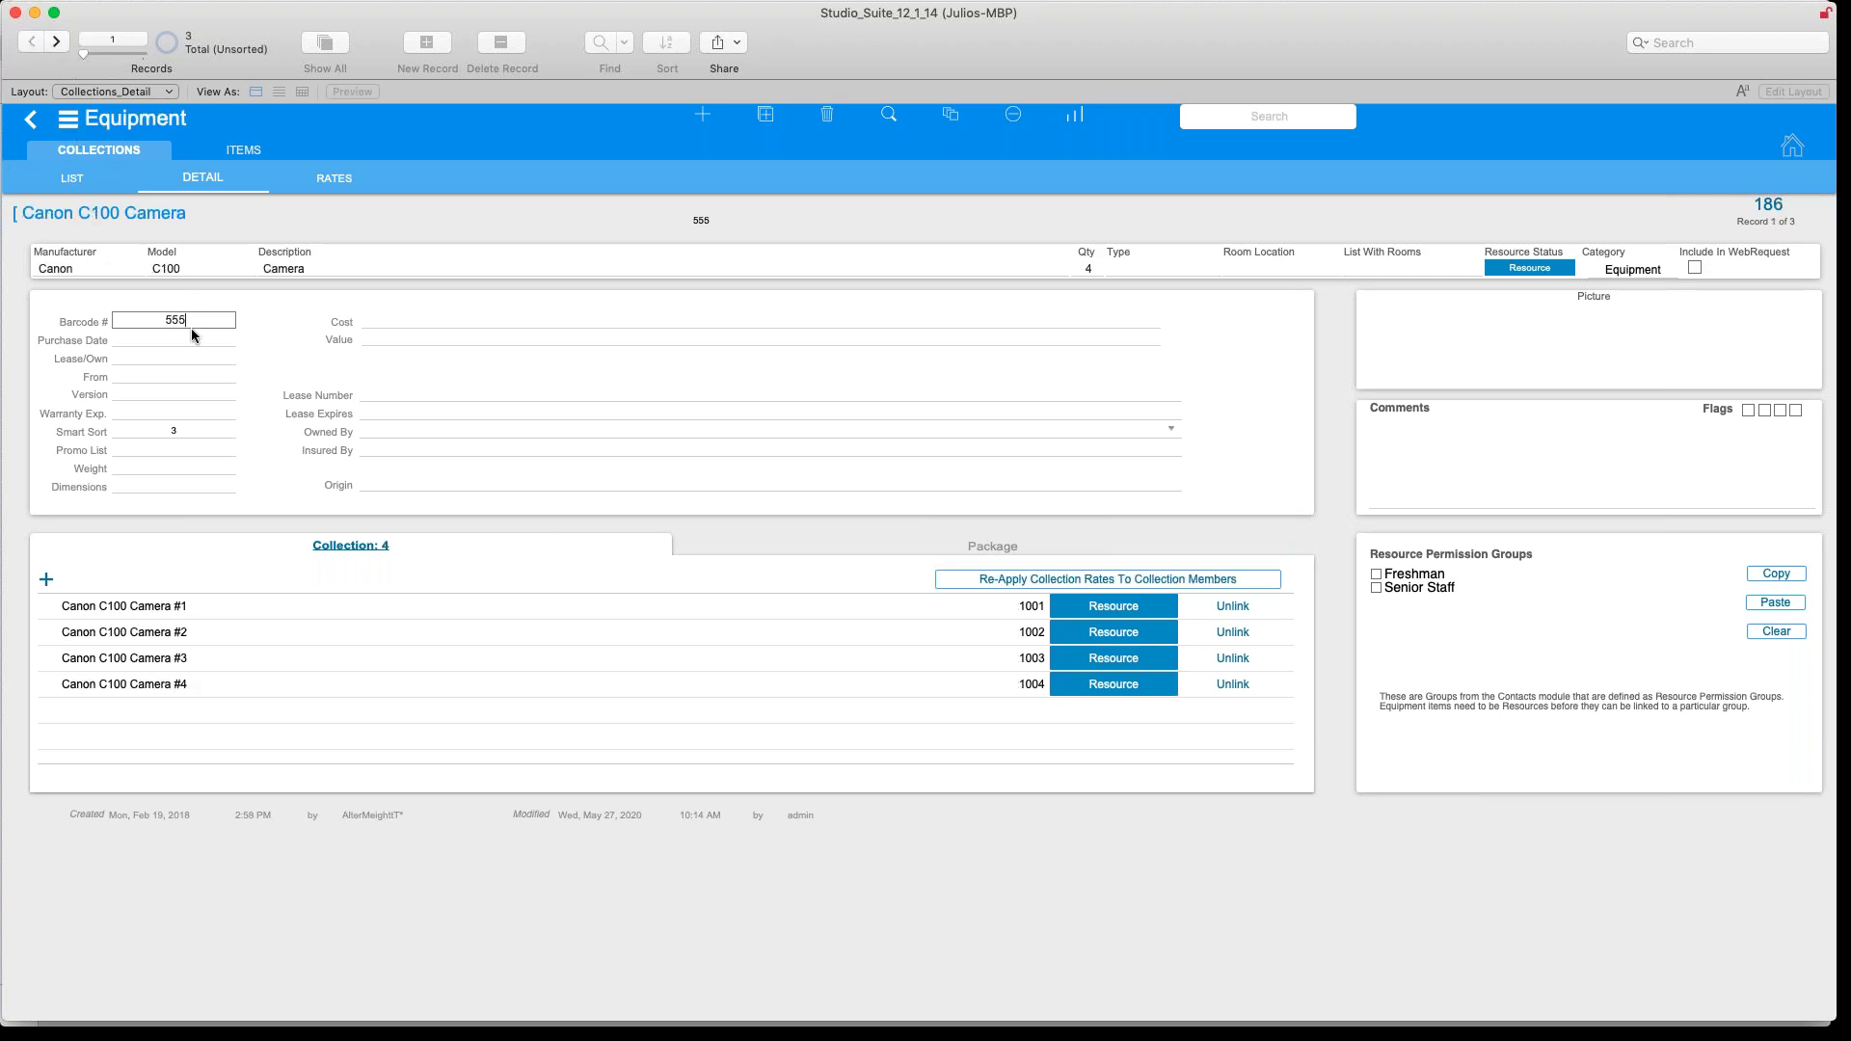
{"action": "left_click", "coordinate": [129, 611]}
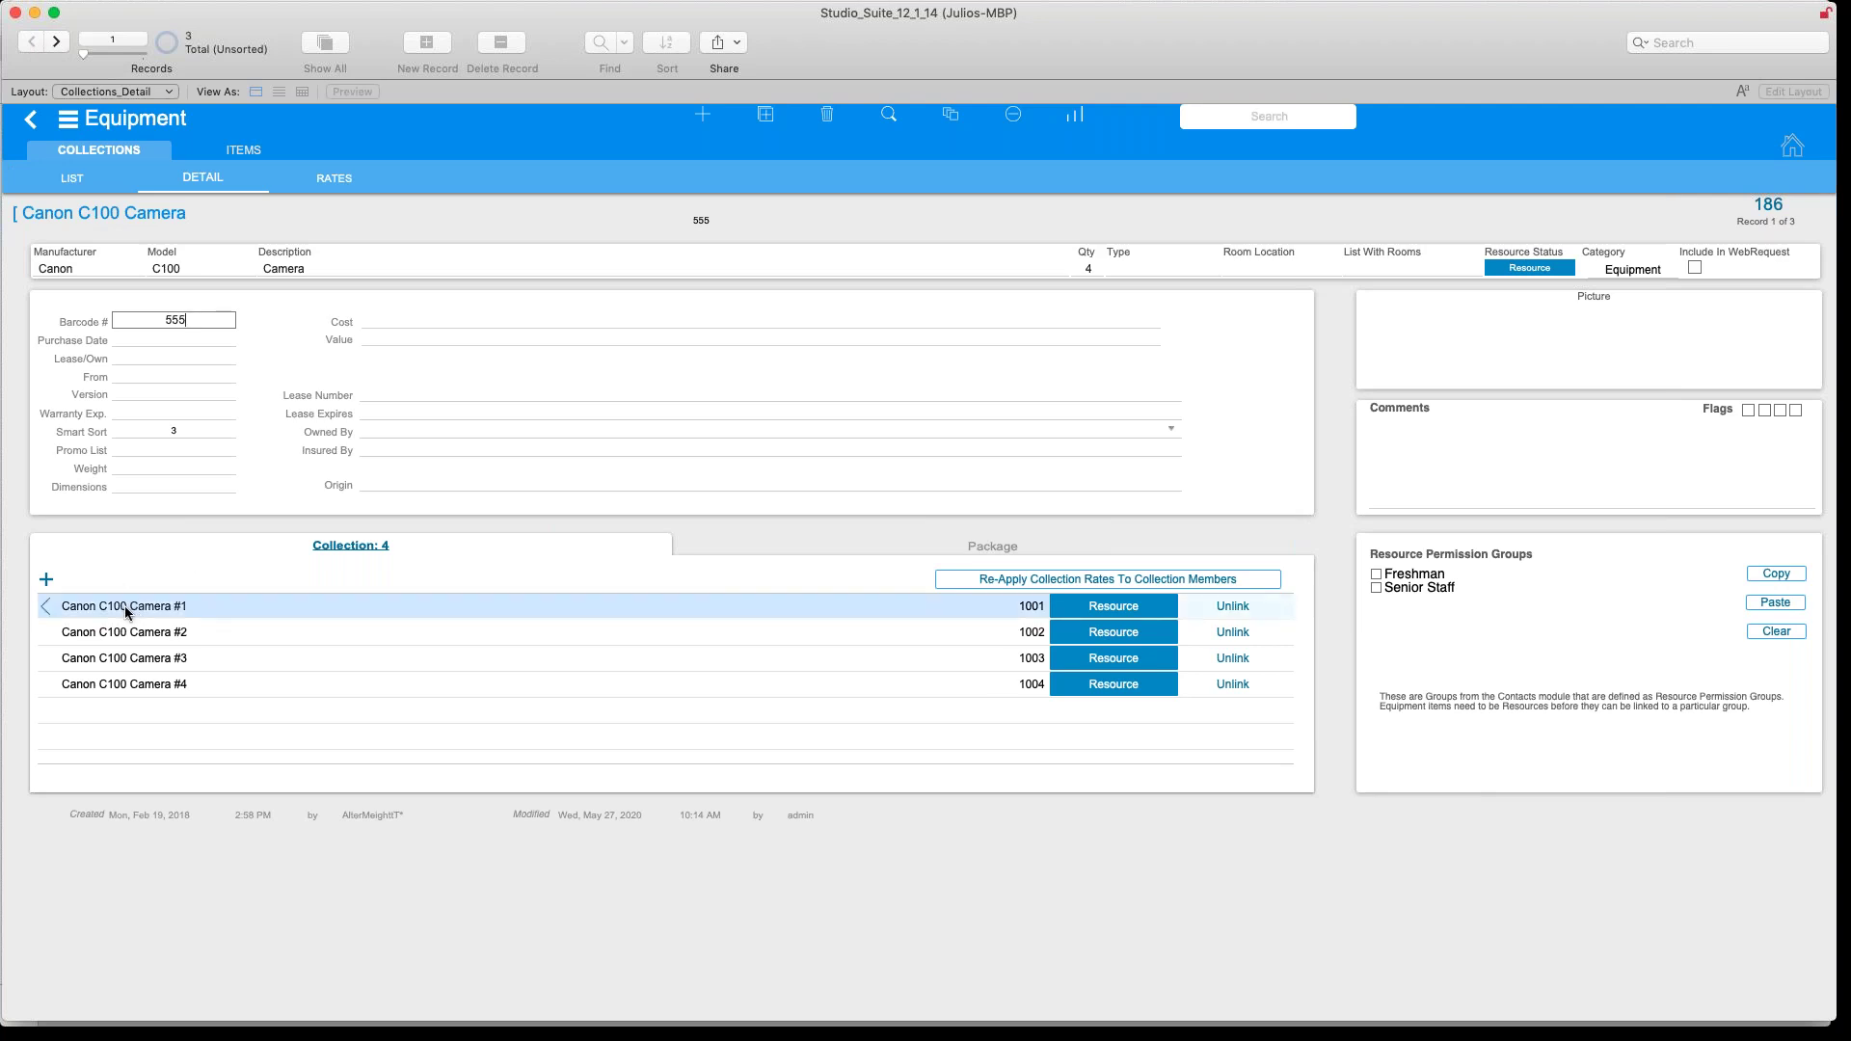
{"action": "left_click", "coordinate": [146, 744]}
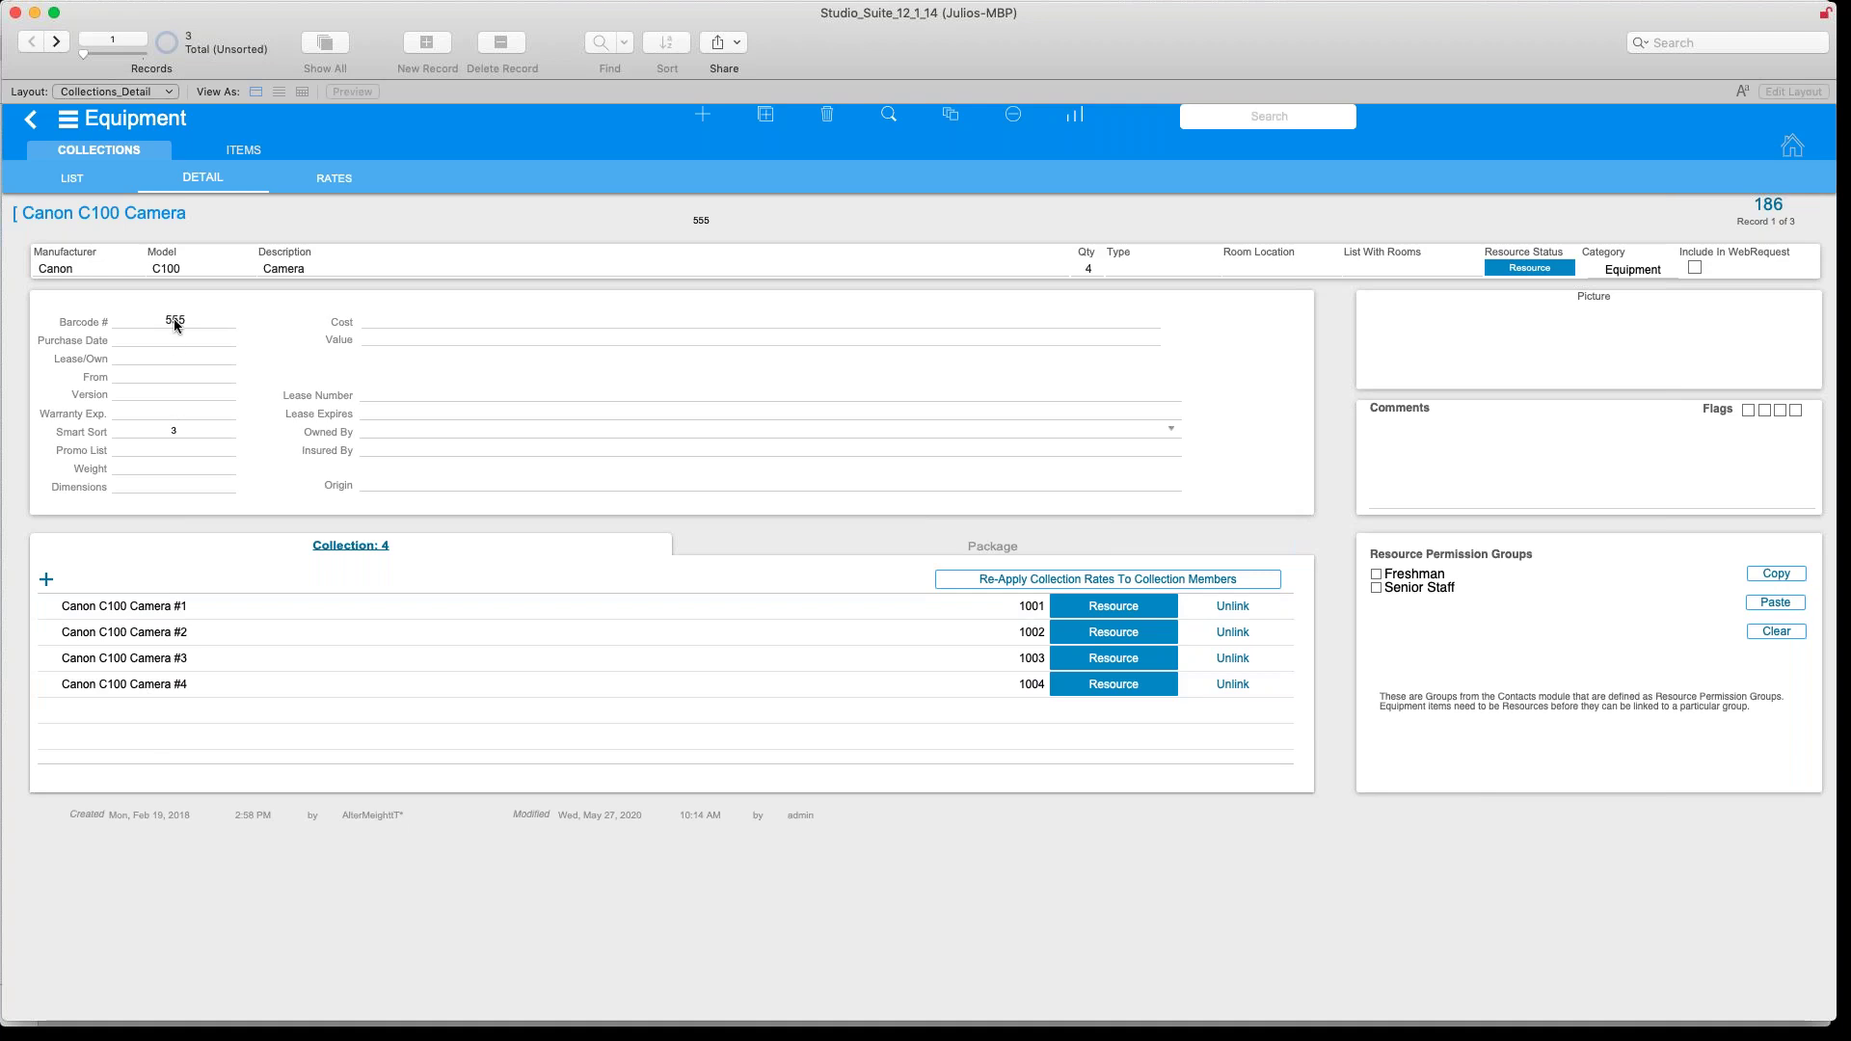
{"action": "left_click", "coordinate": [193, 633]}
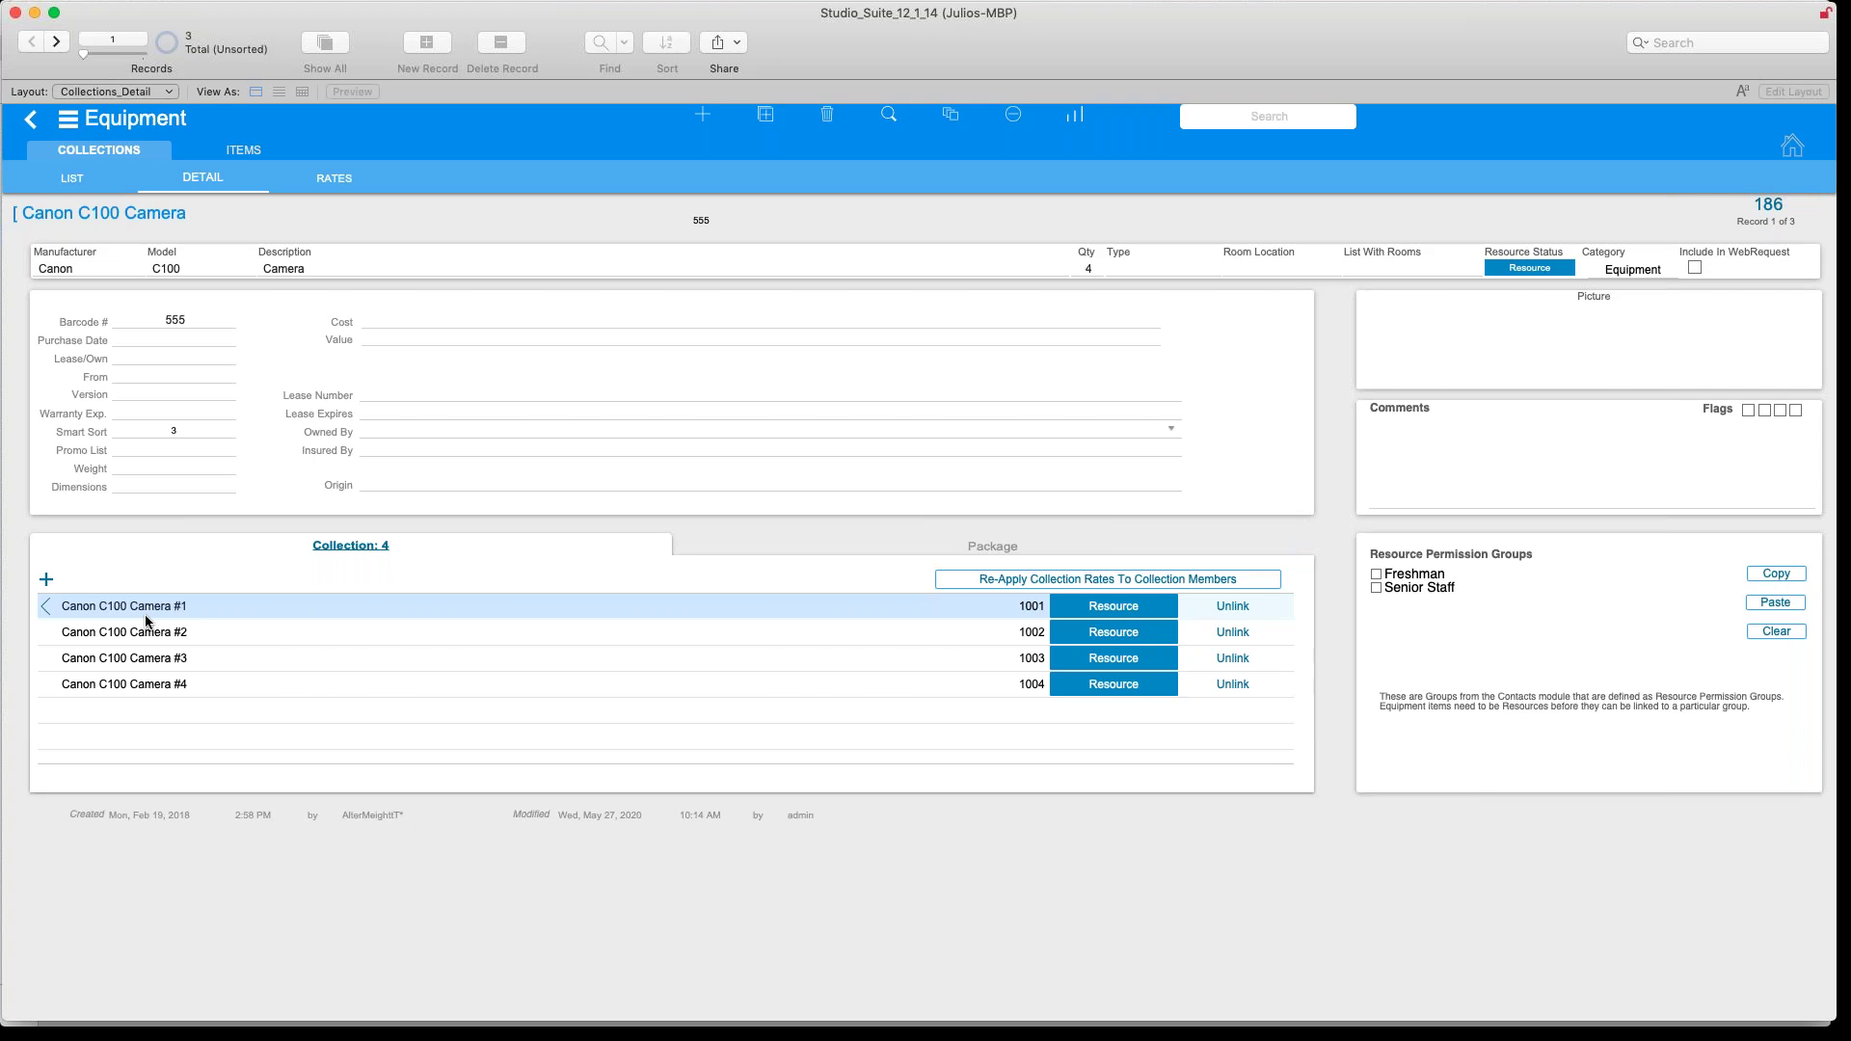
Add 5 more items to the Canon C100 Camera collection and tag them as Resources
{"action": "left_click", "coordinate": [48, 579]}
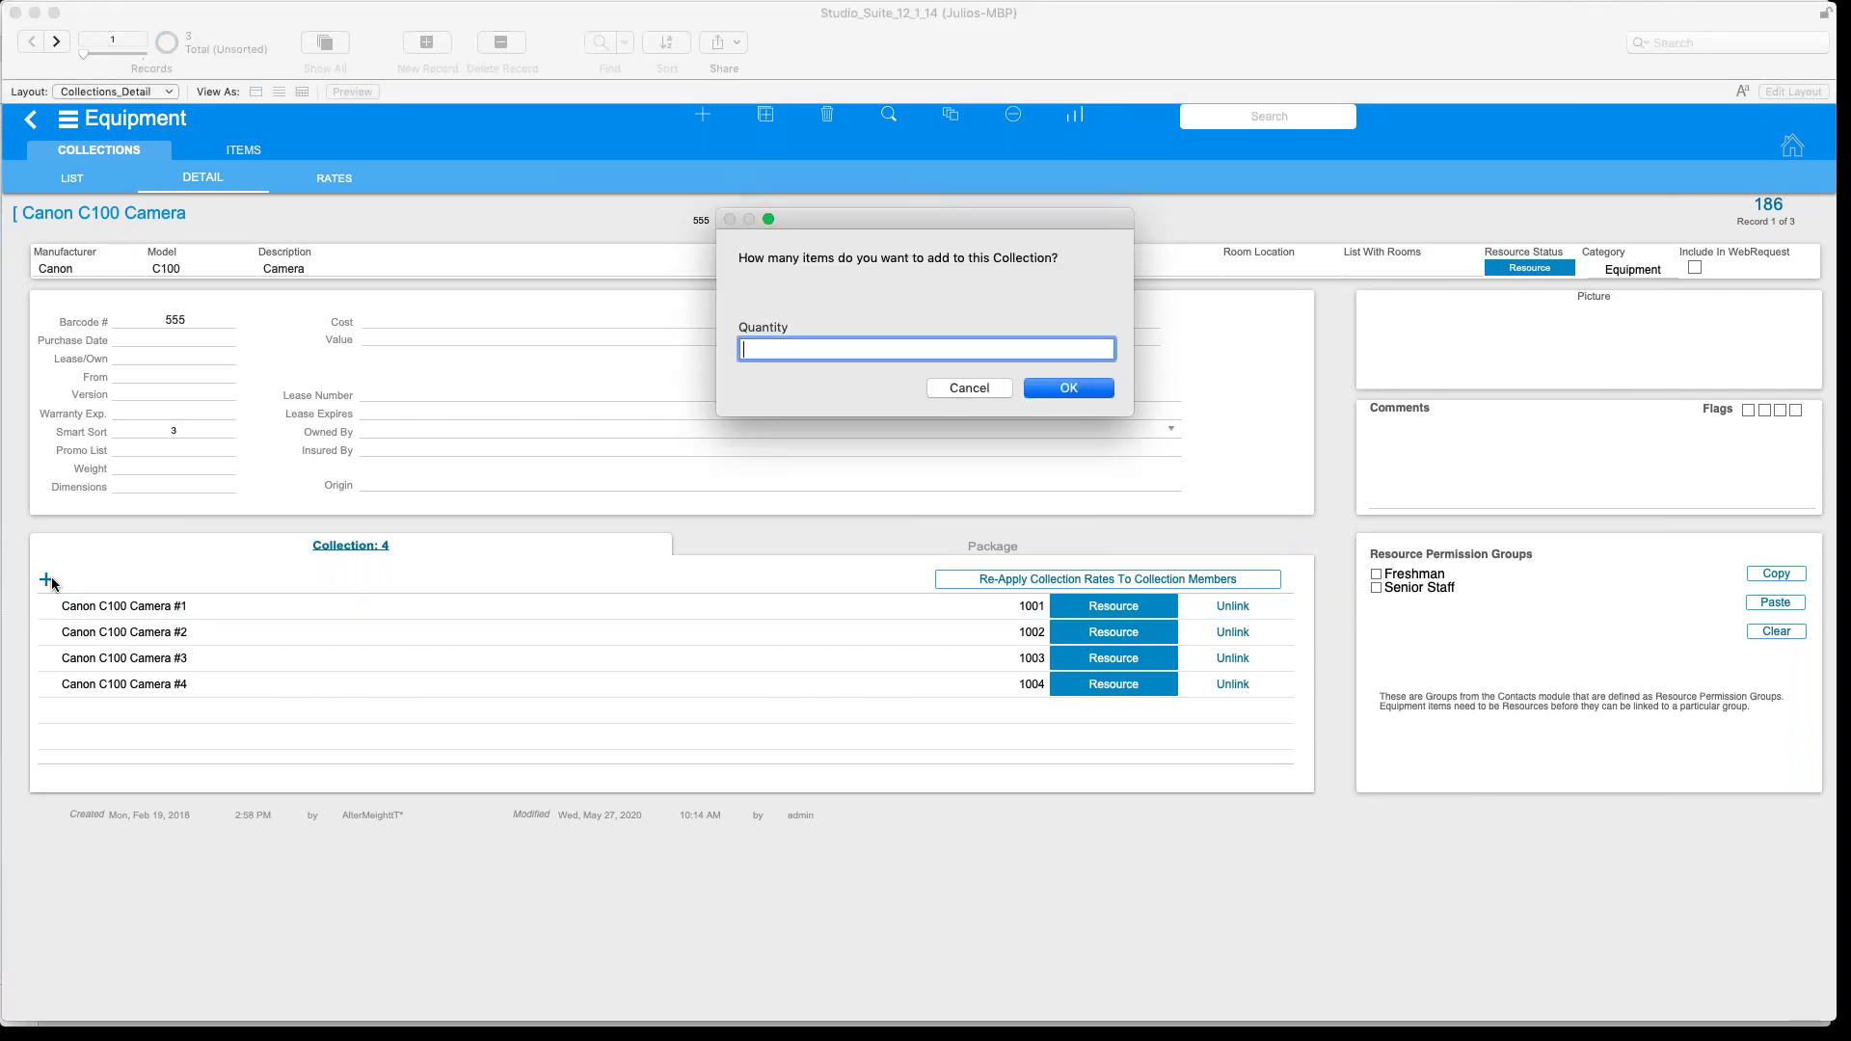
{"action": "type", "text": "1"}
{"action": "key", "text": "Return"}
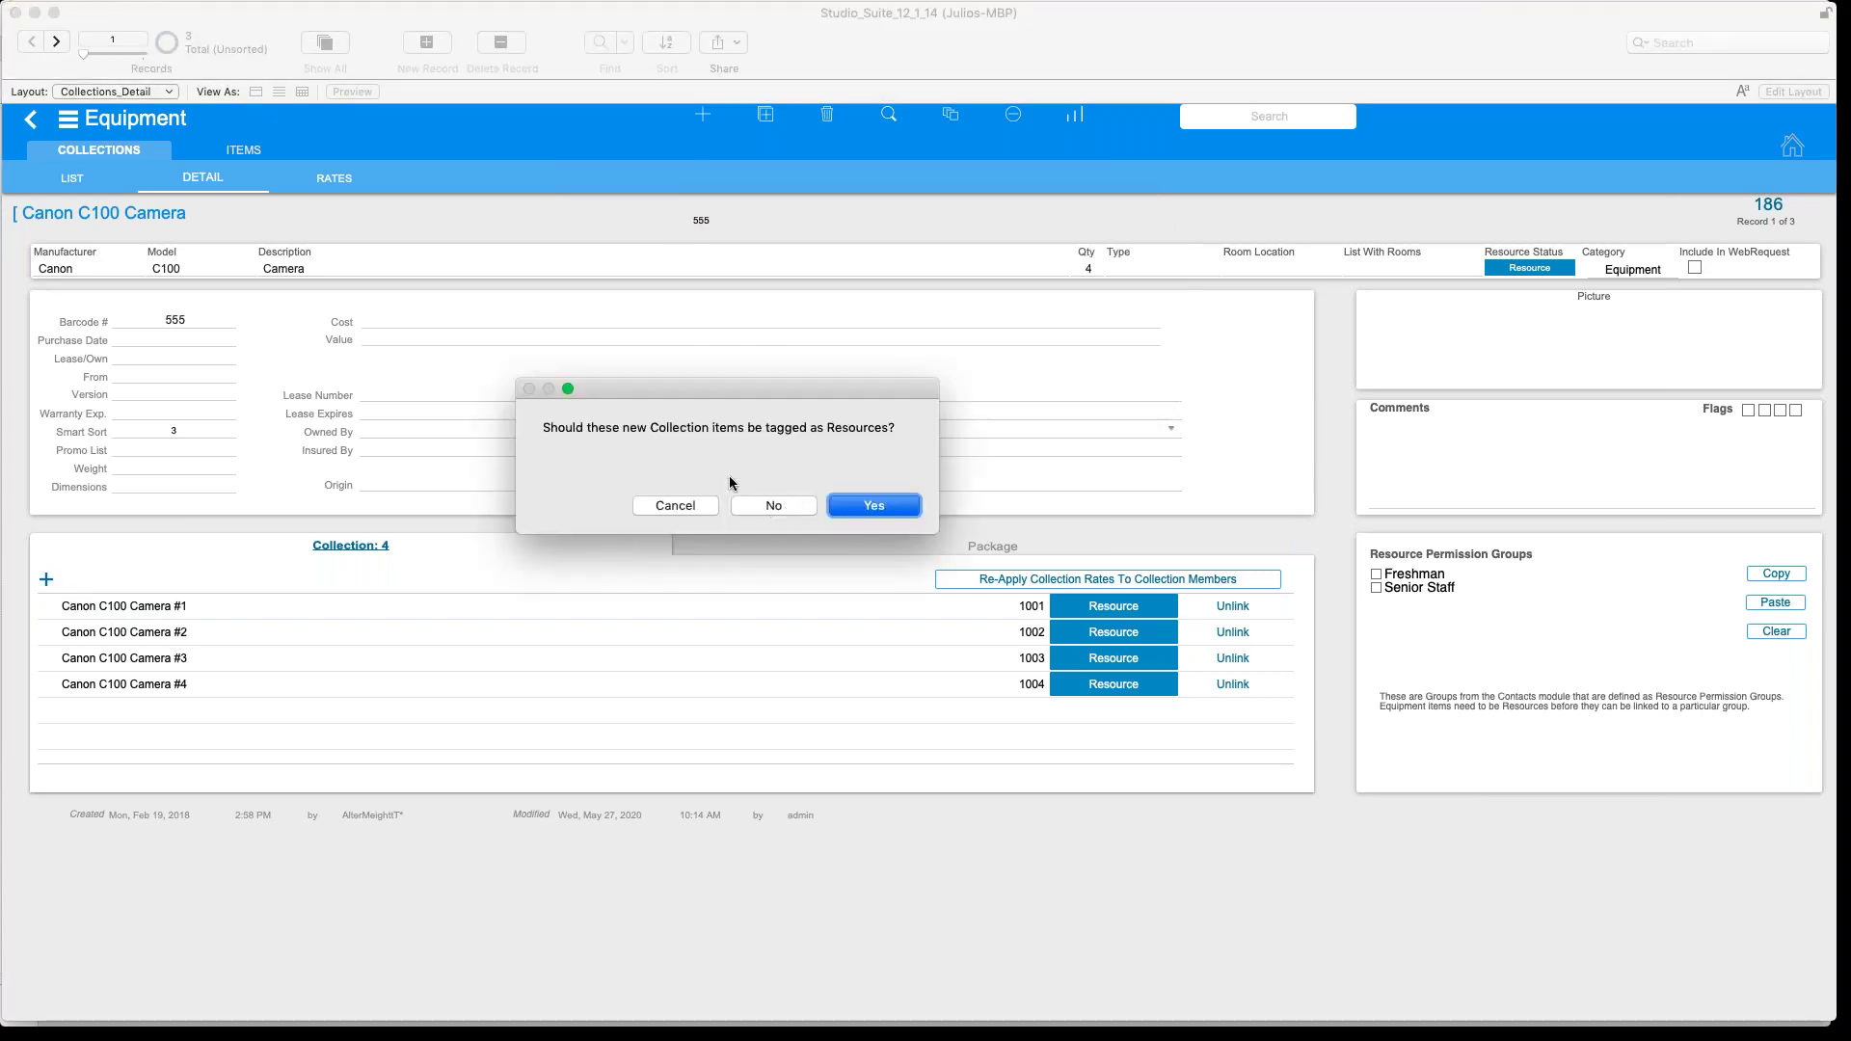
{"action": "left_click", "coordinate": [845, 506]}
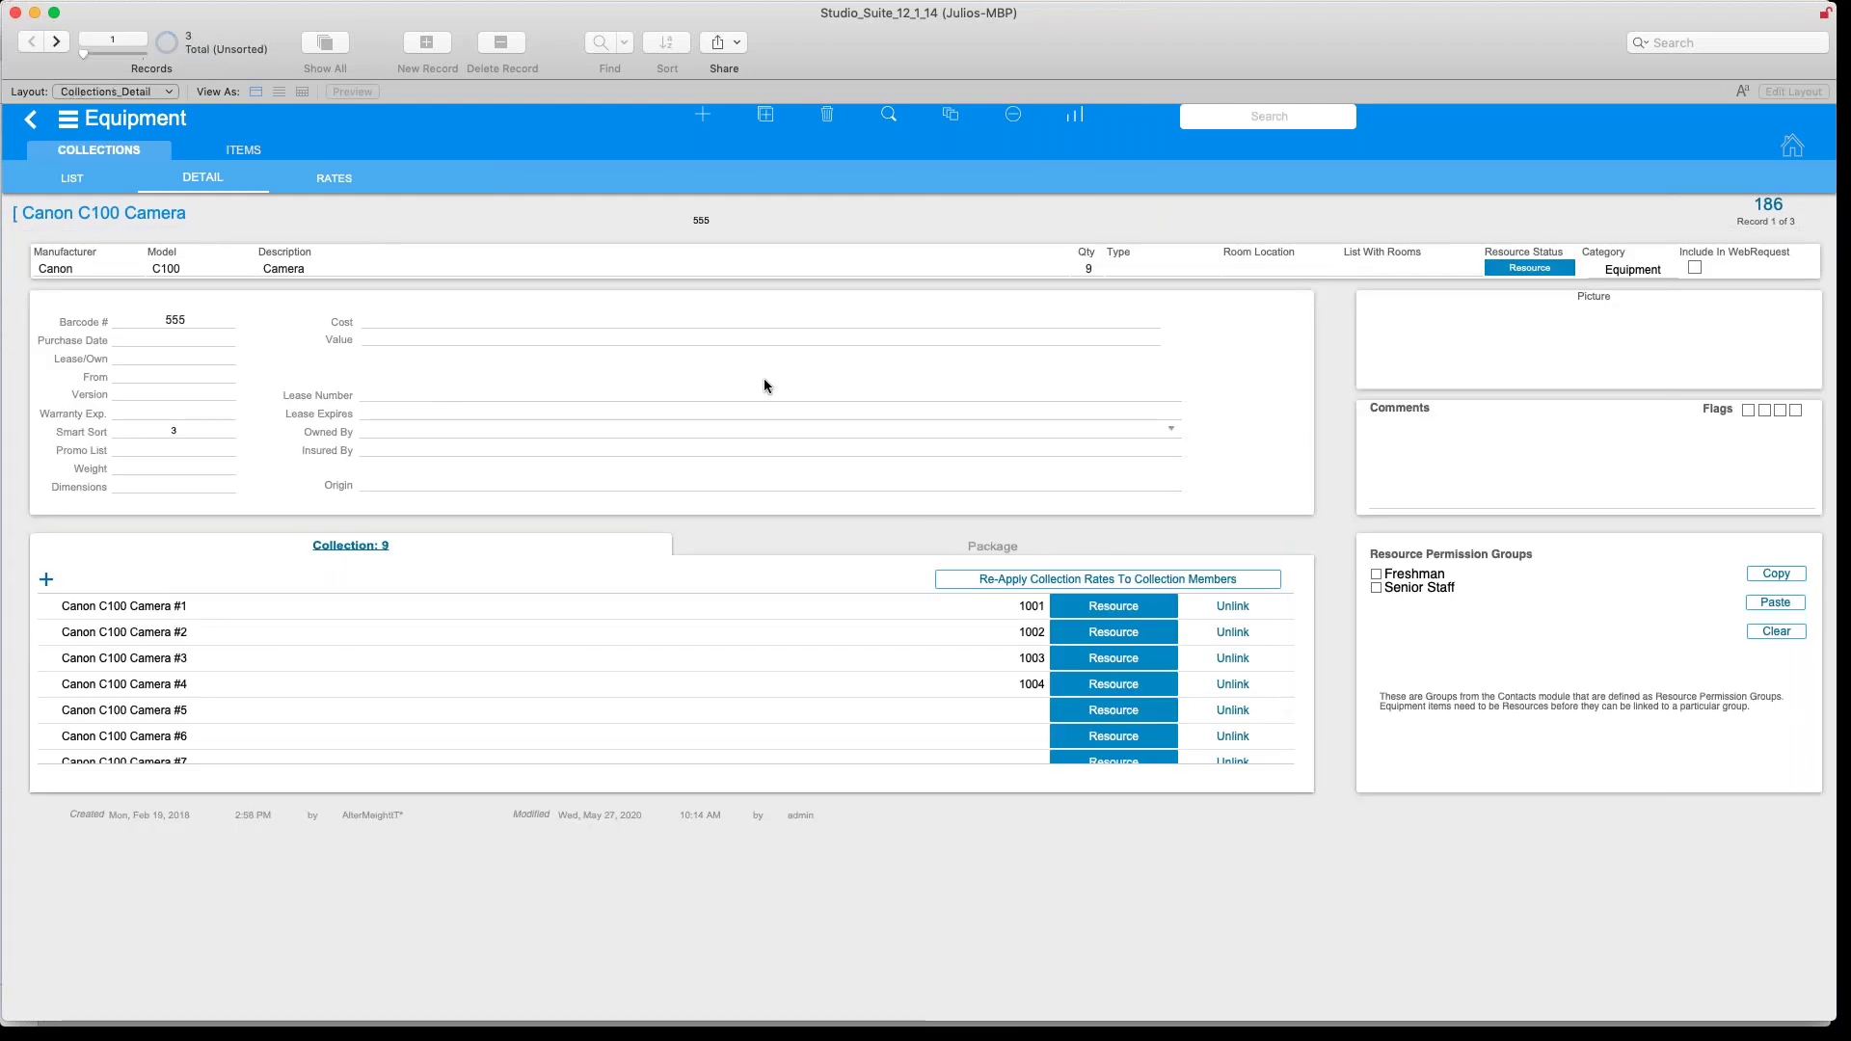
{"action": "scroll", "coordinate": [602, 654], "scroll_direction": "down", "scroll_amount": 2}
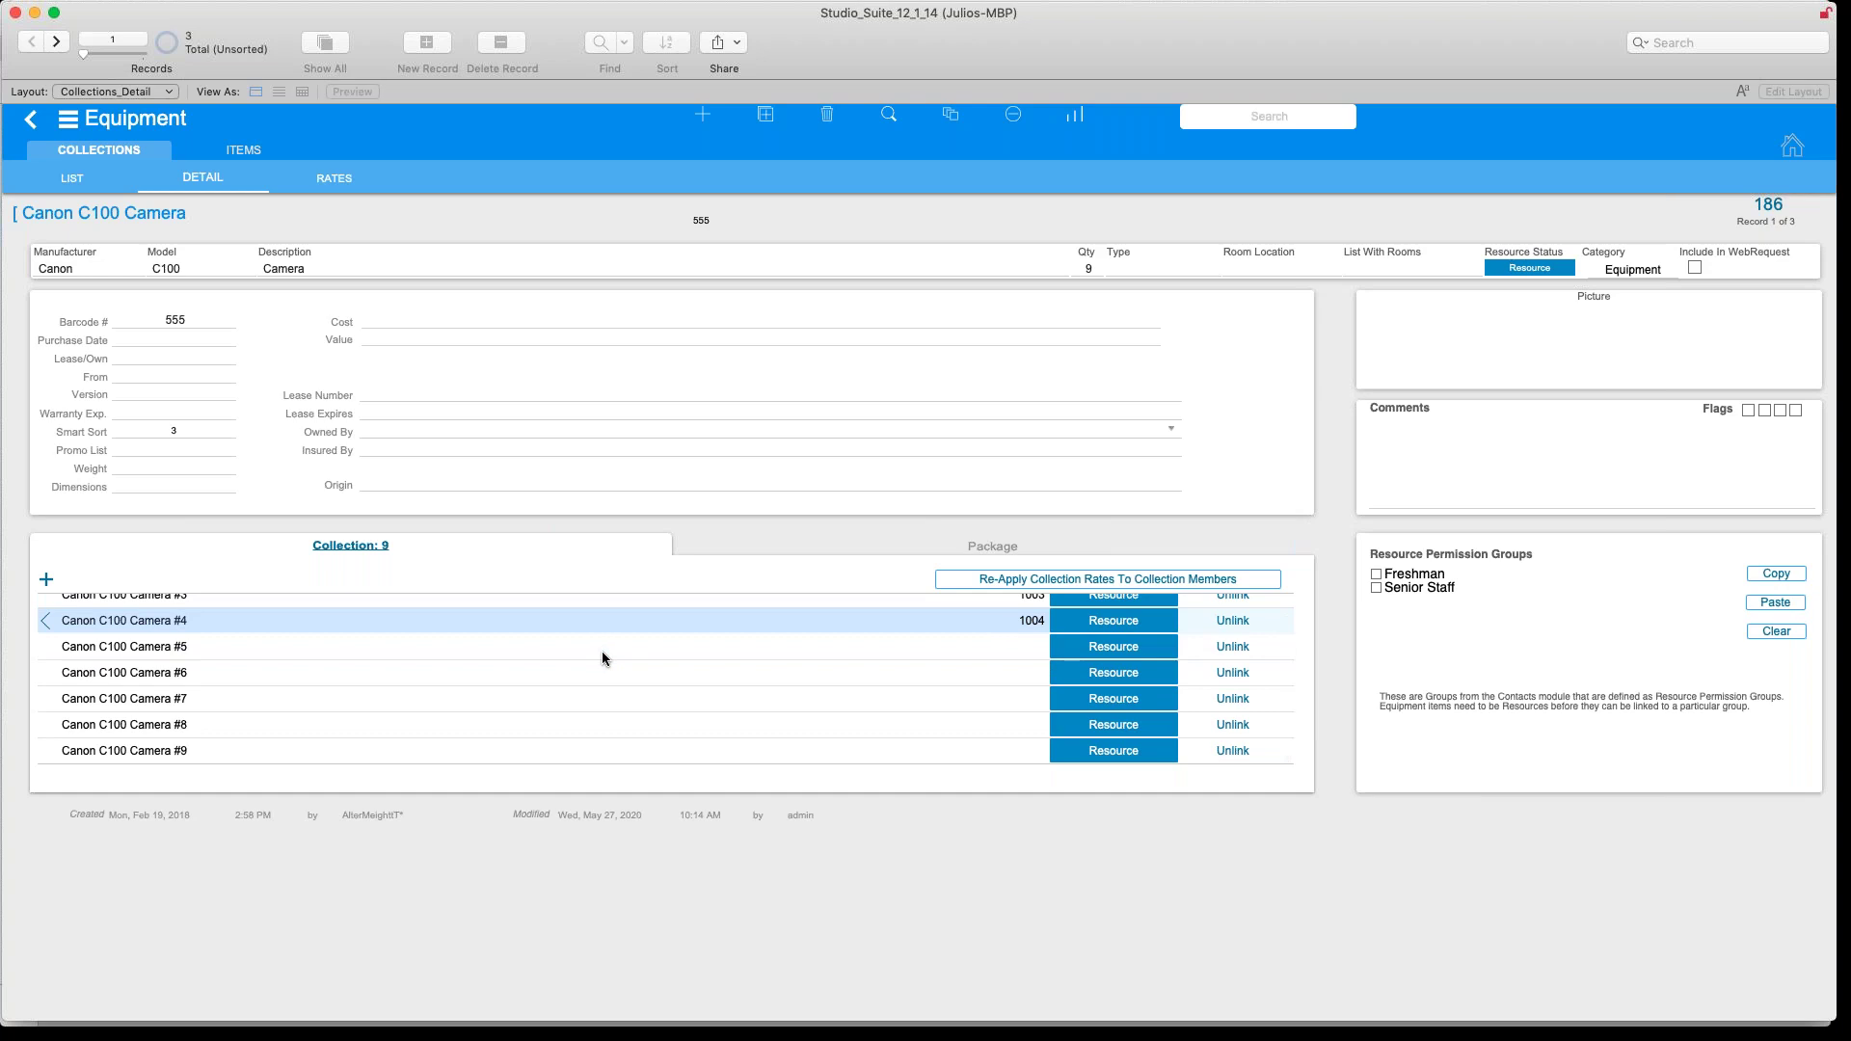
{"action": "scroll", "coordinate": [396, 723], "scroll_direction": "up", "scroll_amount": 3}
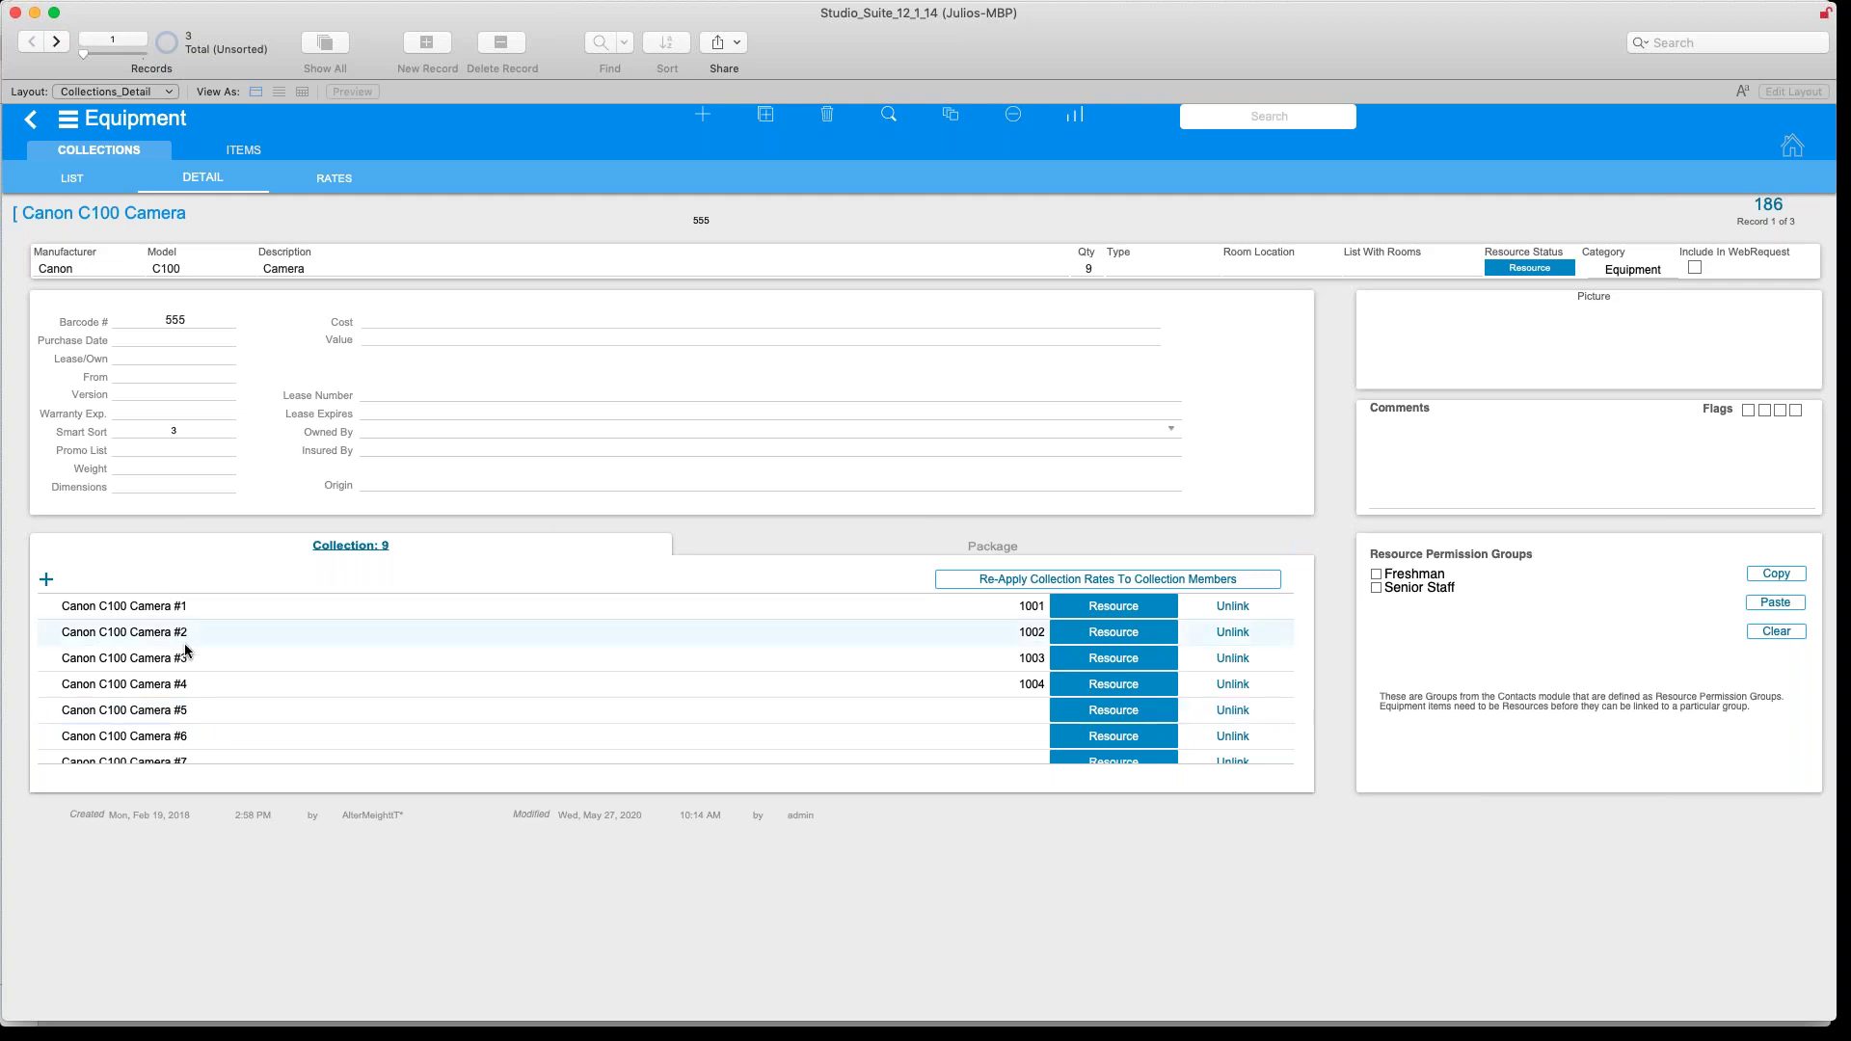
Set the serial number of Canon C100 Camera #1 to 5551 and apply the update to existing event data
{"action": "left_click", "coordinate": [139, 609]}
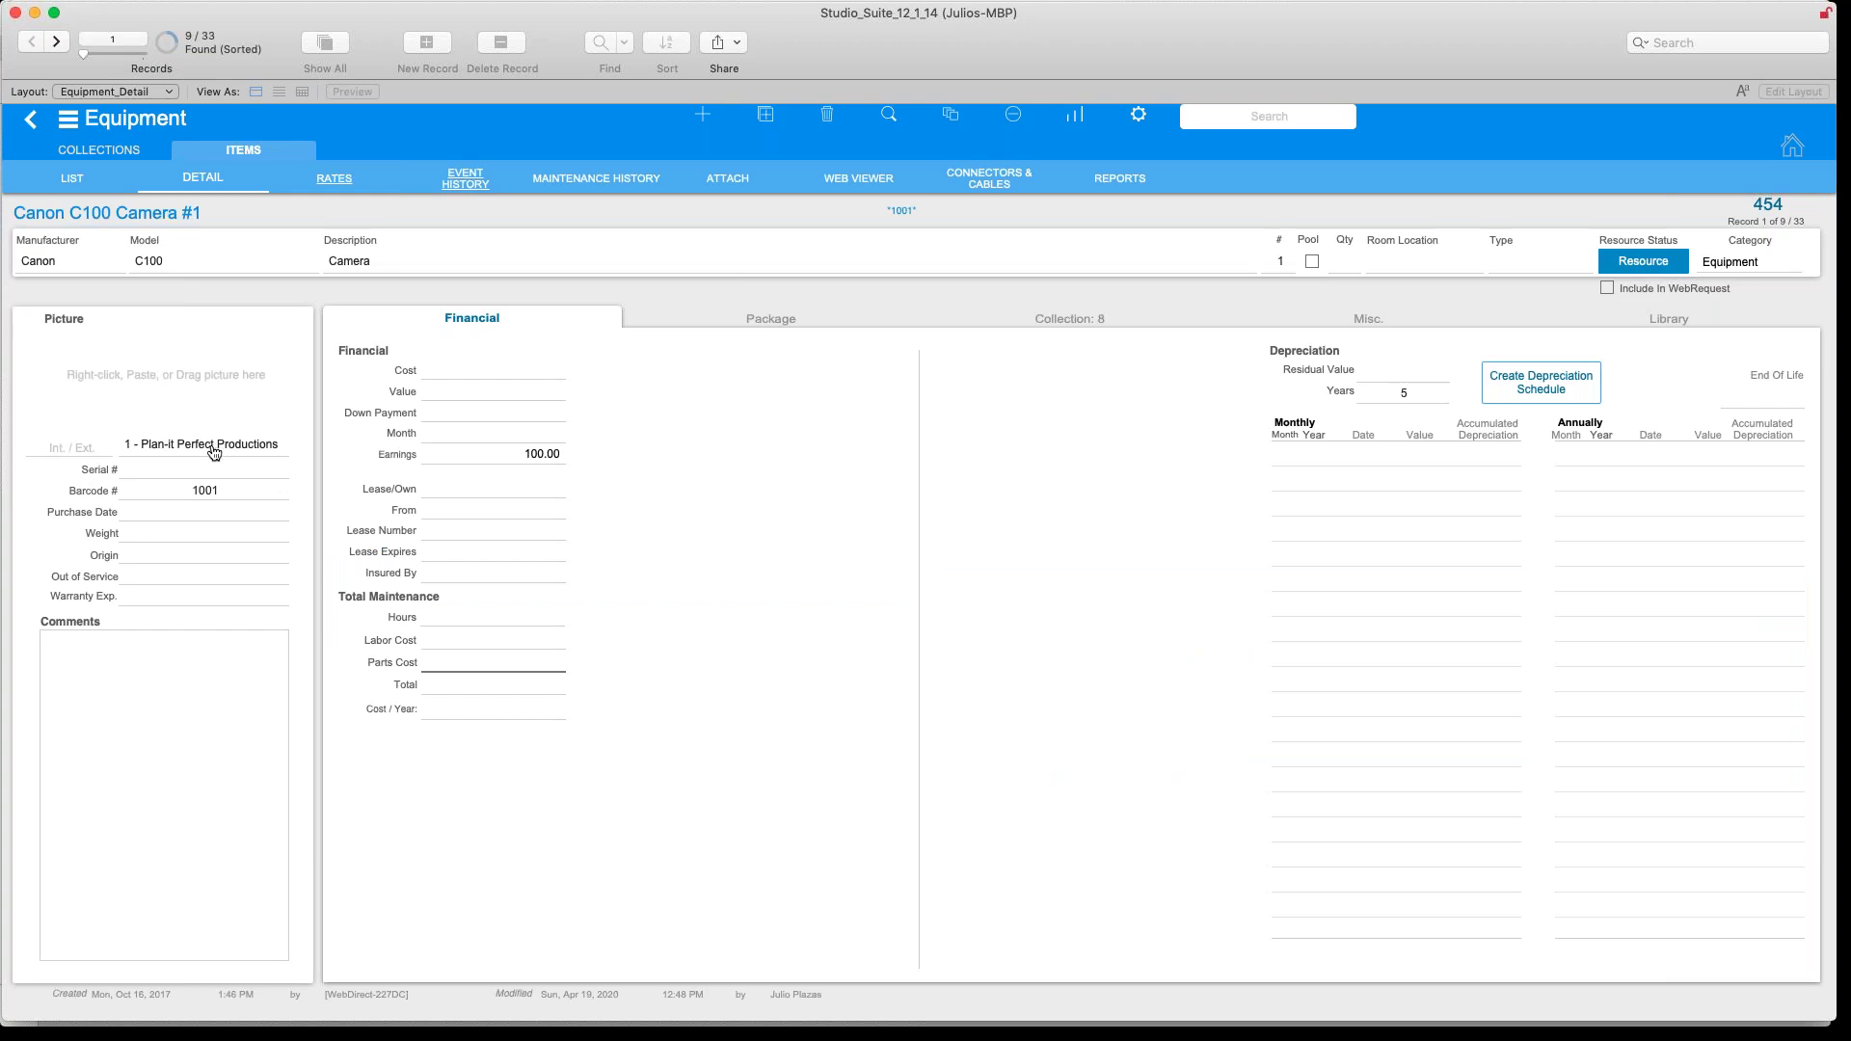
{"action": "left_click", "coordinate": [196, 468]}
{"action": "type", "text": "5551"}
{"action": "left_click", "coordinate": [56, 53]}
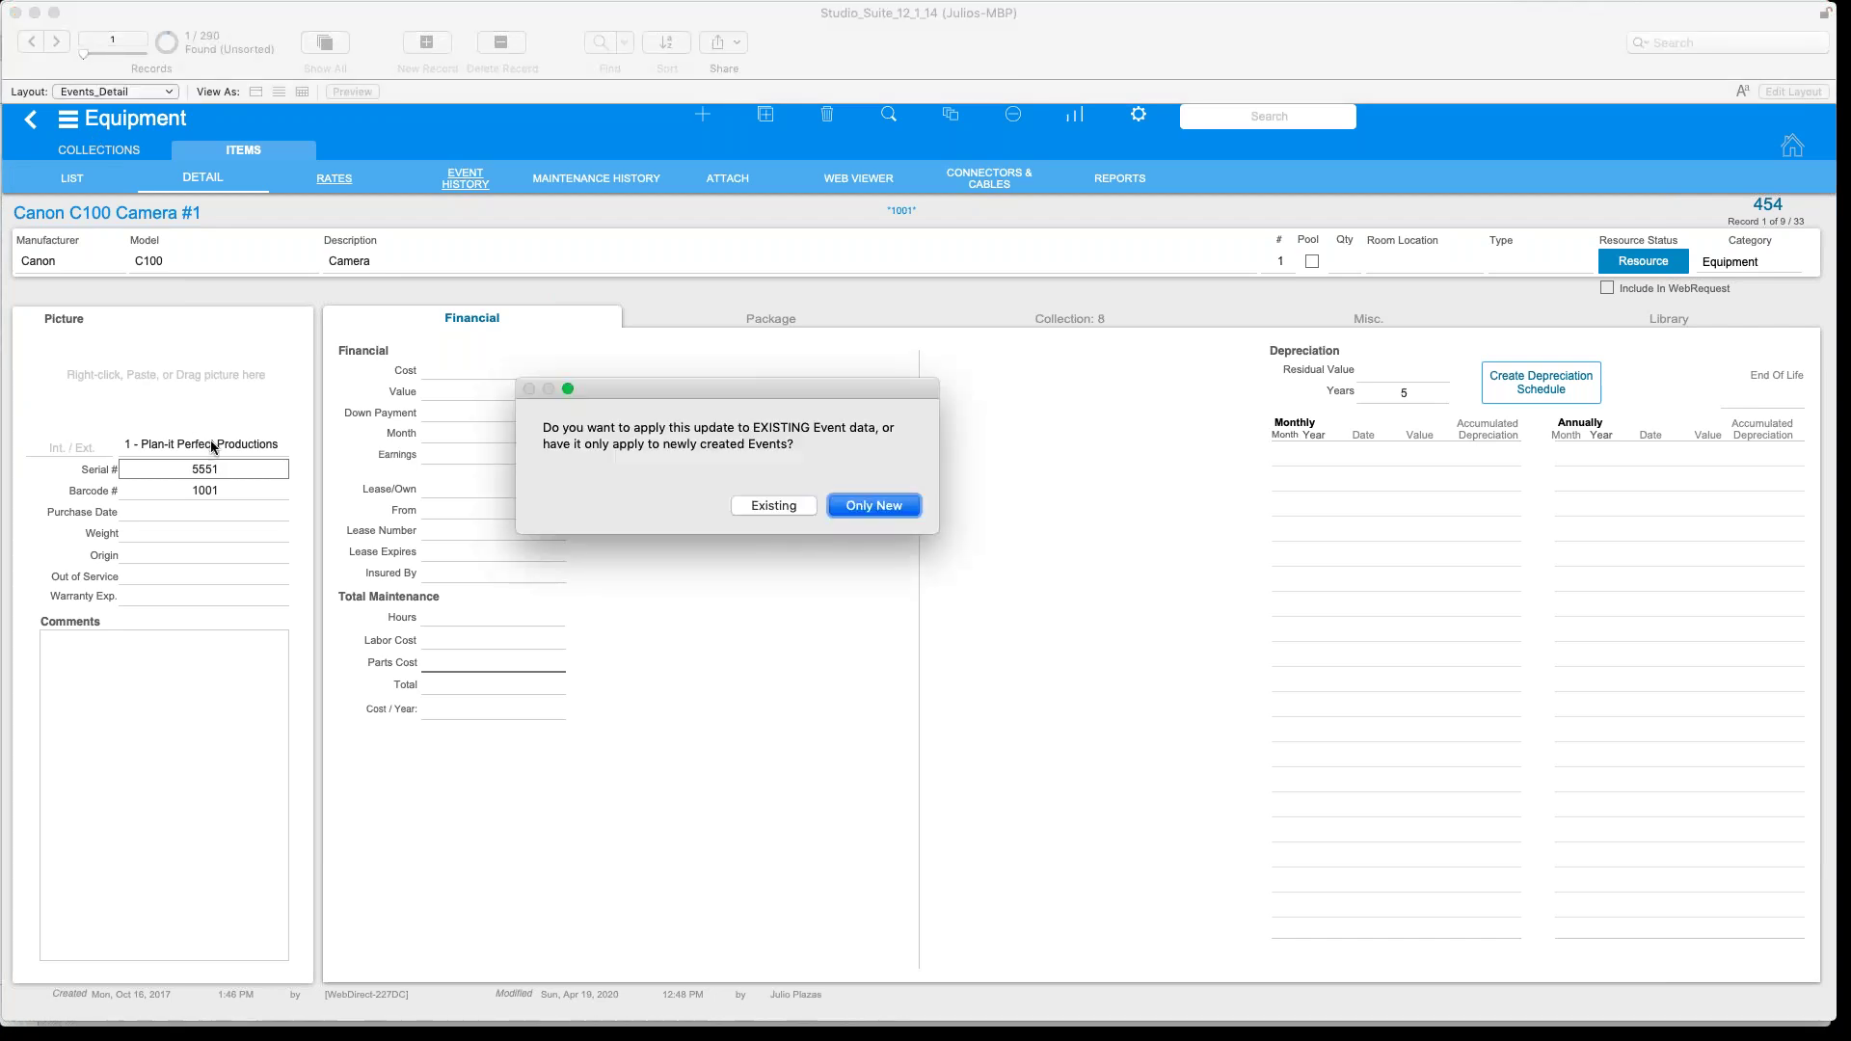
{"action": "left_click", "coordinate": [772, 505]}
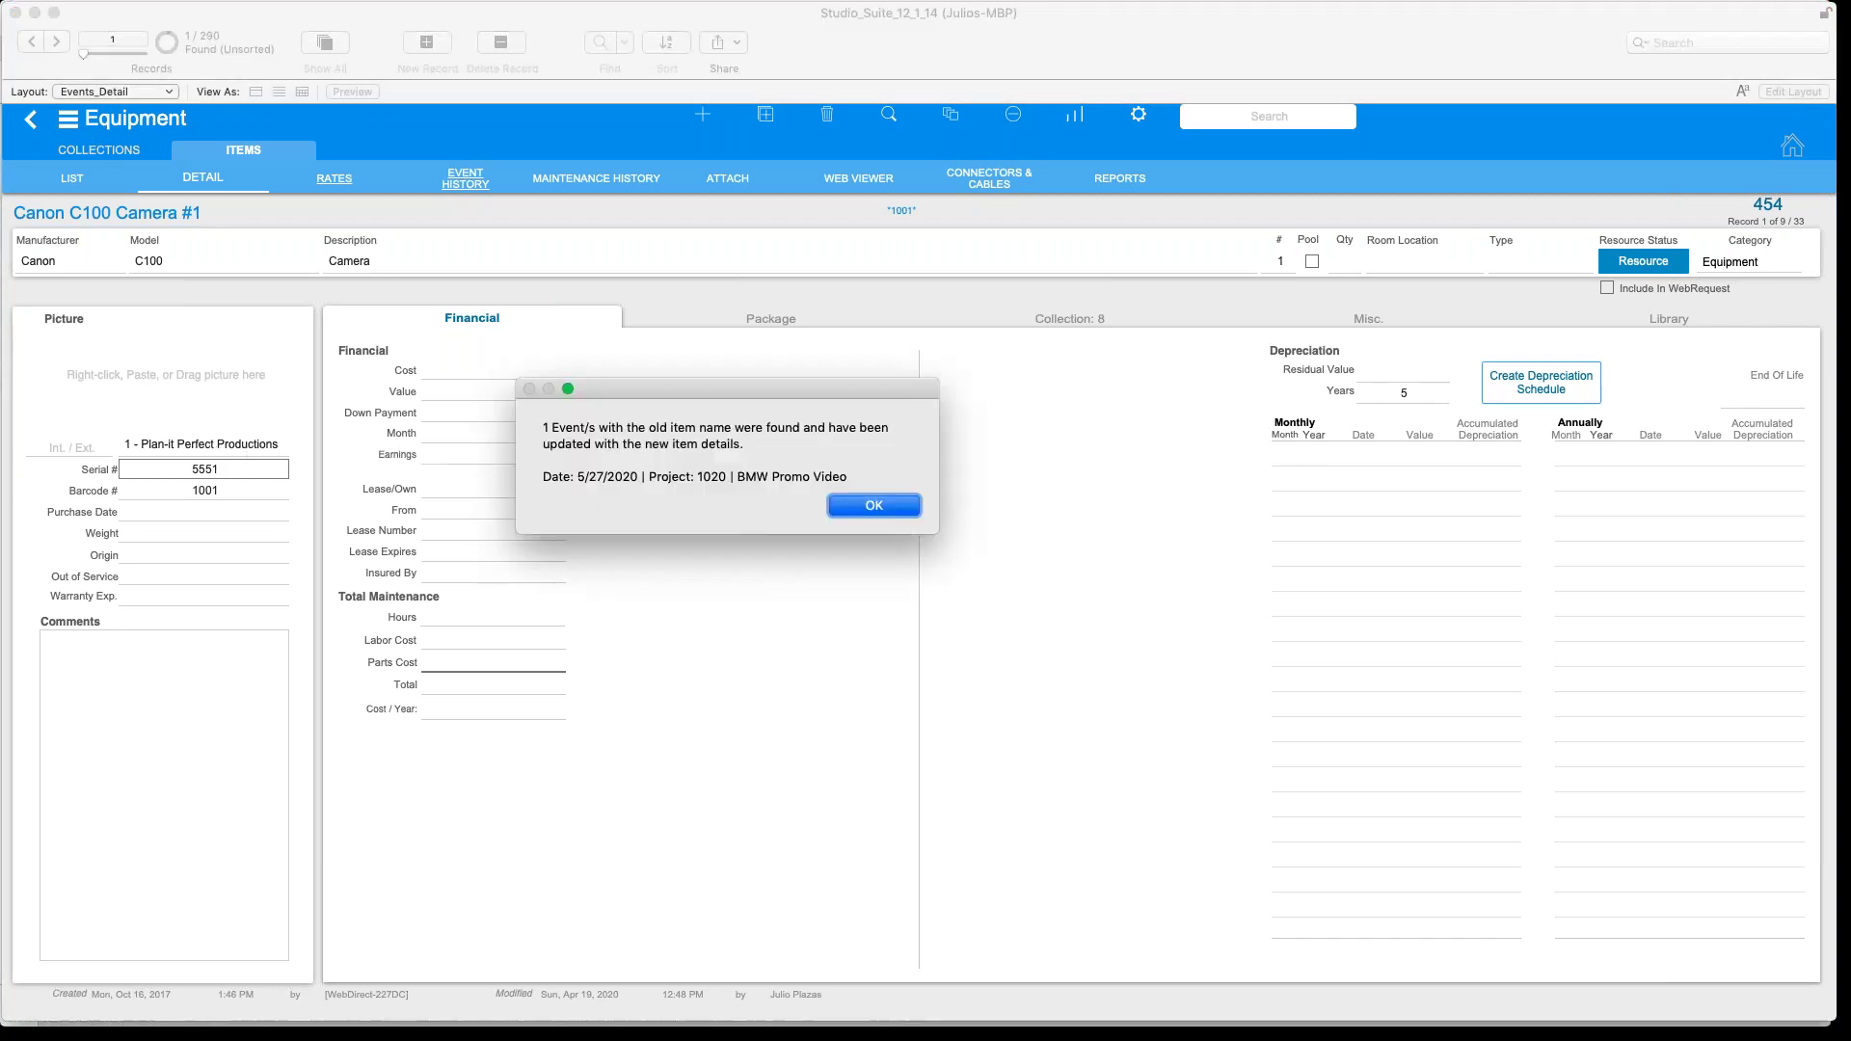
{"action": "left_click", "coordinate": [872, 504]}
{"action": "left_click", "coordinate": [873, 505]}
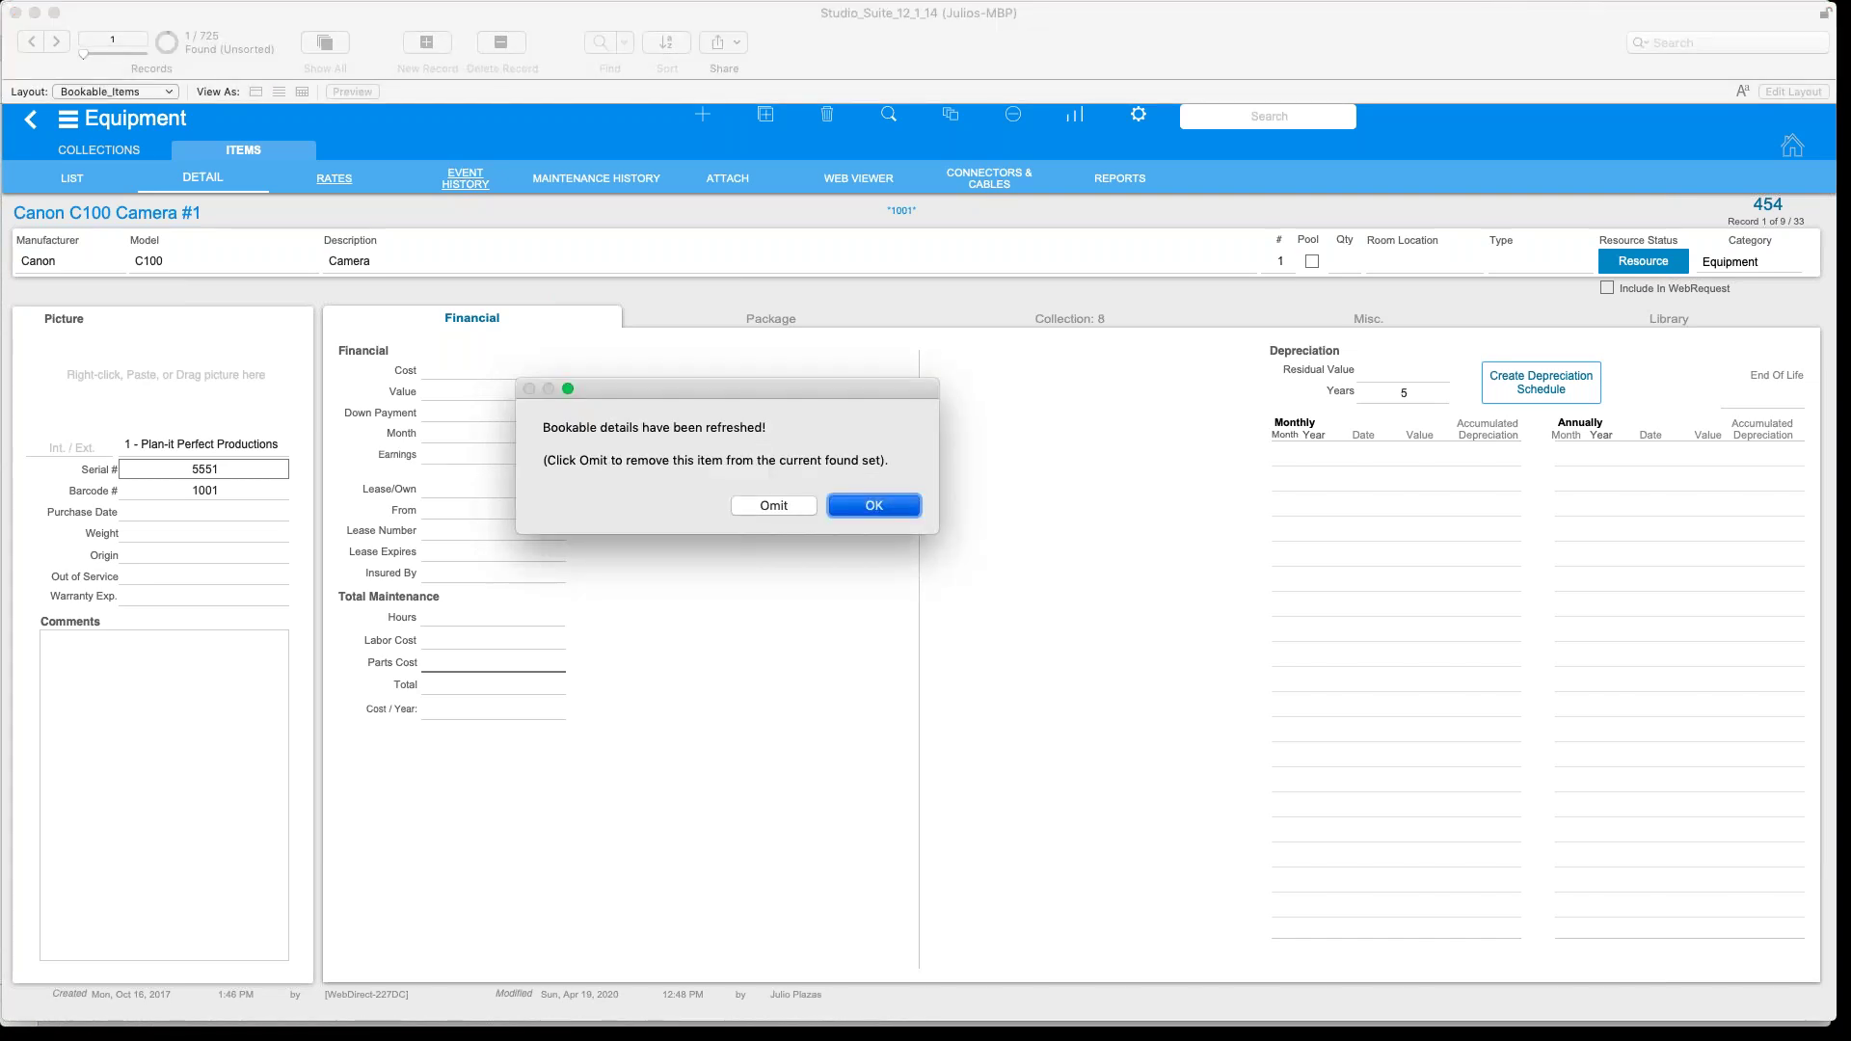
Set the barcode number of Canon C100 Camera #2 to 5558
{"action": "left_click", "coordinate": [232, 488]}
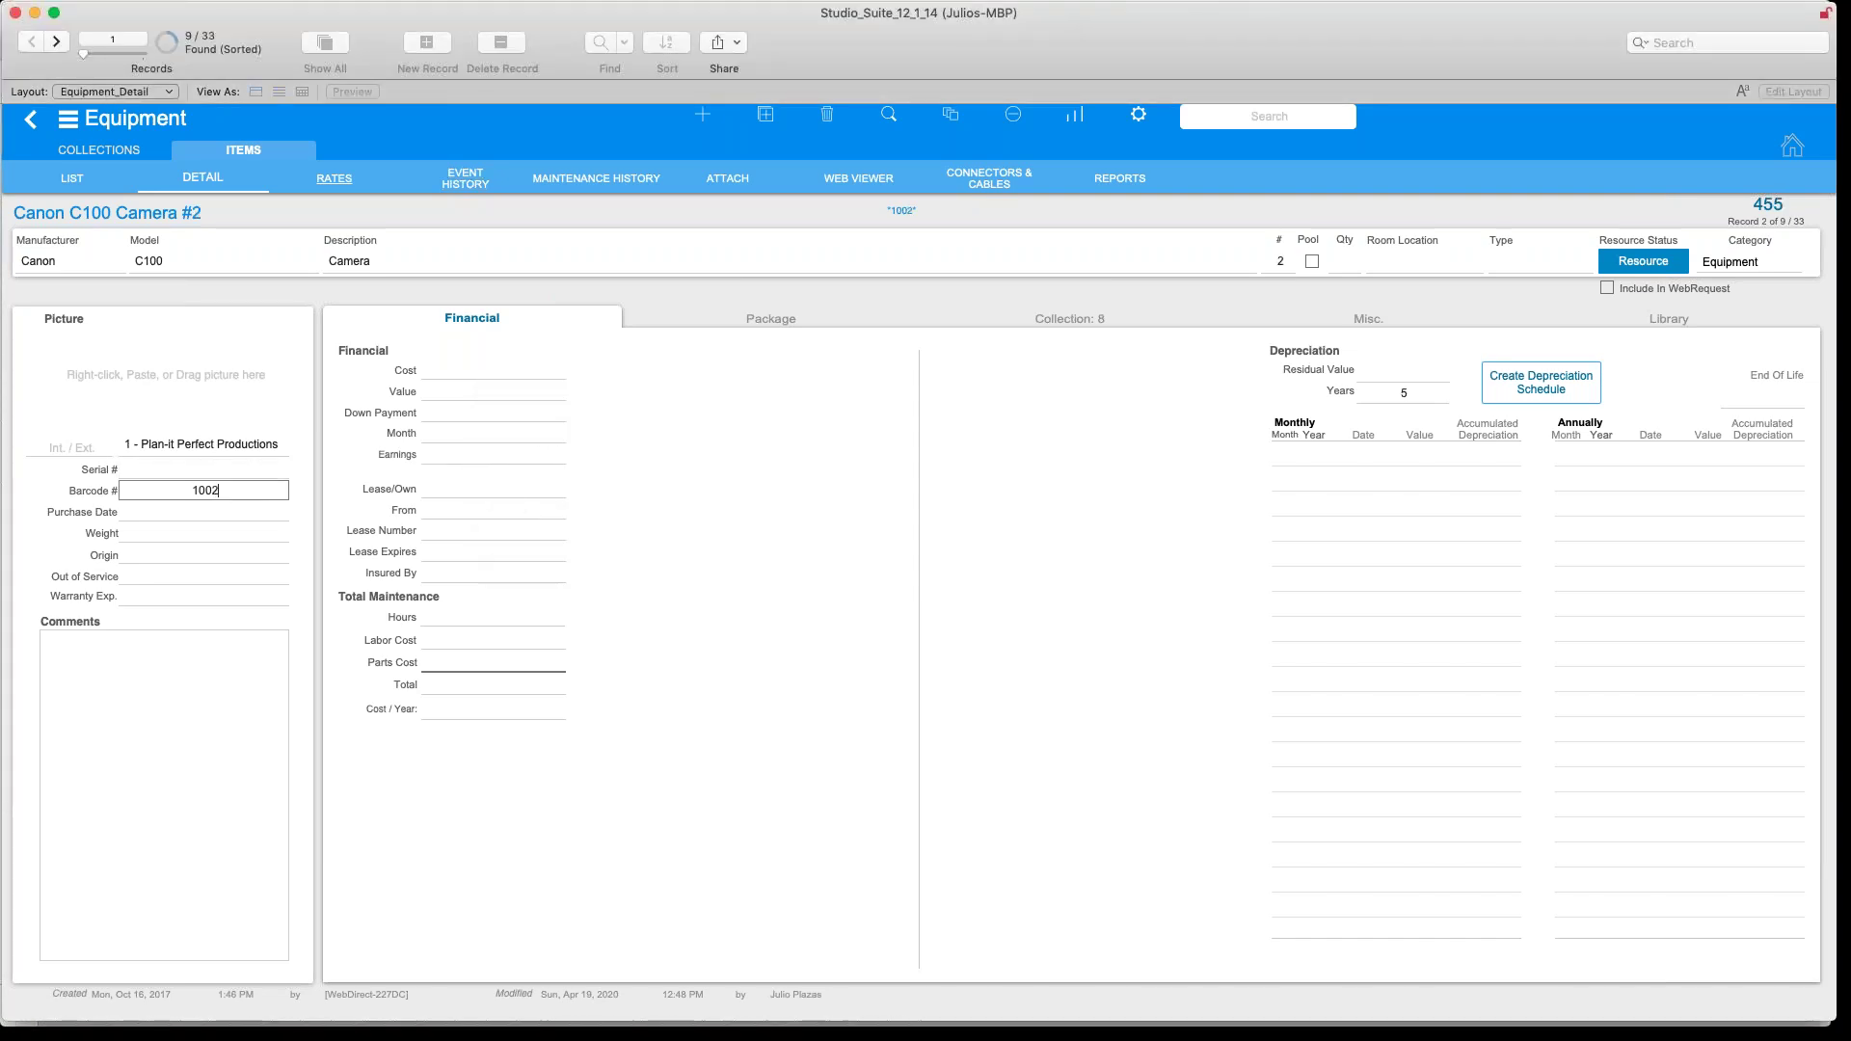
{"action": "left_click", "coordinate": [194, 471]}
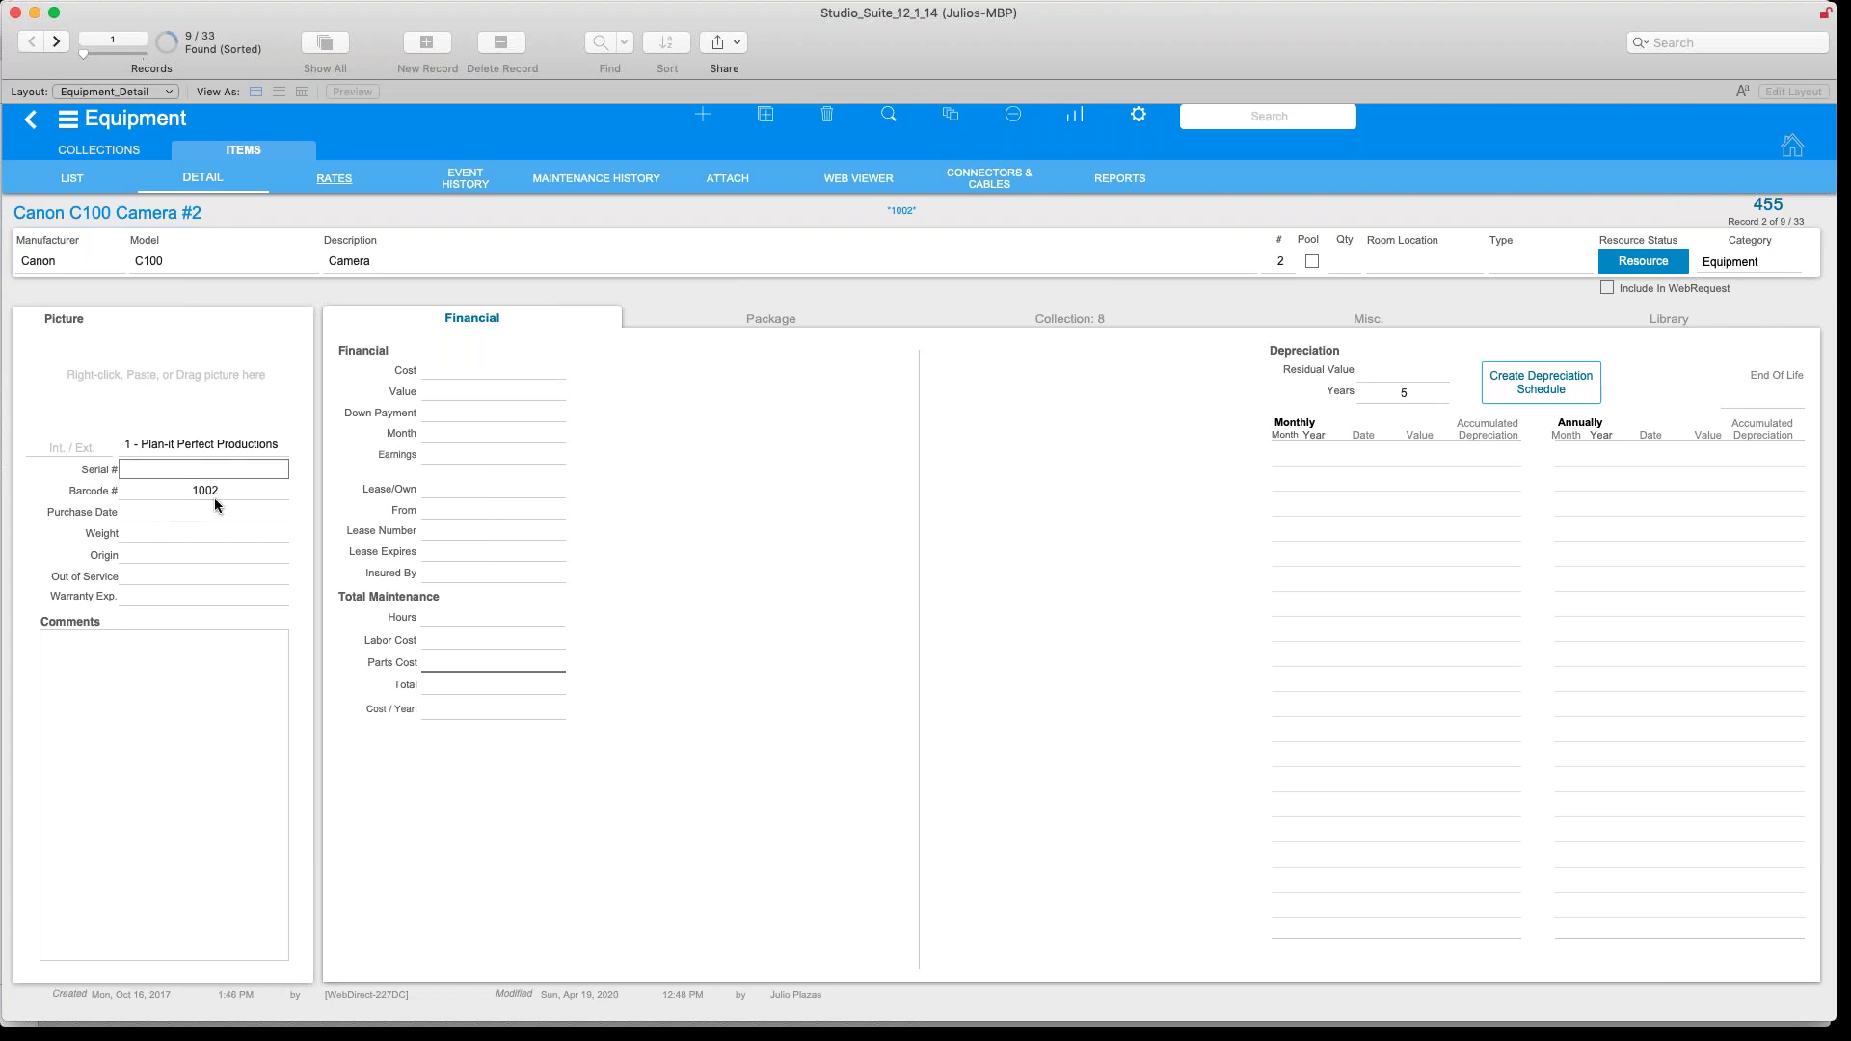
{"action": "left_click", "coordinate": [228, 491]}
{"action": "left_click_drag", "start_coordinate": [229, 491], "coordinate": [187, 490]}
{"action": "type", "text": "5558"}
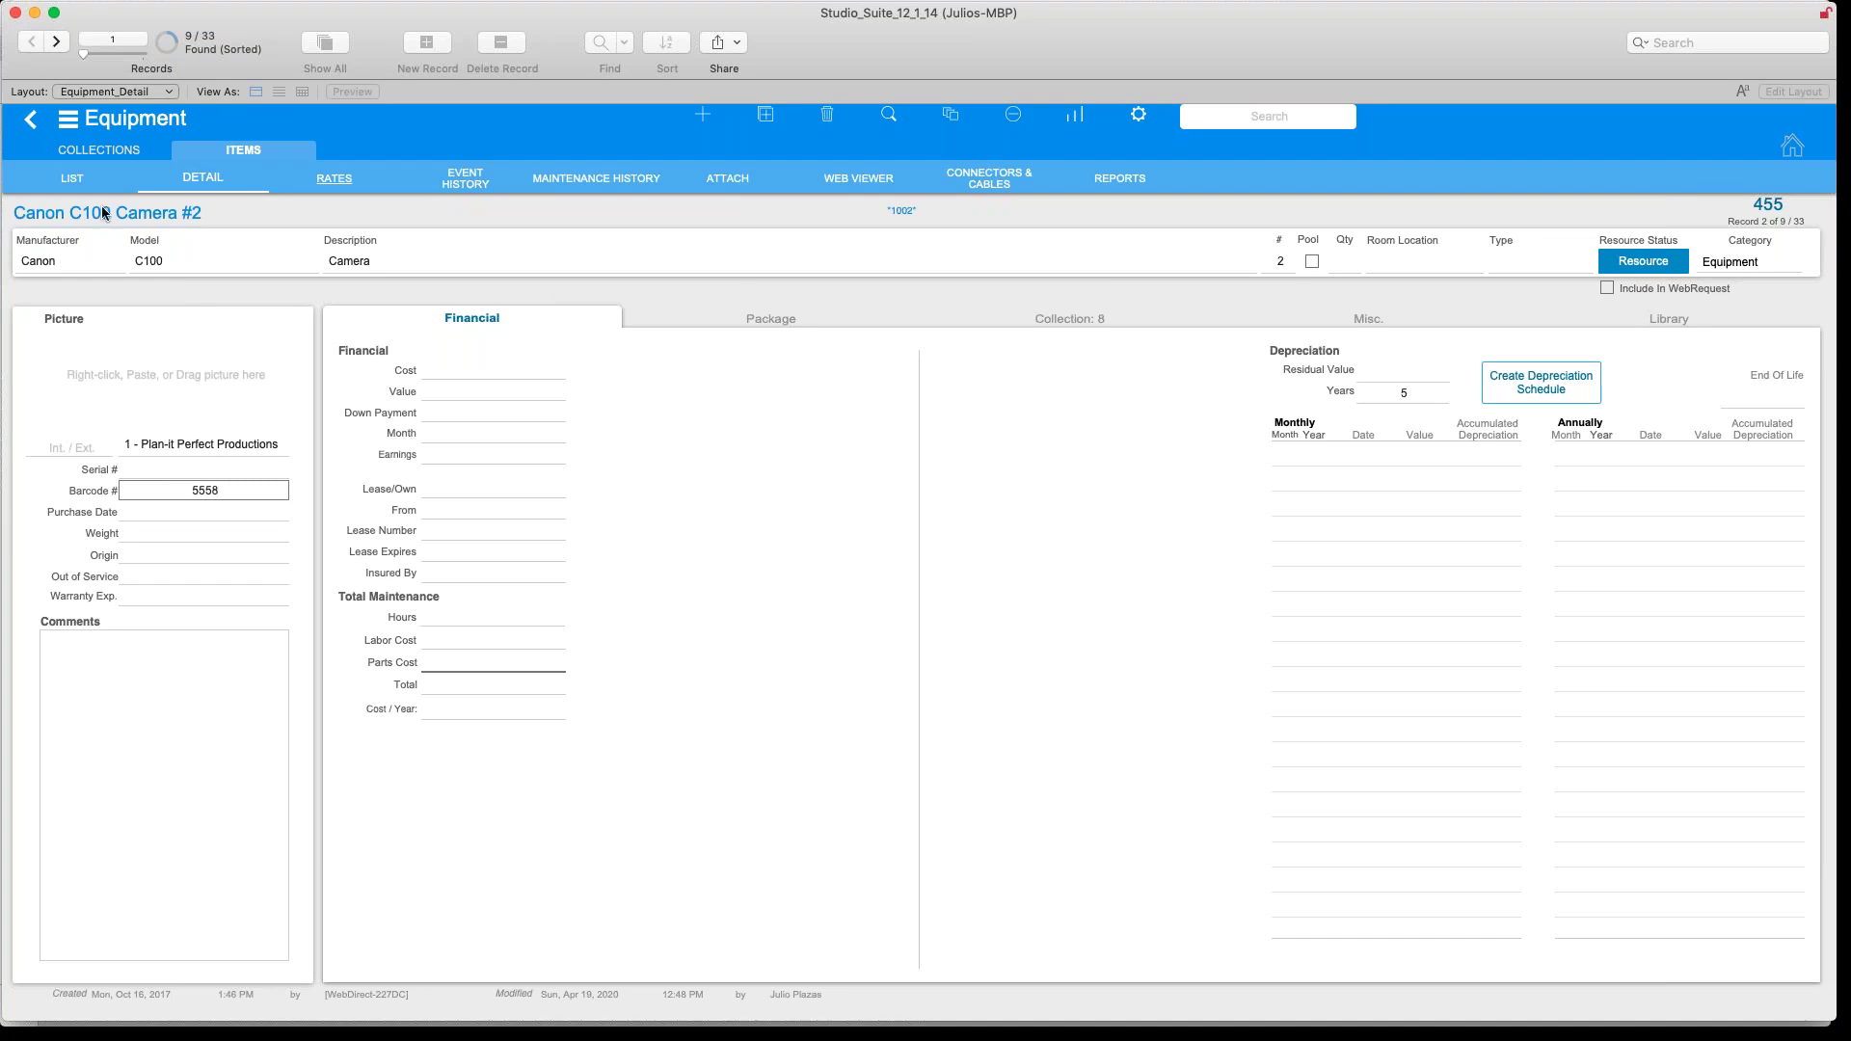
{"action": "left_click", "coordinate": [55, 48]}
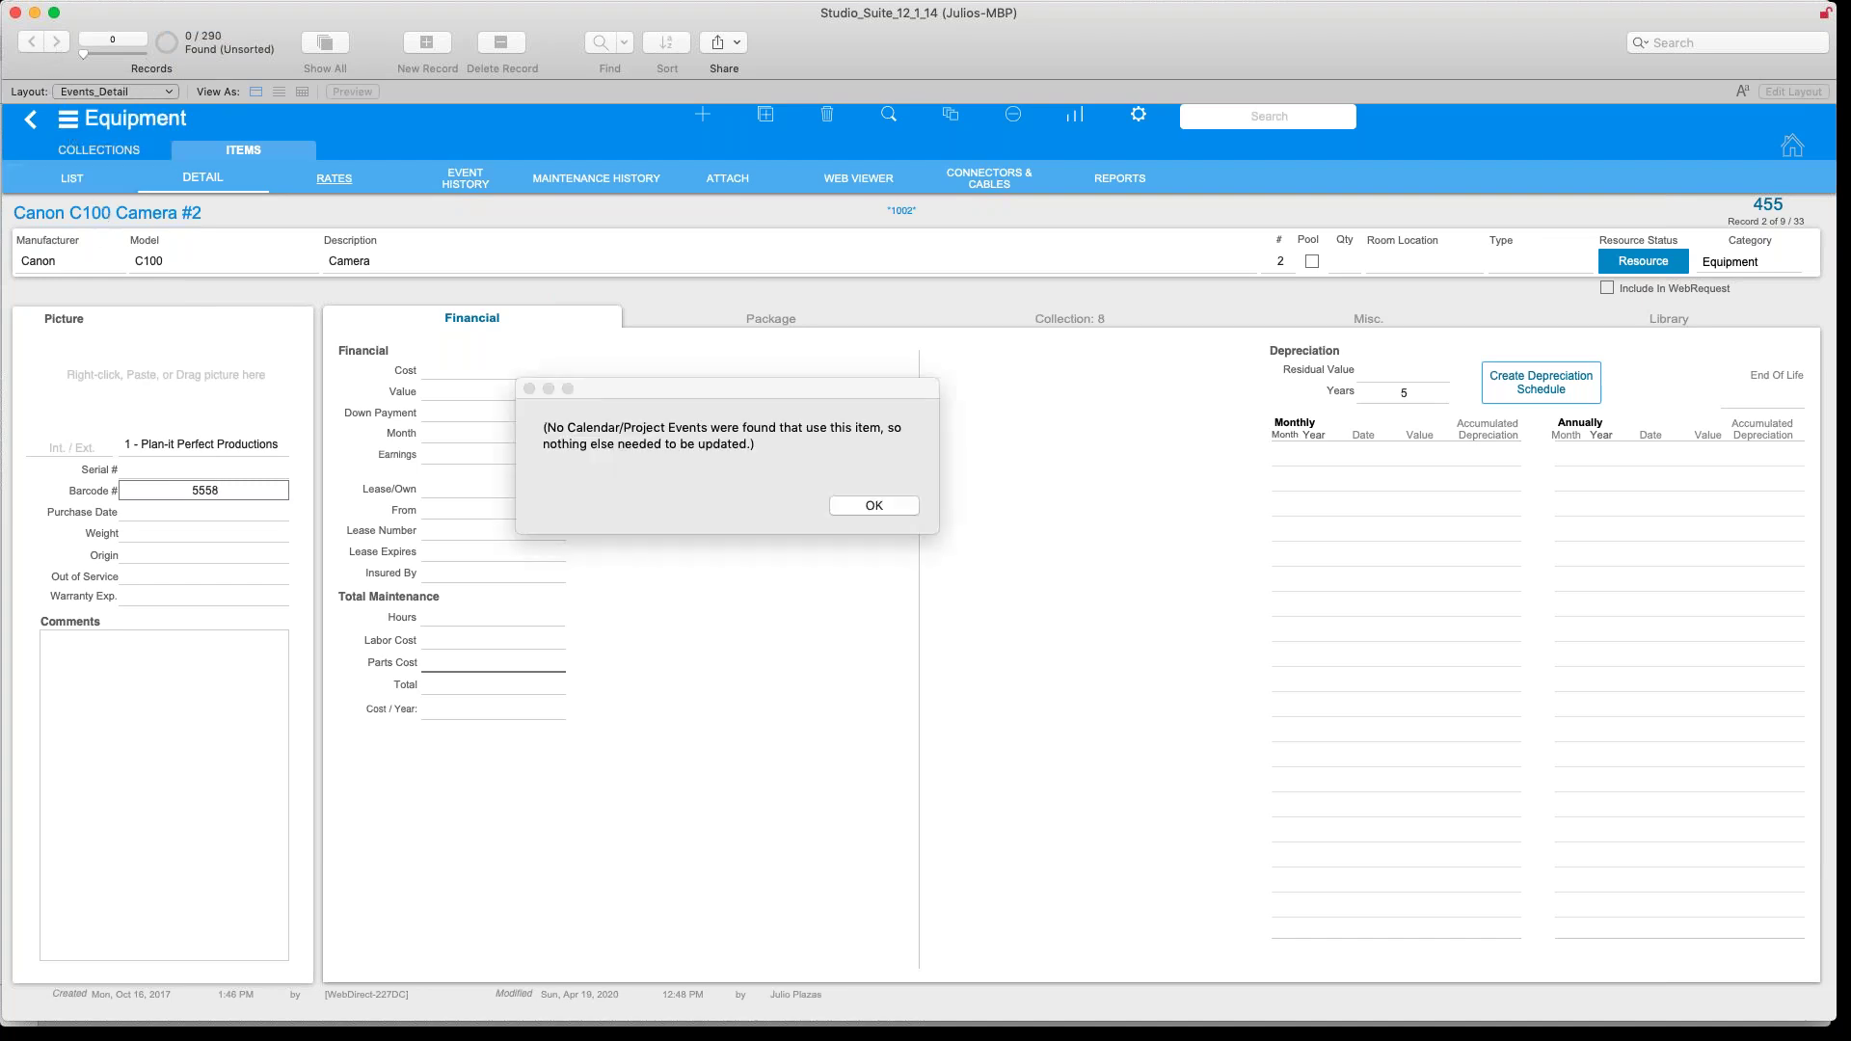
{"action": "key", "text": "Return"}
{"action": "key", "text": "Return"}
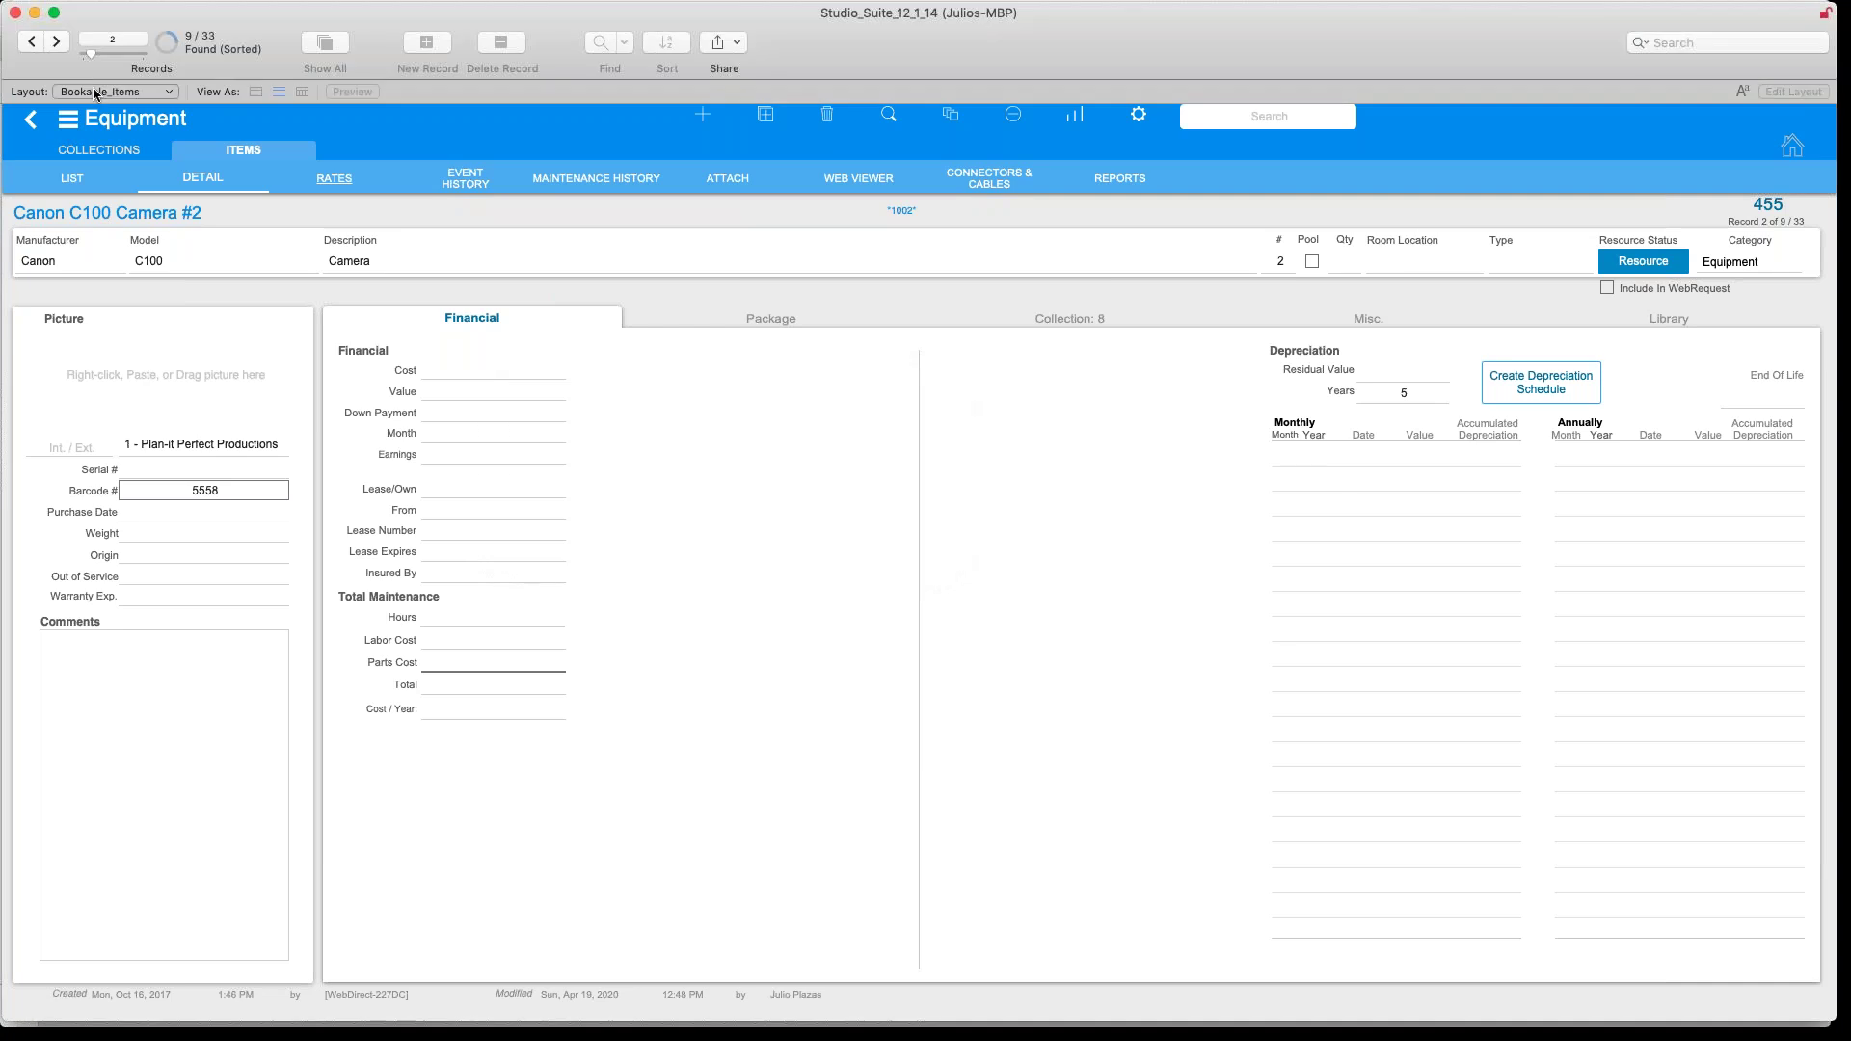
Set the barcode number of Canon C100 Camera #3 to 5559 and return to the collections list
{"action": "key", "text": "BackSpace"}
{"action": "key", "text": "BackSpace"}
{"action": "key", "text": "BackSpace"}
{"action": "key", "text": "BackSpace"}
{"action": "type", "text": "5559"}
{"action": "key", "text": "Return"}
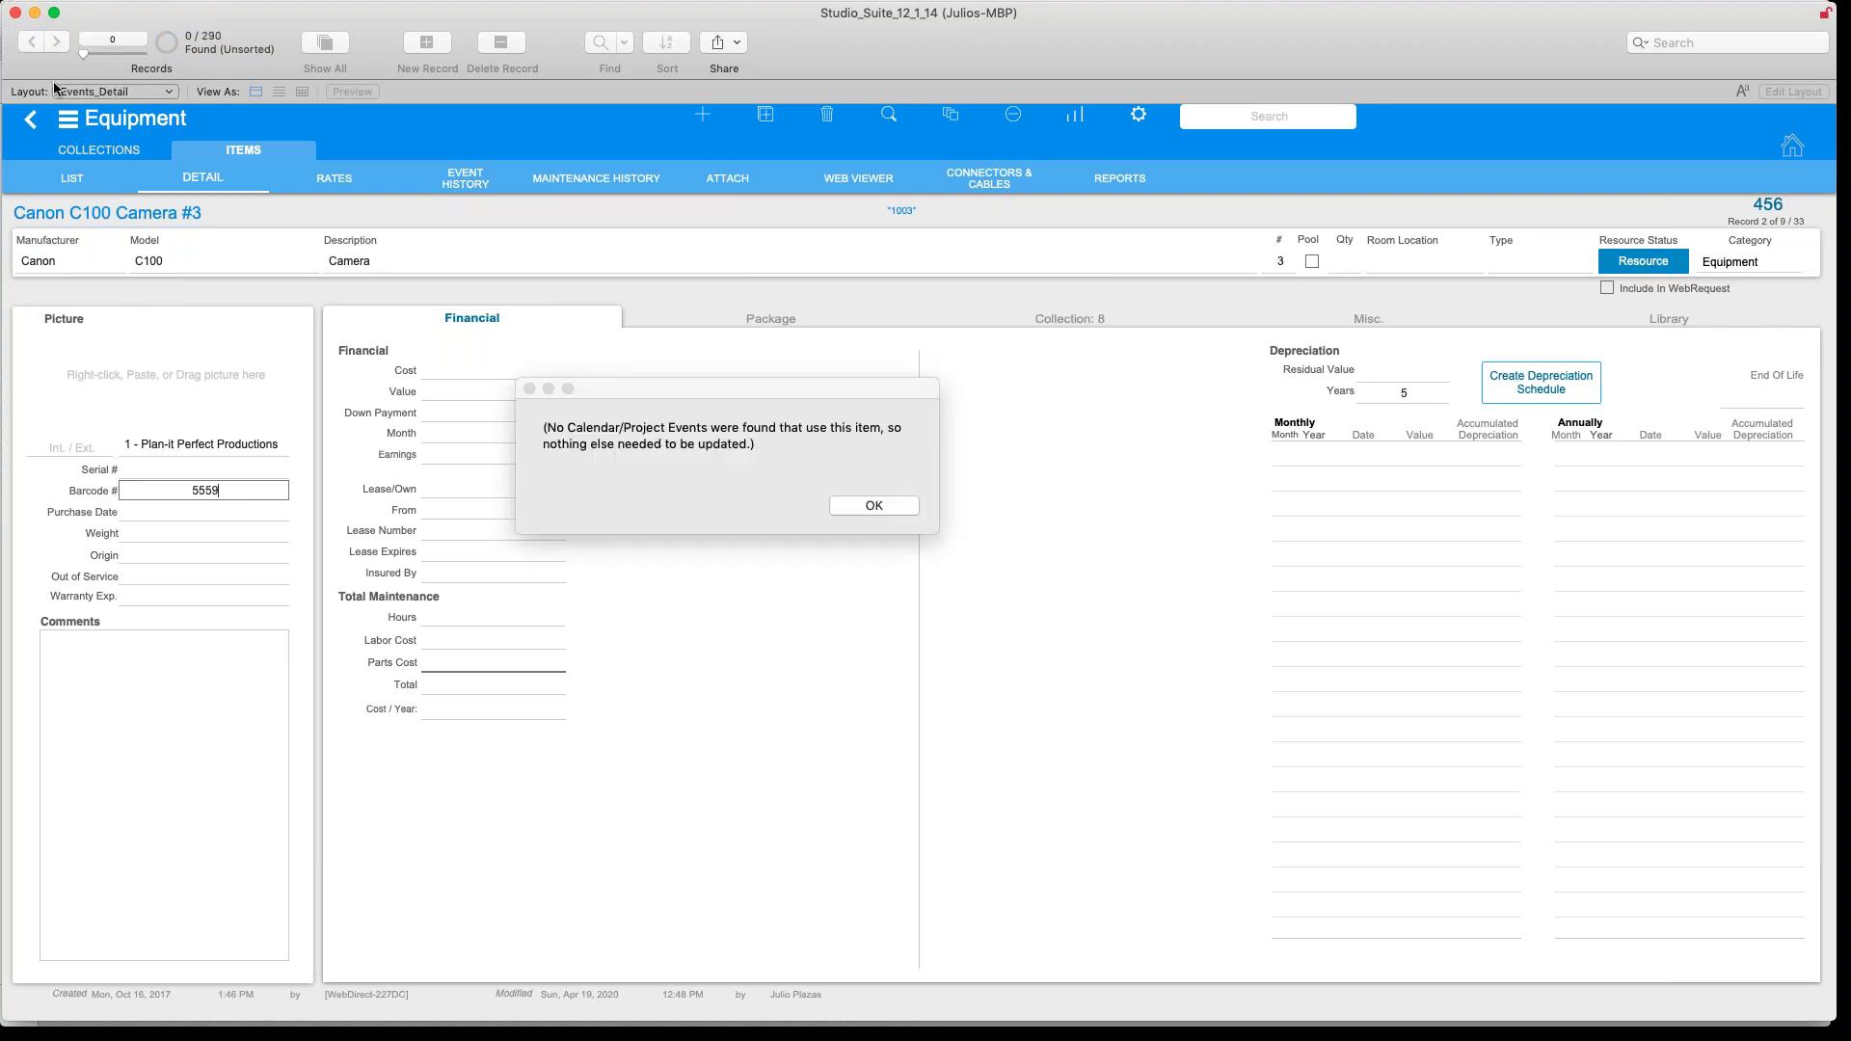
{"action": "key", "text": "Return"}
{"action": "key", "text": "Return"}
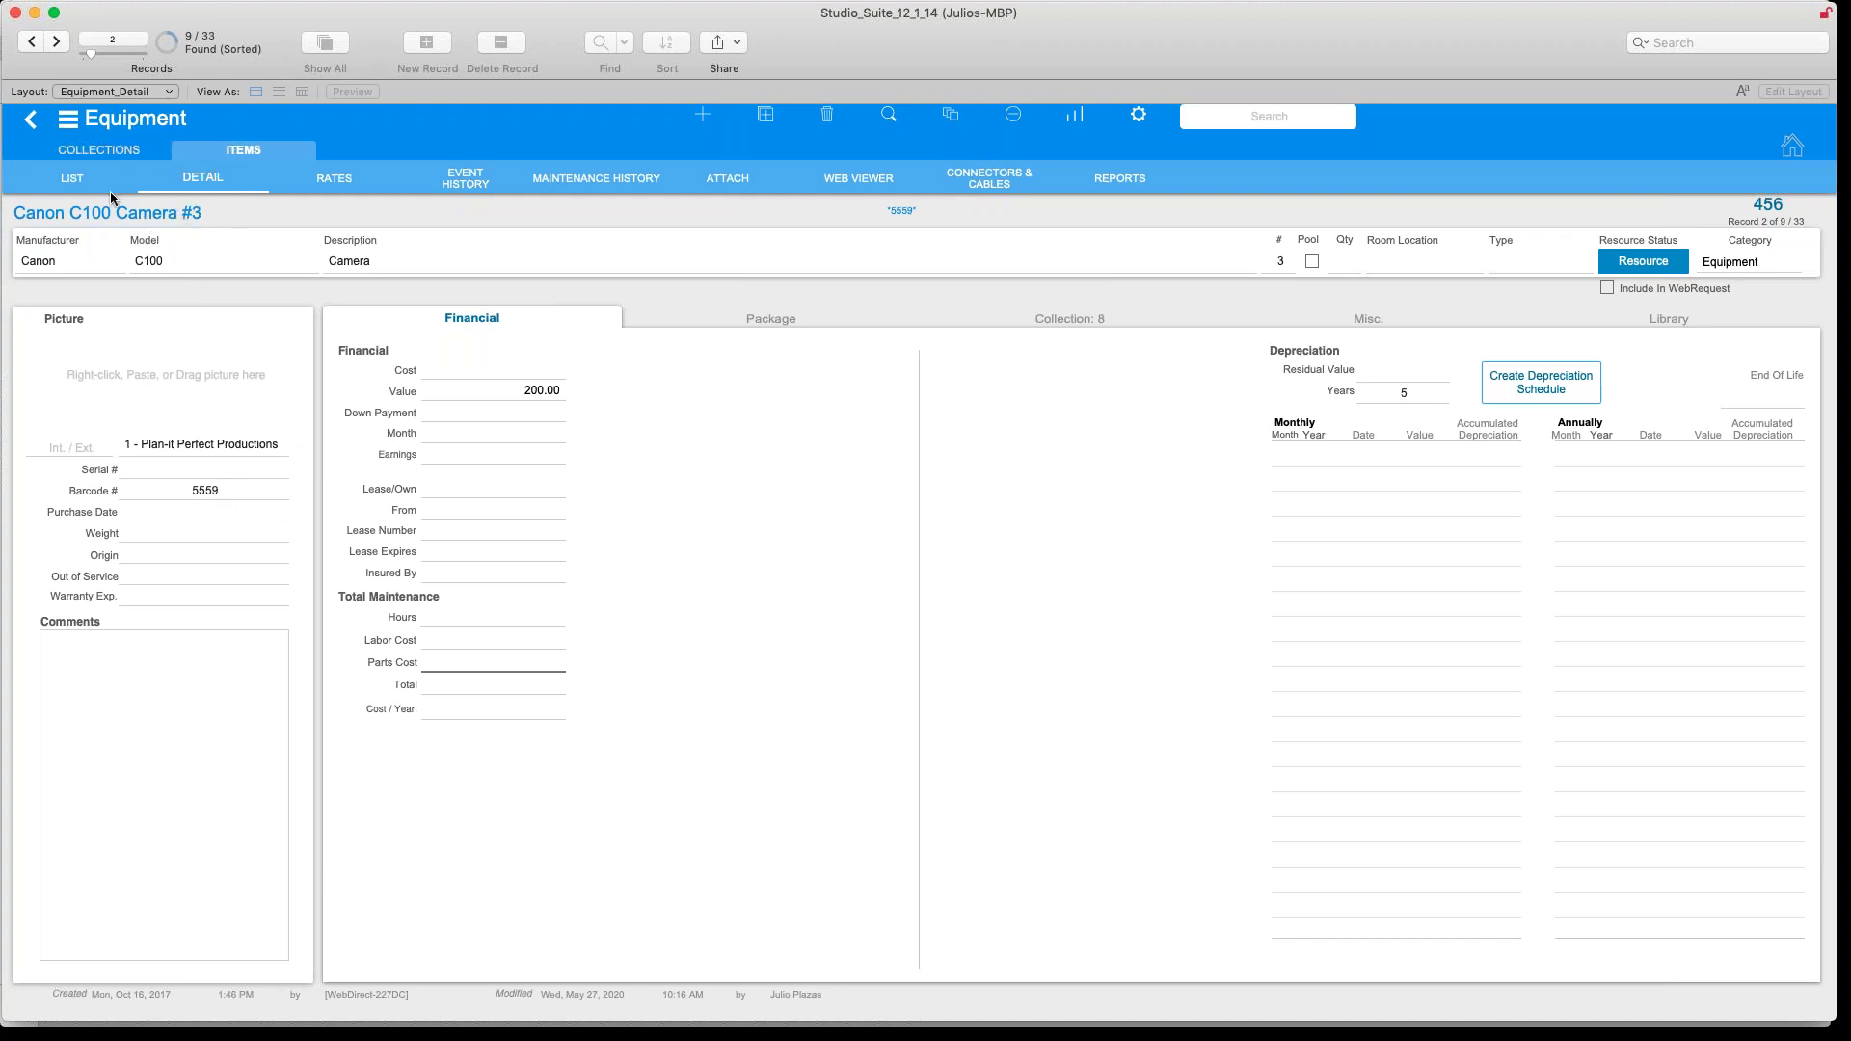
{"action": "left_click", "coordinate": [97, 153]}
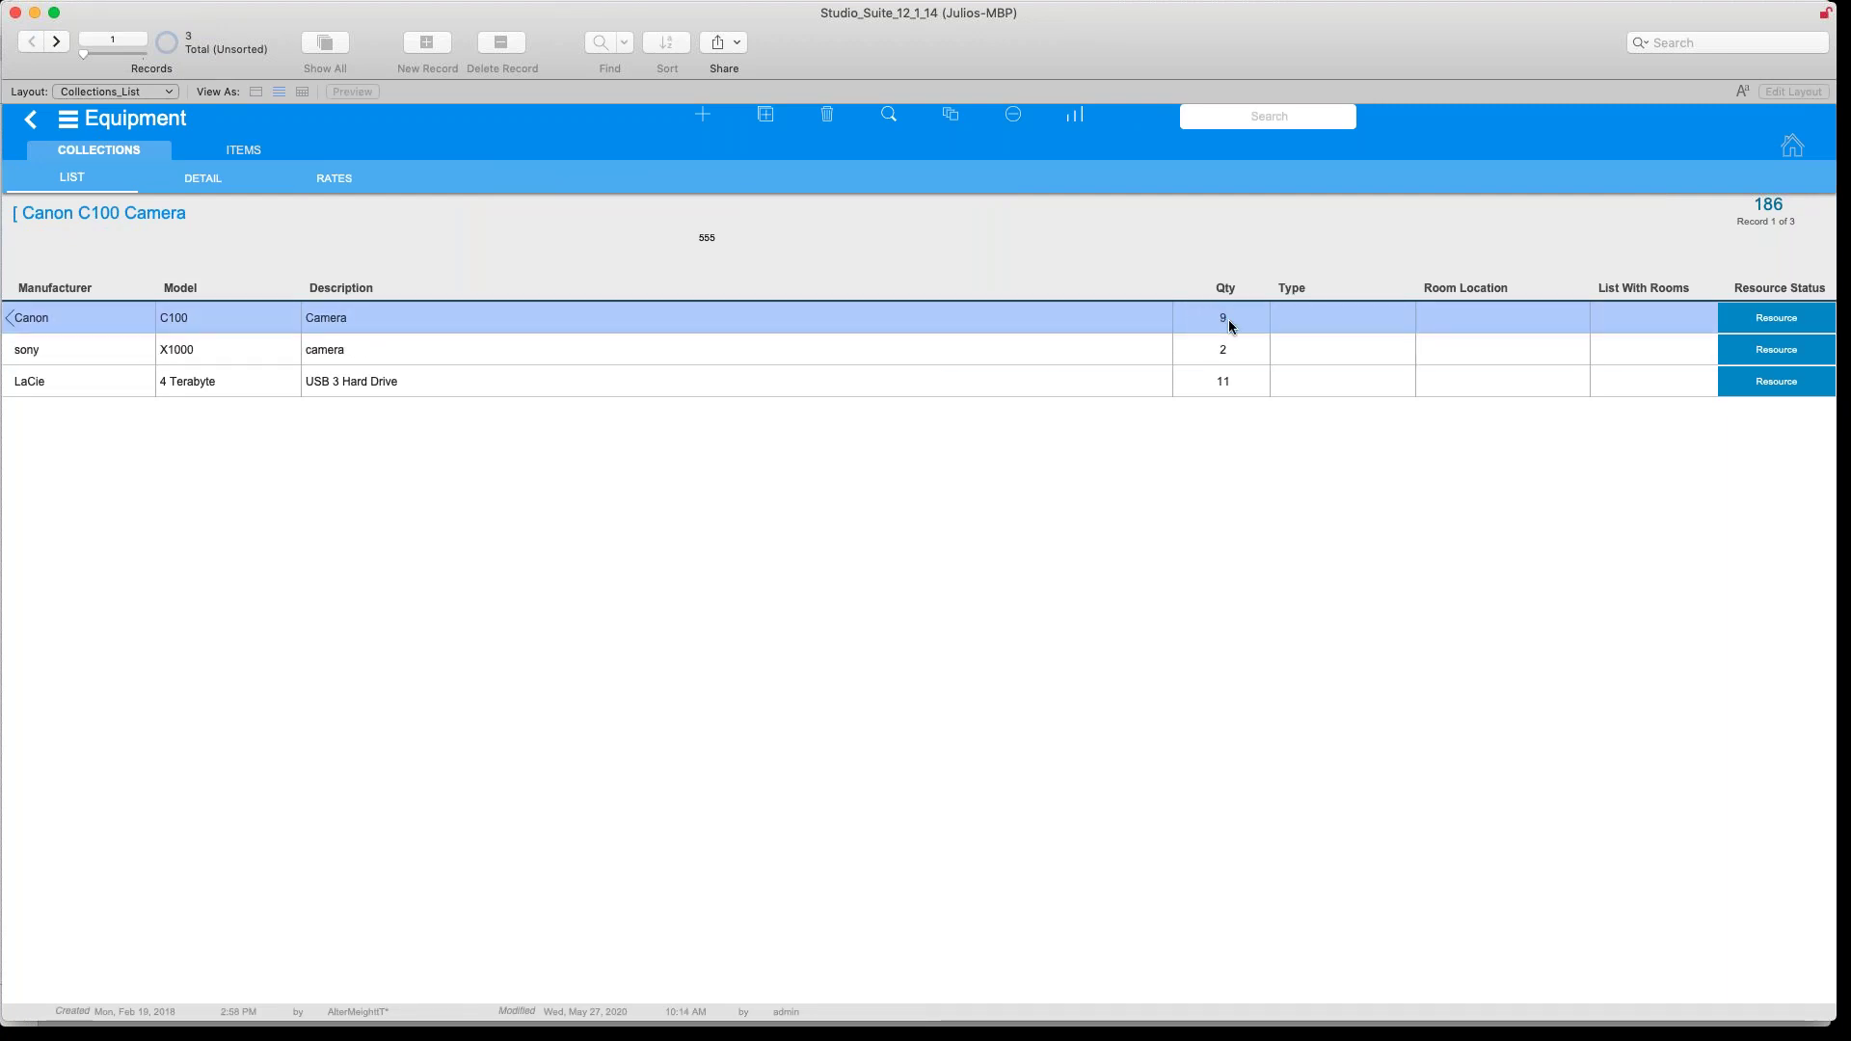
List all equipment items and open the Avalon 737 Mic Pre-amp & EQ #2 record
{"action": "left_click", "coordinate": [339, 317]}
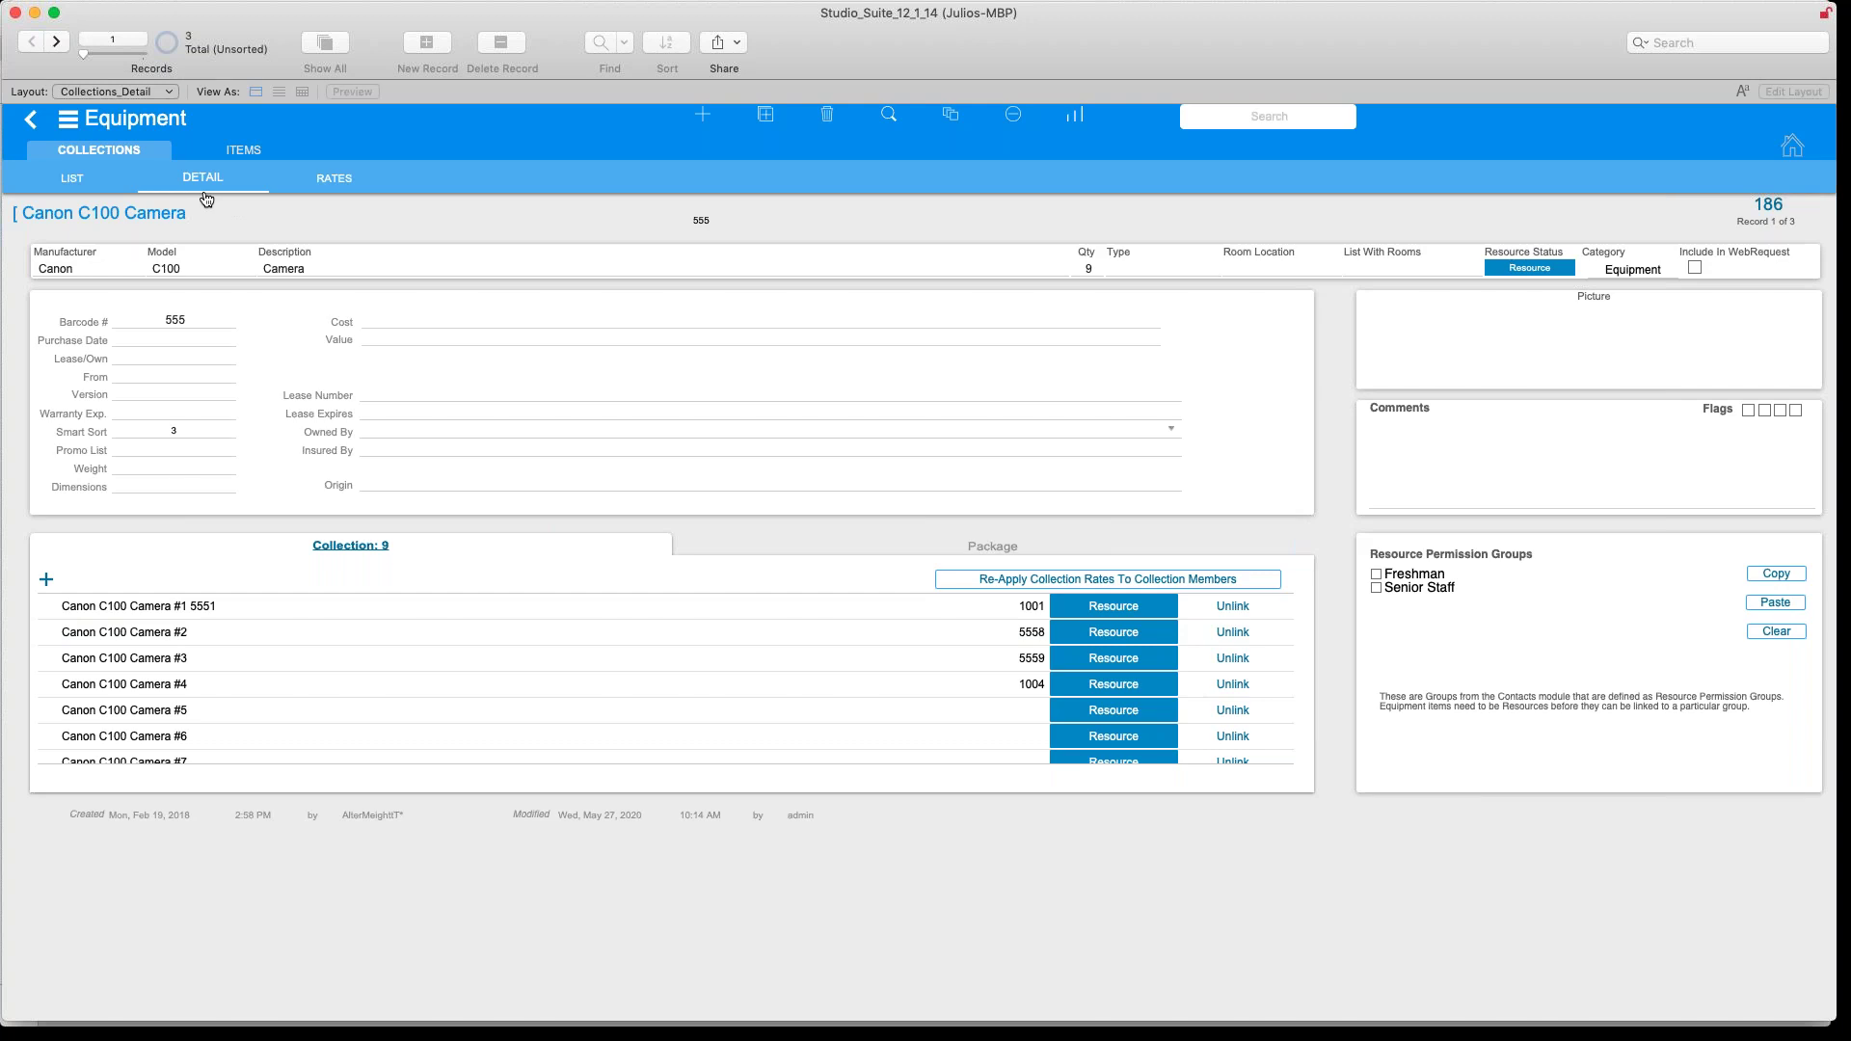
{"action": "left_click", "coordinate": [248, 151]}
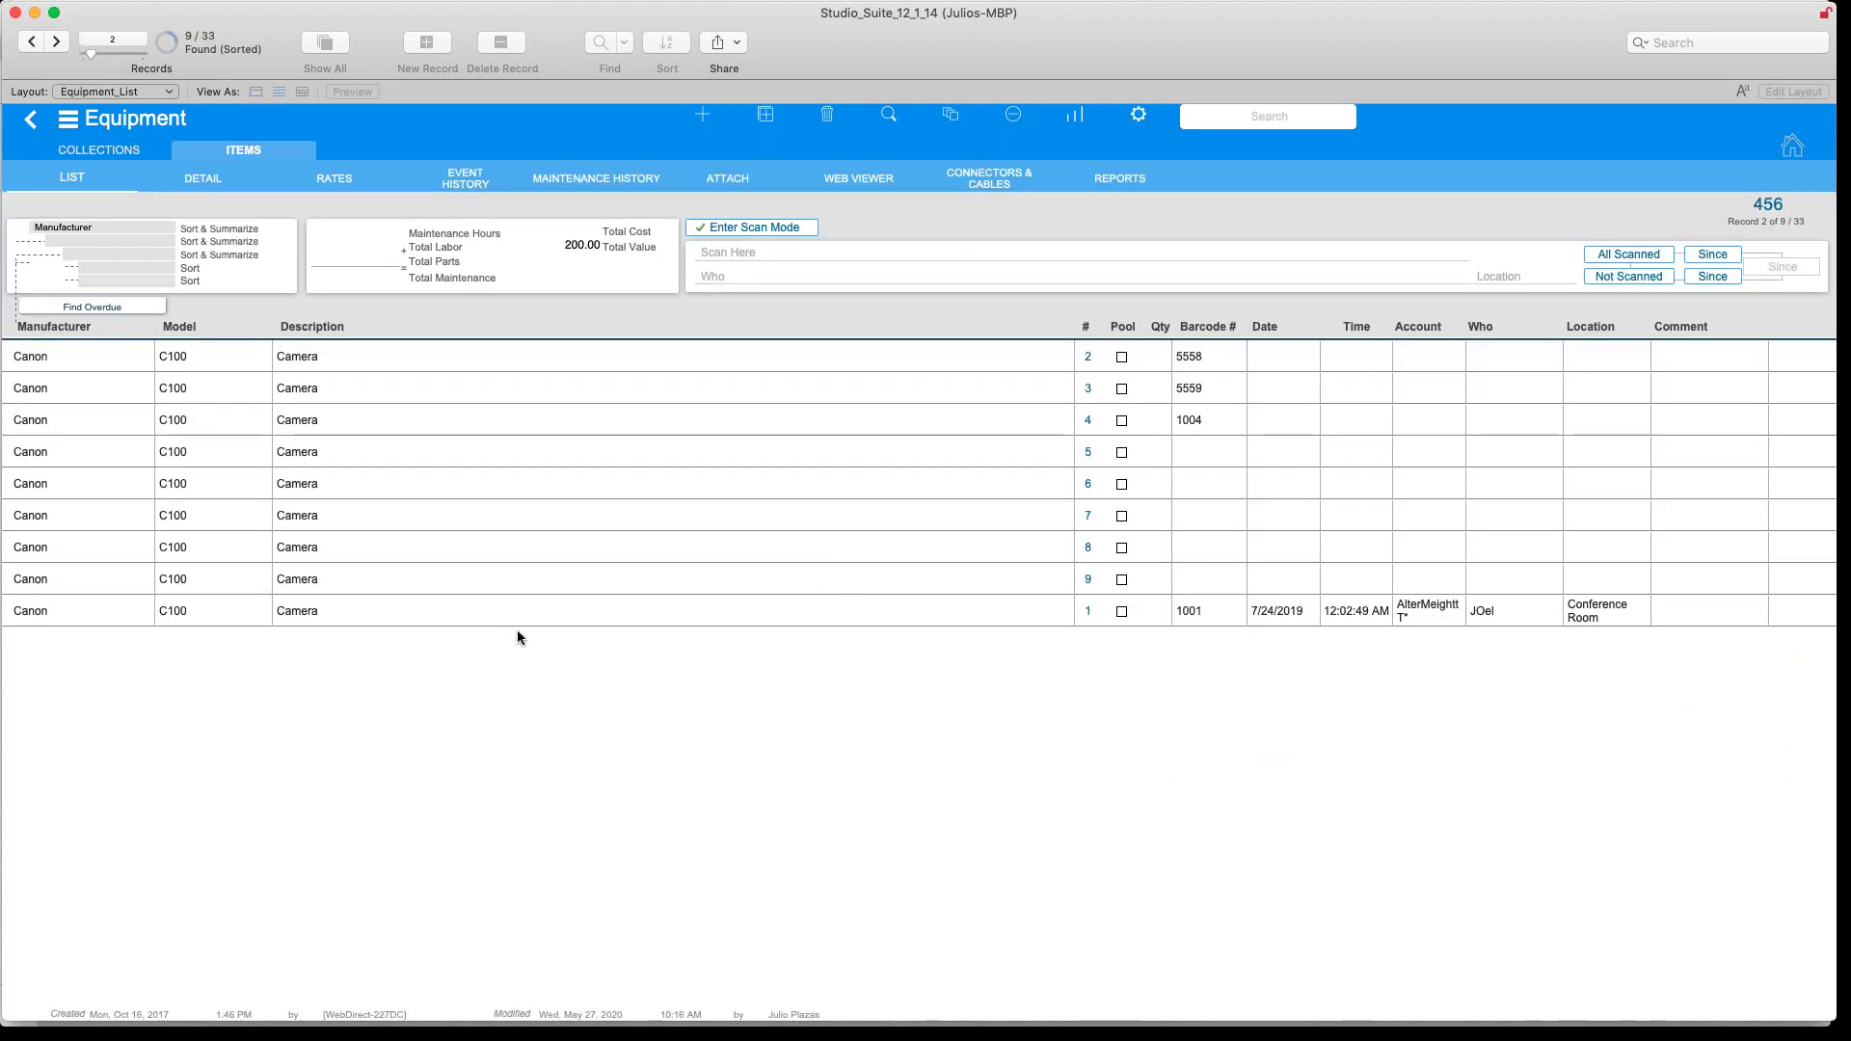
{"action": "left_click", "coordinate": [957, 129]}
{"action": "left_click", "coordinate": [327, 357]}
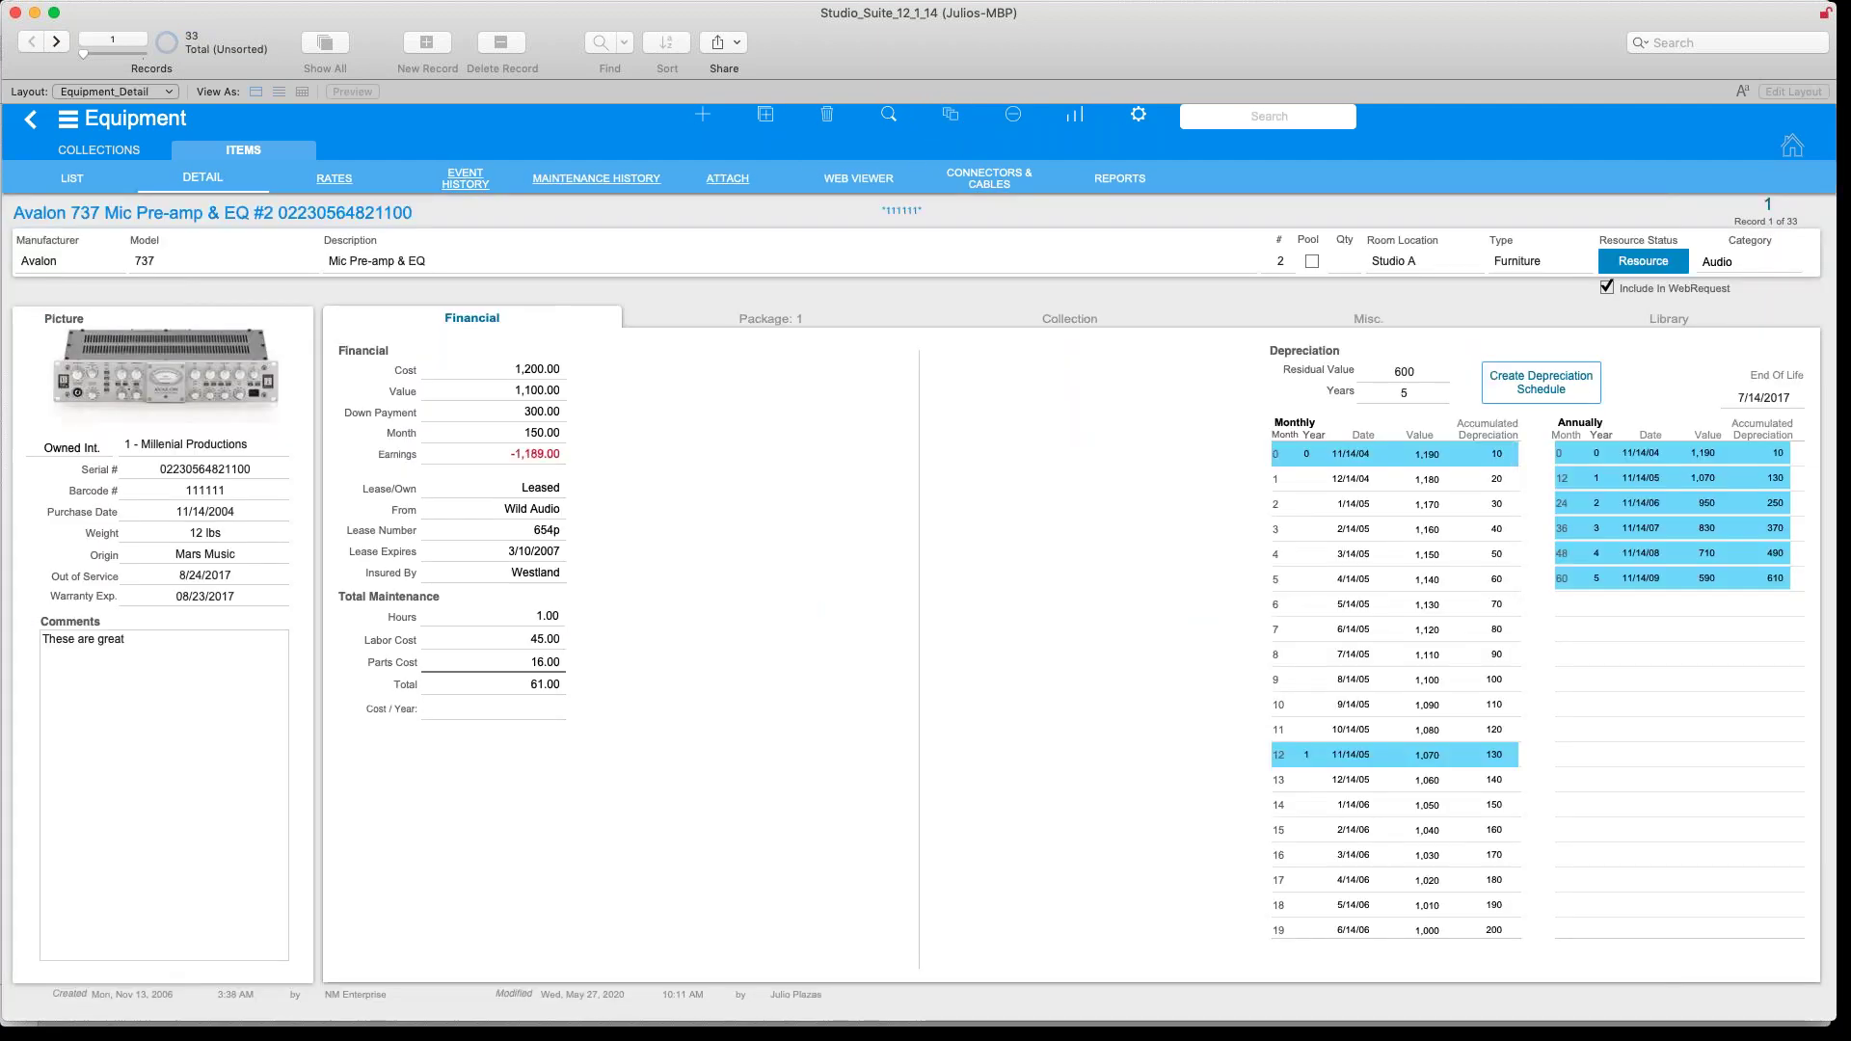
Review the rates assigned to the Avalon 737 Mic Pre-amp & EQ #2, its default rate and the options for adding a rate
{"action": "left_click", "coordinate": [353, 187]}
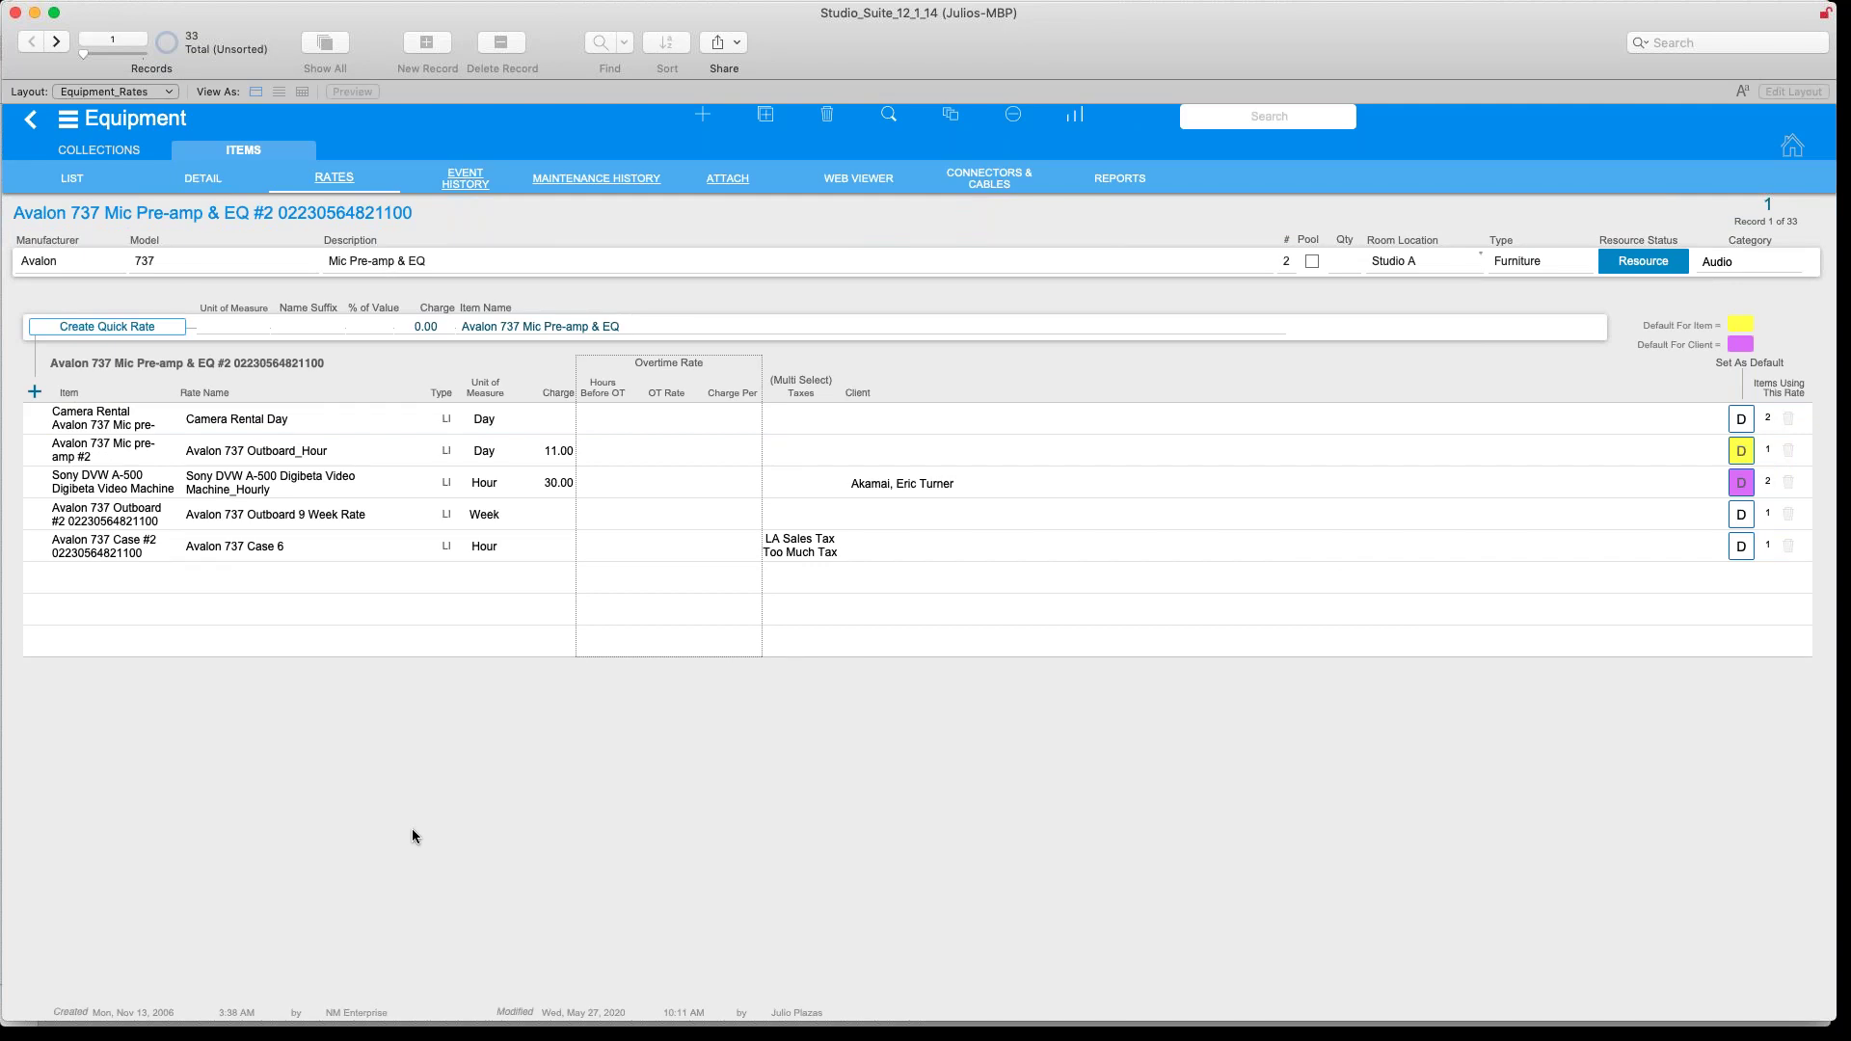
{"action": "left_click", "coordinate": [1738, 458]}
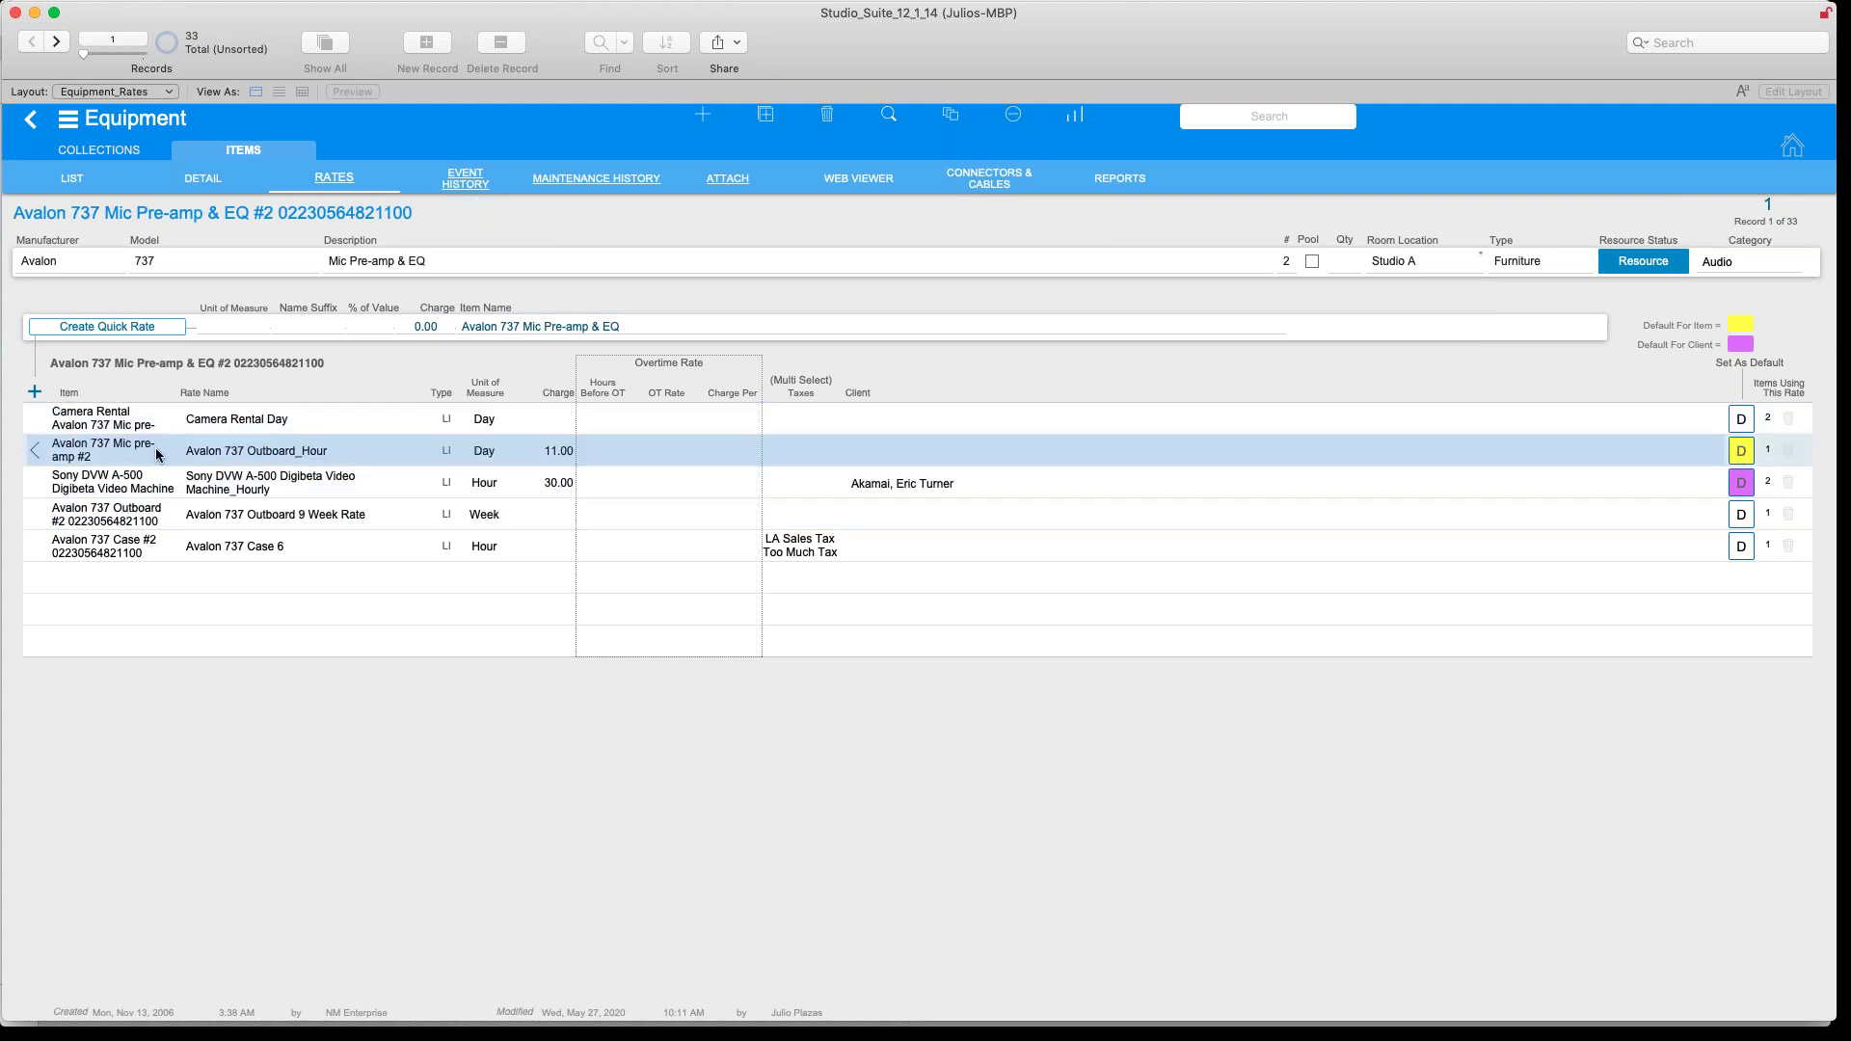
{"action": "left_click", "coordinate": [38, 394]}
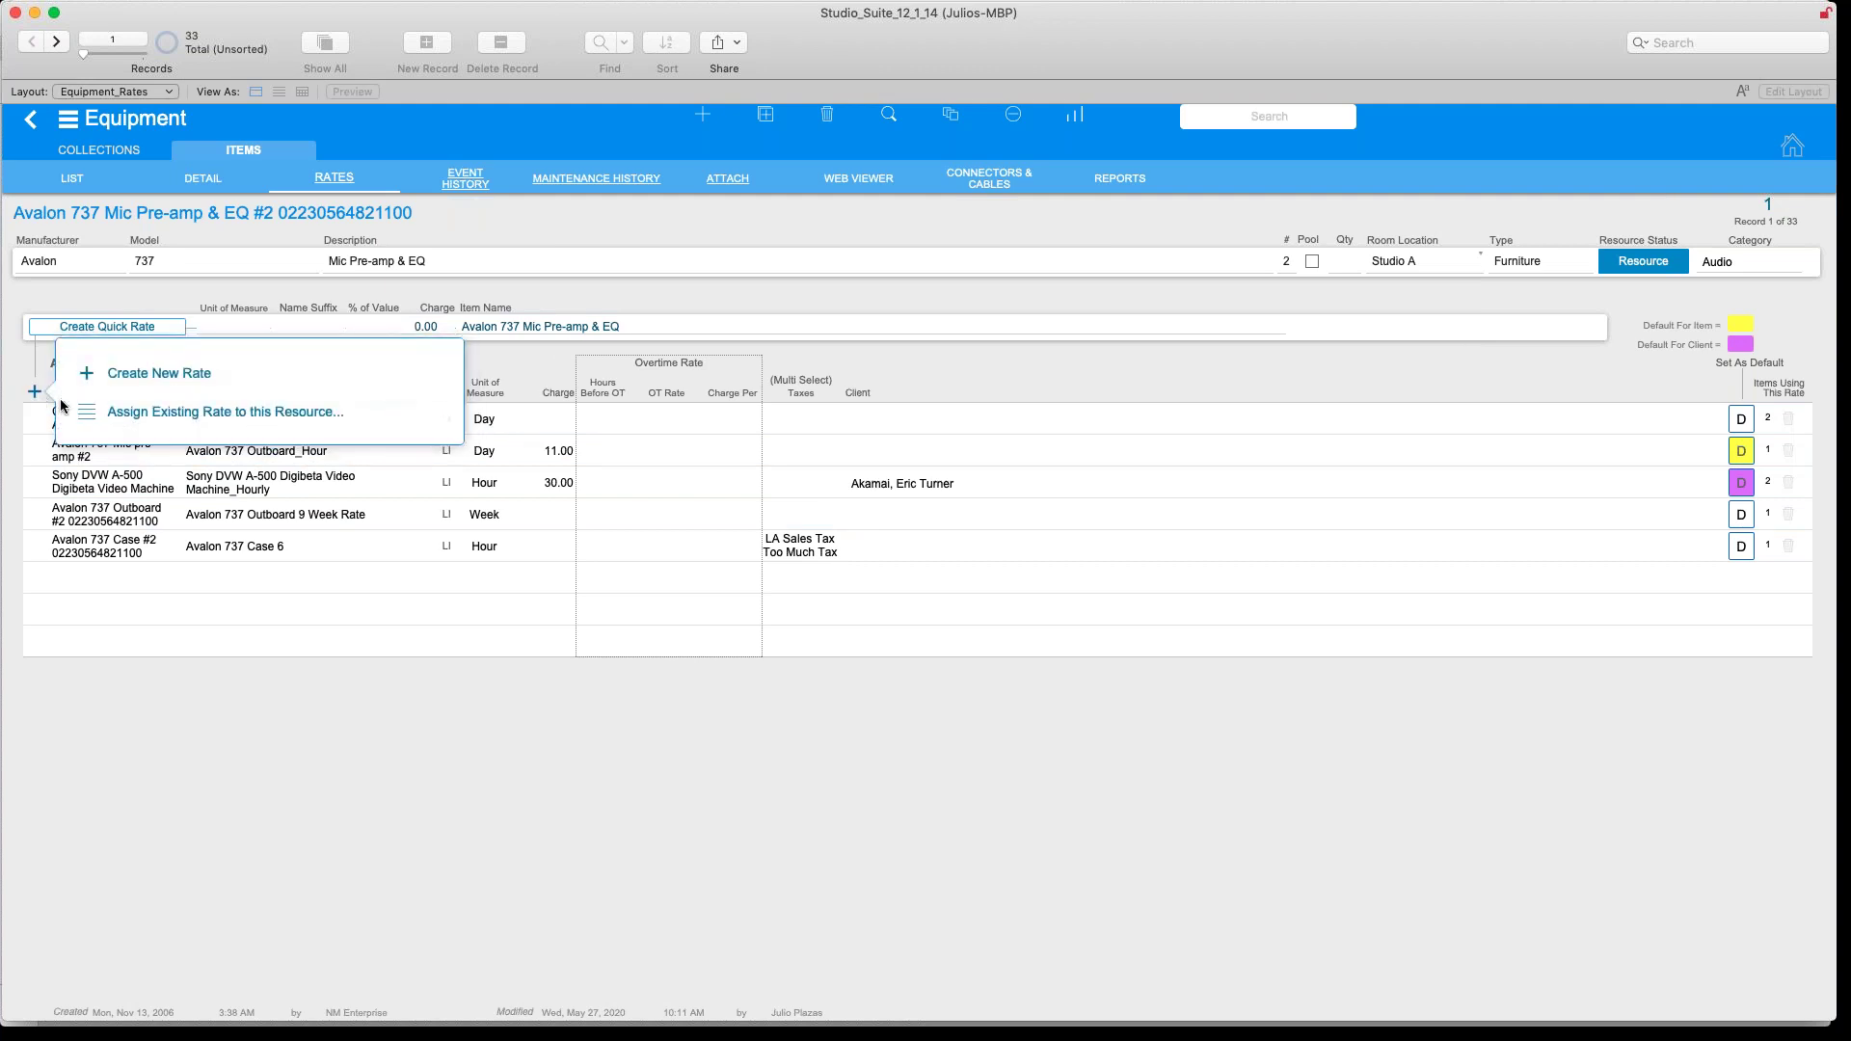
{"action": "left_click", "coordinate": [279, 752]}
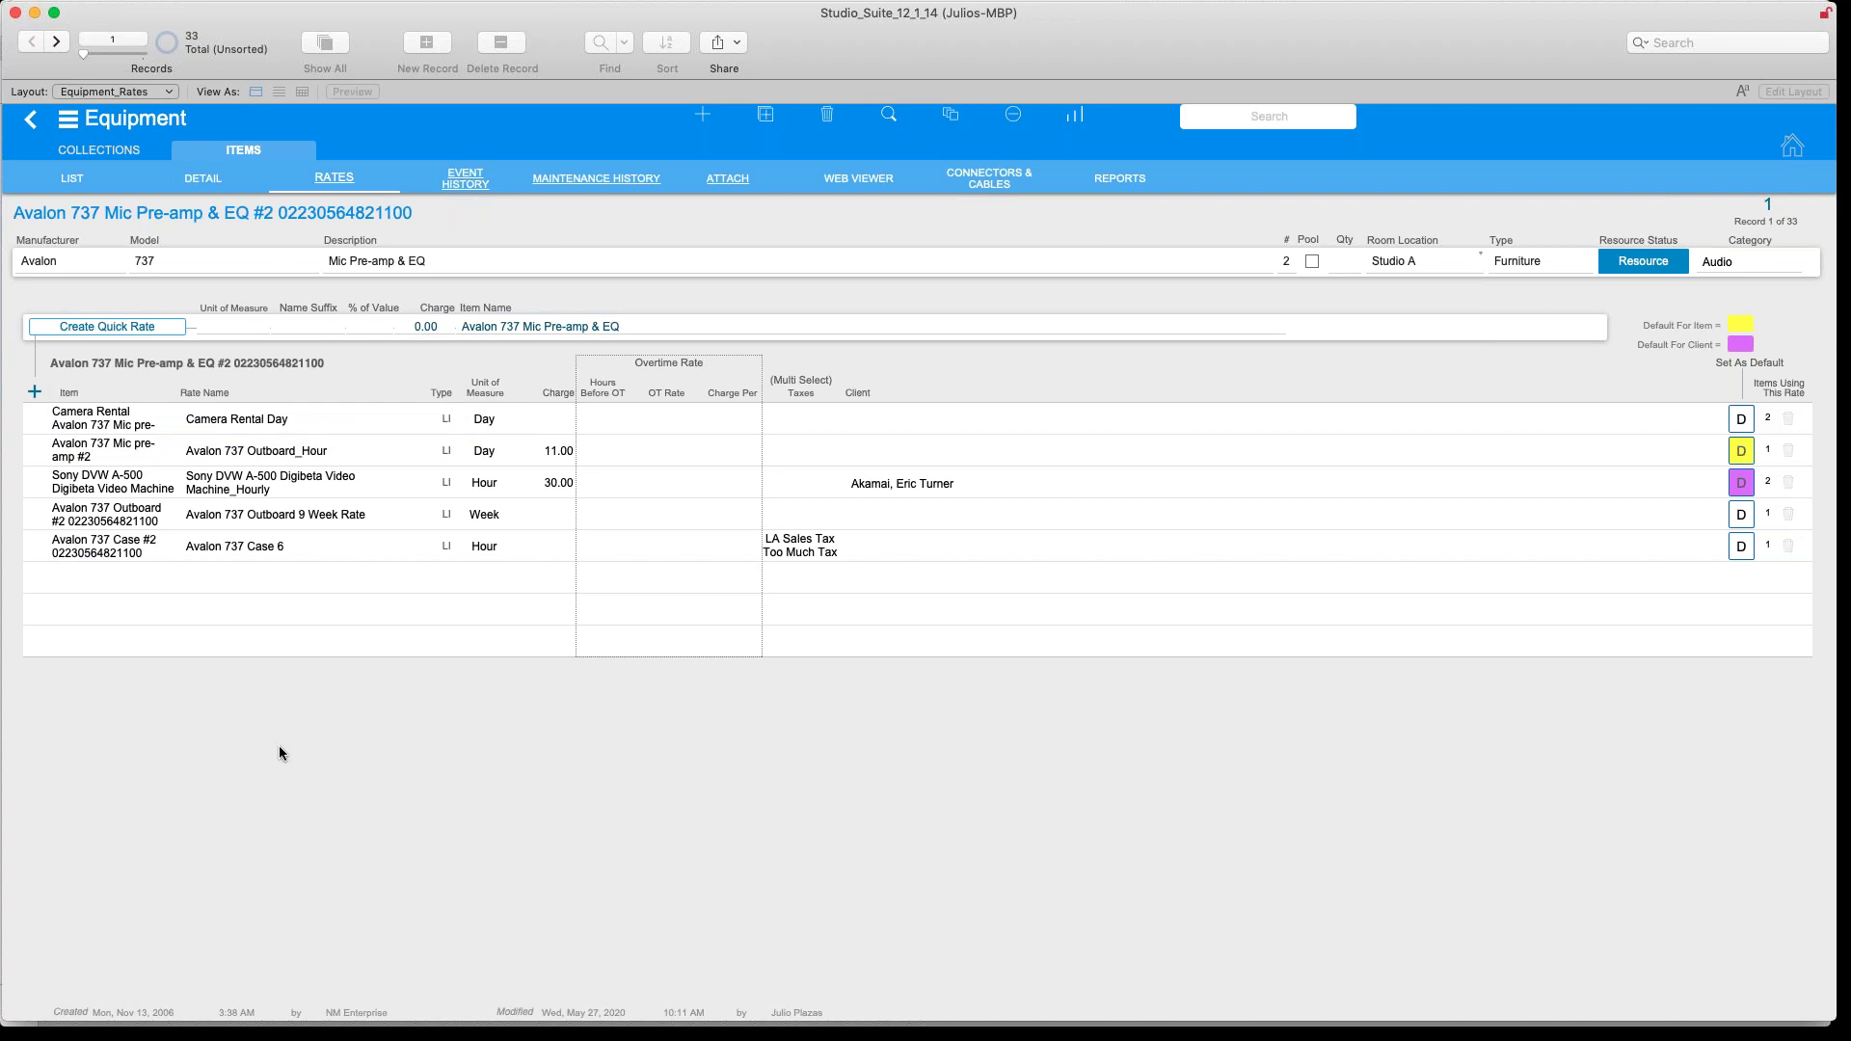
Open the Spotify Recording Session from the Avalon 737's event history and set the preamp's status to Checked Out without matching other events
{"action": "left_click", "coordinate": [483, 192]}
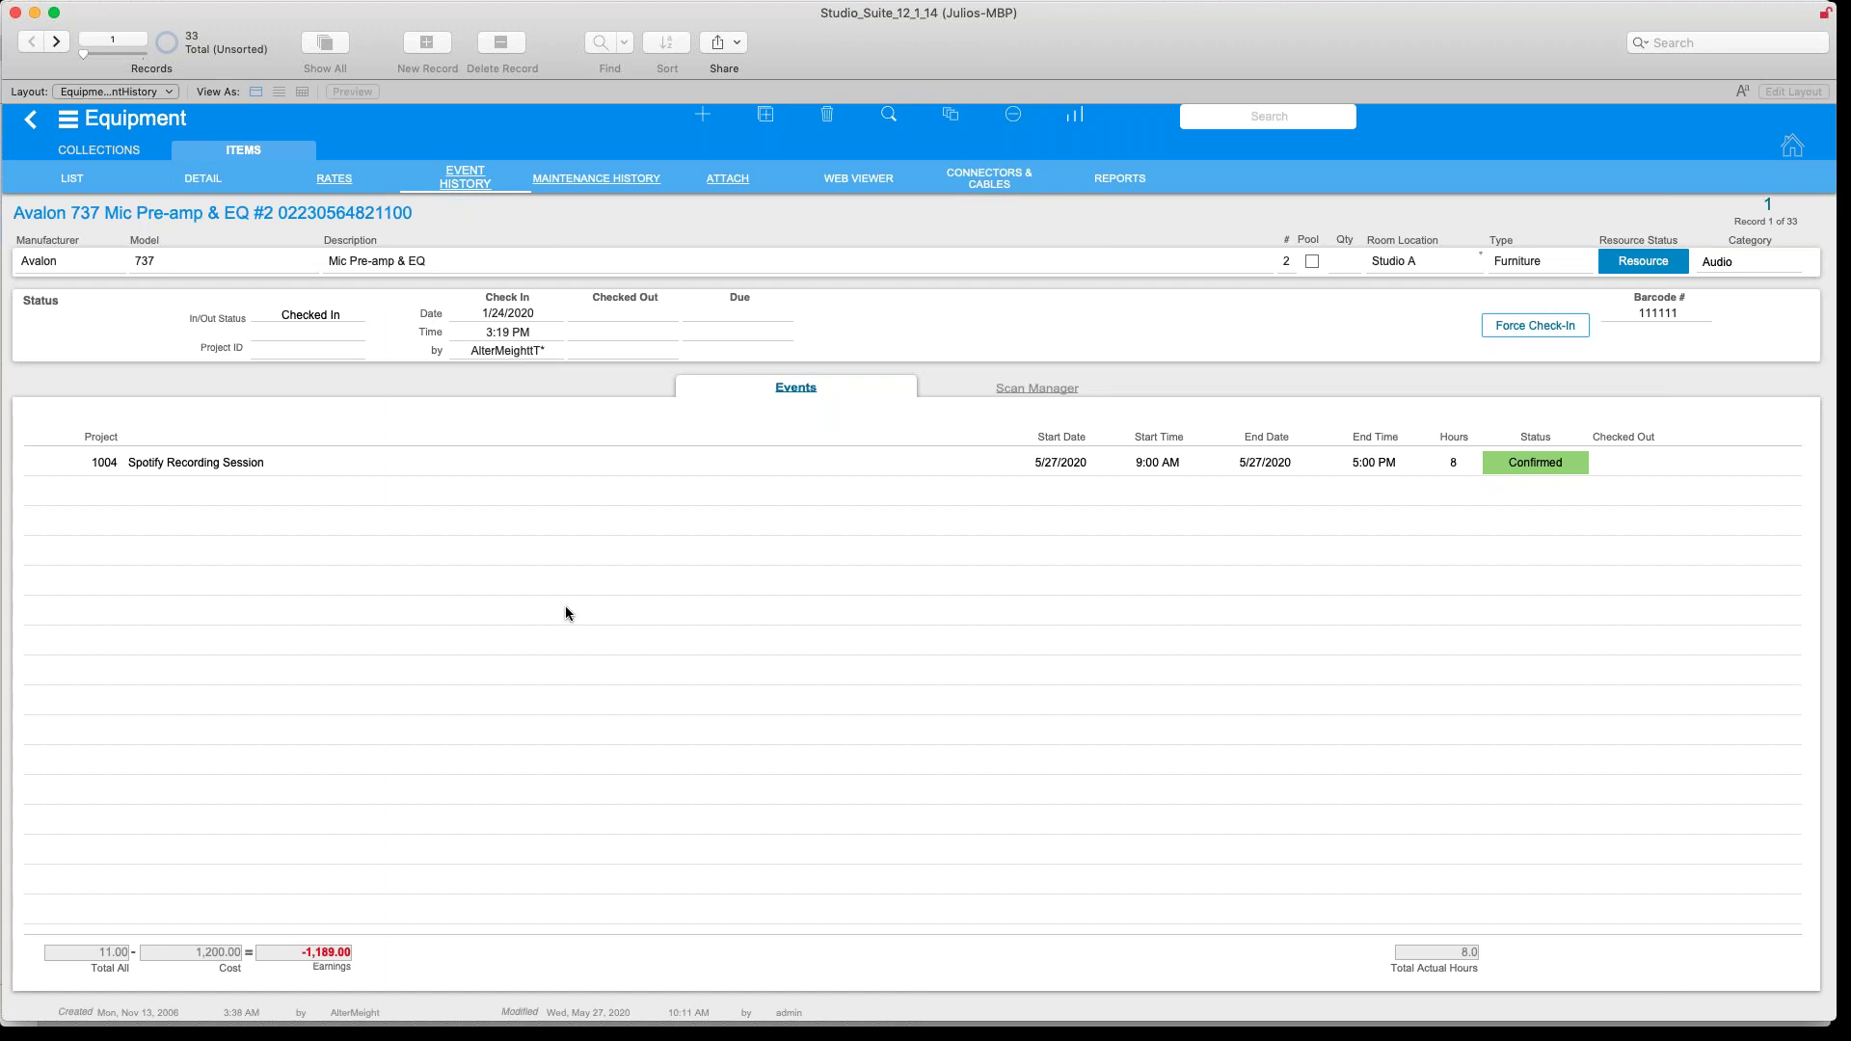
{"action": "left_click", "coordinate": [261, 475]}
{"action": "left_click", "coordinate": [1540, 460]}
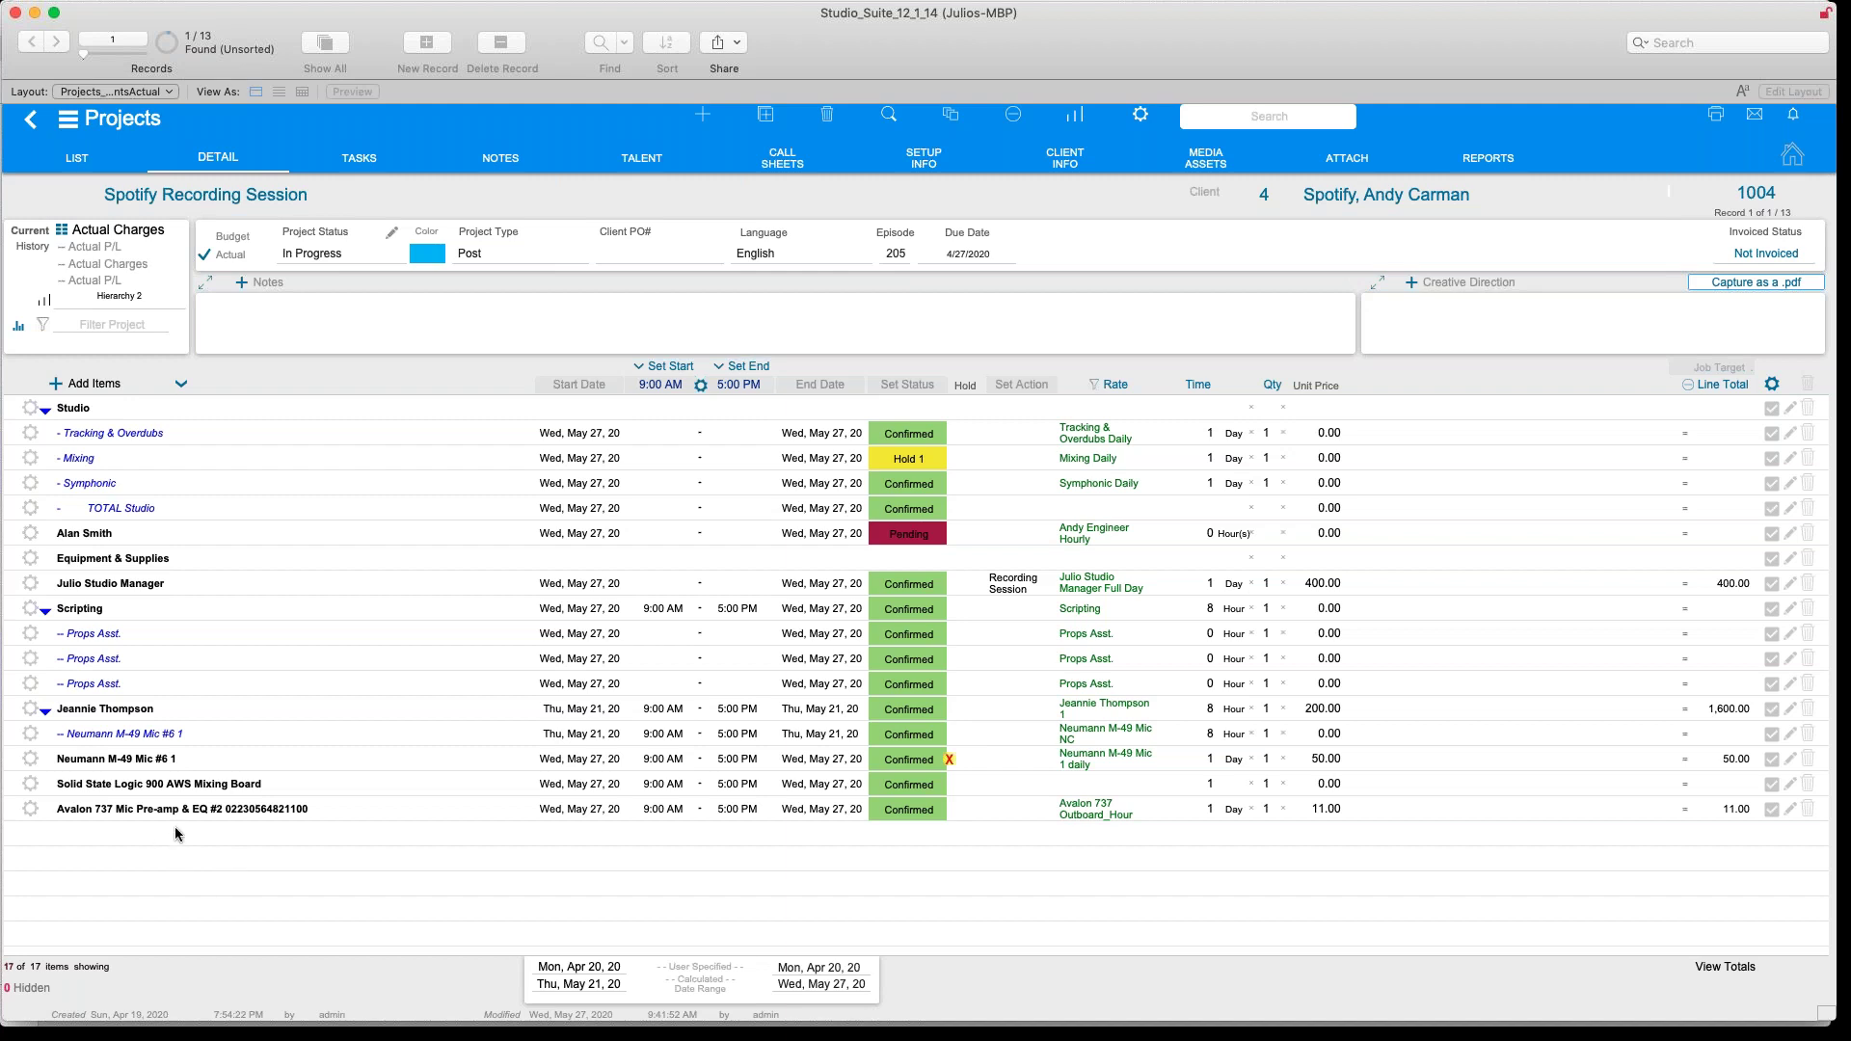
{"action": "left_click", "coordinate": [899, 815]}
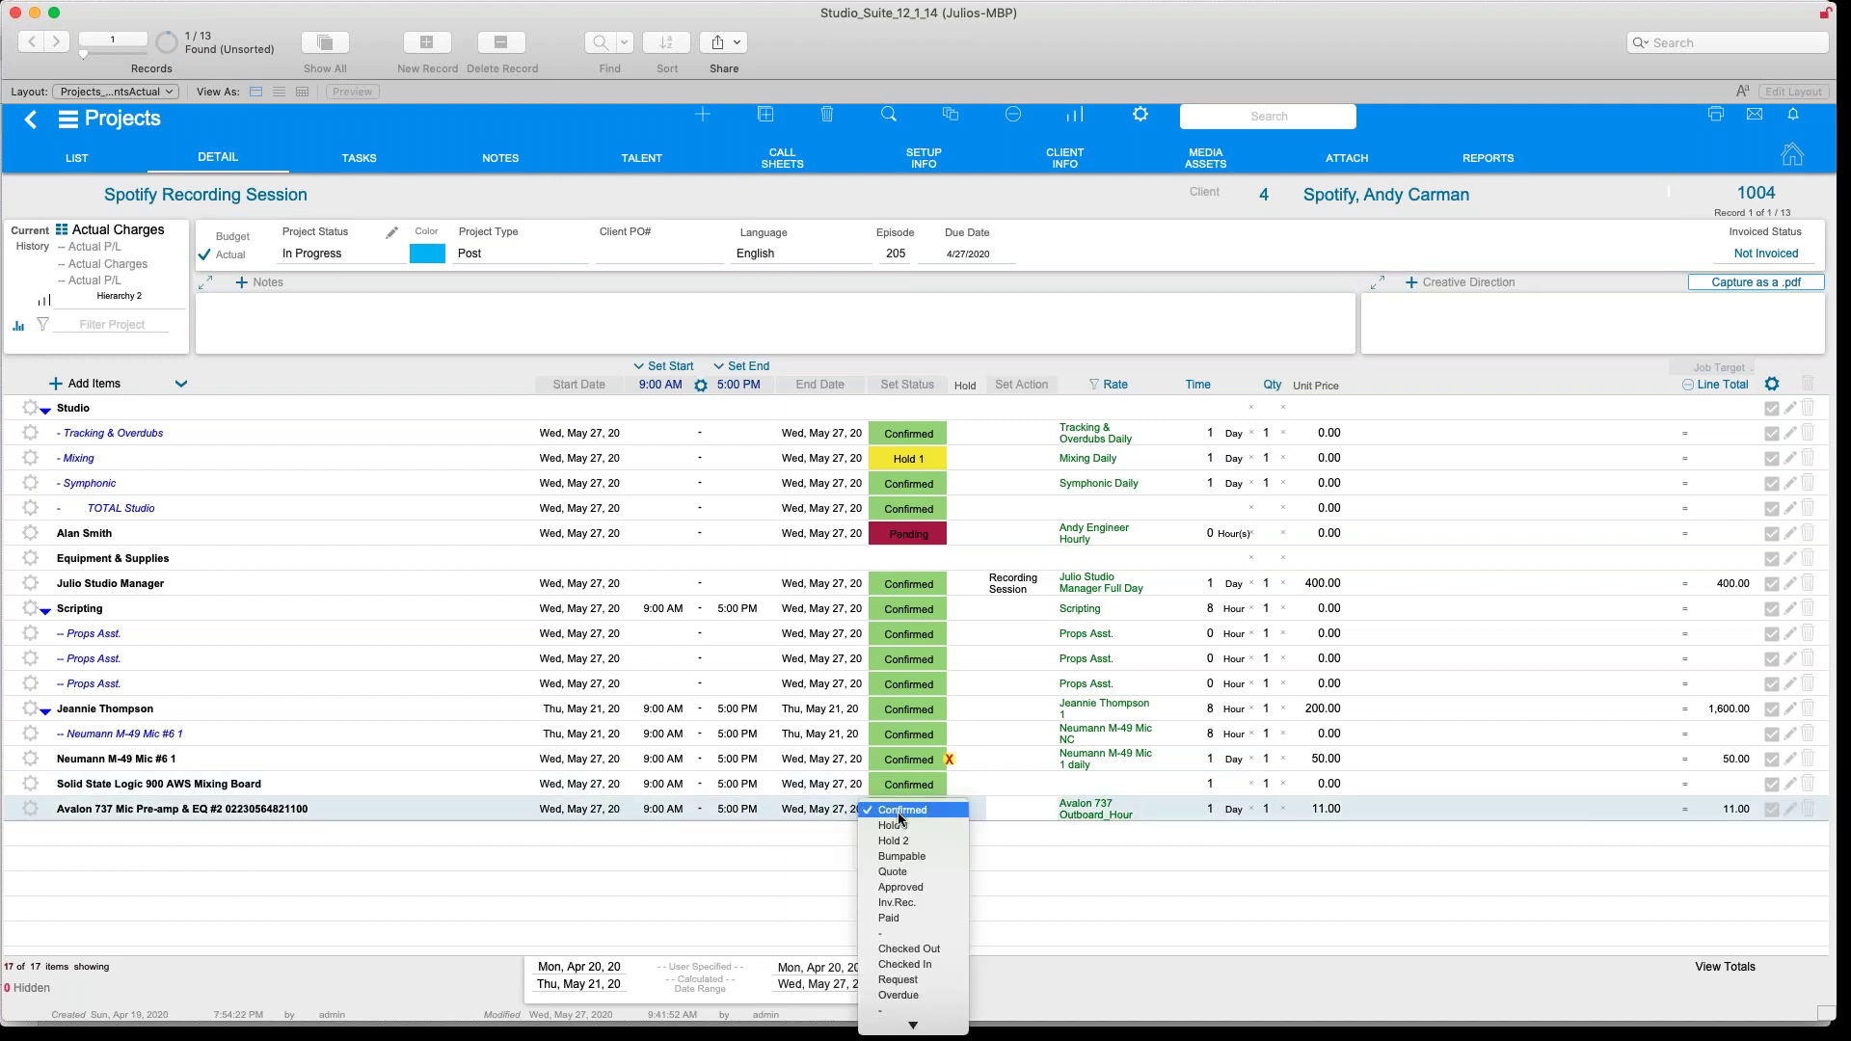
{"action": "left_click", "coordinate": [920, 949]}
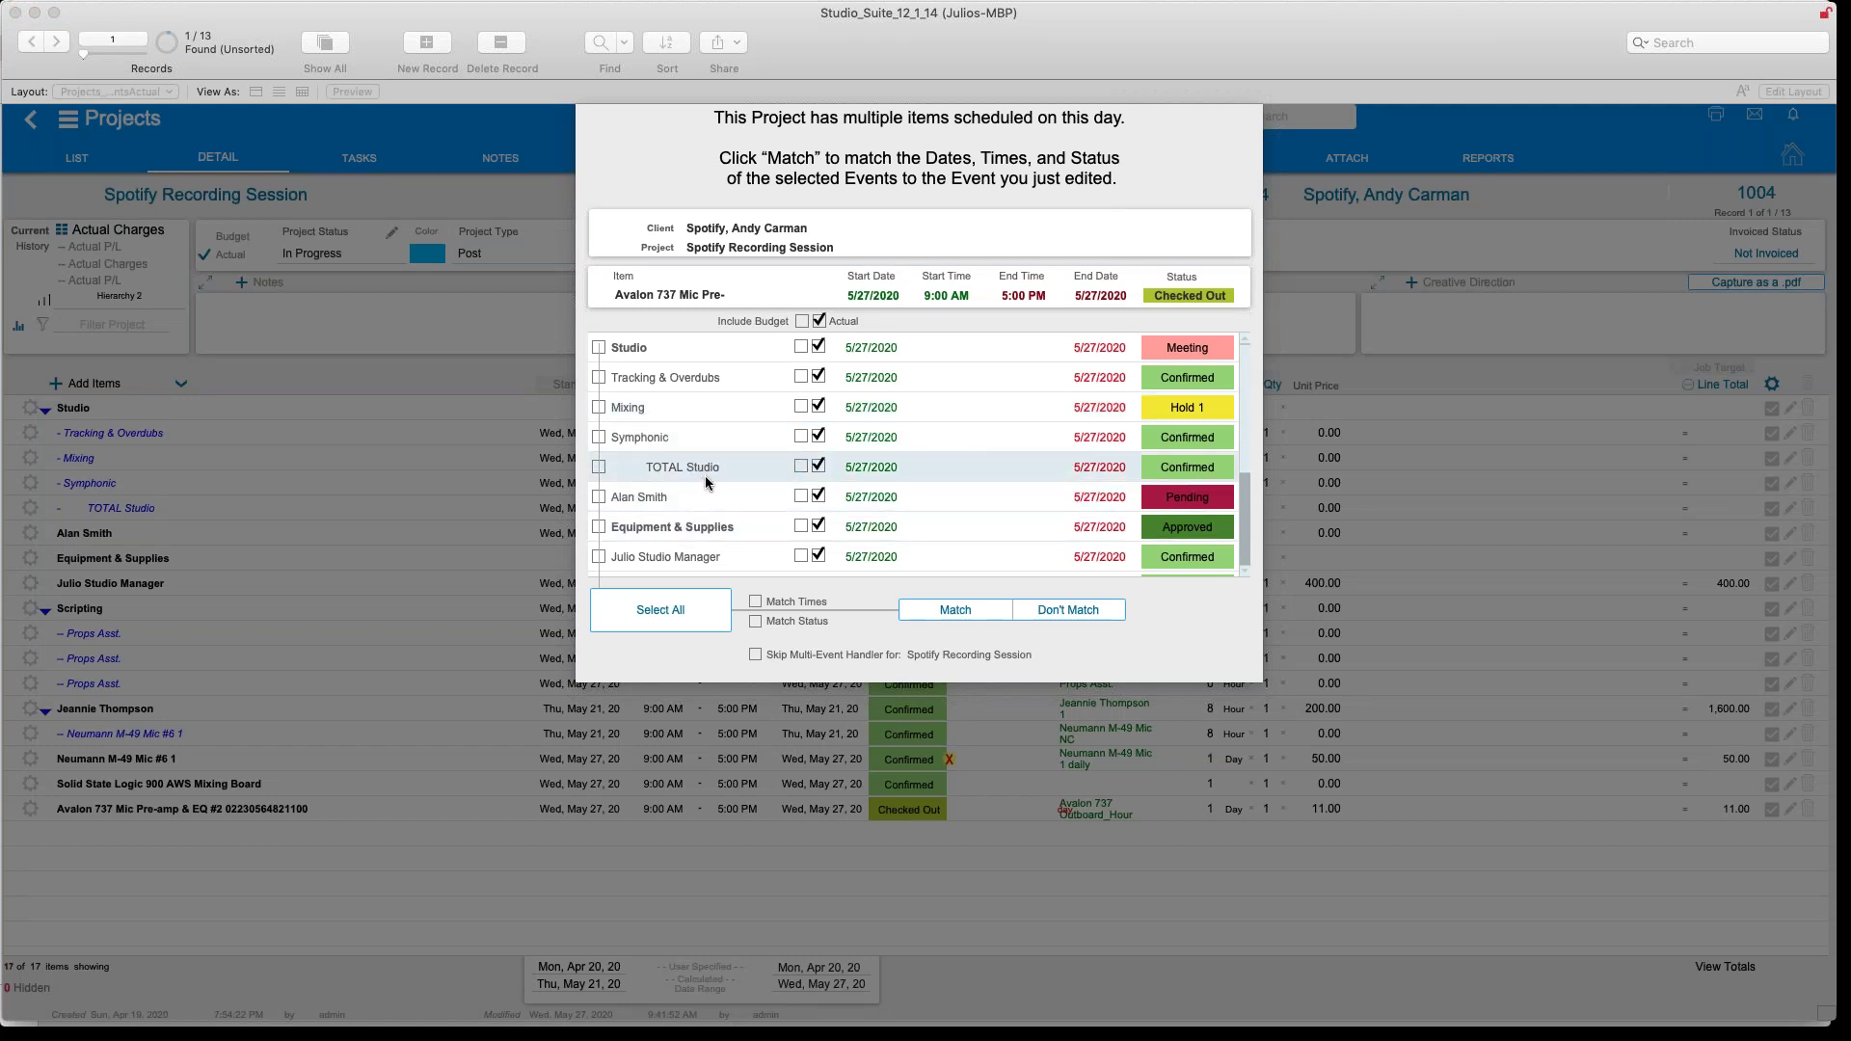
{"action": "left_click", "coordinate": [1065, 611]}
{"action": "left_click", "coordinate": [1066, 610]}
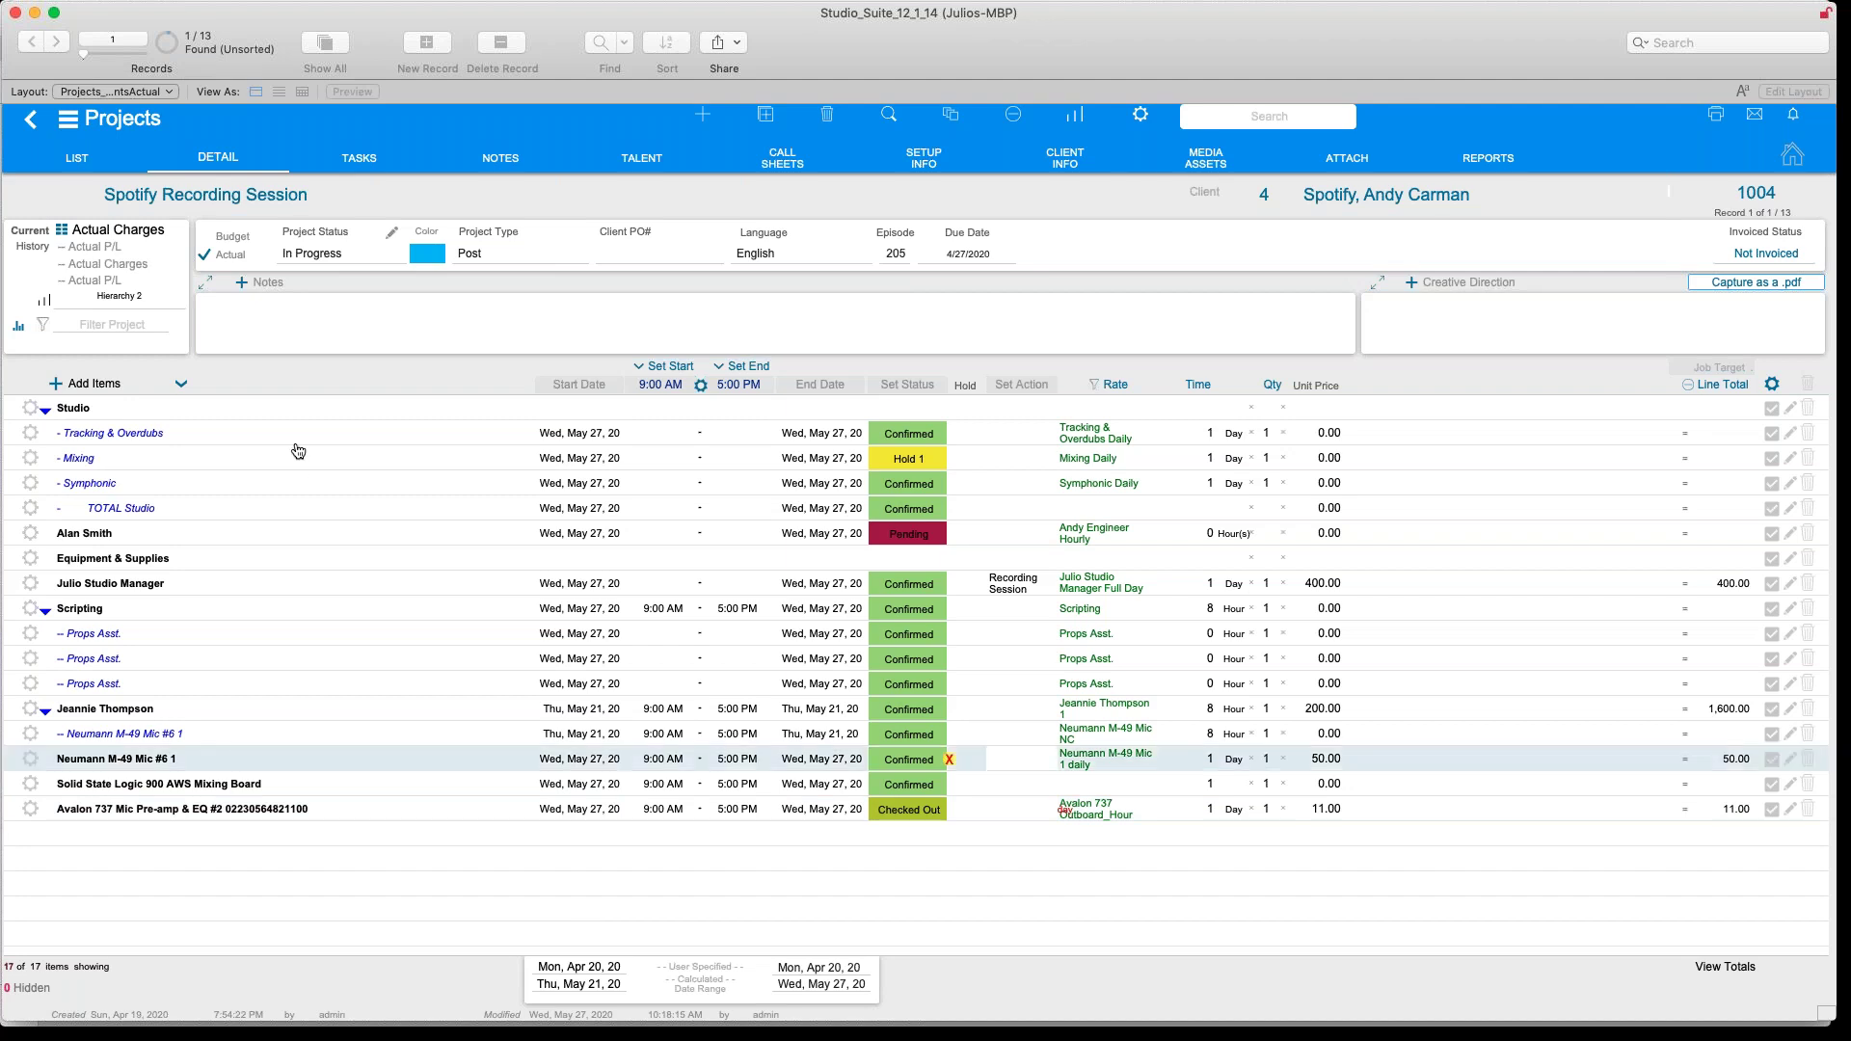
{"action": "left_click", "coordinate": [32, 120]}
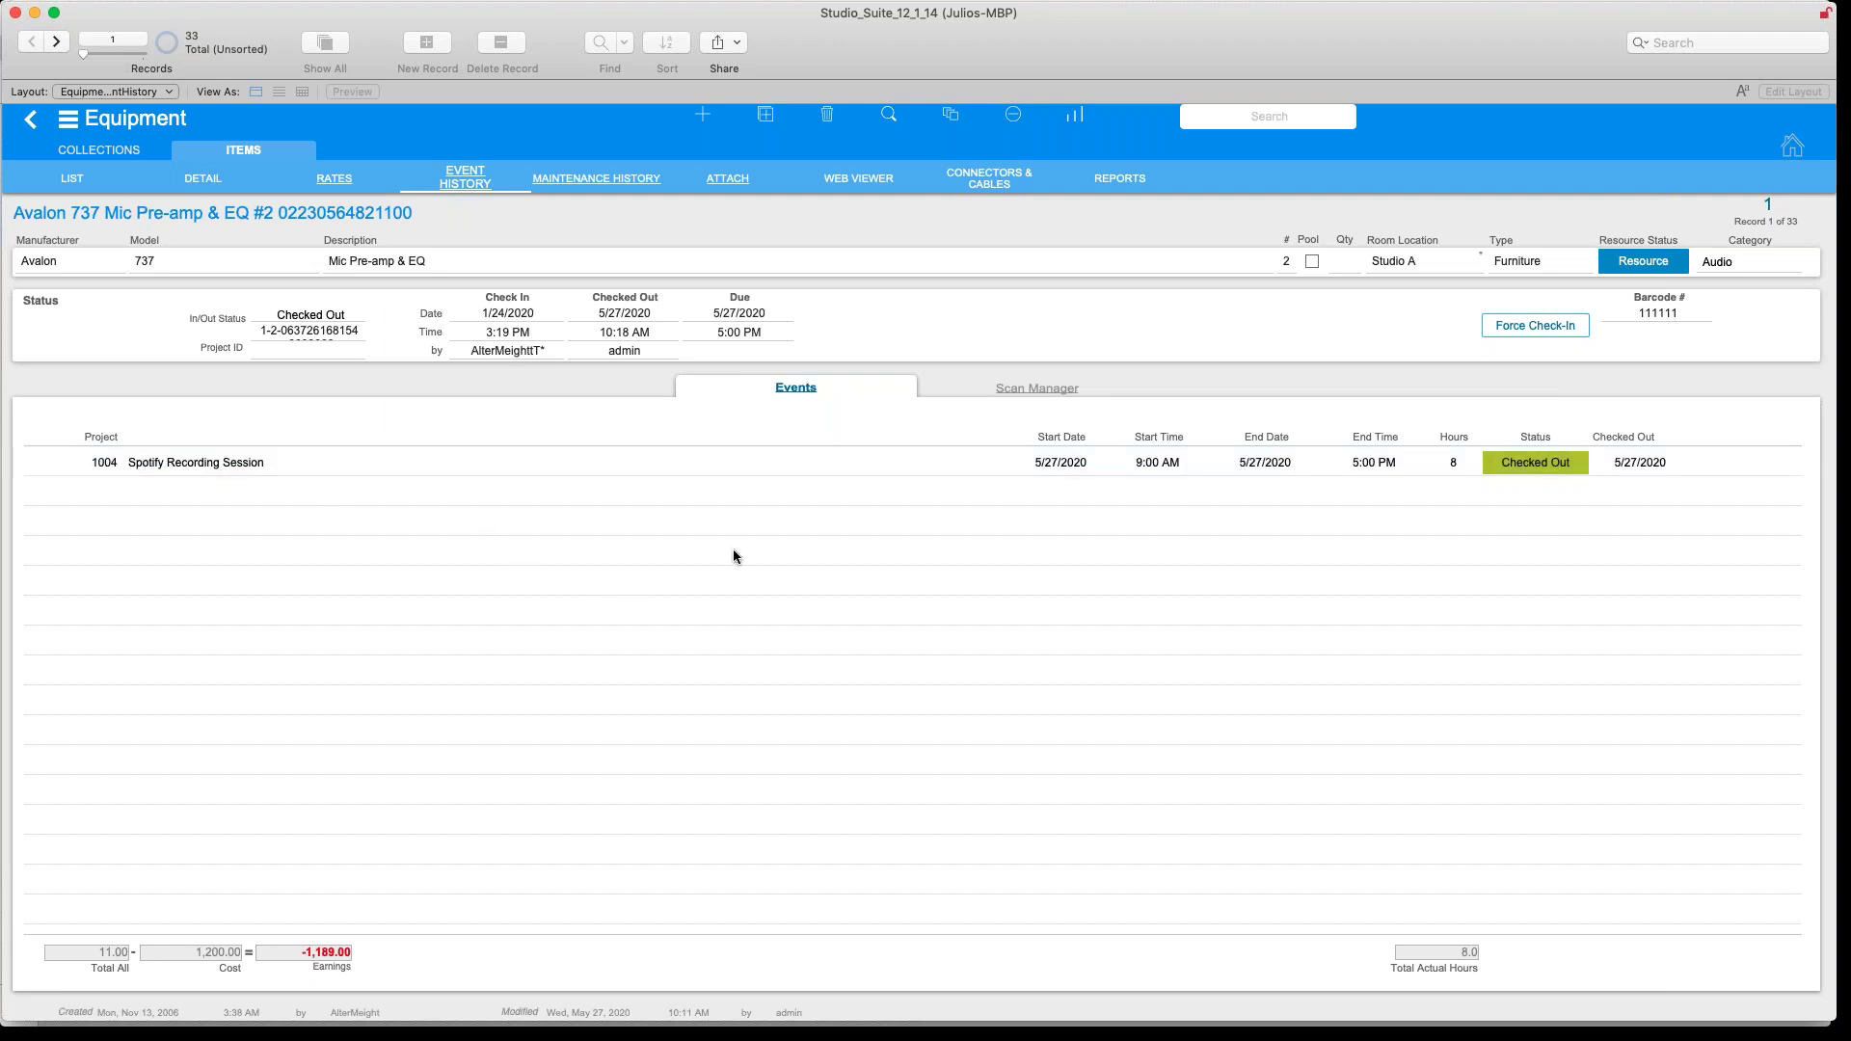
Log a scan in the Scan Manager for barcode 5558 in the Equipment Room, entering the name of the person scanning
{"action": "left_click", "coordinate": [1002, 389]}
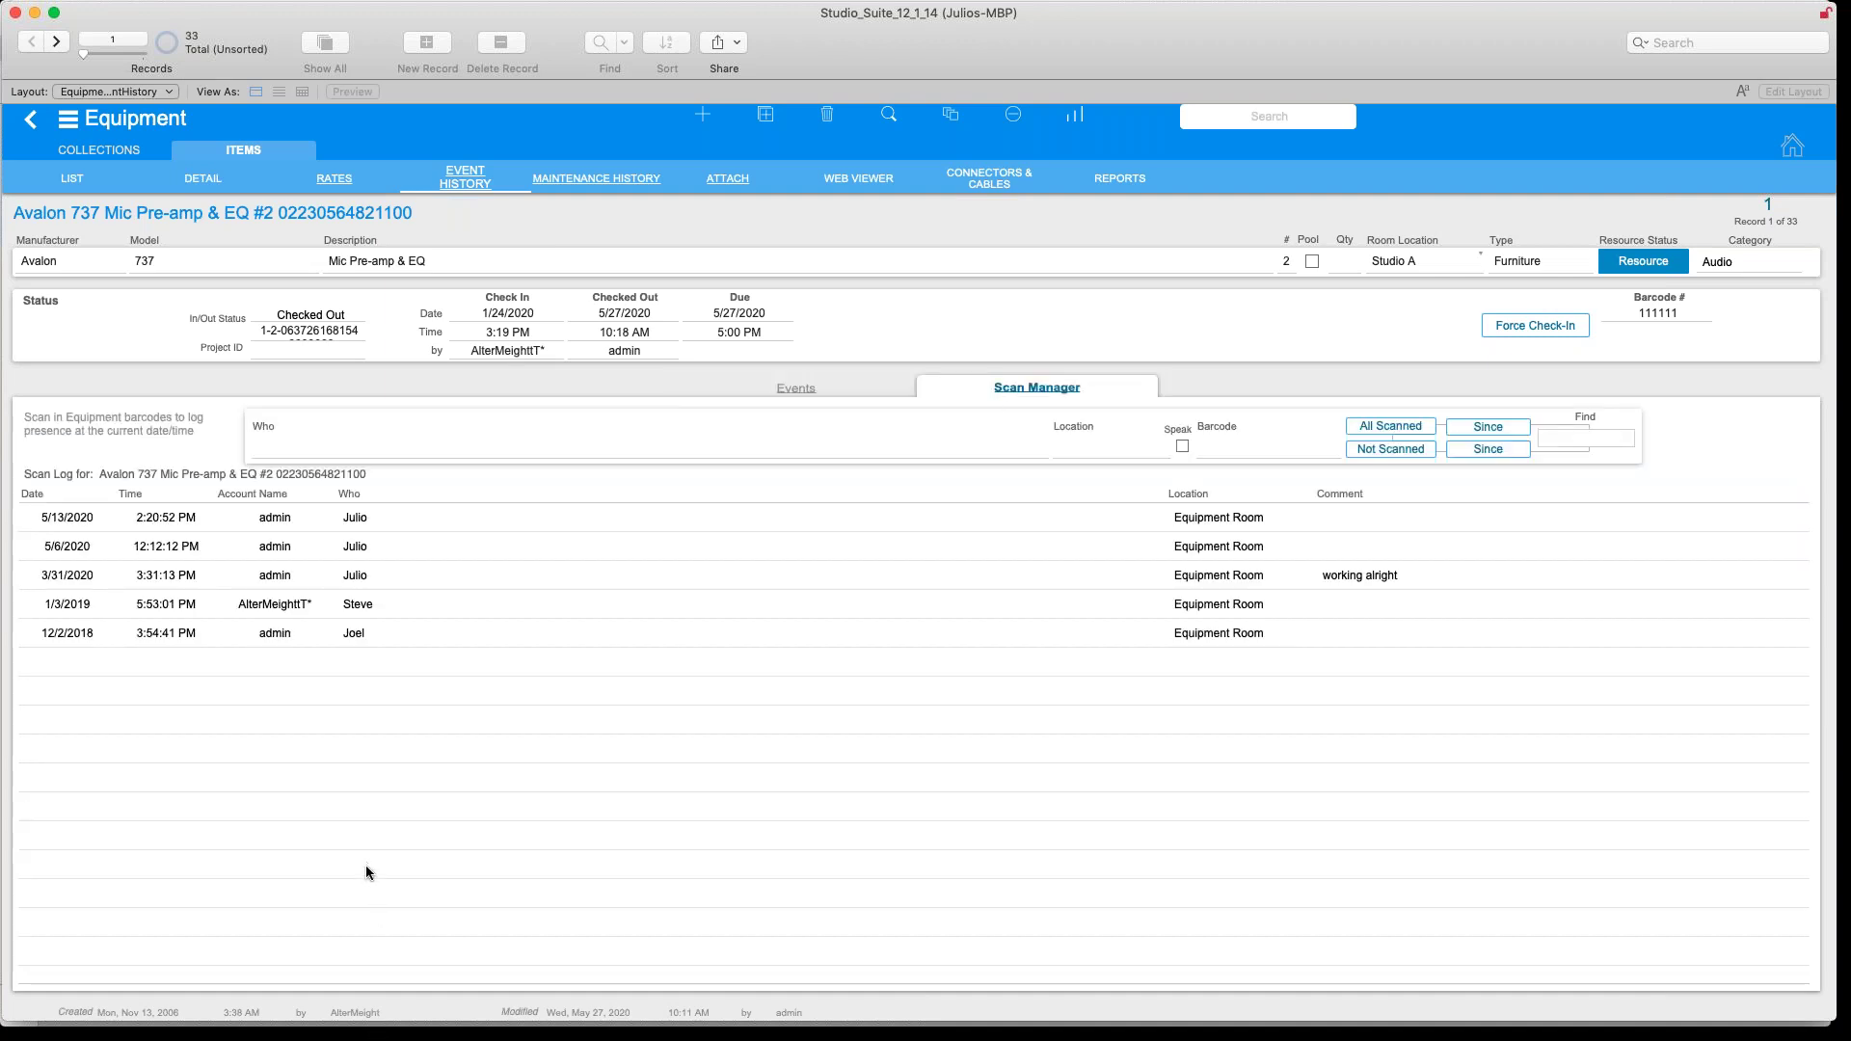
{"action": "left_click", "coordinate": [296, 451]}
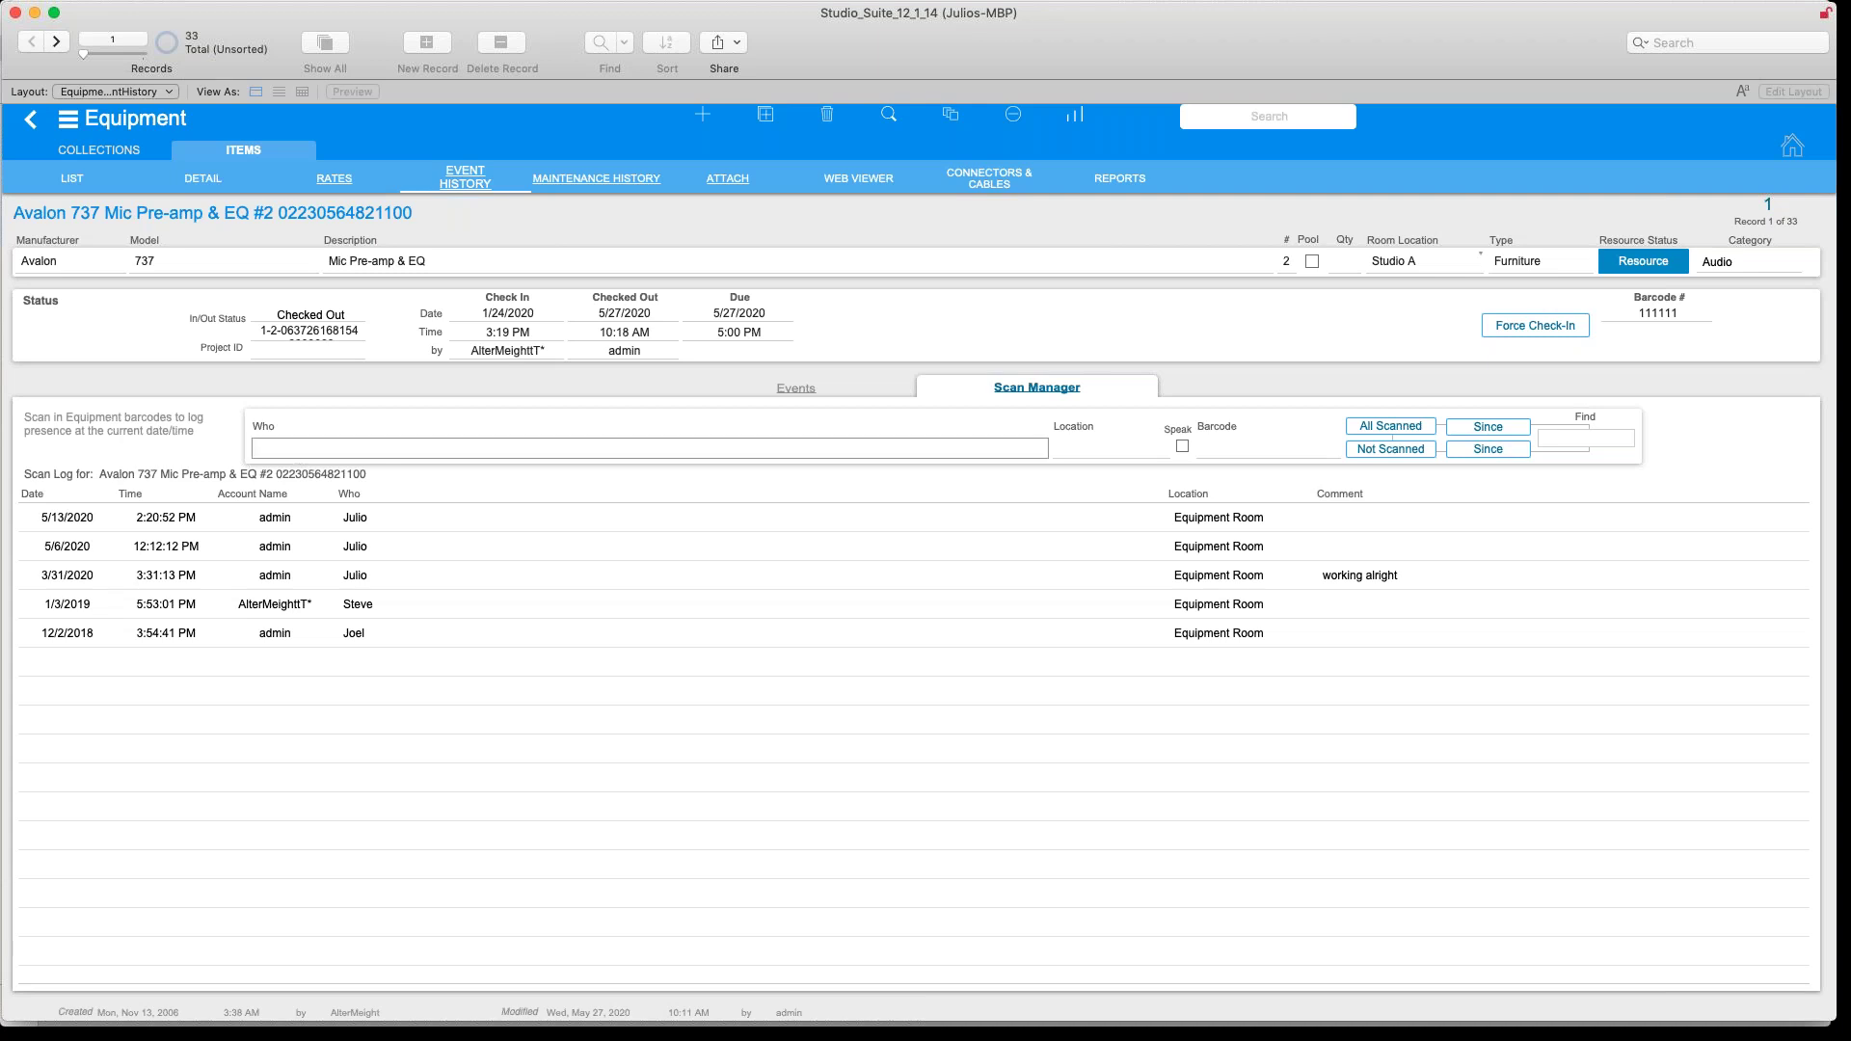
{"action": "type", "text": "julio"}
{"action": "key", "text": "Tab"}
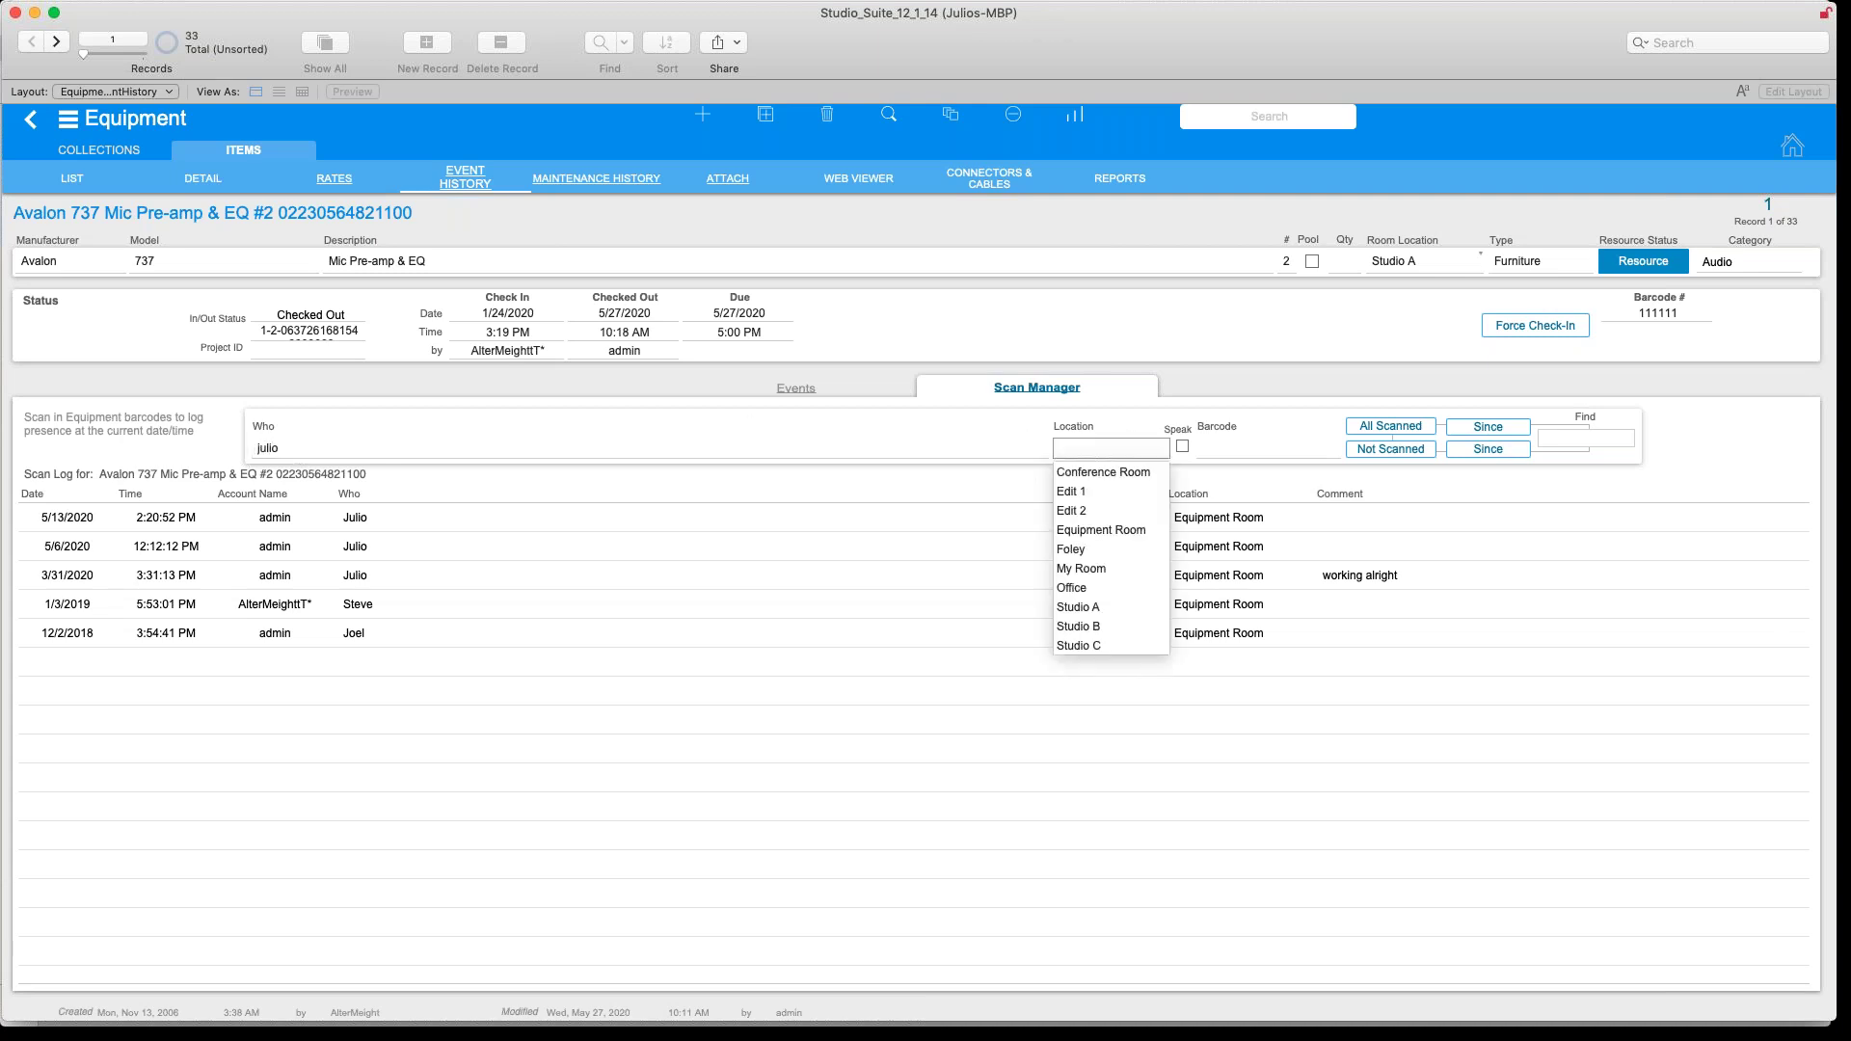
{"action": "left_click", "coordinate": [1108, 526]}
{"action": "left_click", "coordinate": [1238, 450]}
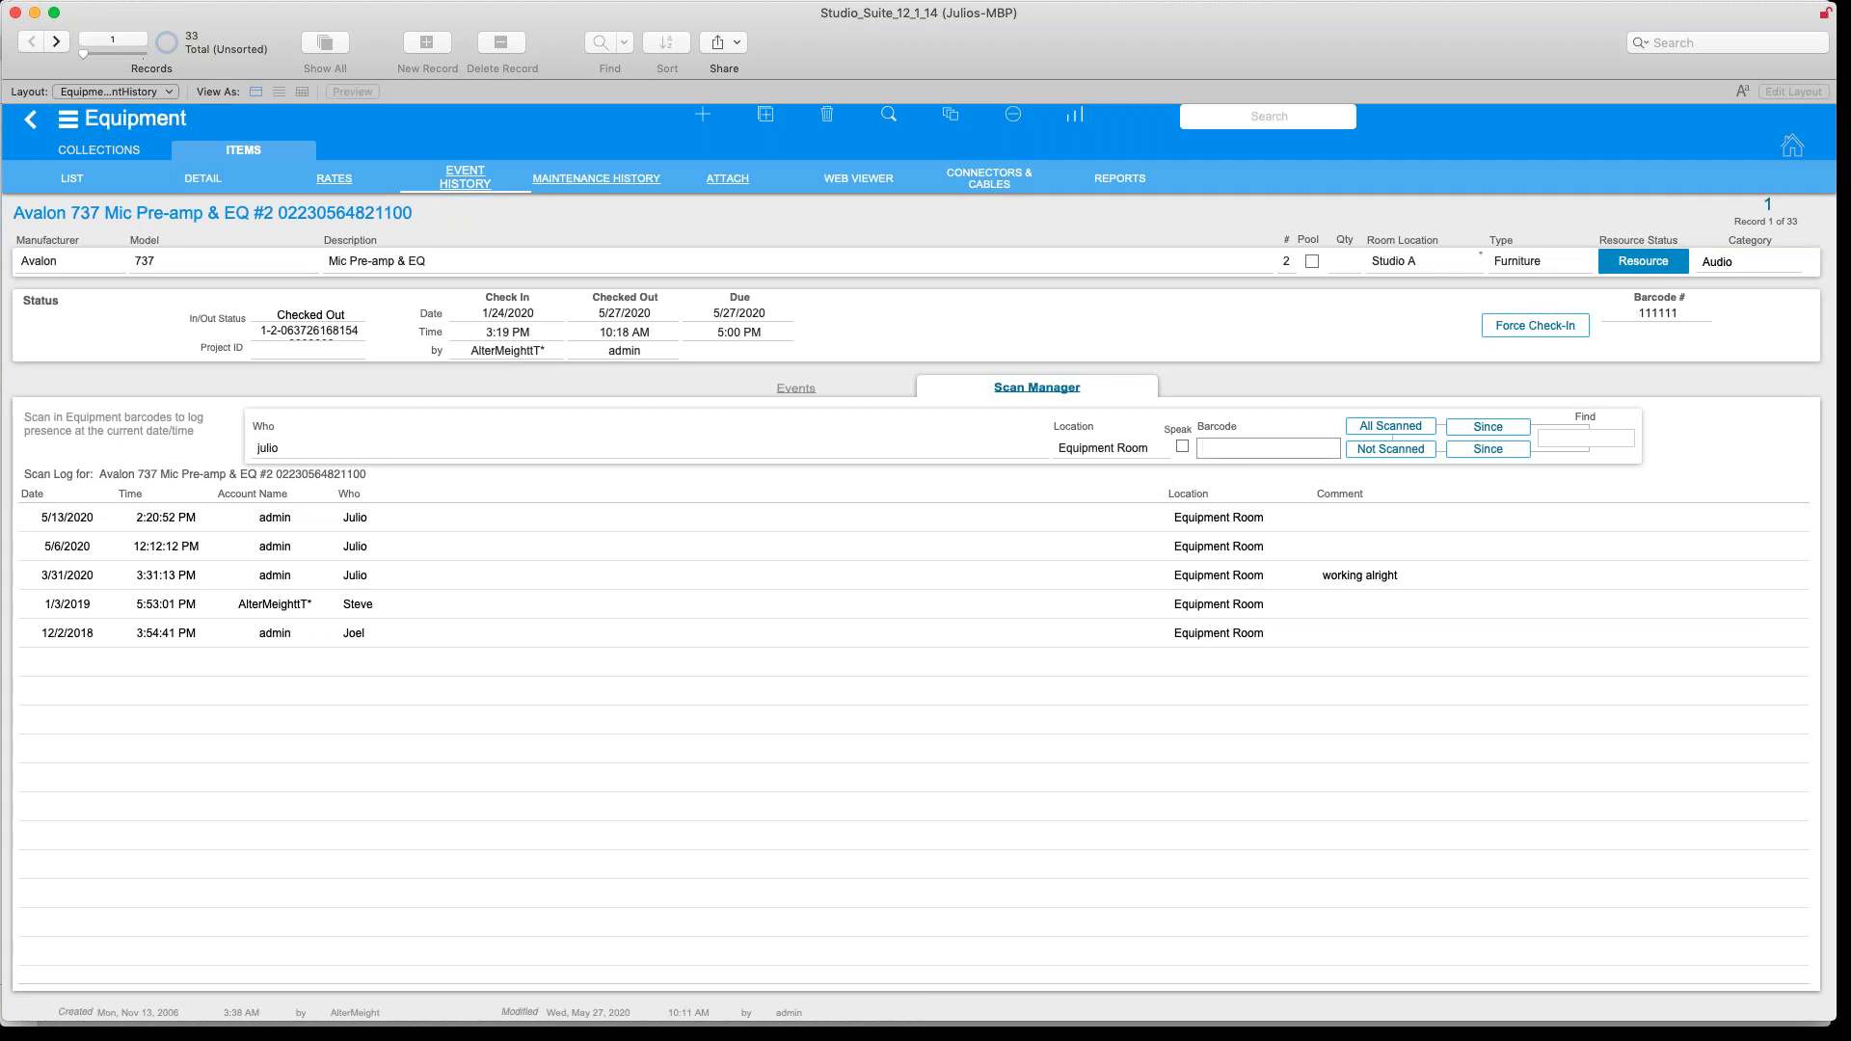
{"action": "type", "text": "5558"}
{"action": "key", "text": "Return"}
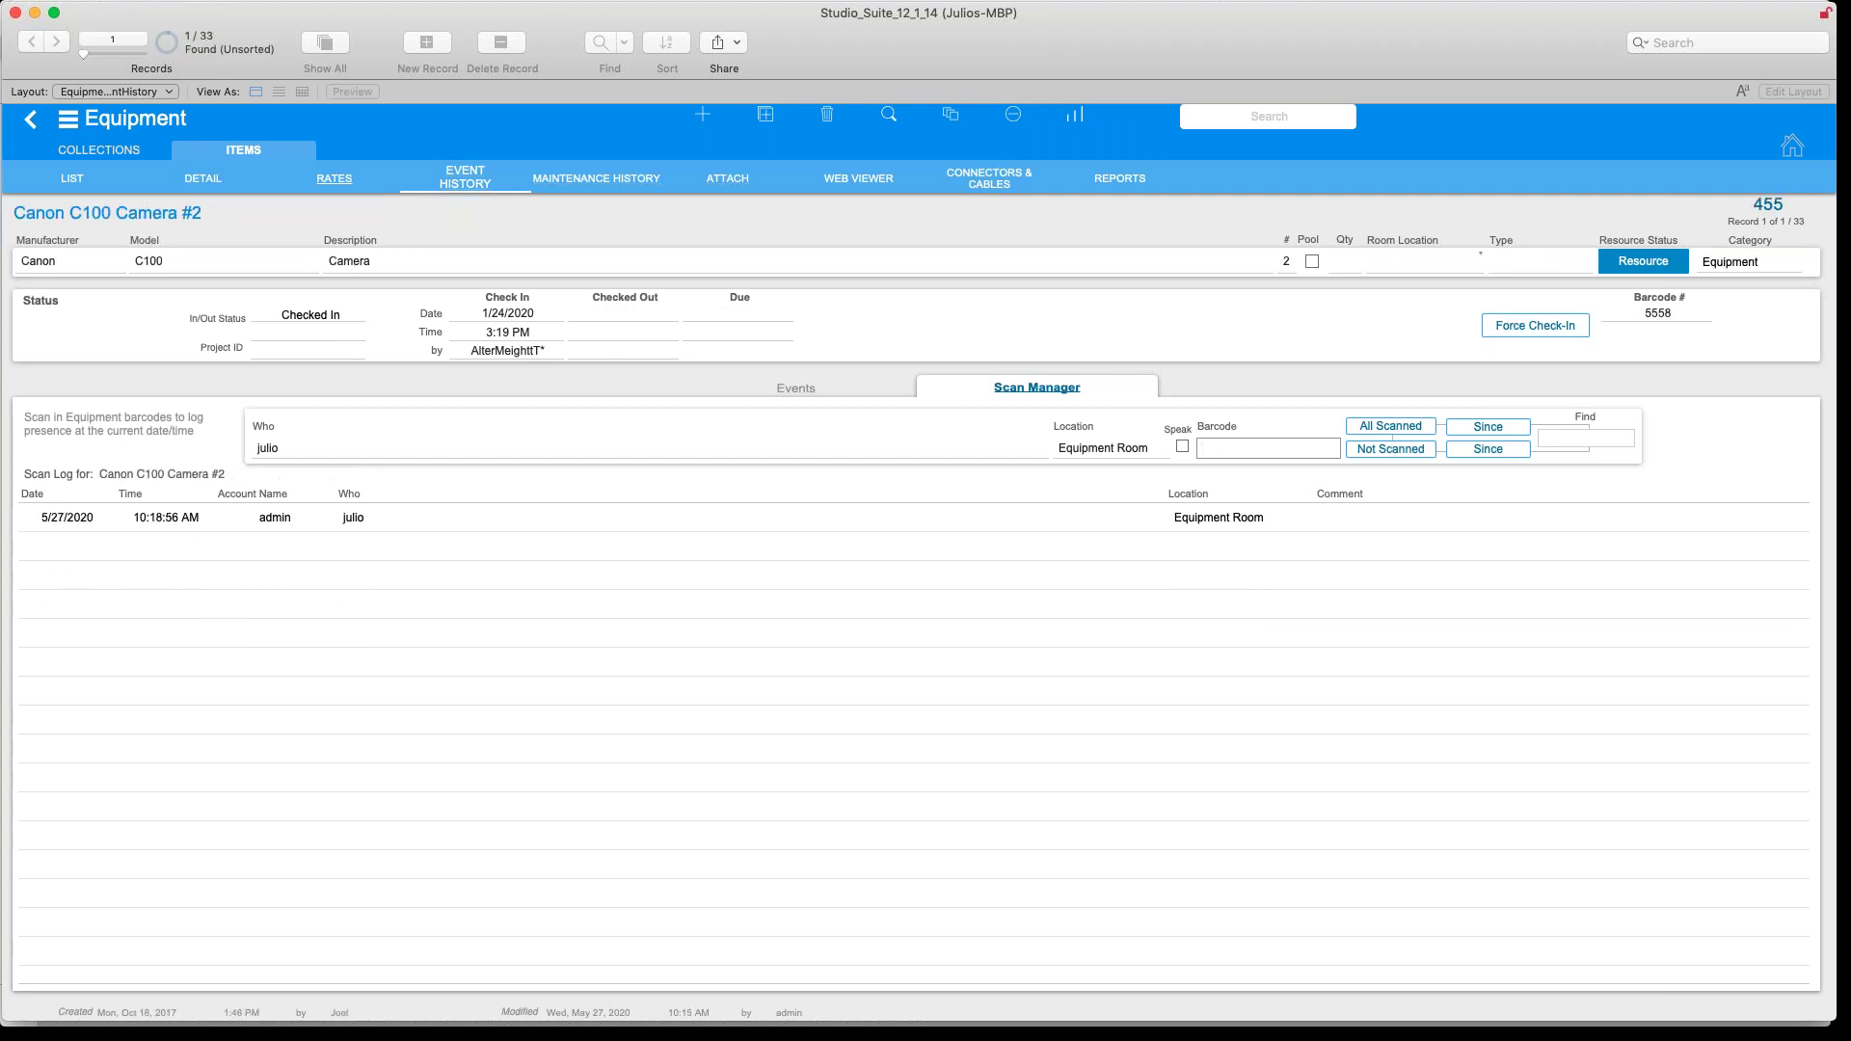
Add the comment "perfect condition" to the new scan log entry of Canon C100 Camera #2
{"action": "left_click", "coordinate": [1269, 518]}
{"action": "left_click", "coordinate": [1371, 518]}
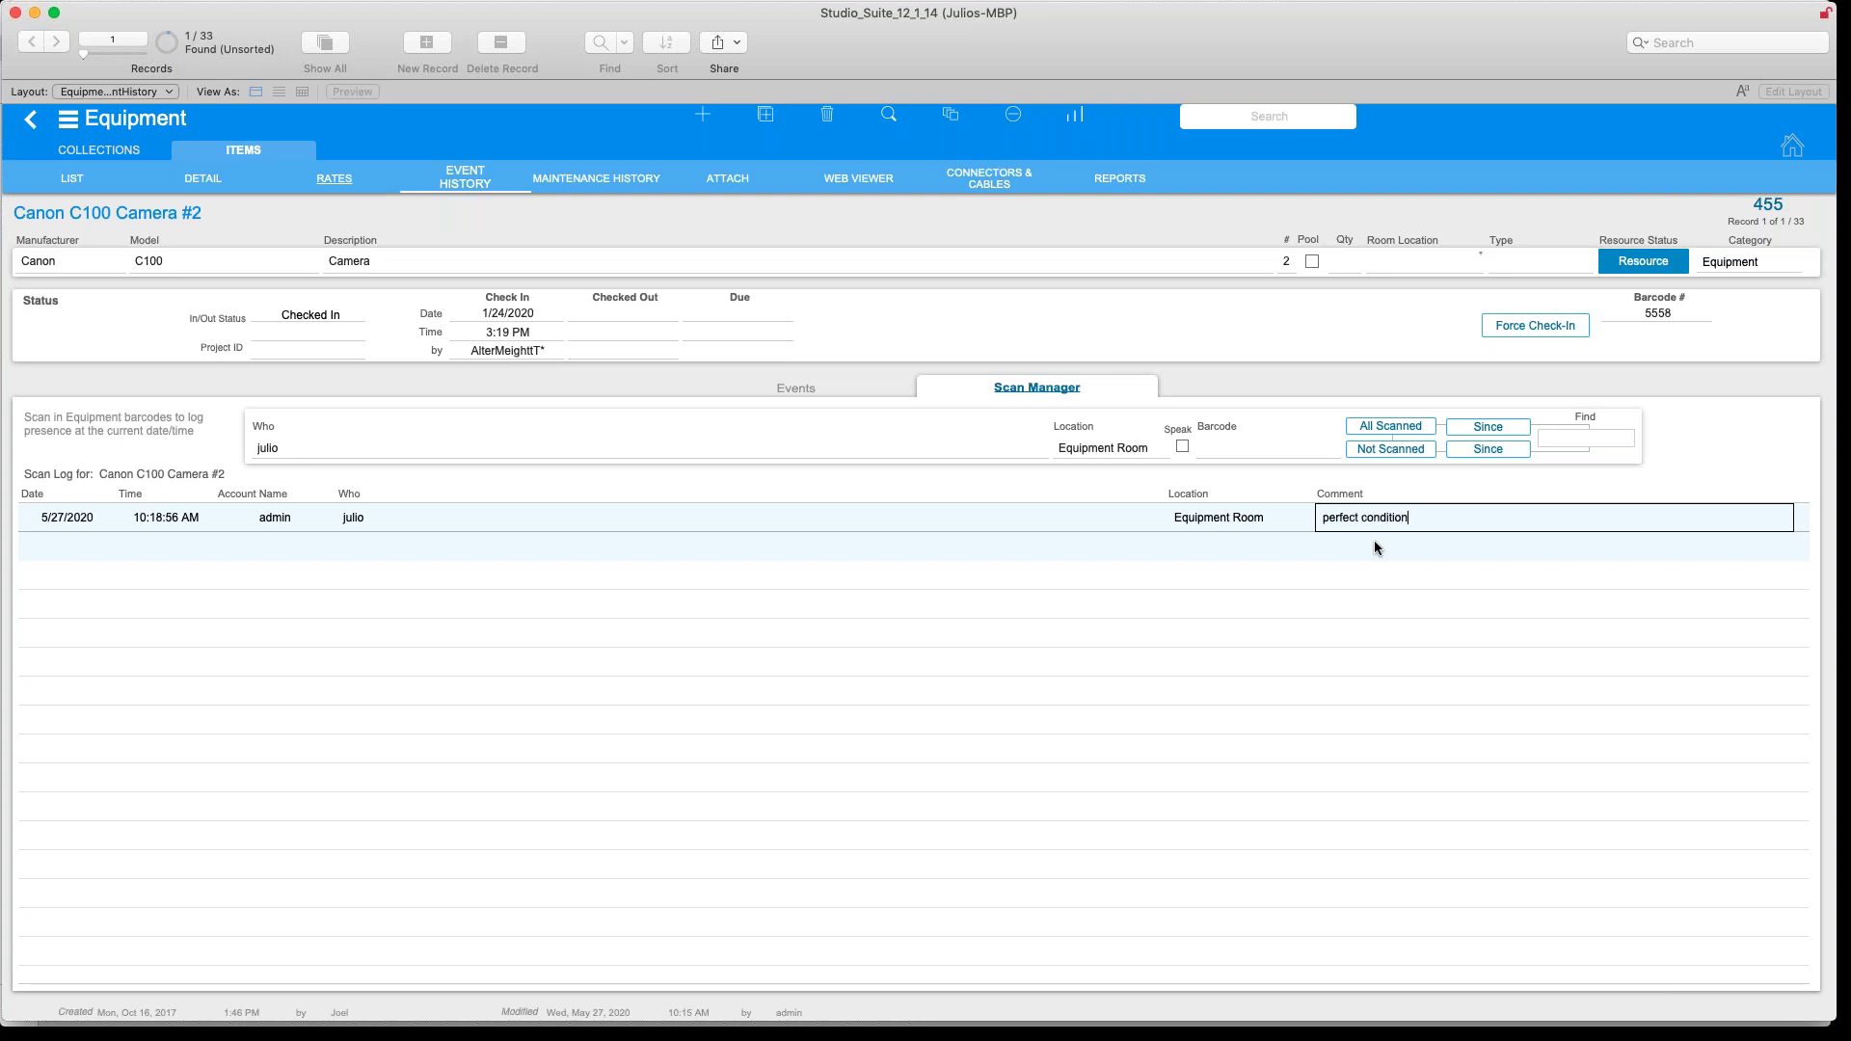
{"action": "left_click", "coordinate": [1398, 721]}
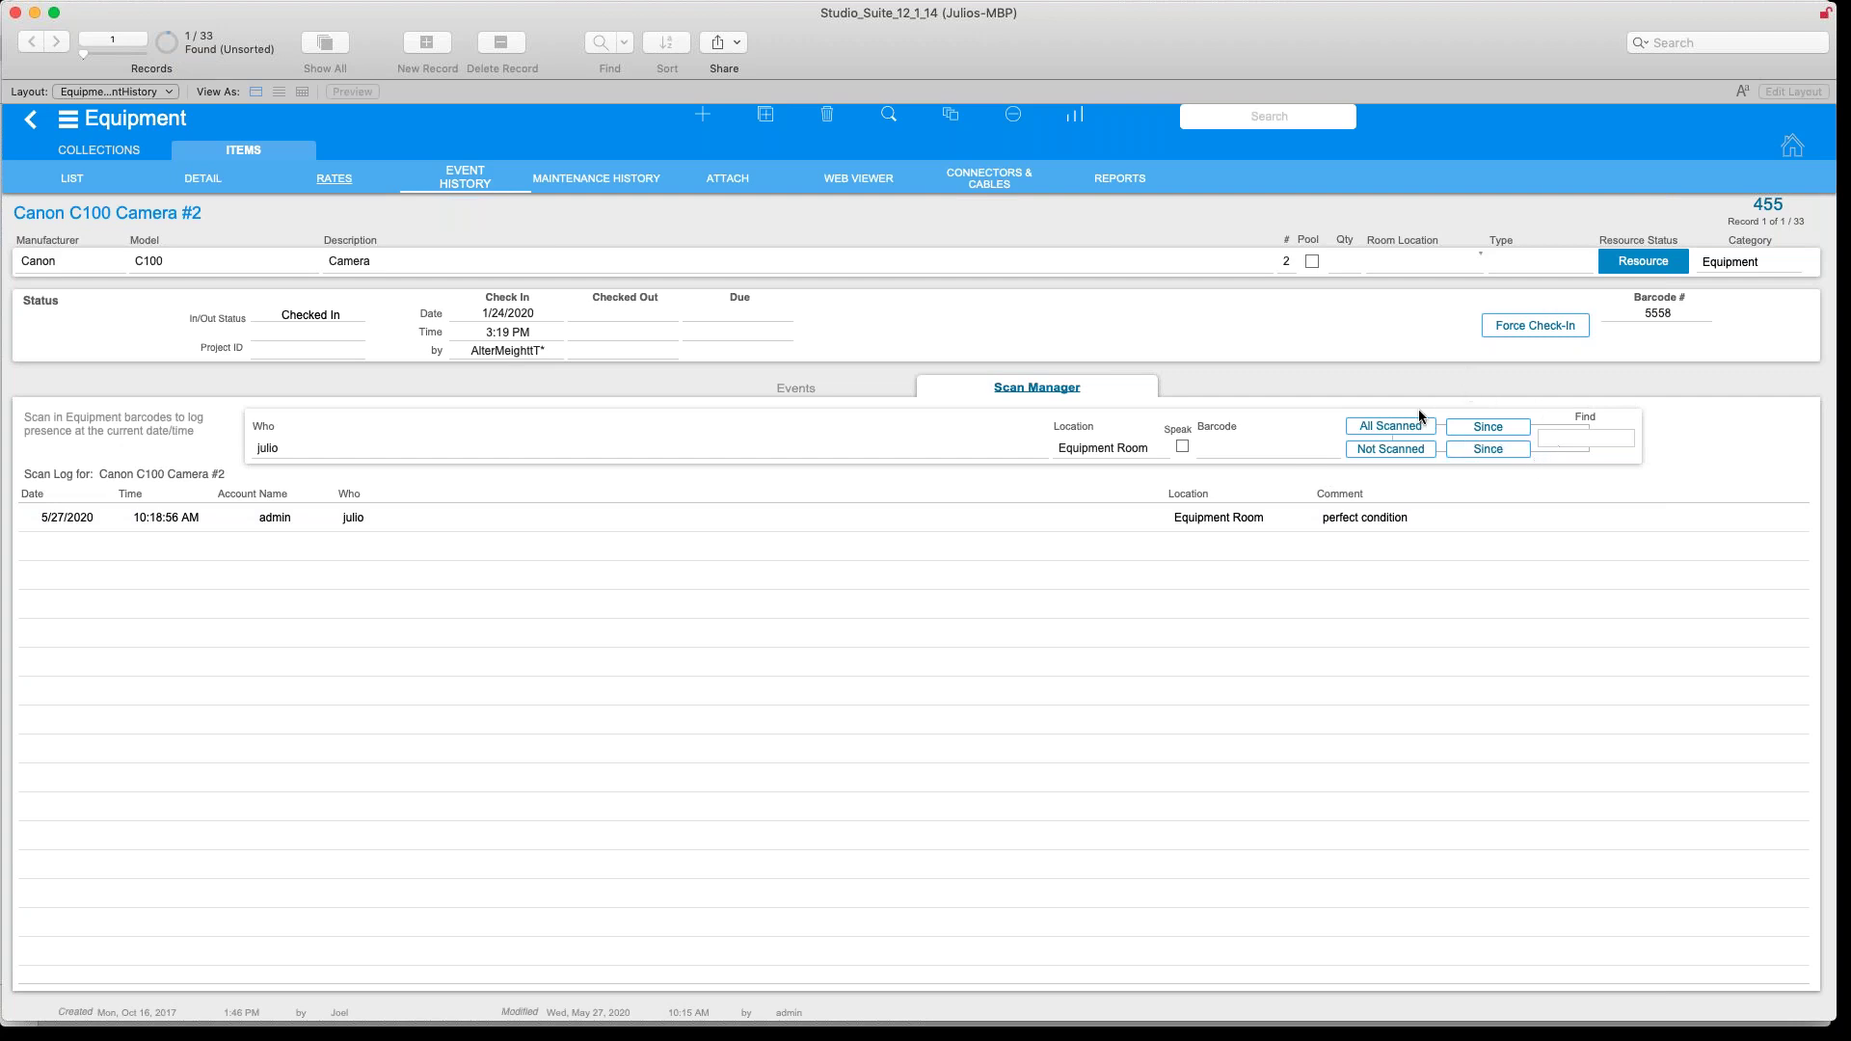
Set the Scan Manager's find date to 1/1/2020 and find all equipment scanned since that date
{"action": "left_click", "coordinate": [1390, 425]}
{"action": "left_click", "coordinate": [1571, 438]}
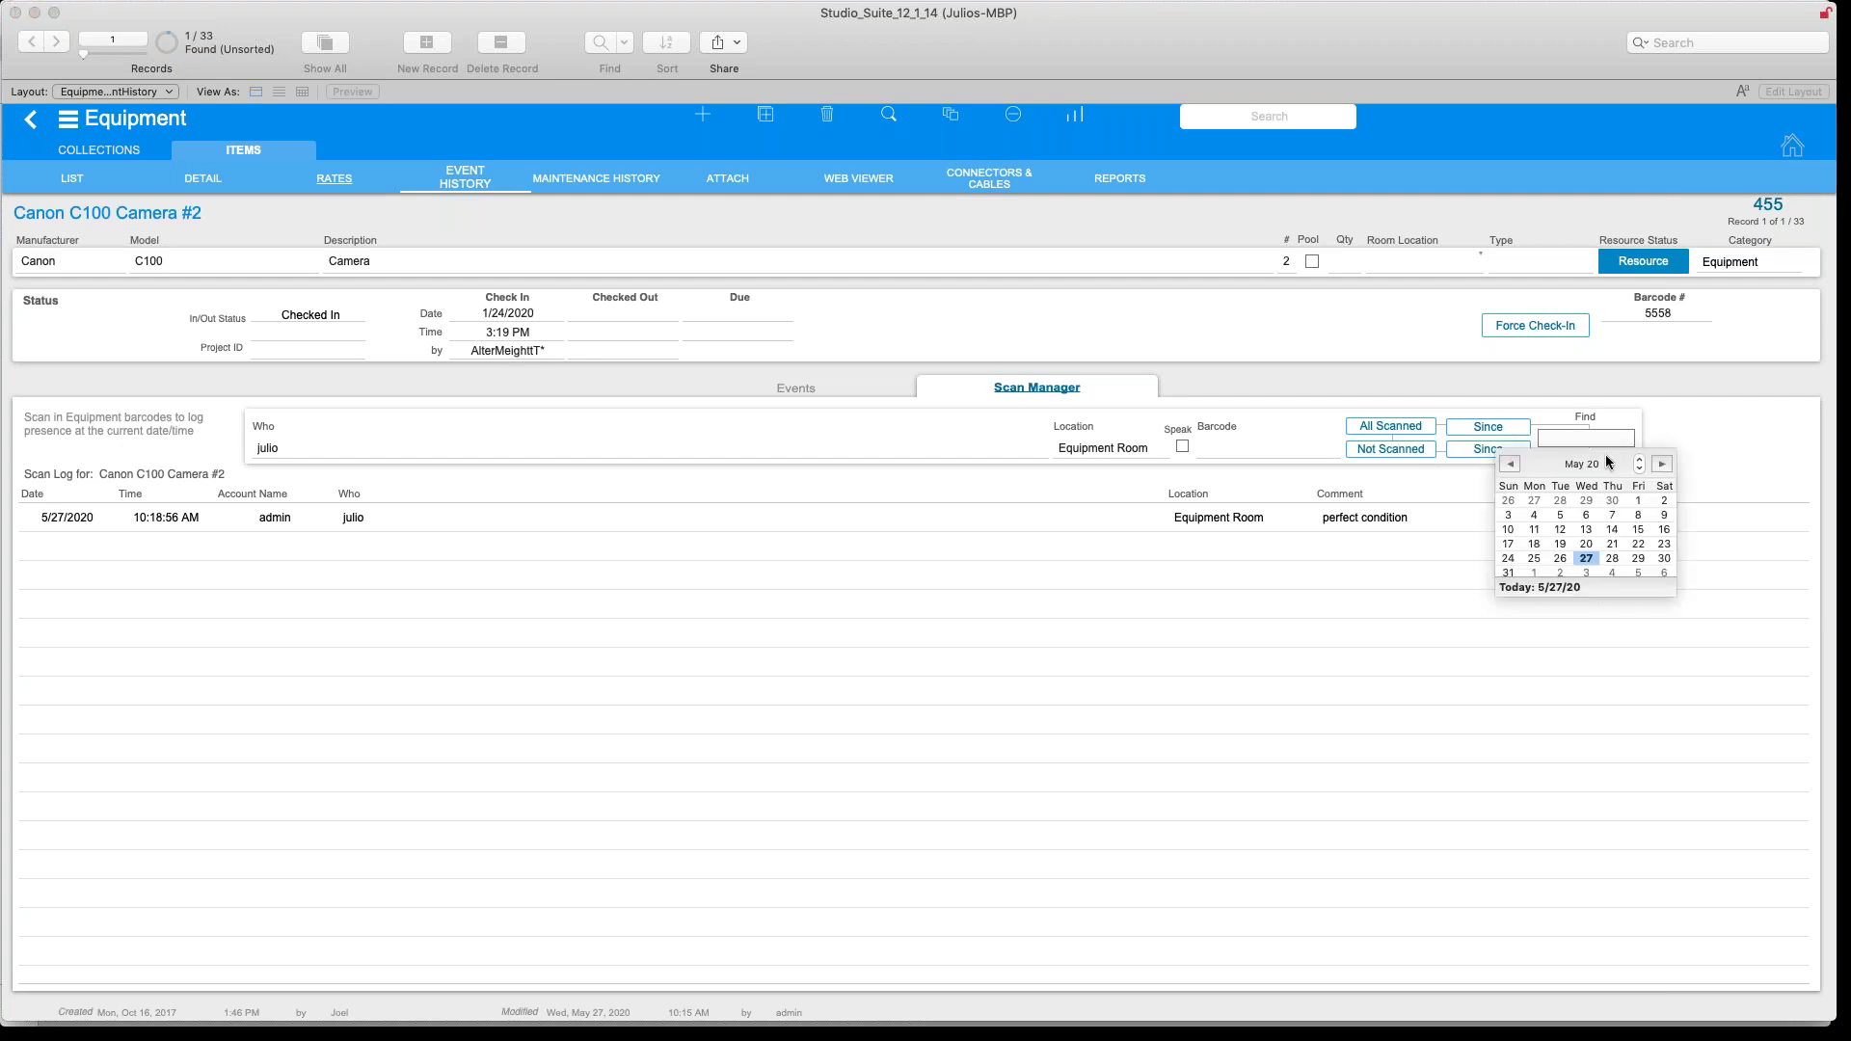
{"action": "left_click", "coordinate": [1509, 463]}
{"action": "left_click", "coordinate": [1509, 464]}
{"action": "left_click", "coordinate": [1509, 464]}
{"action": "left_click", "coordinate": [1510, 471]}
{"action": "left_click", "coordinate": [1585, 495]}
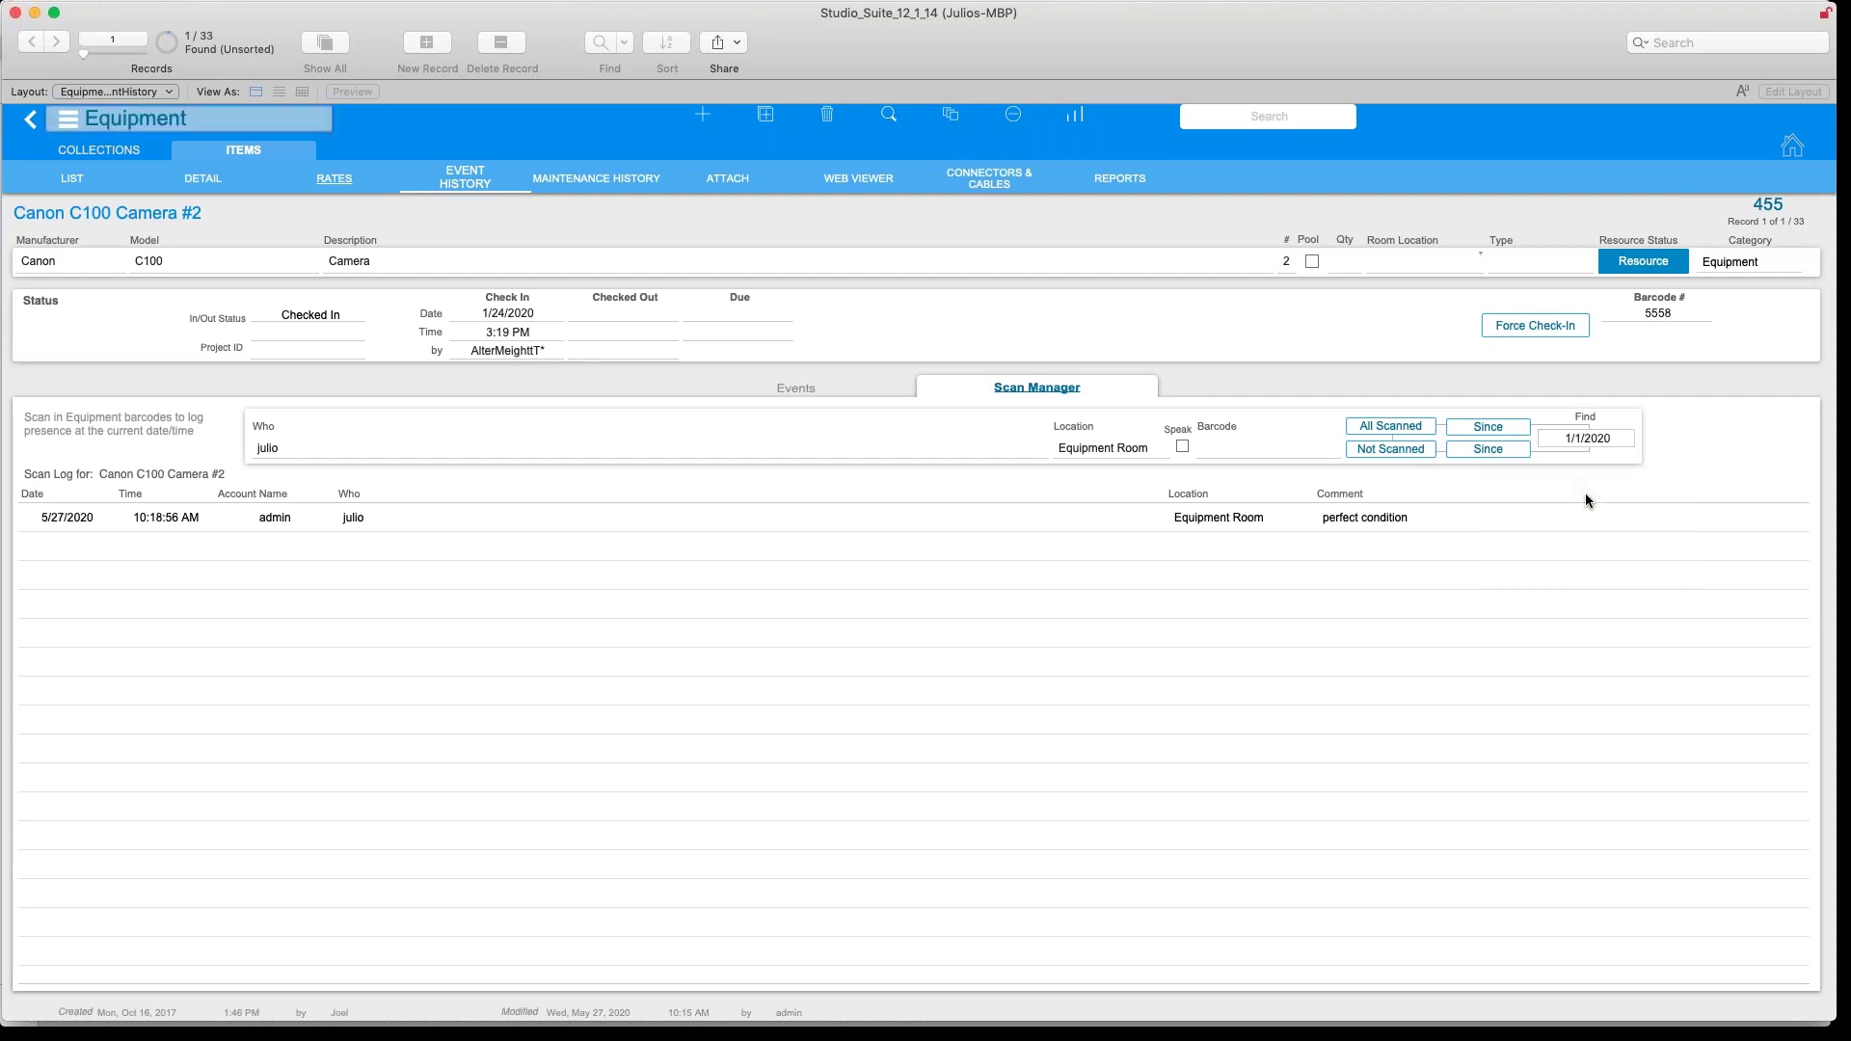
{"action": "left_click", "coordinate": [1492, 434]}
{"action": "left_click", "coordinate": [1492, 433]}
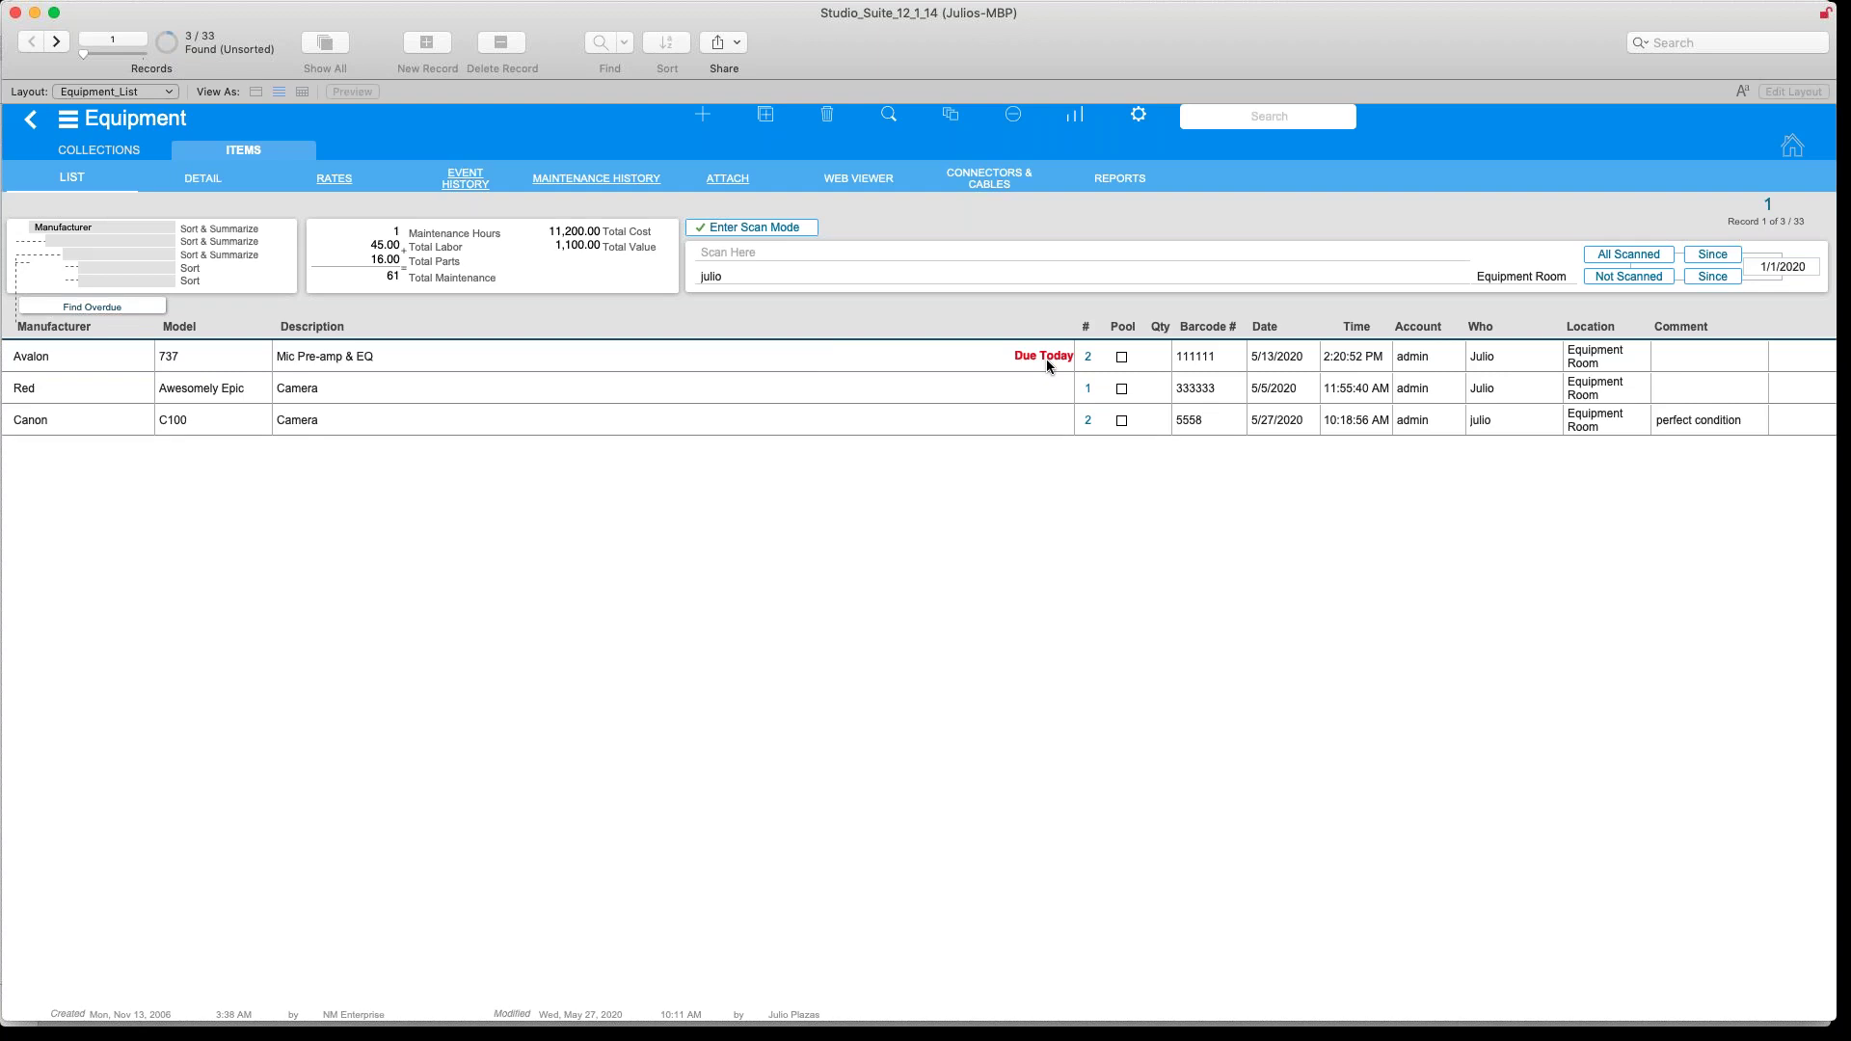
Return to the Avalon 737's Scan Manager, find all equipment not scanned since 1/1/2020 and look through the list
{"action": "left_click", "coordinate": [37, 119]}
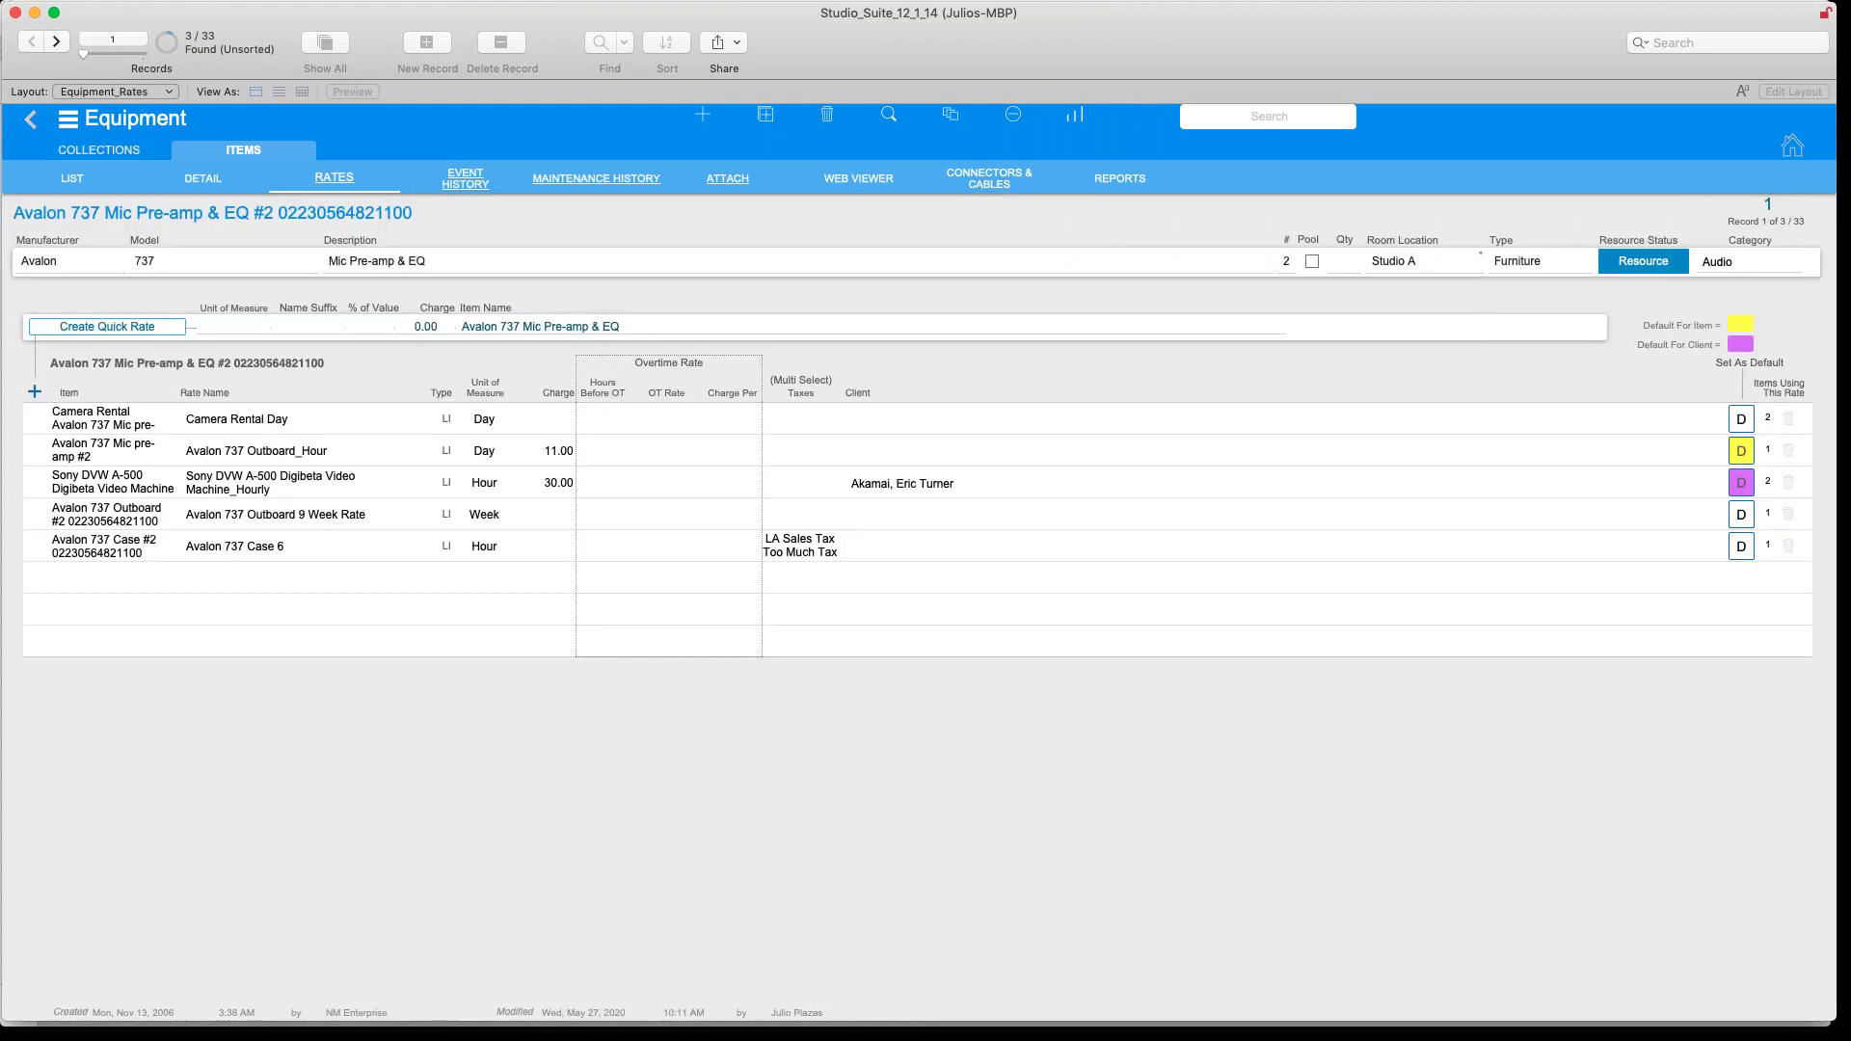
{"action": "left_click", "coordinate": [467, 183]}
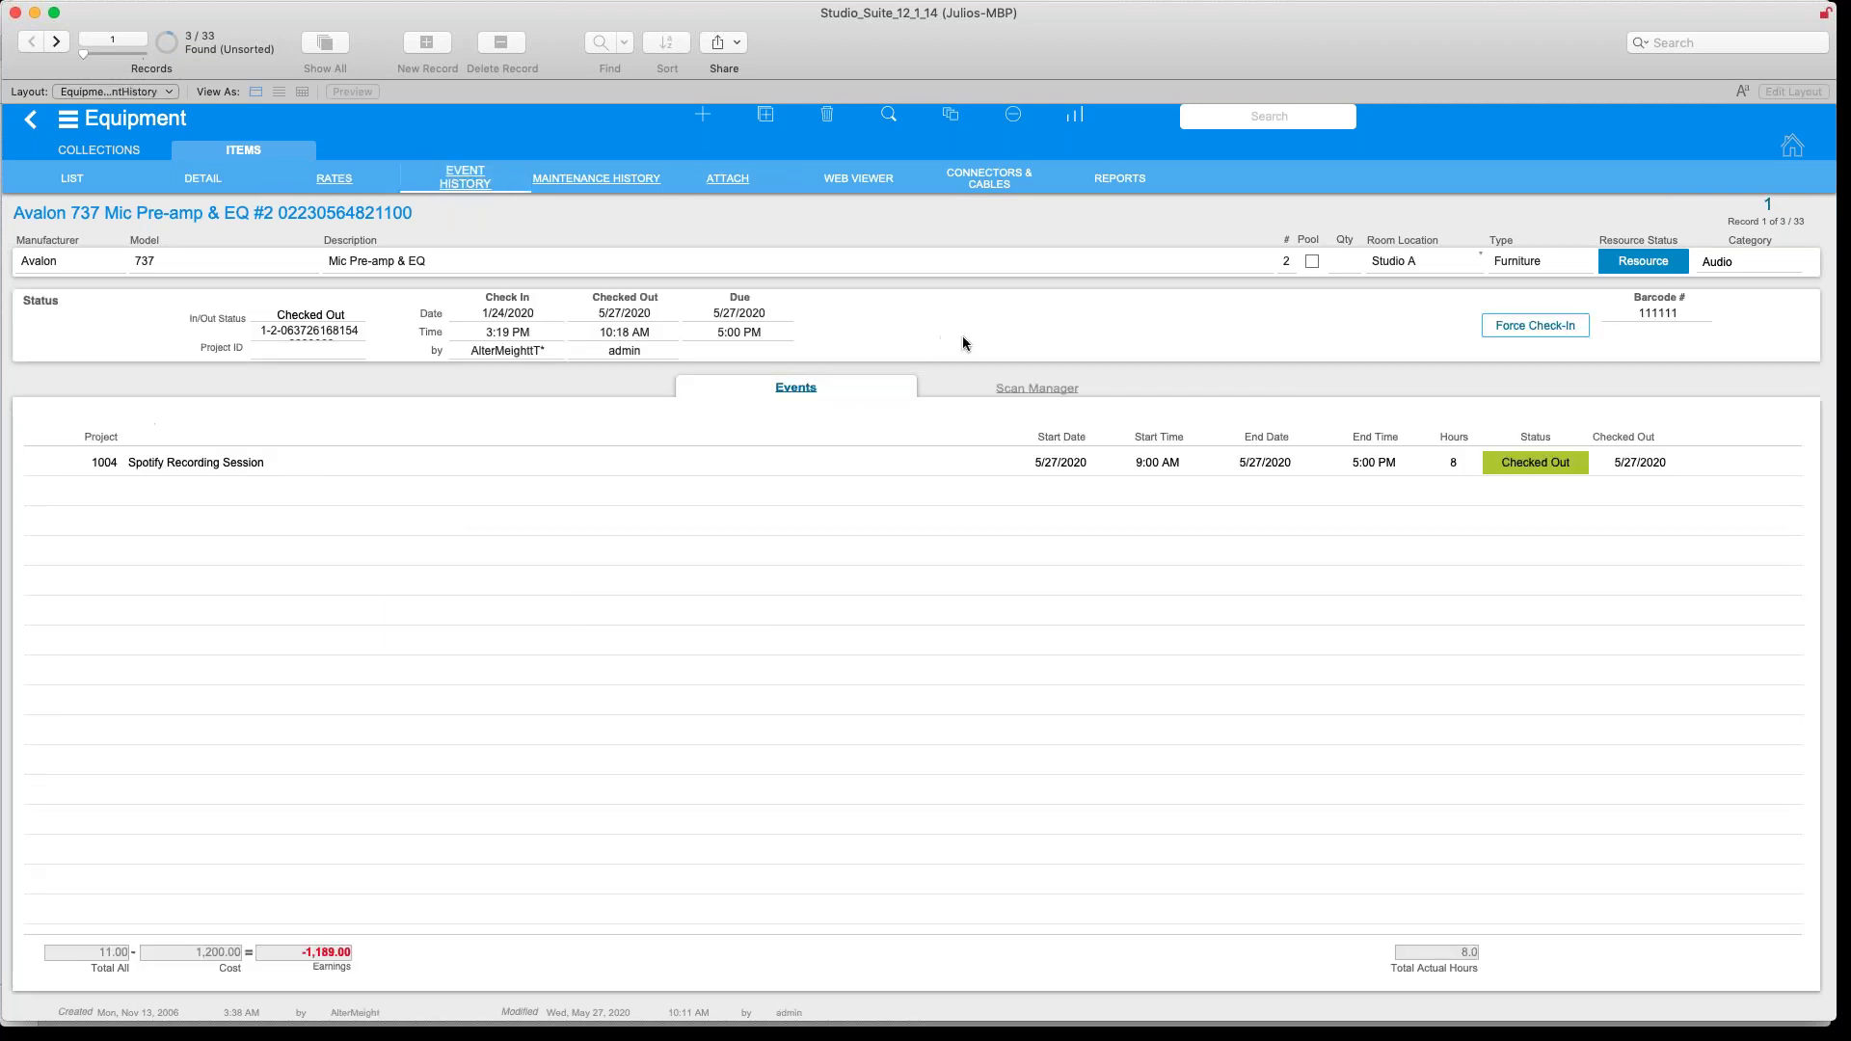
{"action": "left_click", "coordinate": [1012, 386]}
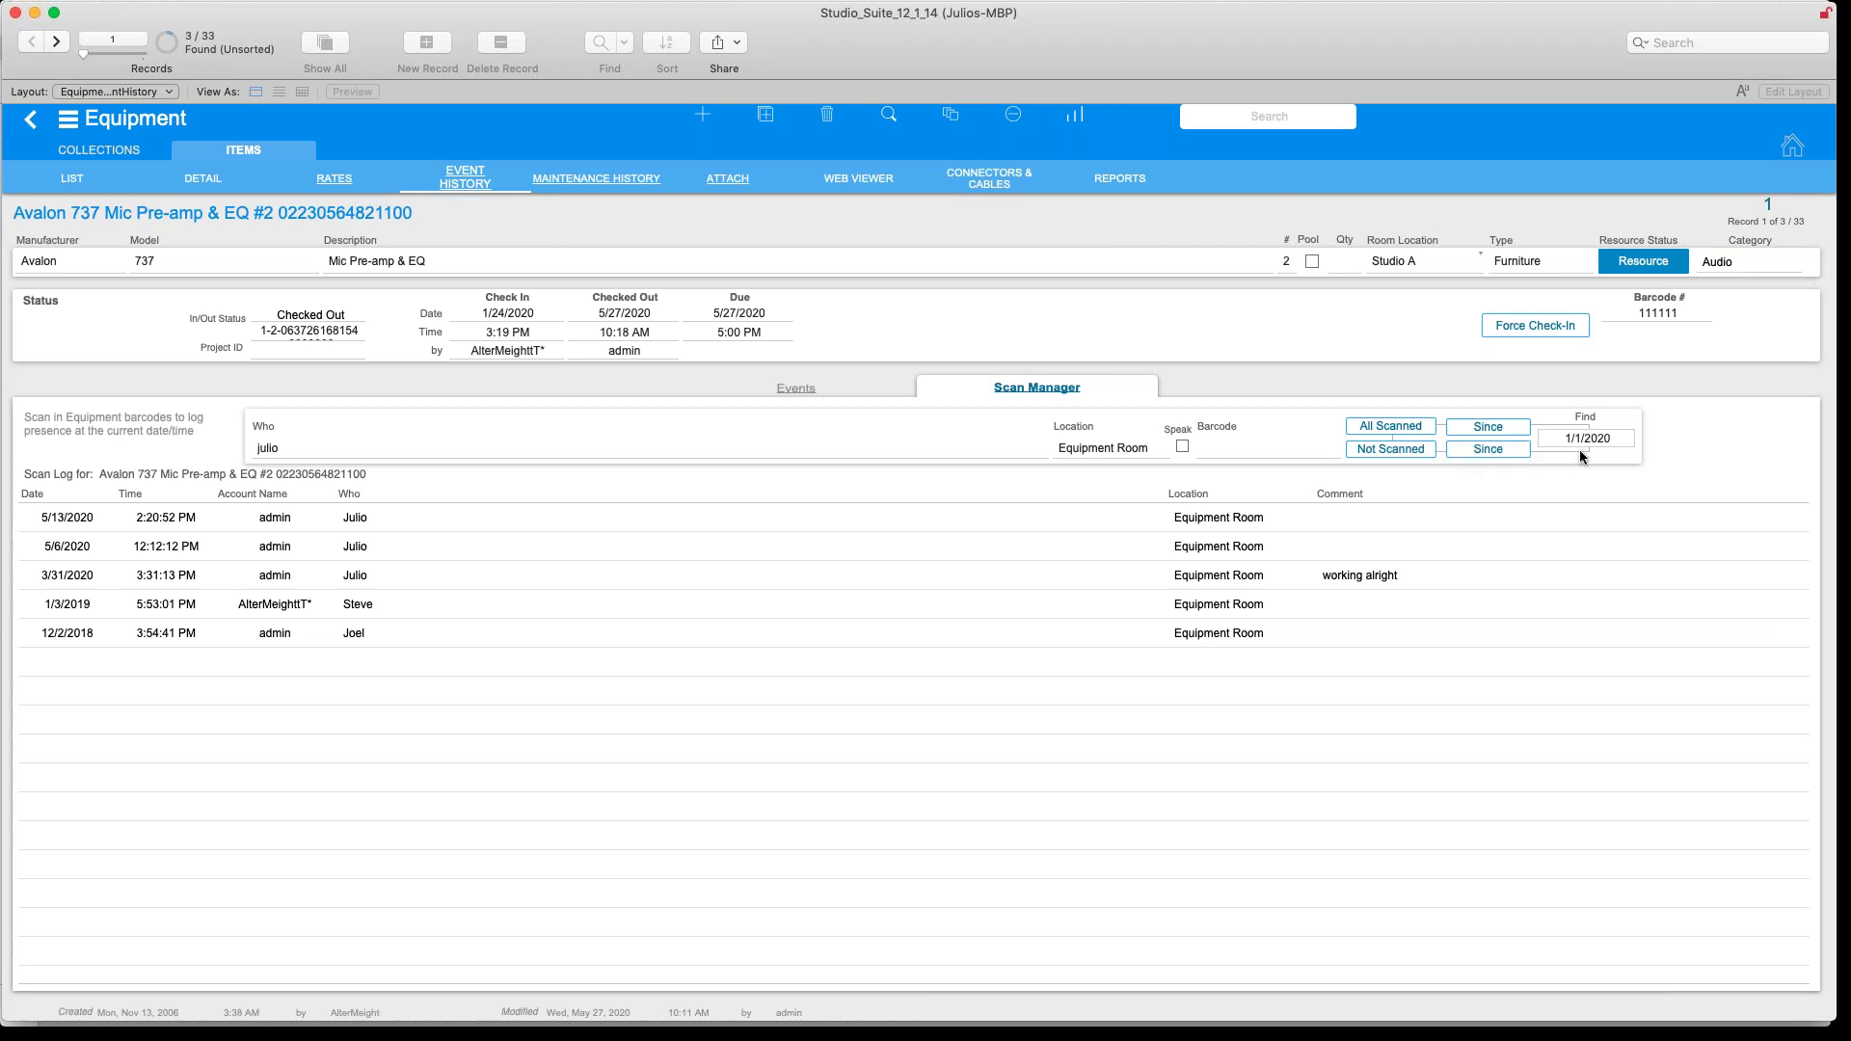
{"action": "left_click", "coordinate": [1499, 450]}
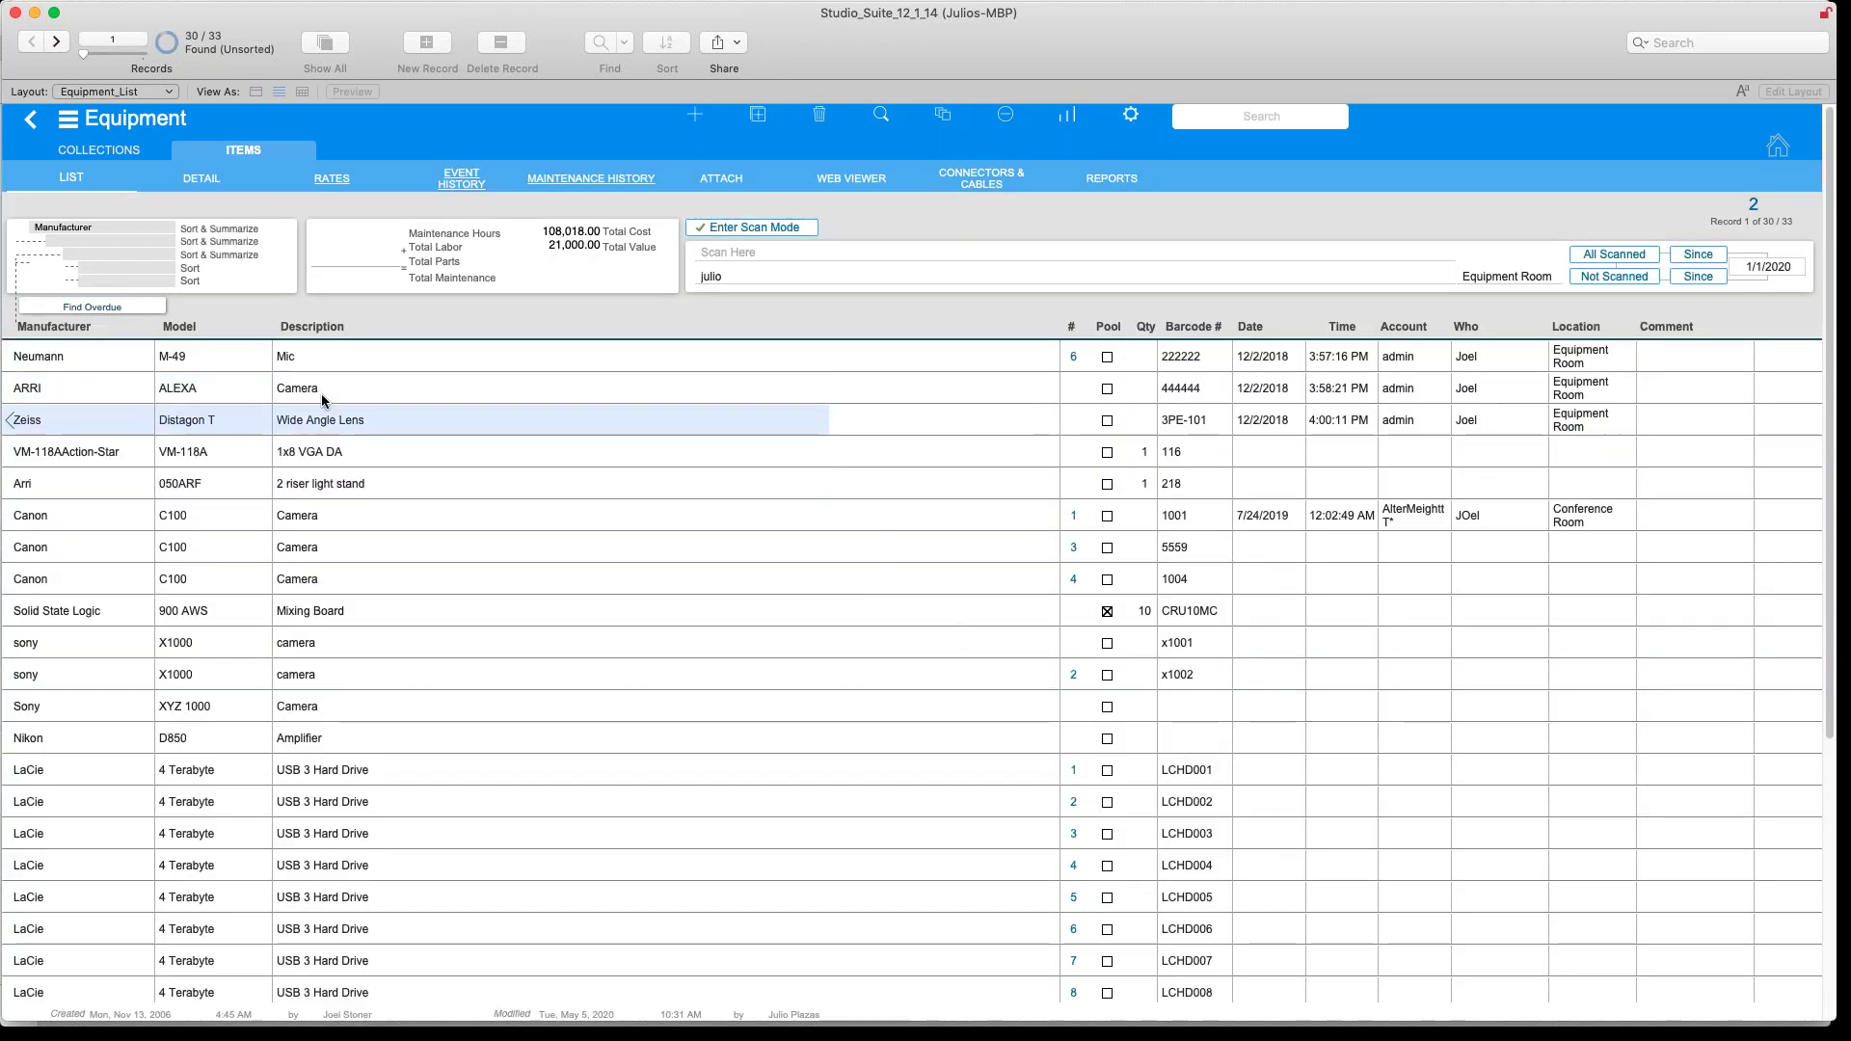
{"action": "scroll", "coordinate": [350, 501], "scroll_direction": "down", "scroll_amount": 3}
{"action": "scroll", "coordinate": [350, 501], "scroll_direction": "down", "scroll_amount": 7}
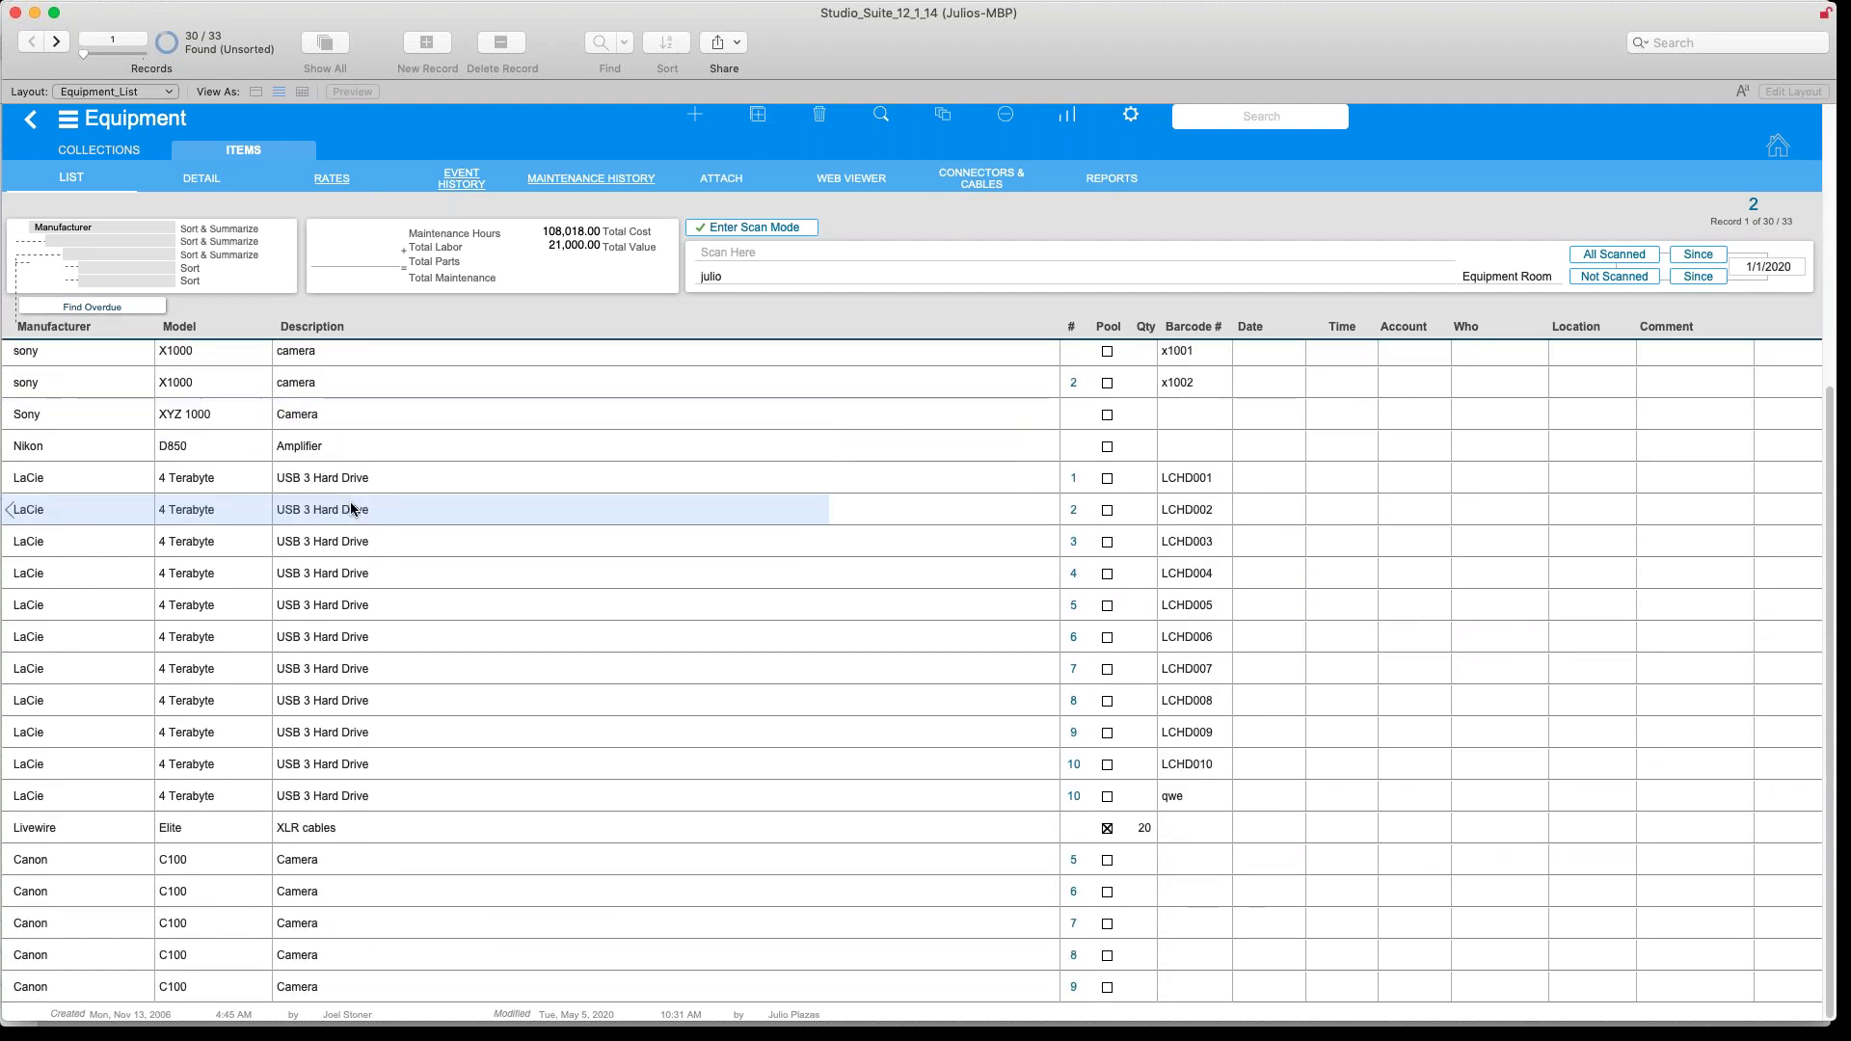
{"action": "scroll", "coordinate": [350, 501], "scroll_direction": "up", "scroll_amount": 5}
{"action": "scroll", "coordinate": [349, 501], "scroll_direction": "up", "scroll_amount": 4}
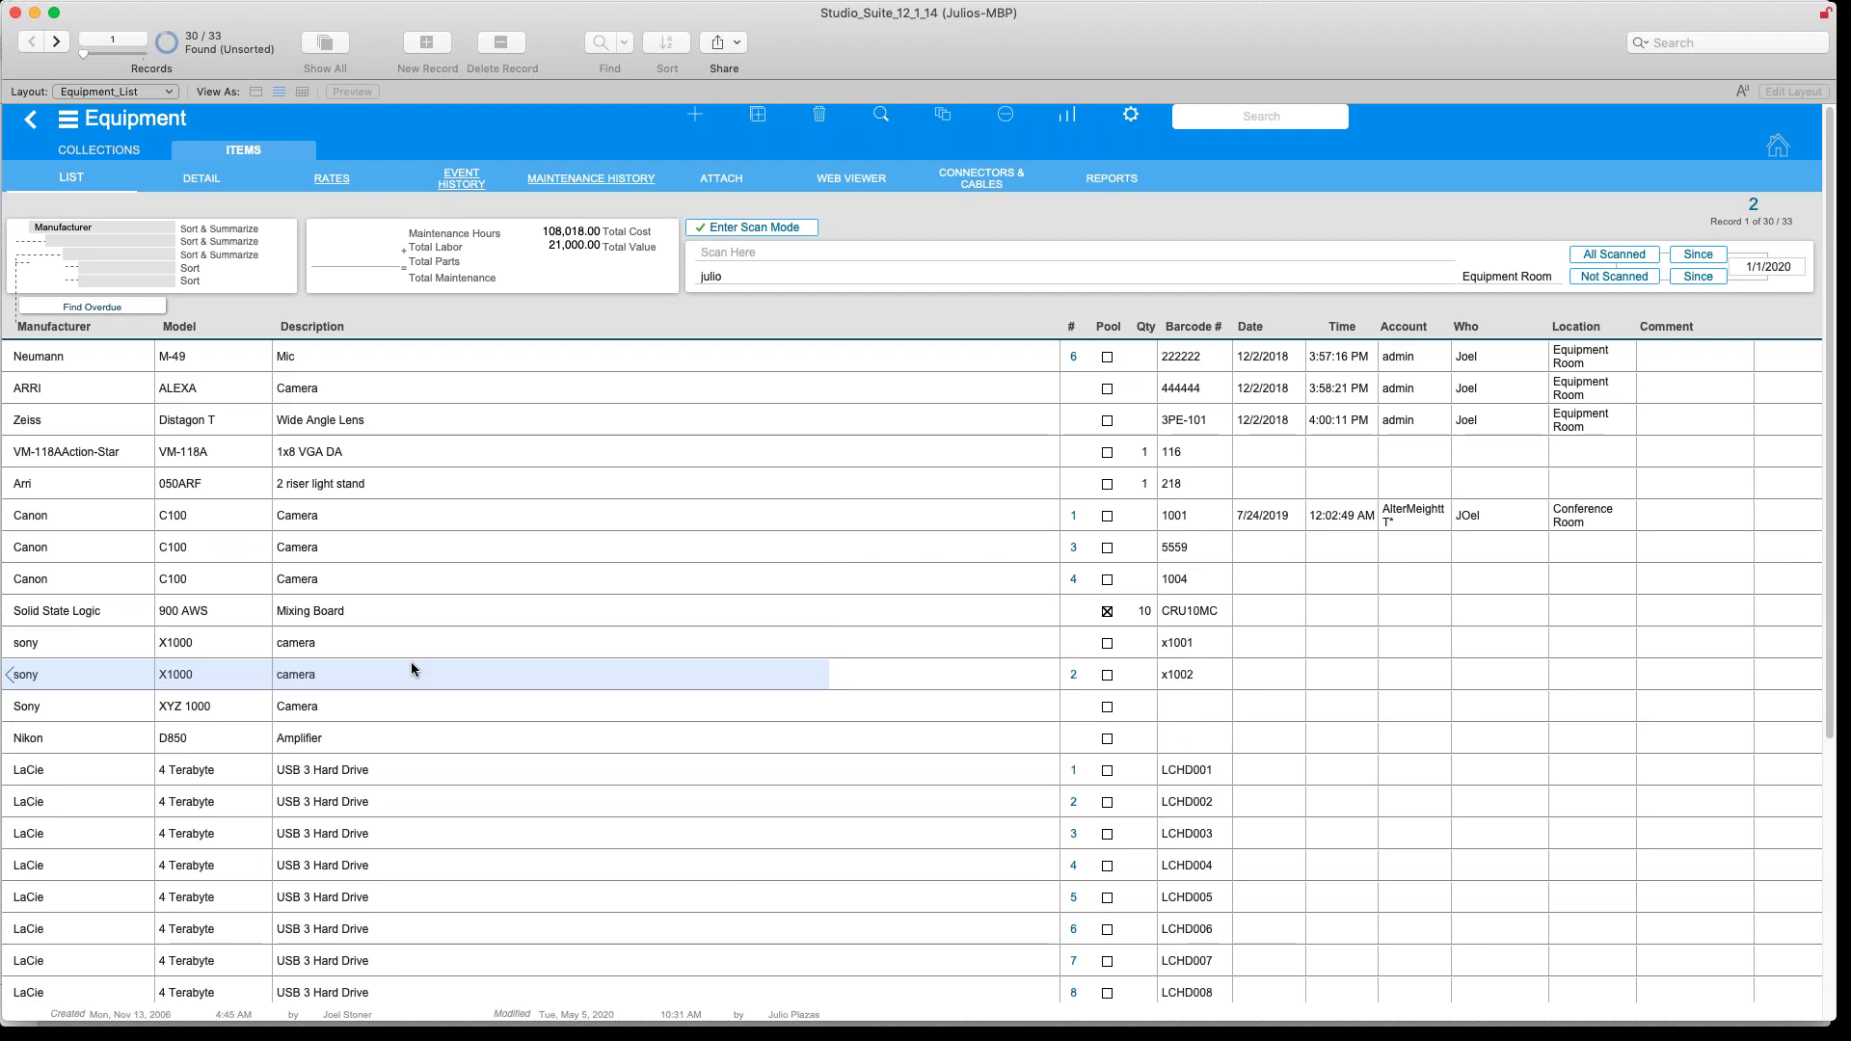
Check the scan log and the maintenance history of the Neumann M-49 Mic #6
{"action": "left_click", "coordinate": [580, 181]}
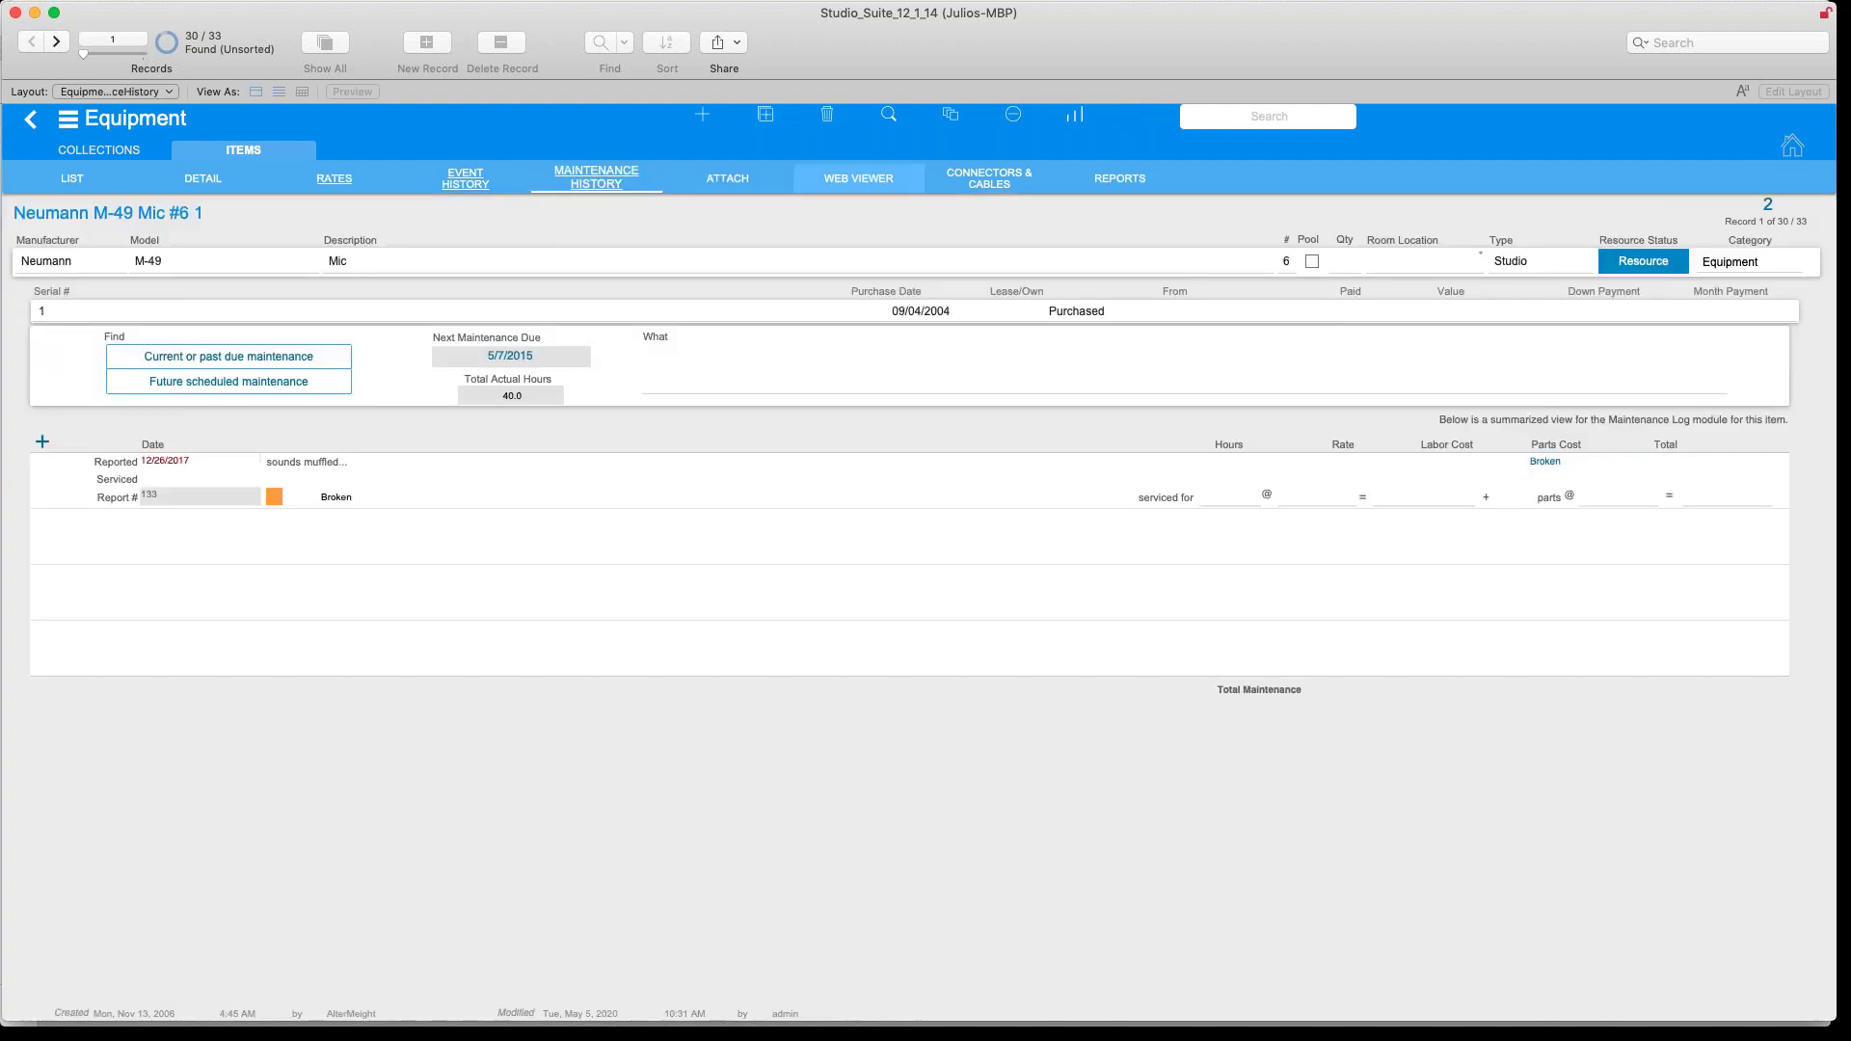
{"action": "left_click", "coordinate": [479, 183]}
{"action": "left_click", "coordinate": [1051, 386]}
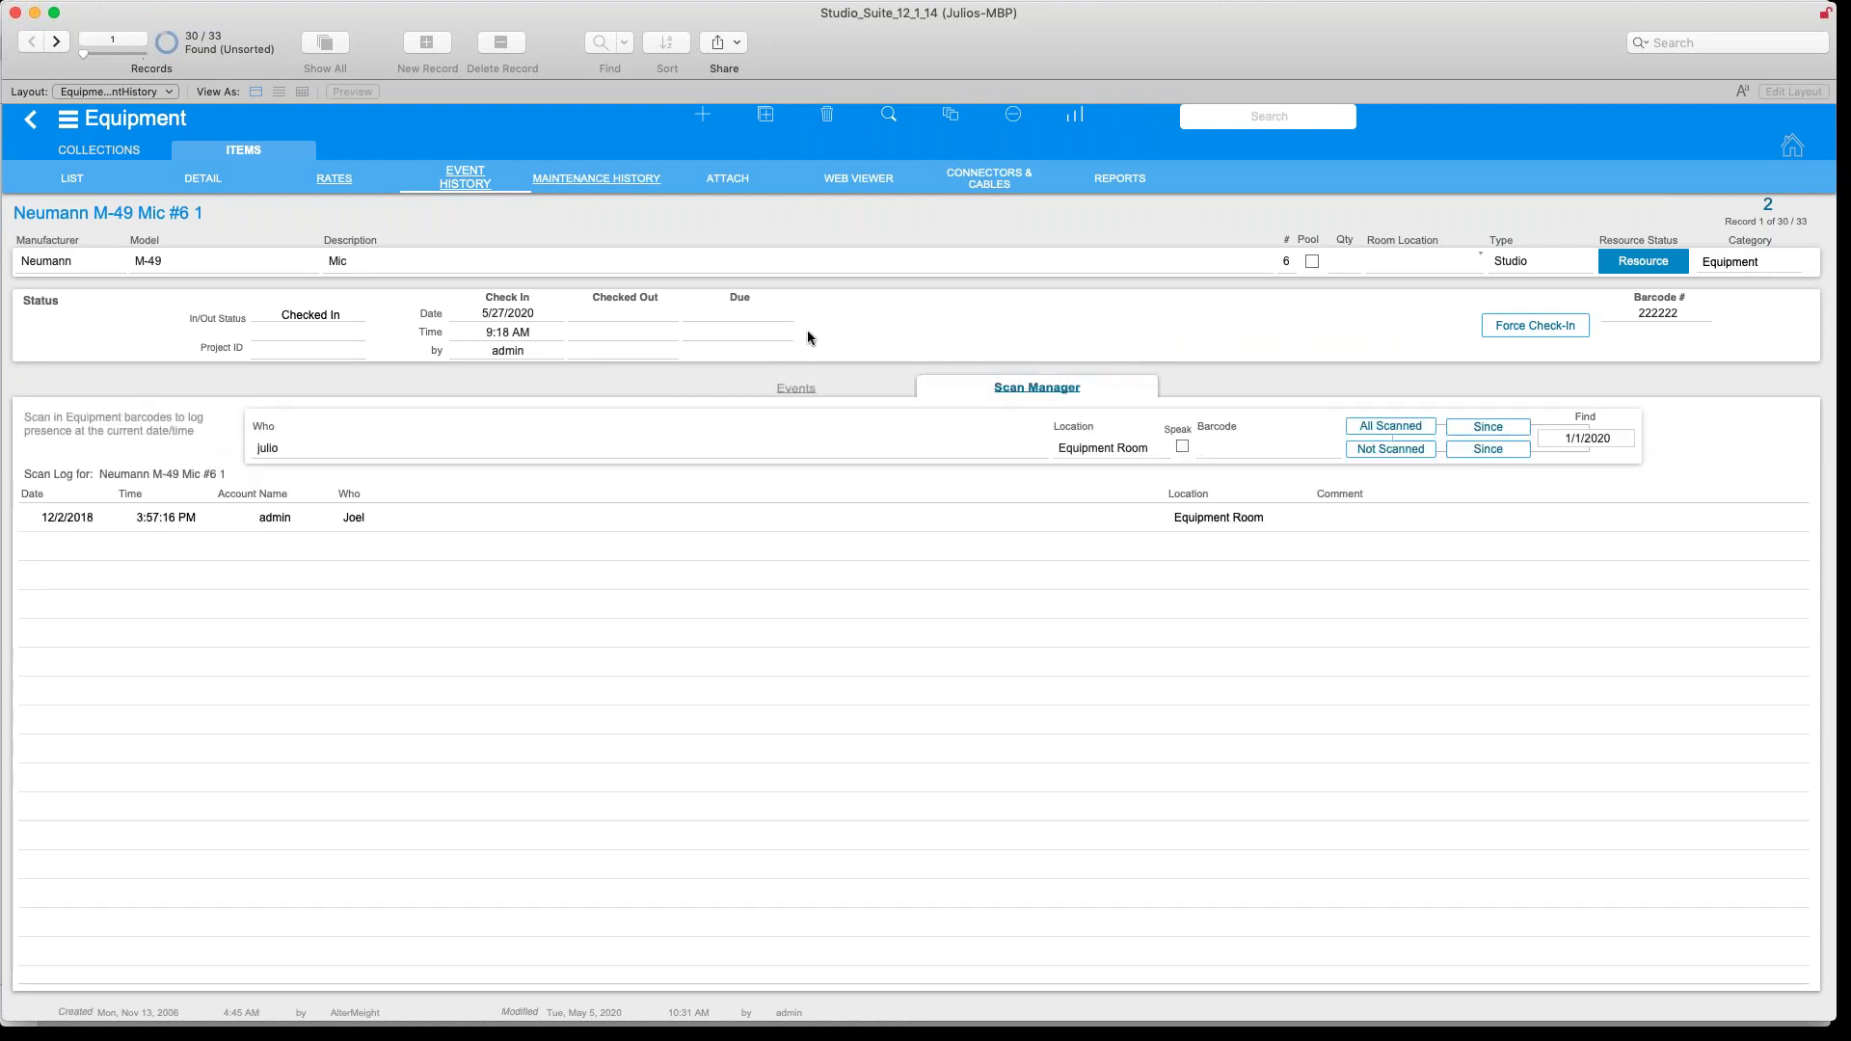
{"action": "left_click", "coordinate": [569, 188]}
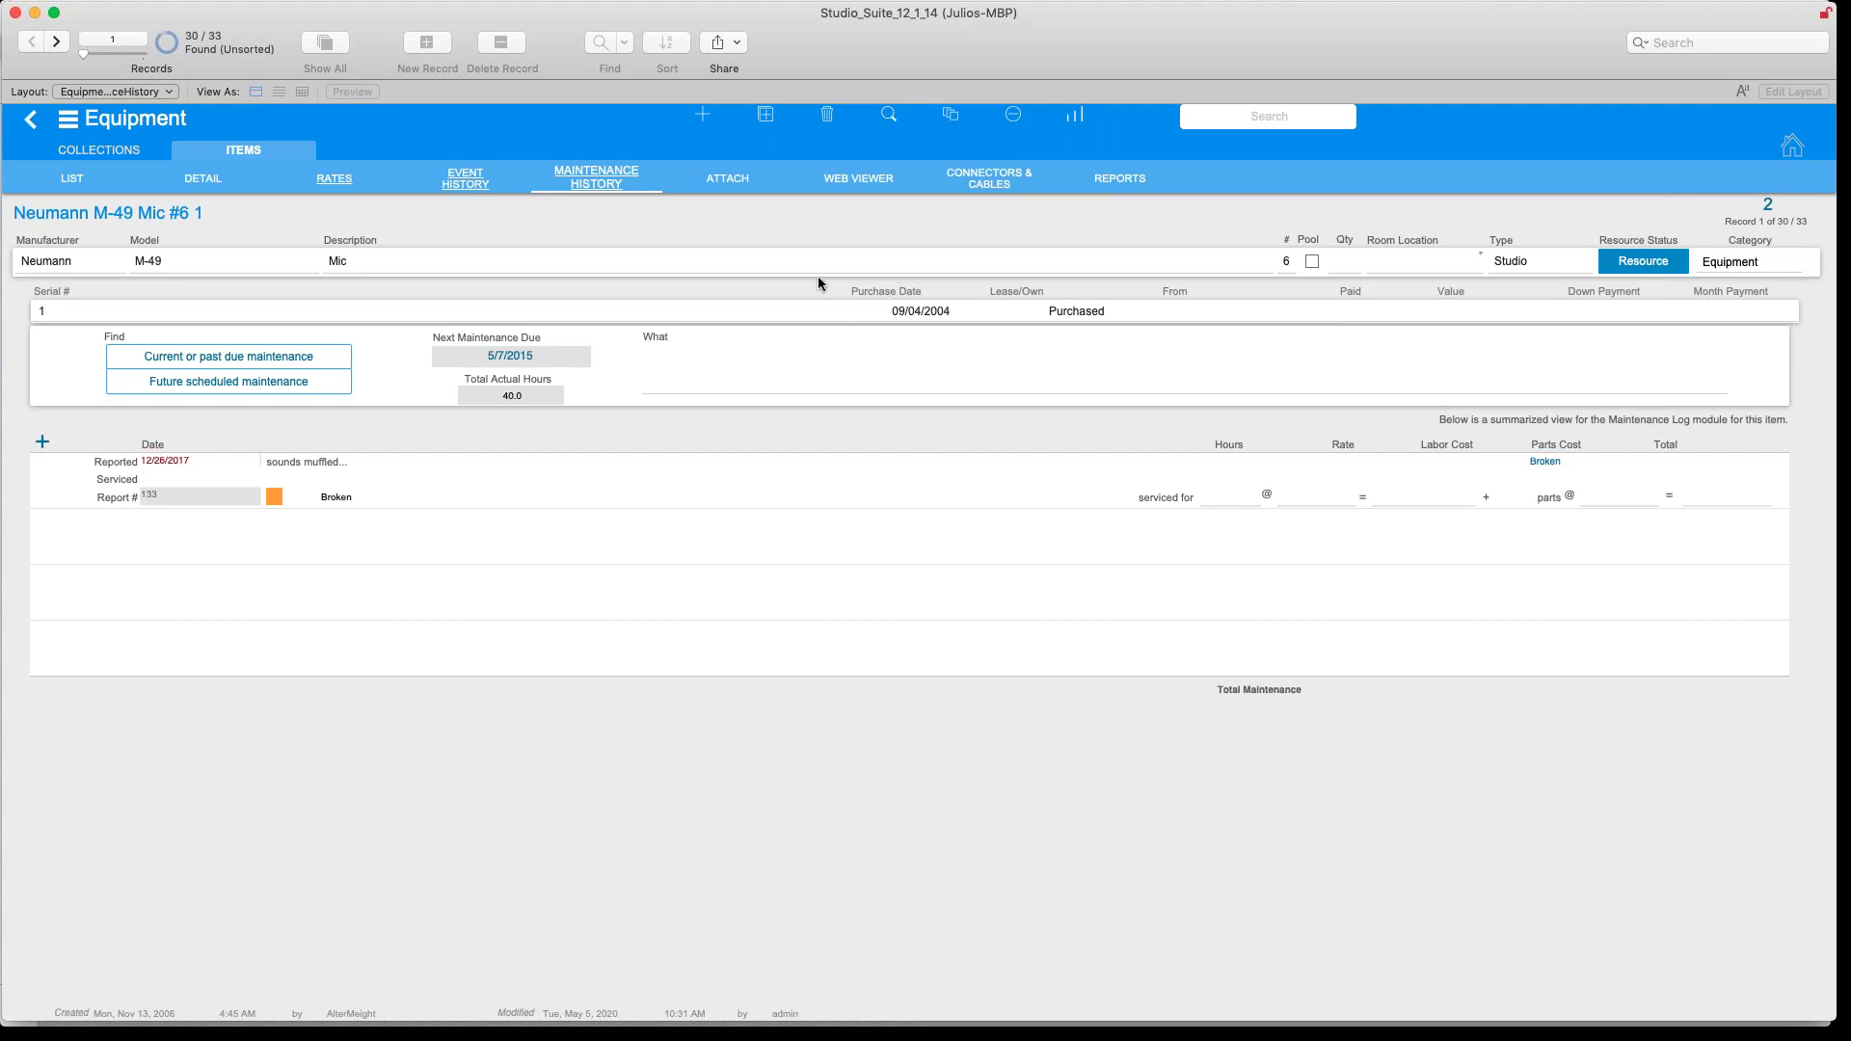
View the Neumann M-49 Mic #6's attachments and look up the mic on Google and eBay in the web viewer
{"action": "left_click", "coordinate": [736, 187]}
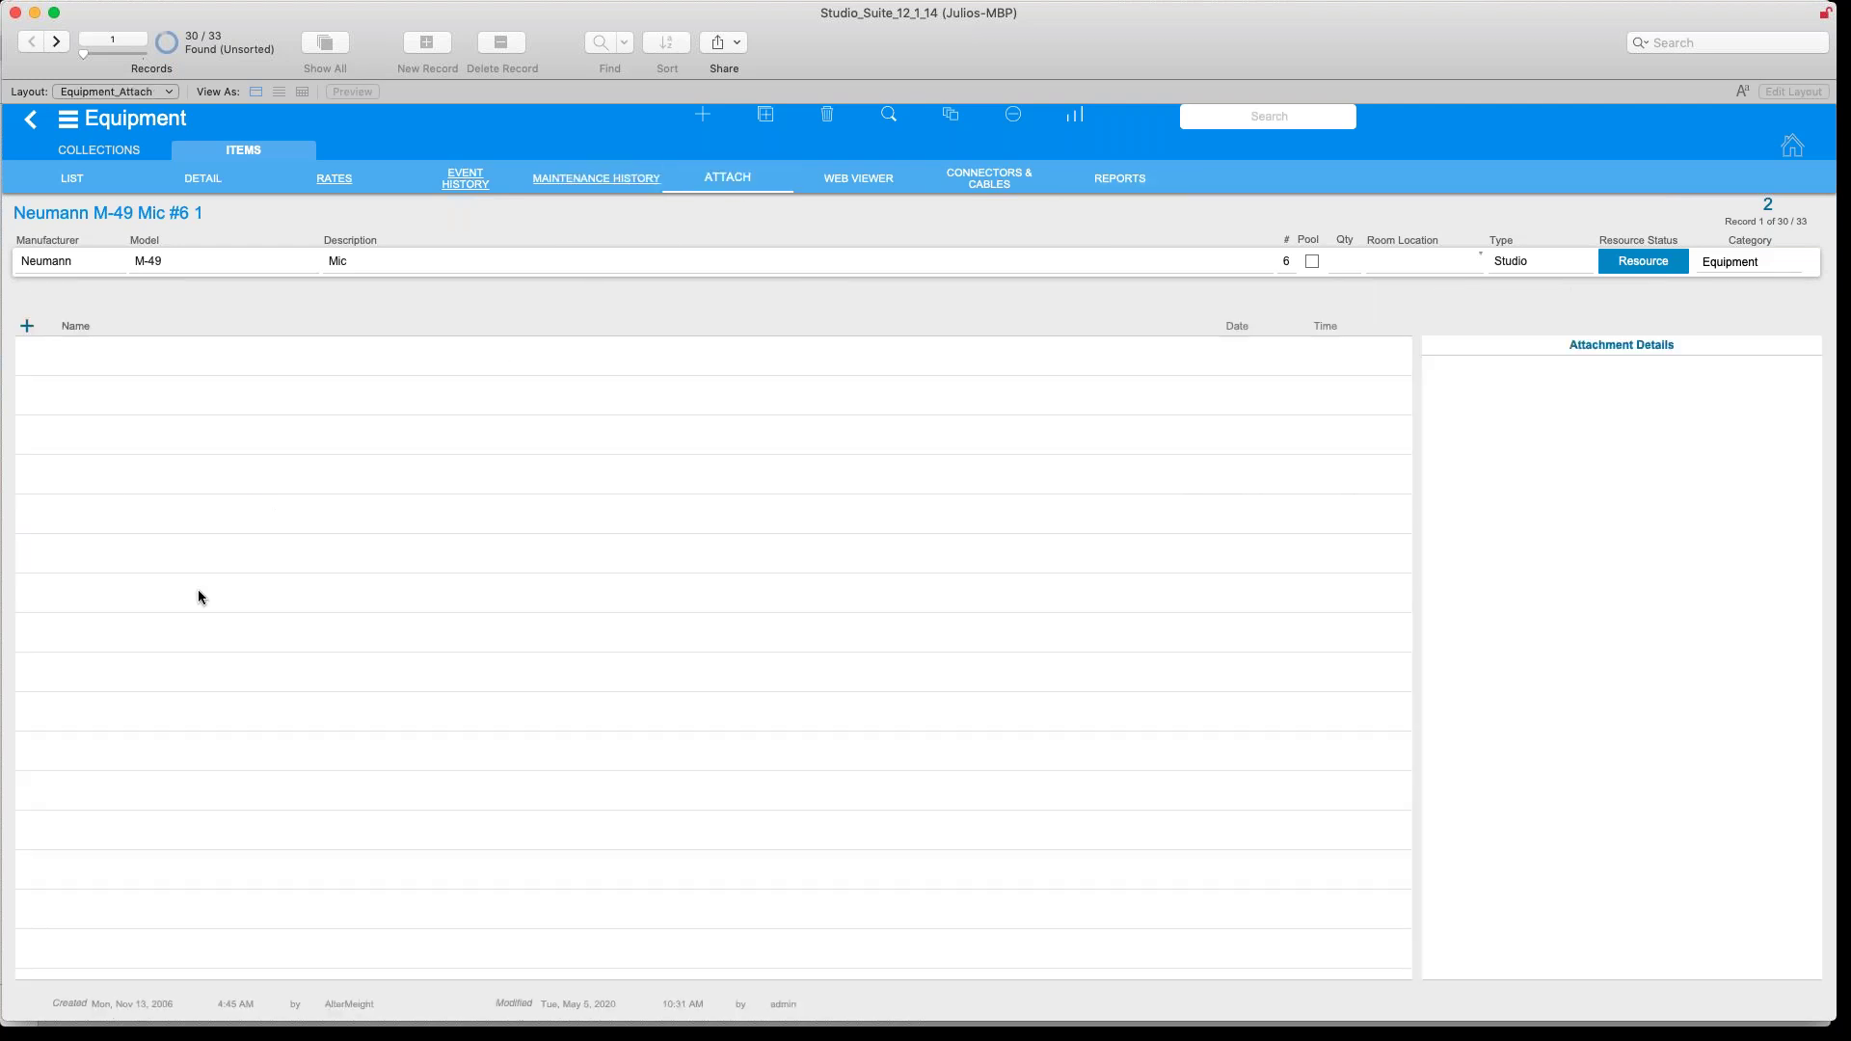
{"action": "left_click", "coordinate": [27, 326]}
{"action": "left_click", "coordinate": [858, 183]}
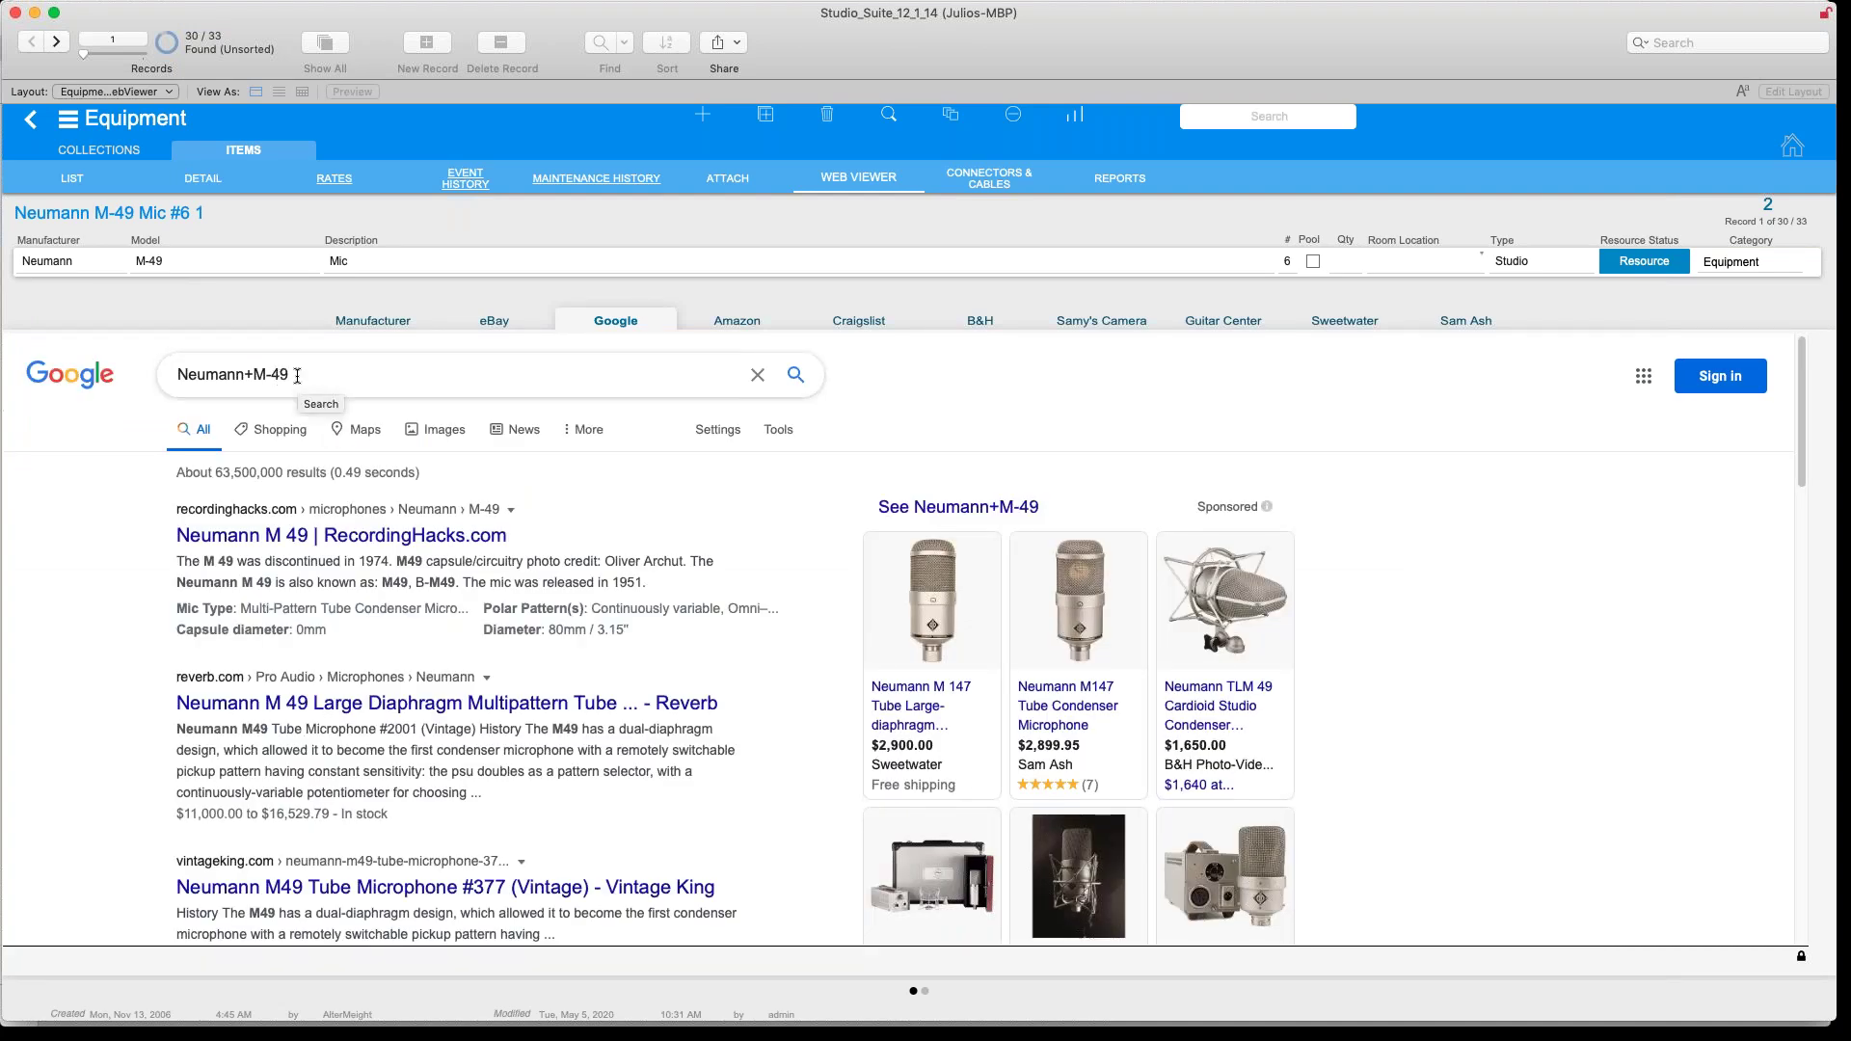
{"action": "left_click", "coordinate": [494, 321]}
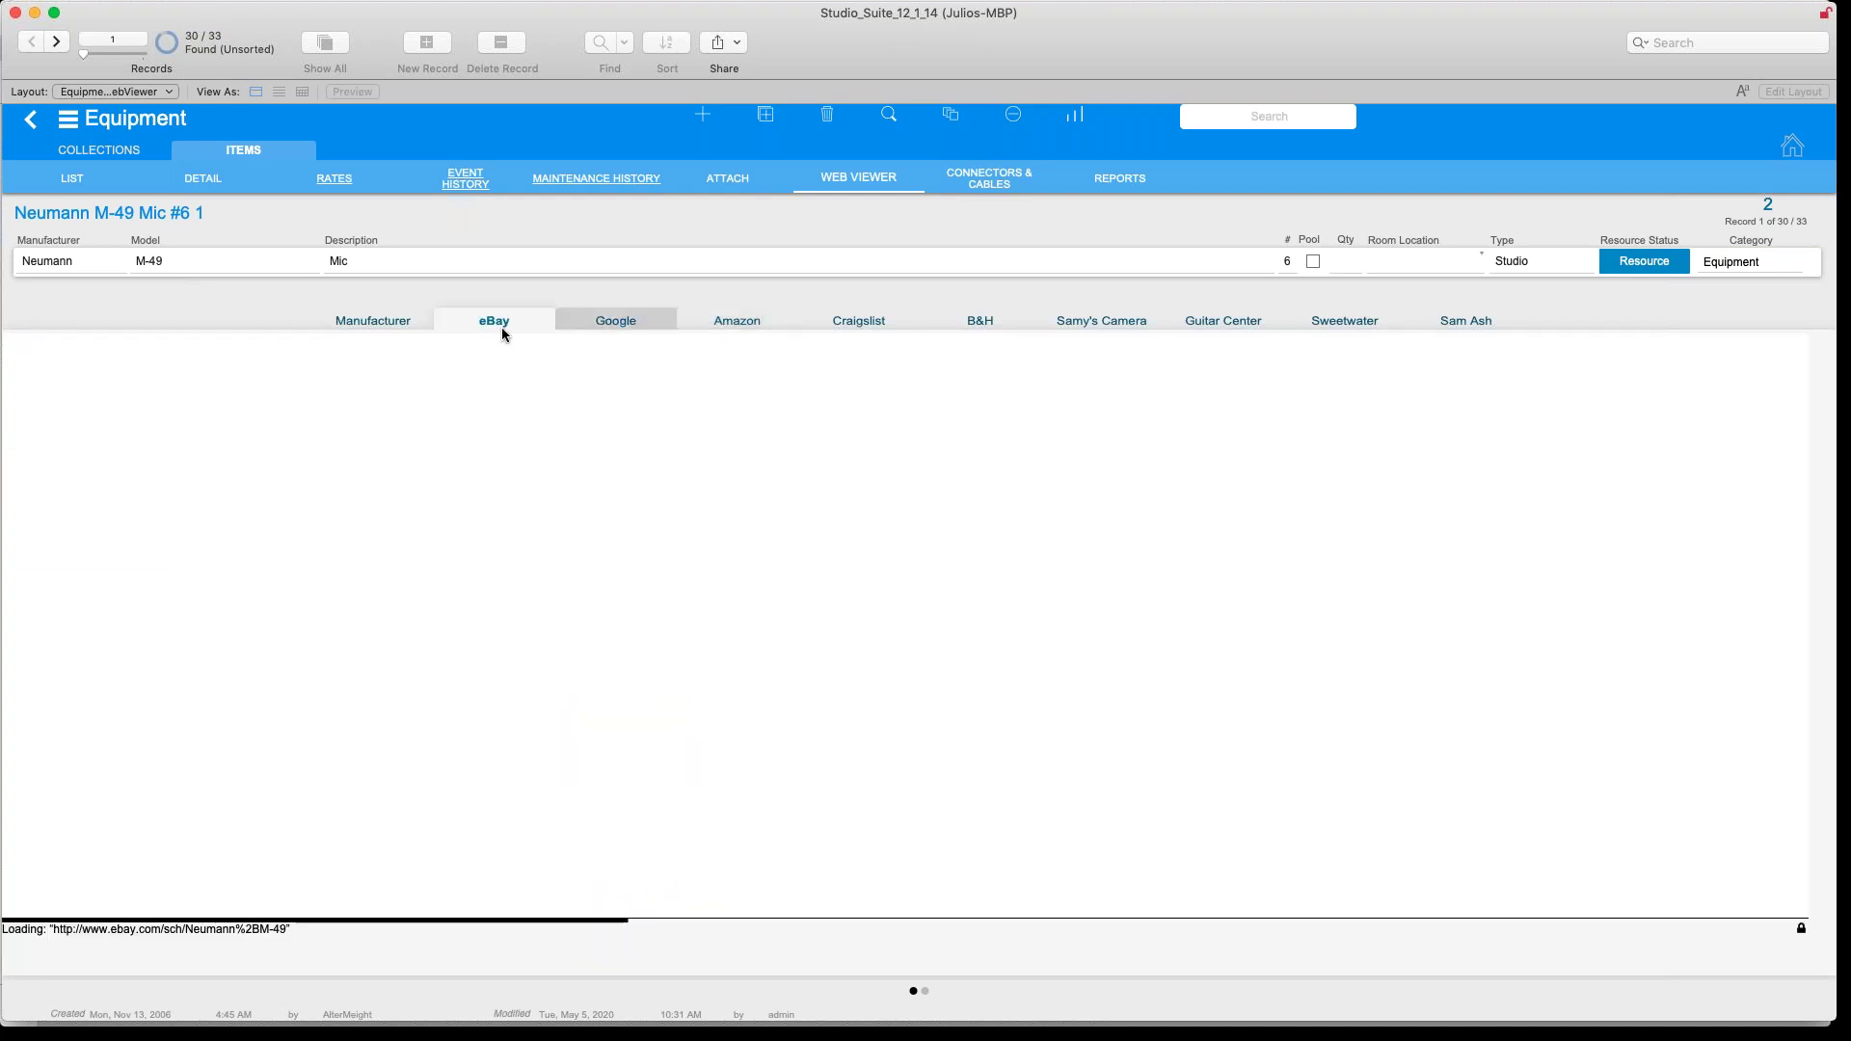
Look up the Neumann M-49 mic on Amazon and Craigslist in the web viewer
{"action": "left_click", "coordinate": [734, 321]}
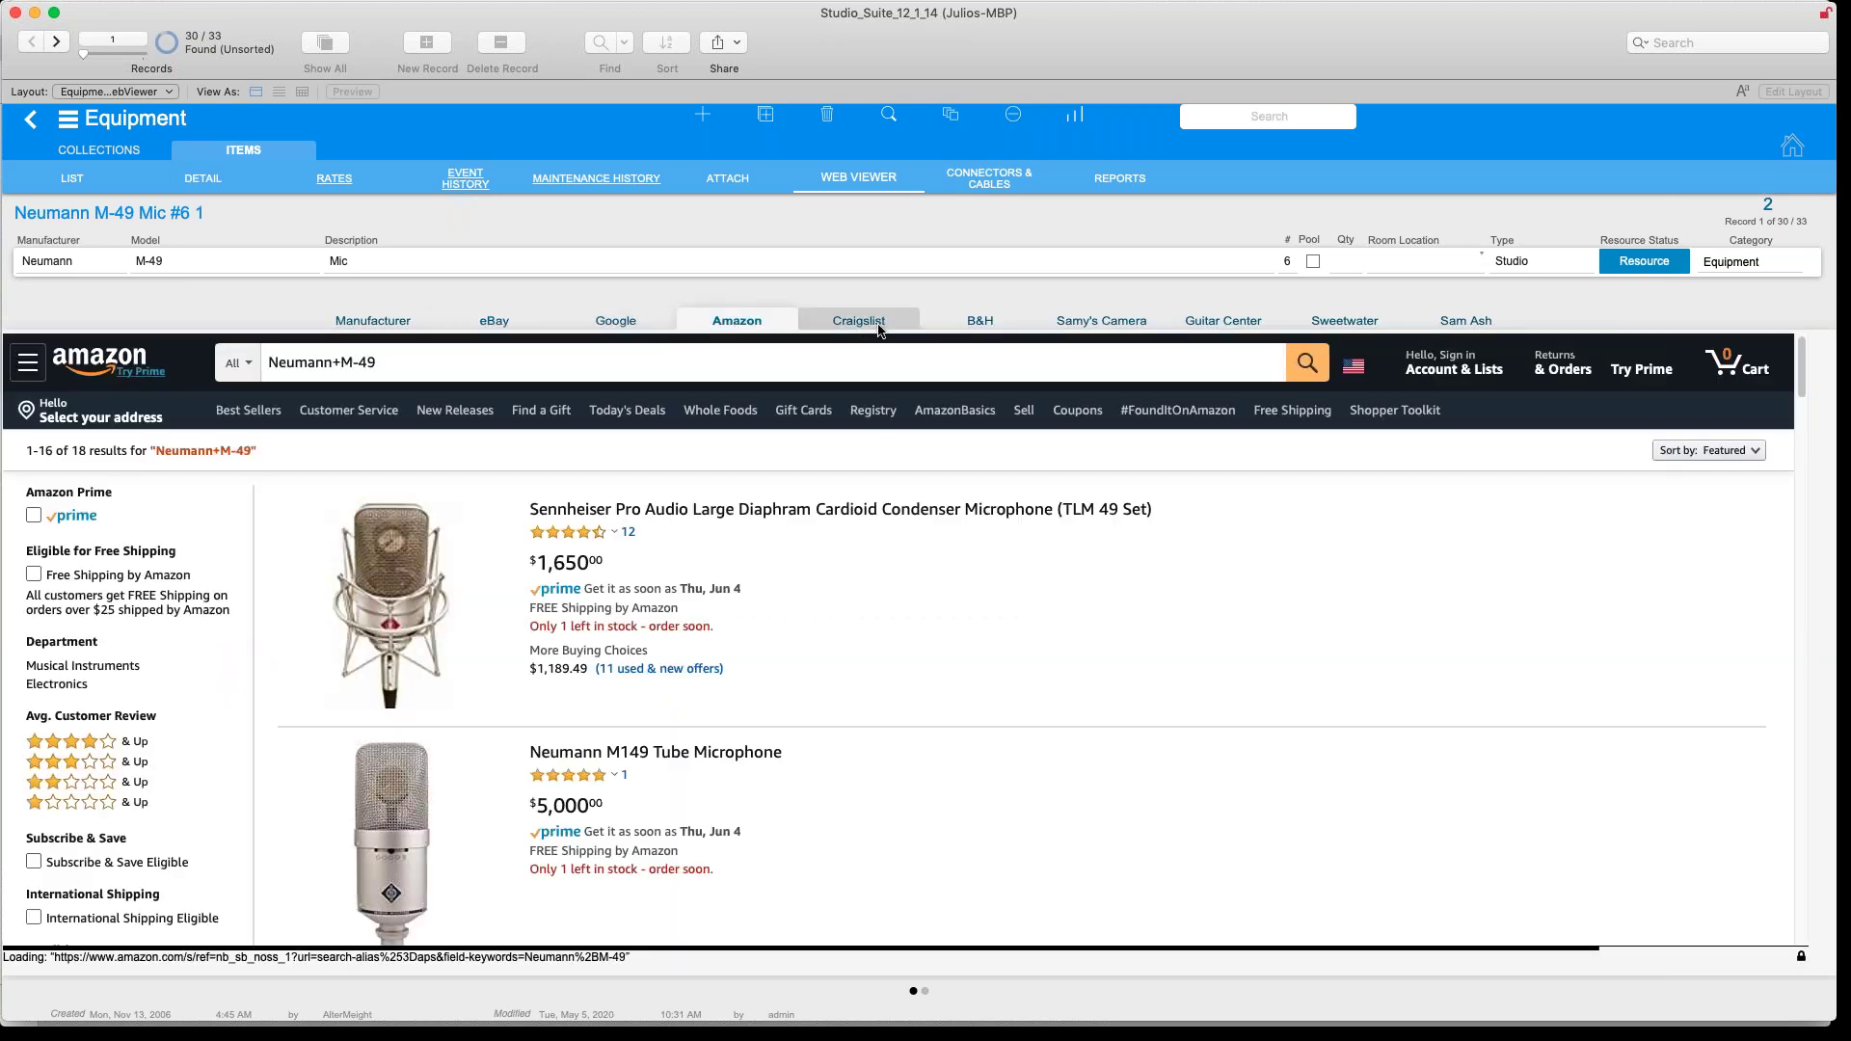
{"action": "left_click", "coordinate": [879, 331]}
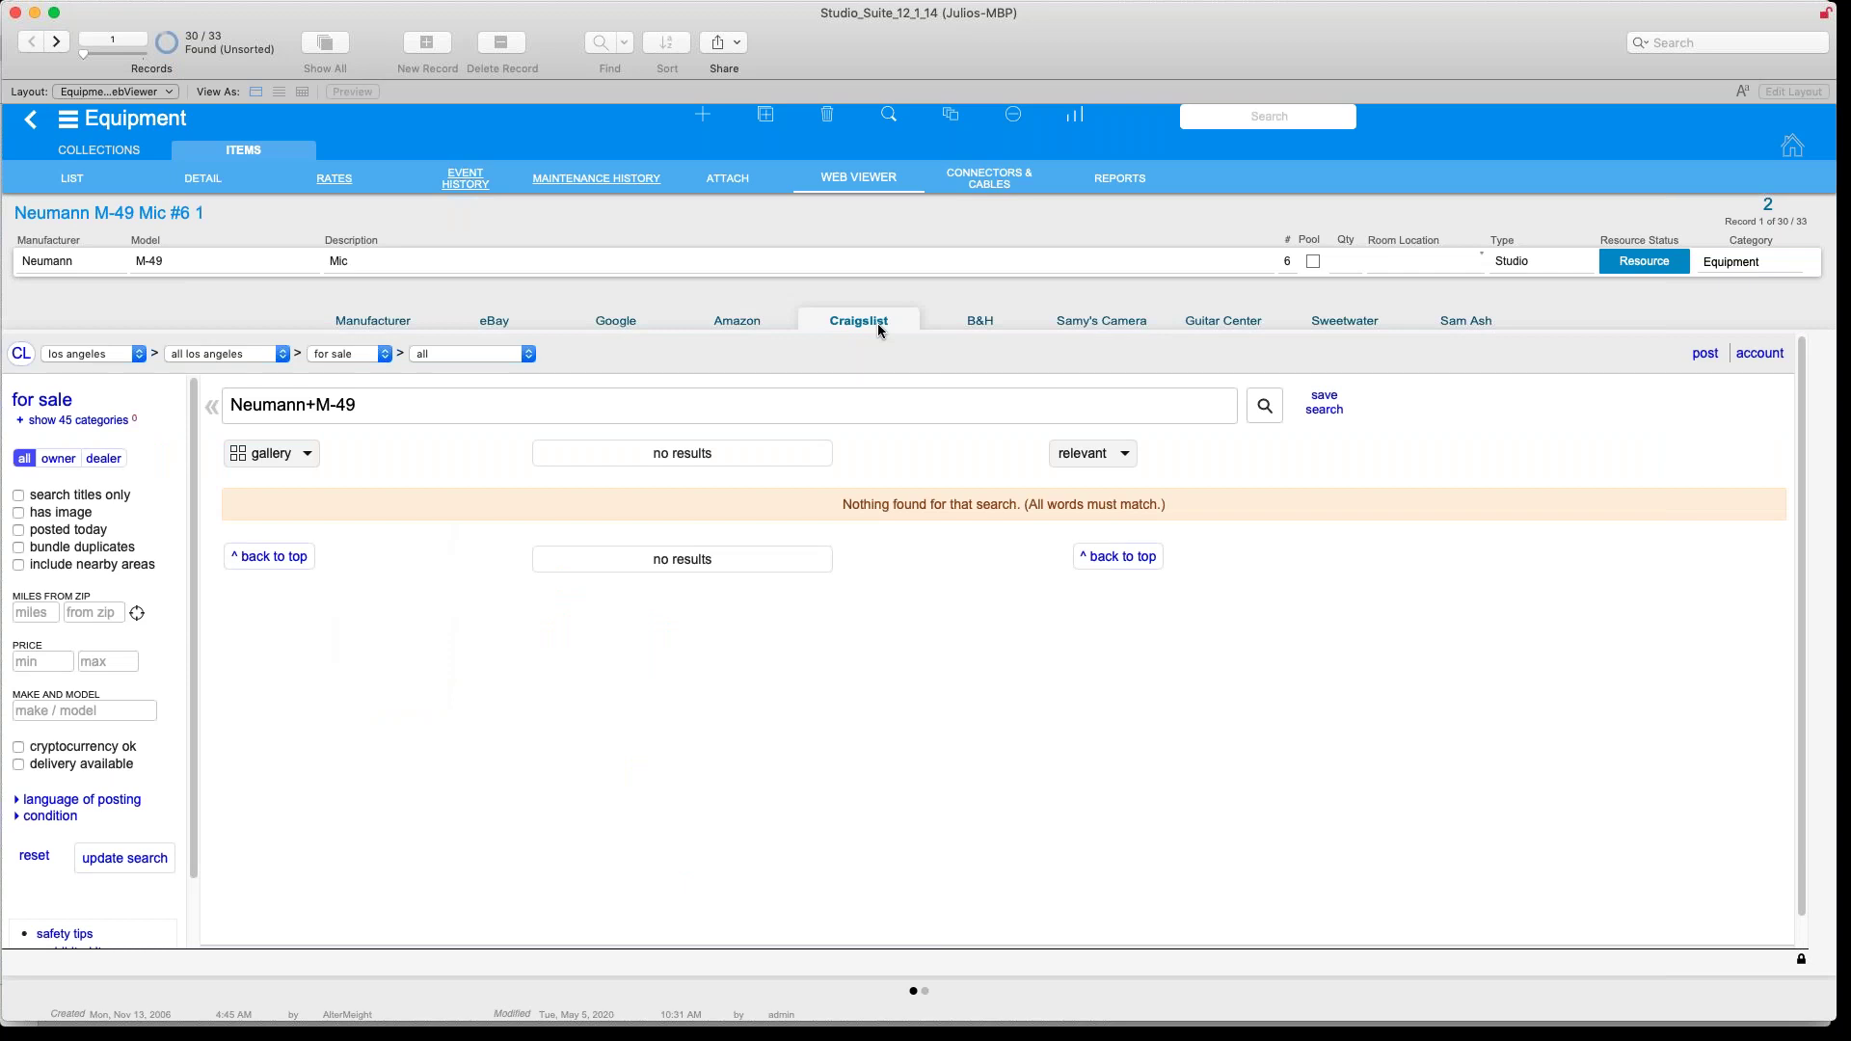
{"action": "left_click", "coordinate": [715, 328]}
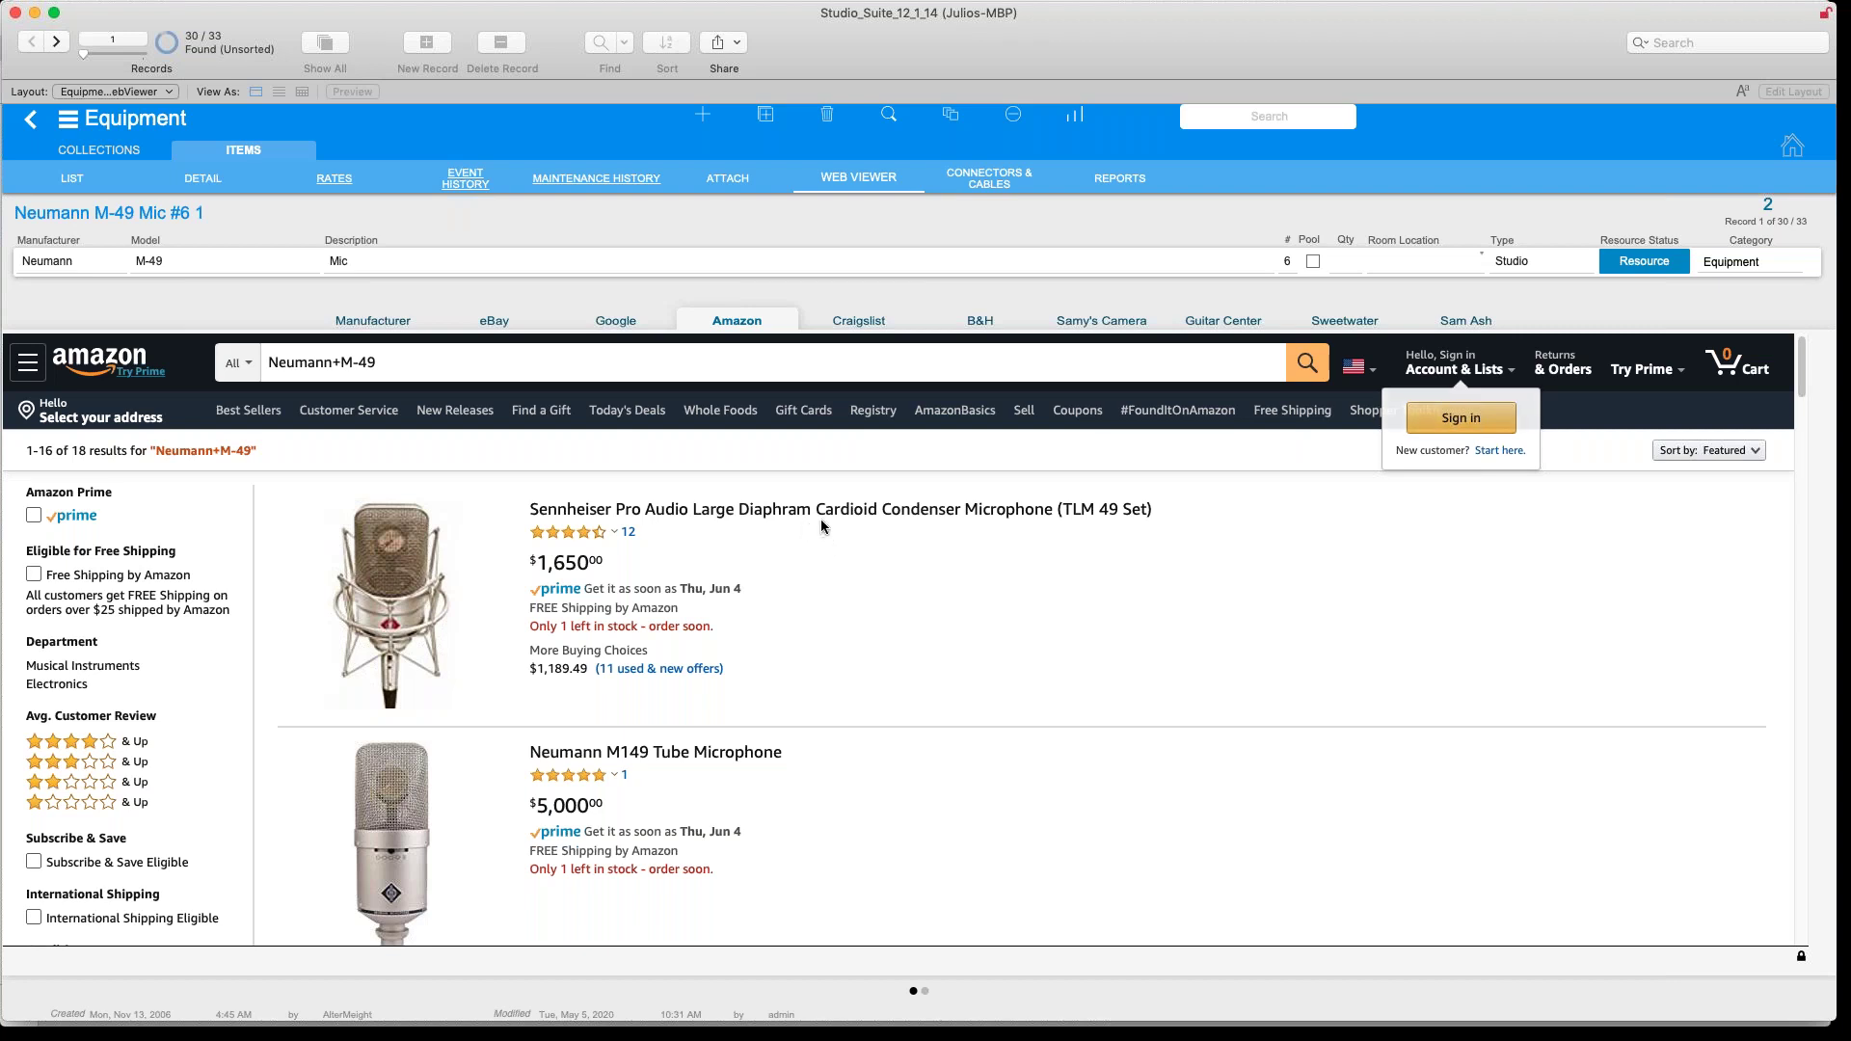
Open the Neumann M-49 mic's connectors and cables list and try to add an entry
{"action": "left_click", "coordinate": [993, 185]}
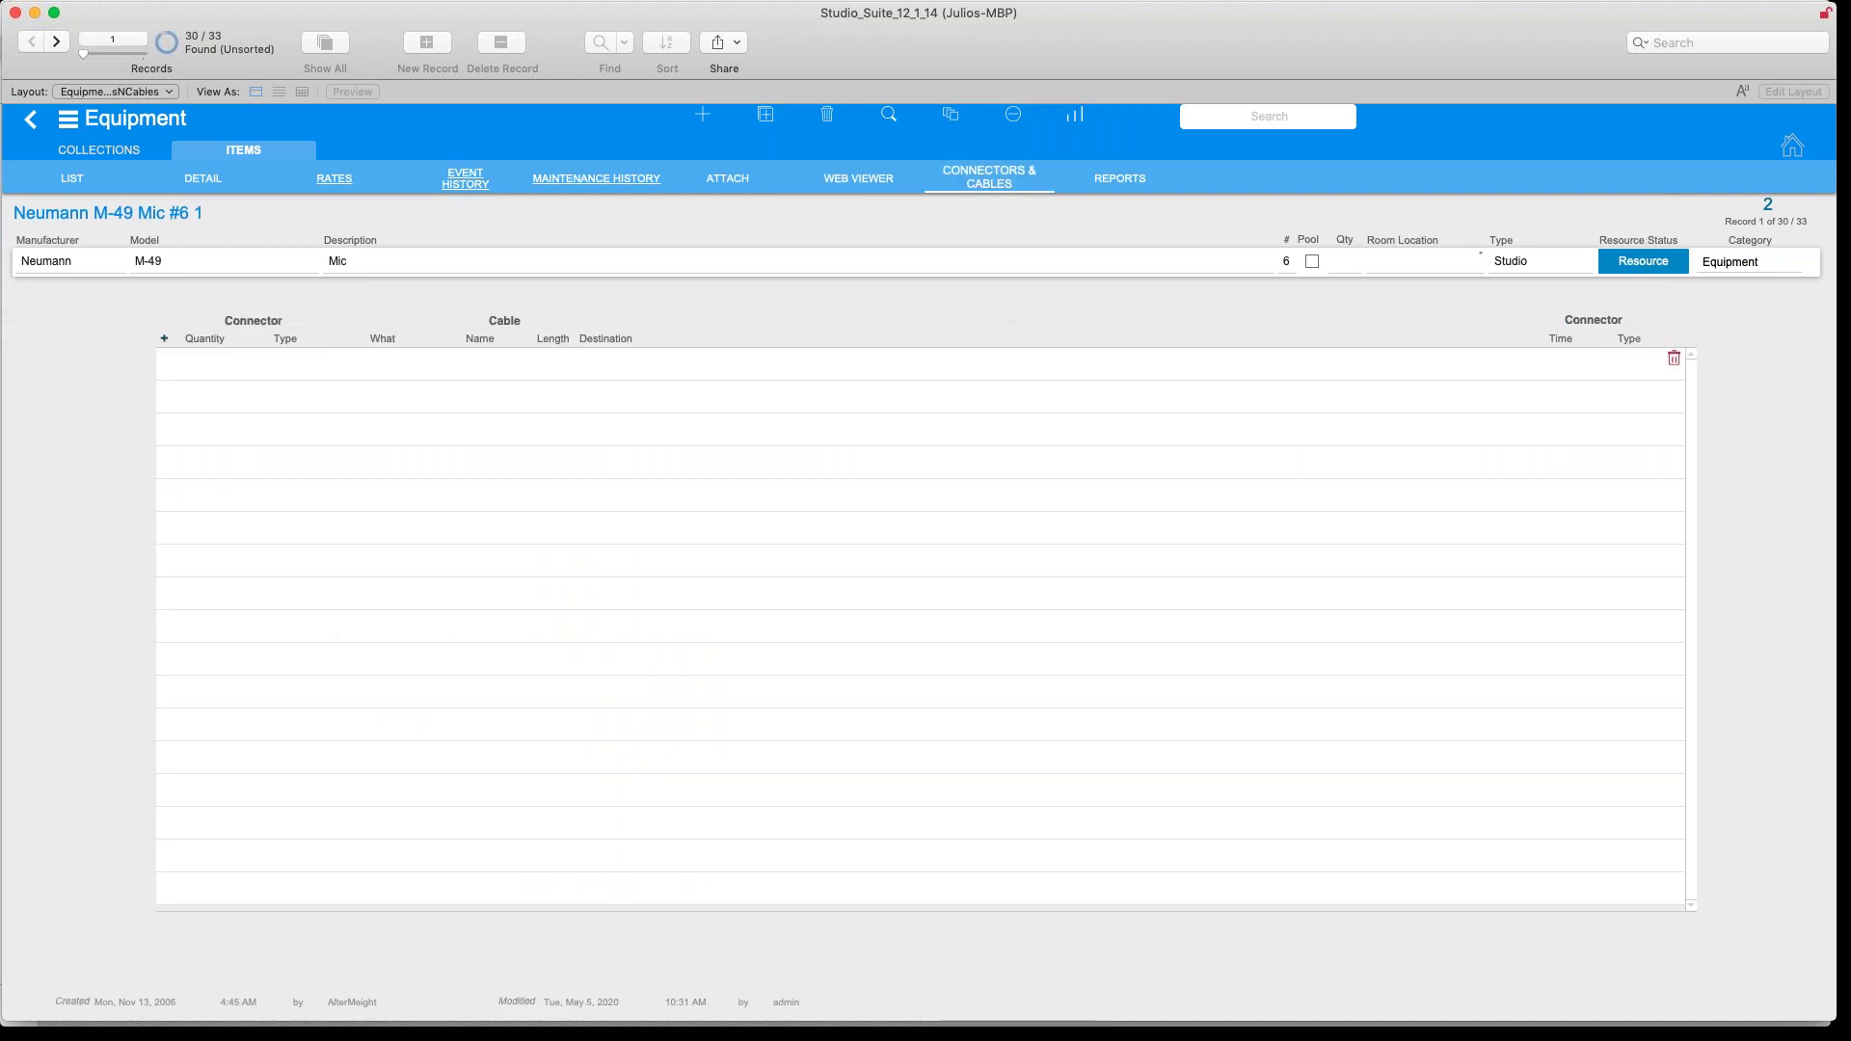
{"action": "left_click", "coordinate": [164, 340]}
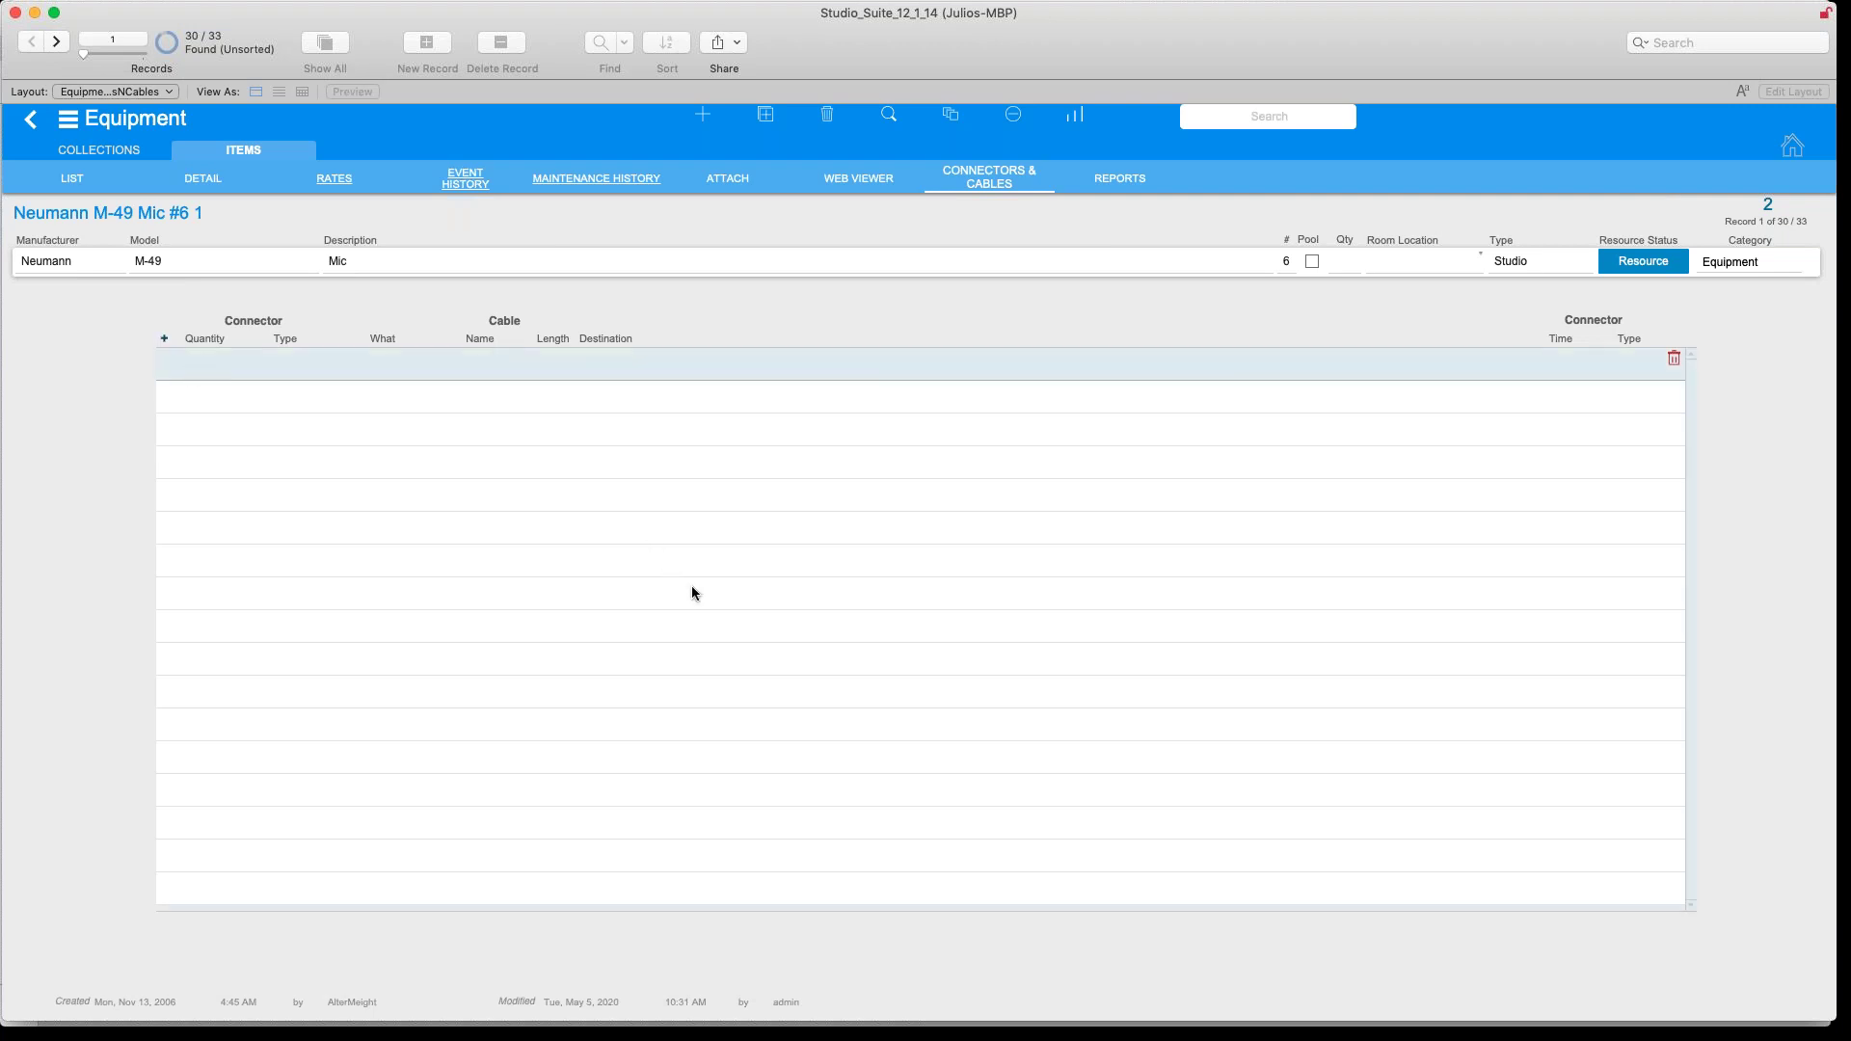
{"action": "left_click", "coordinate": [333, 424]}
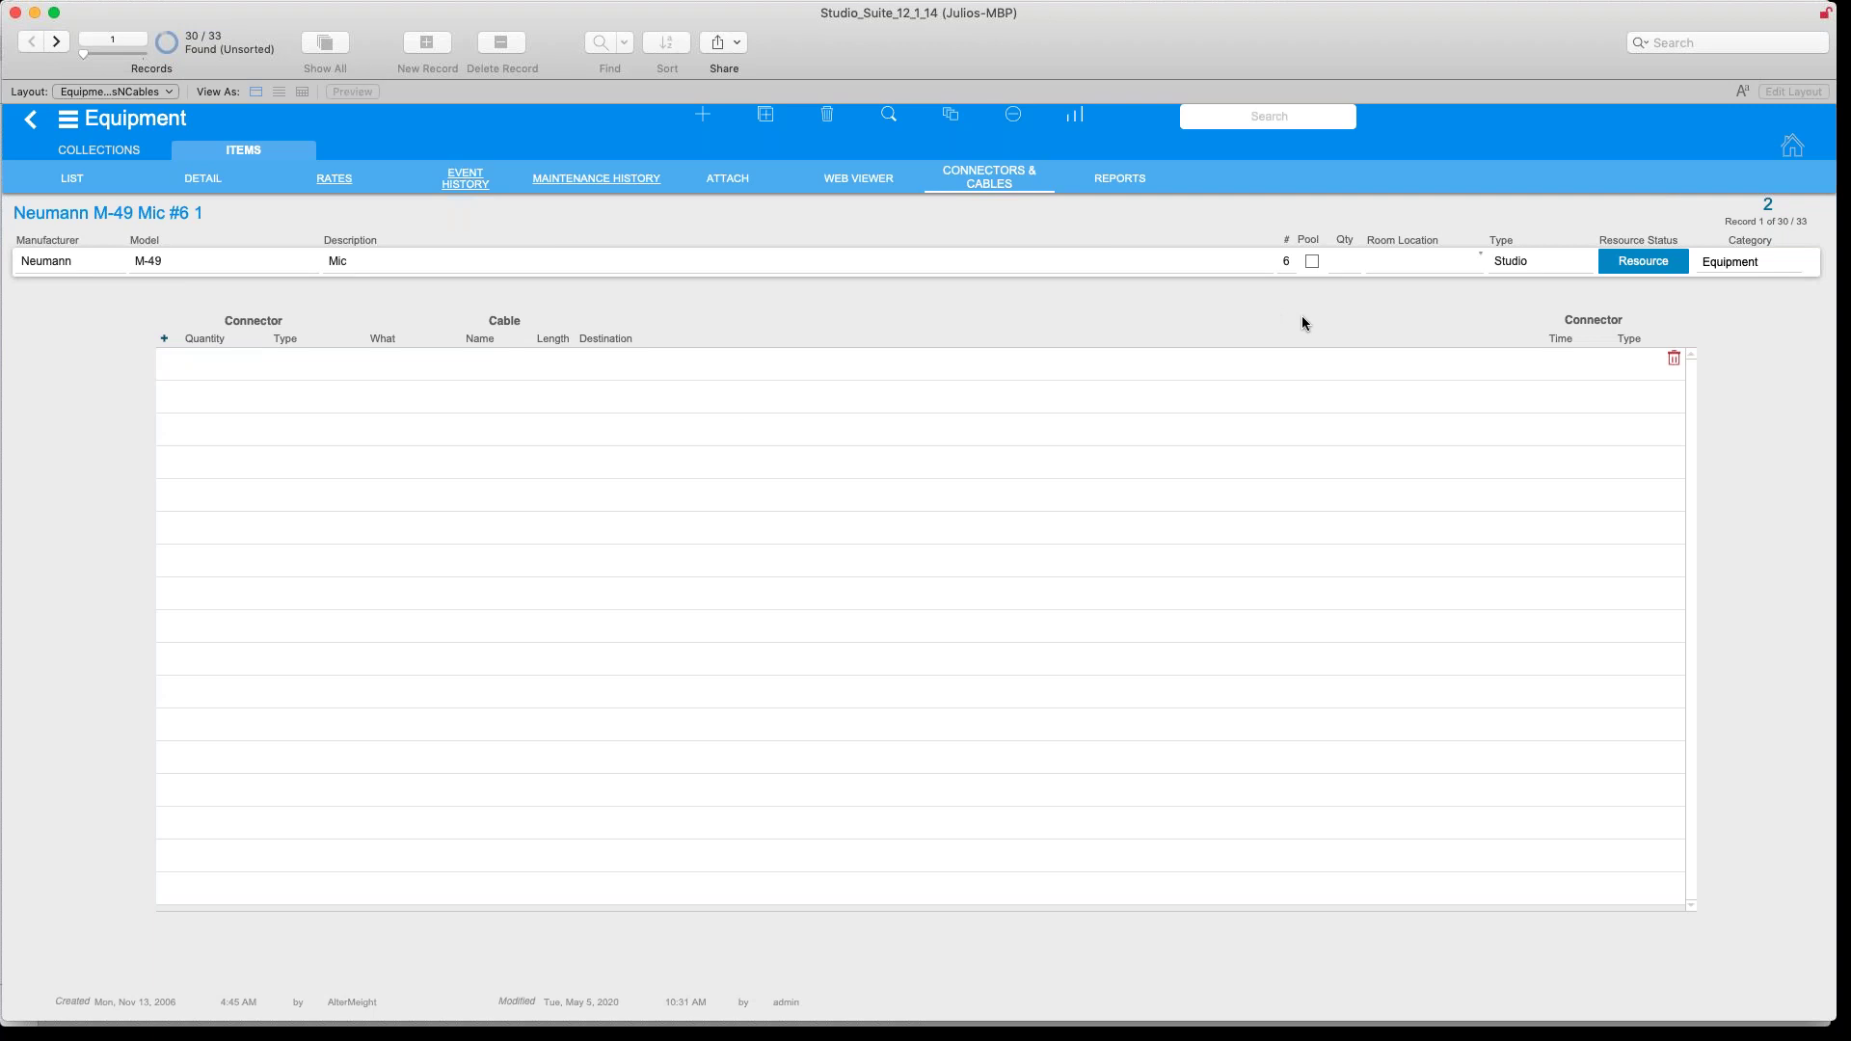
Open the equipment reports and review the company and sort field choices in the print options
{"action": "left_click", "coordinate": [1137, 177]}
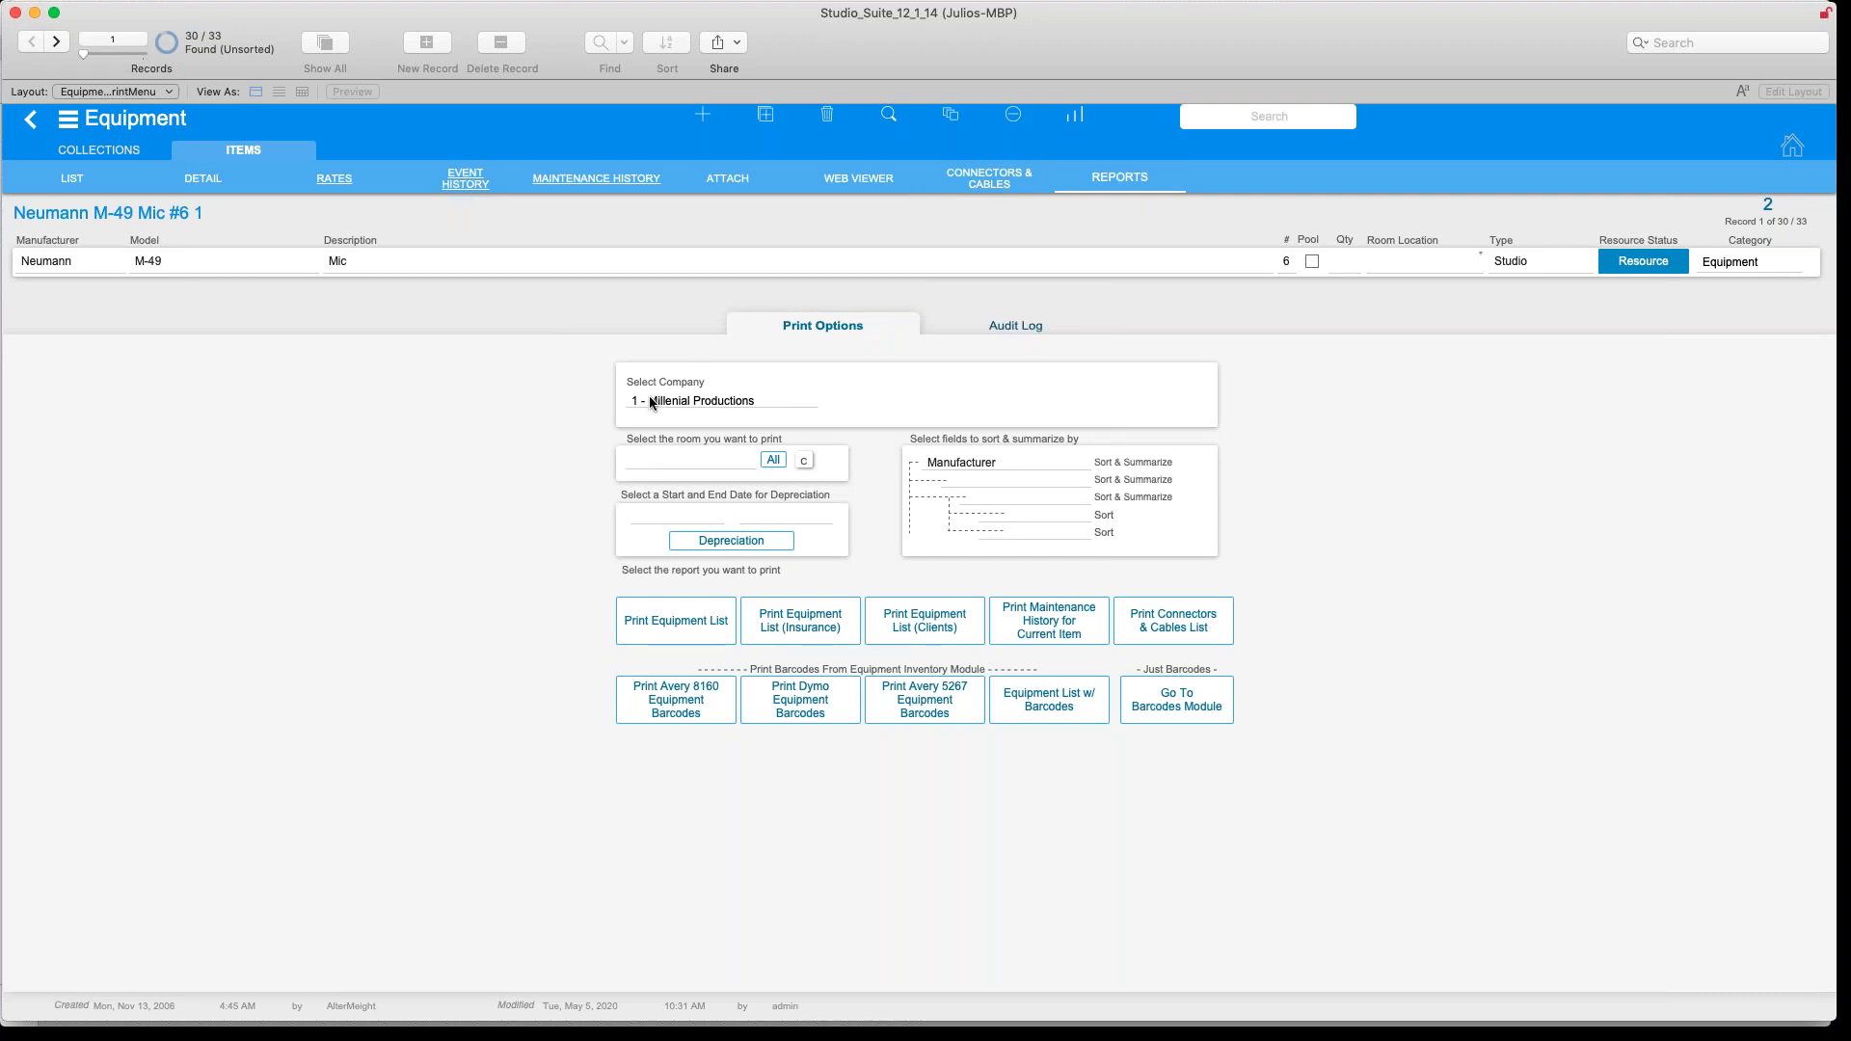
{"action": "left_click", "coordinate": [758, 404]}
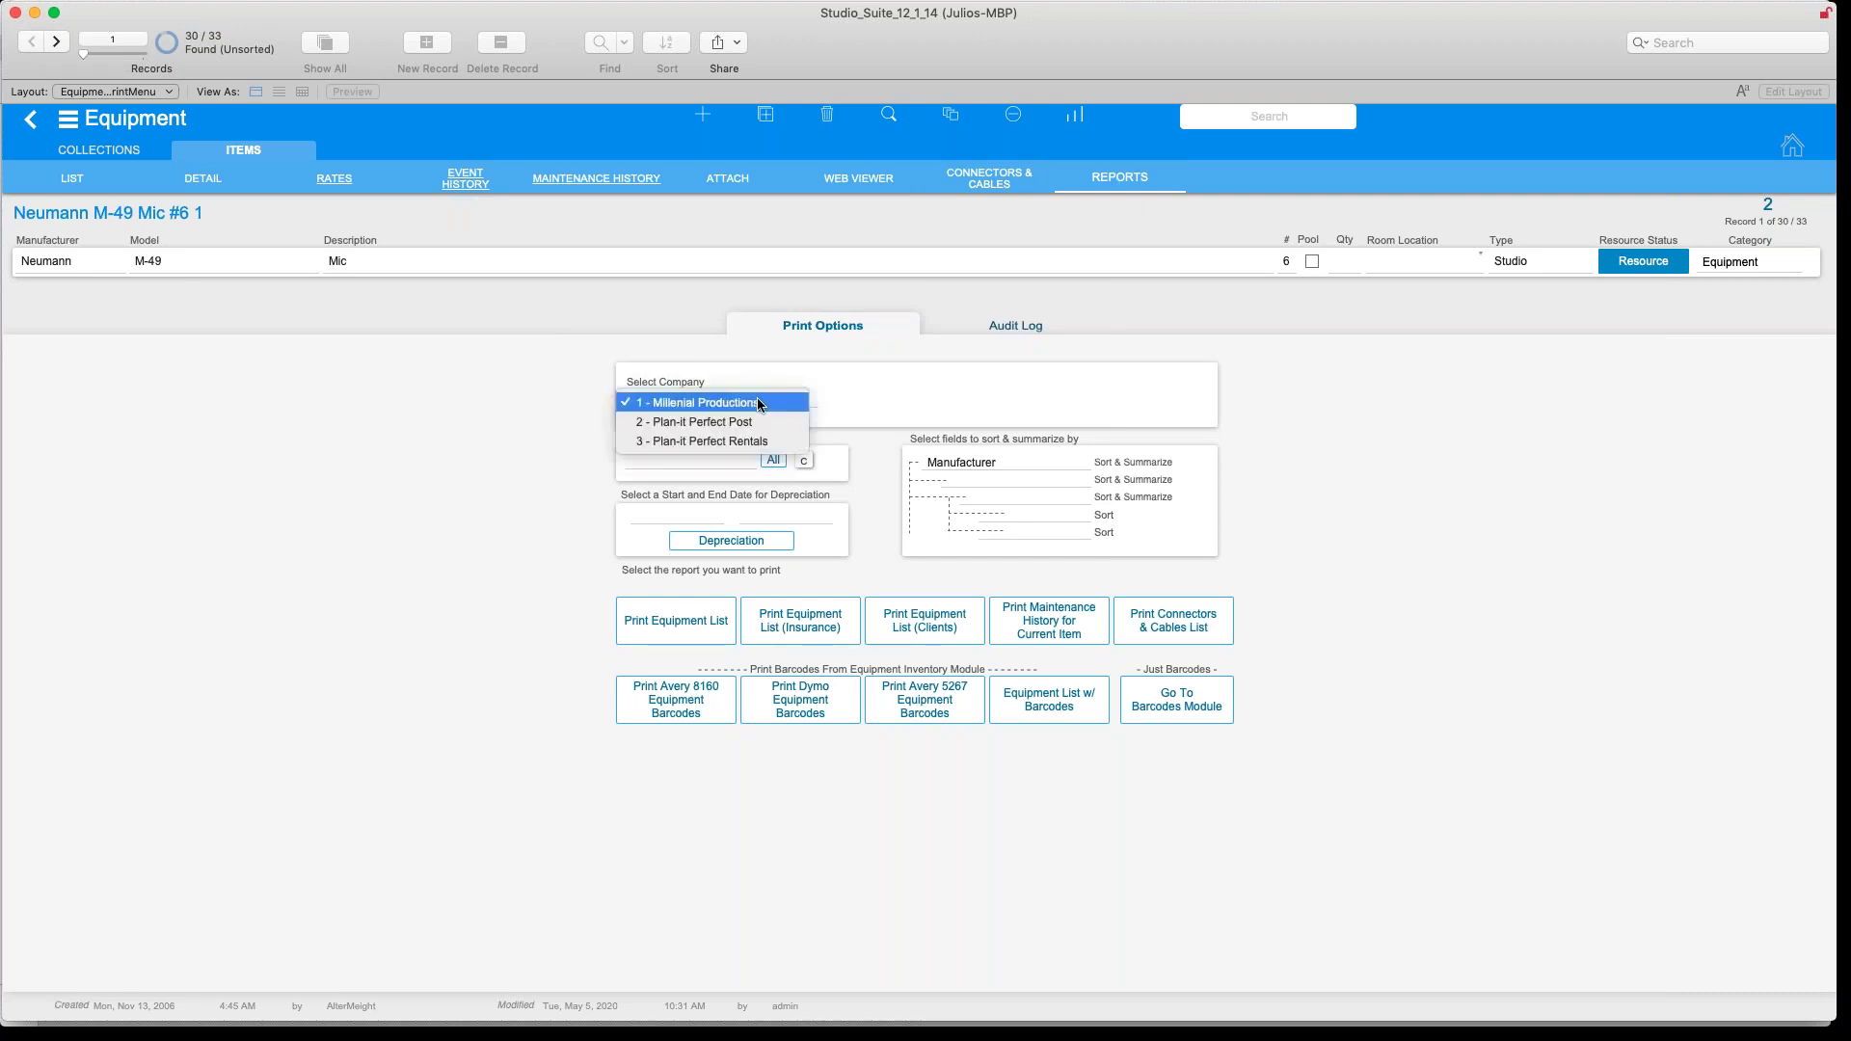
{"action": "left_click", "coordinate": [690, 409]}
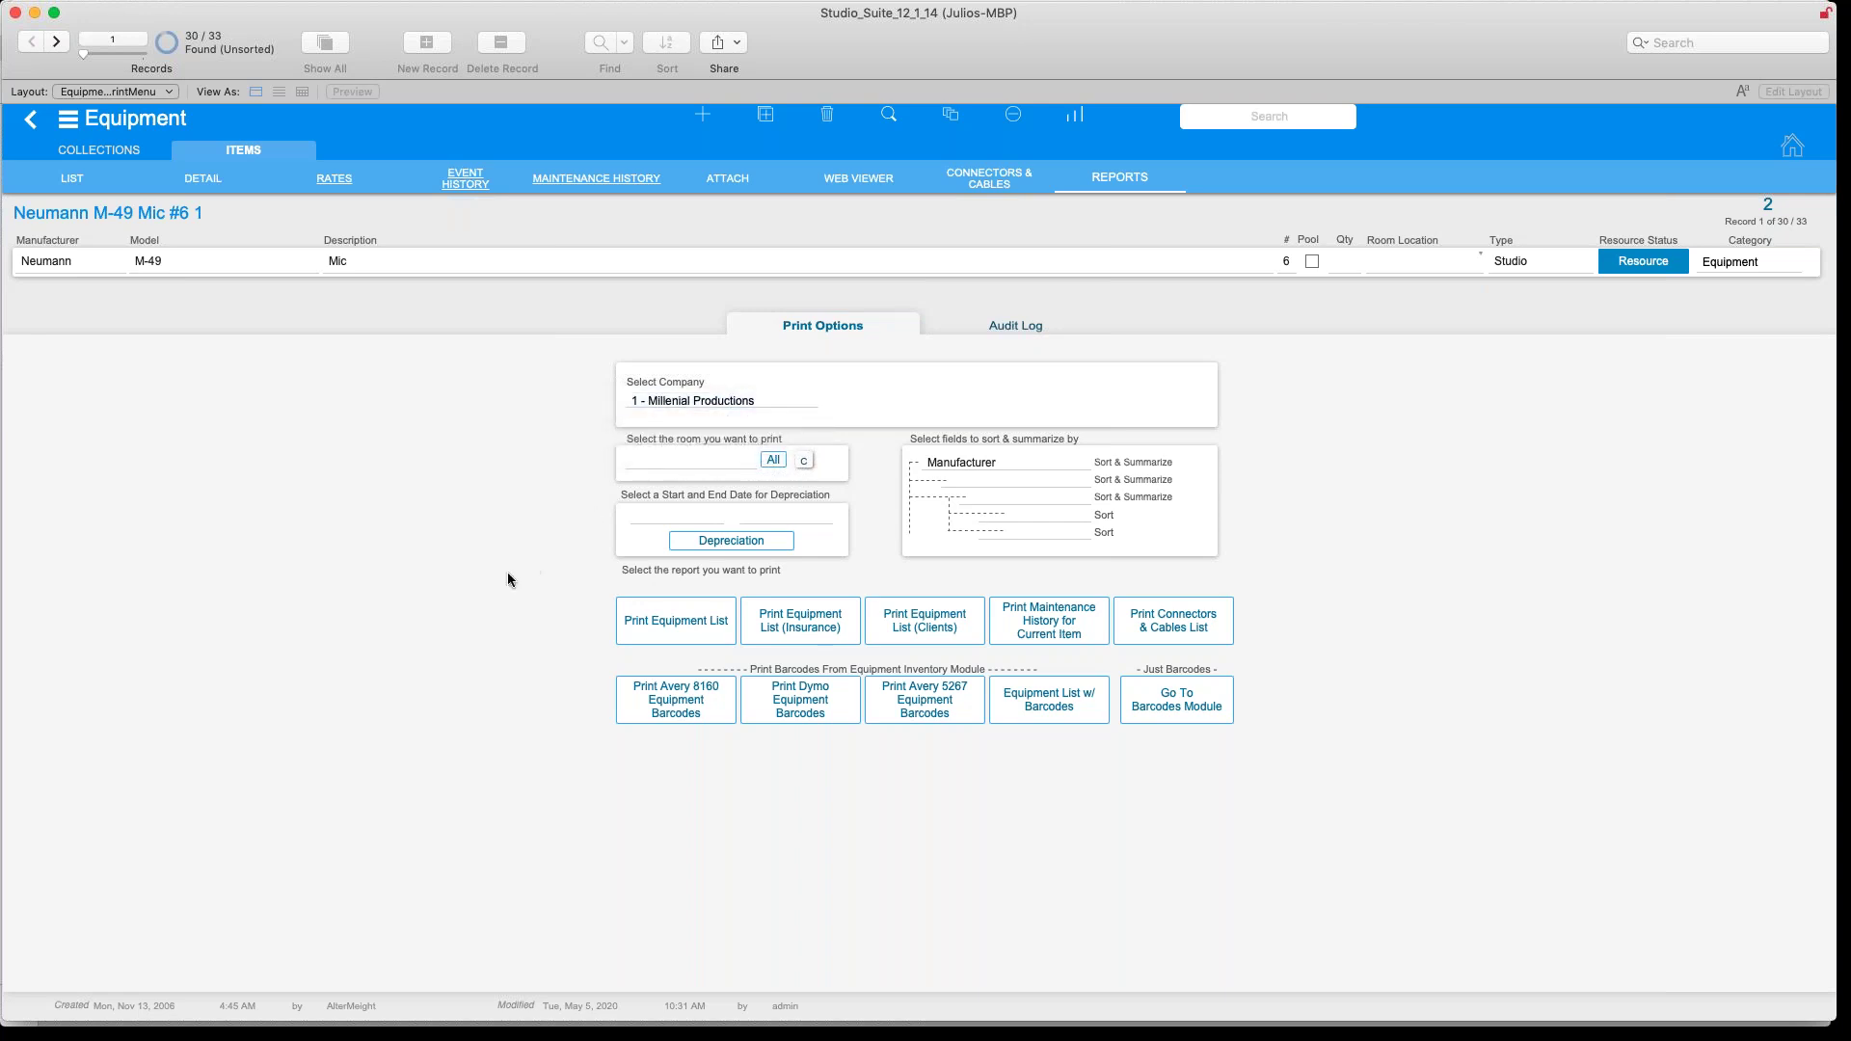
{"action": "left_click", "coordinate": [1033, 461]}
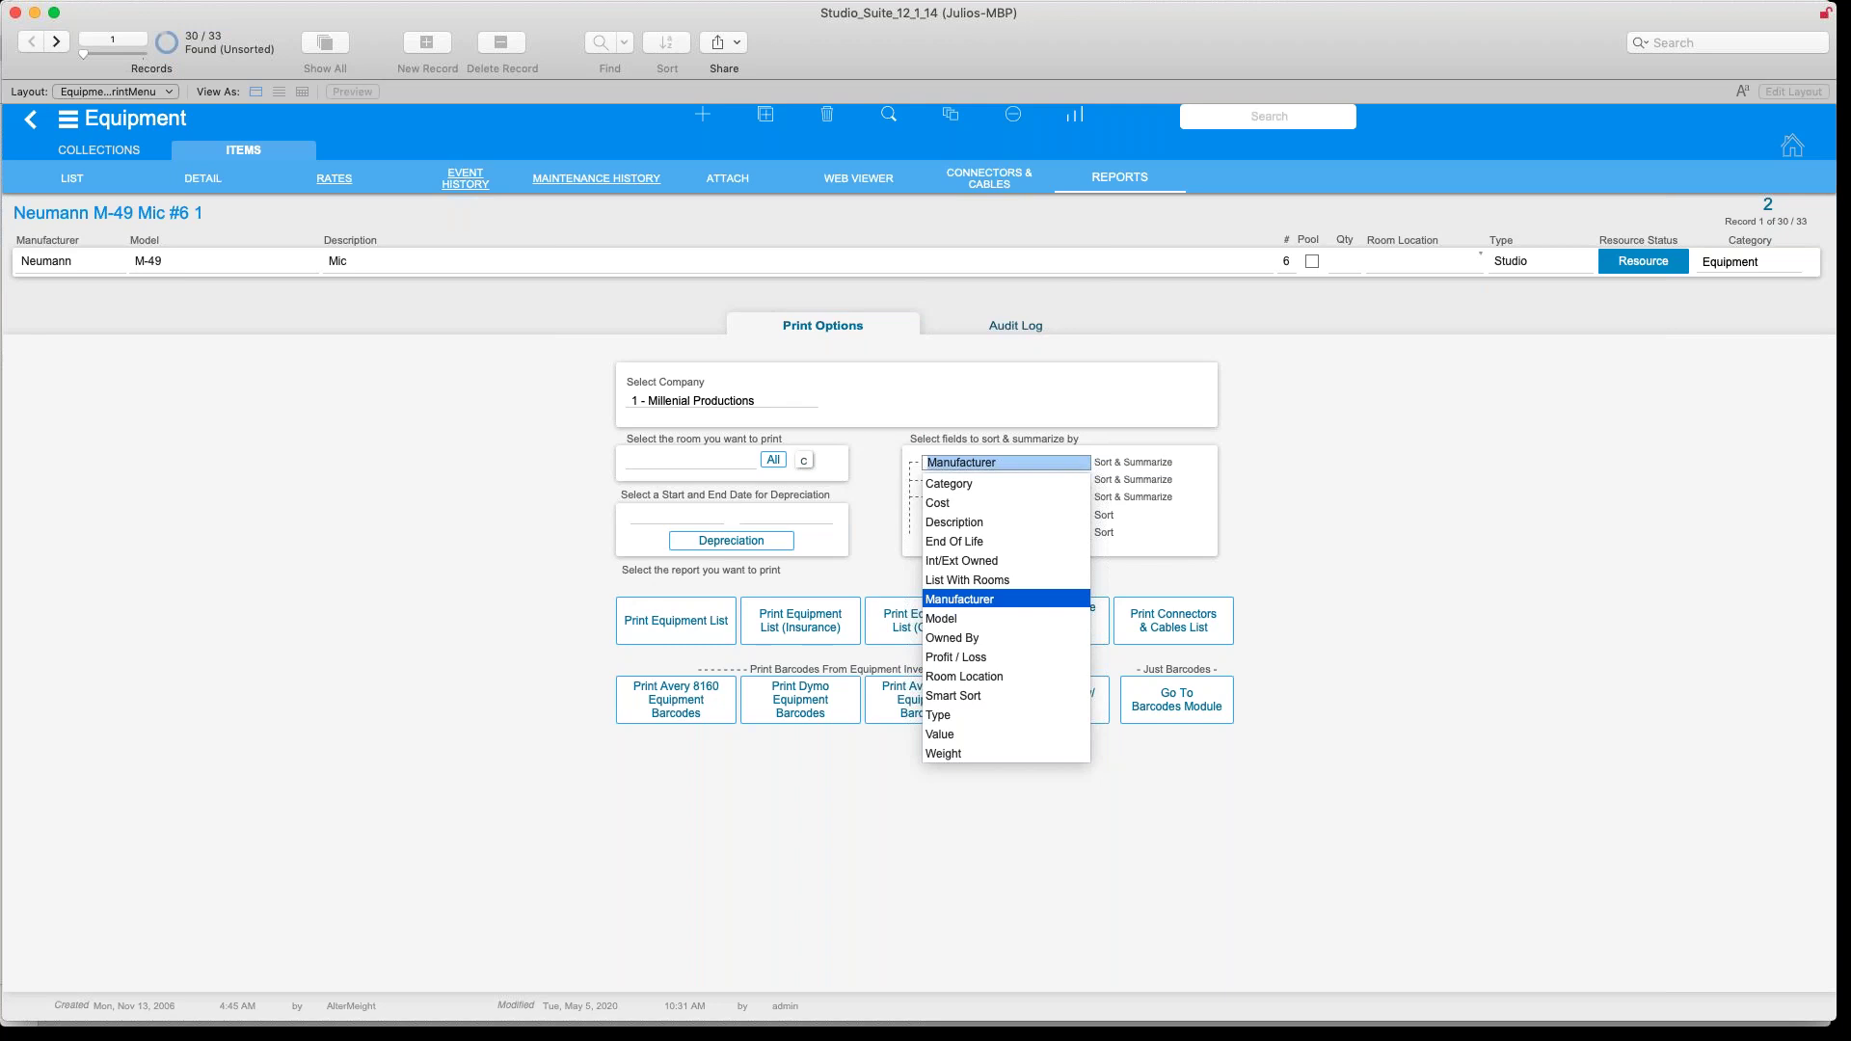
{"action": "key", "text": "Escape"}
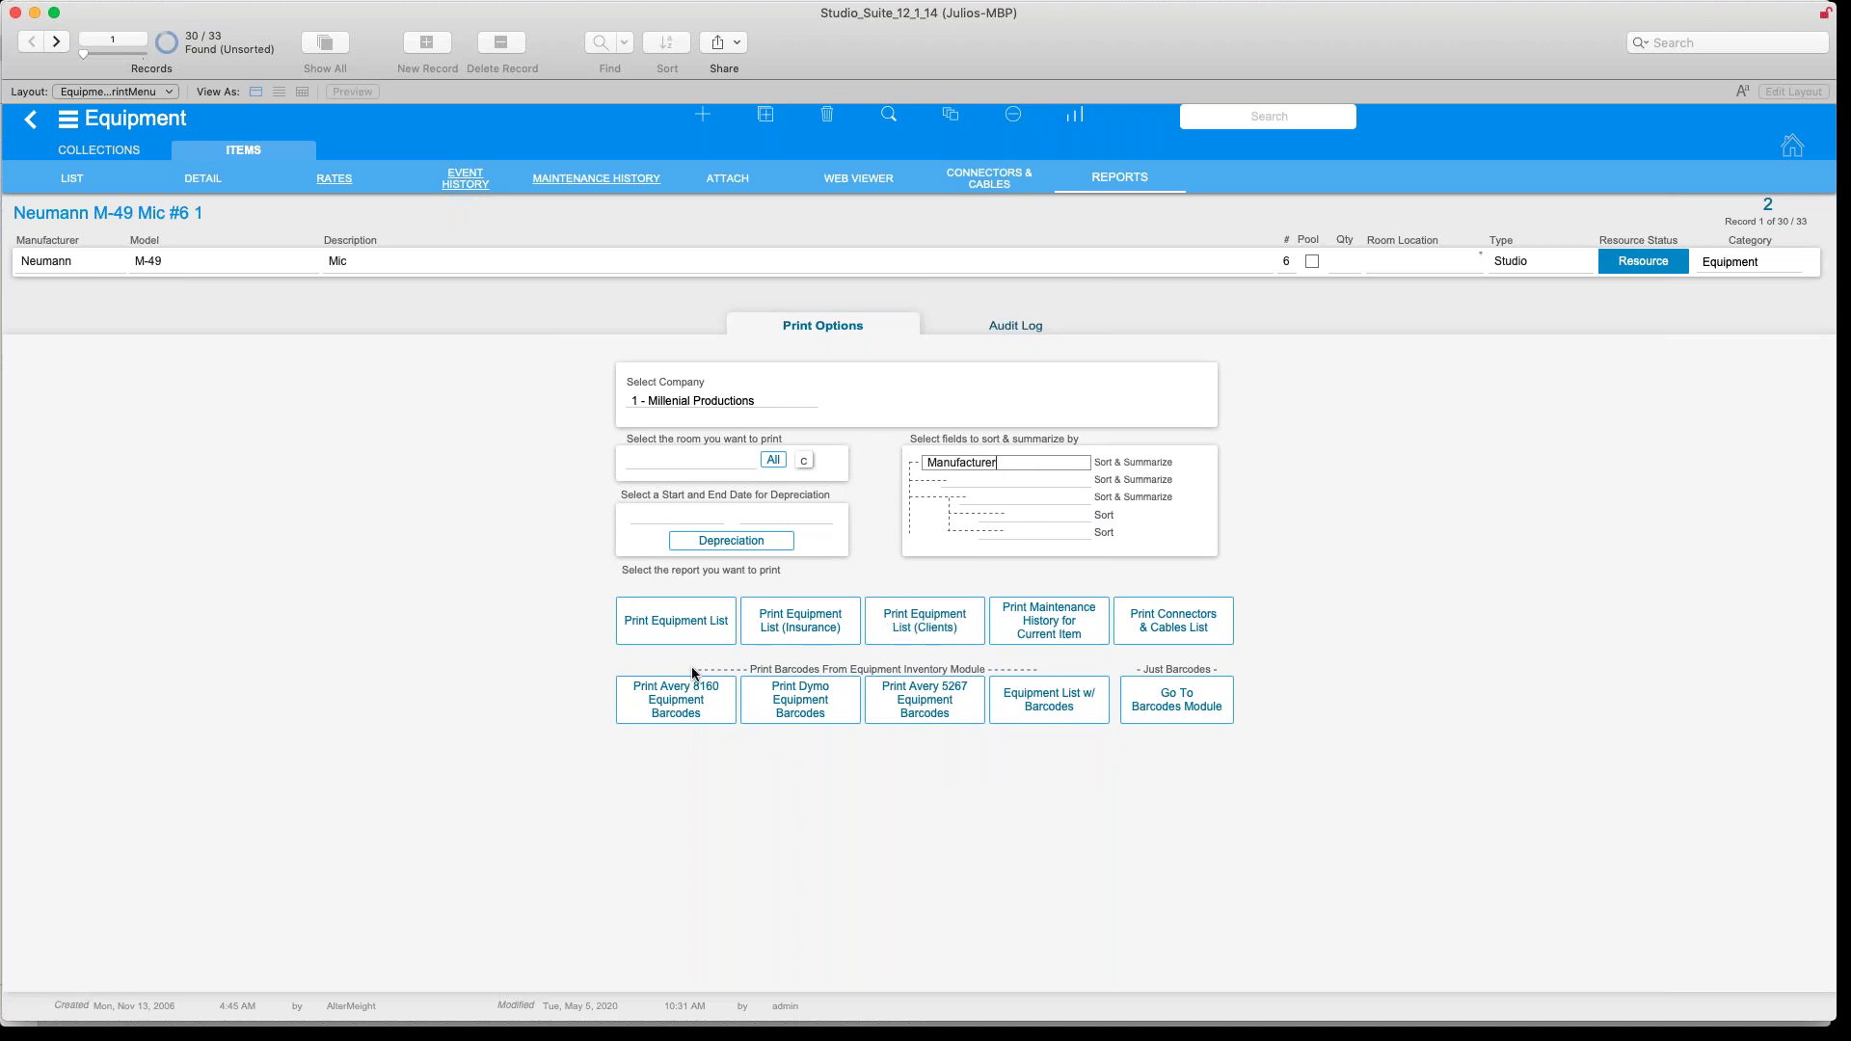
Preview the equipment list report sorted by Manufacturer, continue to its print settings and cancel printing
{"action": "left_click", "coordinate": [707, 633]}
{"action": "left_click", "coordinate": [1008, 439]}
{"action": "left_click", "coordinate": [695, 624]}
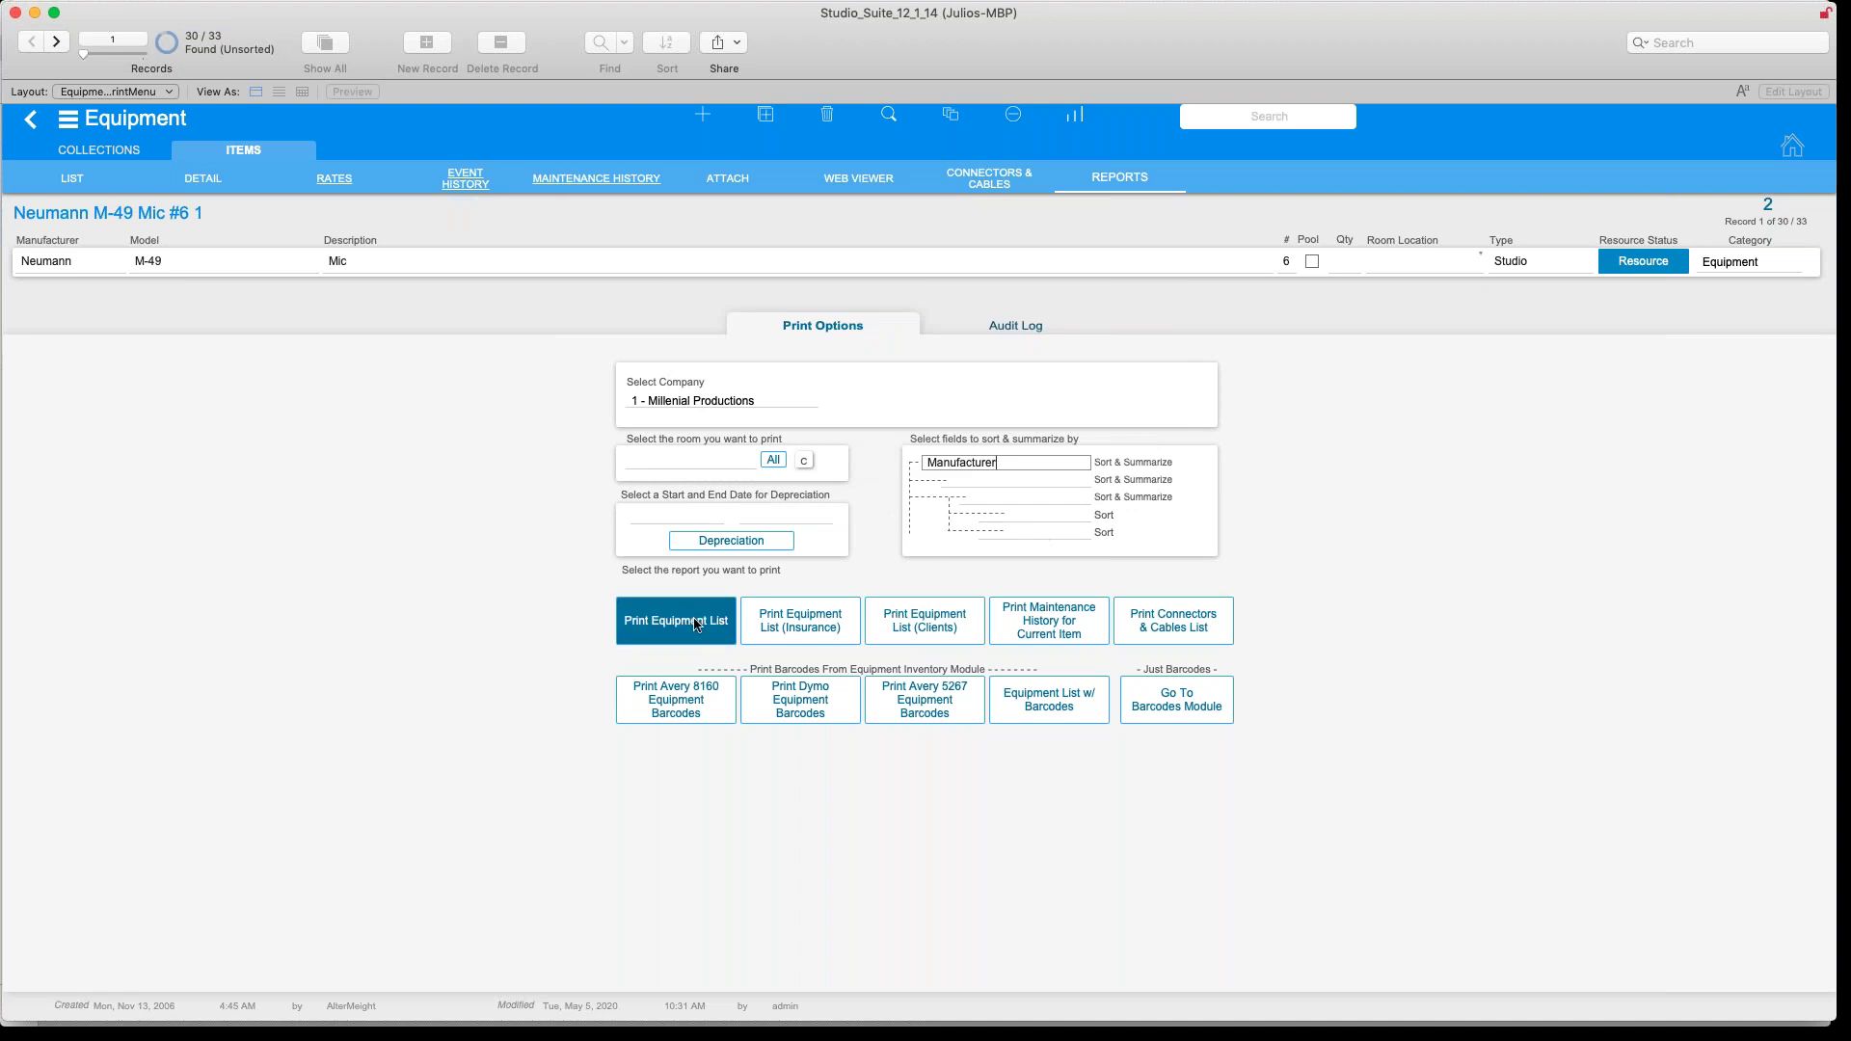
{"action": "left_click", "coordinate": [1077, 440]}
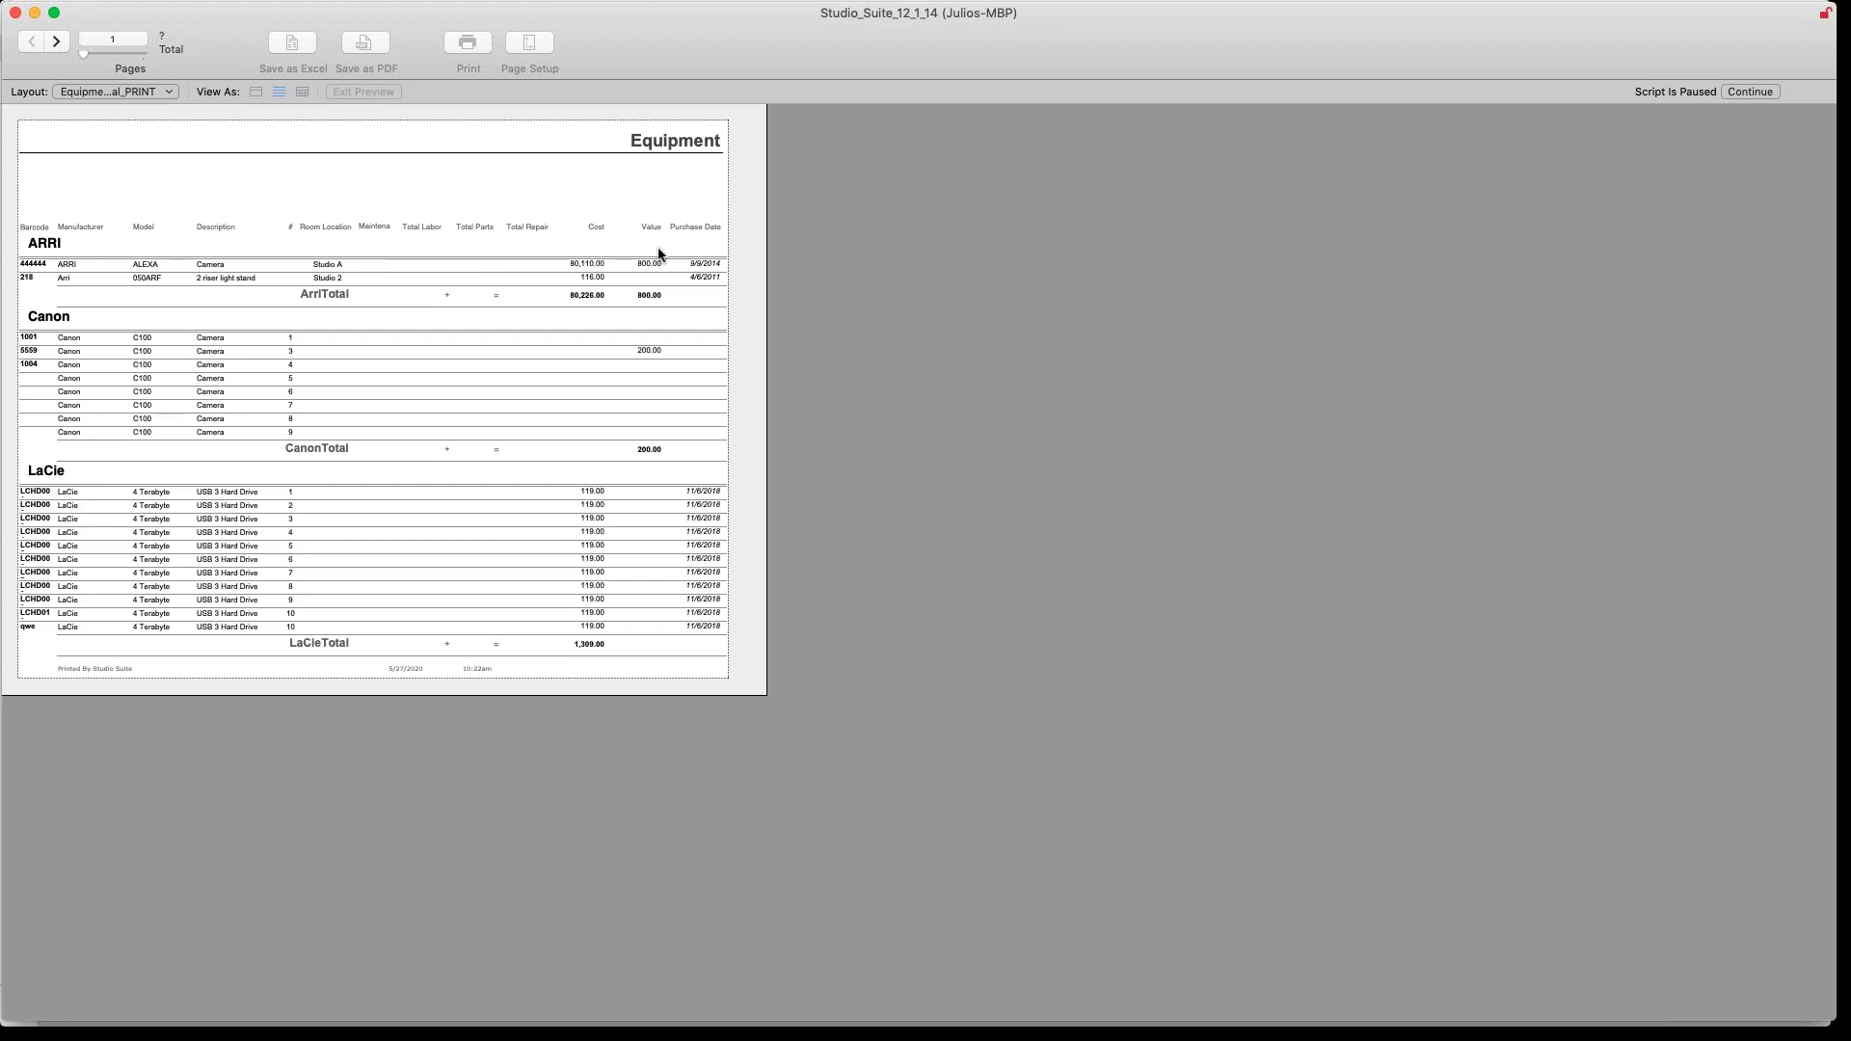
{"action": "left_click", "coordinate": [1770, 90]}
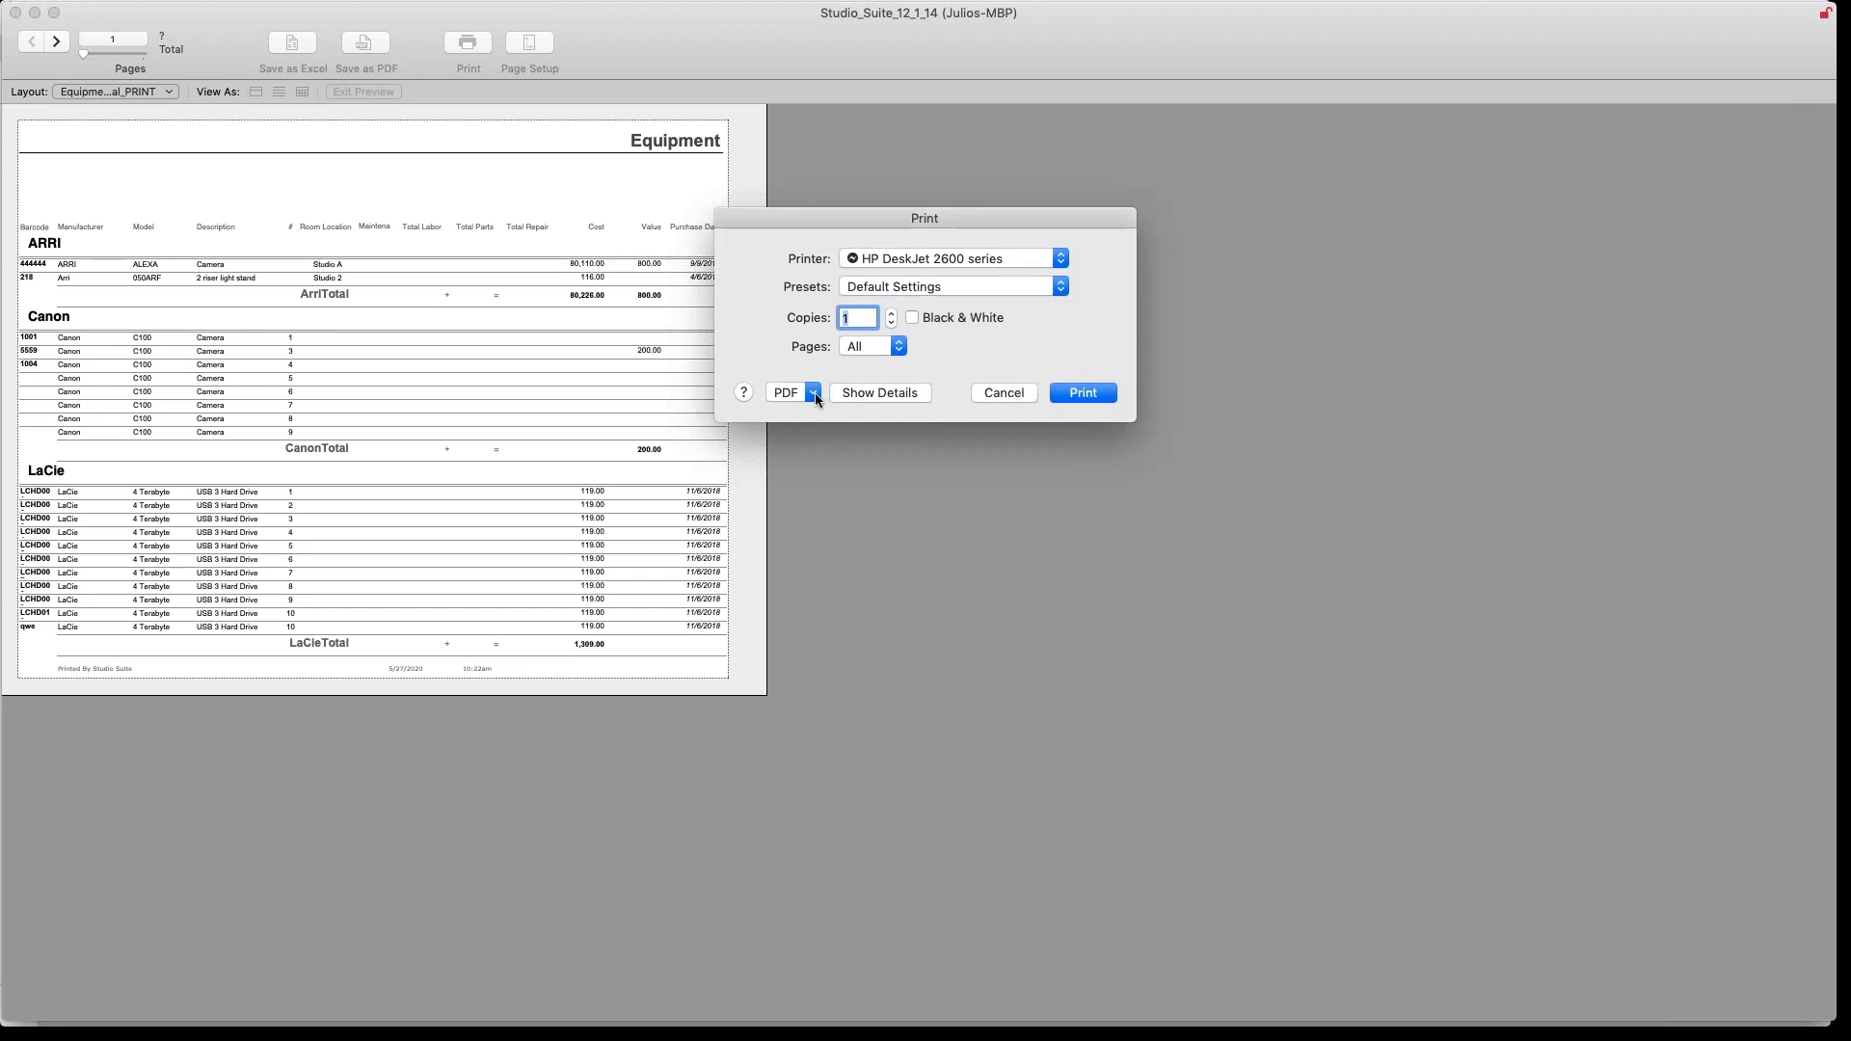
{"action": "left_click", "coordinate": [993, 395]}
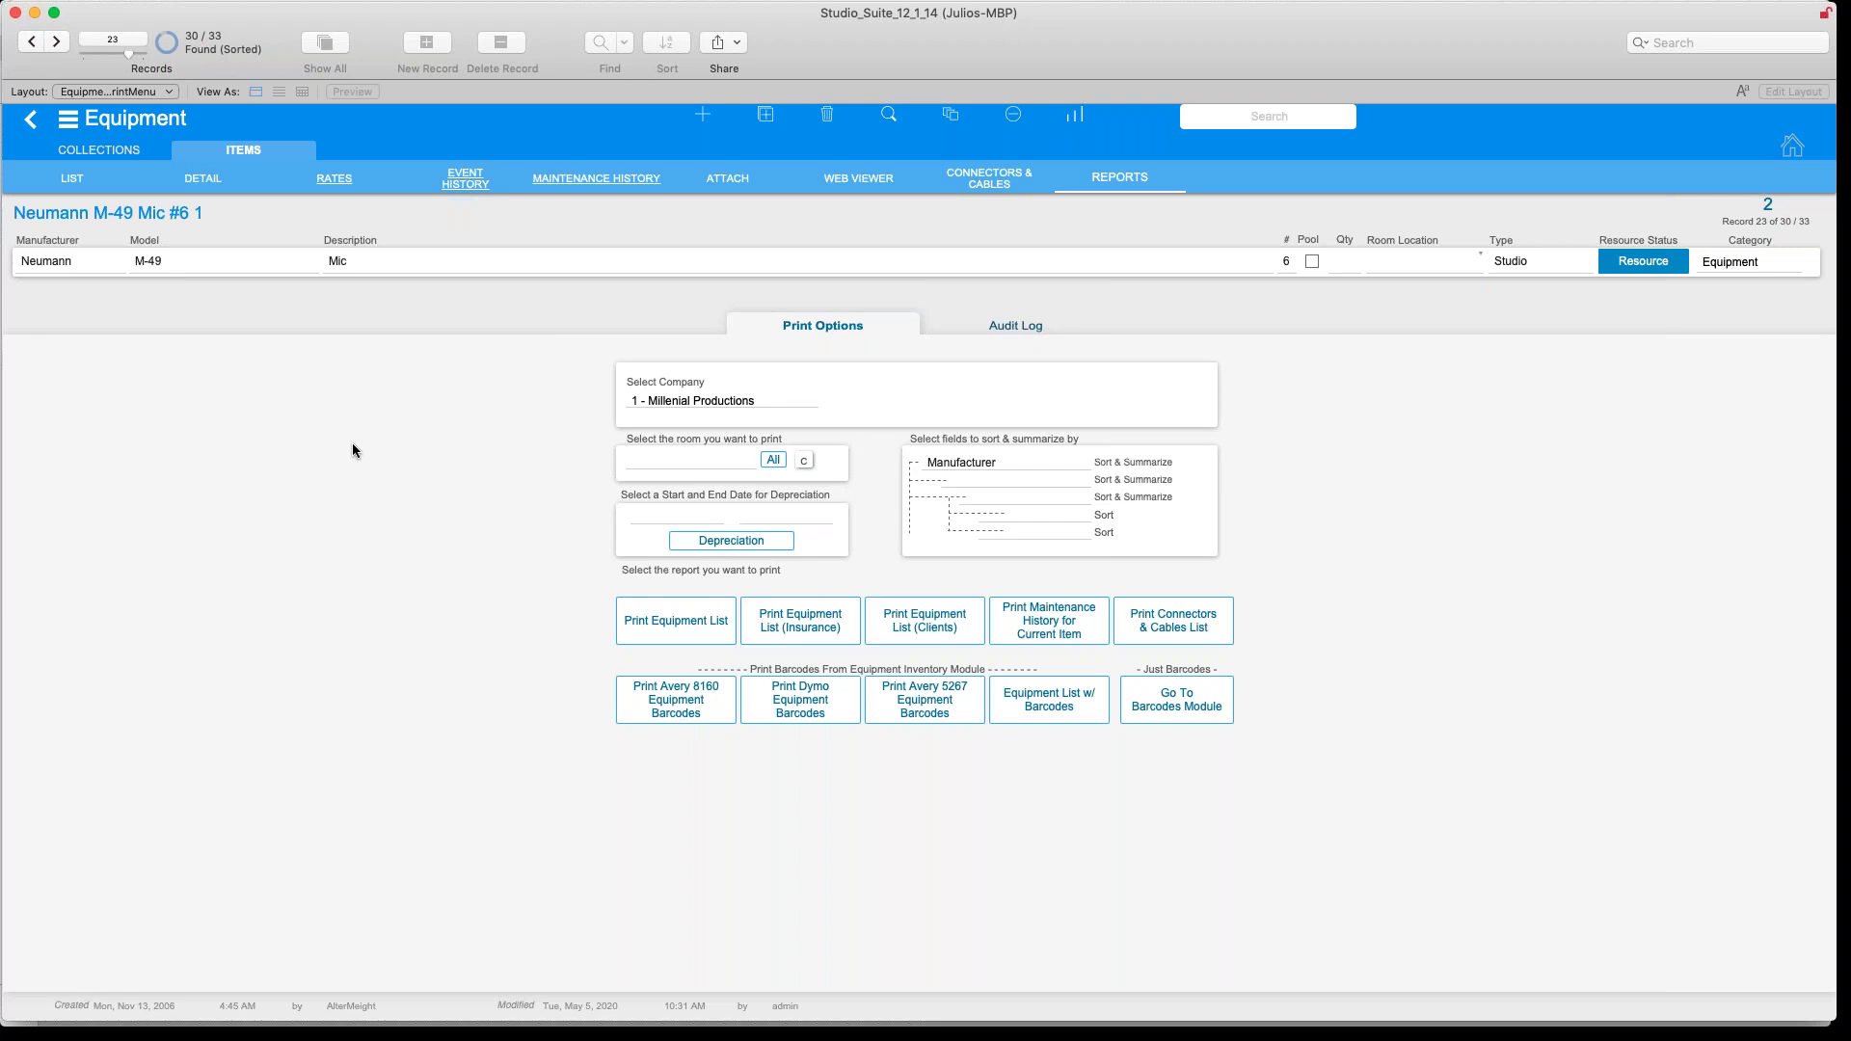
Go to the Rooms module and view the installed equipment of Studio A
{"action": "left_click", "coordinate": [69, 123]}
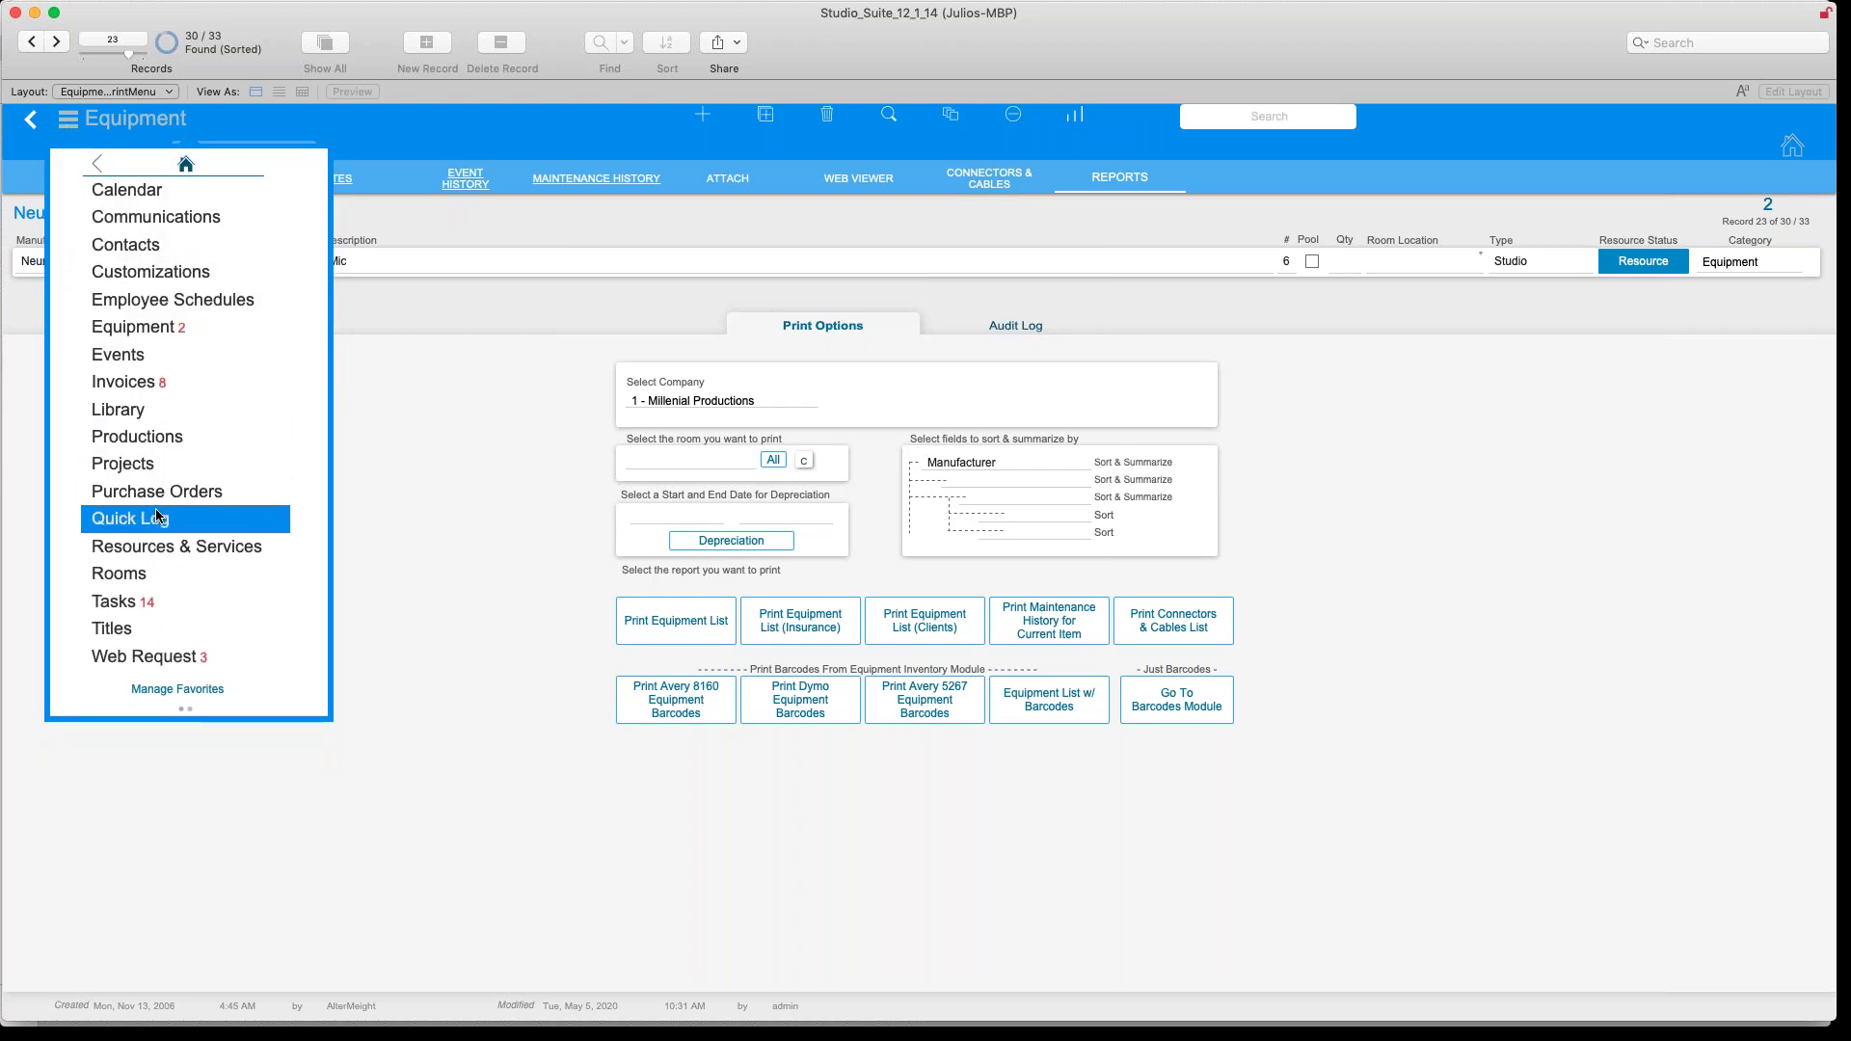
{"action": "left_click", "coordinate": [142, 576]}
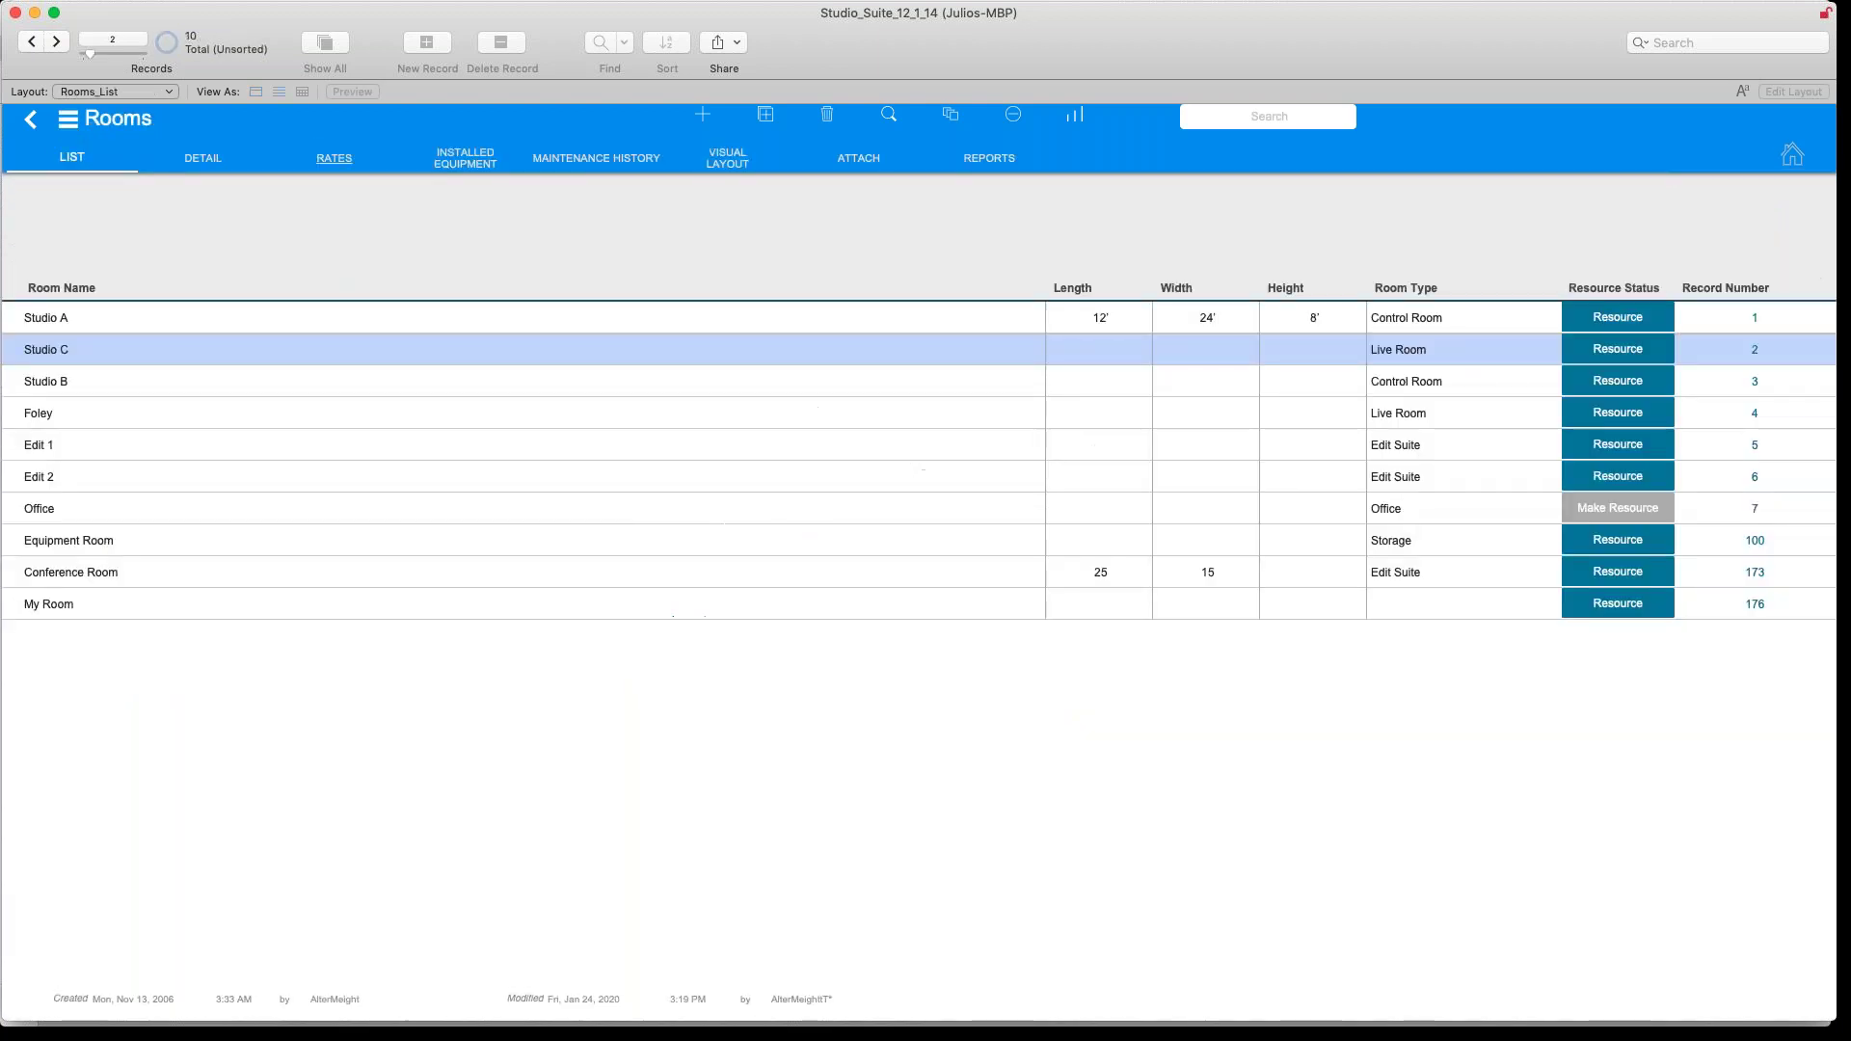
{"action": "left_click", "coordinate": [383, 320]}
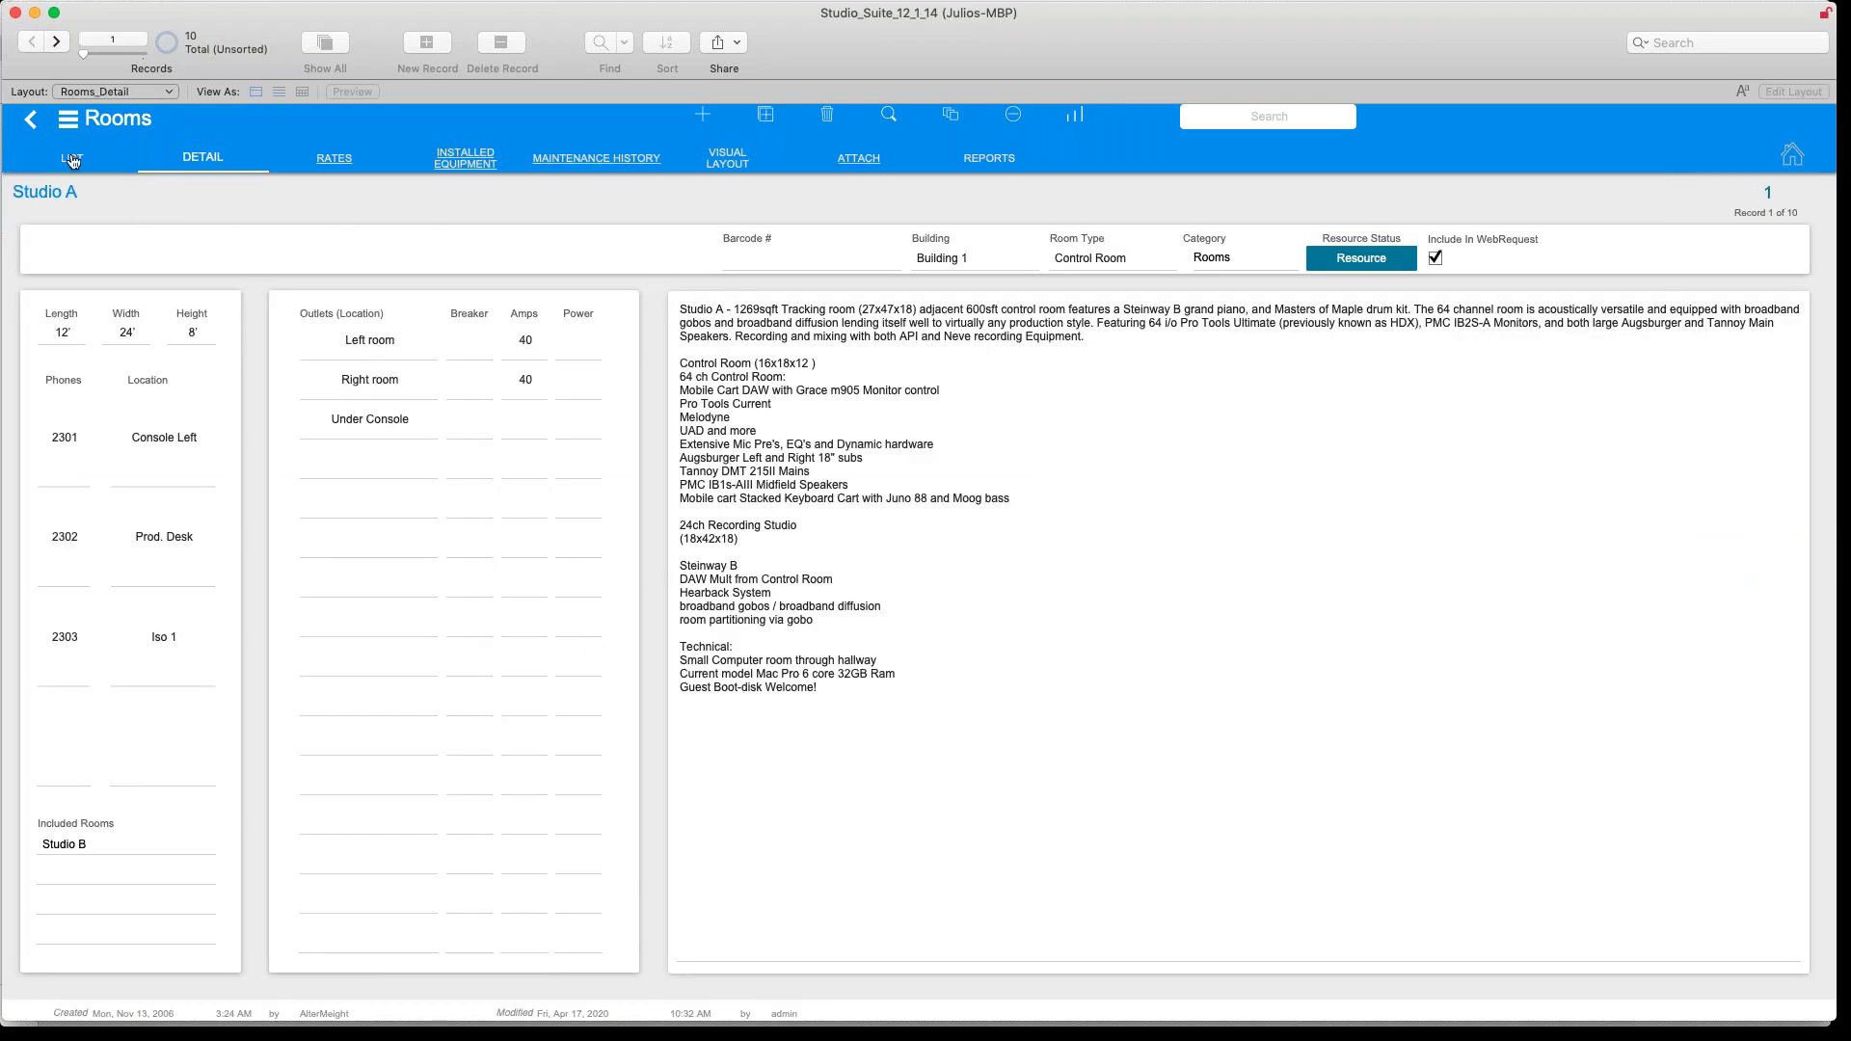
{"action": "left_click", "coordinate": [461, 171]}
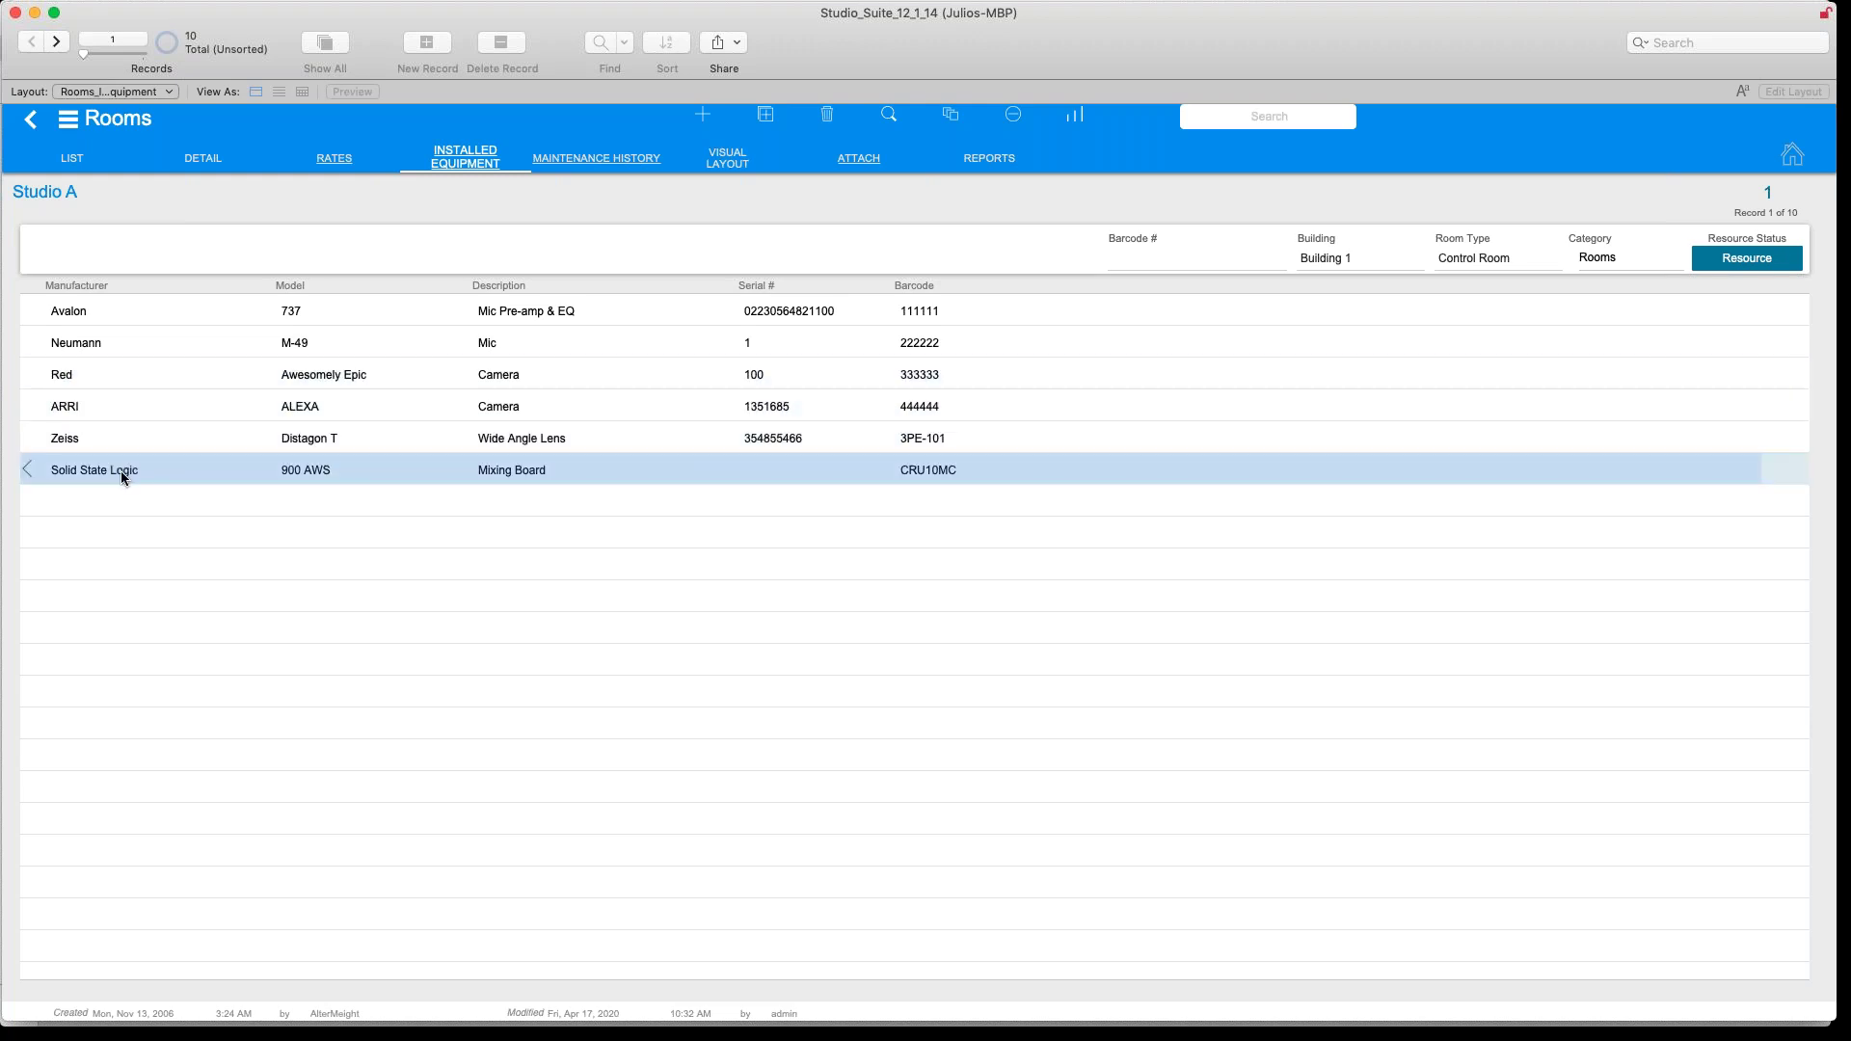
Go to the Projects module and create a new Actual Project
{"action": "left_click", "coordinate": [70, 124]}
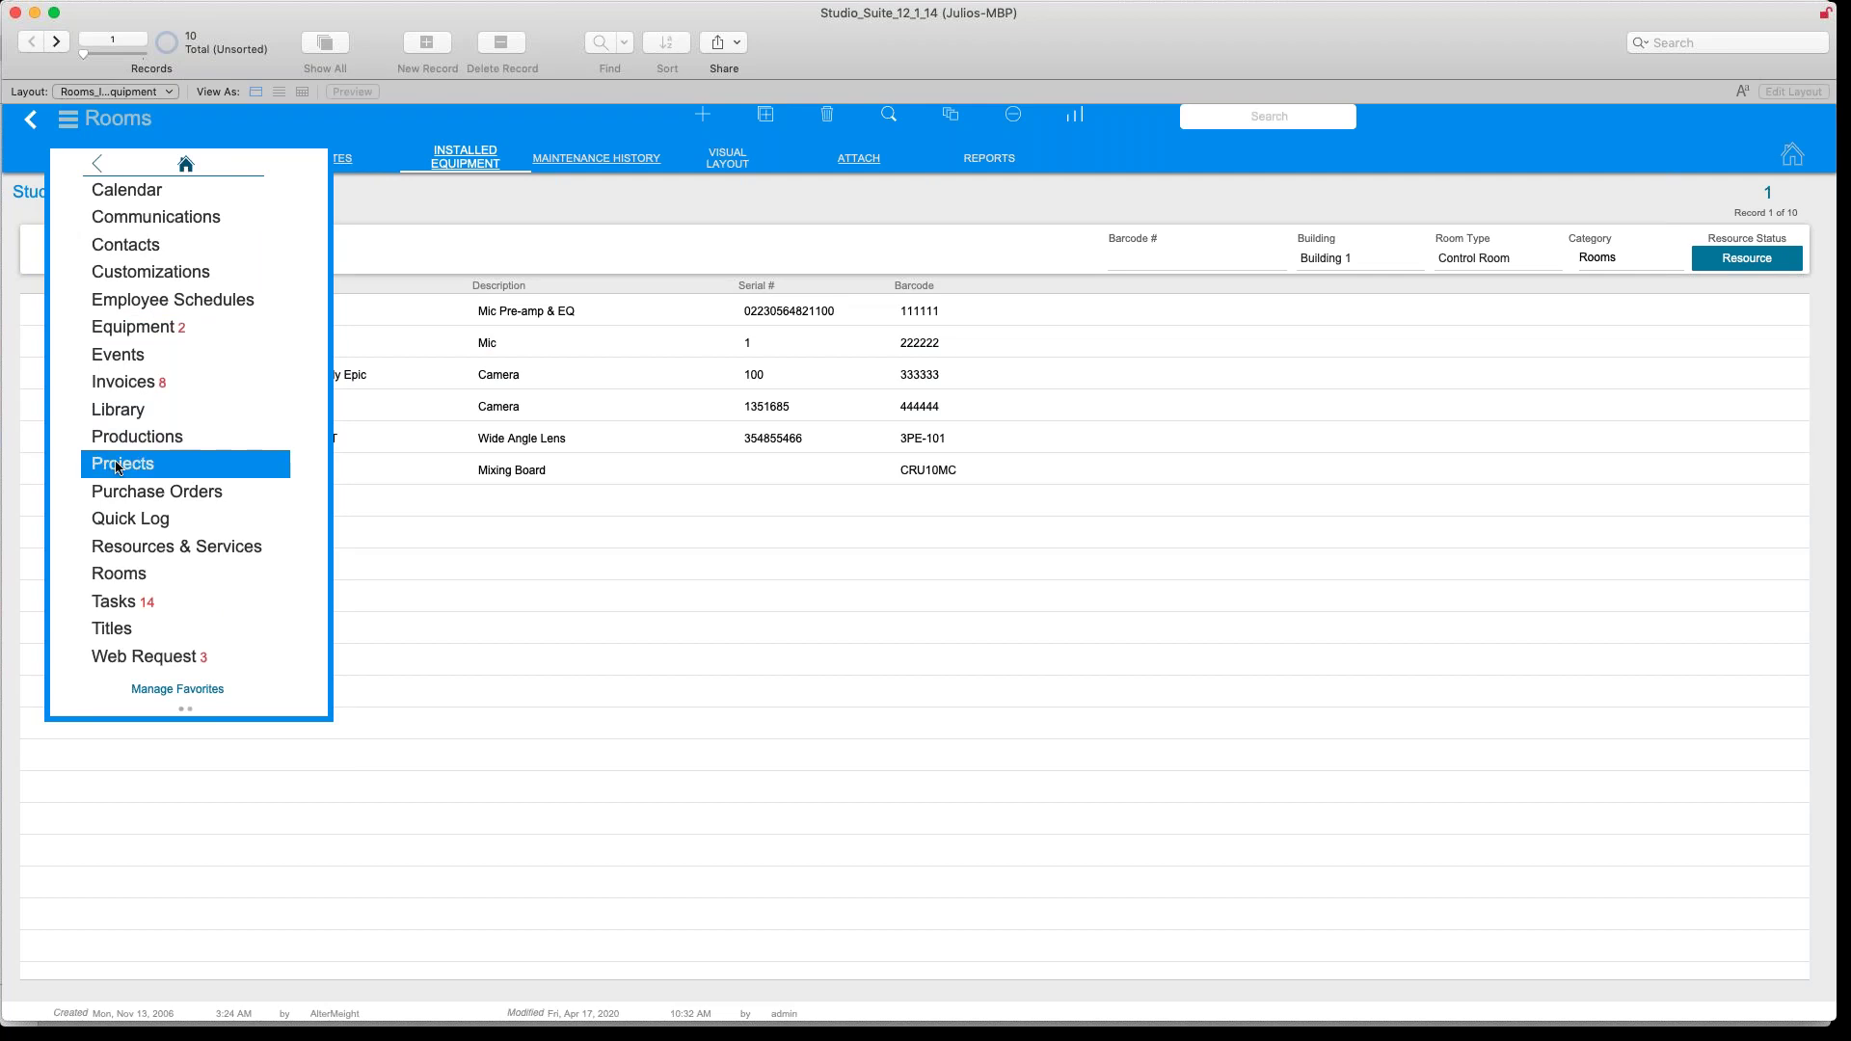
{"action": "left_click", "coordinate": [118, 465]}
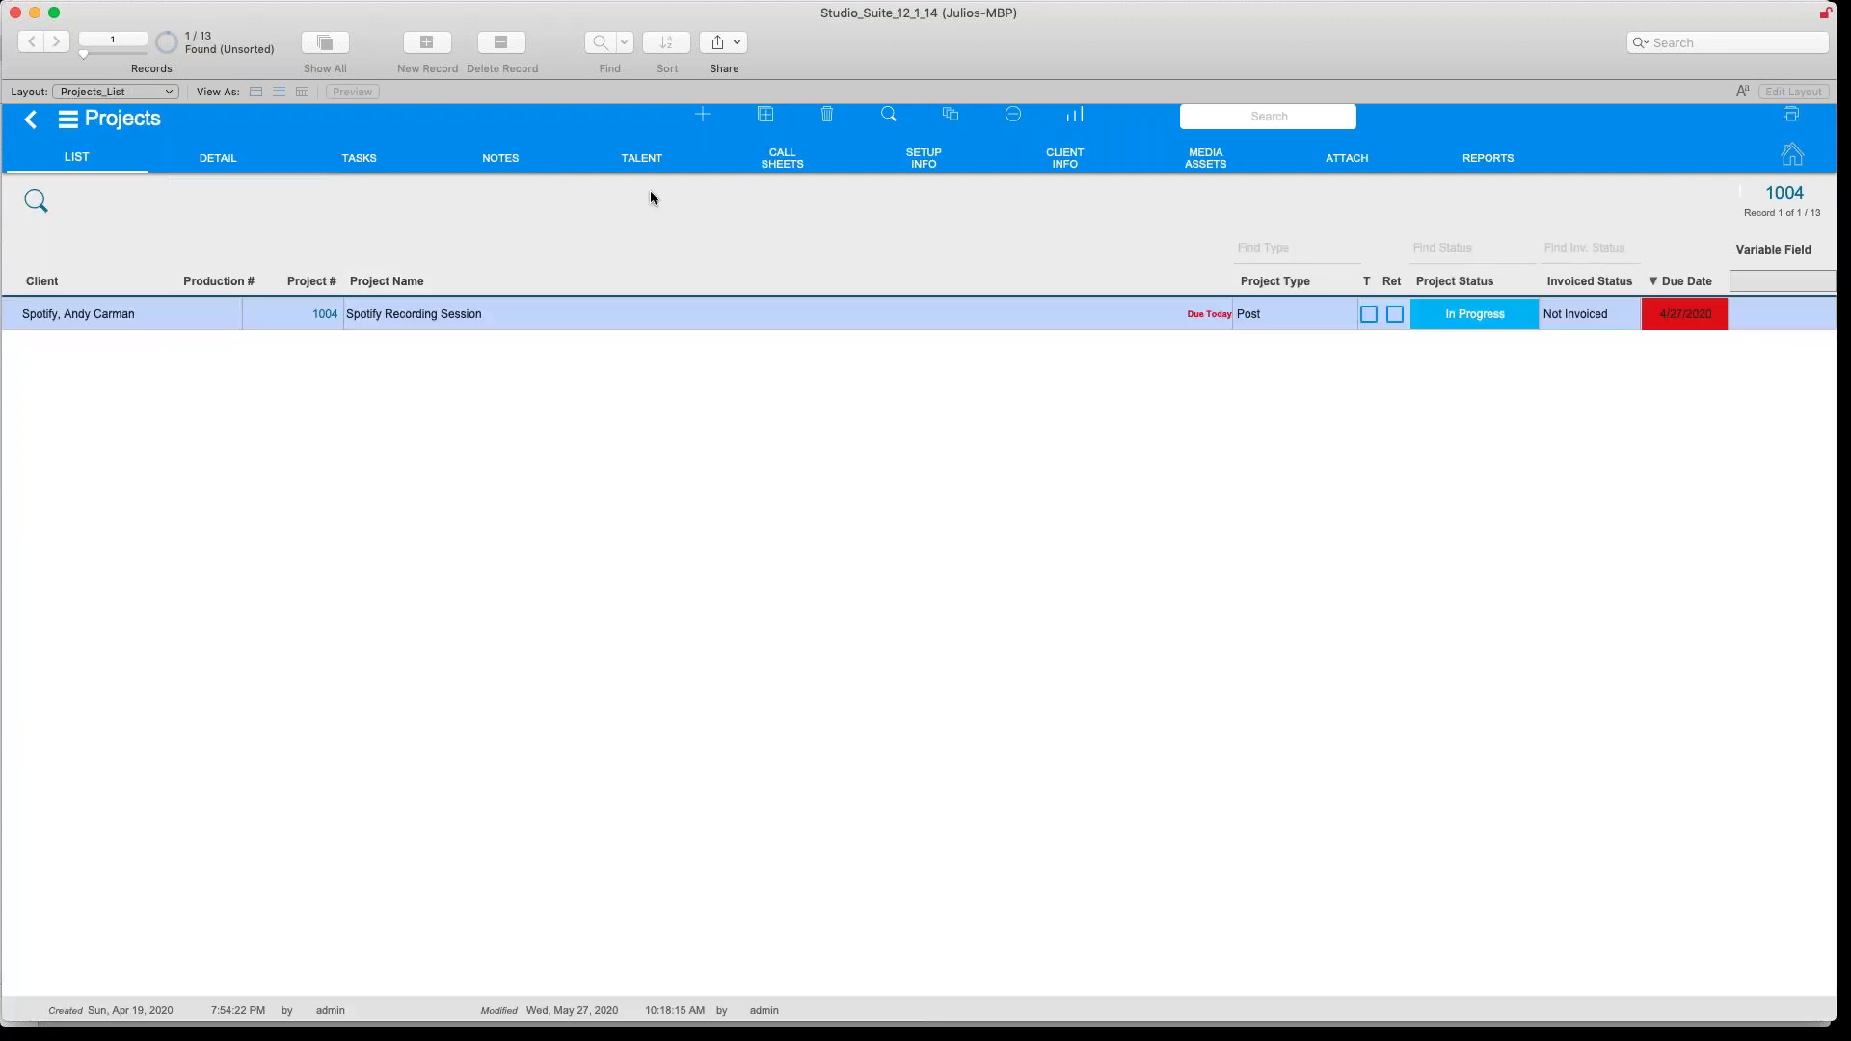
{"action": "left_click", "coordinate": [703, 116]}
{"action": "left_click", "coordinate": [709, 188]}
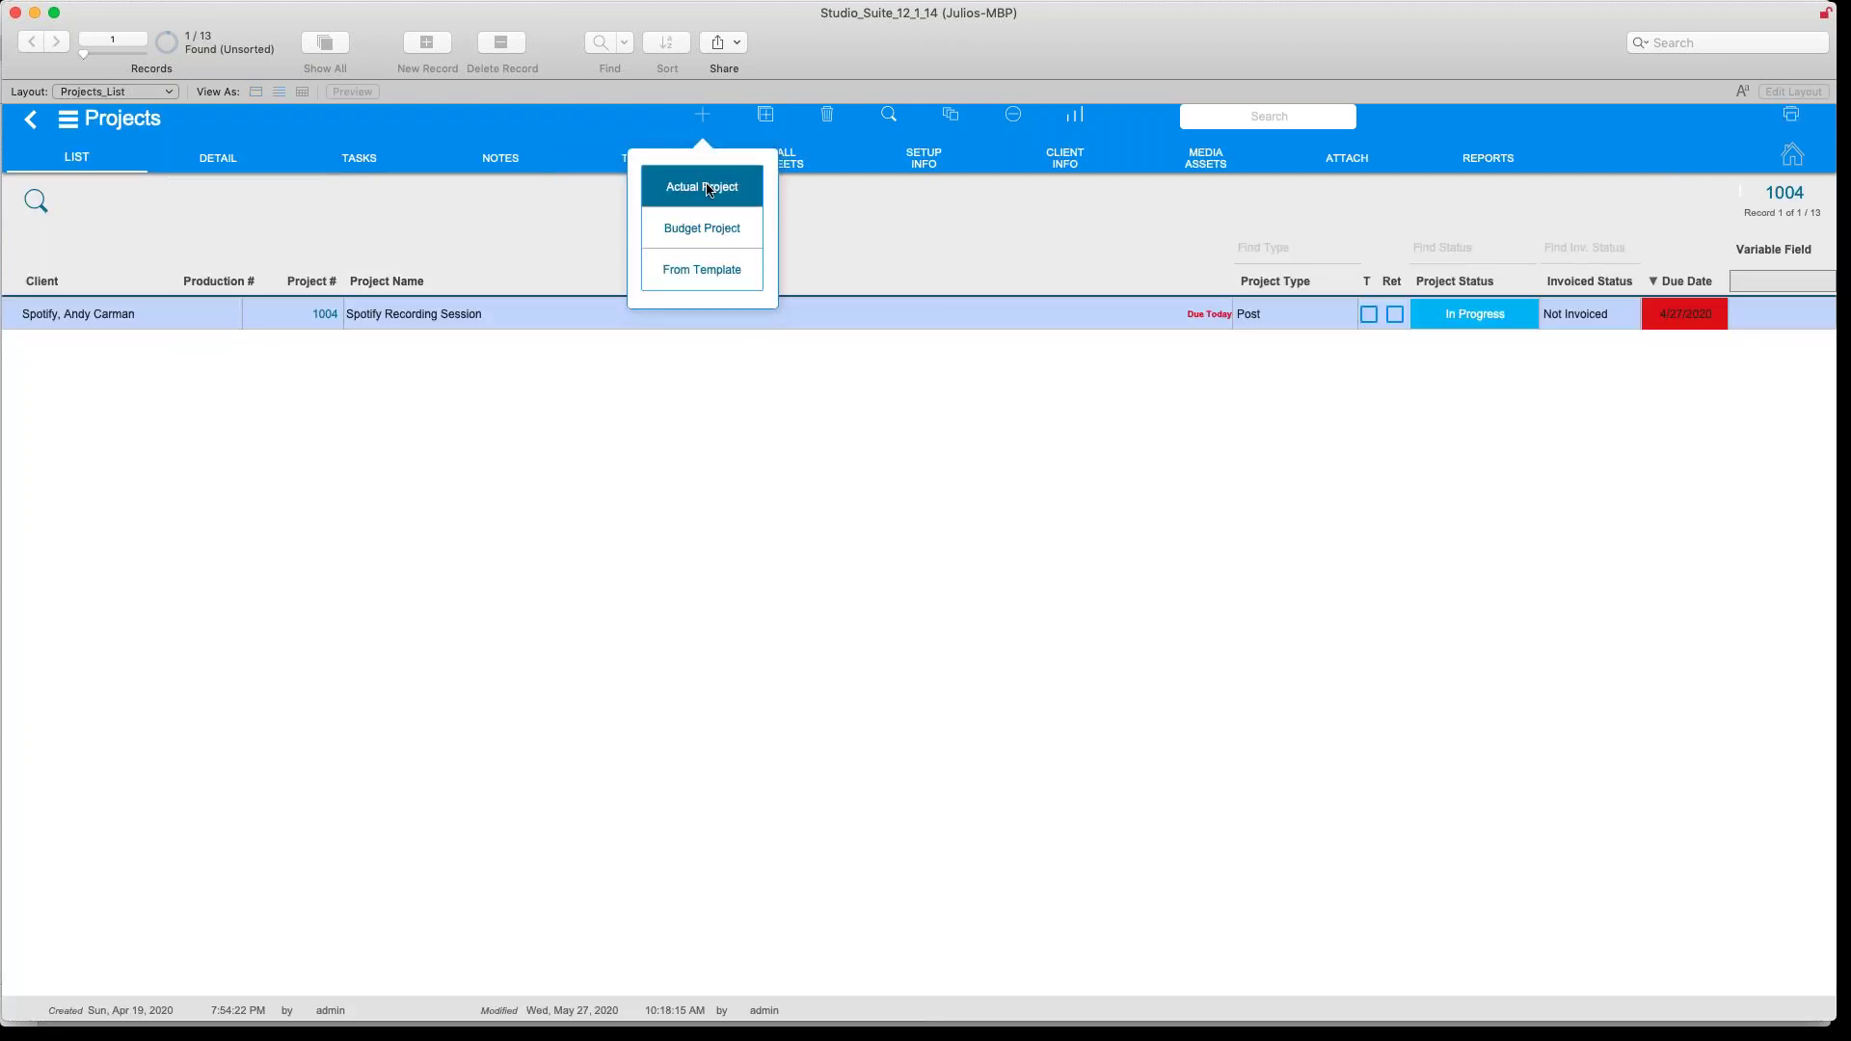
{"action": "left_click", "coordinate": [881, 508]}
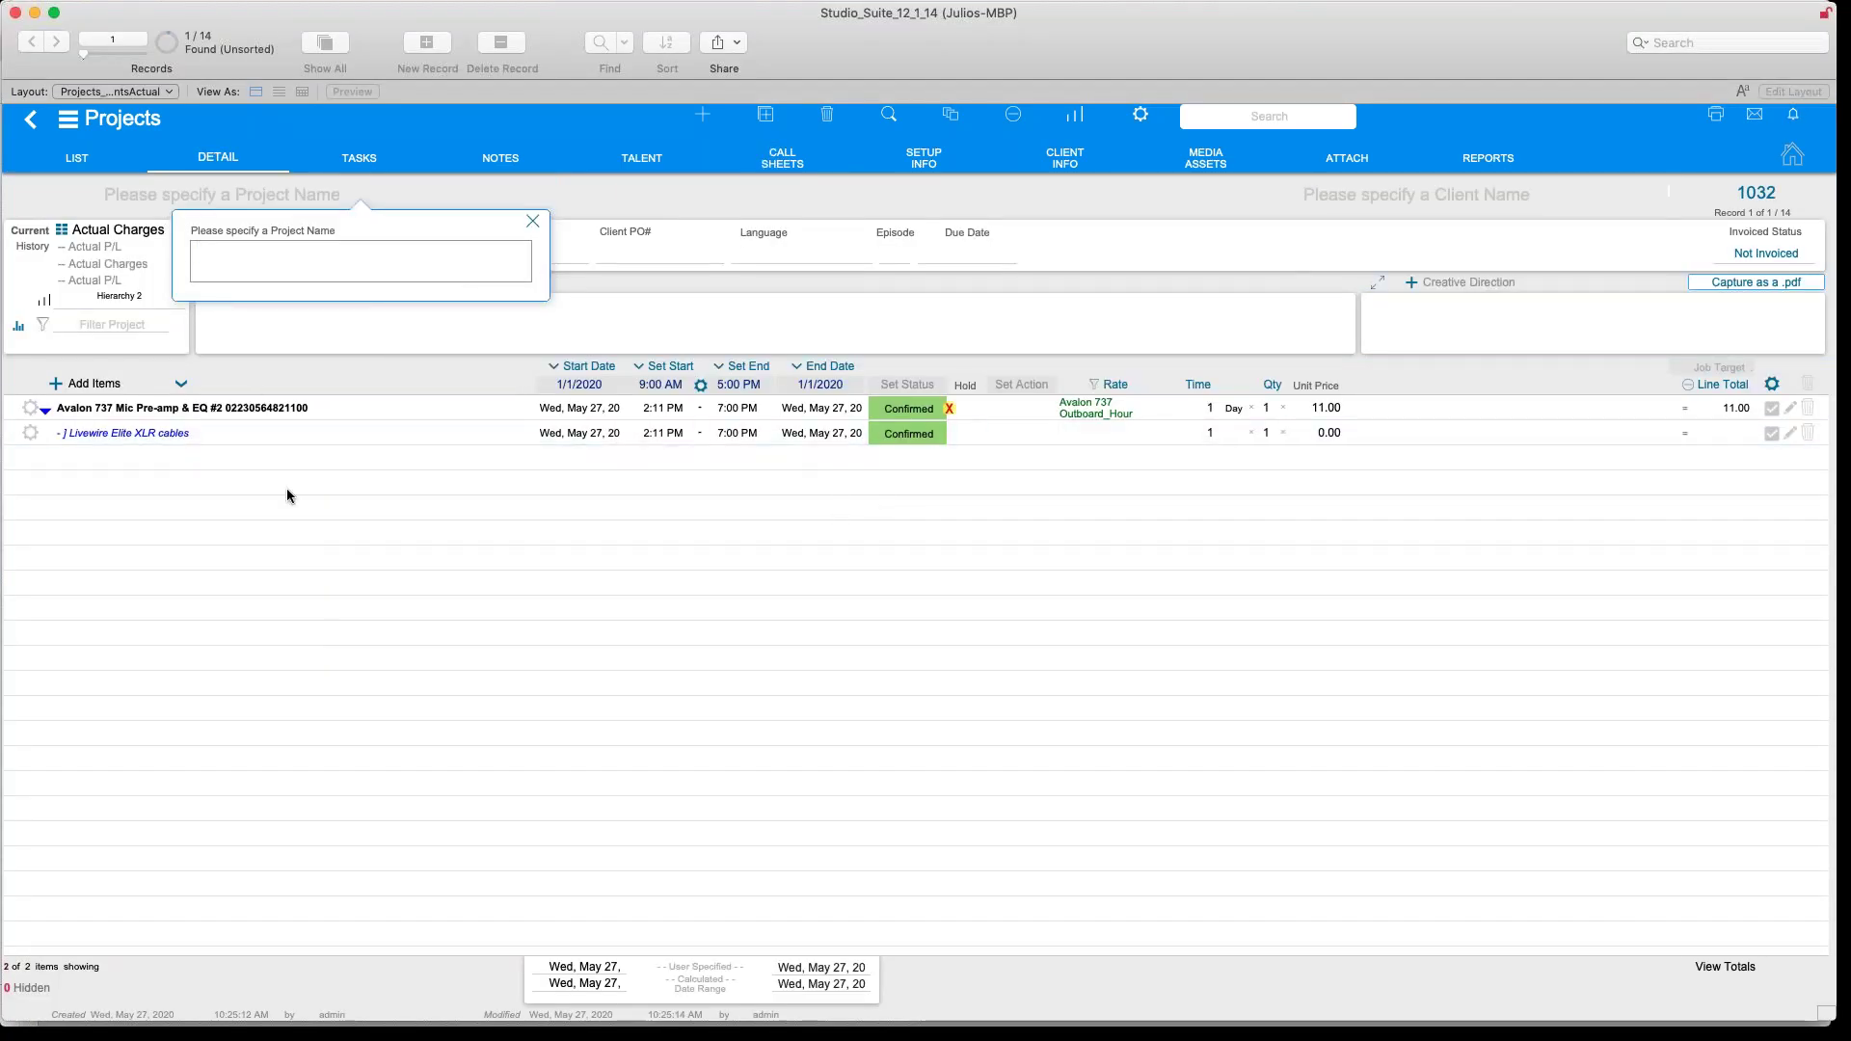
Name the new project Equipment Example Project and assign the Home Depot contact as its client
{"action": "type", "text": "Equi"}
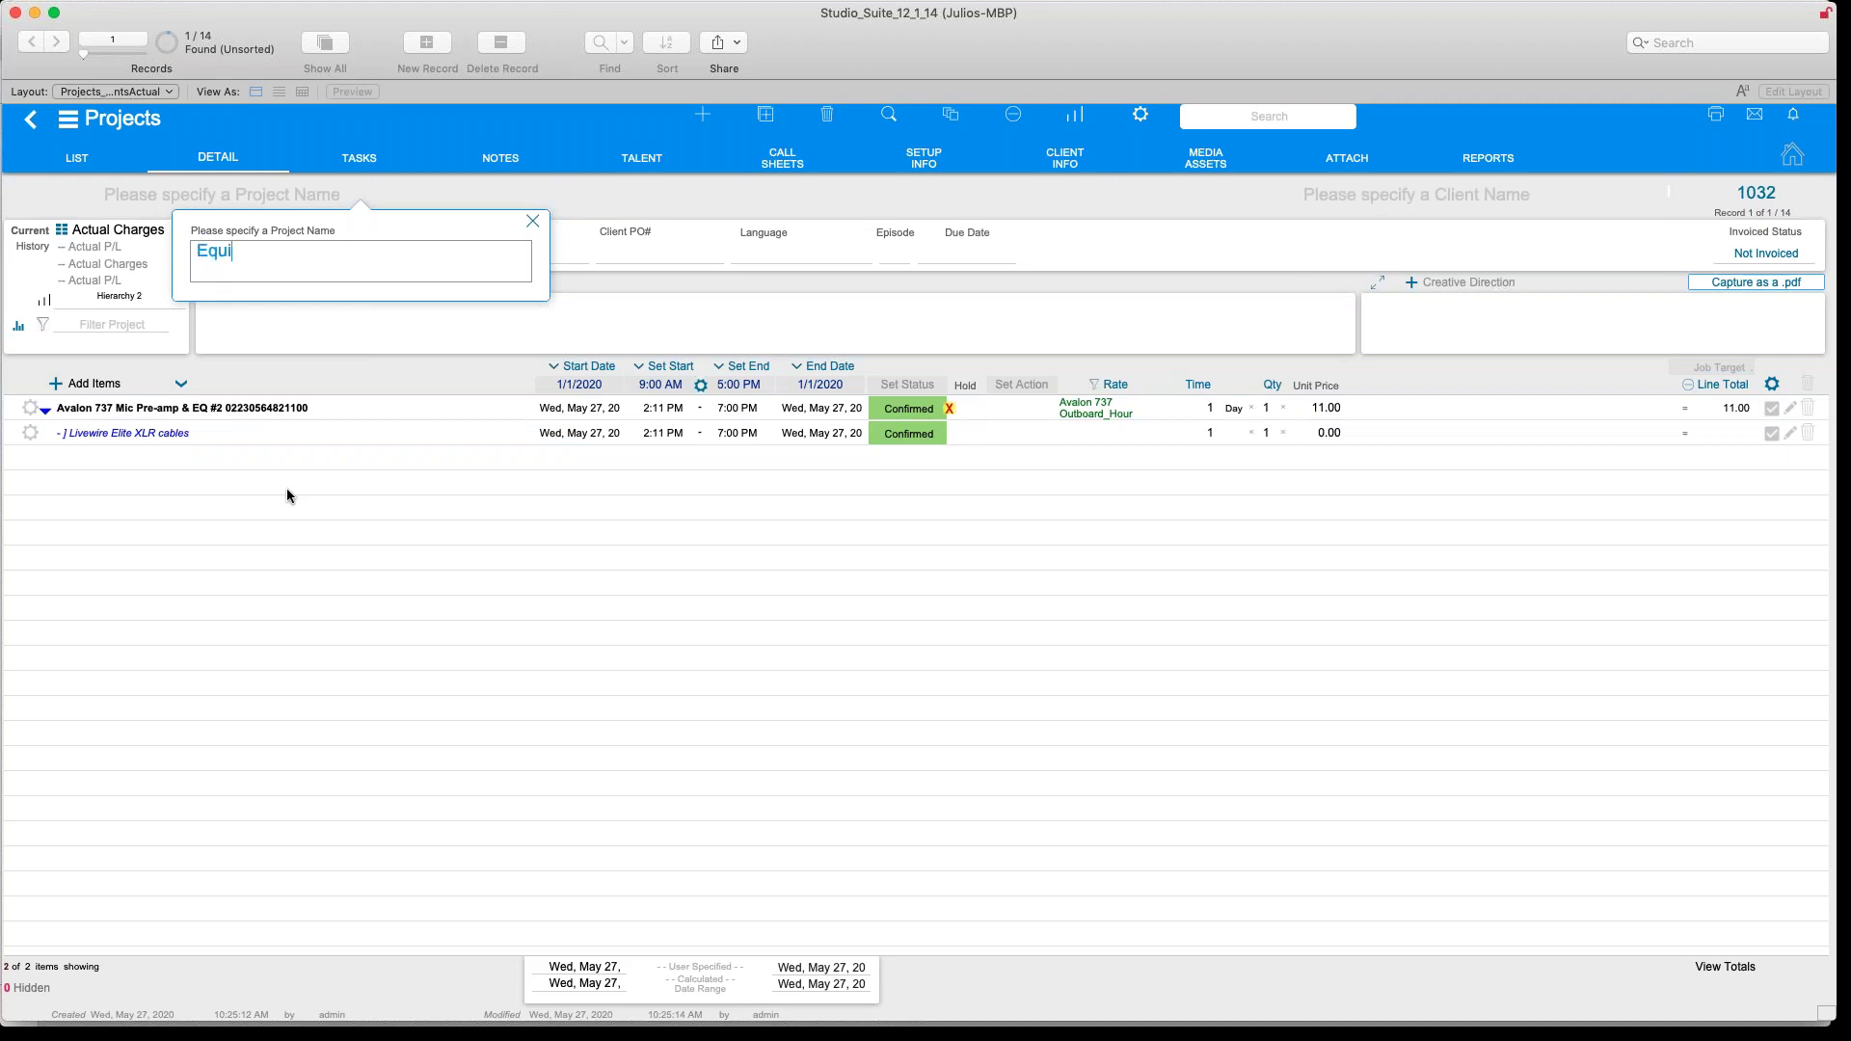
{"action": "type", "text": "pment Example Project"}
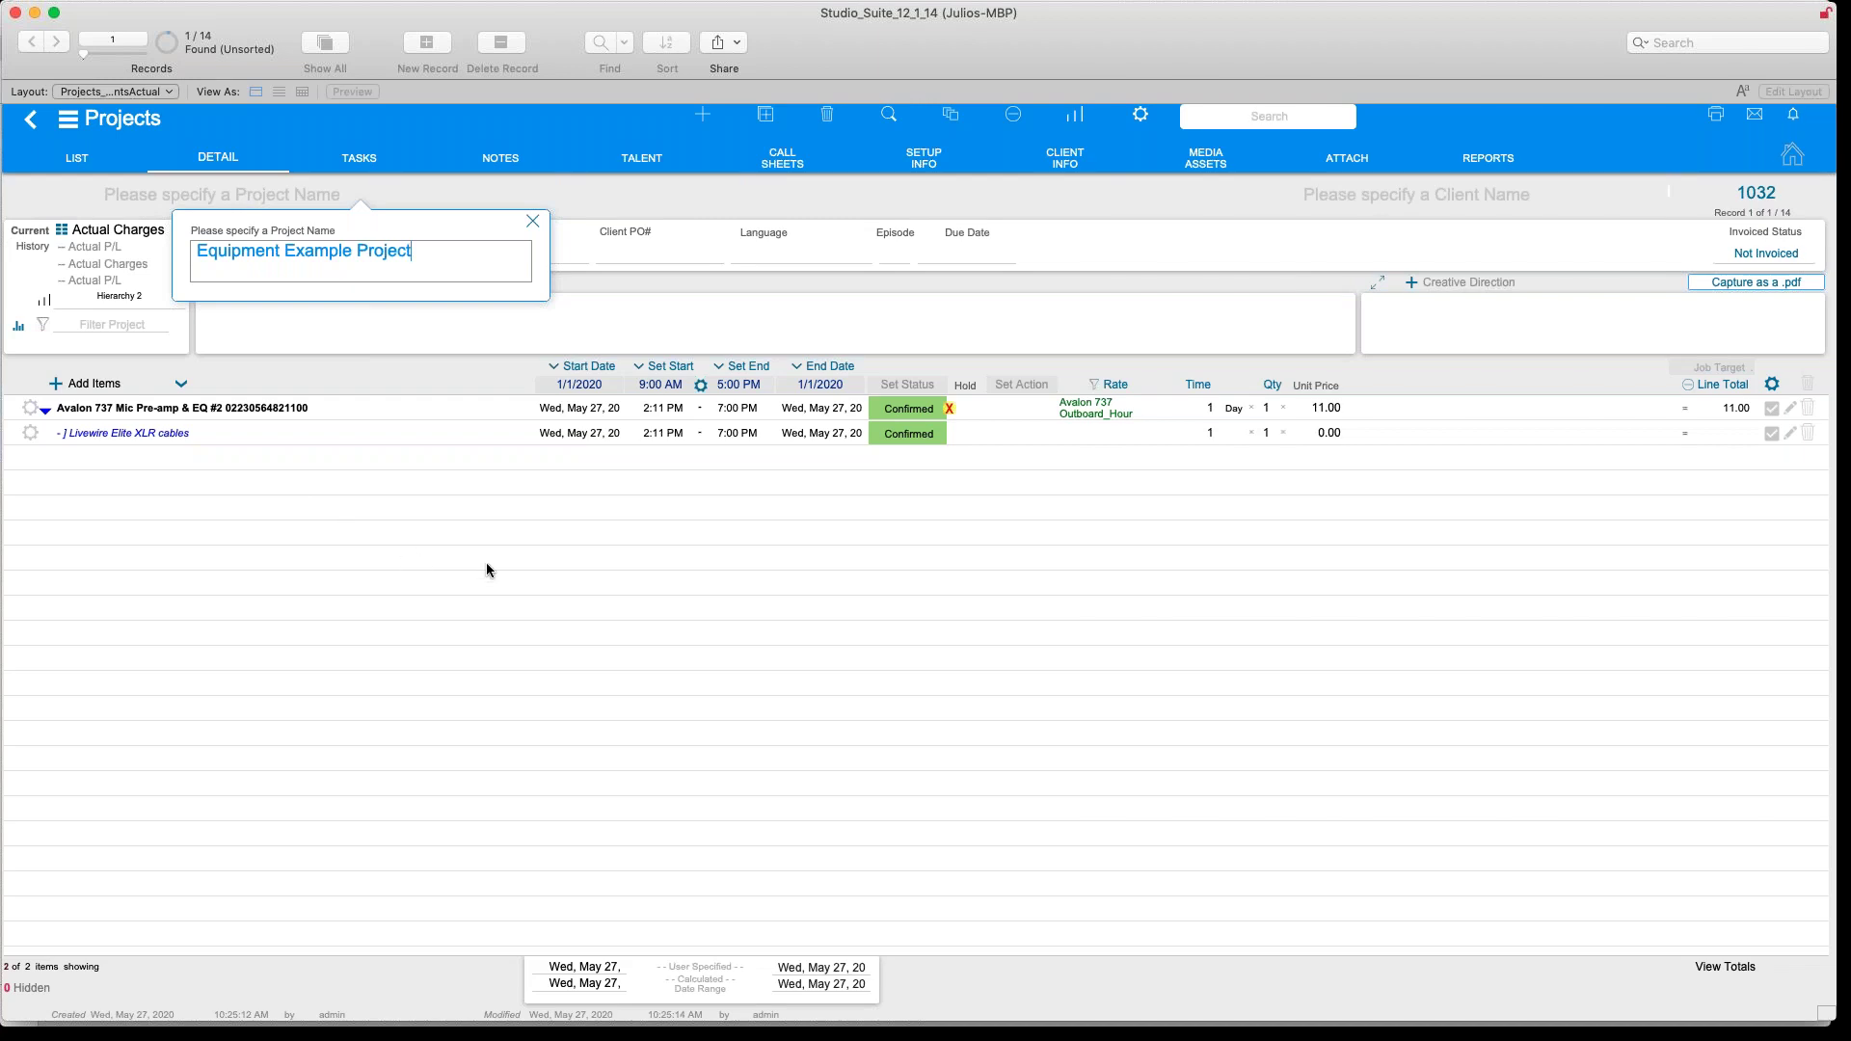
{"action": "key", "text": "Return"}
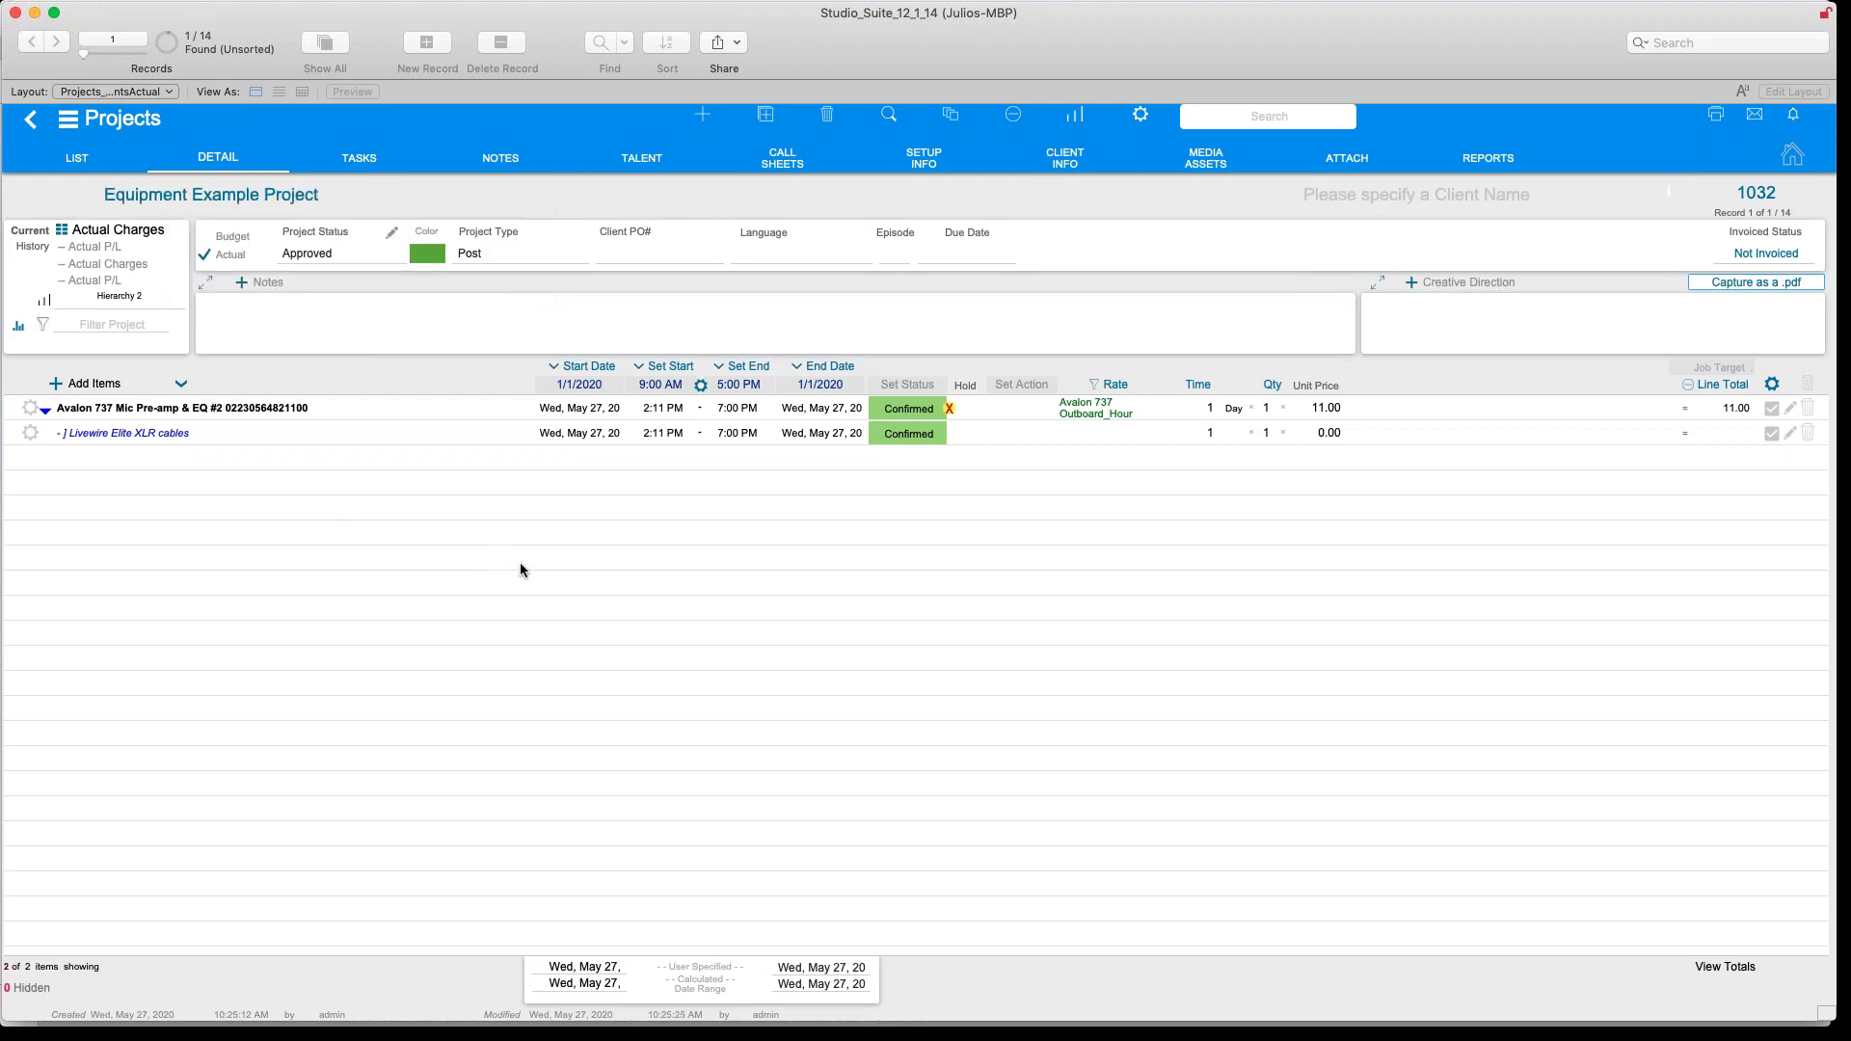
{"action": "left_click", "coordinate": [1318, 212]}
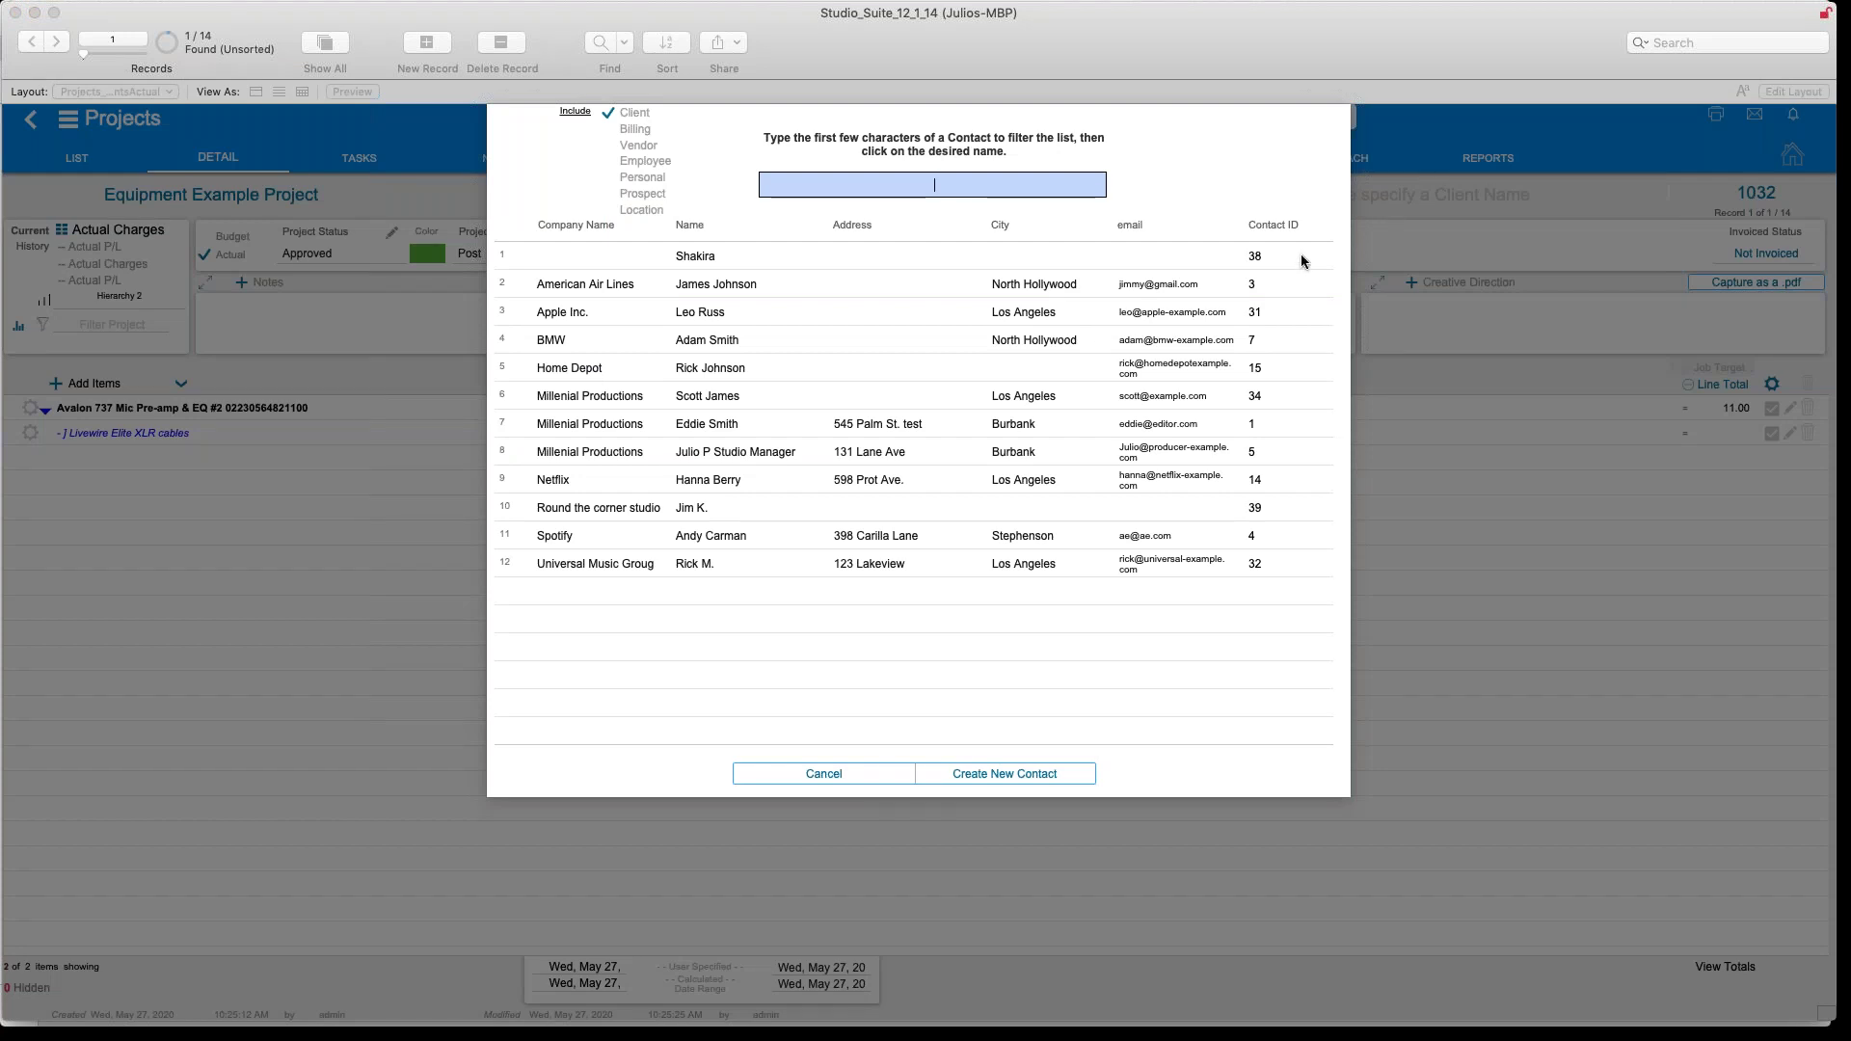
{"action": "left_click", "coordinate": [595, 371]}
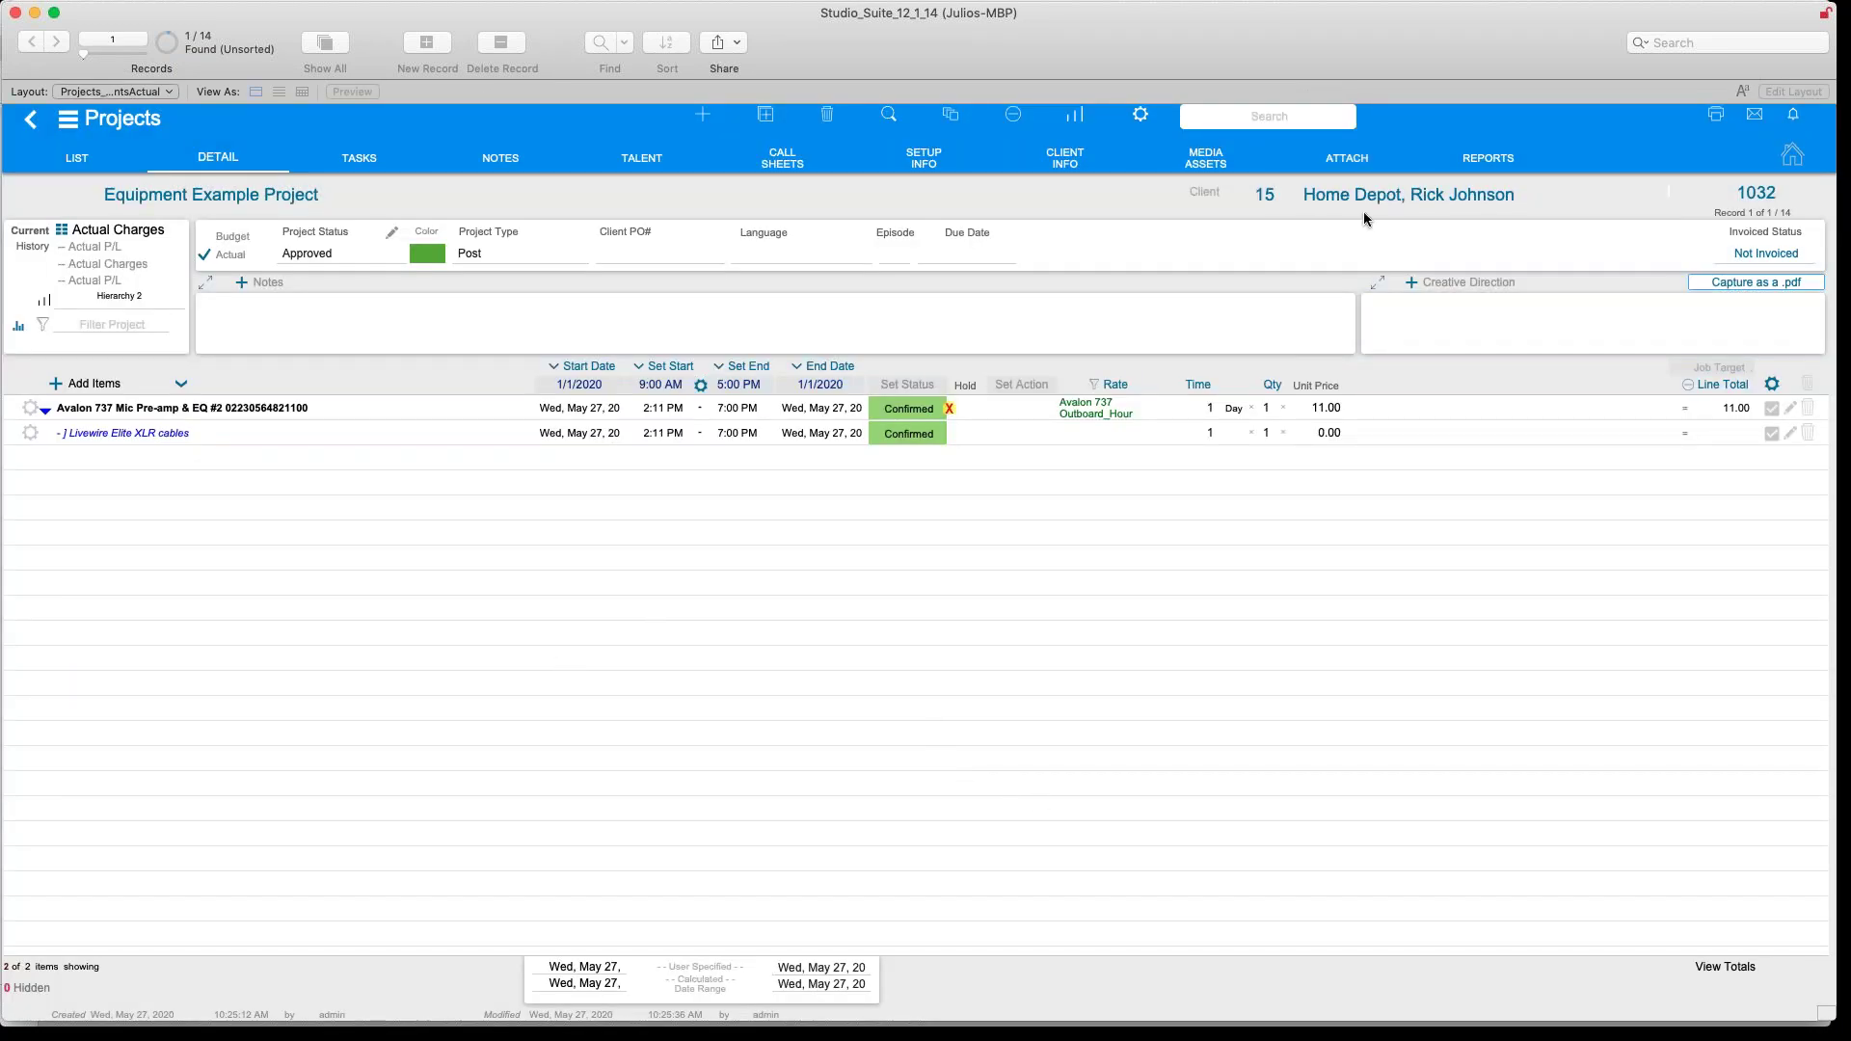
Start adding items to the project and filter the resources to the Equipment category, sub-category 1x8 VGA DA
{"action": "left_click", "coordinate": [53, 384]}
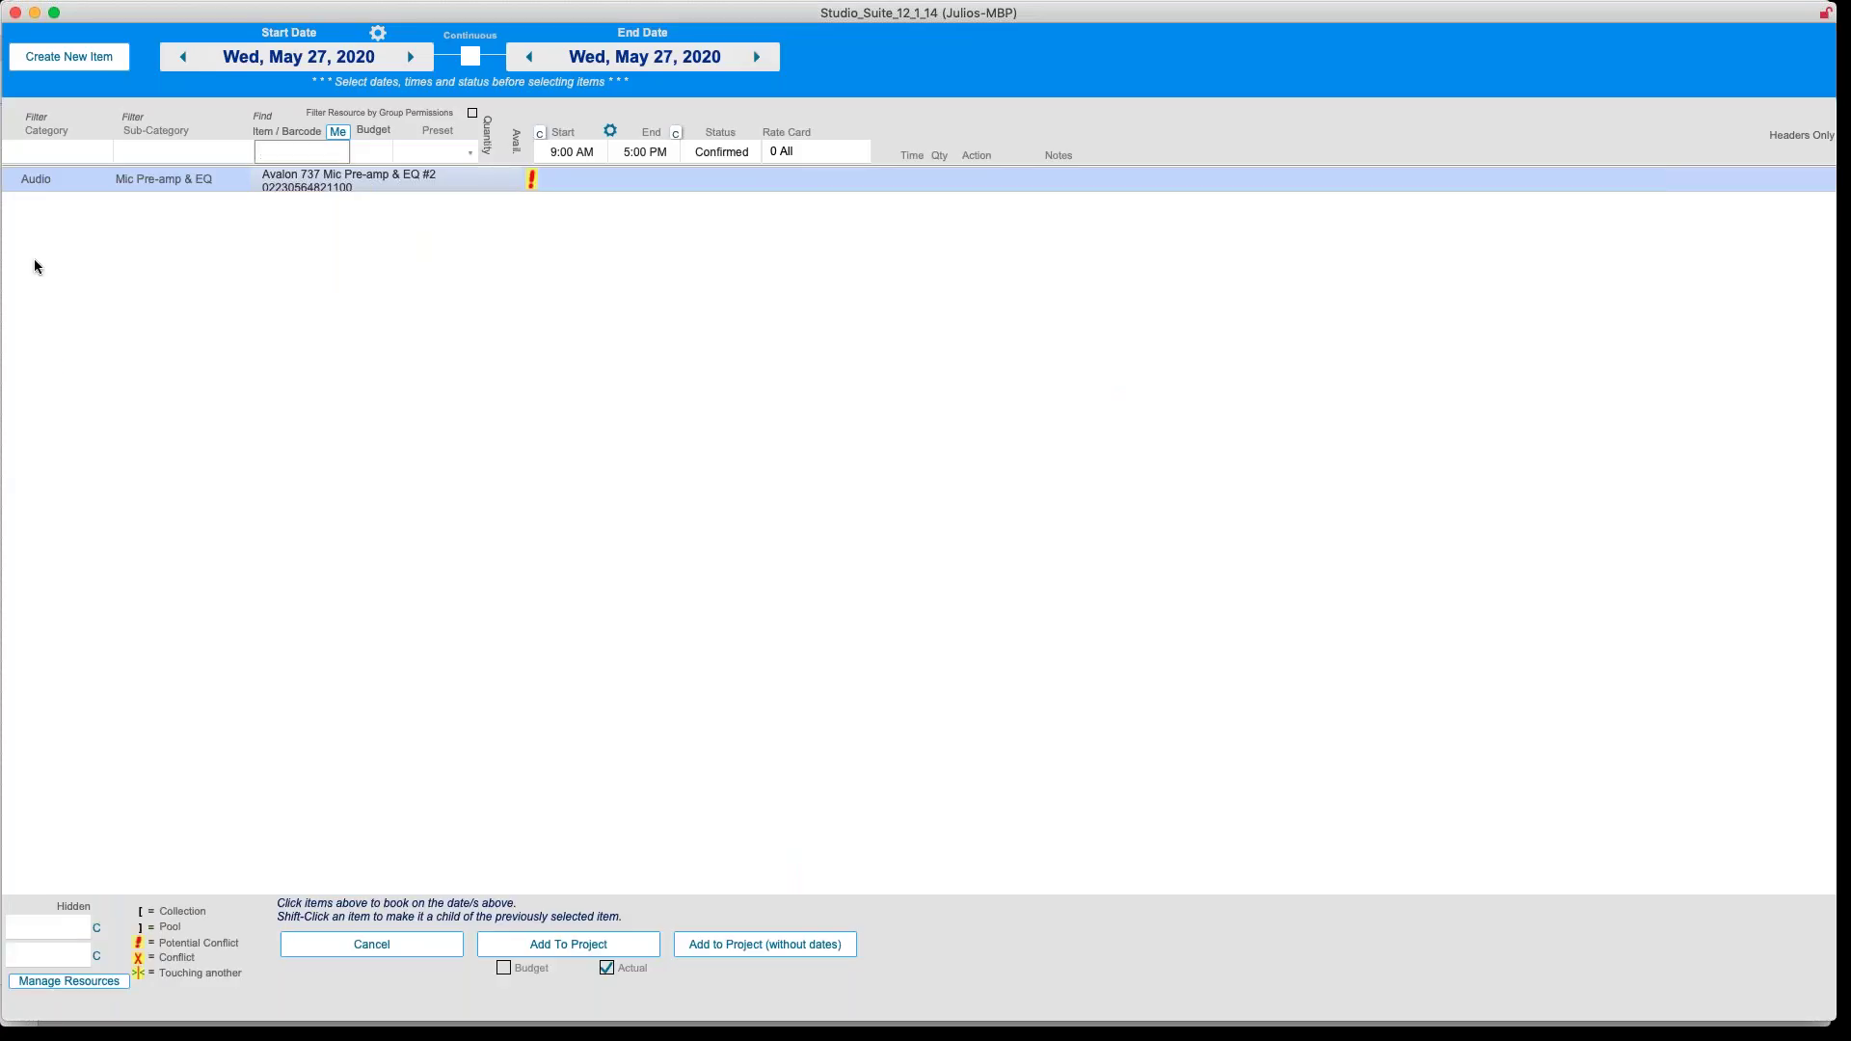
{"action": "left_click", "coordinate": [63, 151]}
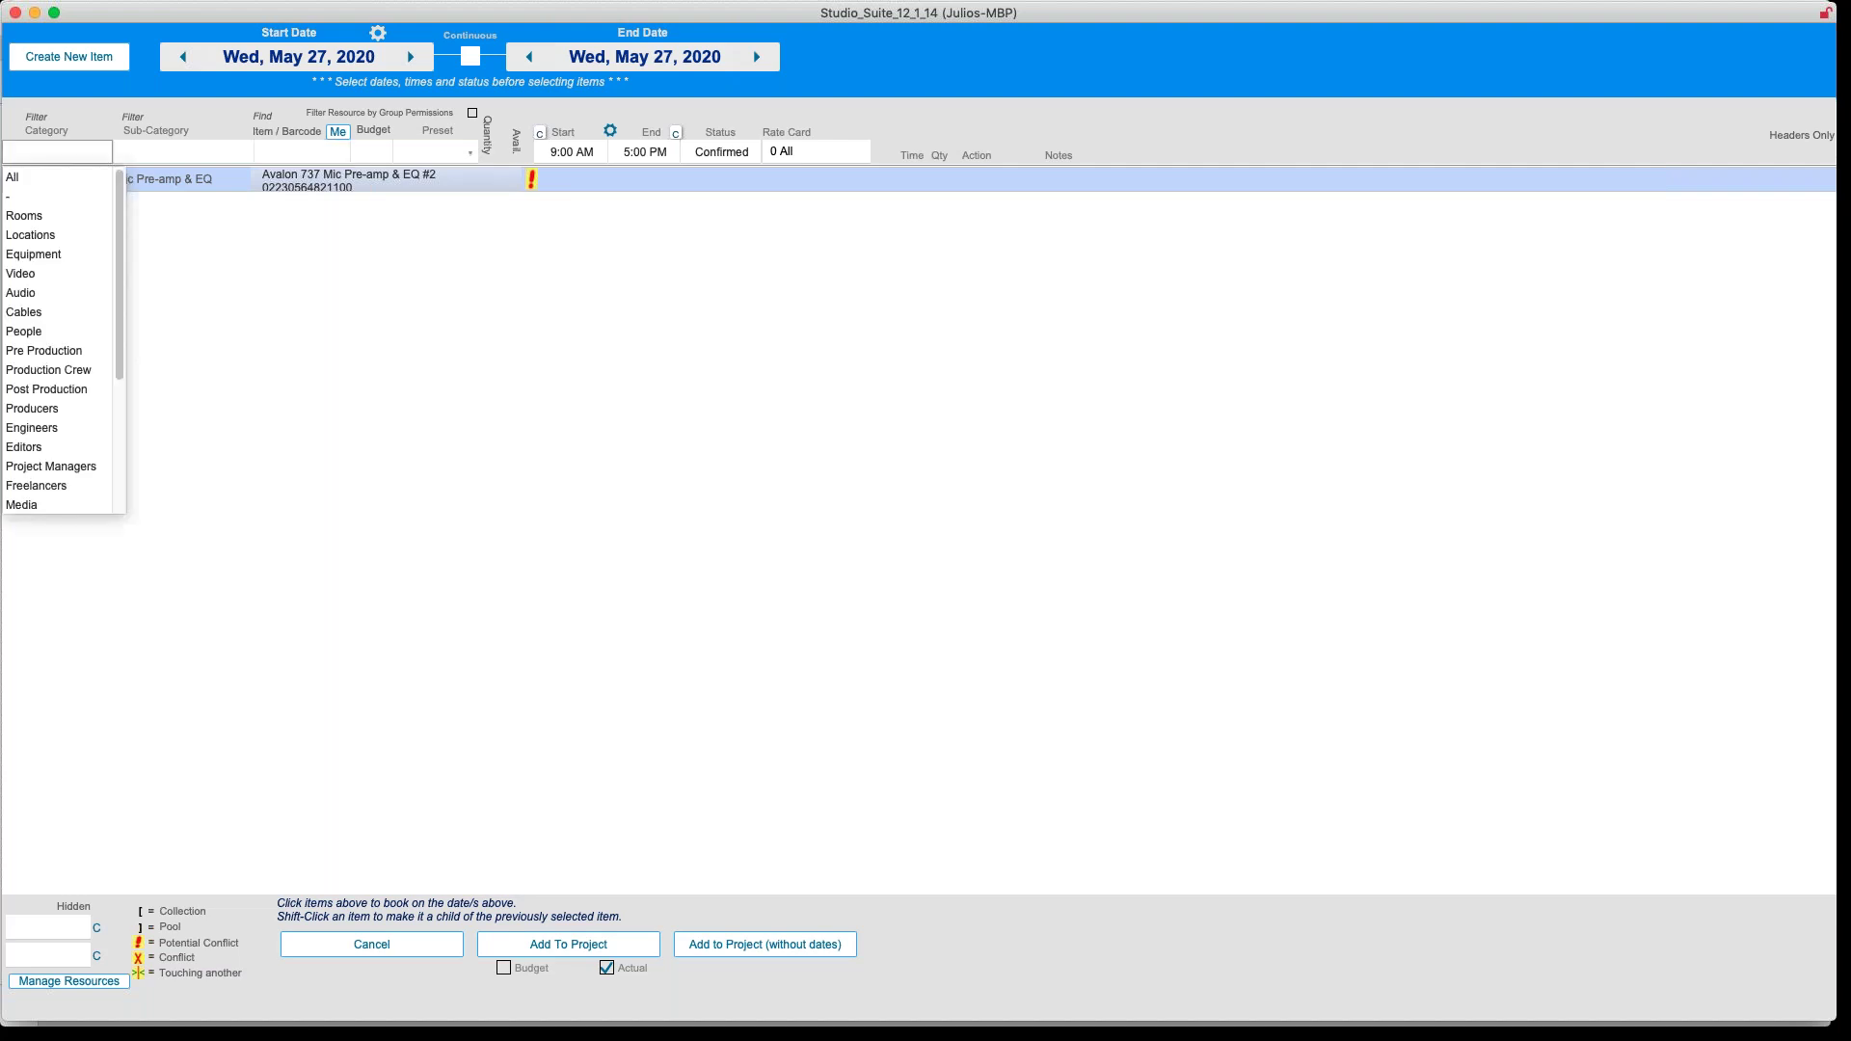
{"action": "left_click", "coordinate": [53, 257]}
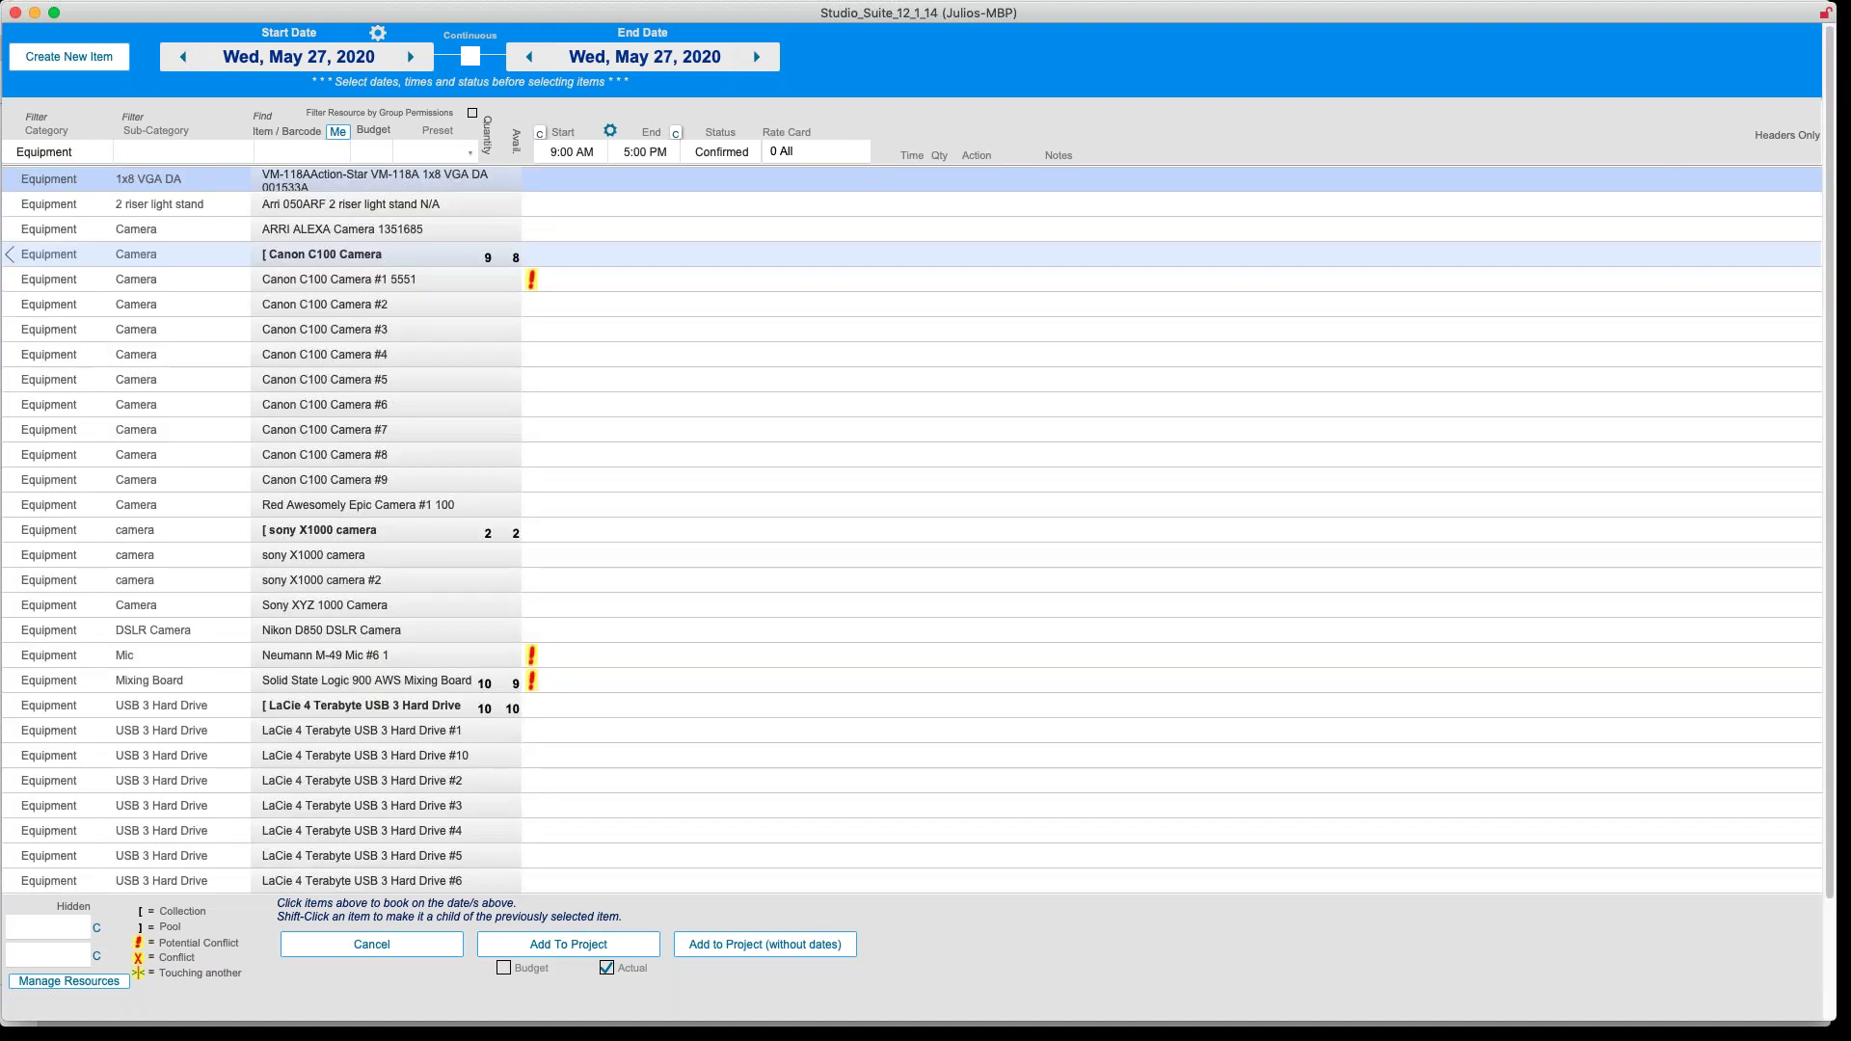
{"action": "left_click", "coordinate": [175, 151]}
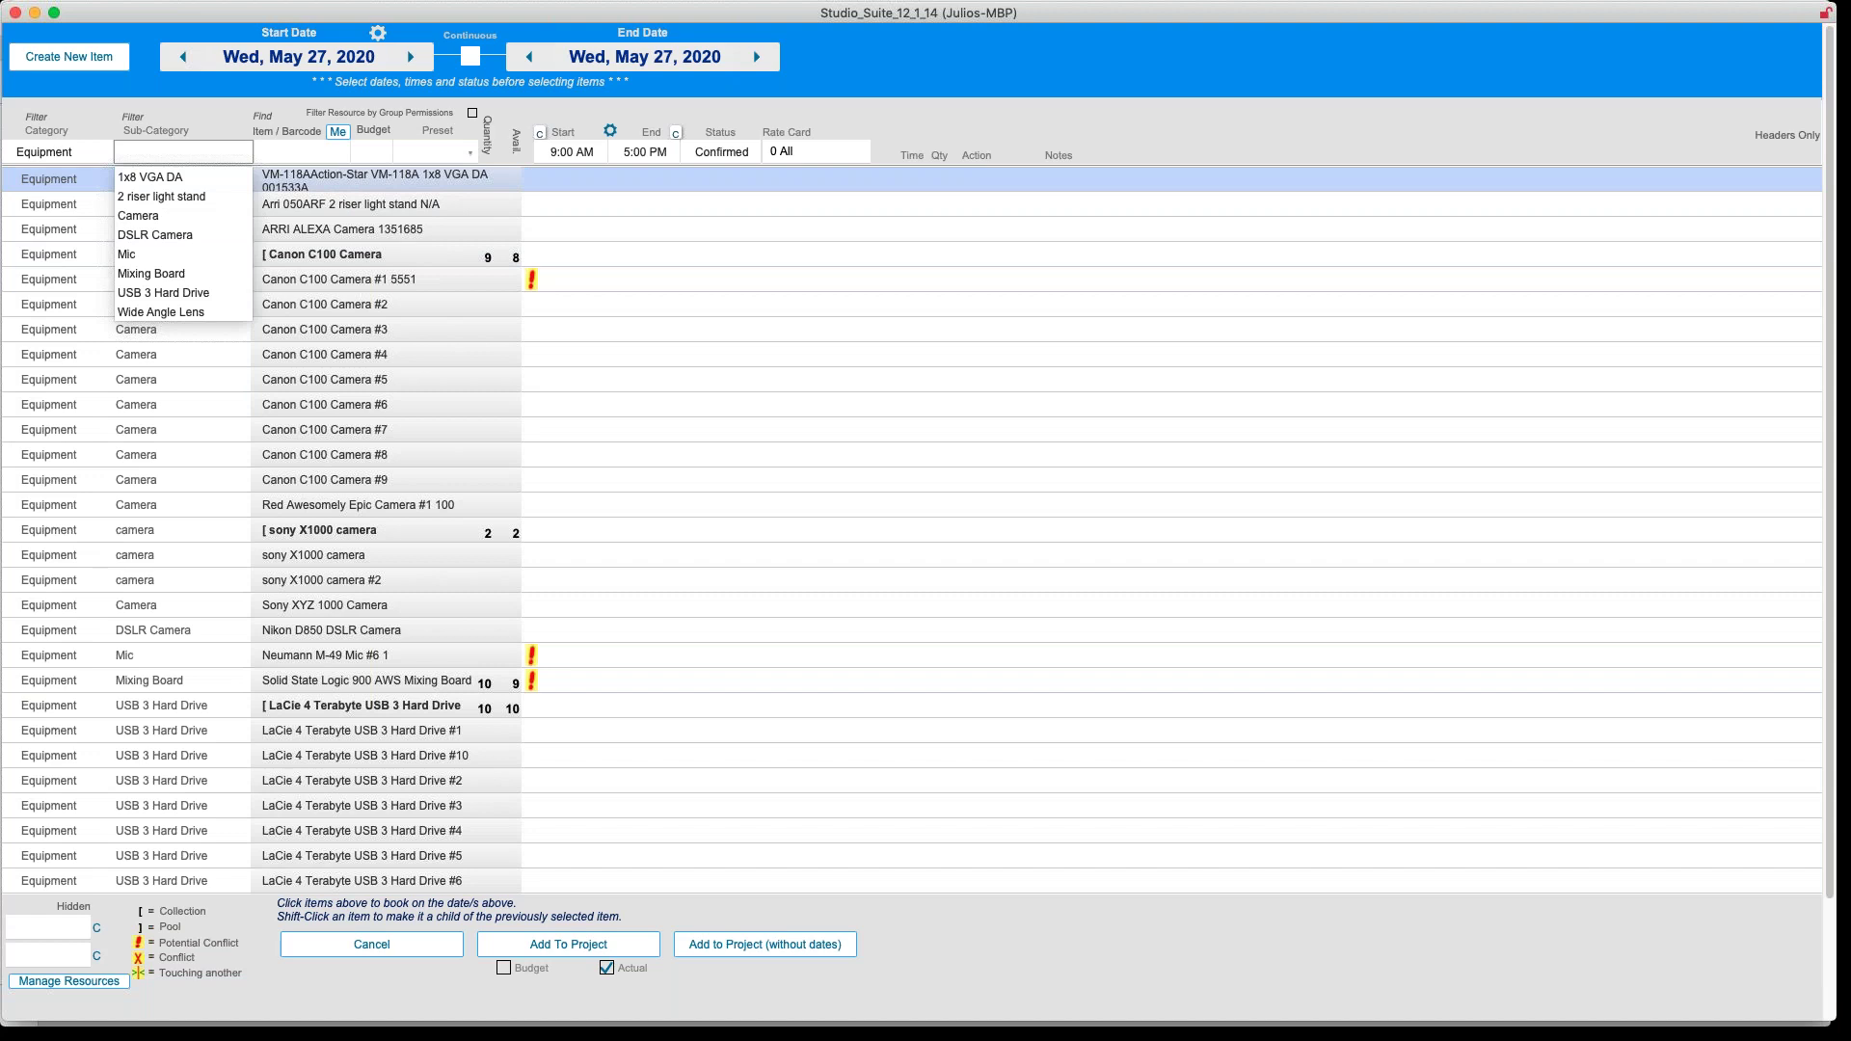
{"action": "left_click", "coordinate": [185, 179]}
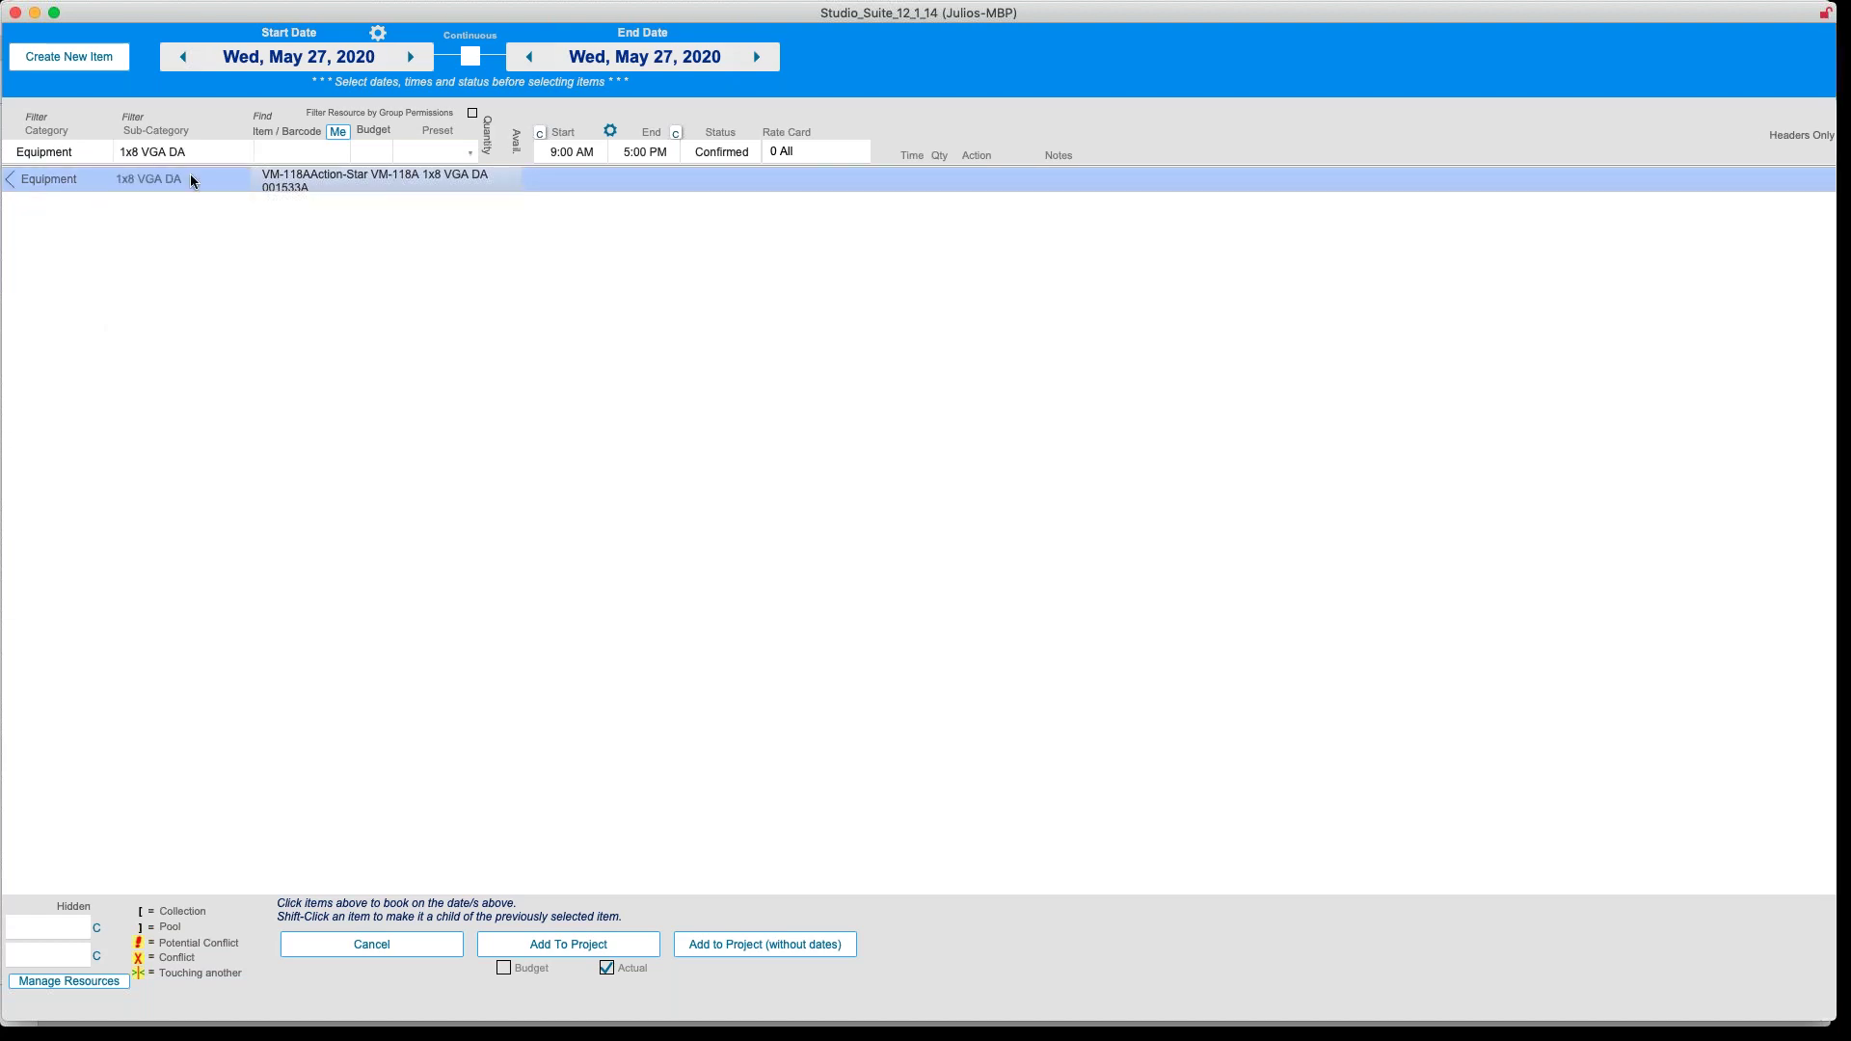
Change the sub-category filter of the Equipment resources to Camera
{"action": "left_click", "coordinate": [287, 151]}
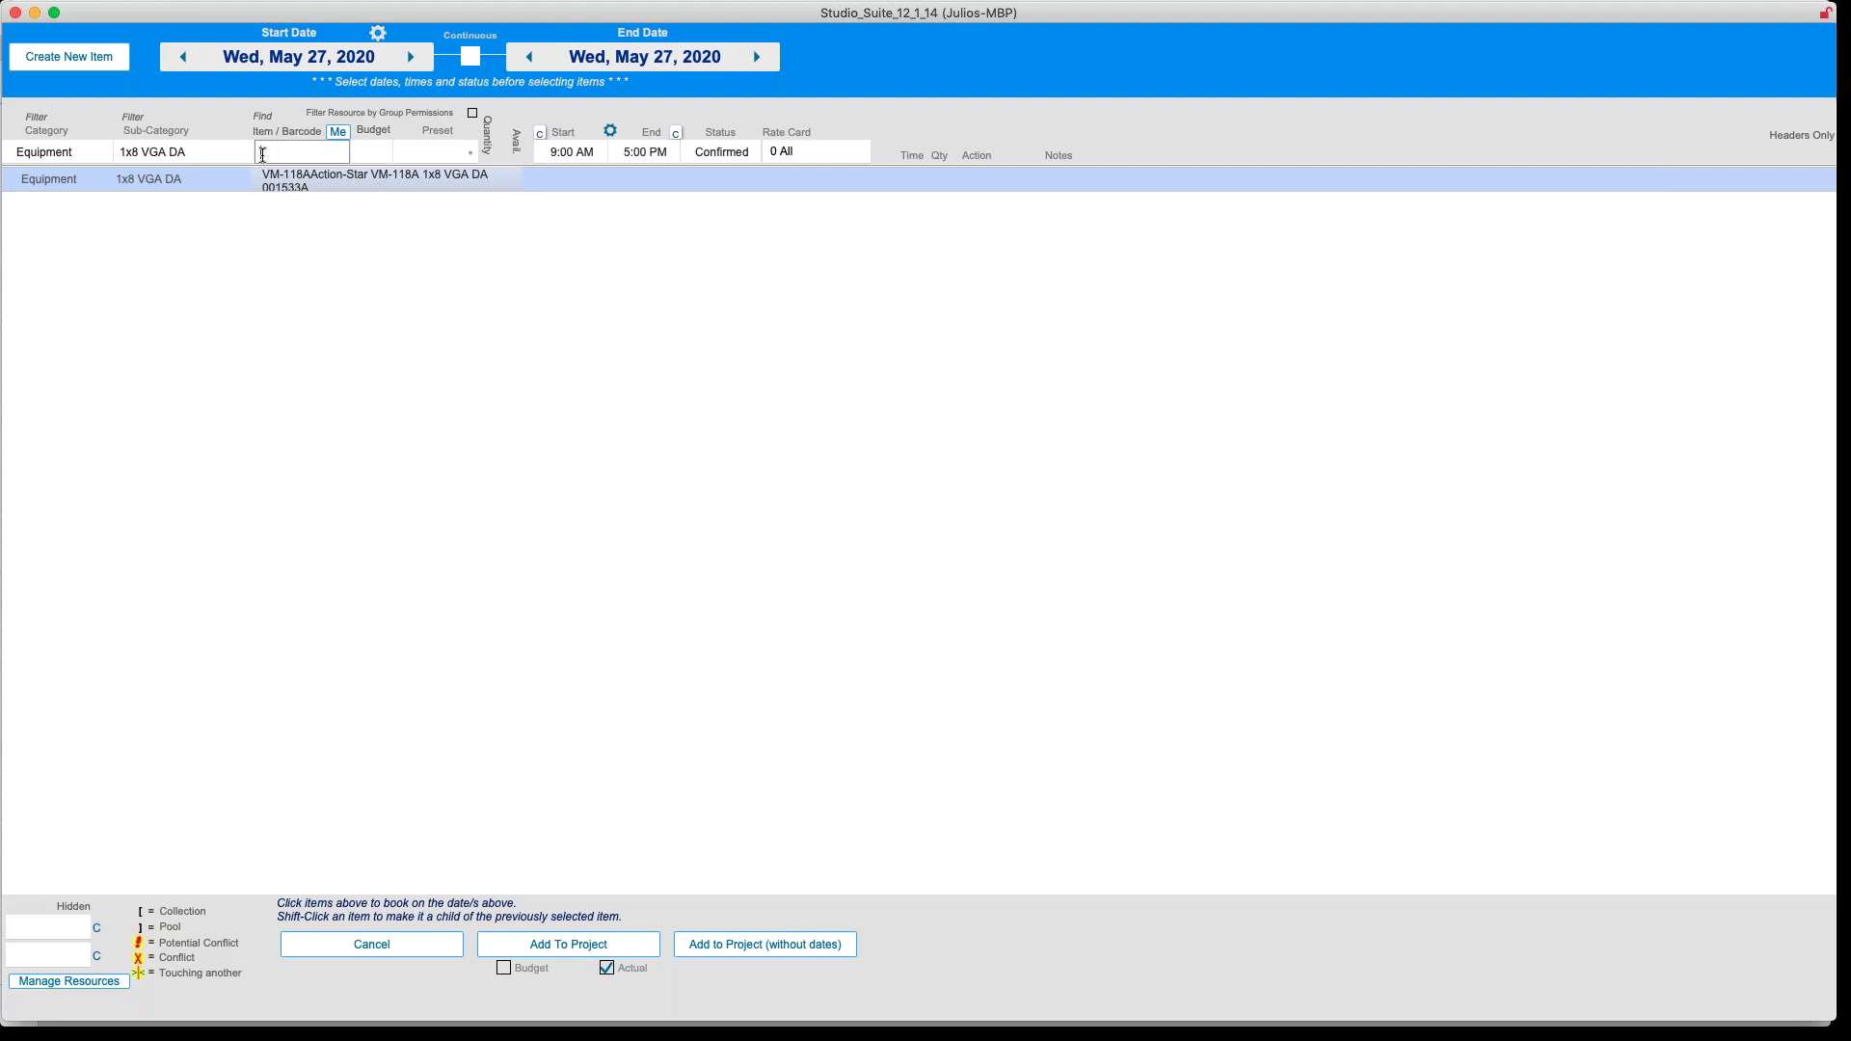
{"action": "left_click", "coordinate": [216, 151]}
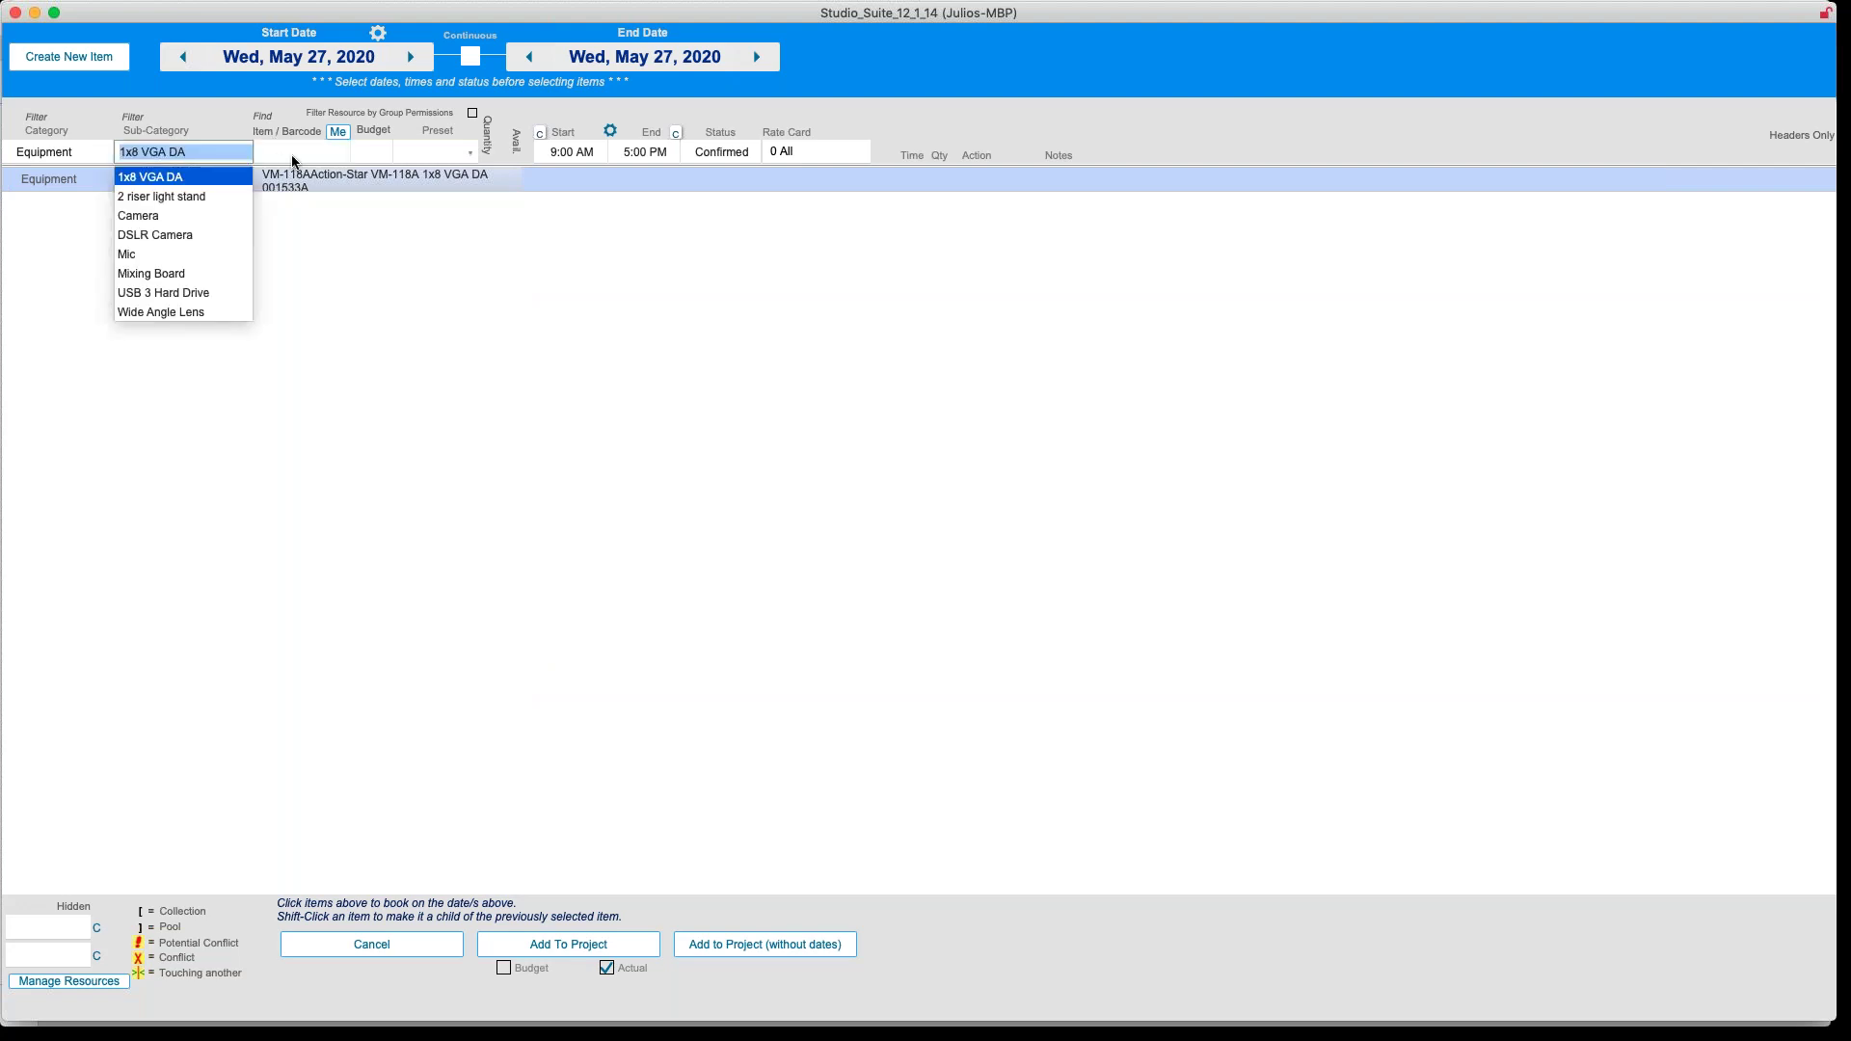
{"action": "key", "text": "Escape"}
{"action": "left_click", "coordinate": [193, 224]}
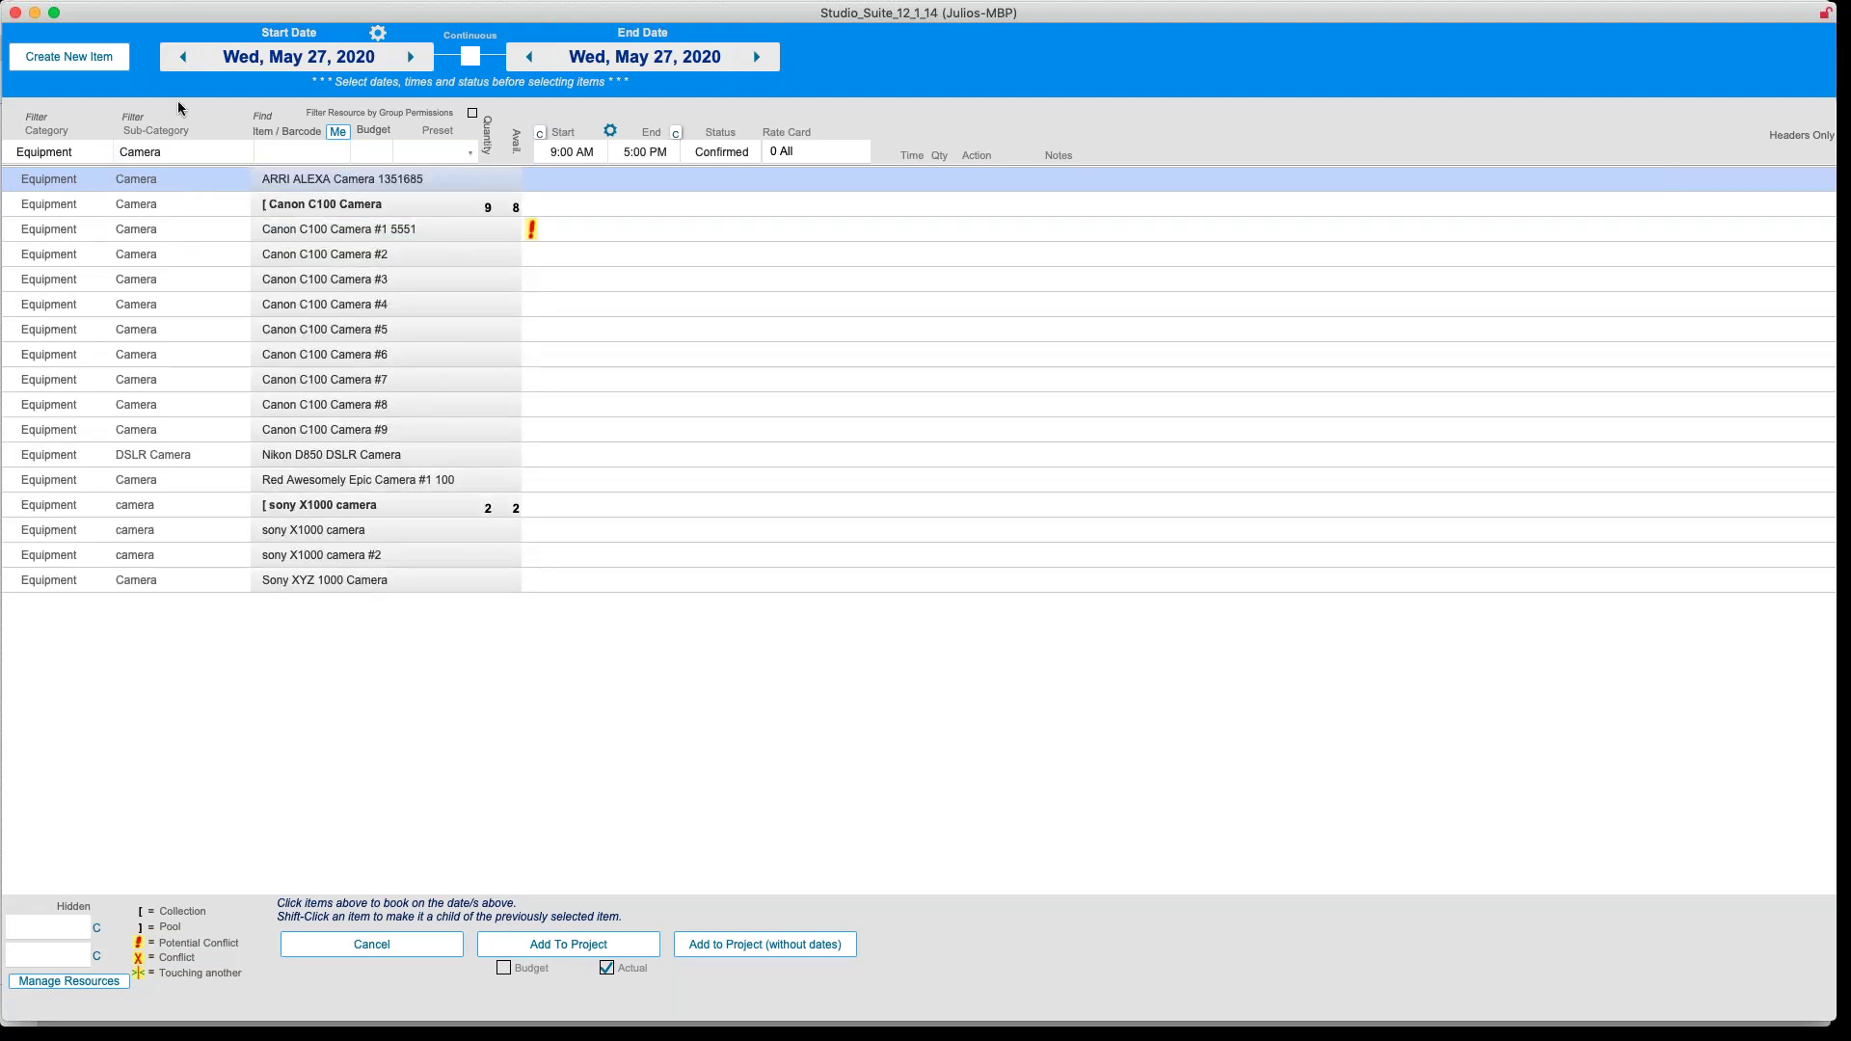
Clear the category and sub-category filters, search all resources for camera and look through the list
{"action": "left_click", "coordinate": [175, 151]}
{"action": "left_click", "coordinate": [86, 154]}
{"action": "key", "text": "BackSpace"}
{"action": "left_click", "coordinate": [293, 151]}
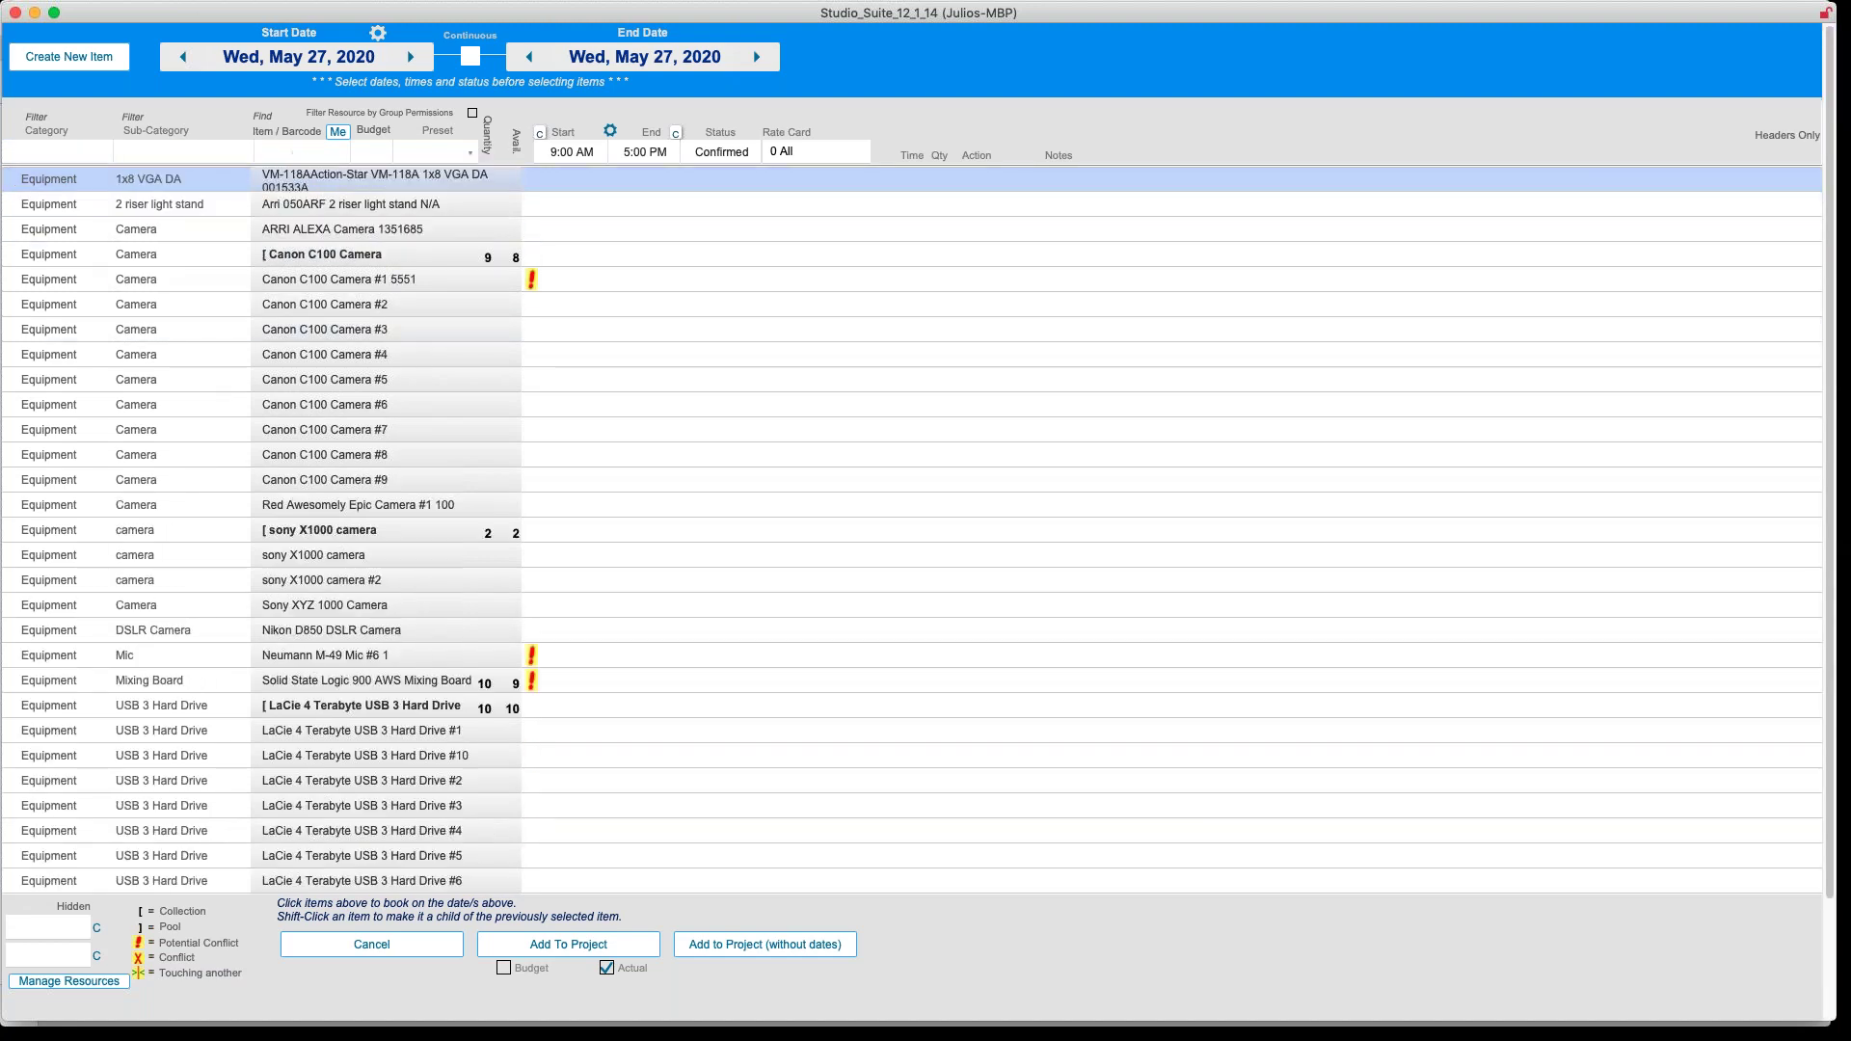
{"action": "type", "text": "camera"}
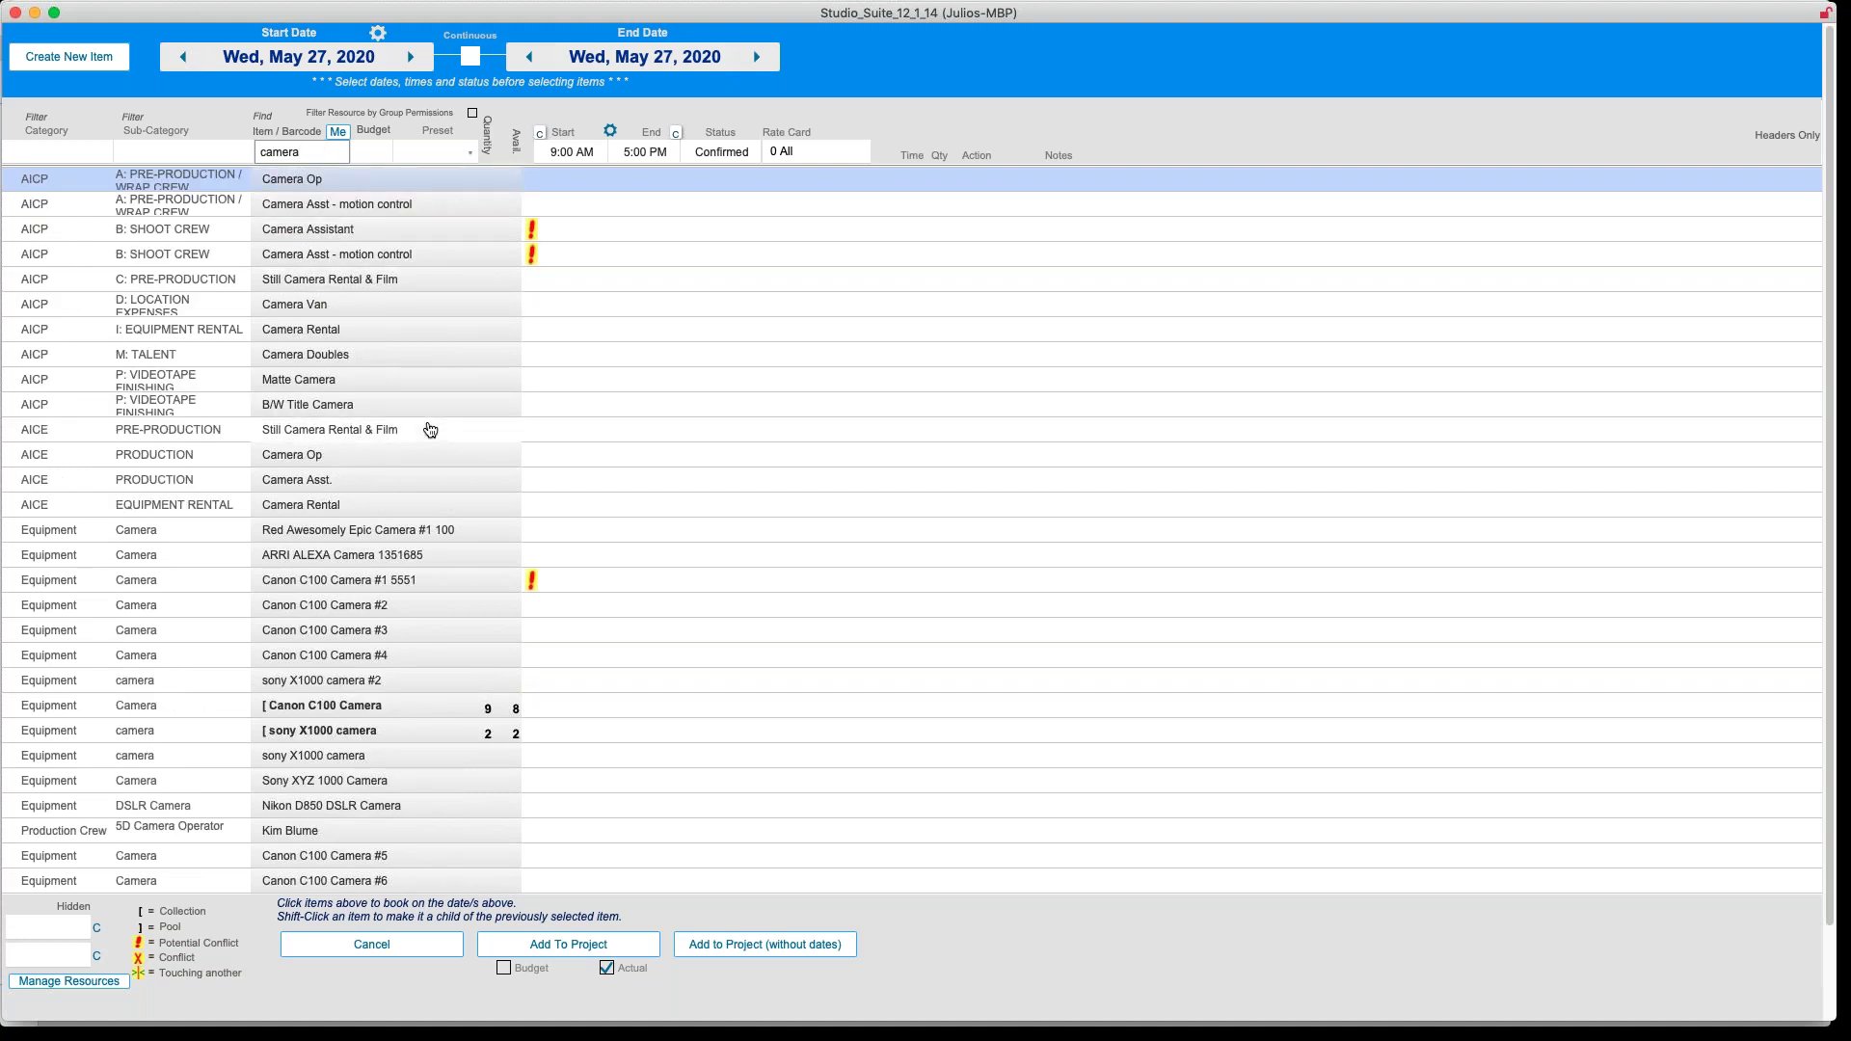
{"action": "scroll", "coordinate": [434, 385], "scroll_direction": "down", "scroll_amount": 3}
{"action": "scroll", "coordinate": [425, 360], "scroll_direction": "up", "scroll_amount": 3}
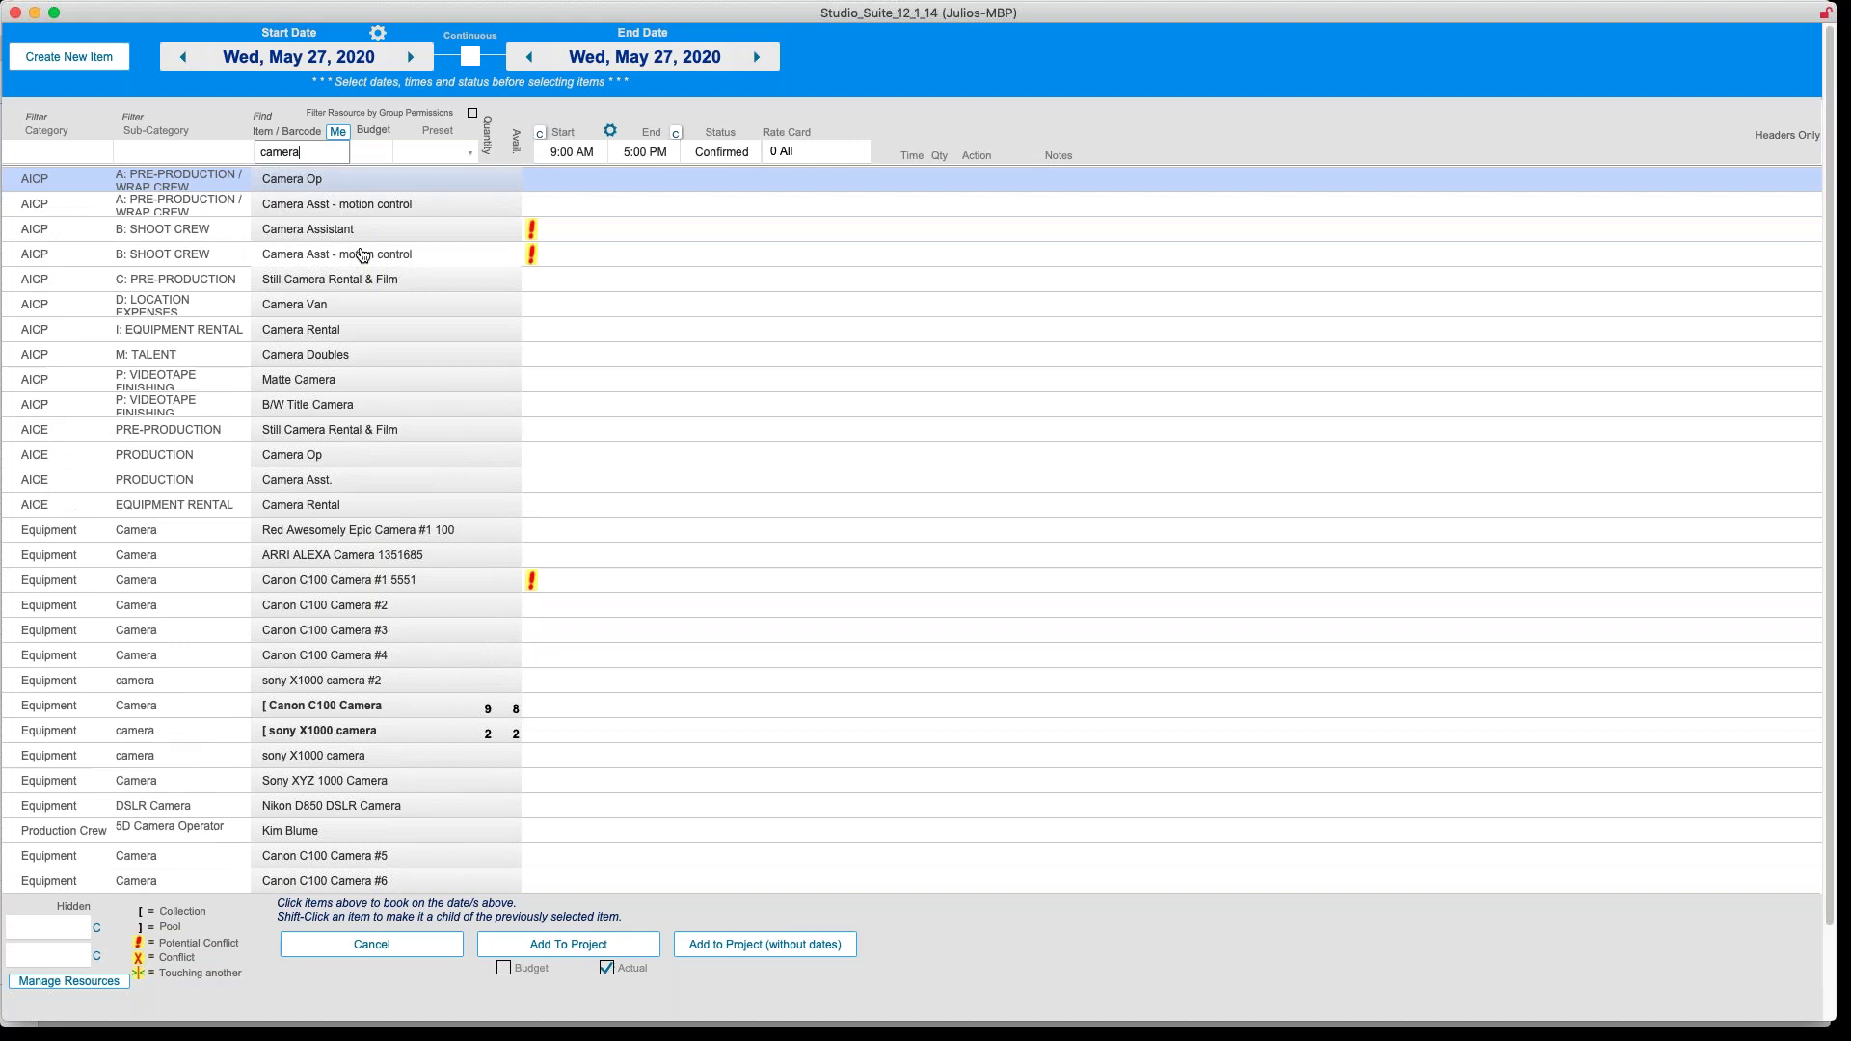
Set the category filter to Equipment and search the items for camera
{"action": "left_click", "coordinate": [58, 152]}
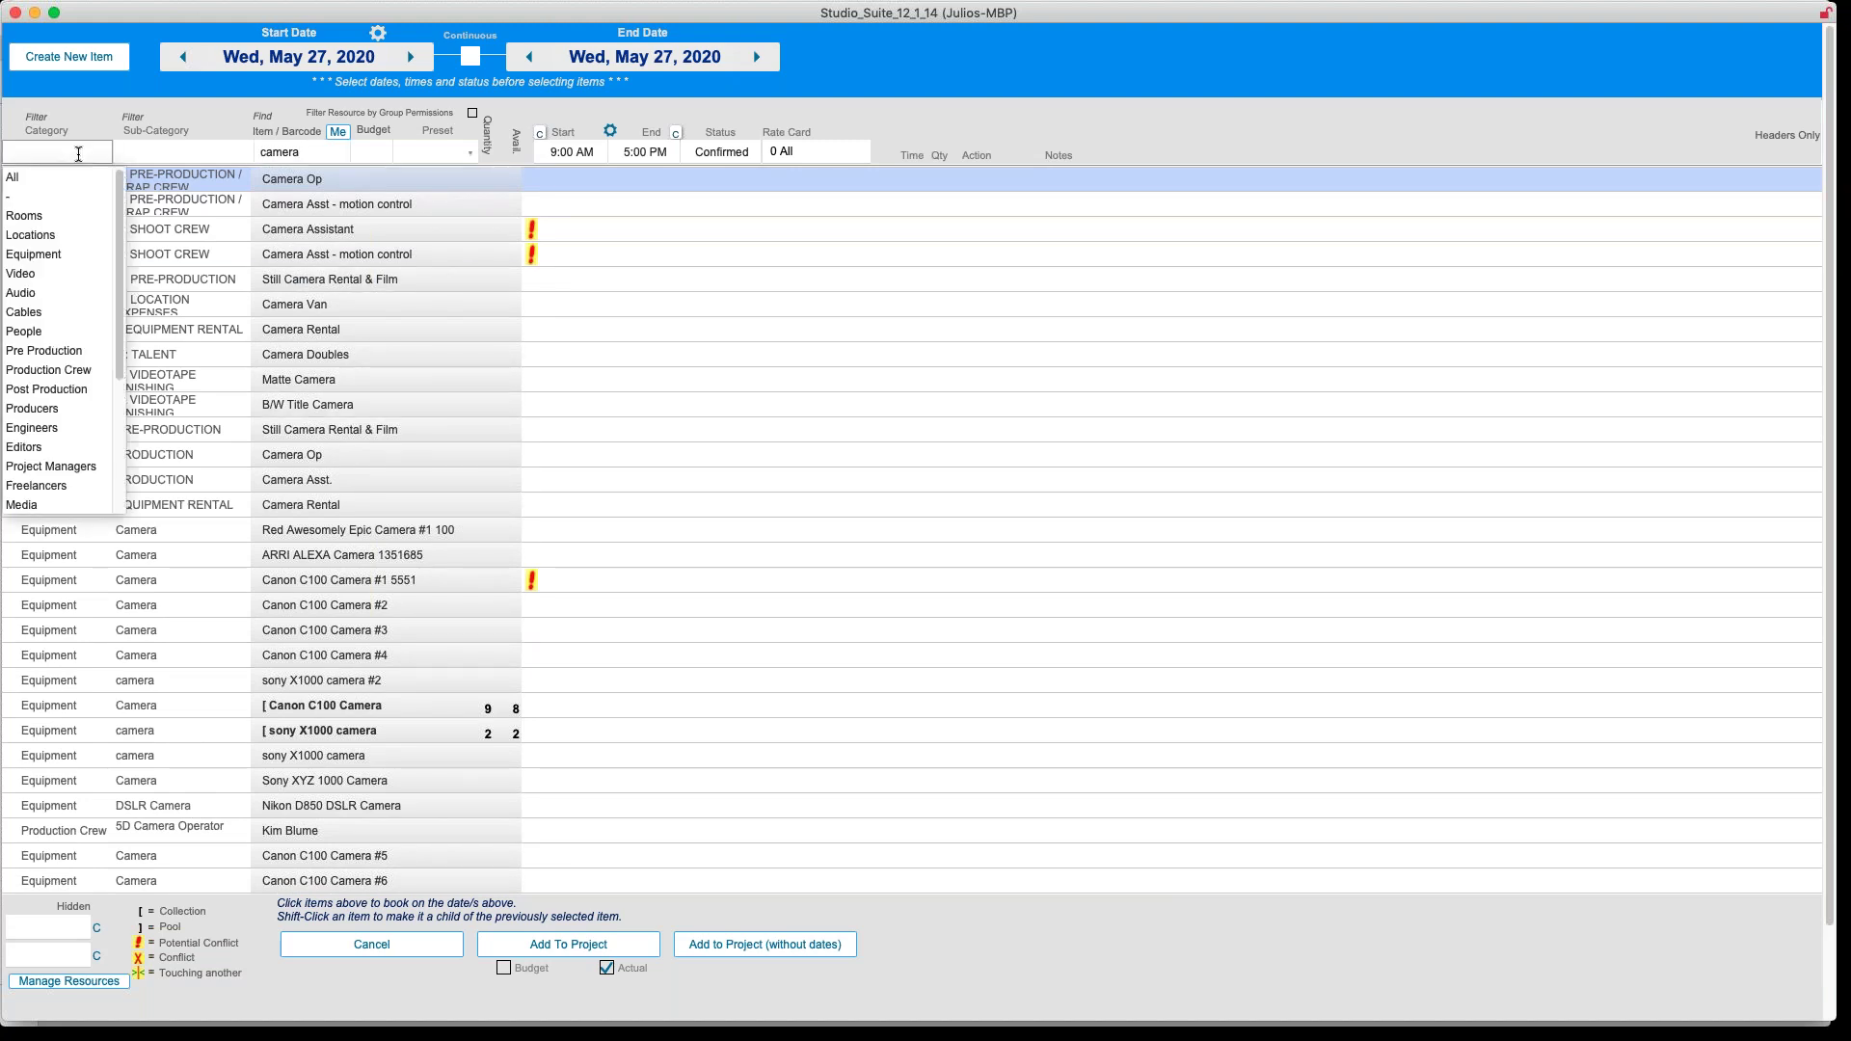
{"action": "left_click", "coordinate": [49, 258]}
{"action": "left_click", "coordinate": [289, 151]}
{"action": "type", "text": "camera"}
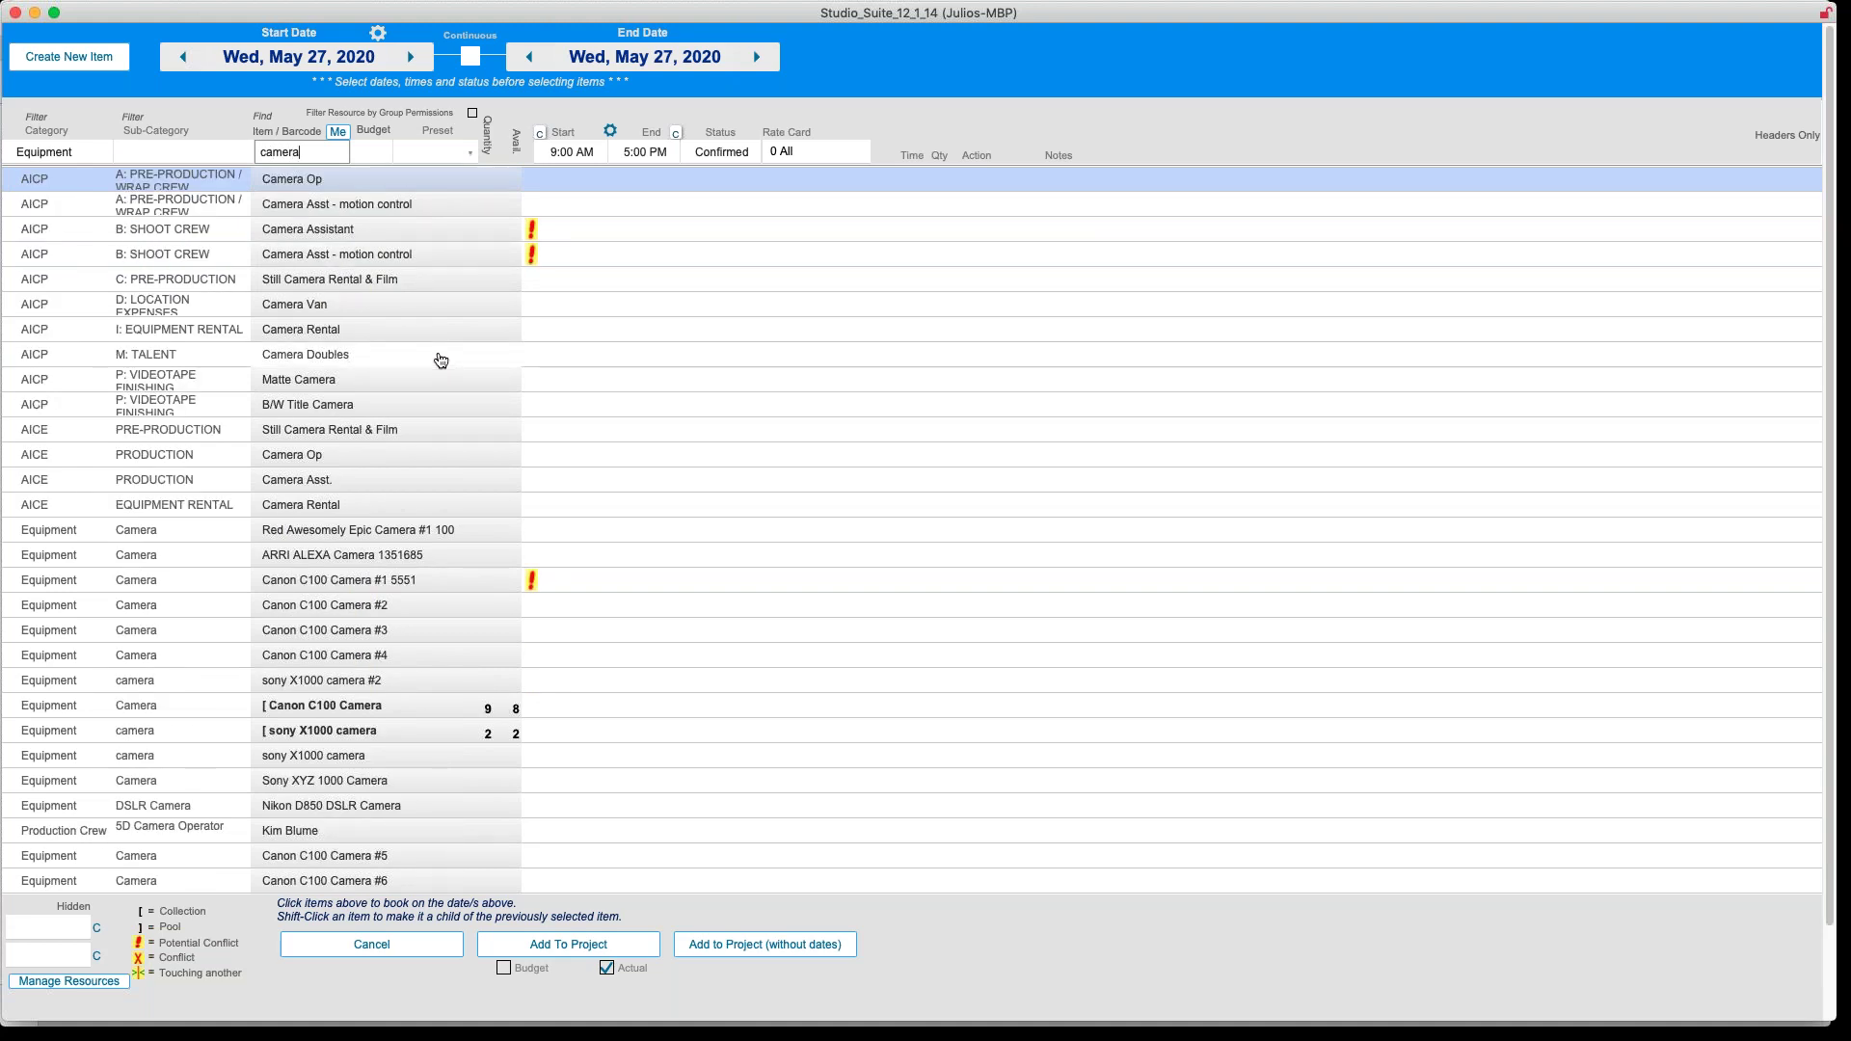
{"action": "scroll", "coordinate": [440, 360], "scroll_direction": "down", "scroll_amount": 3}
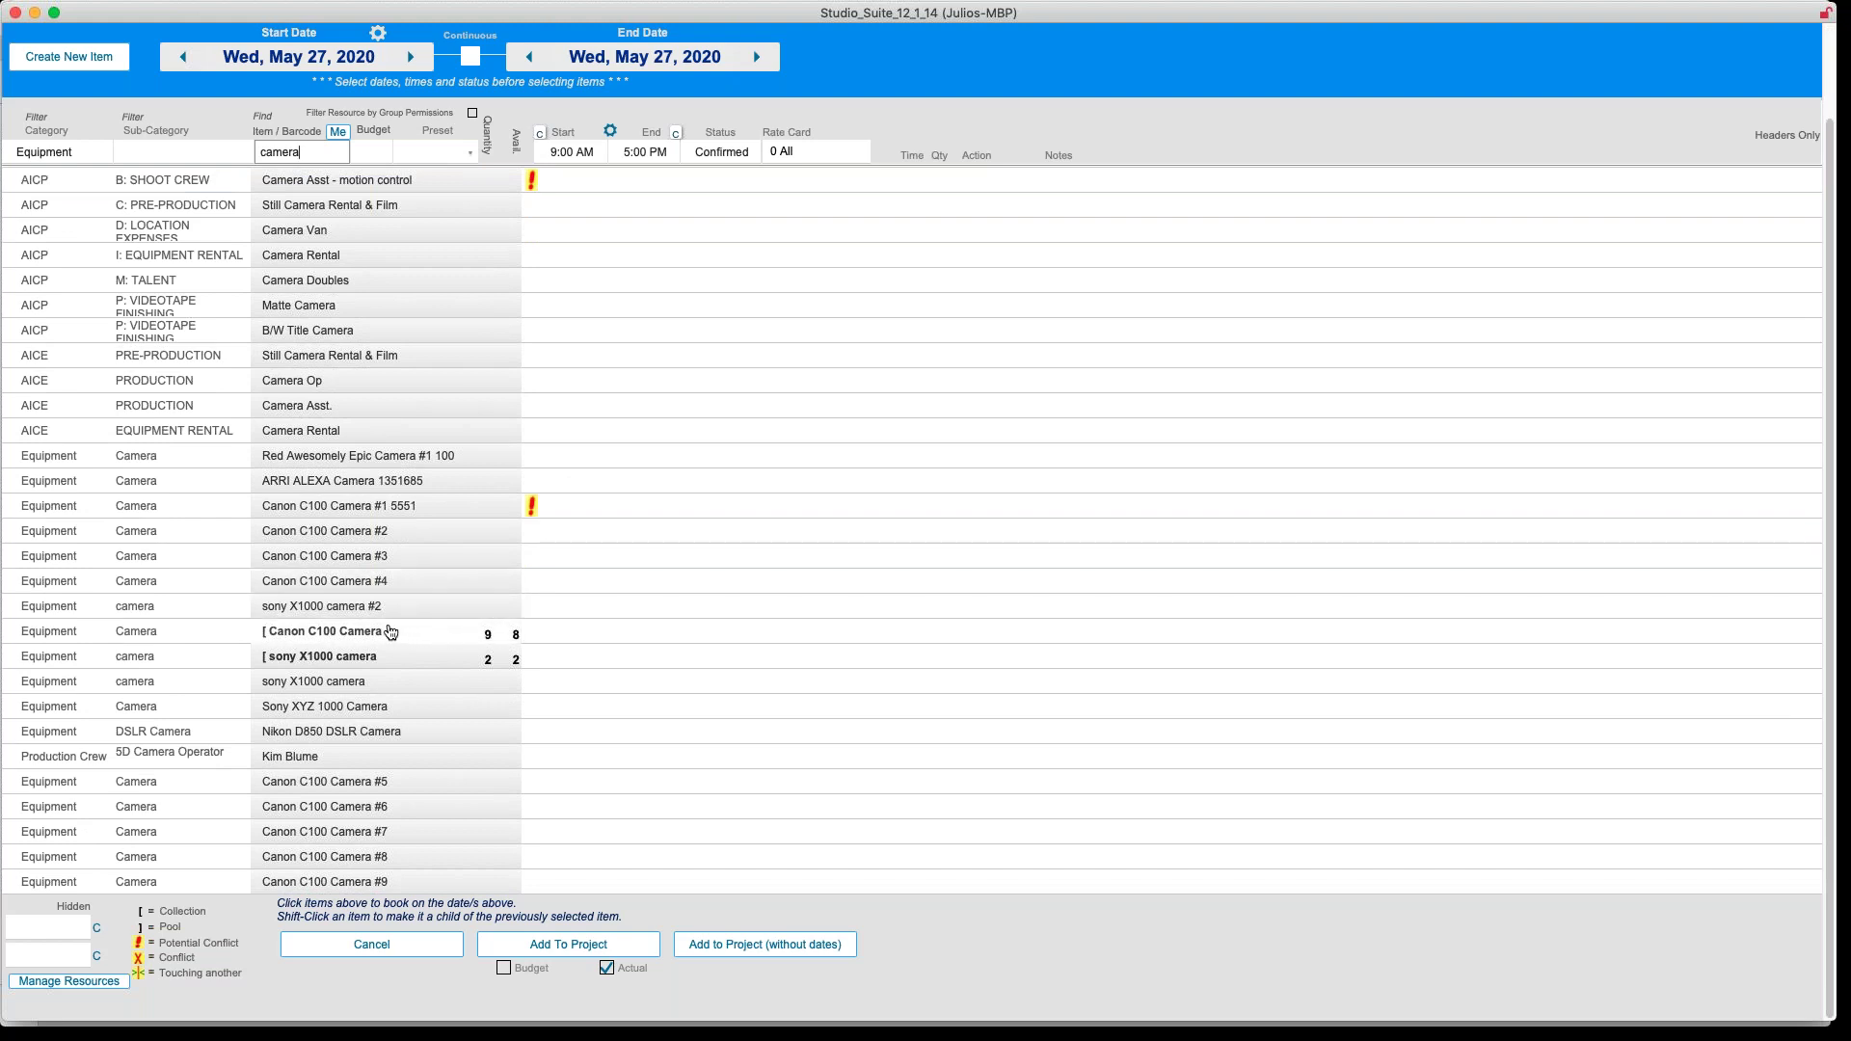
Select the Canon C100 Camera collection with a quantity of 3 and add it to the project
{"action": "mouse_move", "coordinate": [391, 632]}
{"action": "left_click", "coordinate": [439, 636]}
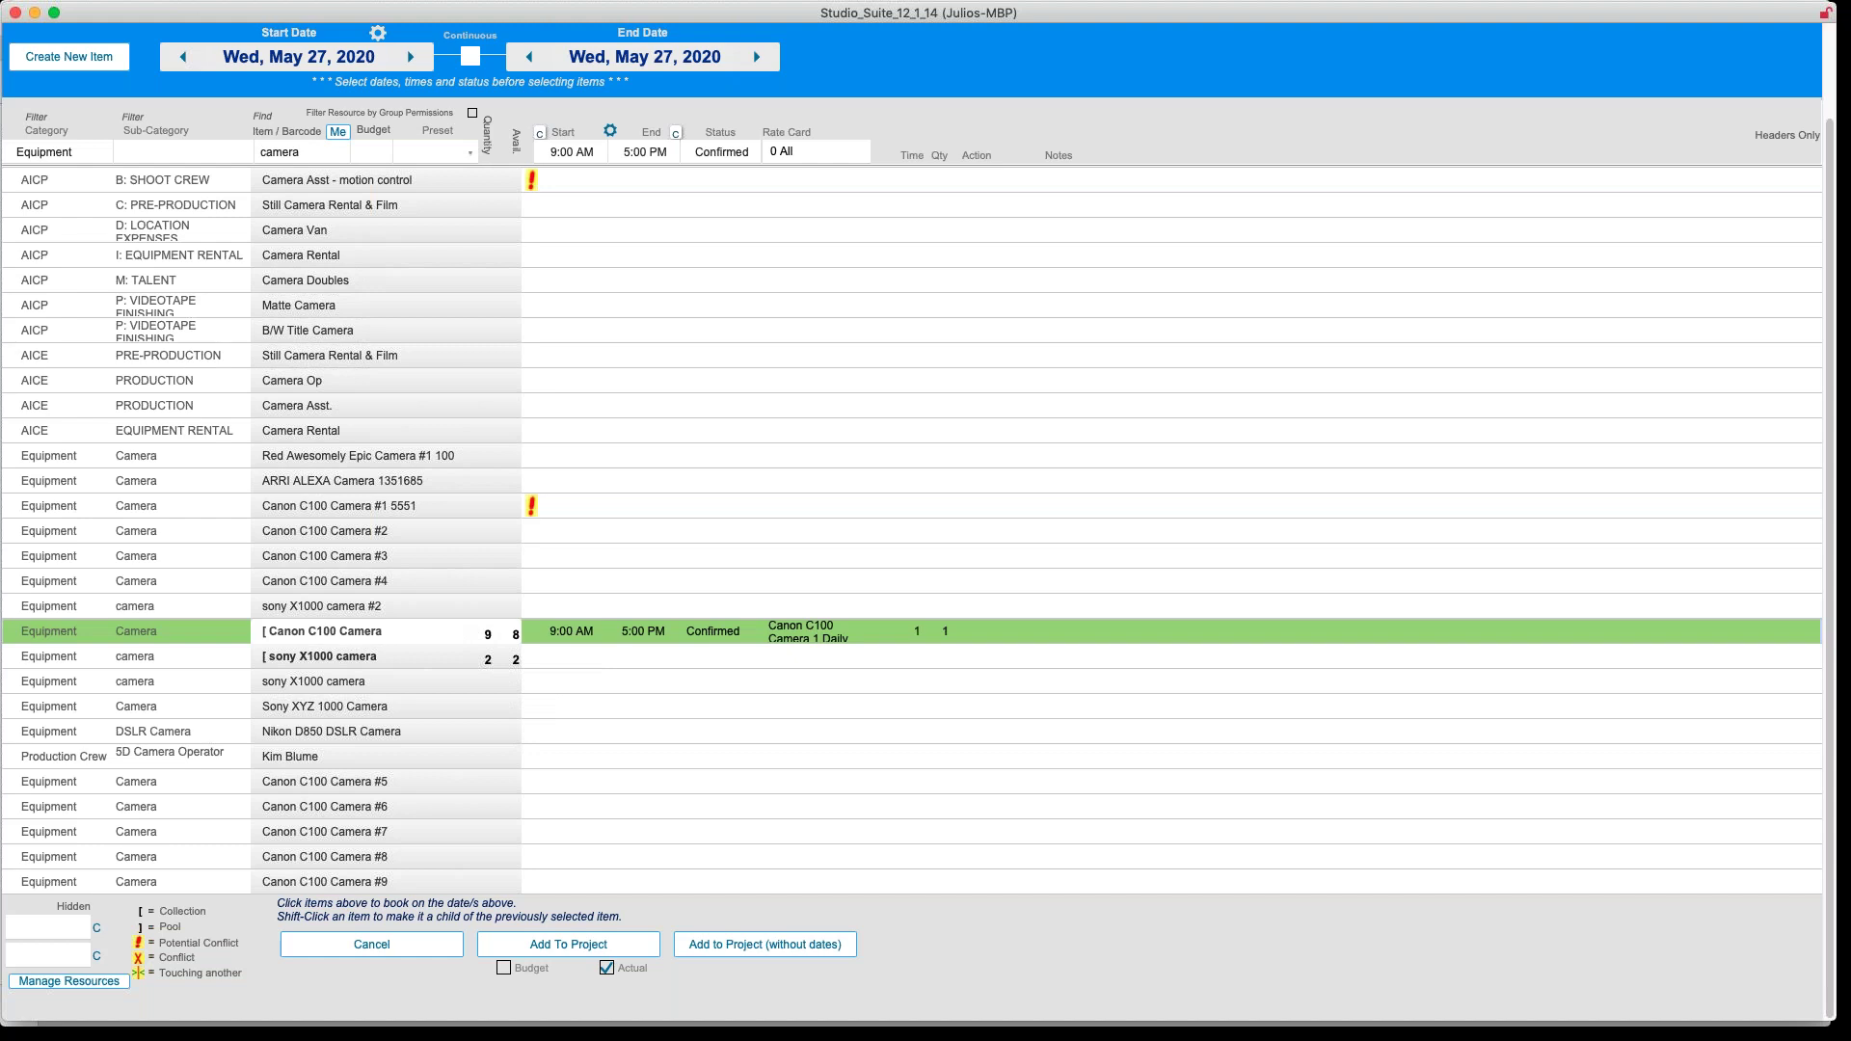
{"action": "left_click", "coordinate": [947, 631]}
{"action": "type", "text": "2"}
{"action": "left_click", "coordinate": [575, 946]}
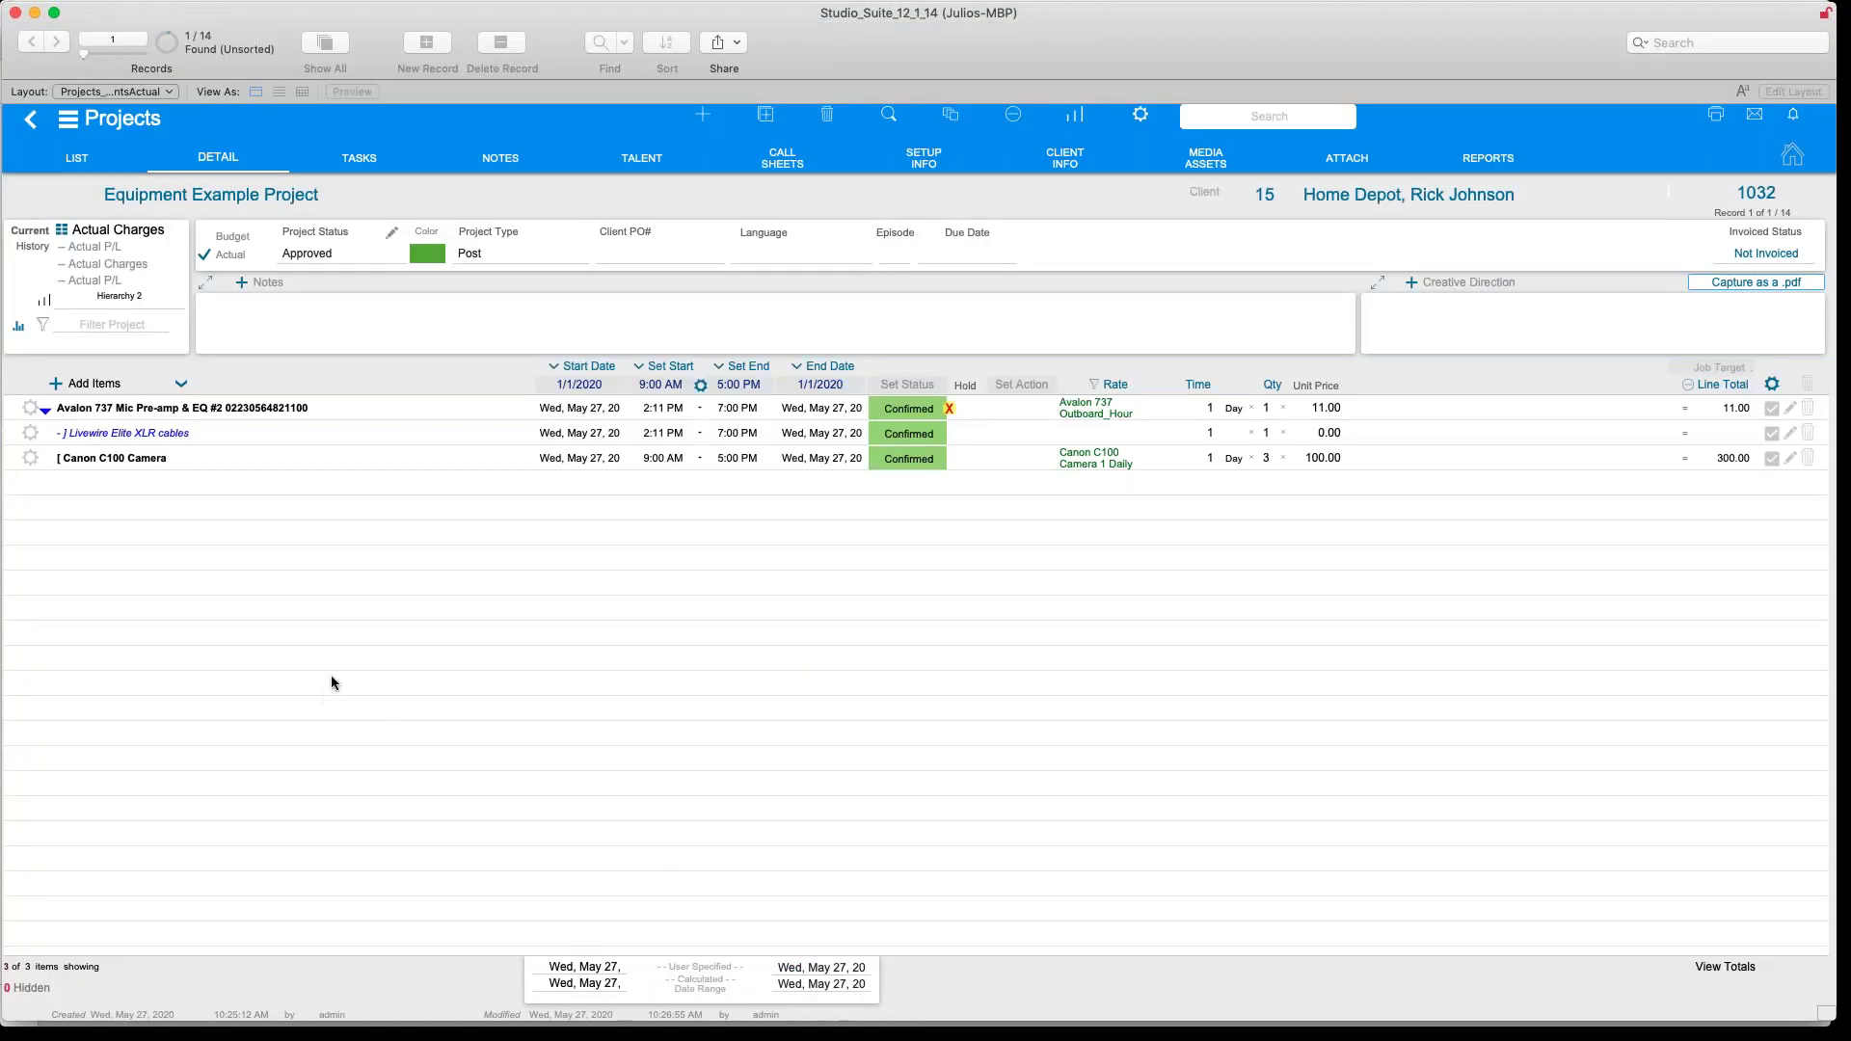
Set the charge unit price of the Canon C100 Camera line to 200
{"action": "left_click", "coordinate": [87, 458]}
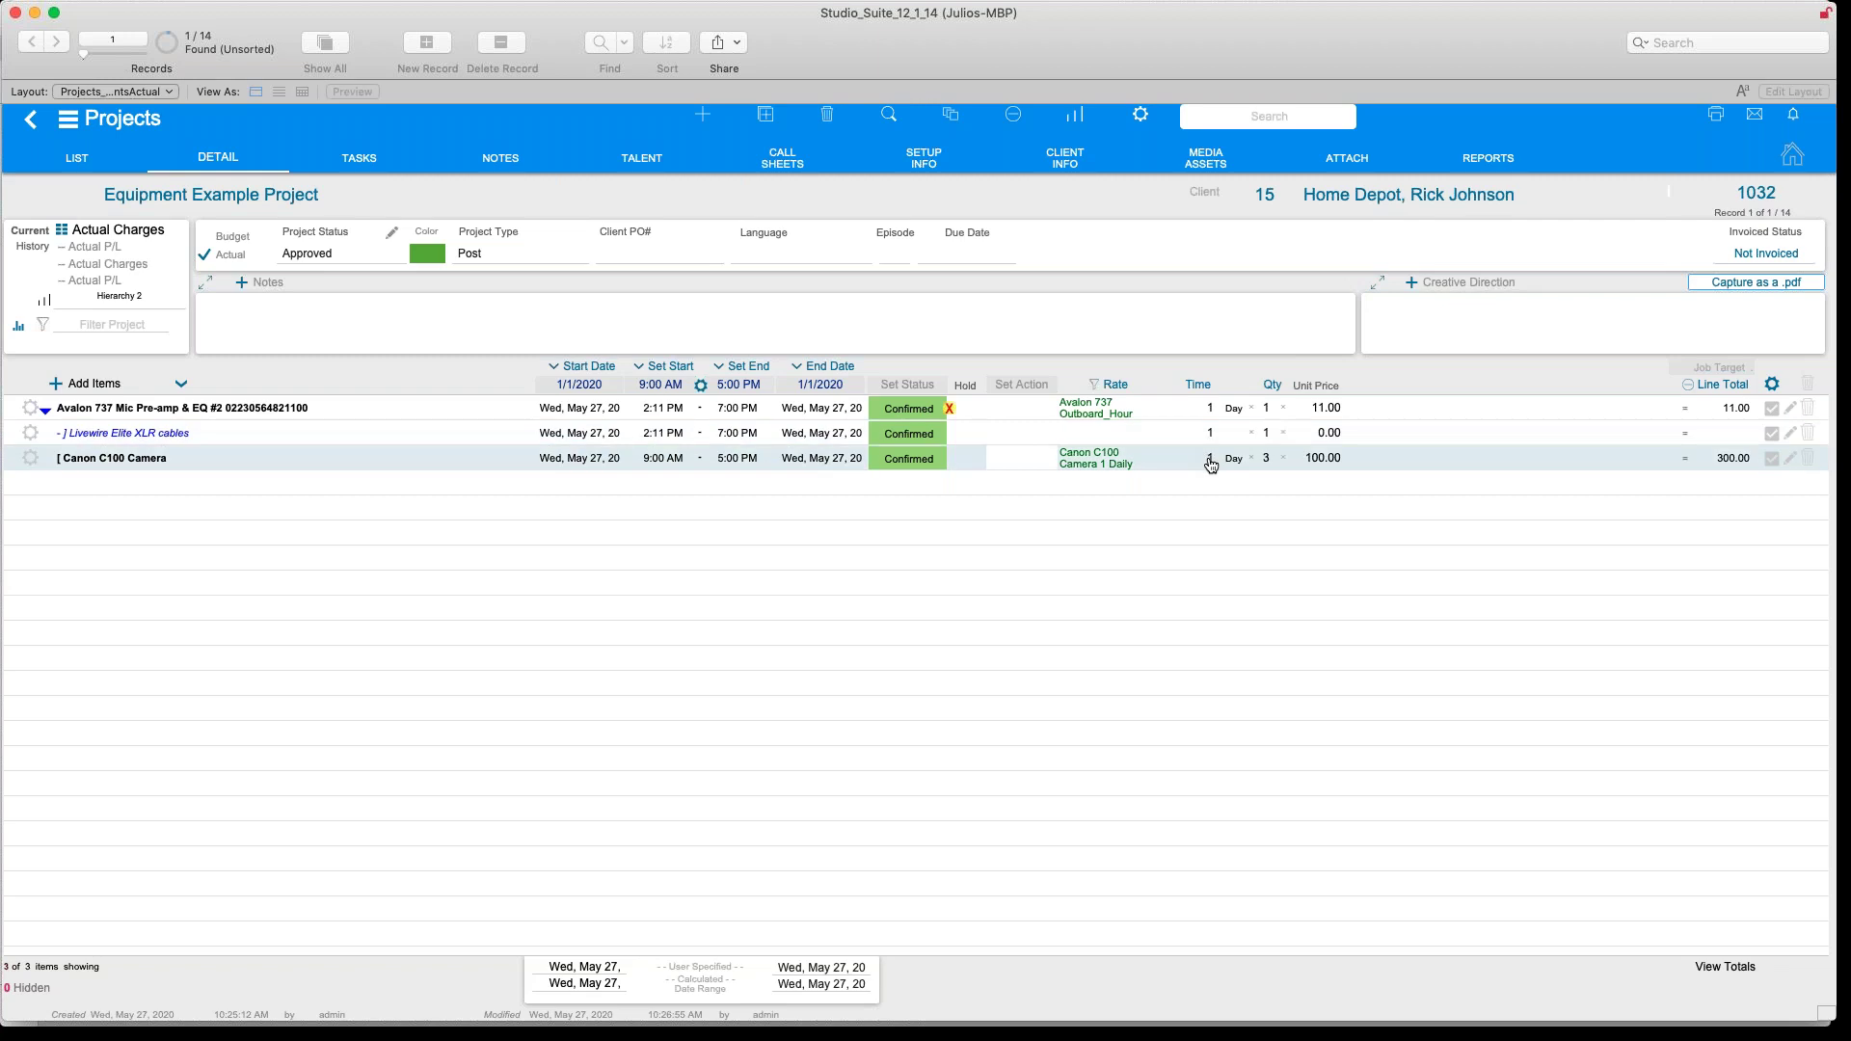
{"action": "left_click", "coordinate": [1318, 461]}
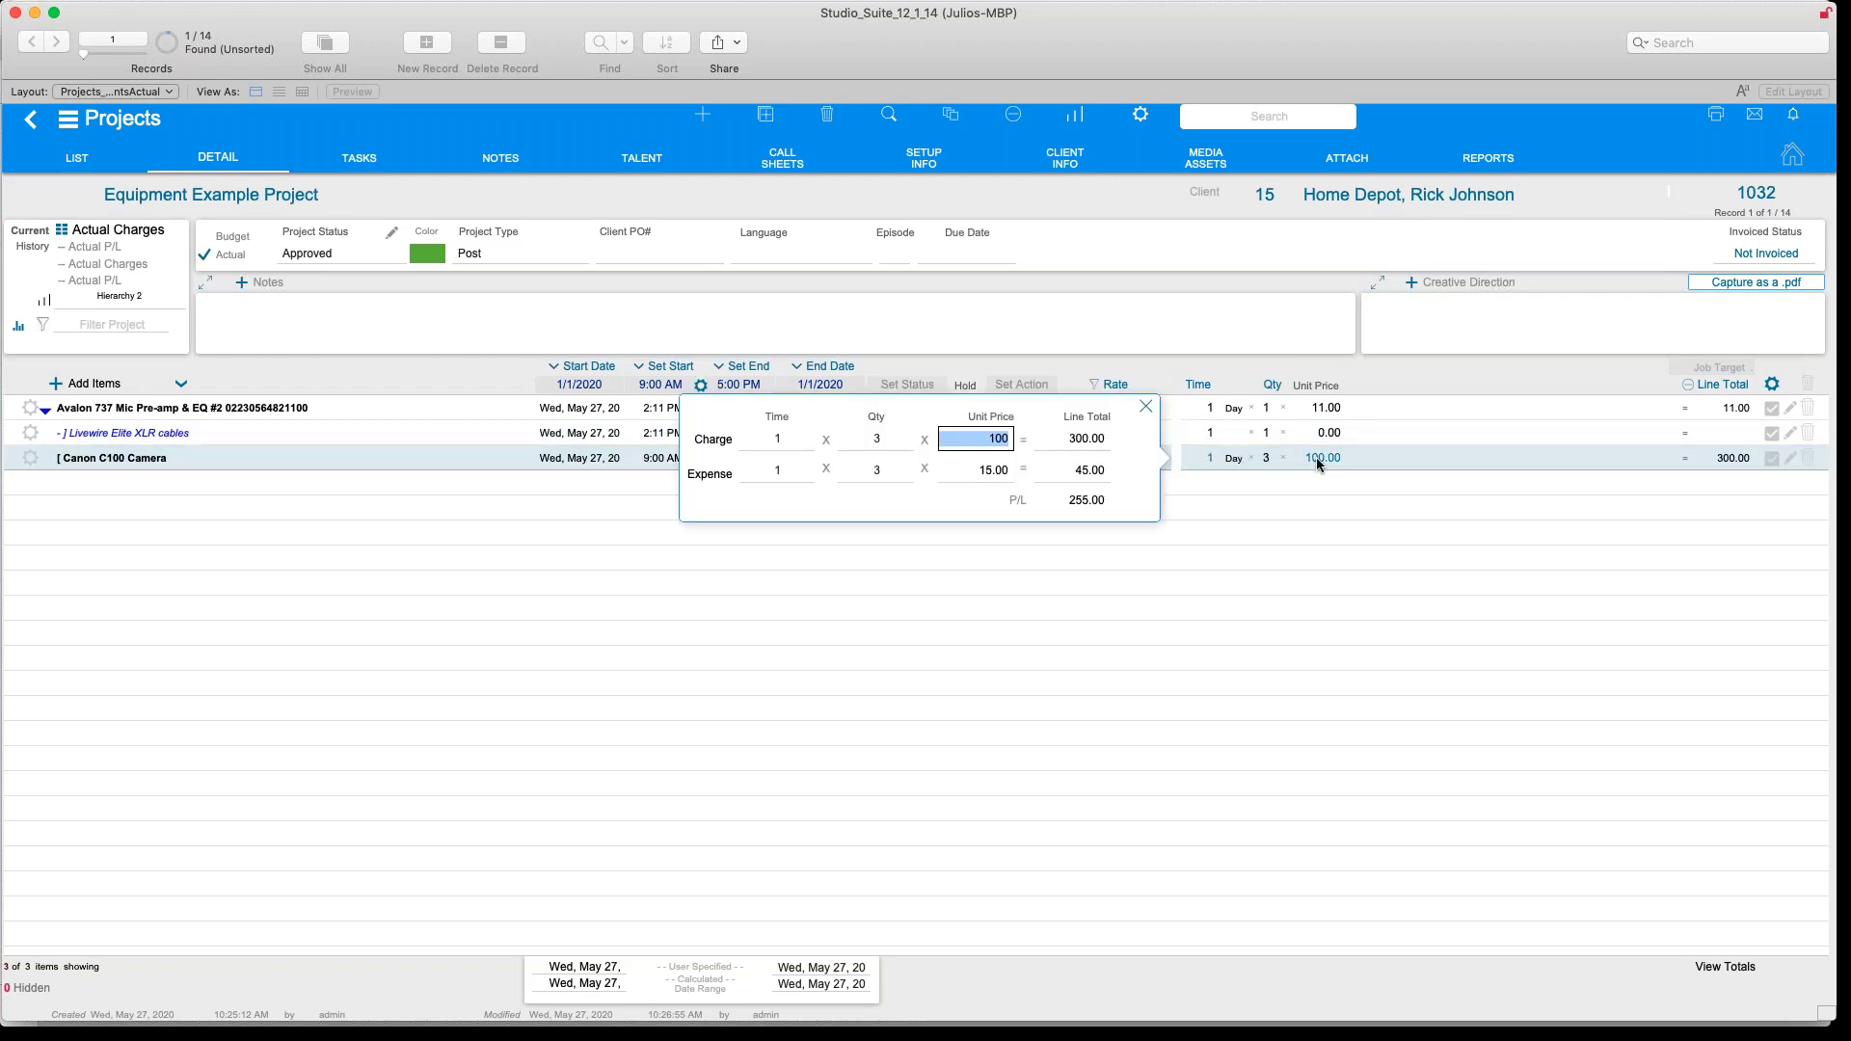
{"action": "type", "text": "200"}
{"action": "left_click", "coordinate": [947, 511]}
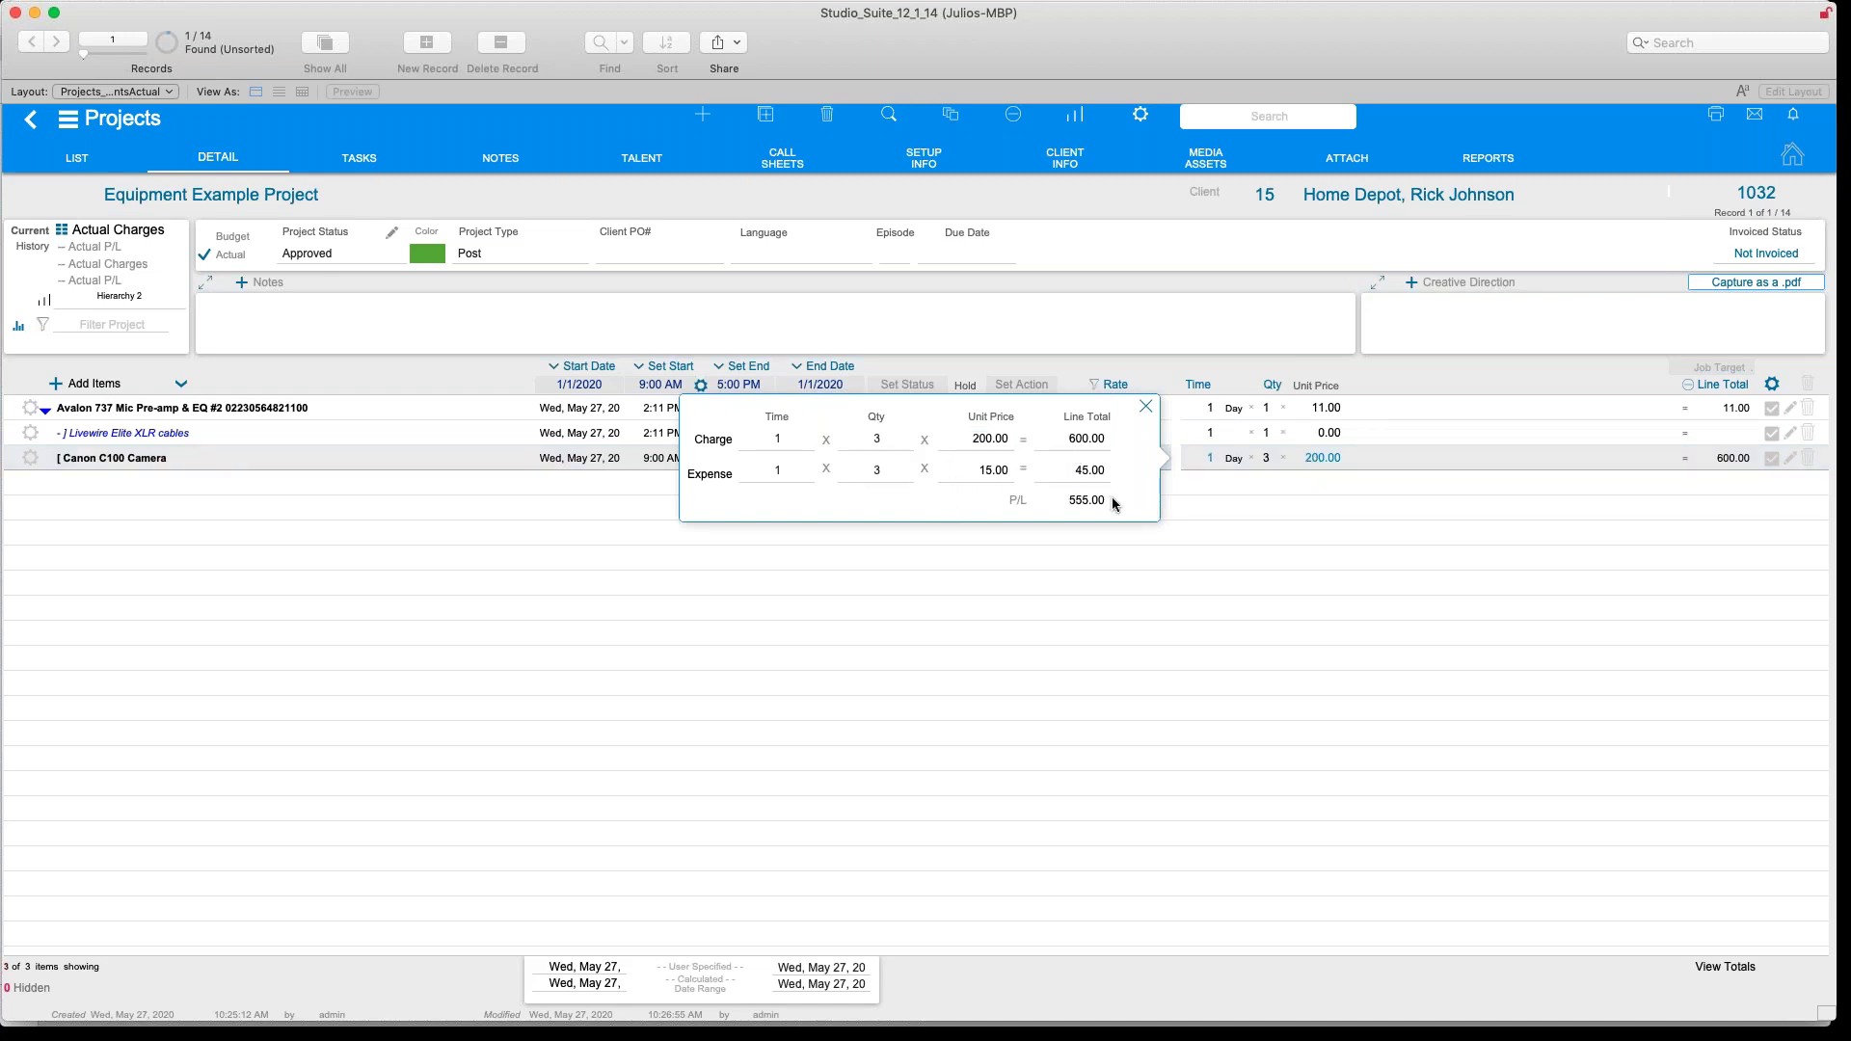
{"action": "left_click", "coordinate": [1146, 406]}
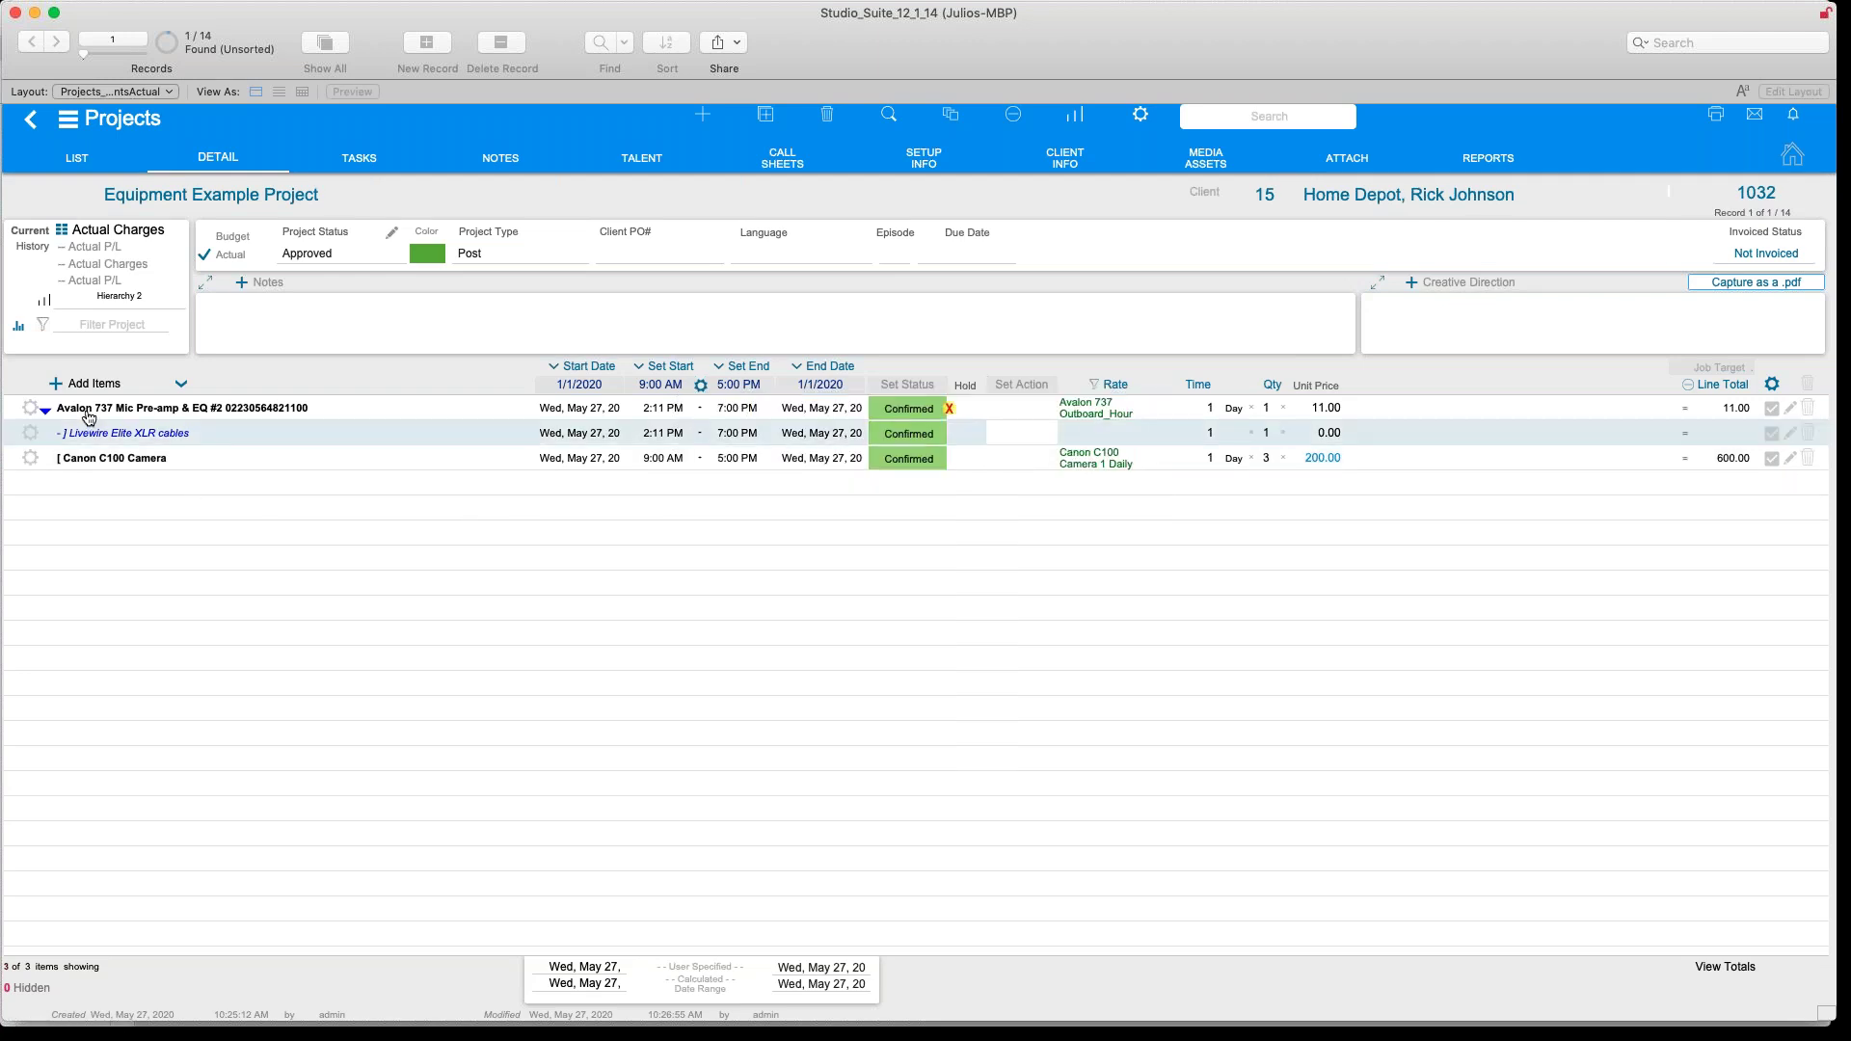
Start adding more items, filter the resources to Rooms and select Studio A for booking
{"action": "left_click", "coordinate": [60, 386]}
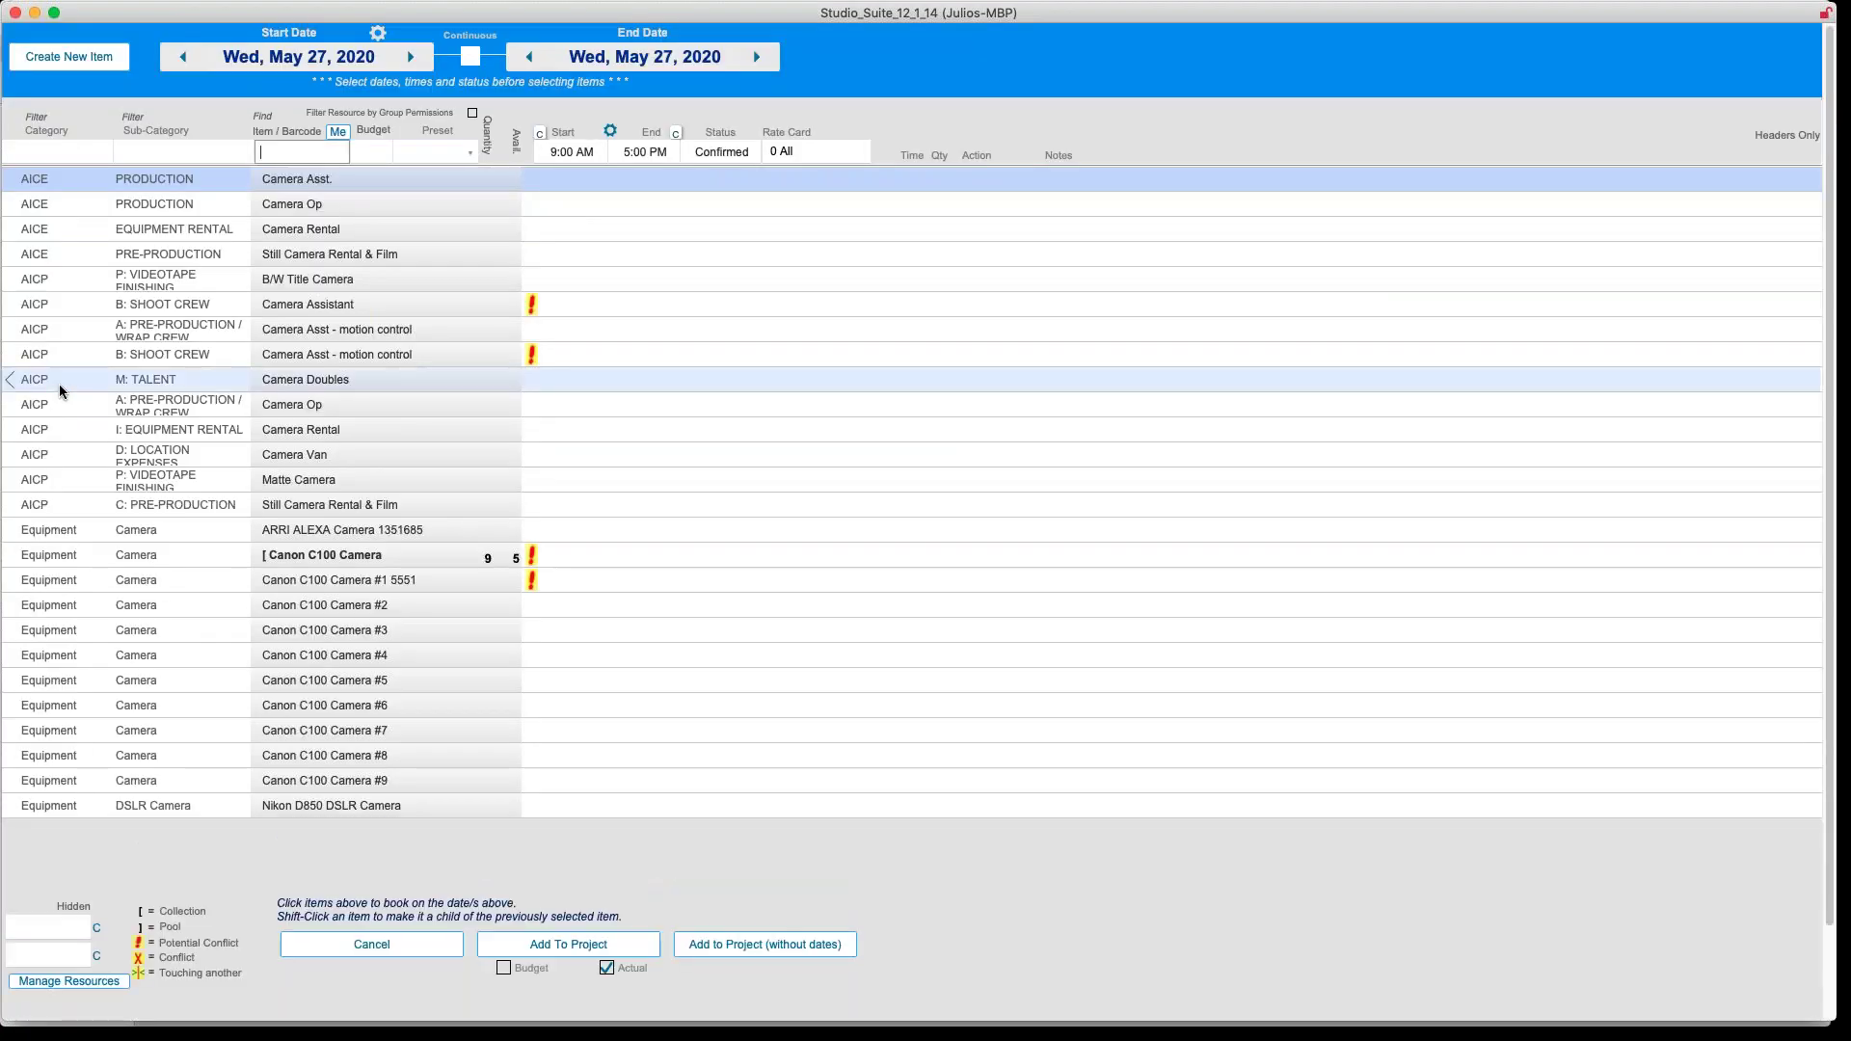
{"action": "left_click", "coordinate": [58, 154]}
{"action": "left_click", "coordinate": [39, 215]}
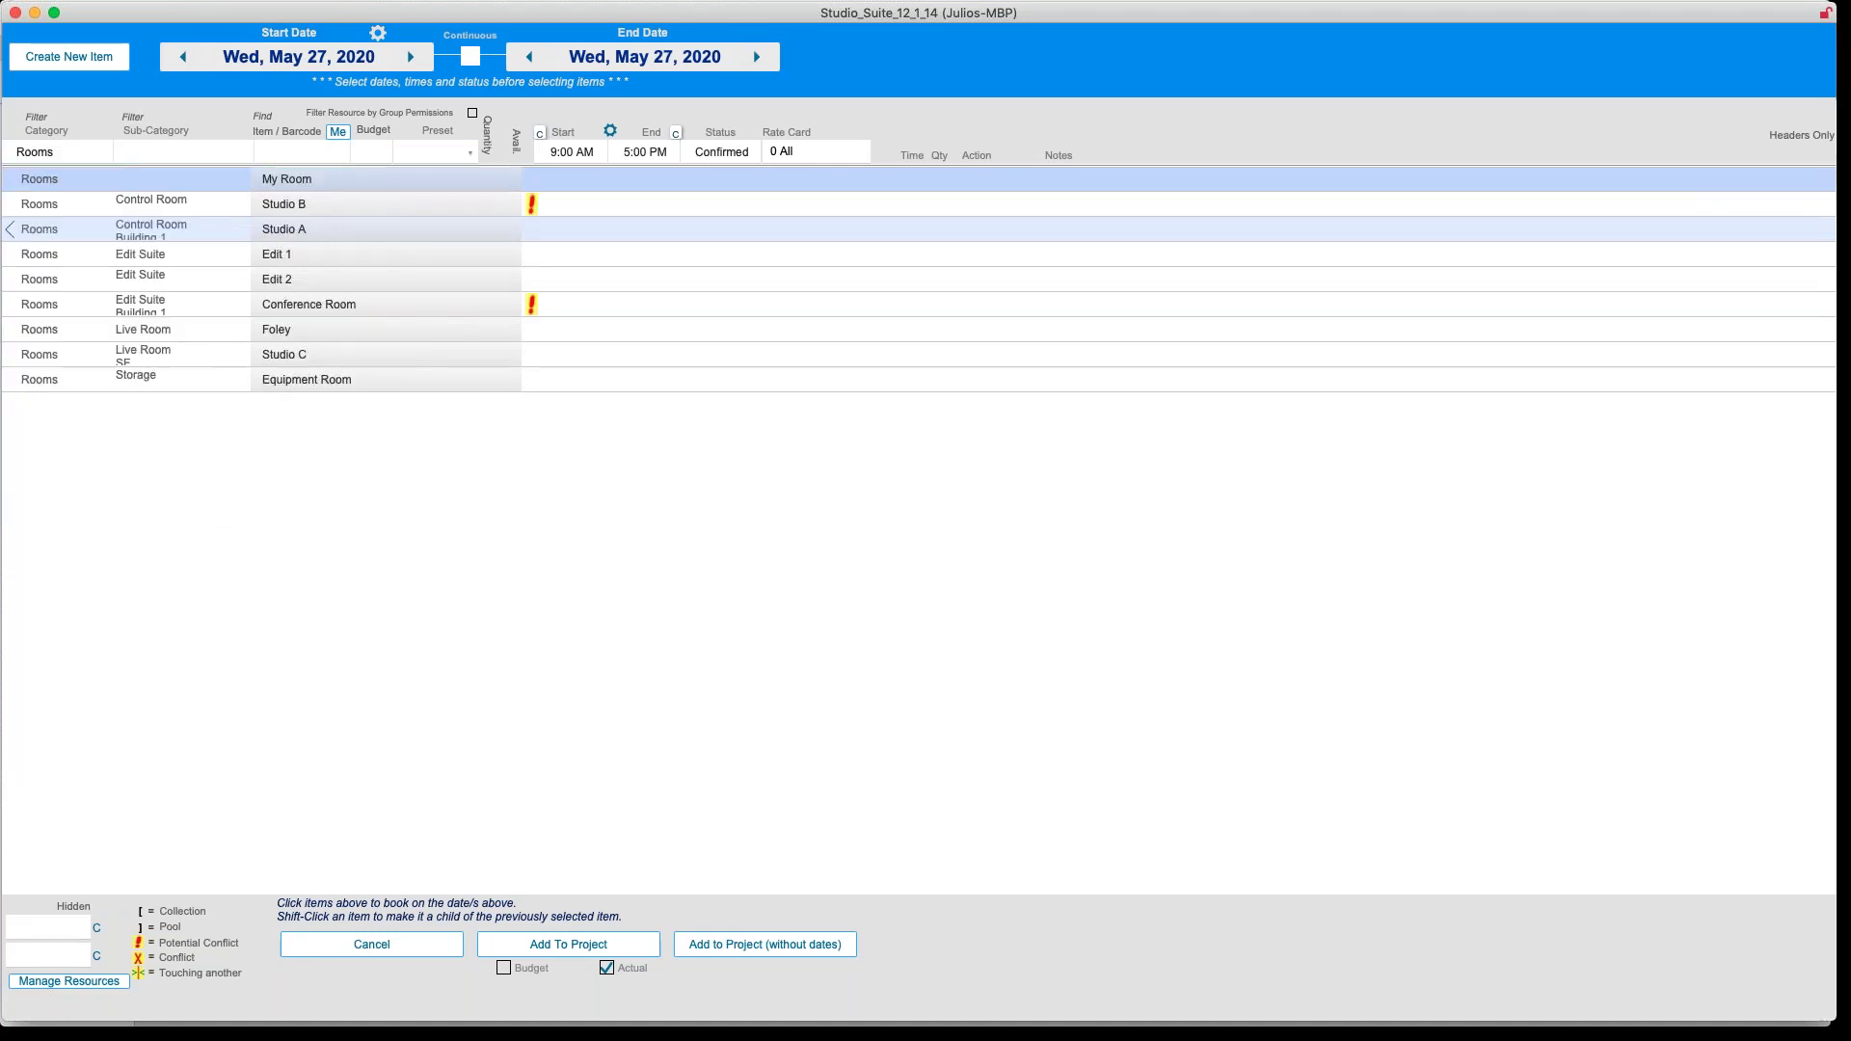
{"action": "left_click", "coordinate": [359, 231]}
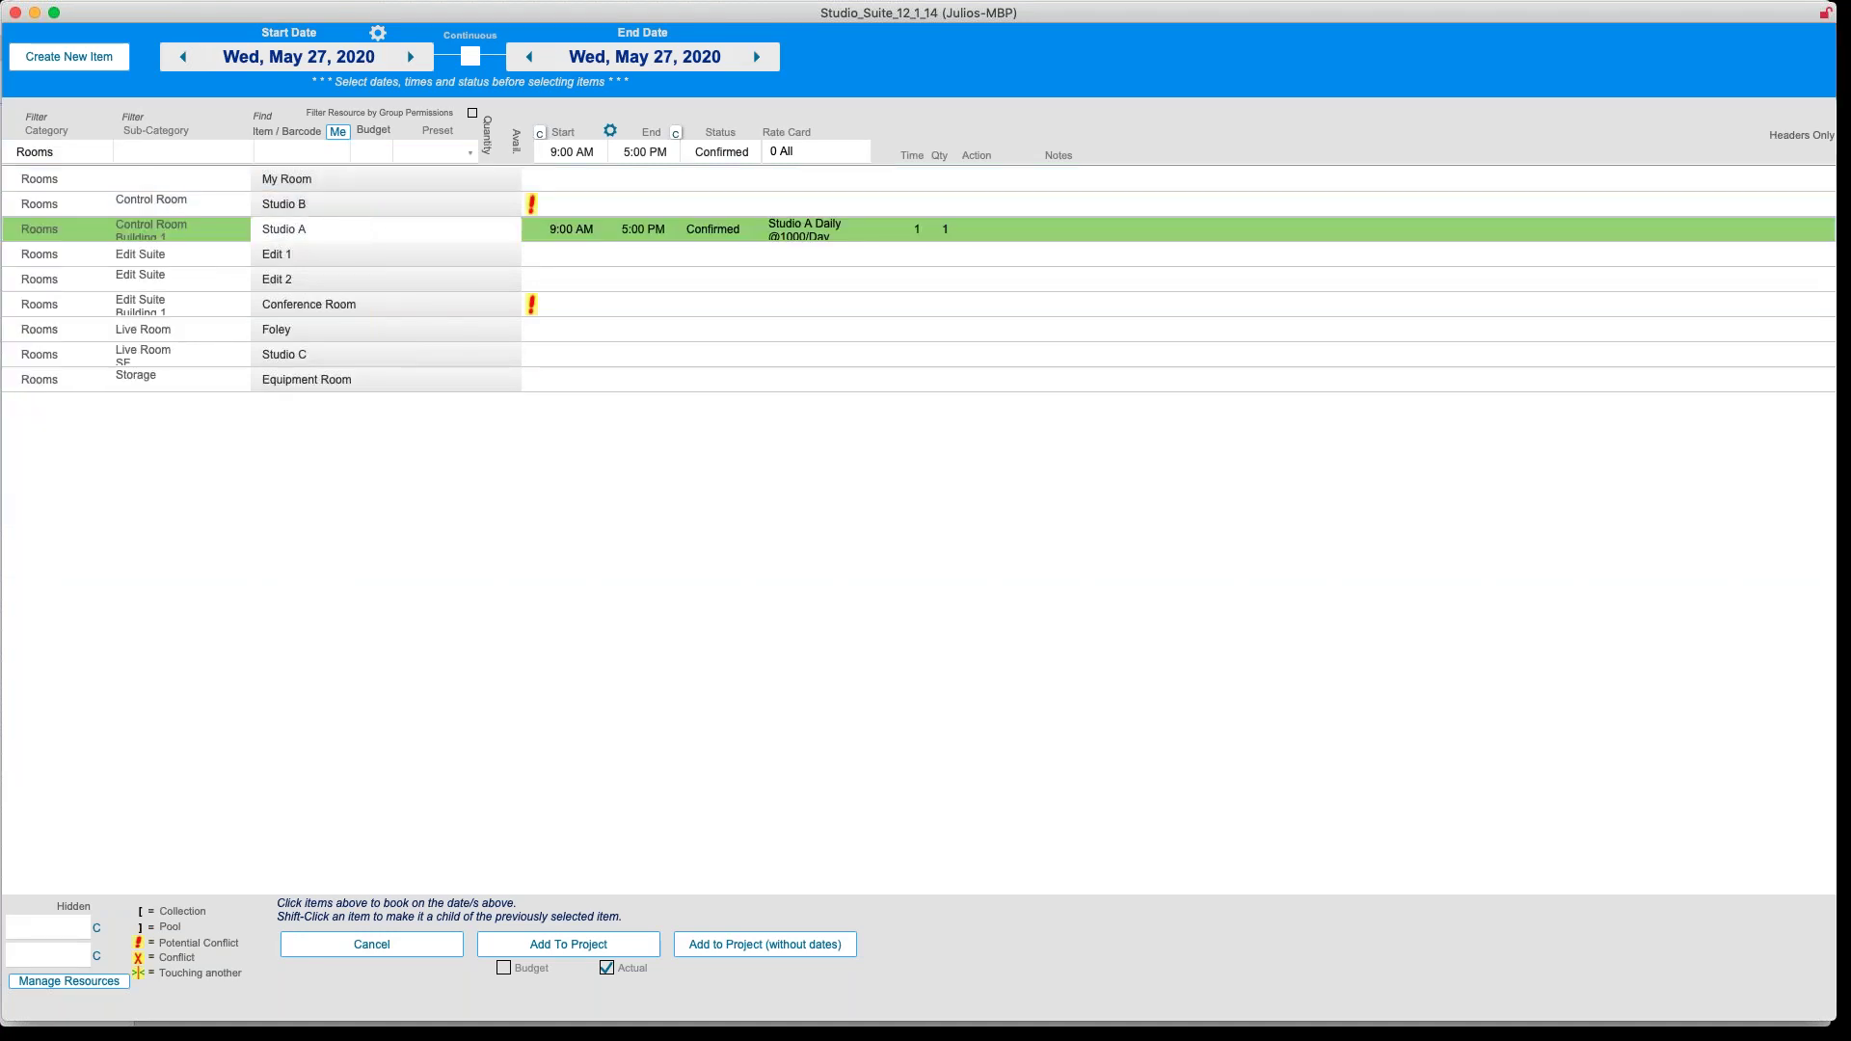
Select Netflix from the People category, sub-category Producer, and add it to the project together with Studio A
{"action": "left_click", "coordinate": [58, 154]}
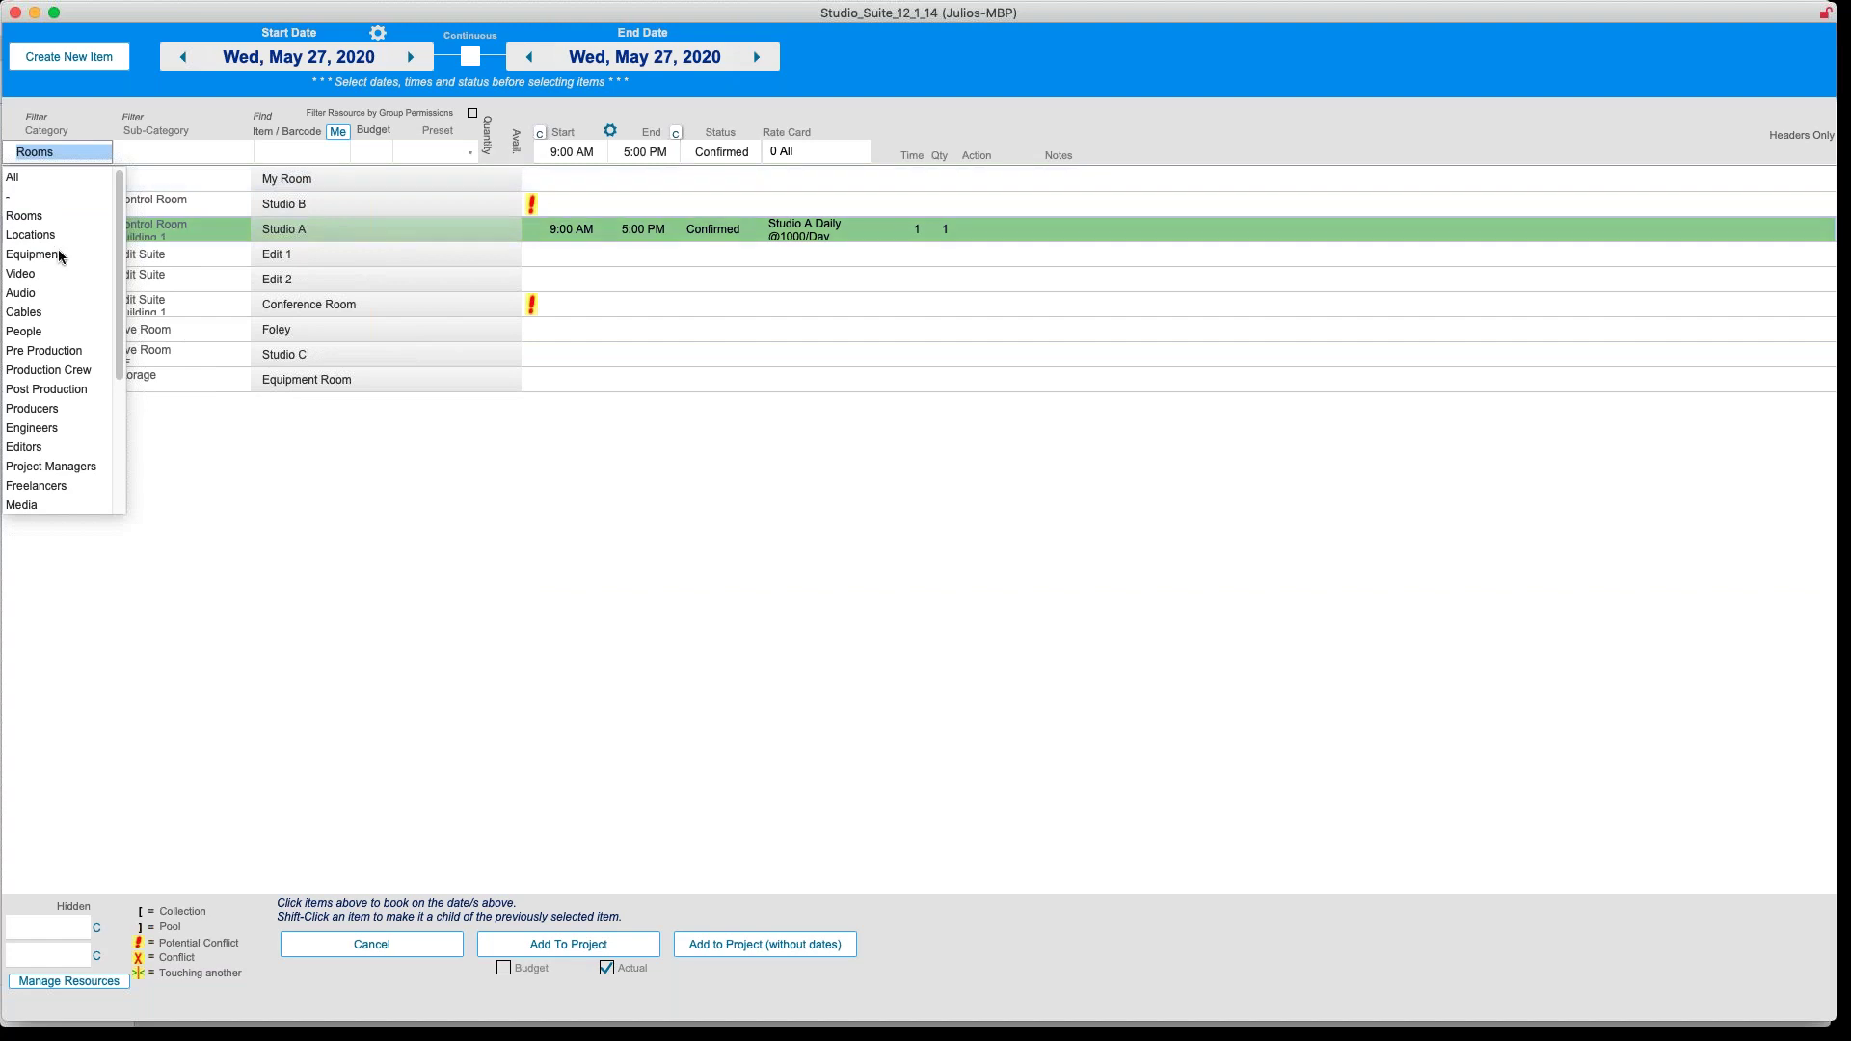
{"action": "left_click", "coordinate": [38, 293]}
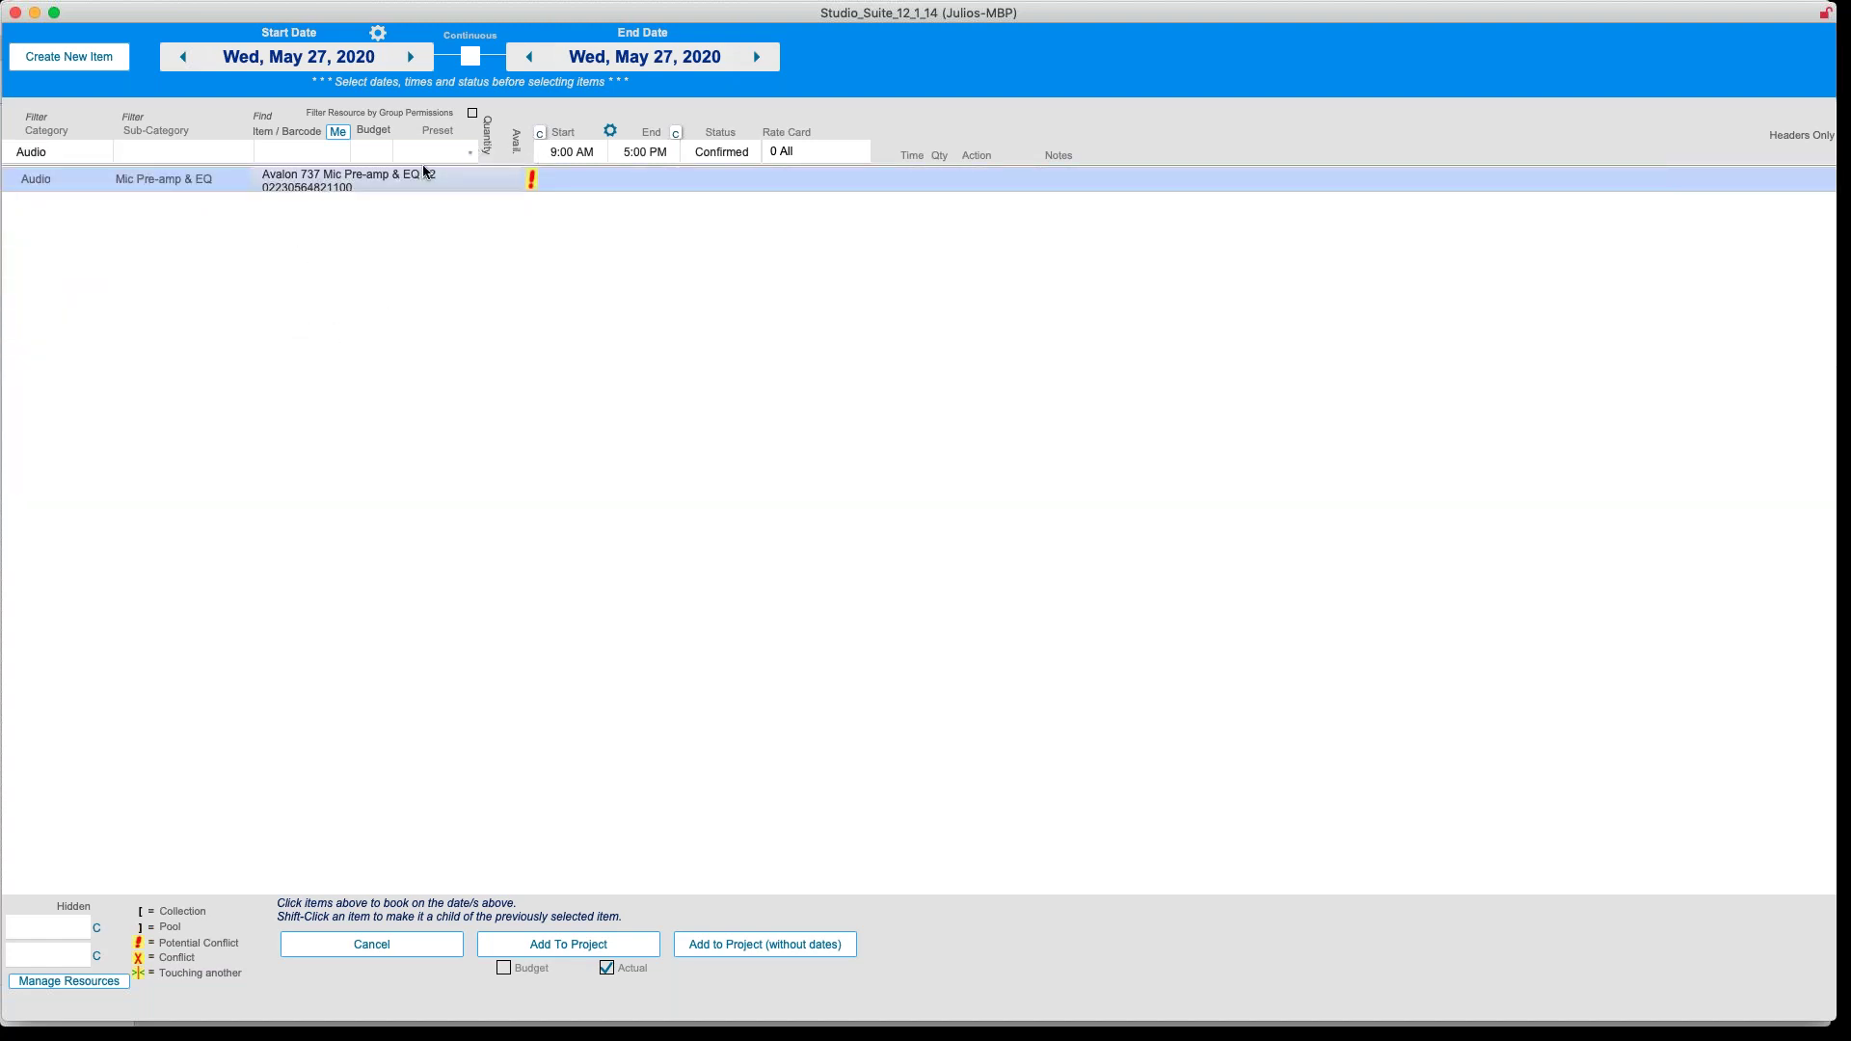
{"action": "left_click", "coordinate": [97, 152]}
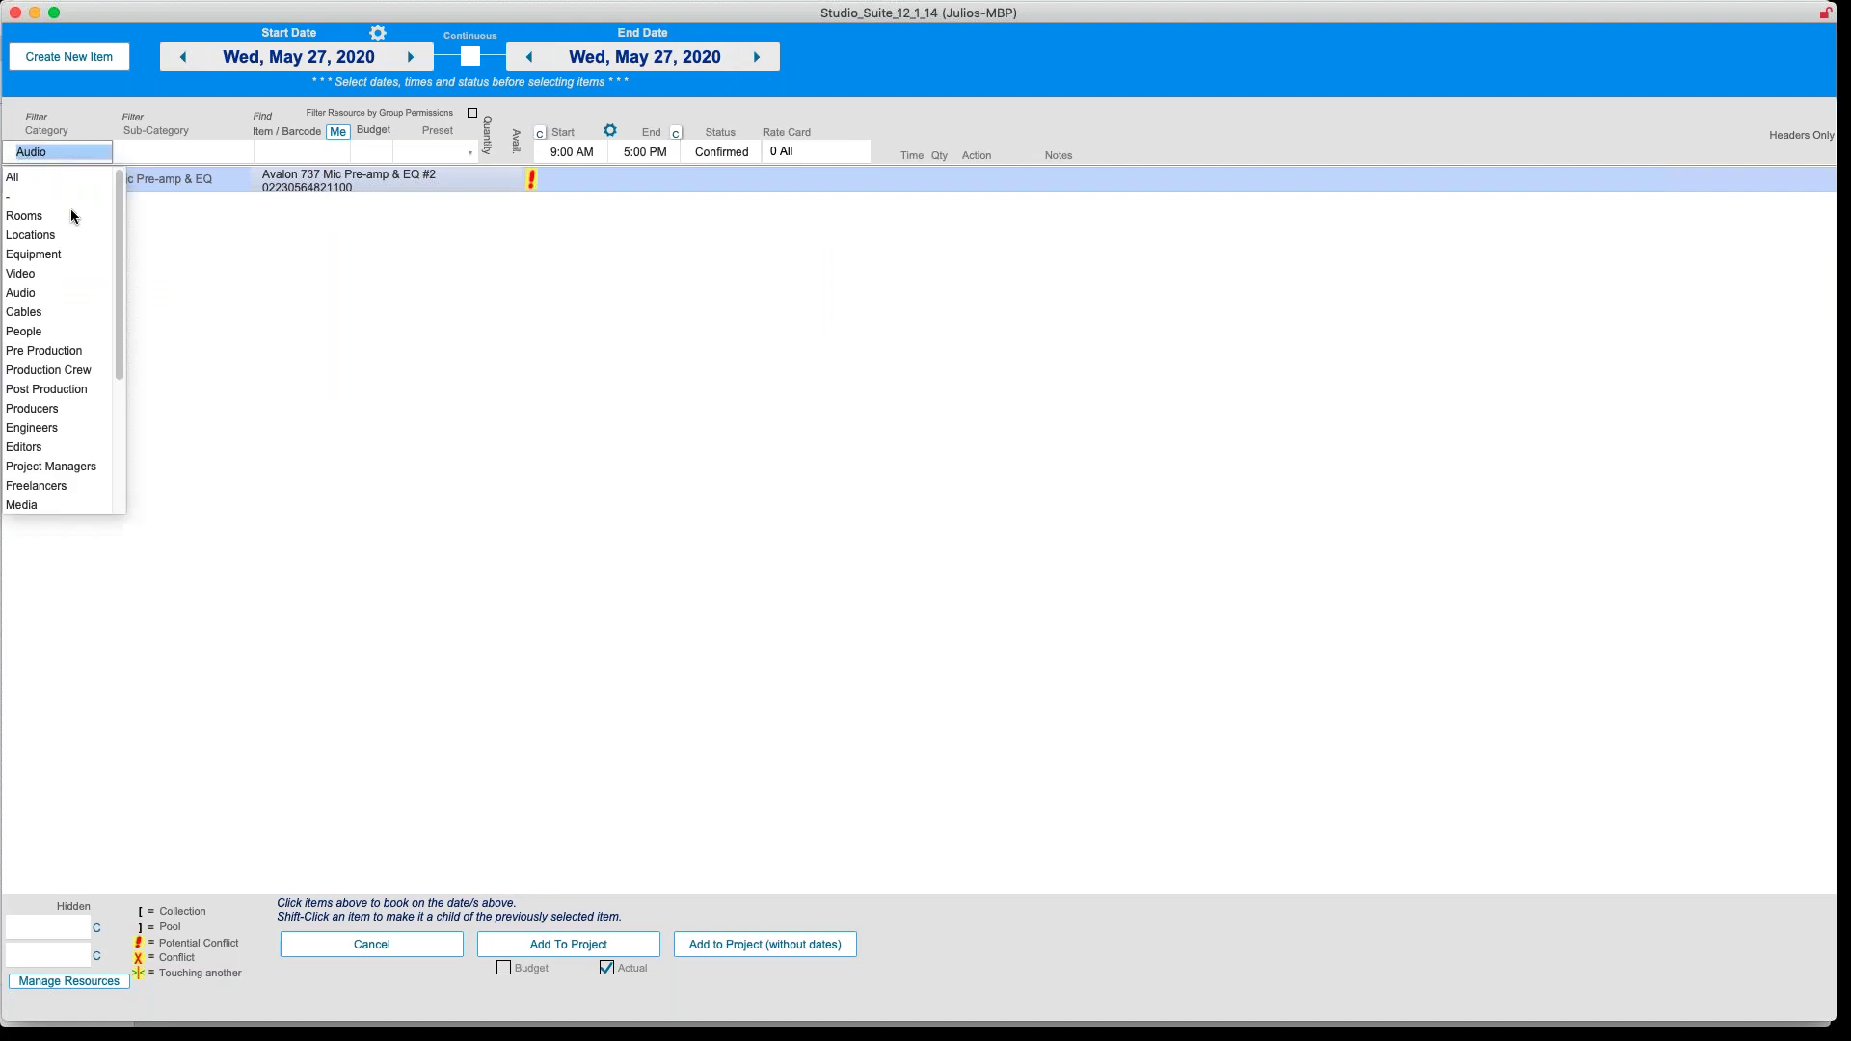
{"action": "left_click", "coordinate": [37, 331]}
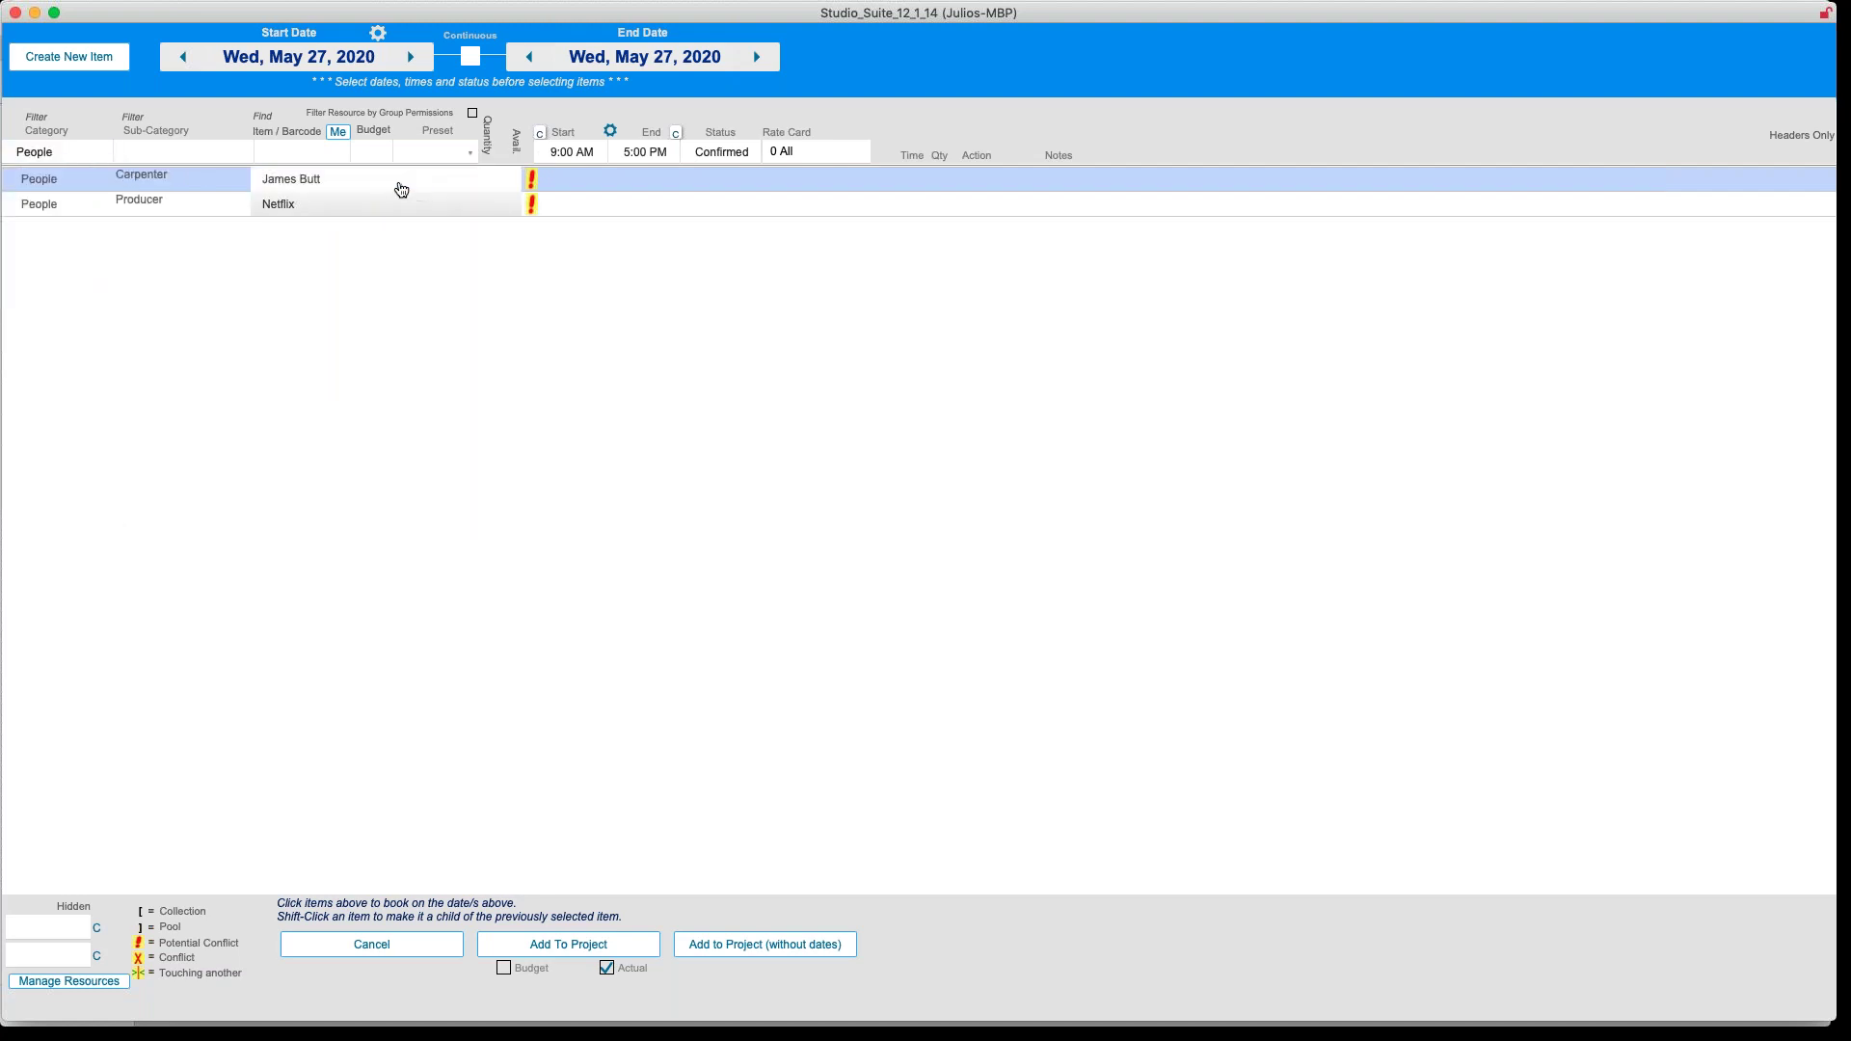
{"action": "left_click", "coordinate": [189, 151]}
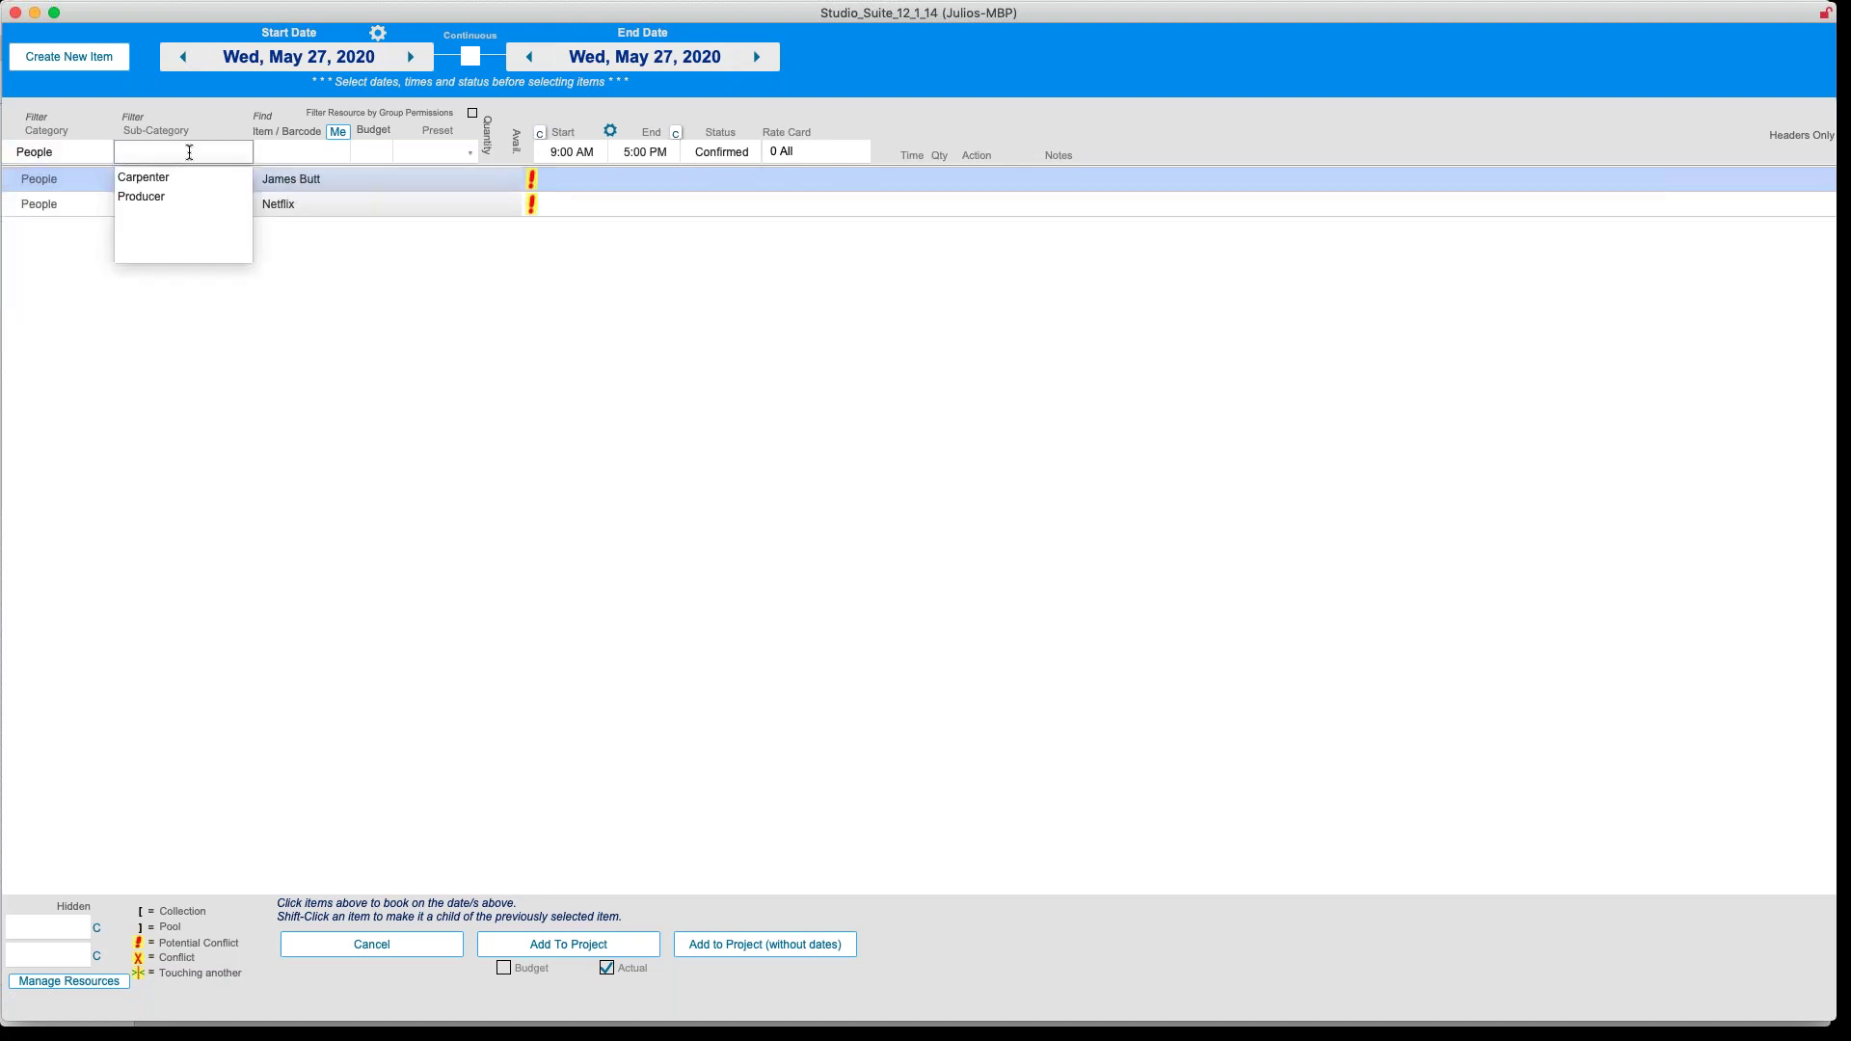
{"action": "left_click", "coordinate": [154, 194]}
{"action": "left_click", "coordinate": [355, 185]}
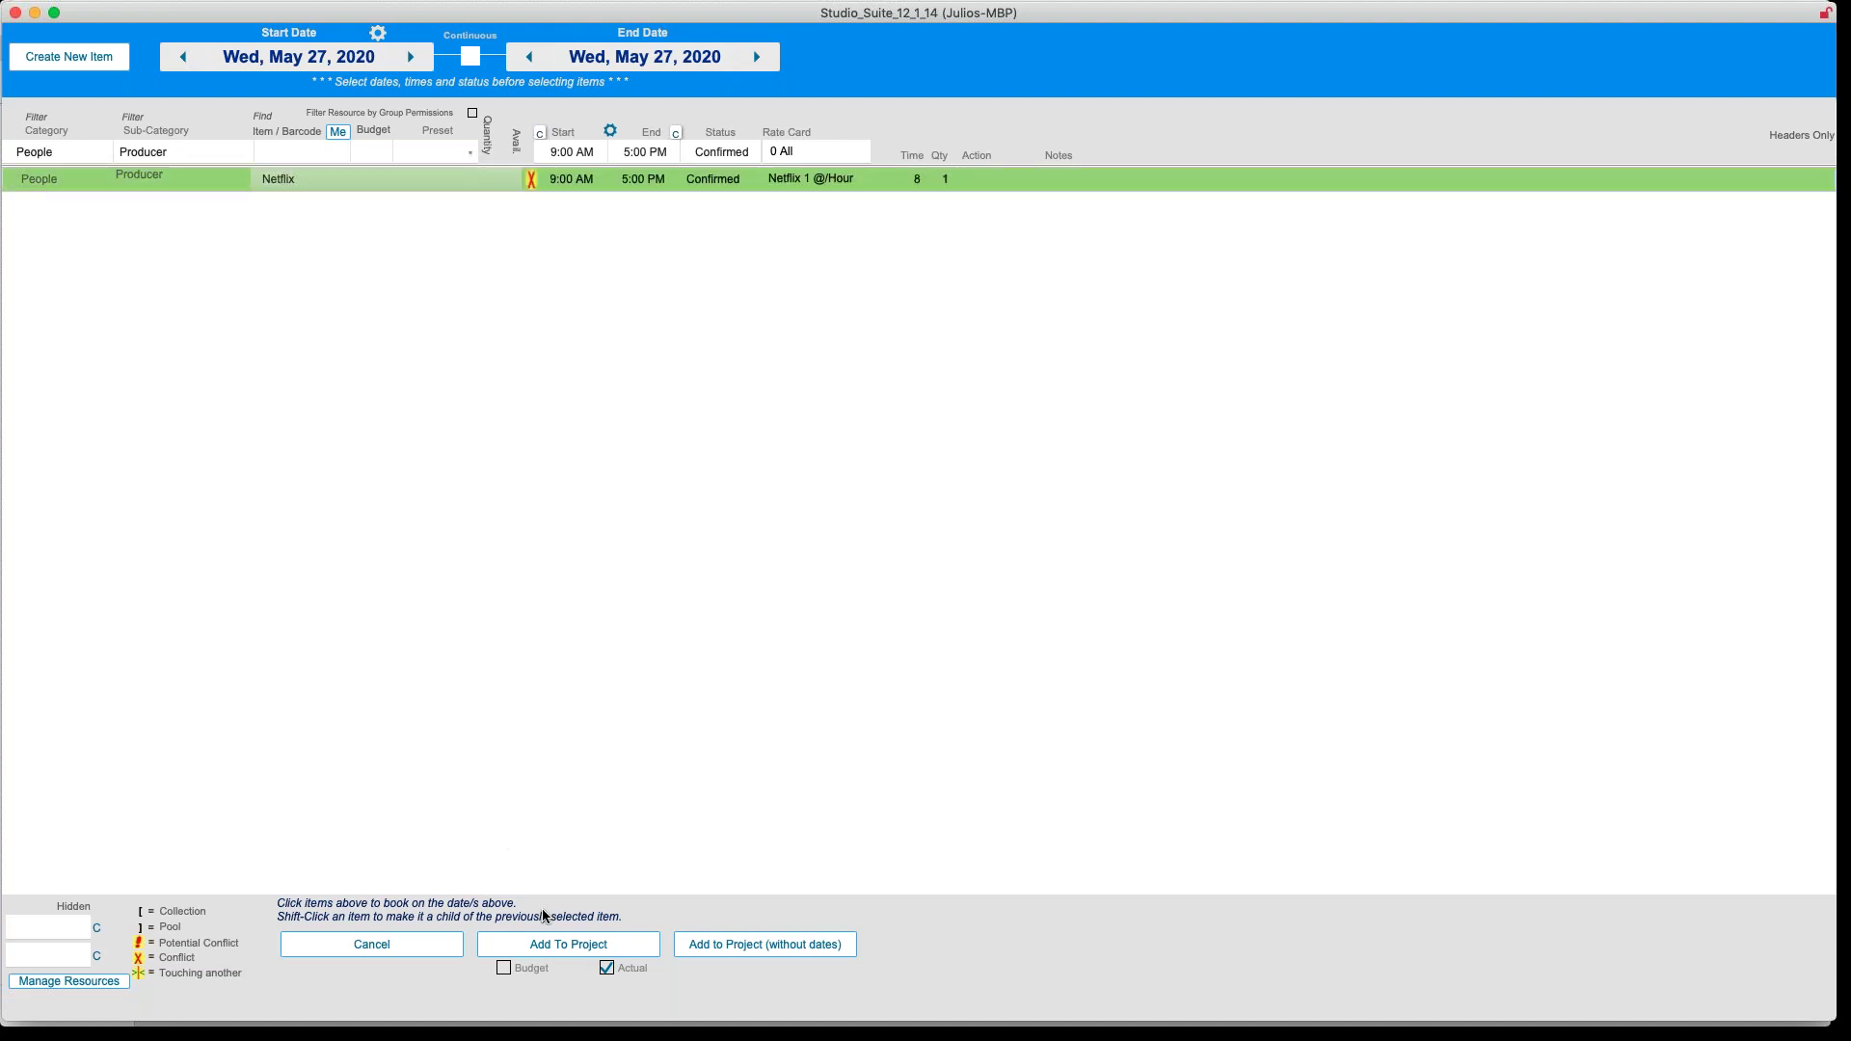
{"action": "left_click", "coordinate": [546, 943]}
{"action": "key", "text": "Return"}
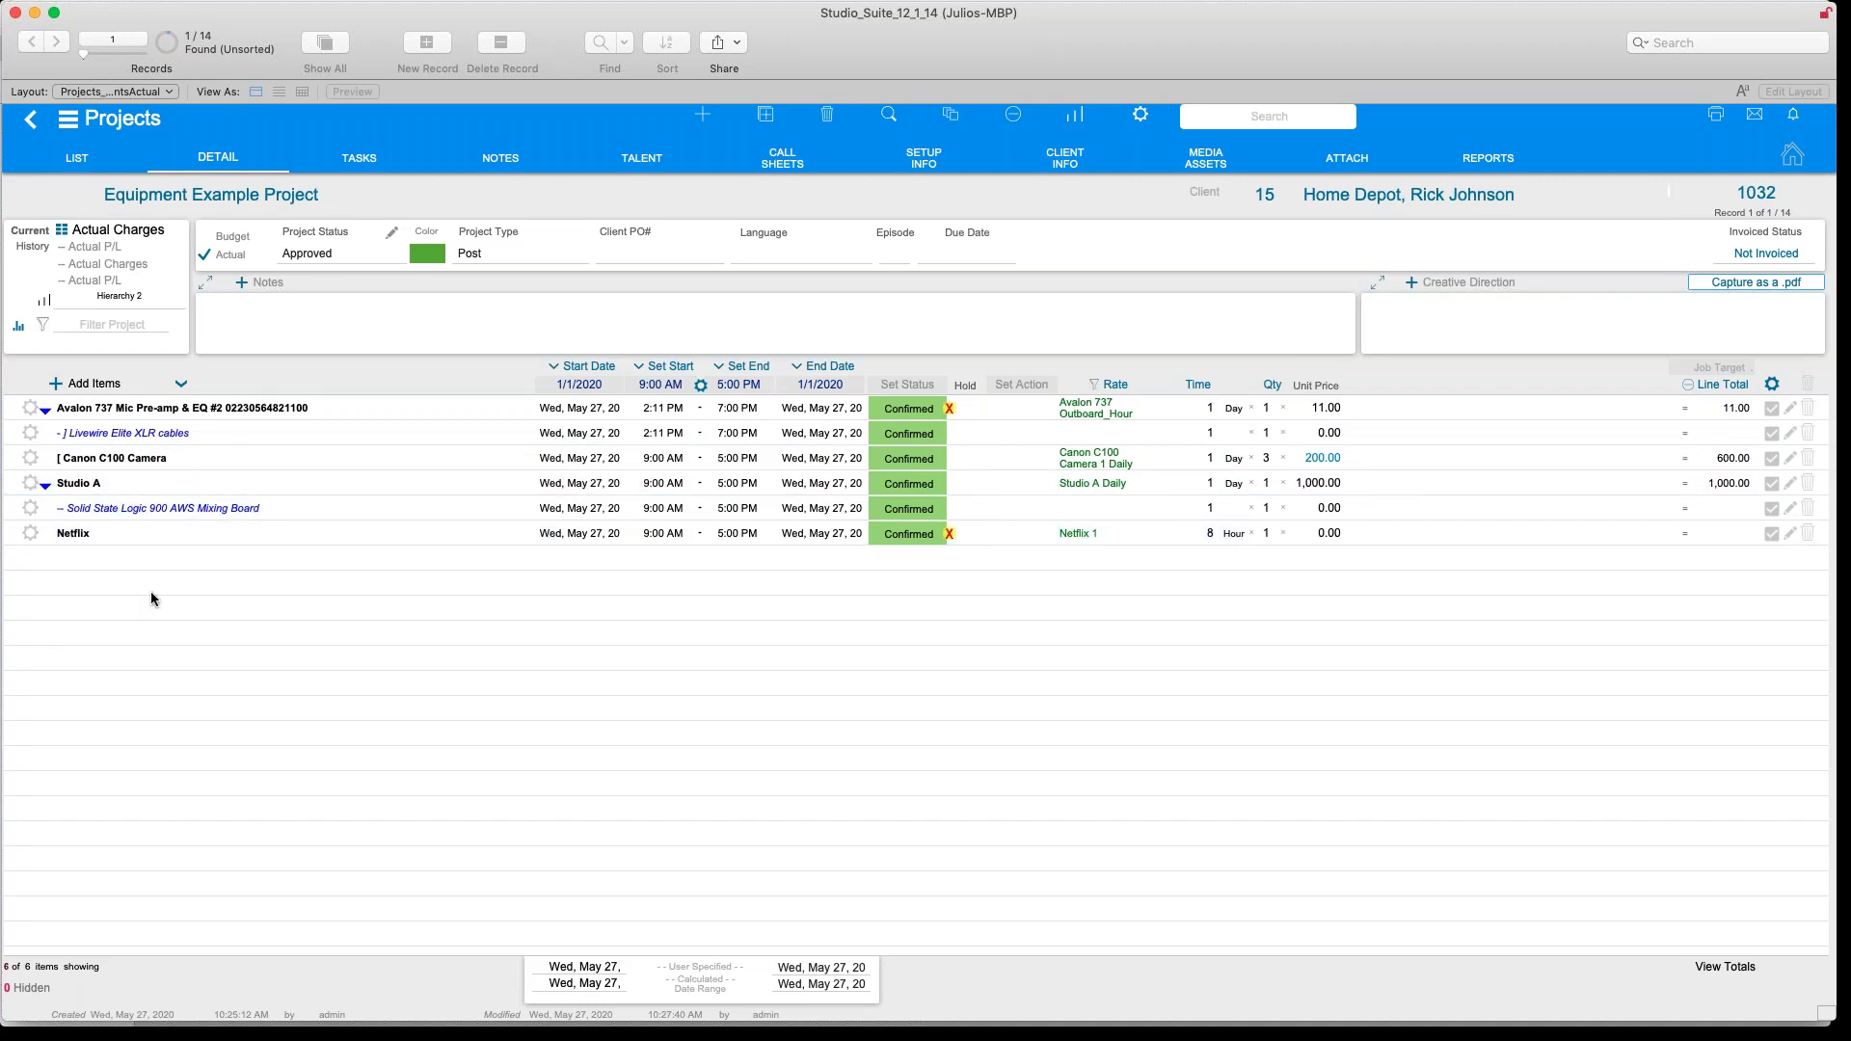
Add the Equipment items sony X1000 camera #2, Canon C100 Camera #7 and #3, and LaCie 4 Terabyte USB 3 Hard Drive #3 to the project
{"action": "left_click", "coordinate": [71, 385]}
{"action": "left_click", "coordinate": [104, 153]}
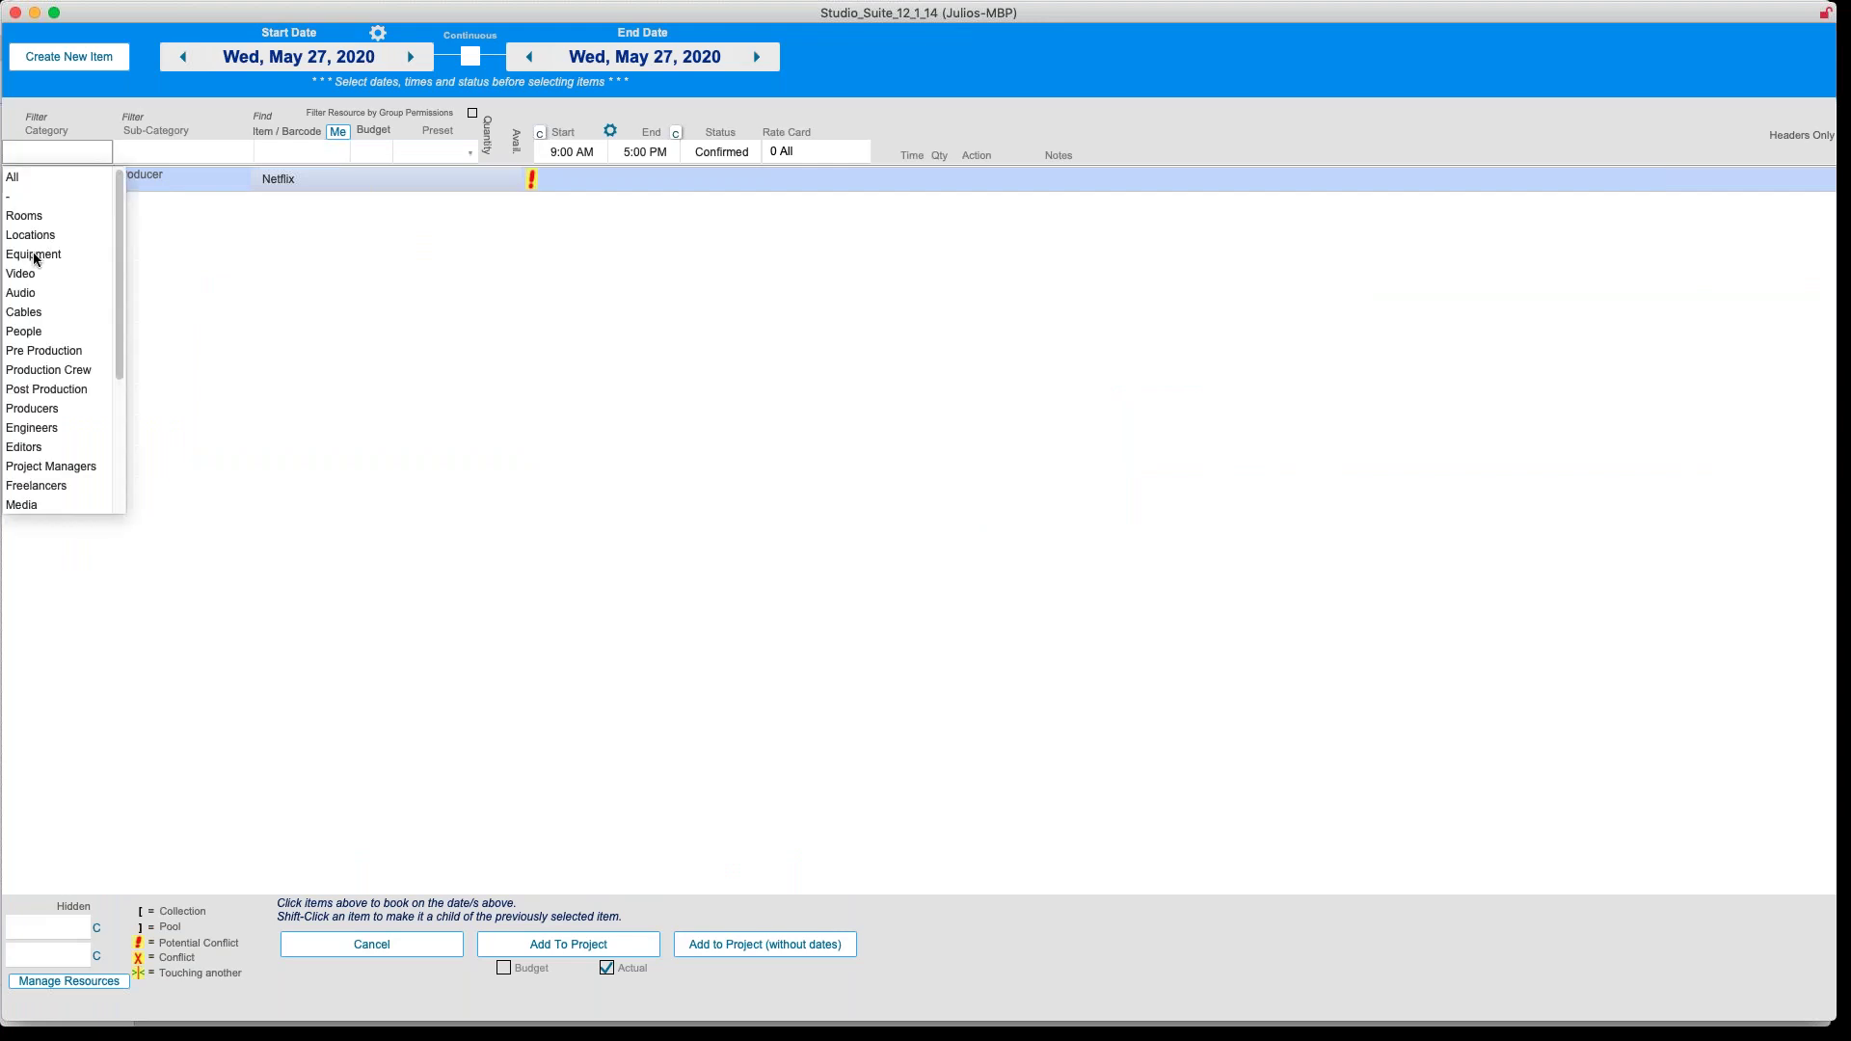
{"action": "key", "text": "Escape"}
{"action": "type", "text": "Equipment"}
{"action": "key", "text": "Return"}
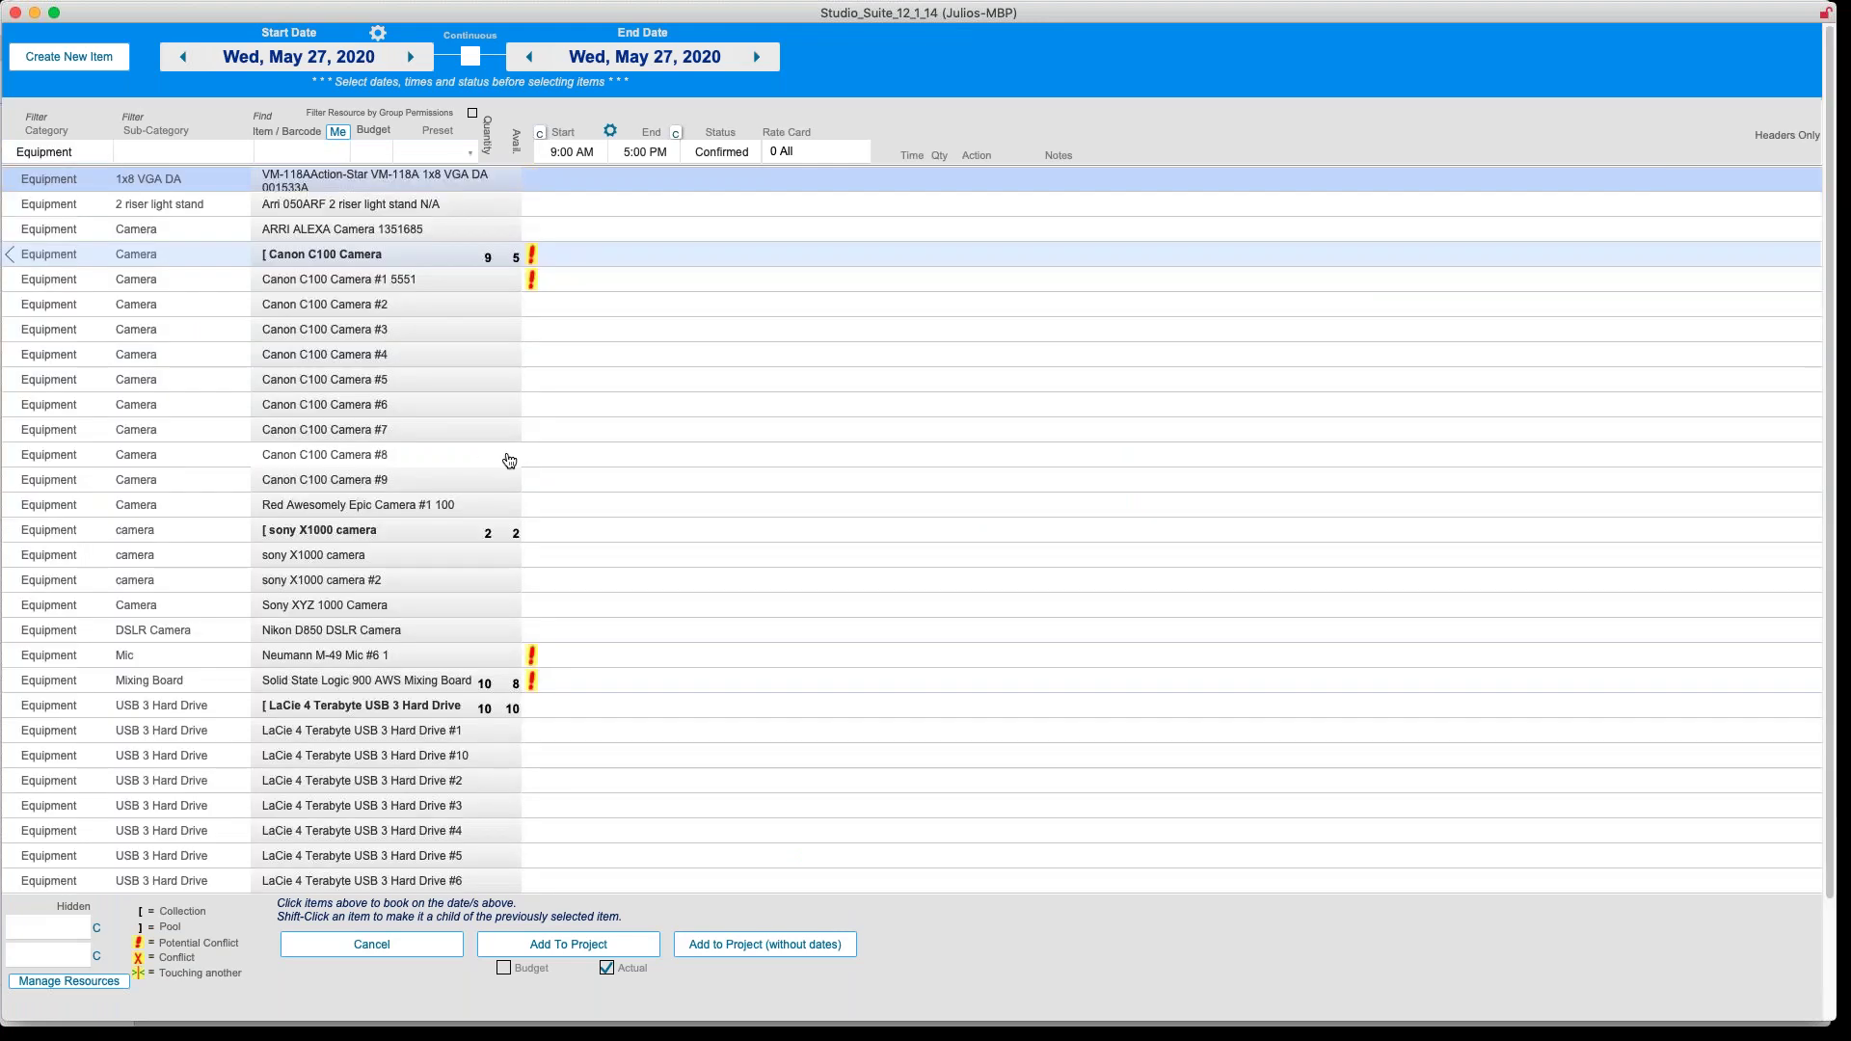
{"action": "left_click", "coordinate": [363, 580]}
{"action": "left_click", "coordinate": [403, 429]}
{"action": "left_click", "coordinate": [399, 333]}
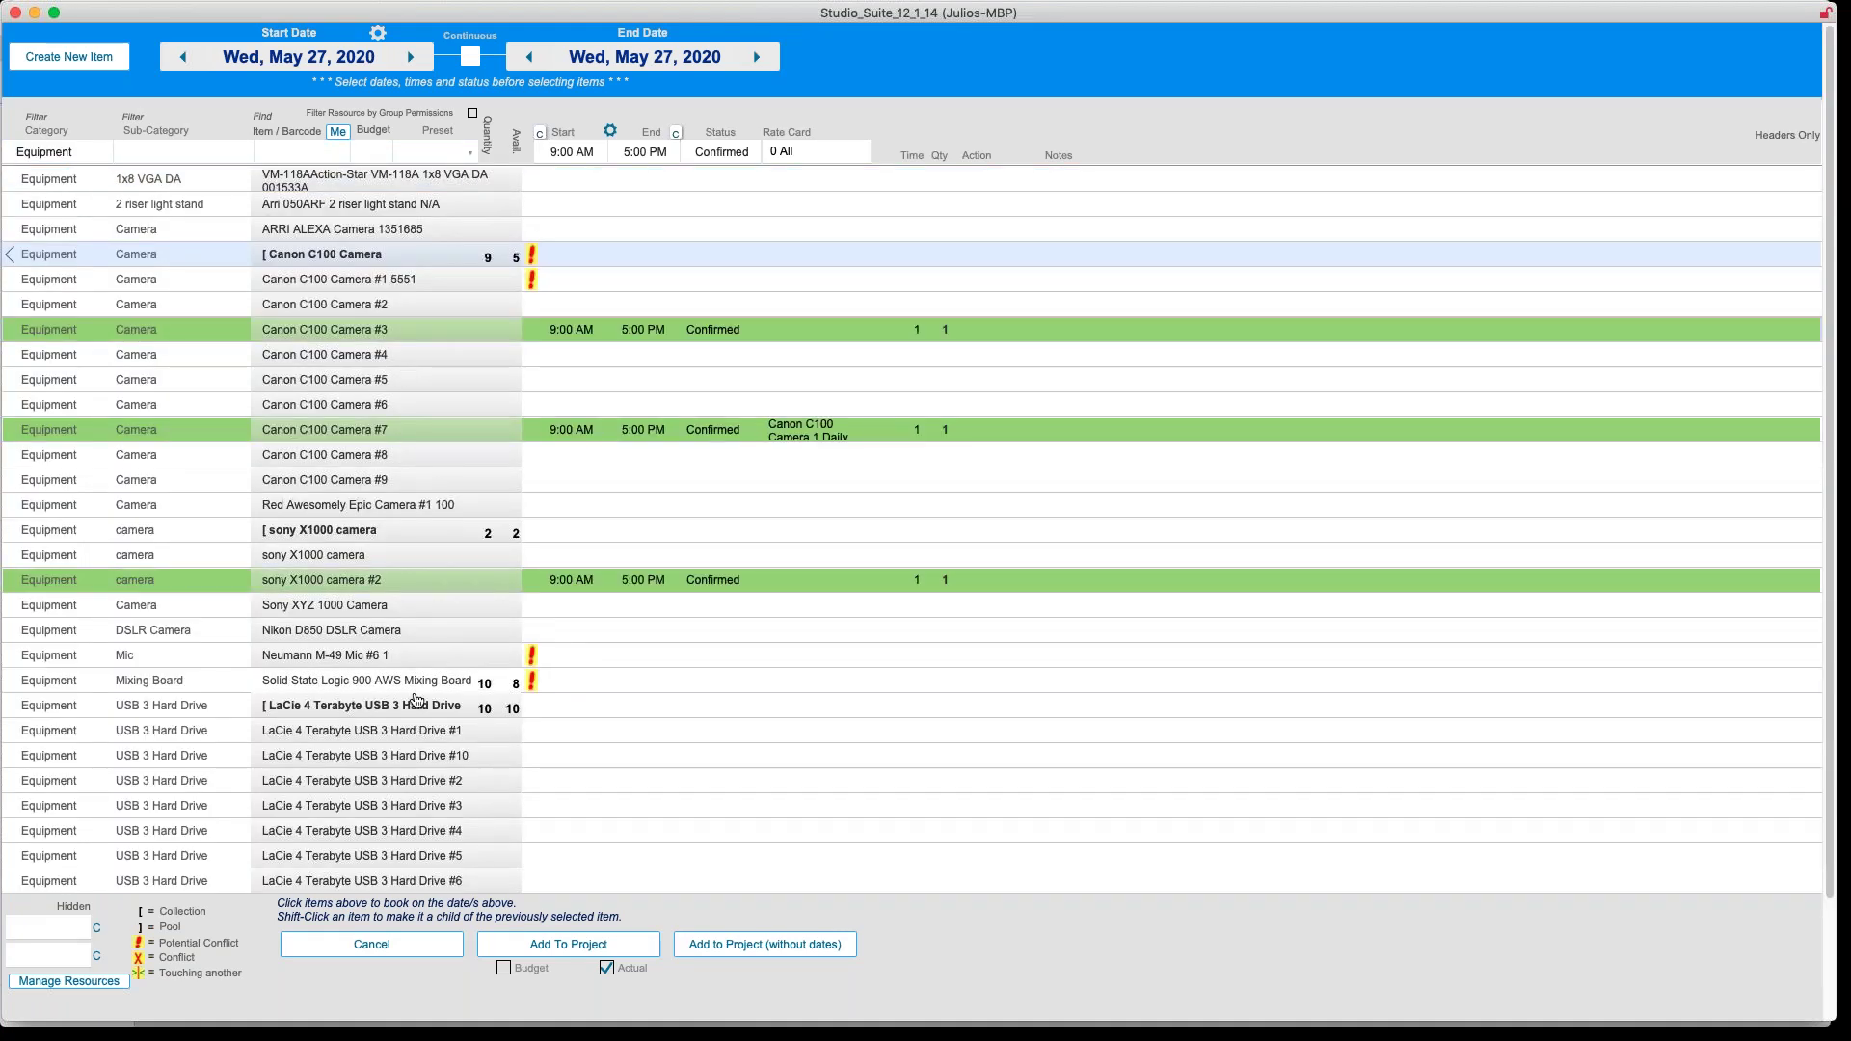
{"action": "left_click", "coordinate": [385, 806]}
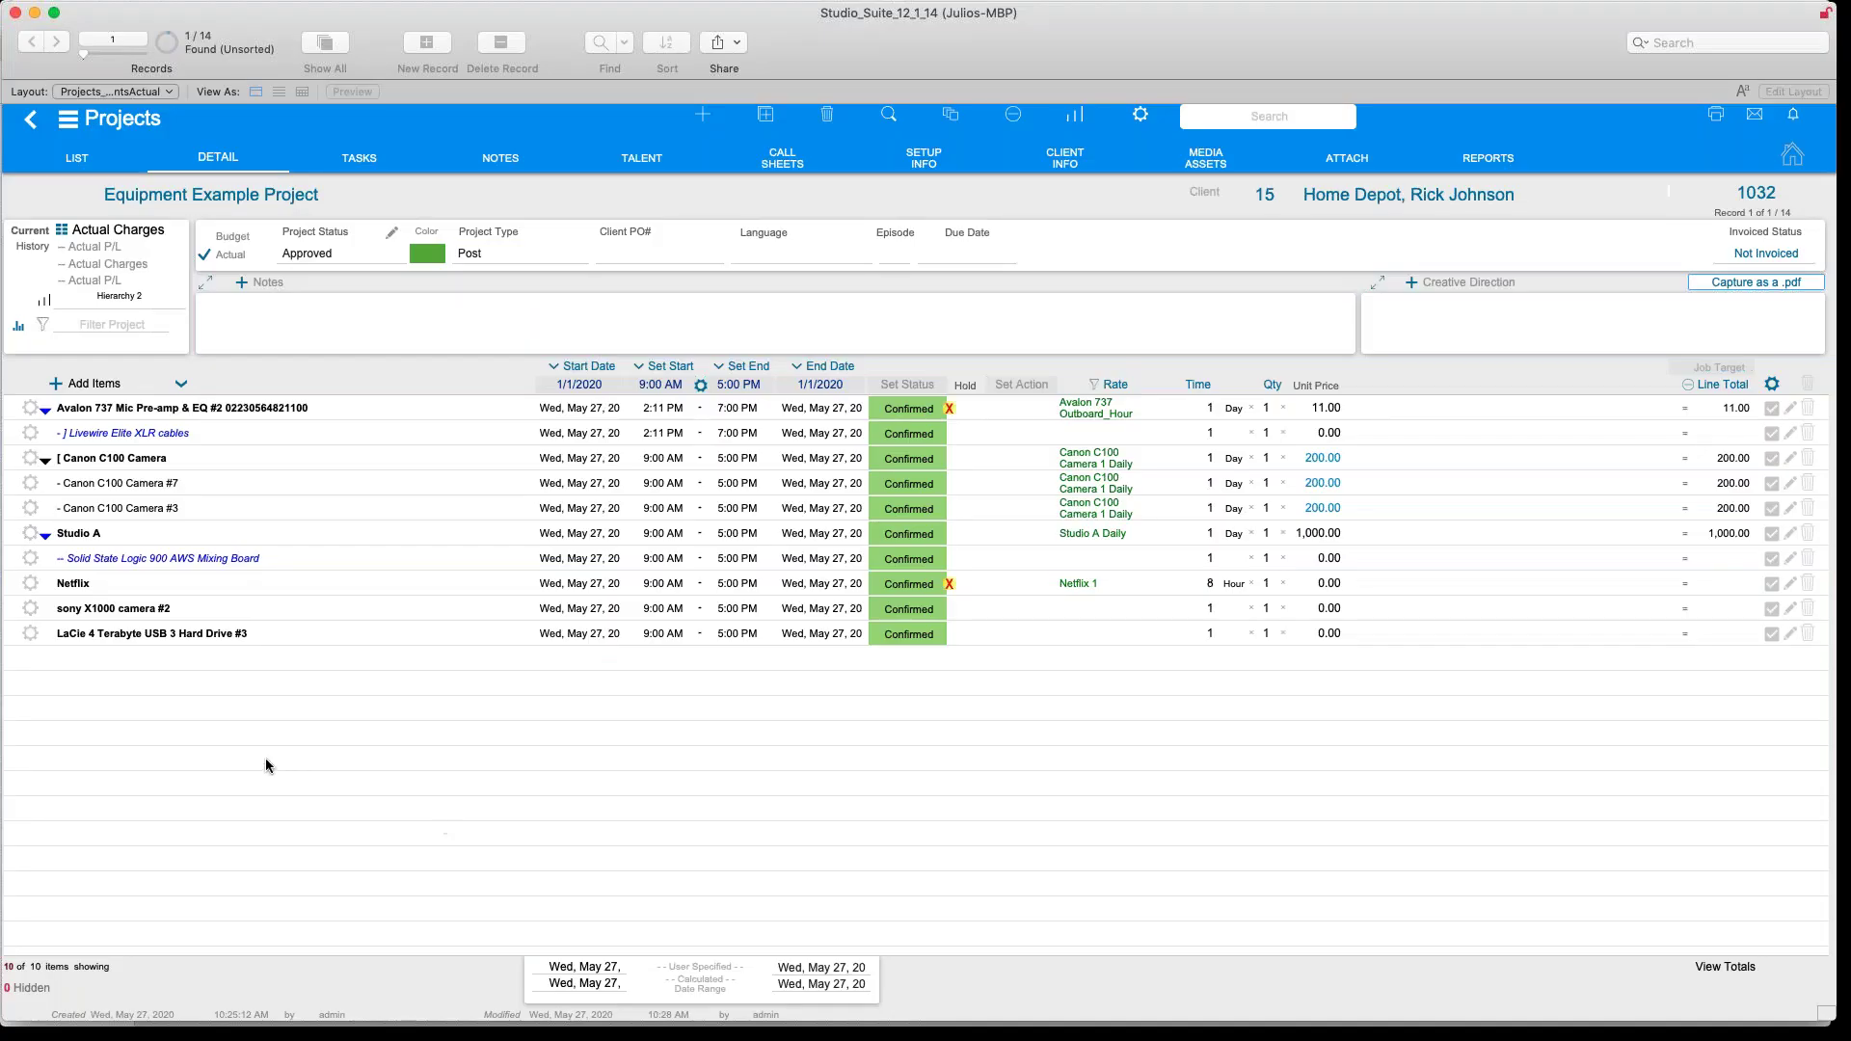
Switch the Equipment Example Project's item list to the Actual Barcode view to check the barcode columns
{"action": "left_click", "coordinate": [77, 234]}
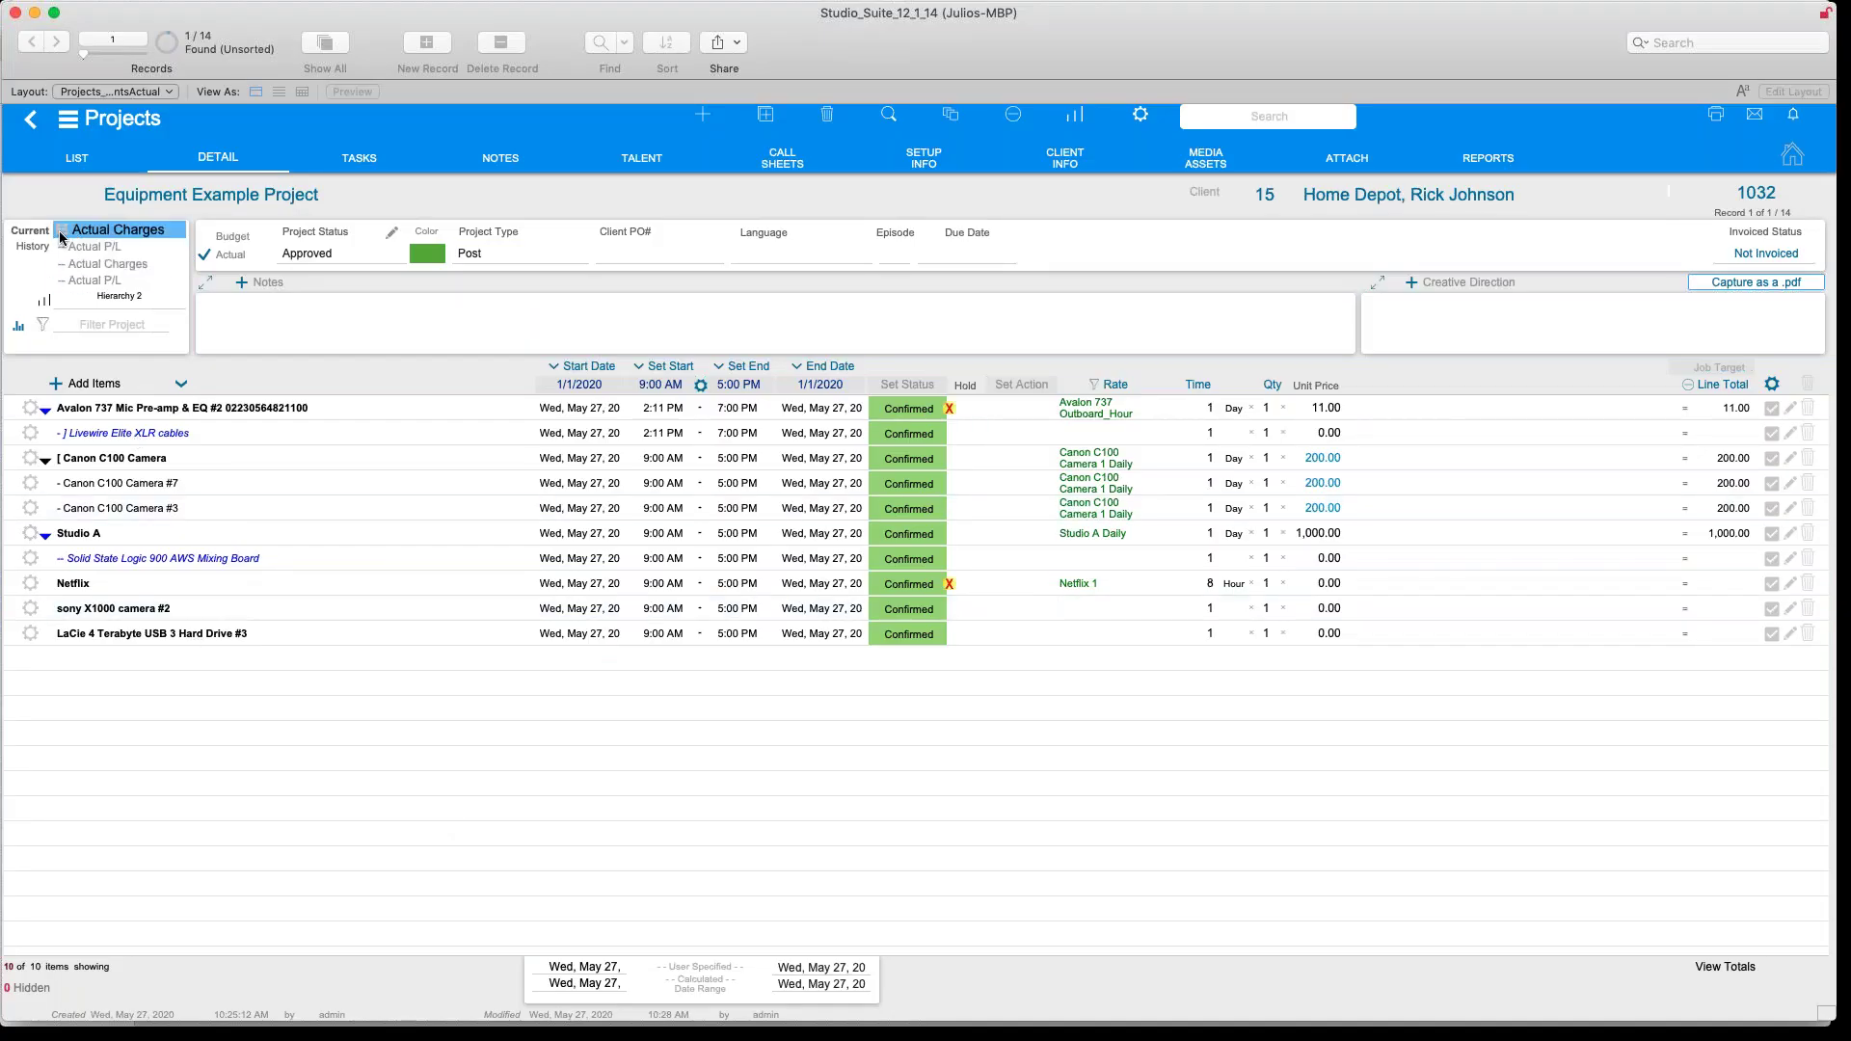
{"action": "left_click", "coordinate": [61, 234]}
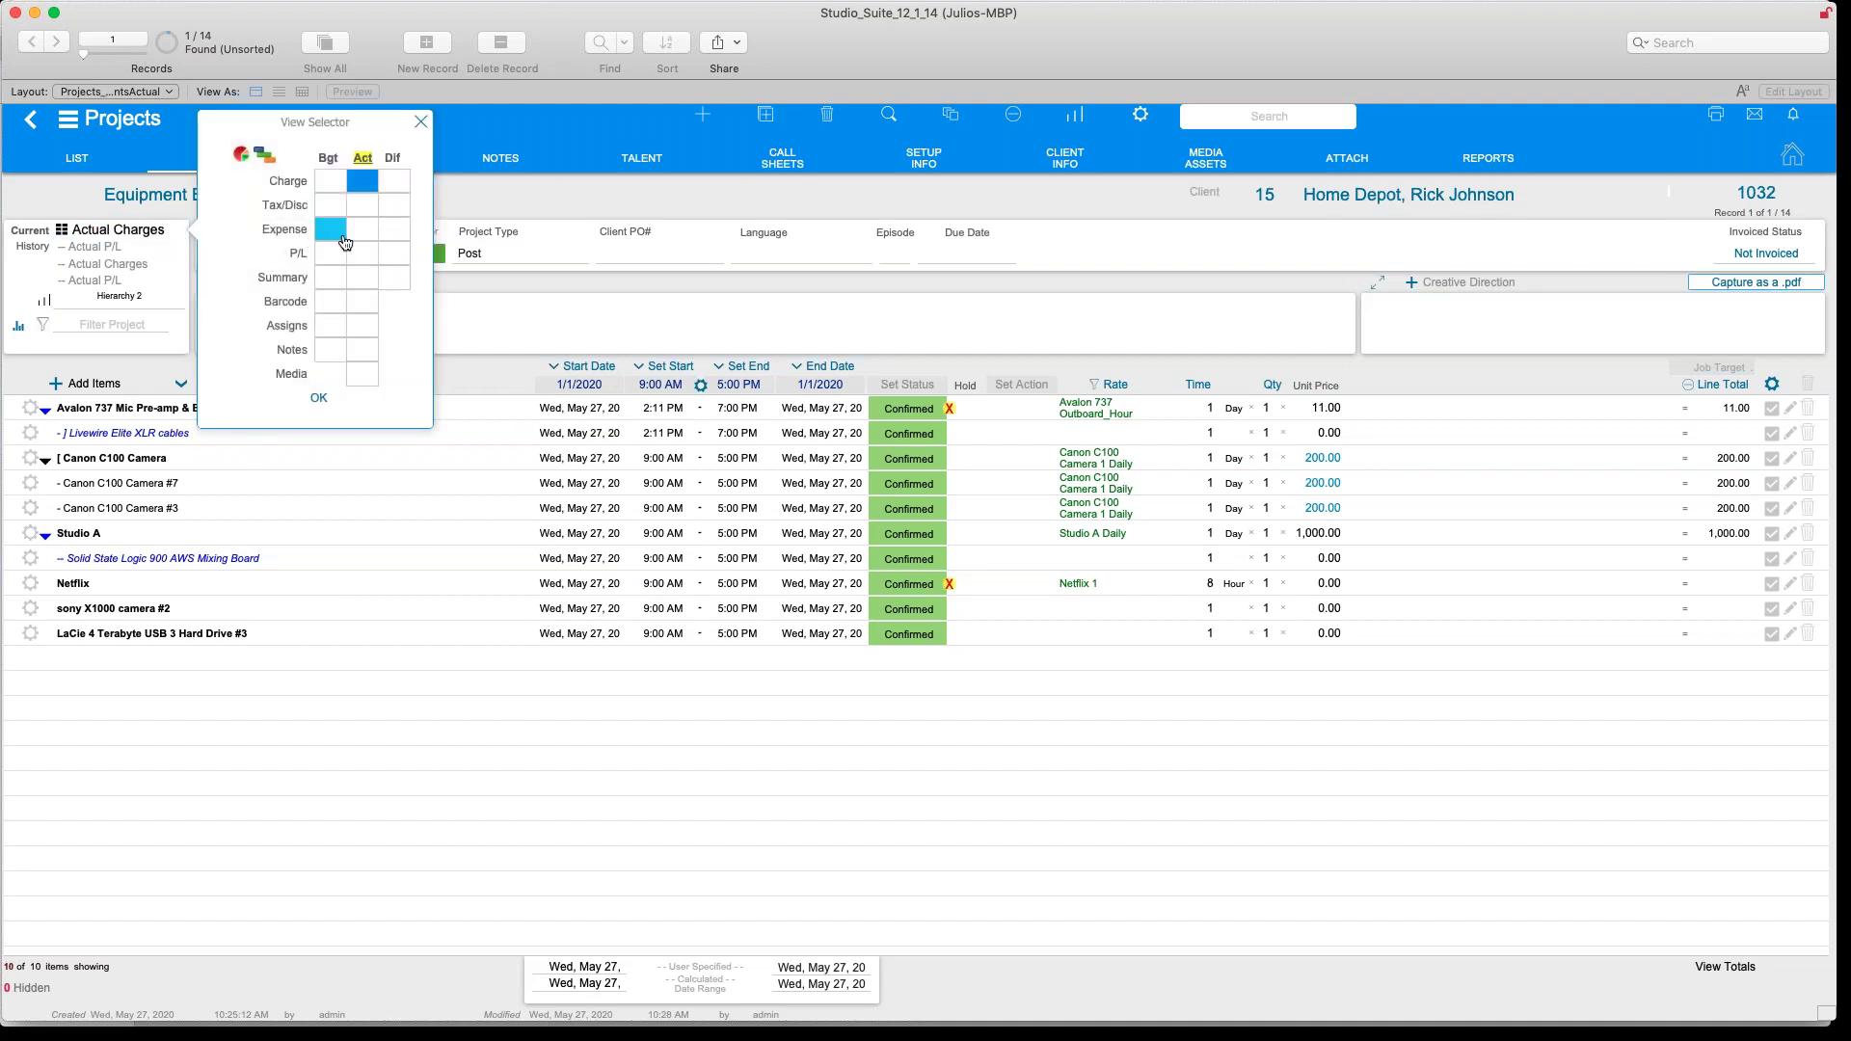
{"action": "left_click", "coordinate": [361, 309]}
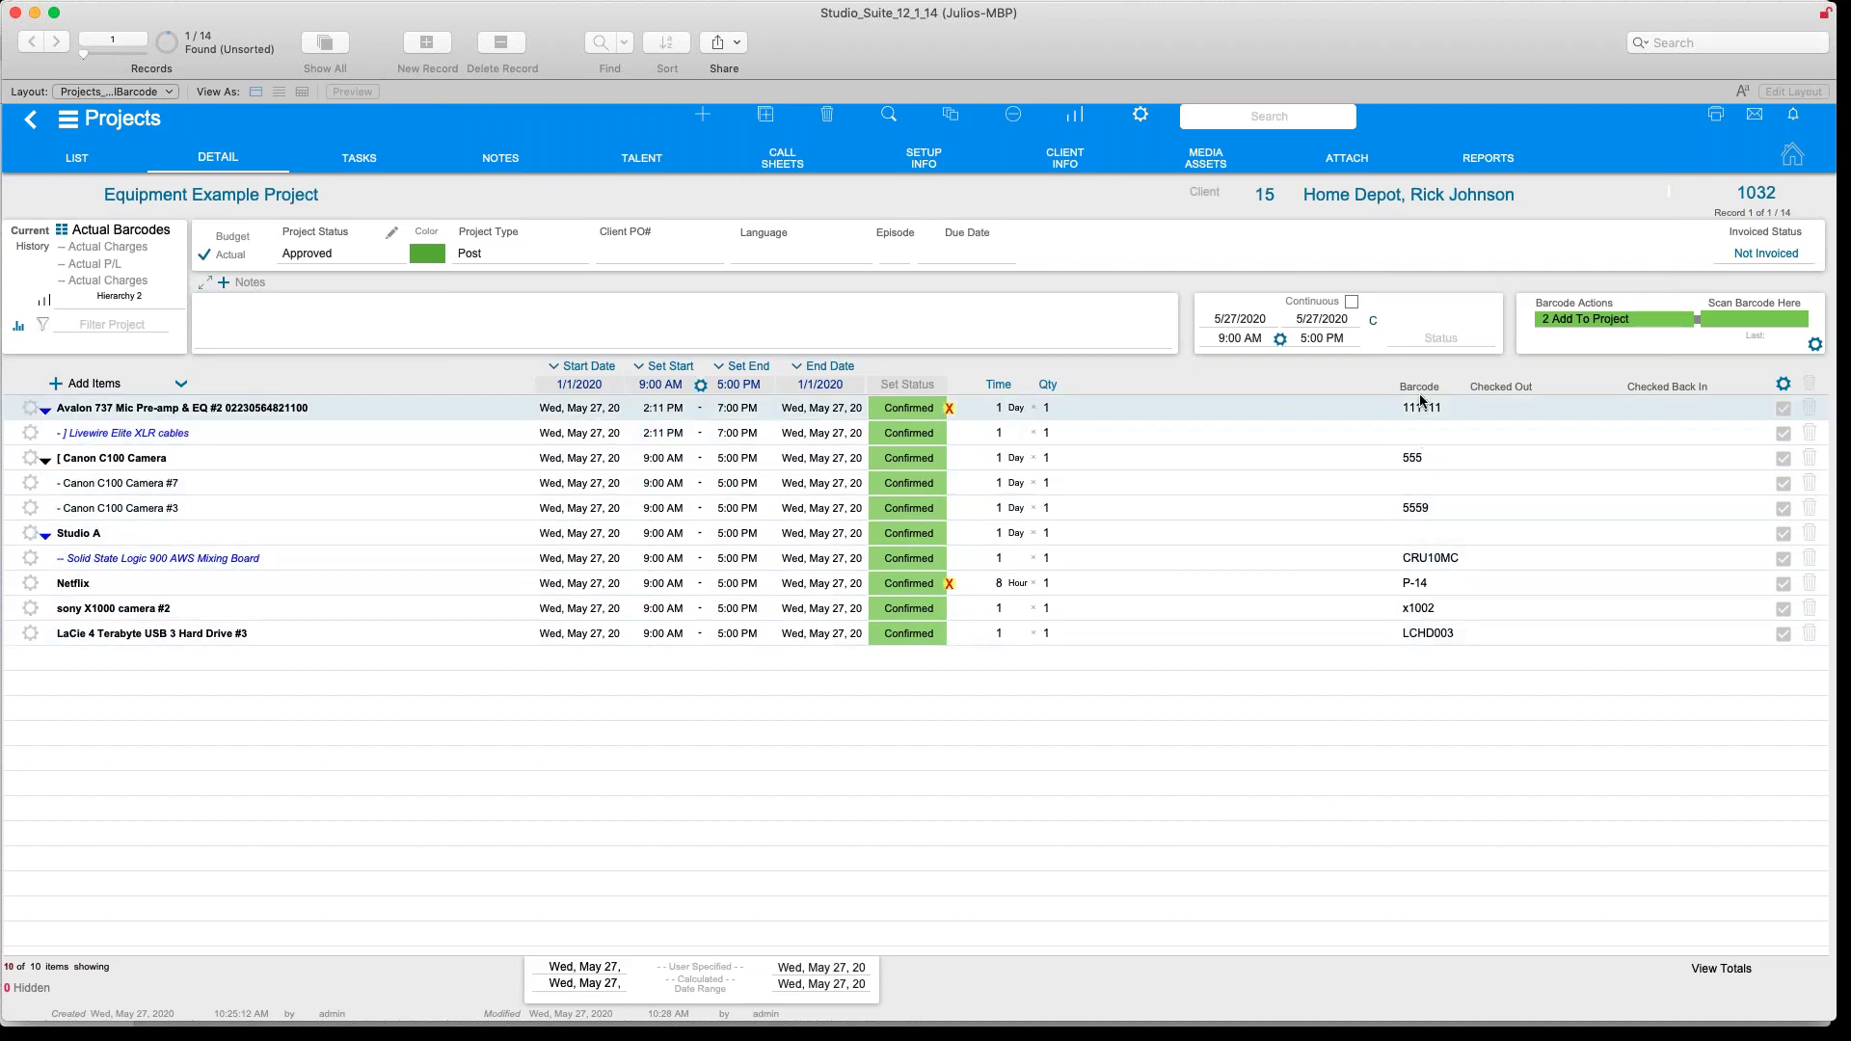
{"action": "left_click", "coordinate": [1427, 436]}
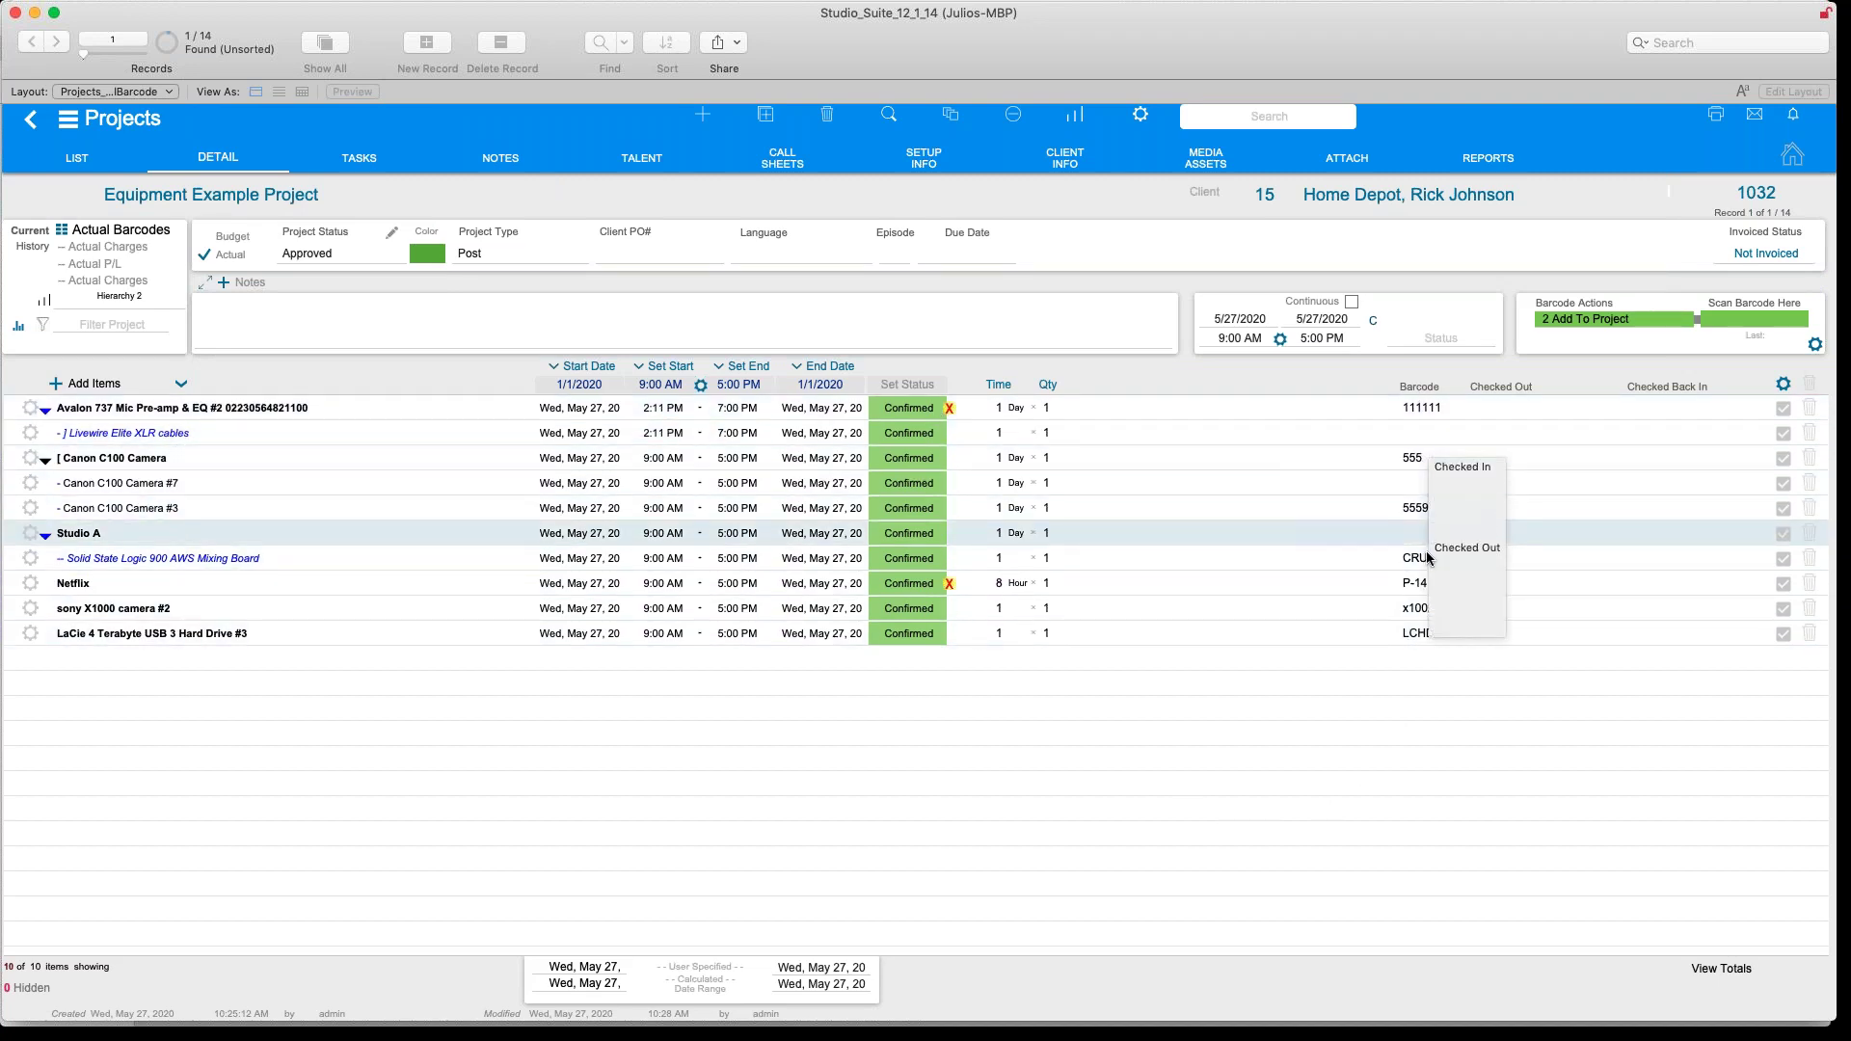
{"action": "left_click", "coordinate": [1429, 668]}
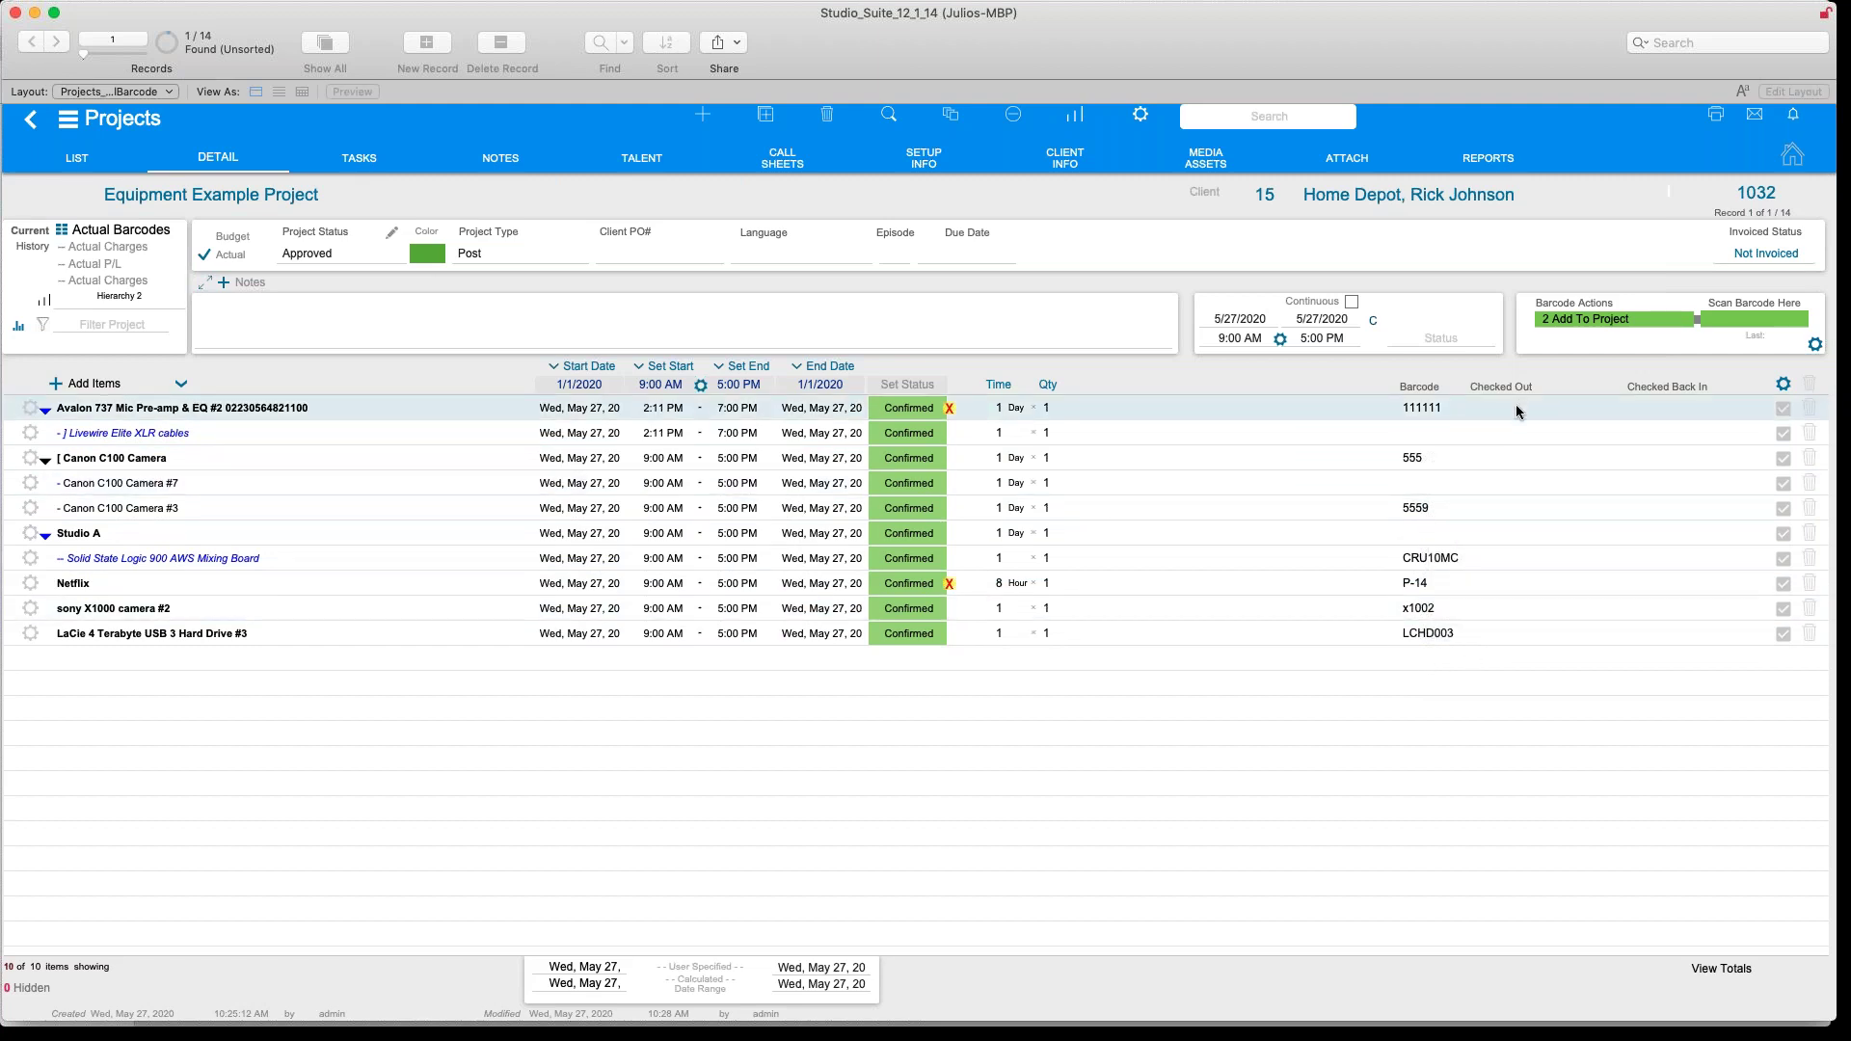
Set the status of all visible project items to Checked Out and acknowledge the conflict alert
{"action": "left_click", "coordinate": [898, 388]}
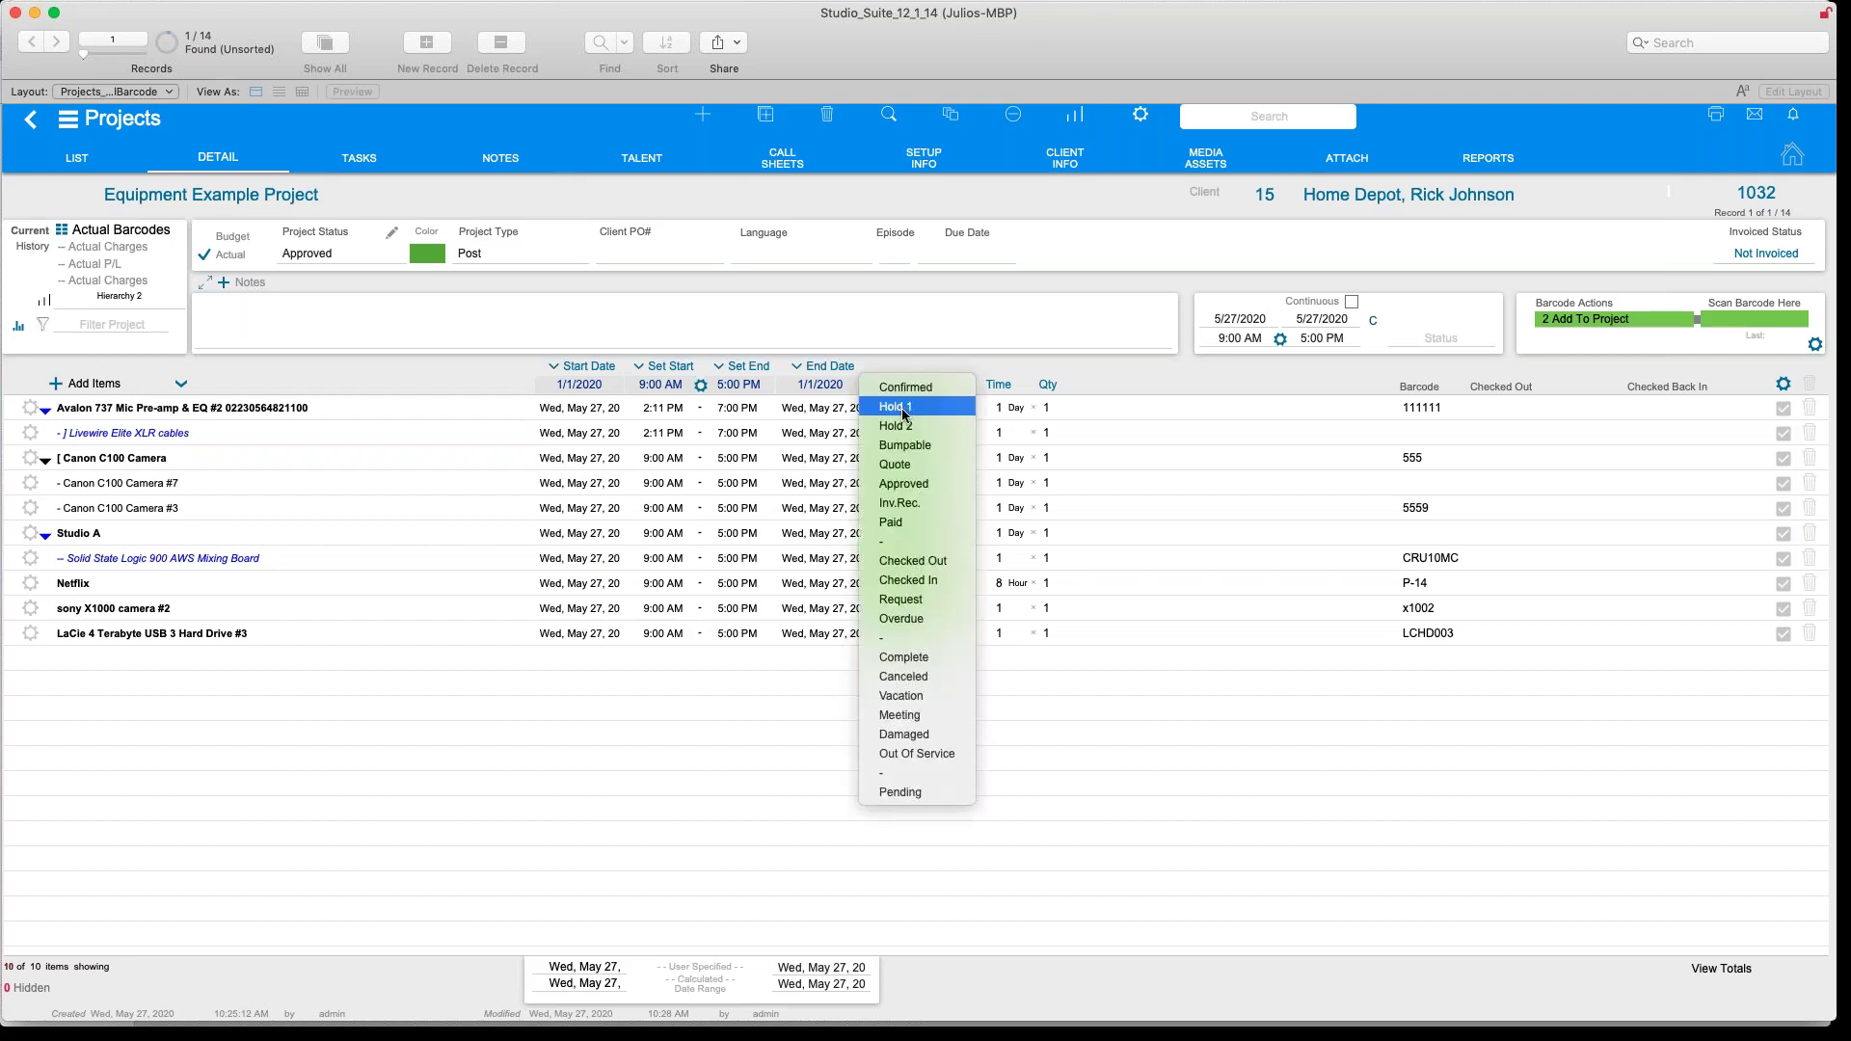
{"action": "left_click", "coordinate": [913, 560]}
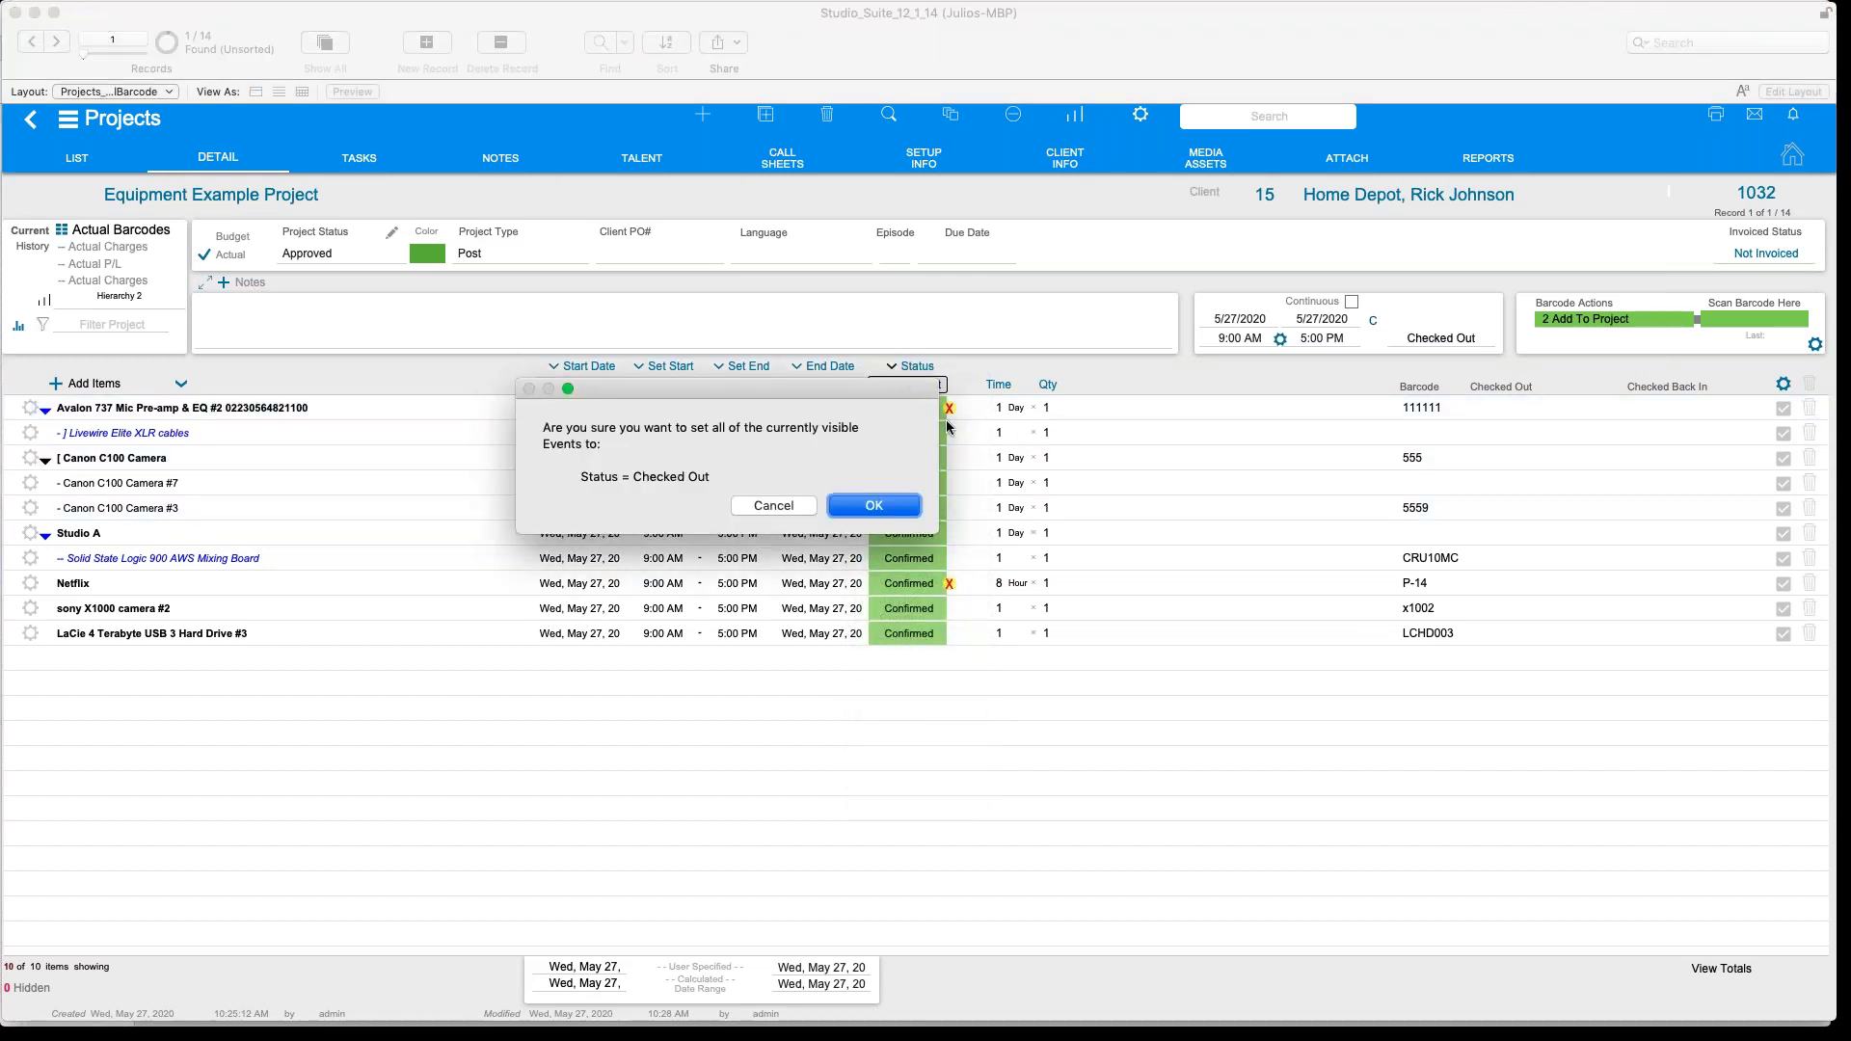
{"action": "key", "text": "Return"}
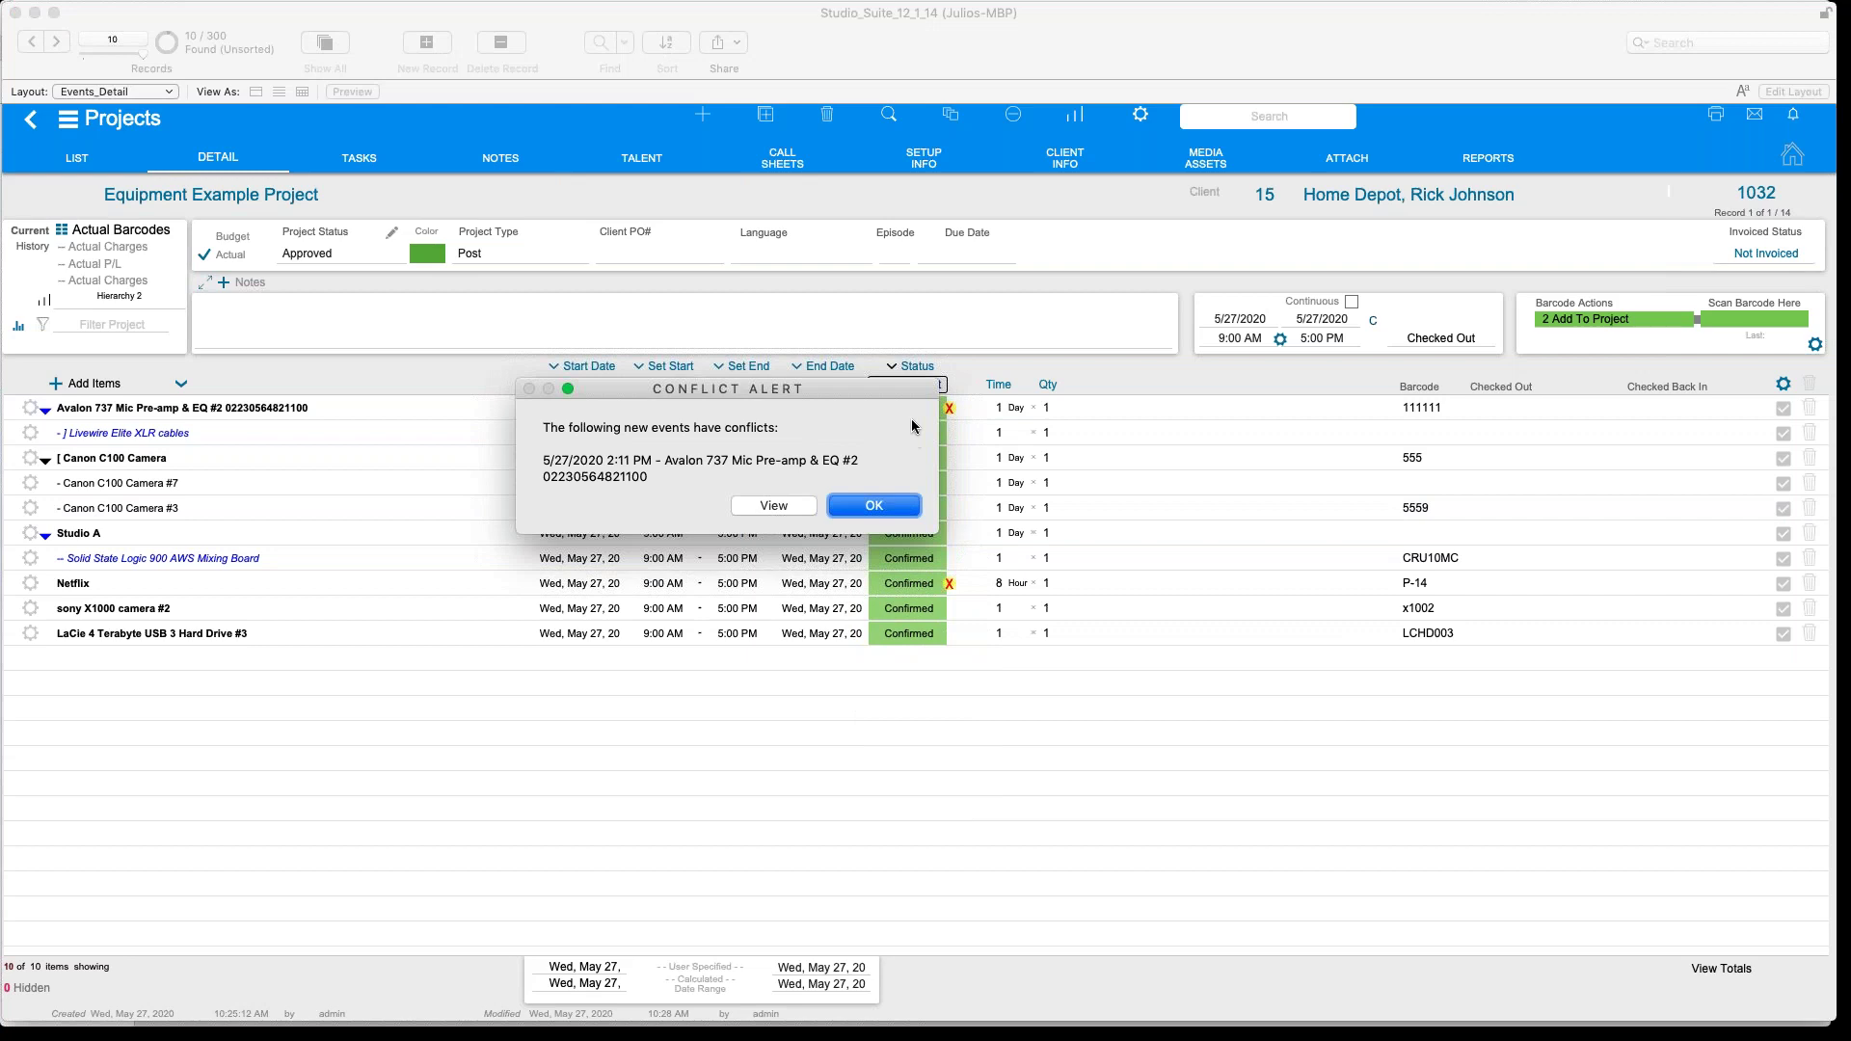
{"action": "left_click", "coordinate": [874, 506]}
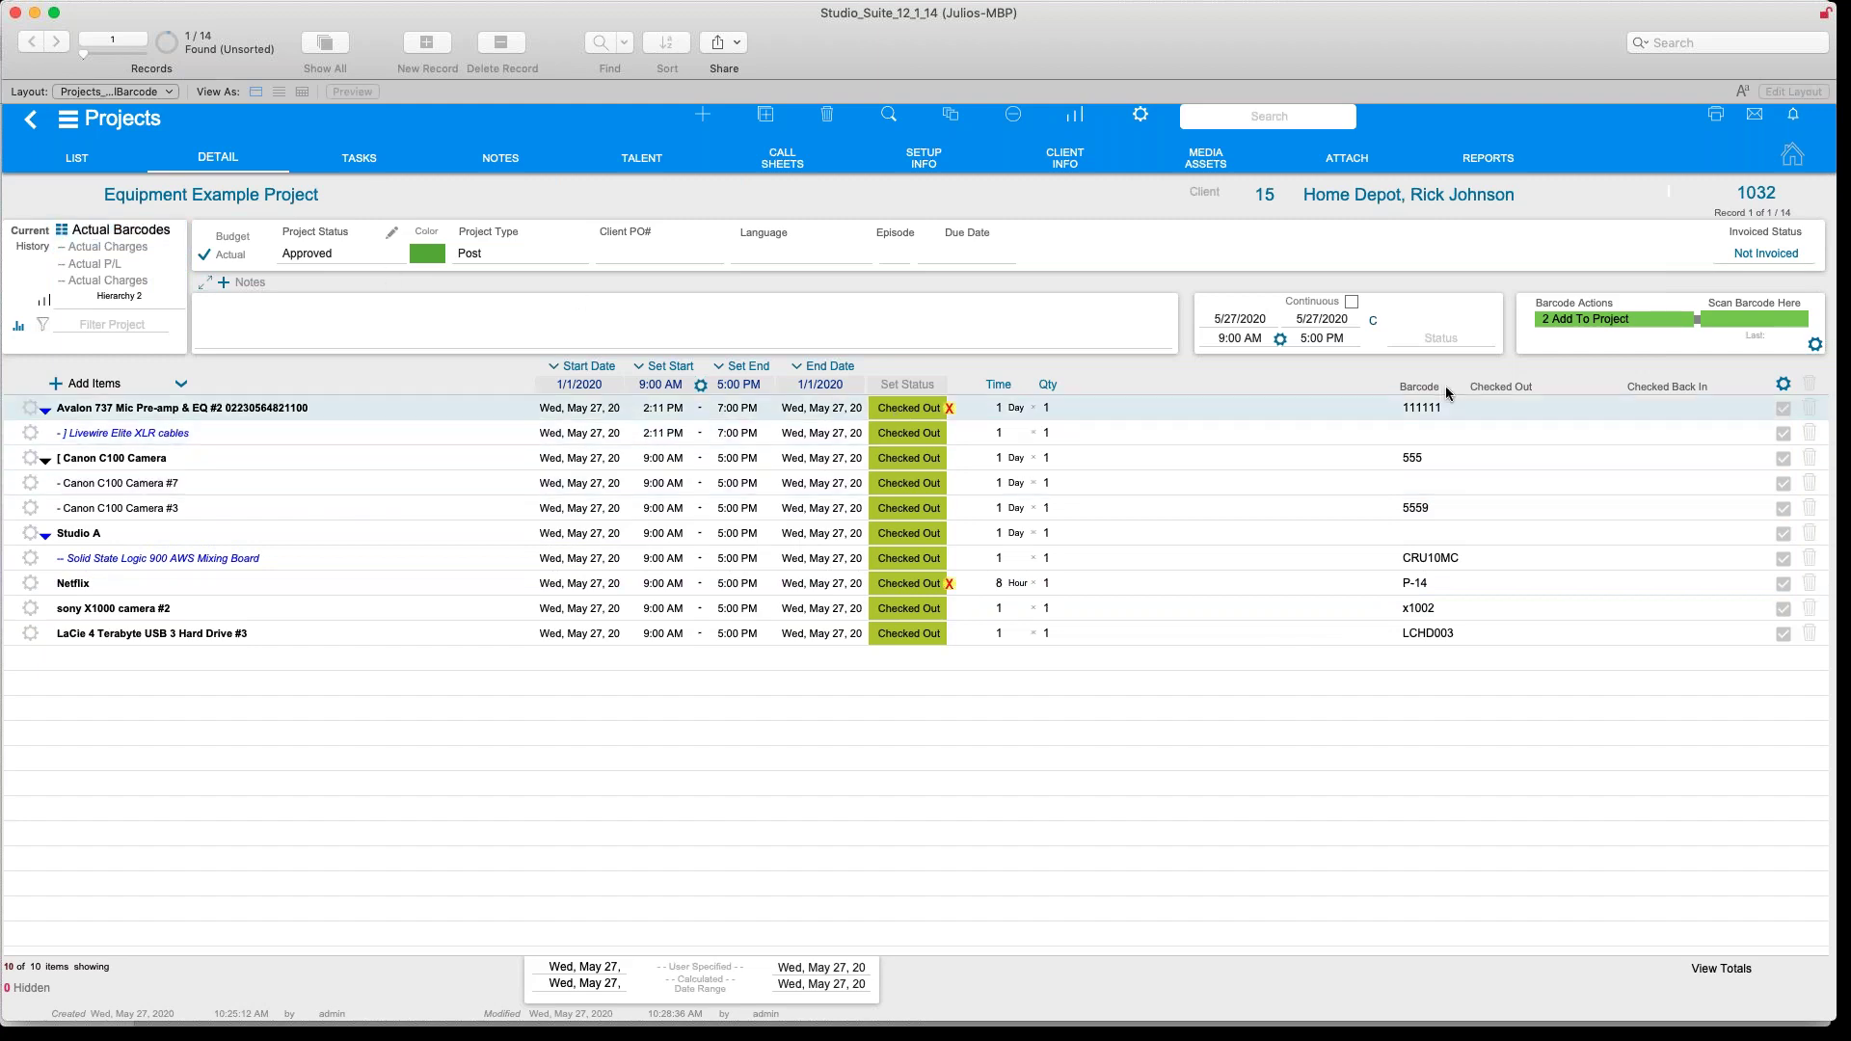
Enter barcode 5559 for scanning with the Add To Project action and accept the conflict
{"action": "left_click", "coordinate": [1750, 317]}
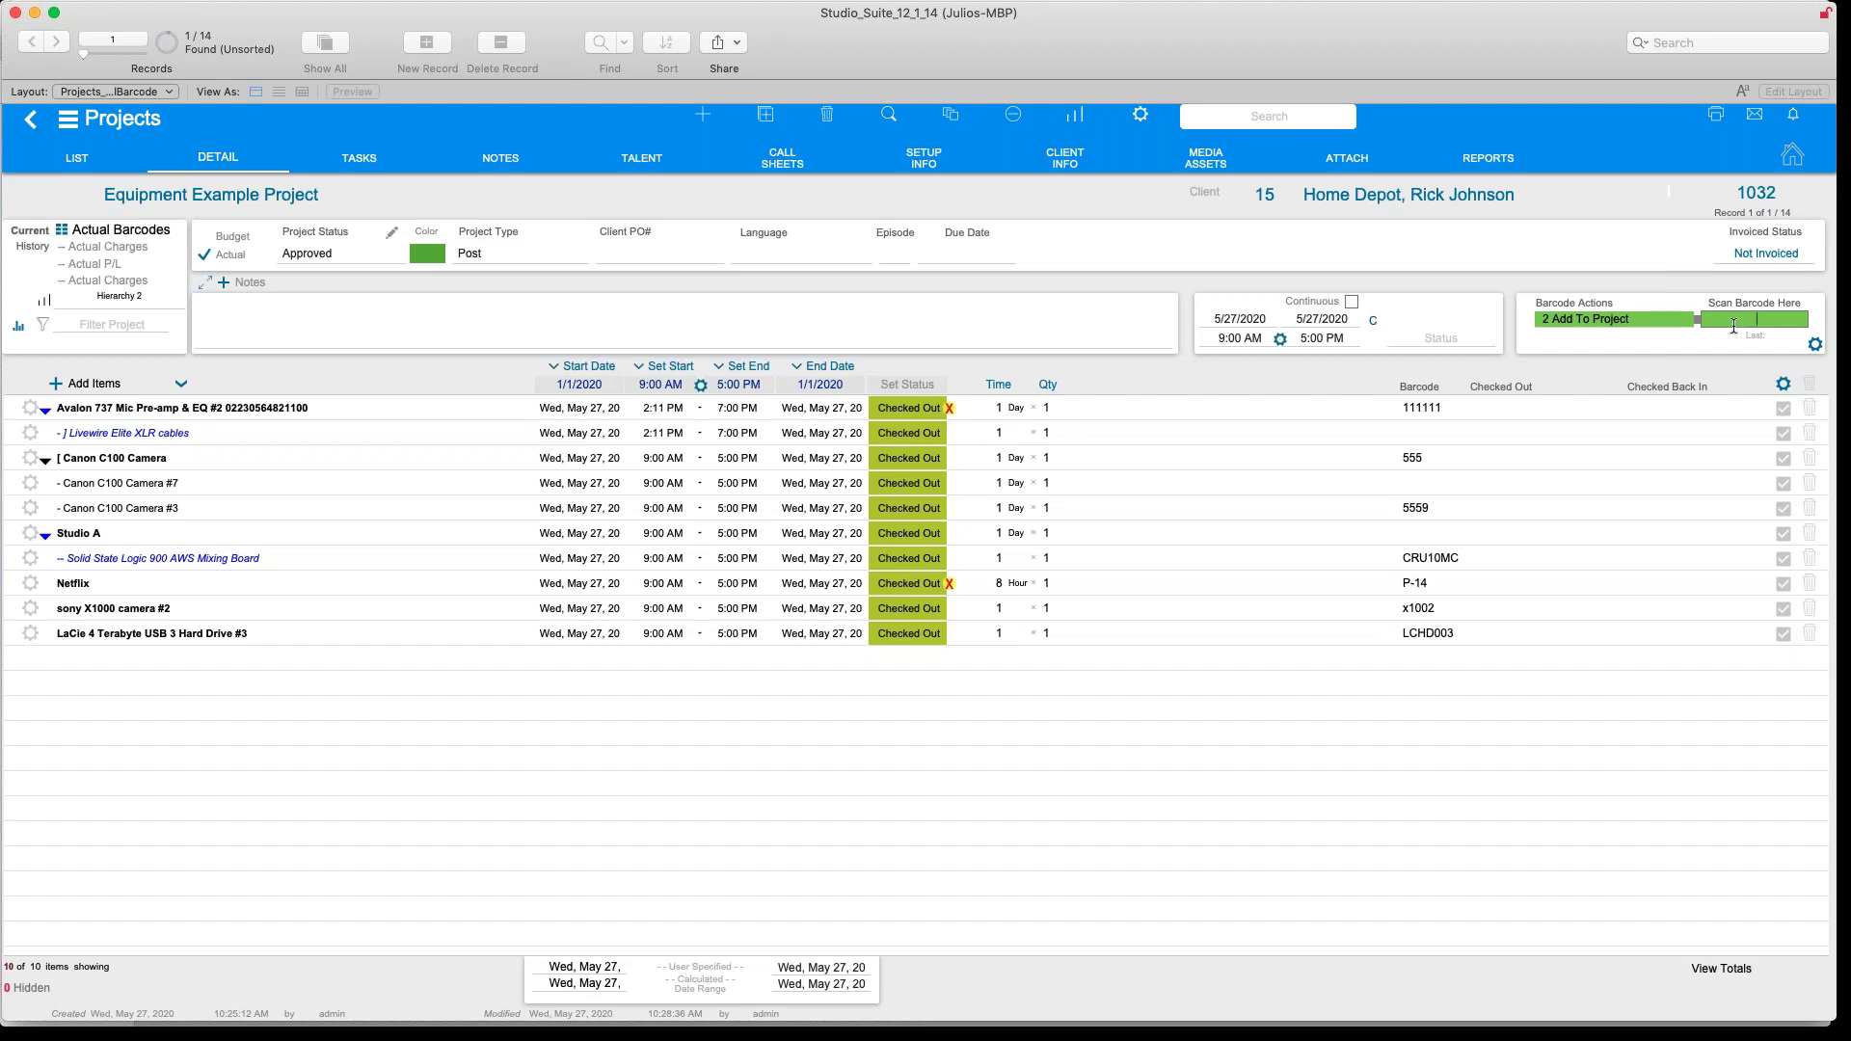
{"action": "type", "text": "5559"}
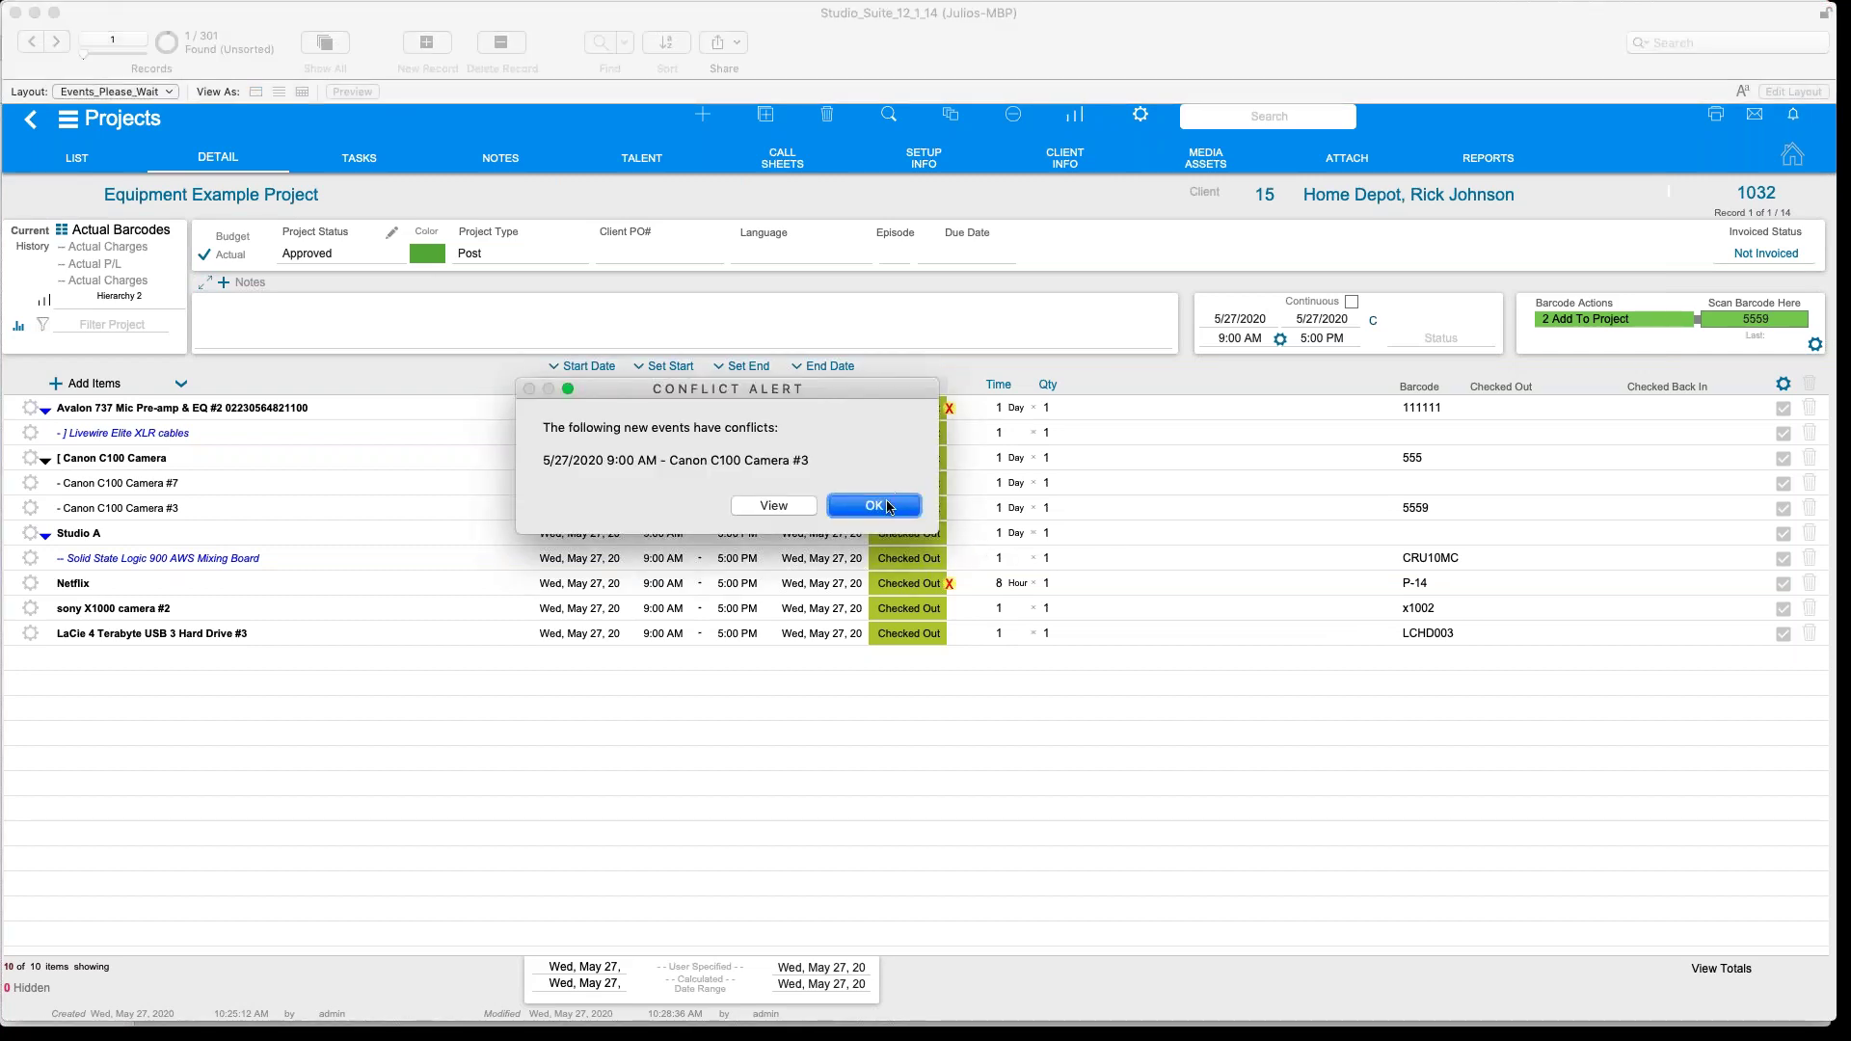
{"action": "key", "text": "Return"}
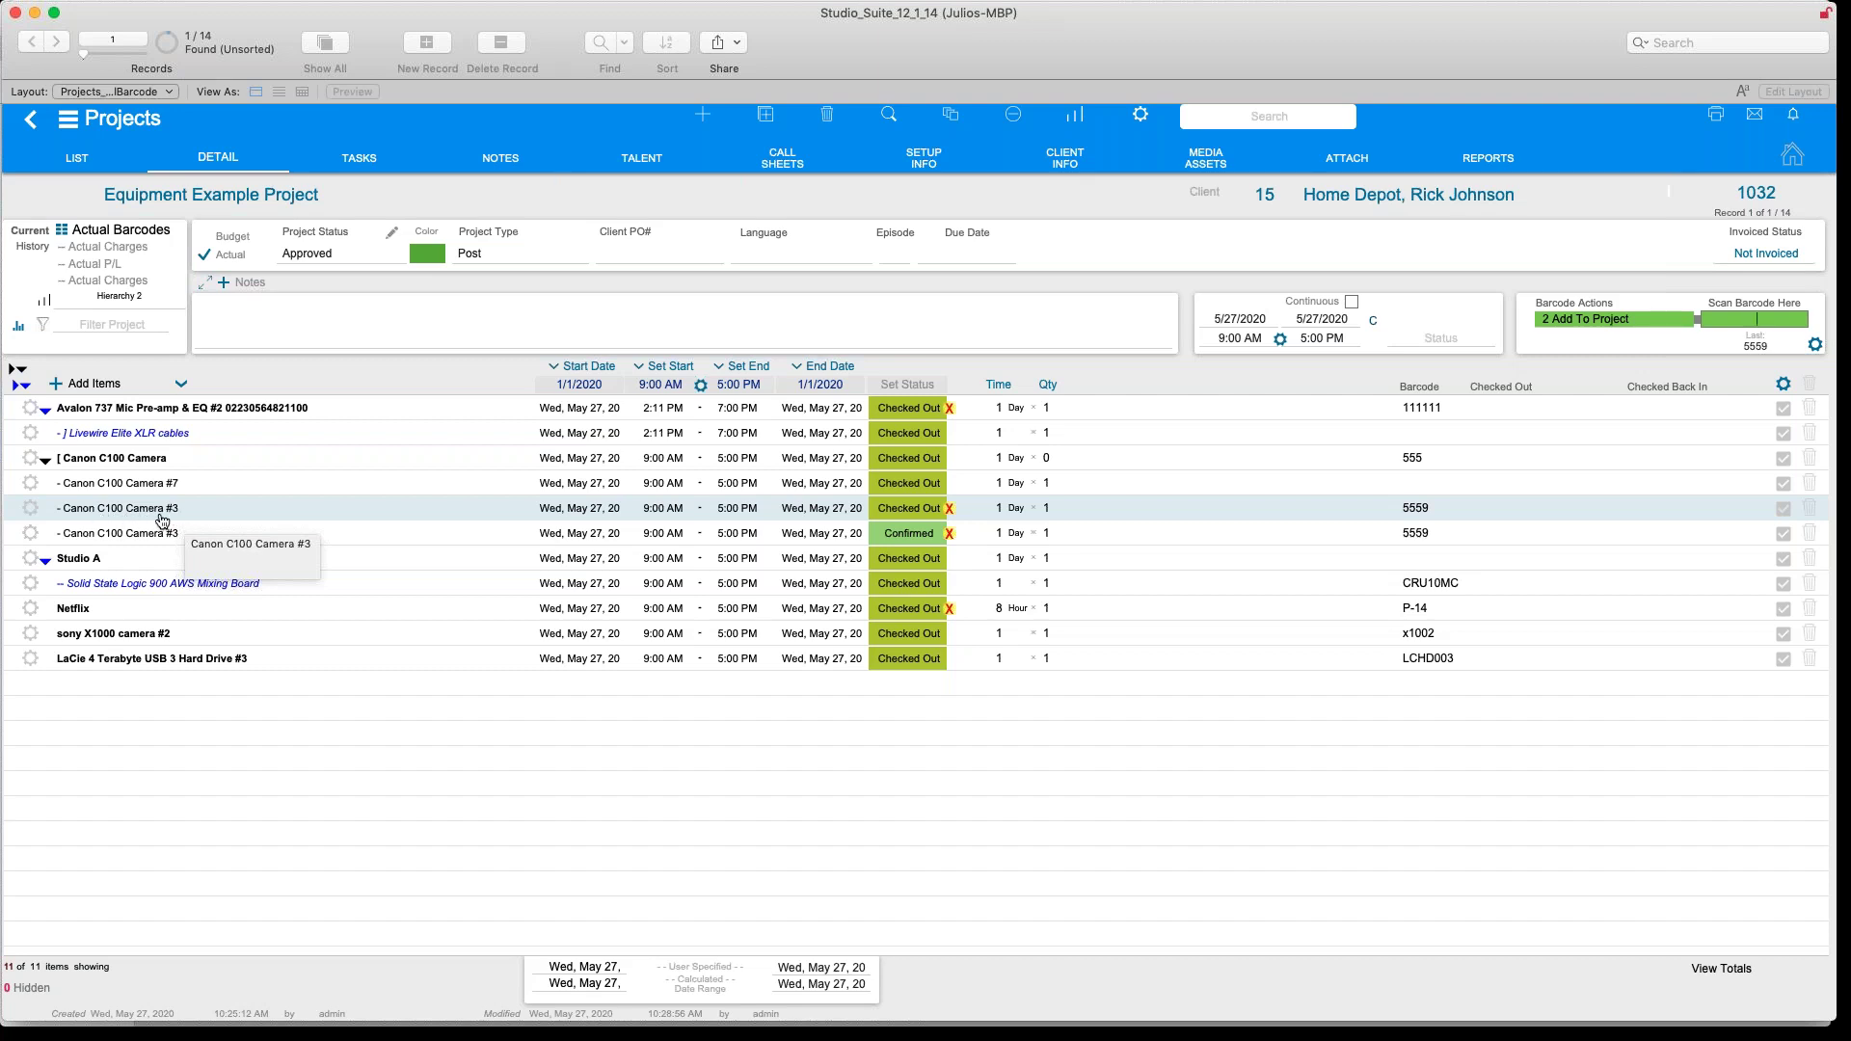
Delete the duplicate Canon C100 Camera #3 line with the Confirmed status from the project
{"action": "left_click", "coordinate": [950, 535]}
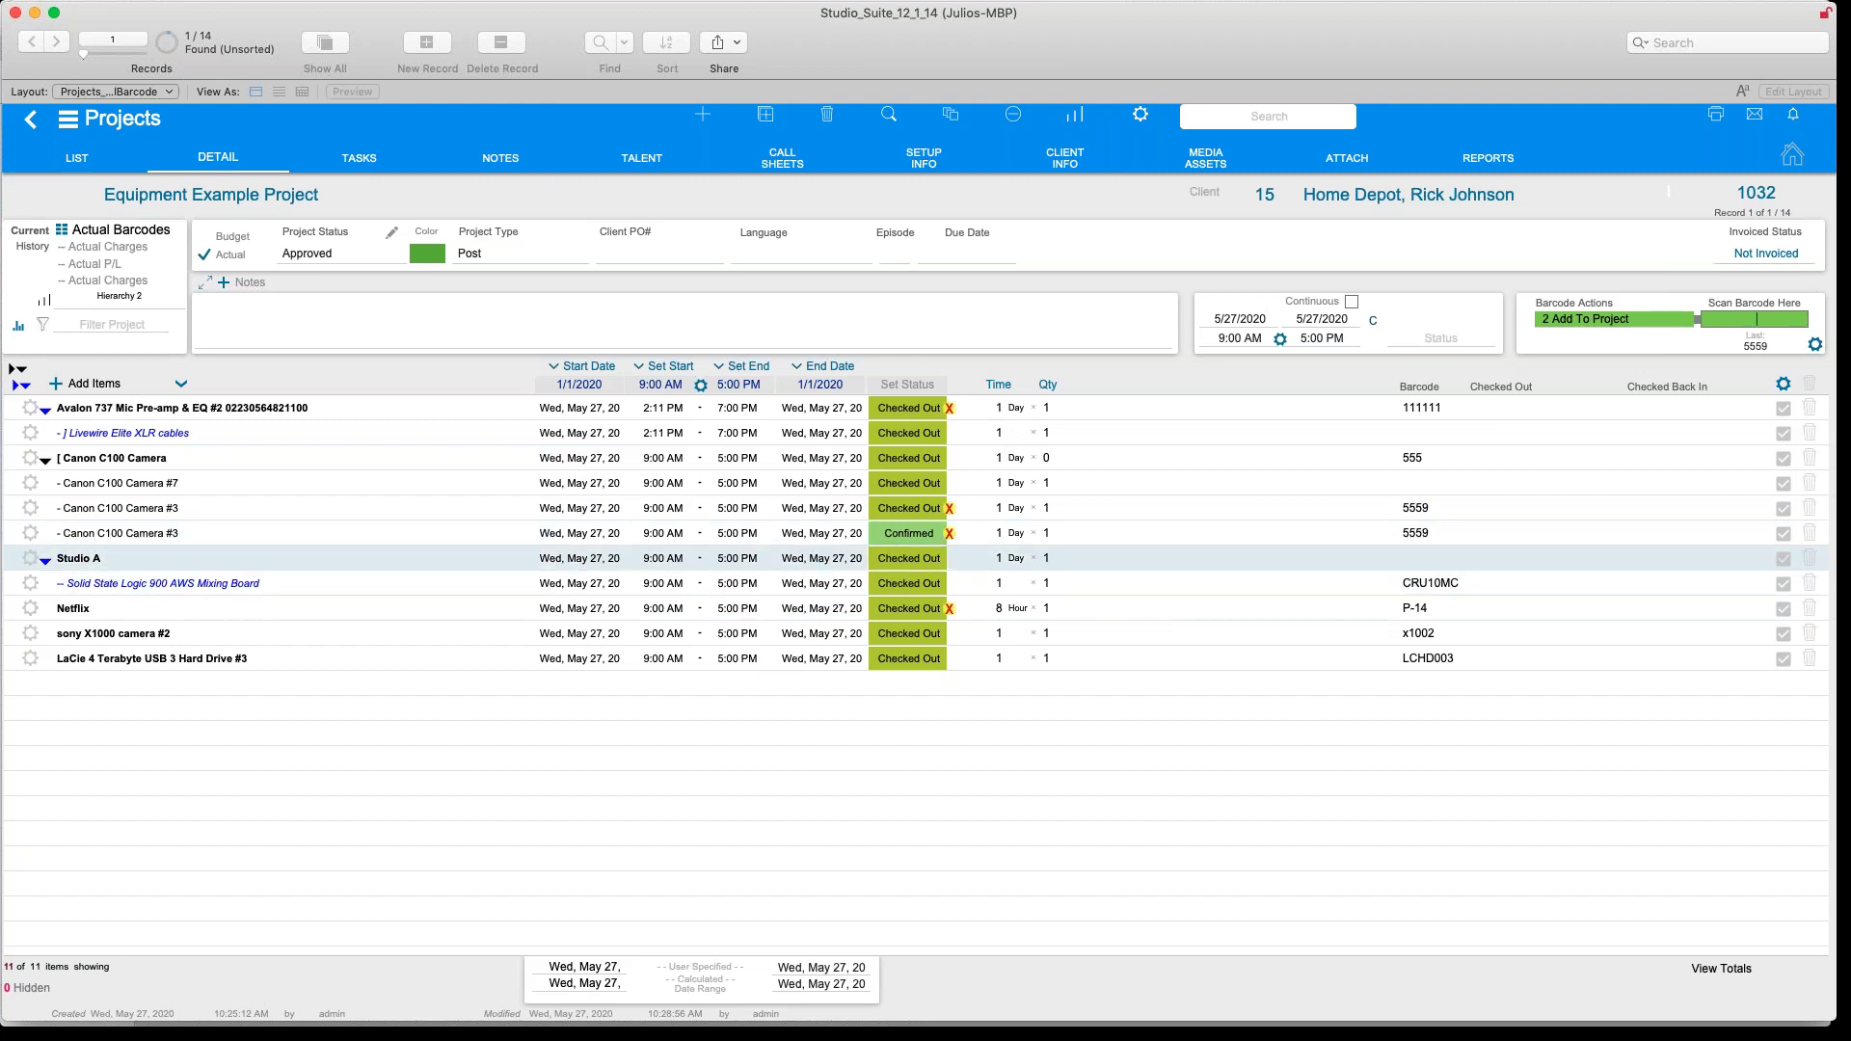
{"action": "left_click", "coordinate": [1809, 533]}
{"action": "left_click", "coordinate": [1746, 532]}
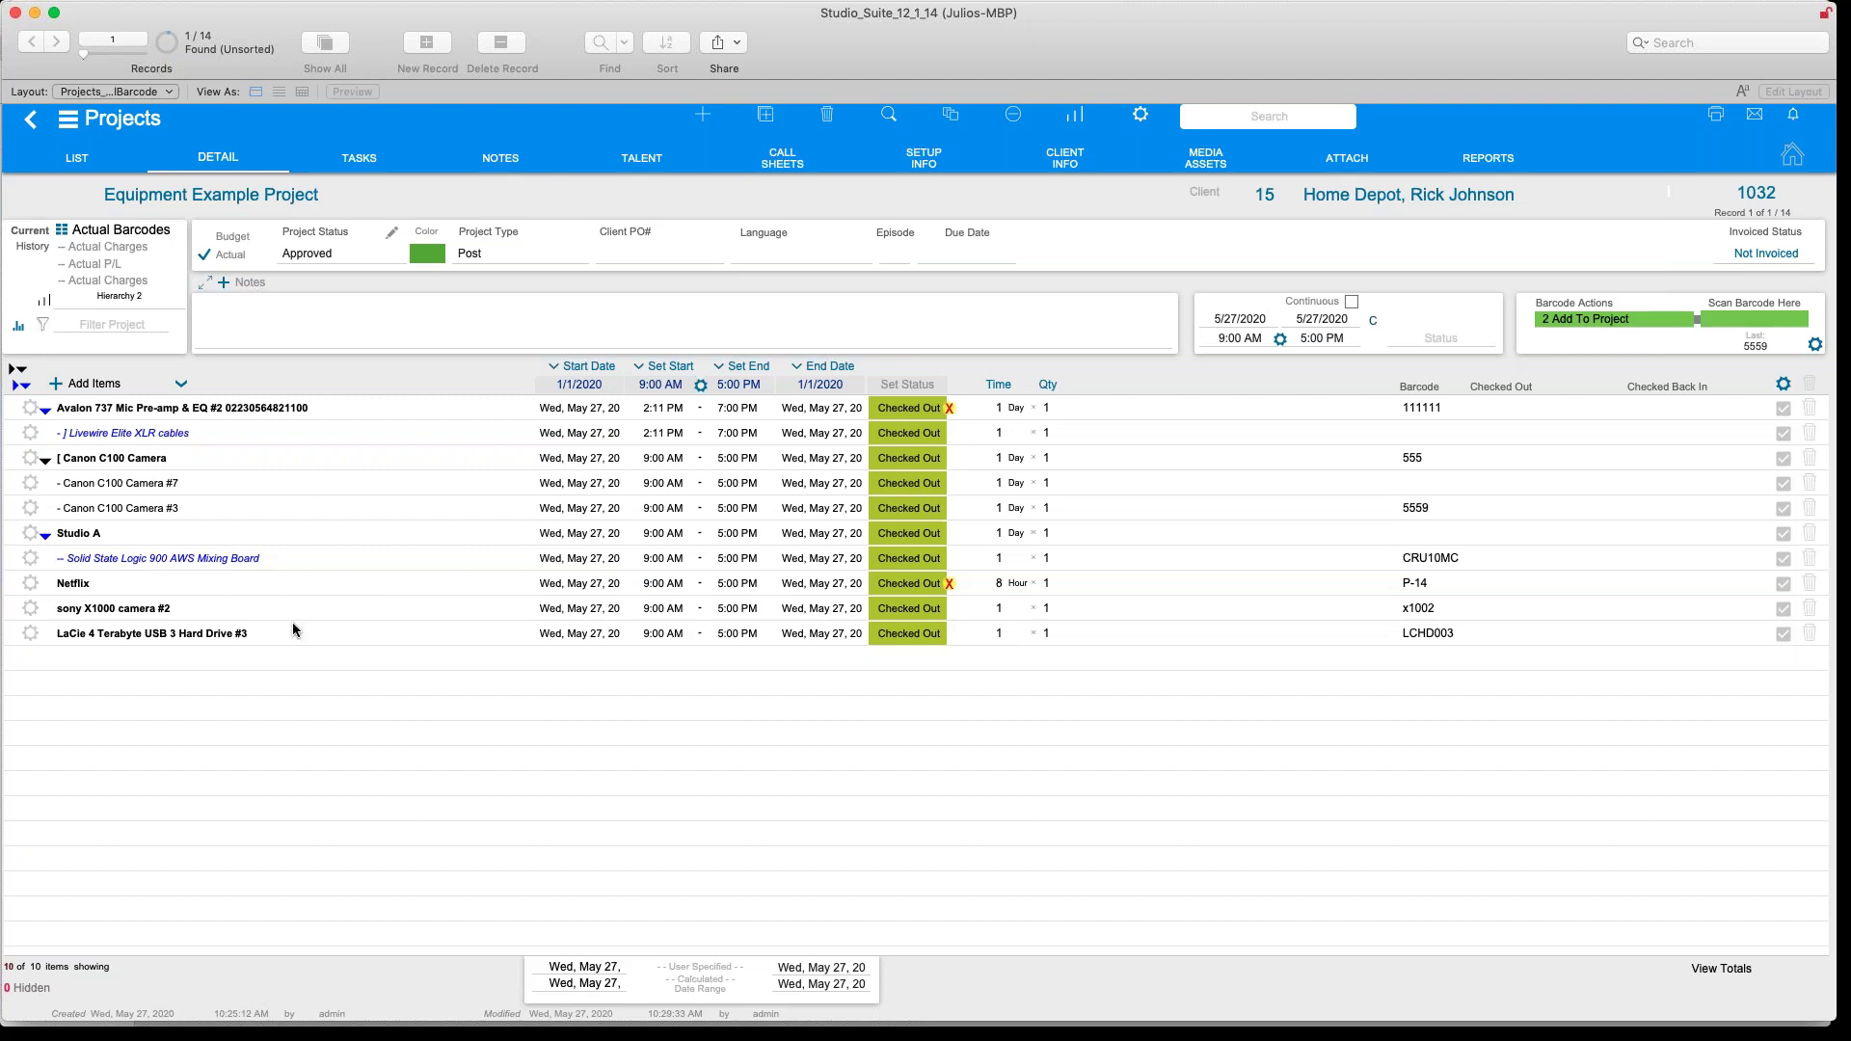
Go to the Calendar module and look through the available presets, keeping Equipment selected
{"action": "left_click", "coordinate": [68, 117]}
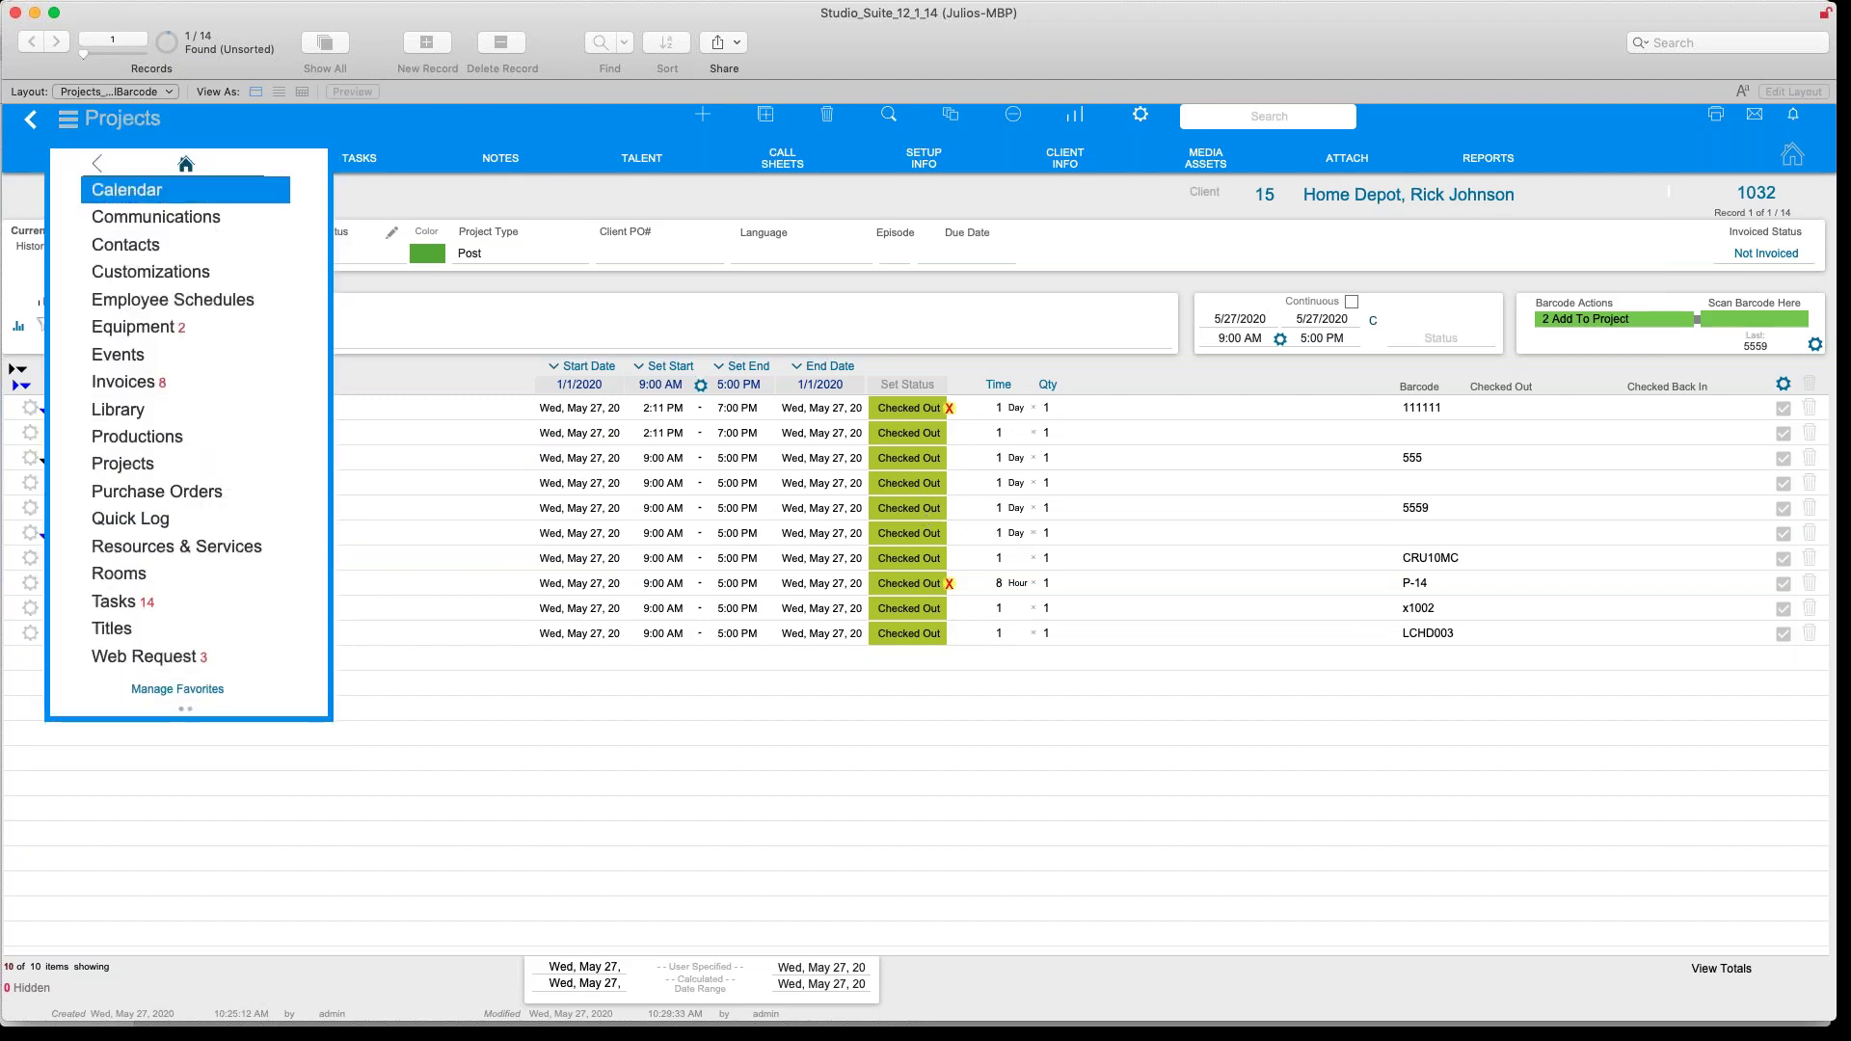
{"action": "key", "text": "Return"}
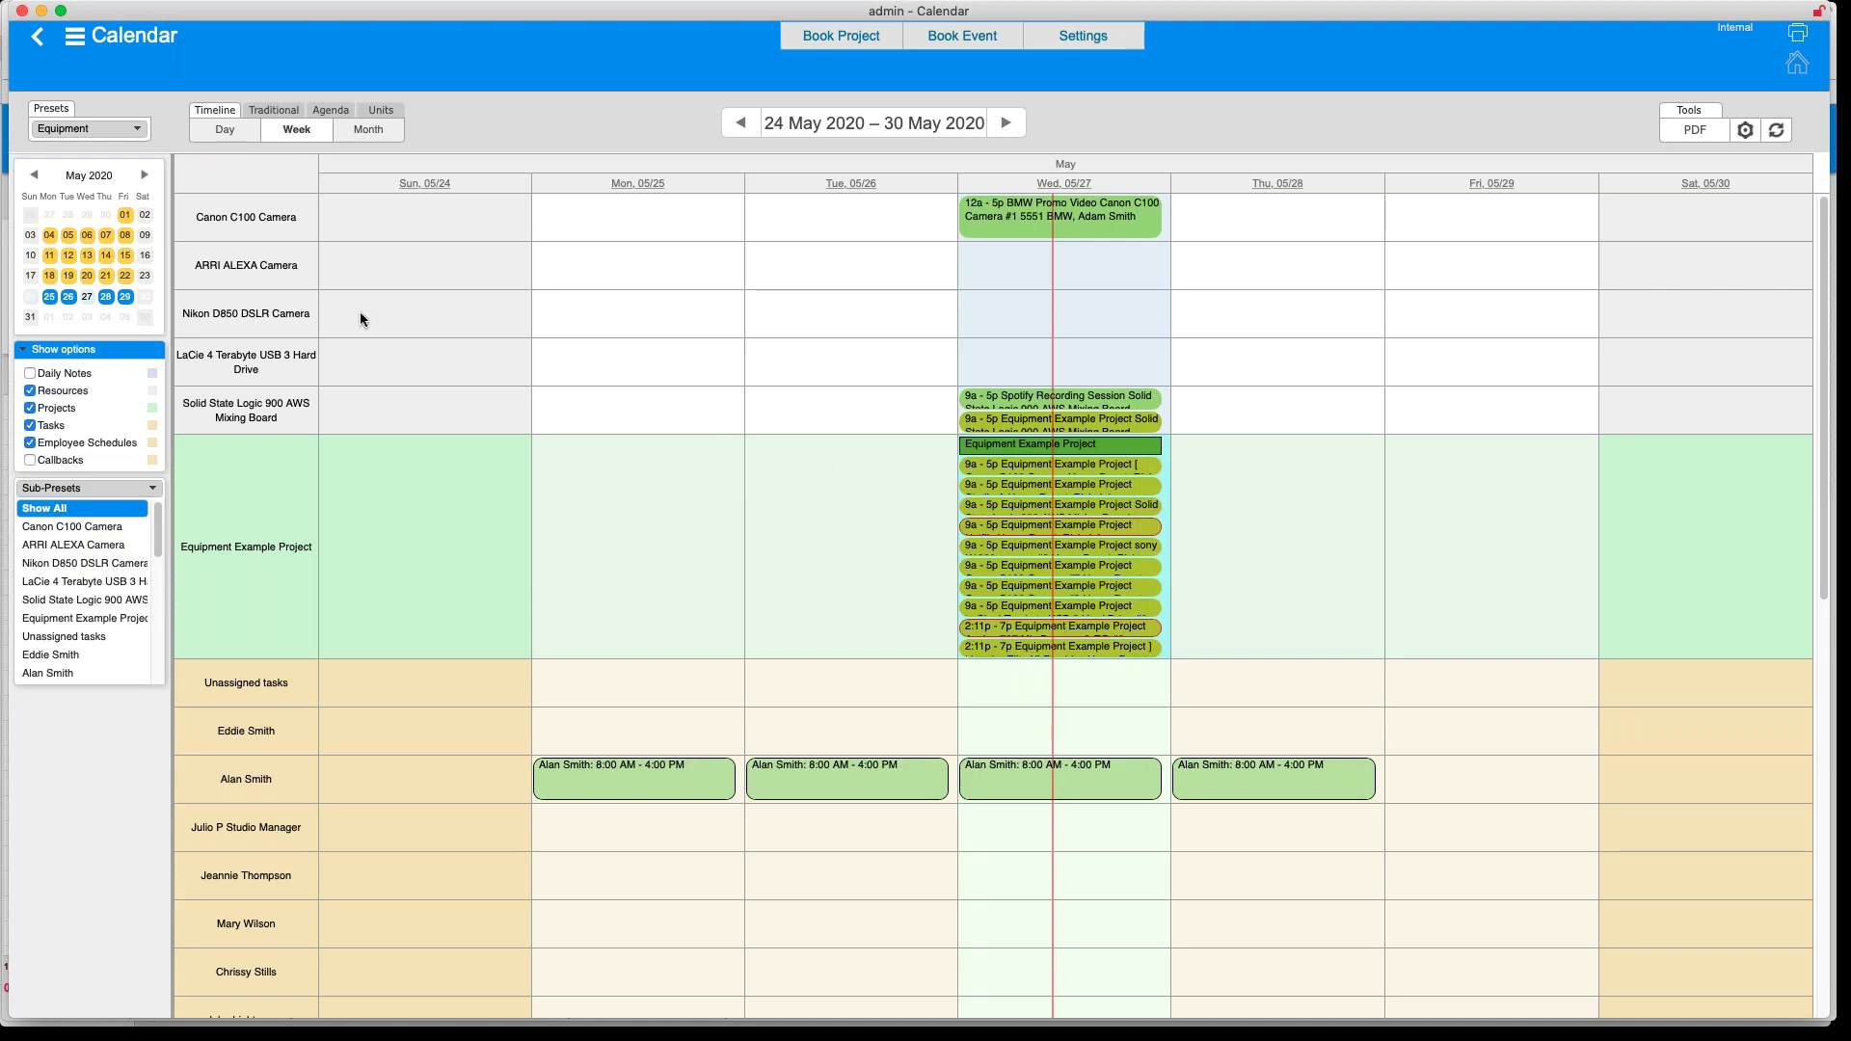
{"action": "left_click", "coordinate": [85, 123]}
{"action": "left_click", "coordinate": [58, 111]}
{"action": "left_click", "coordinate": [145, 131]}
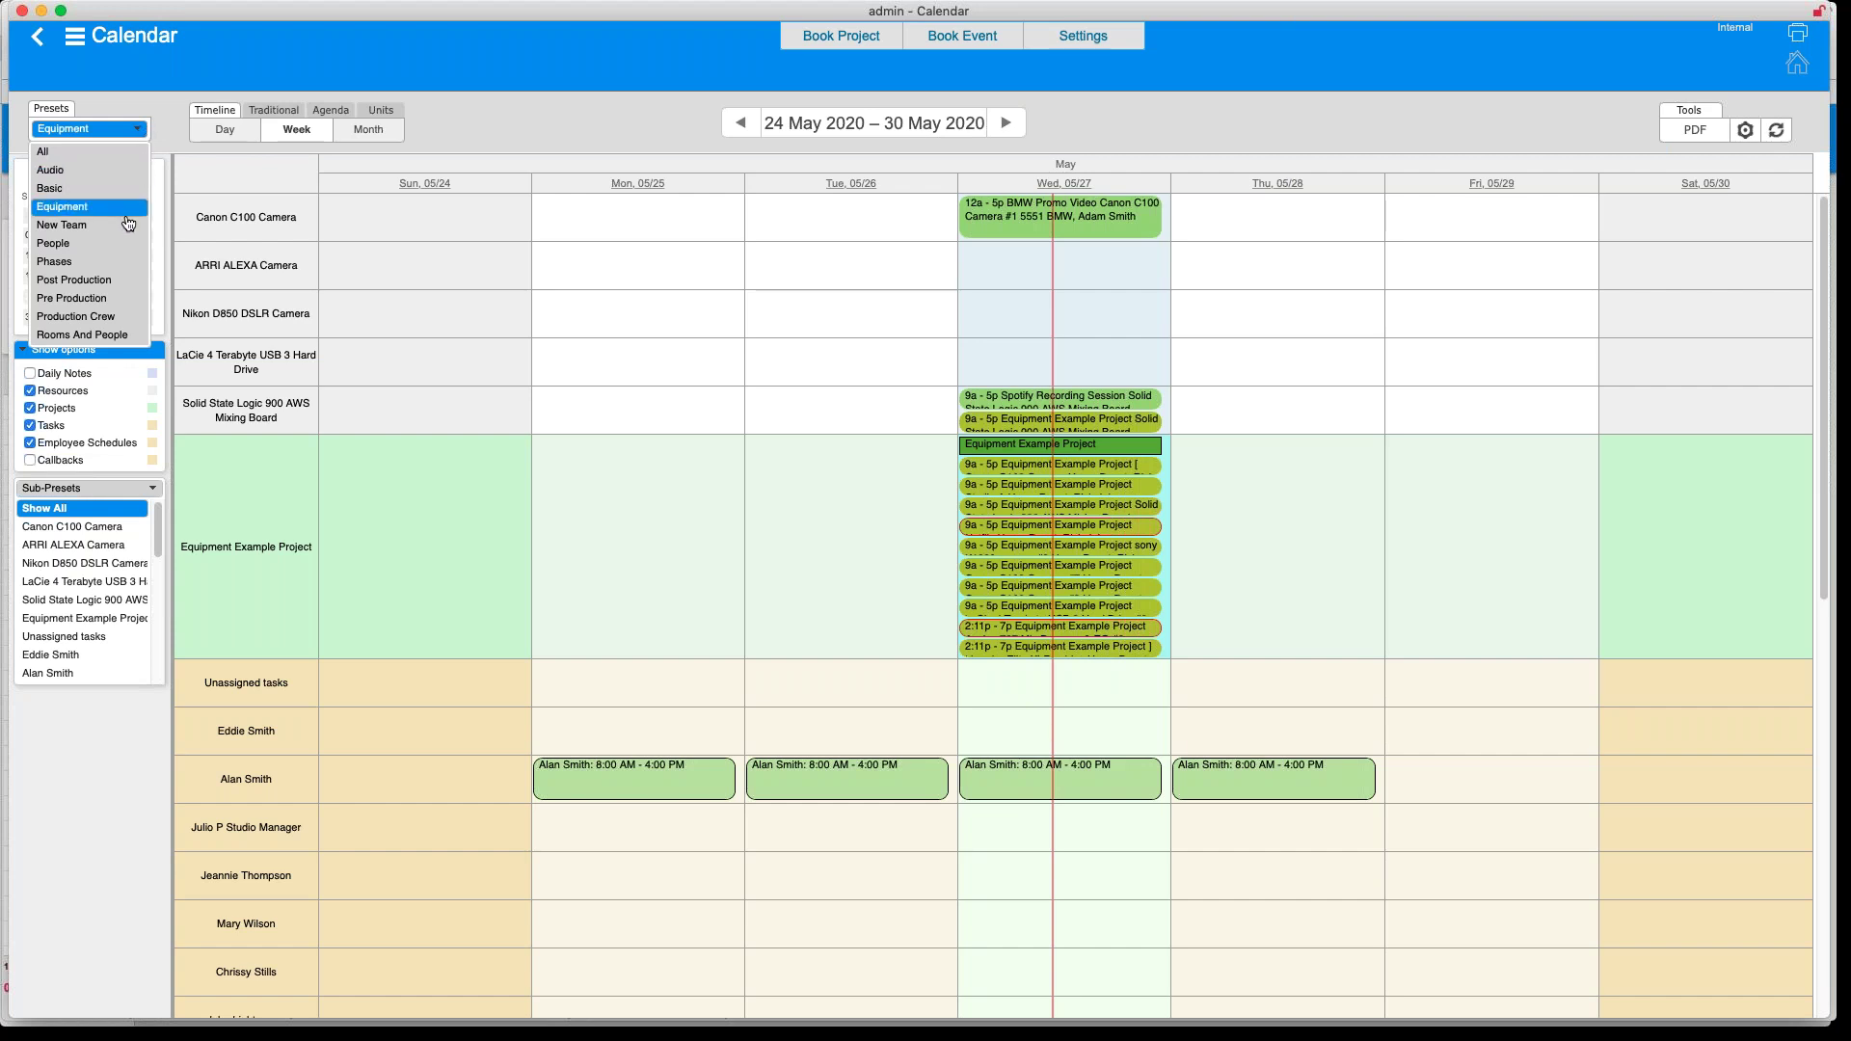
{"action": "left_click", "coordinate": [343, 233]}
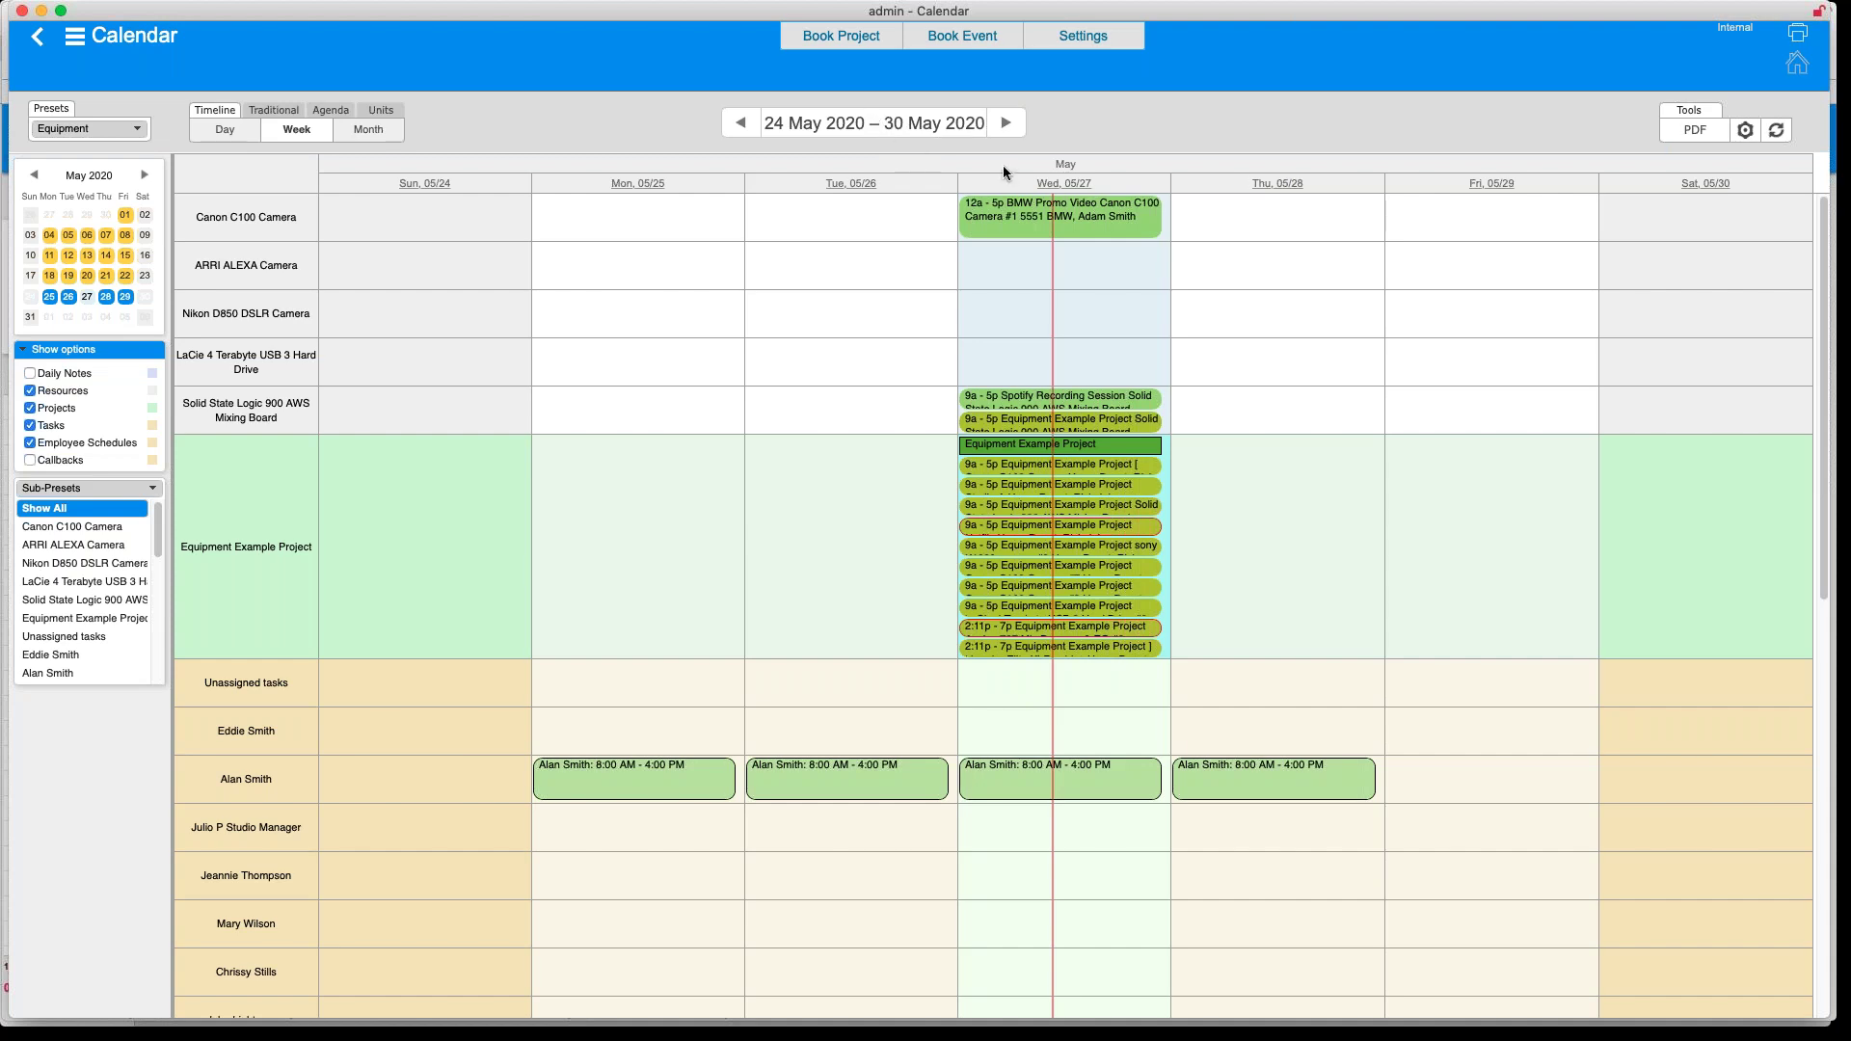
Start a new employee schedule on Wednesday 05/27 in the fourth employee row below Unassigned tasks
{"action": "mouse_move", "coordinate": [1085, 219]}
{"action": "scroll", "coordinate": [312, 731], "scroll_direction": "down", "scroll_amount": 3}
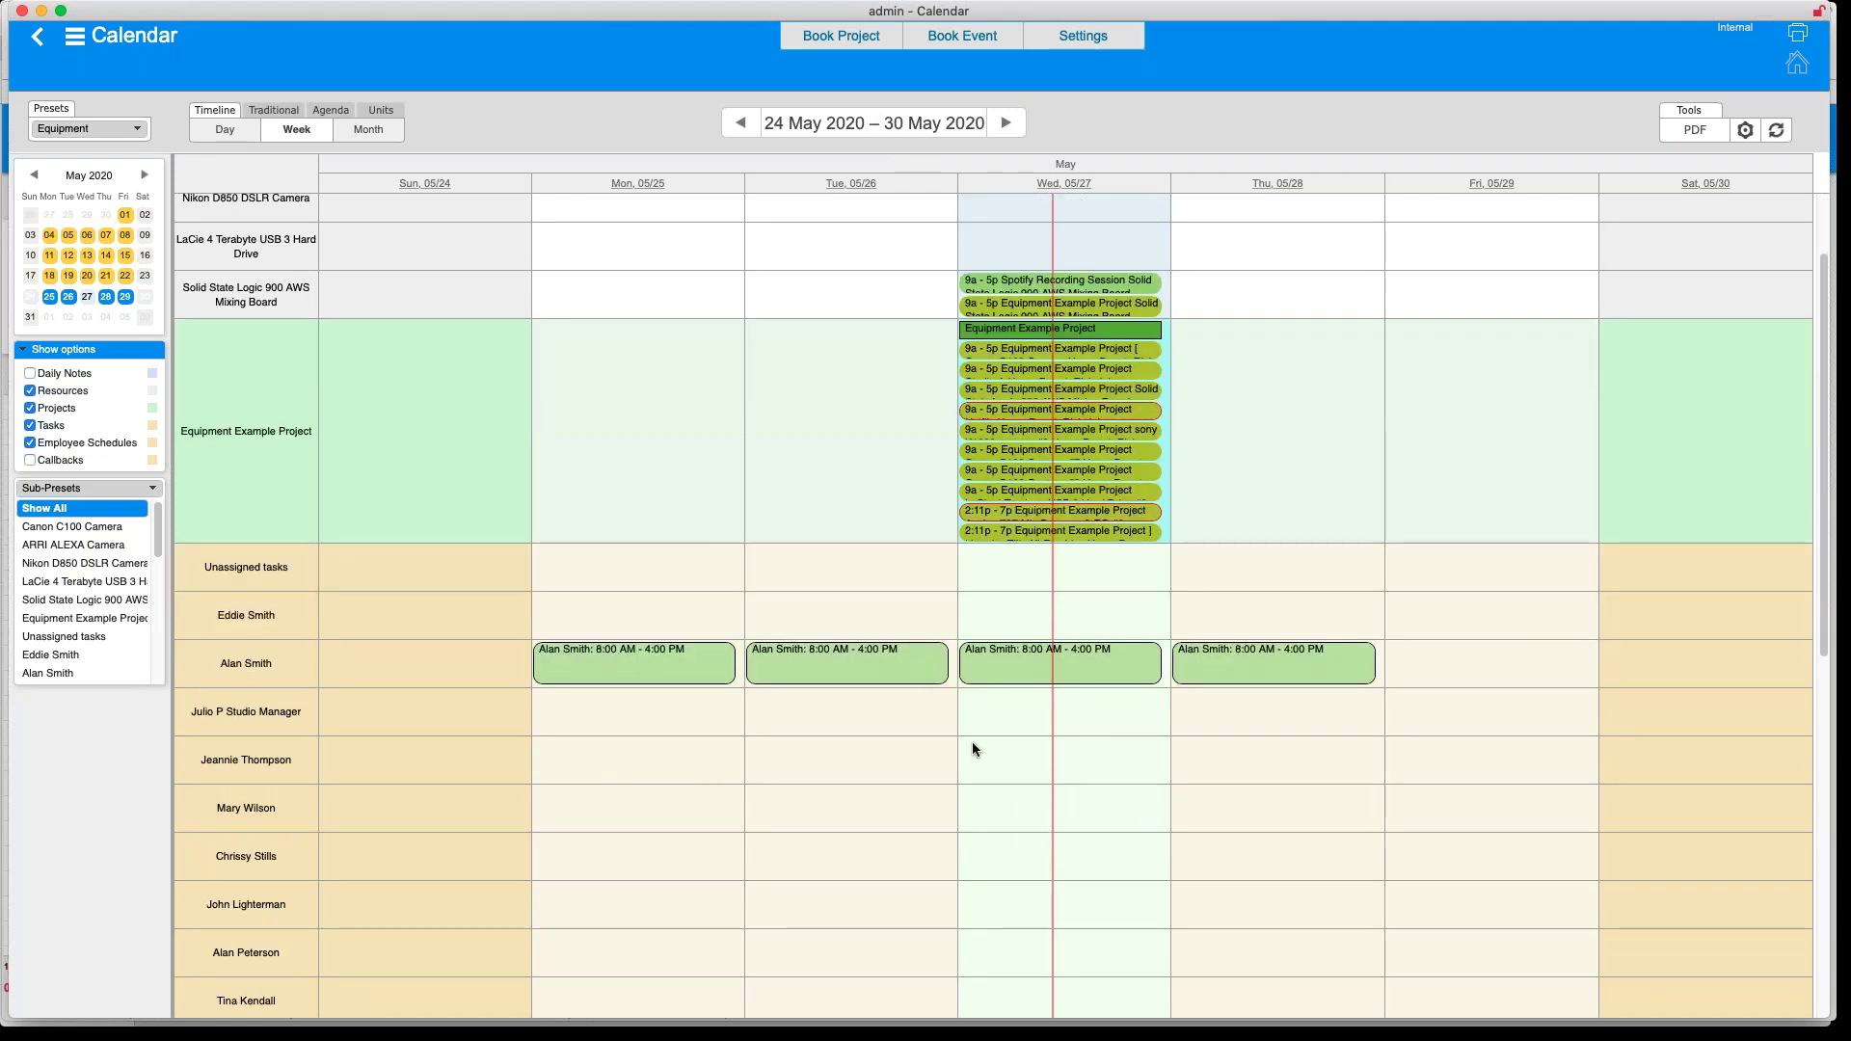
{"action": "left_click_drag", "start_coordinate": [975, 748], "coordinate": [1123, 764]}
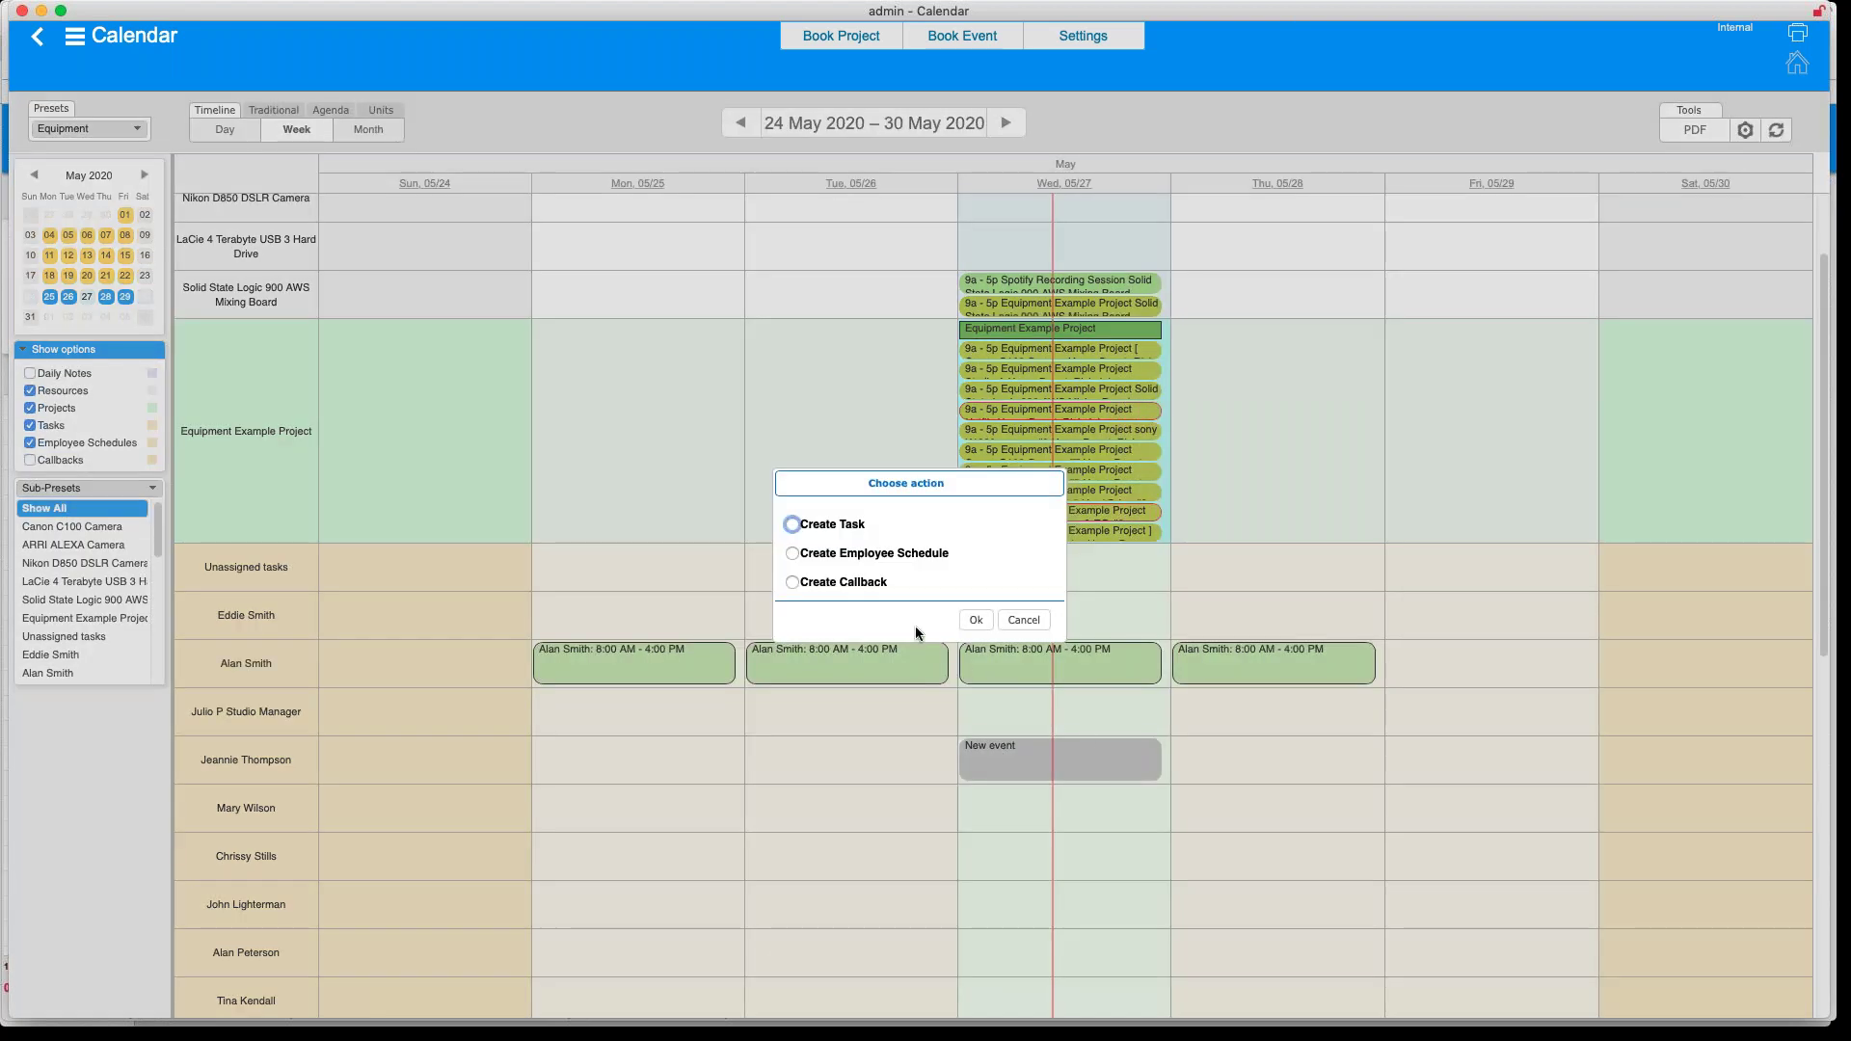
{"action": "left_click", "coordinate": [793, 553]}
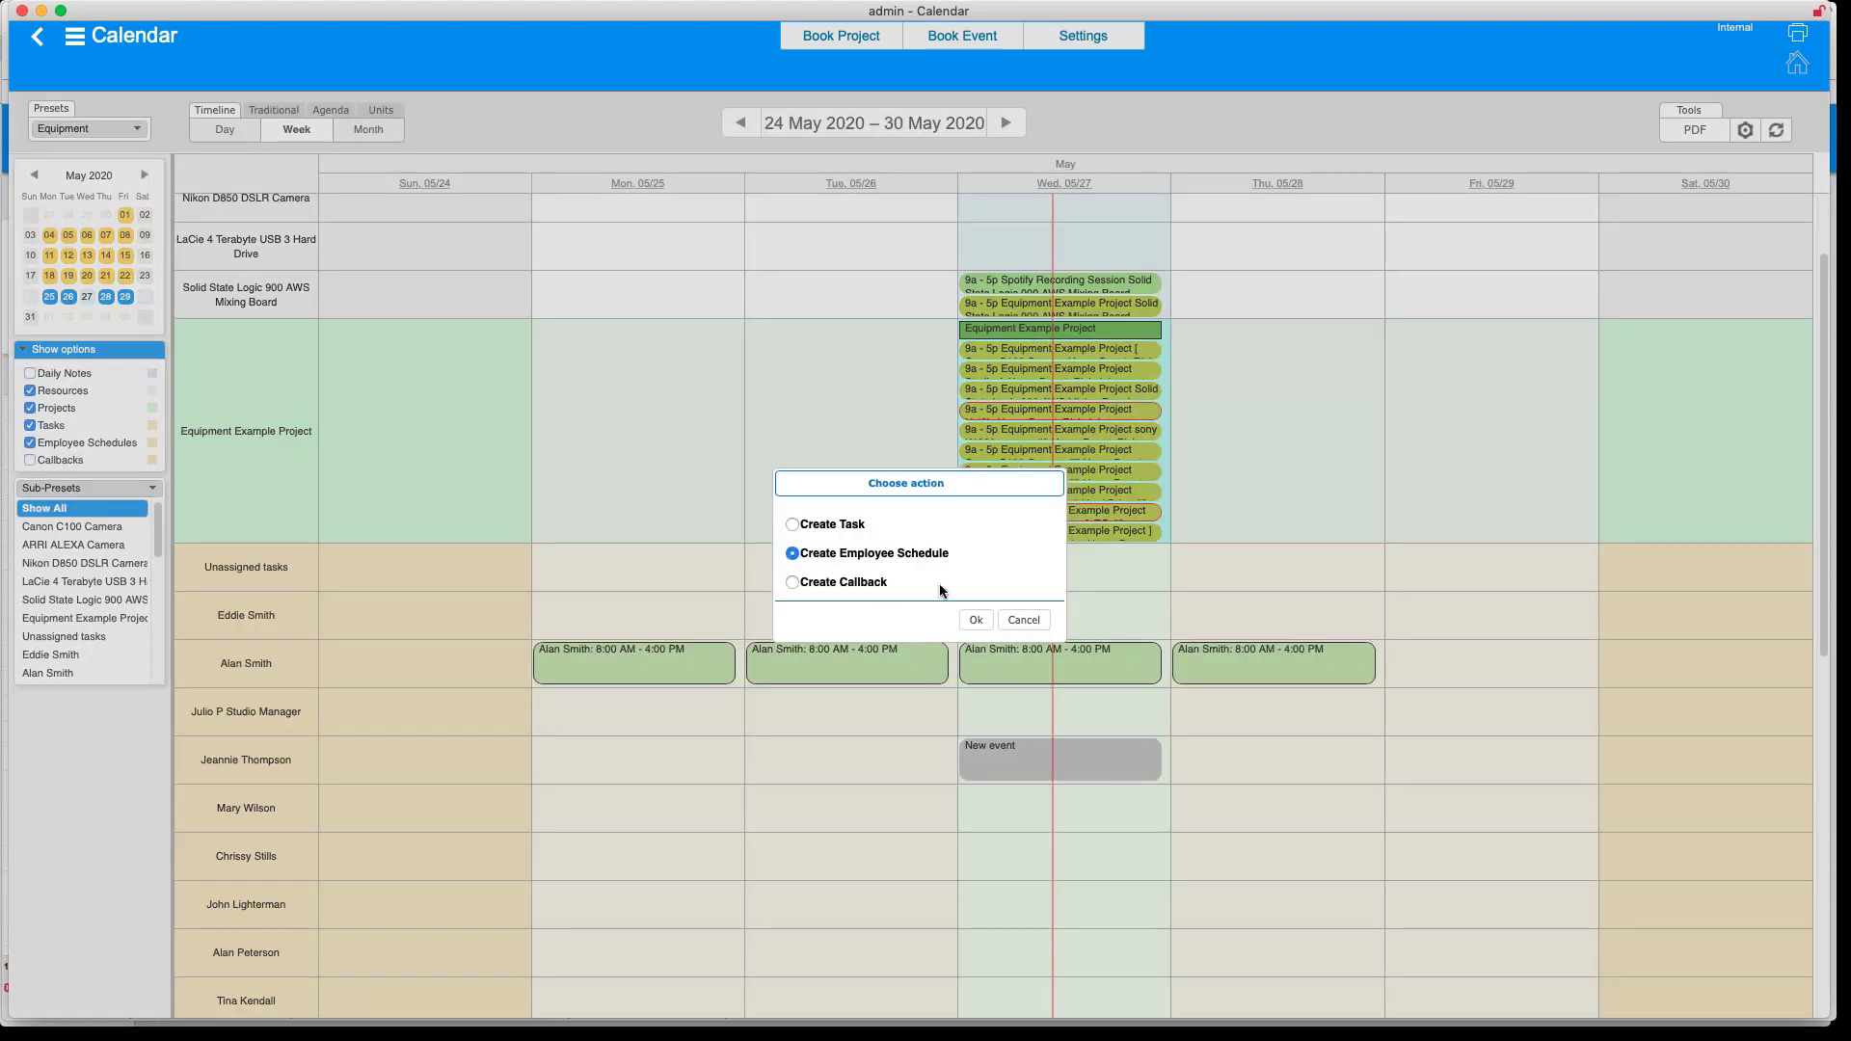
{"action": "left_click", "coordinate": [976, 621]}
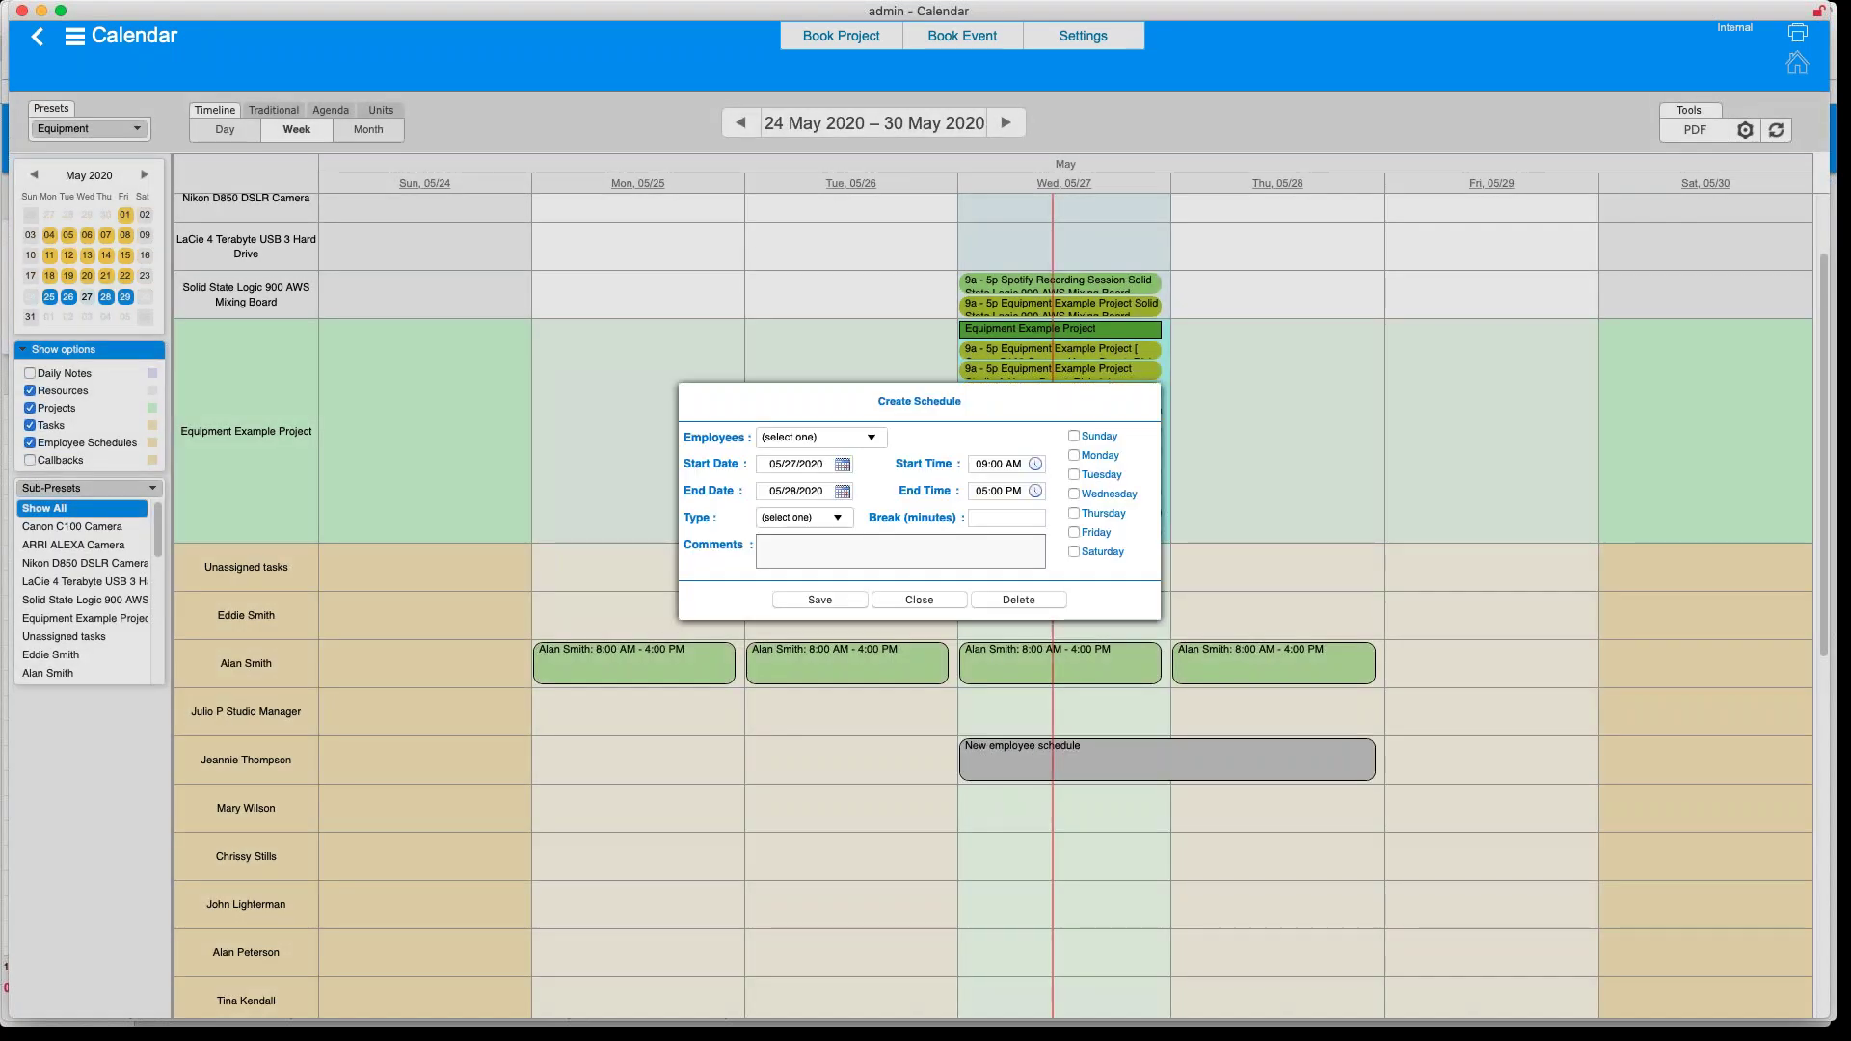
Apply the schedule to Wednesday, choose the employee from that calendar row, and save it
{"action": "left_click", "coordinate": [1074, 495]}
{"action": "left_click", "coordinate": [845, 599]}
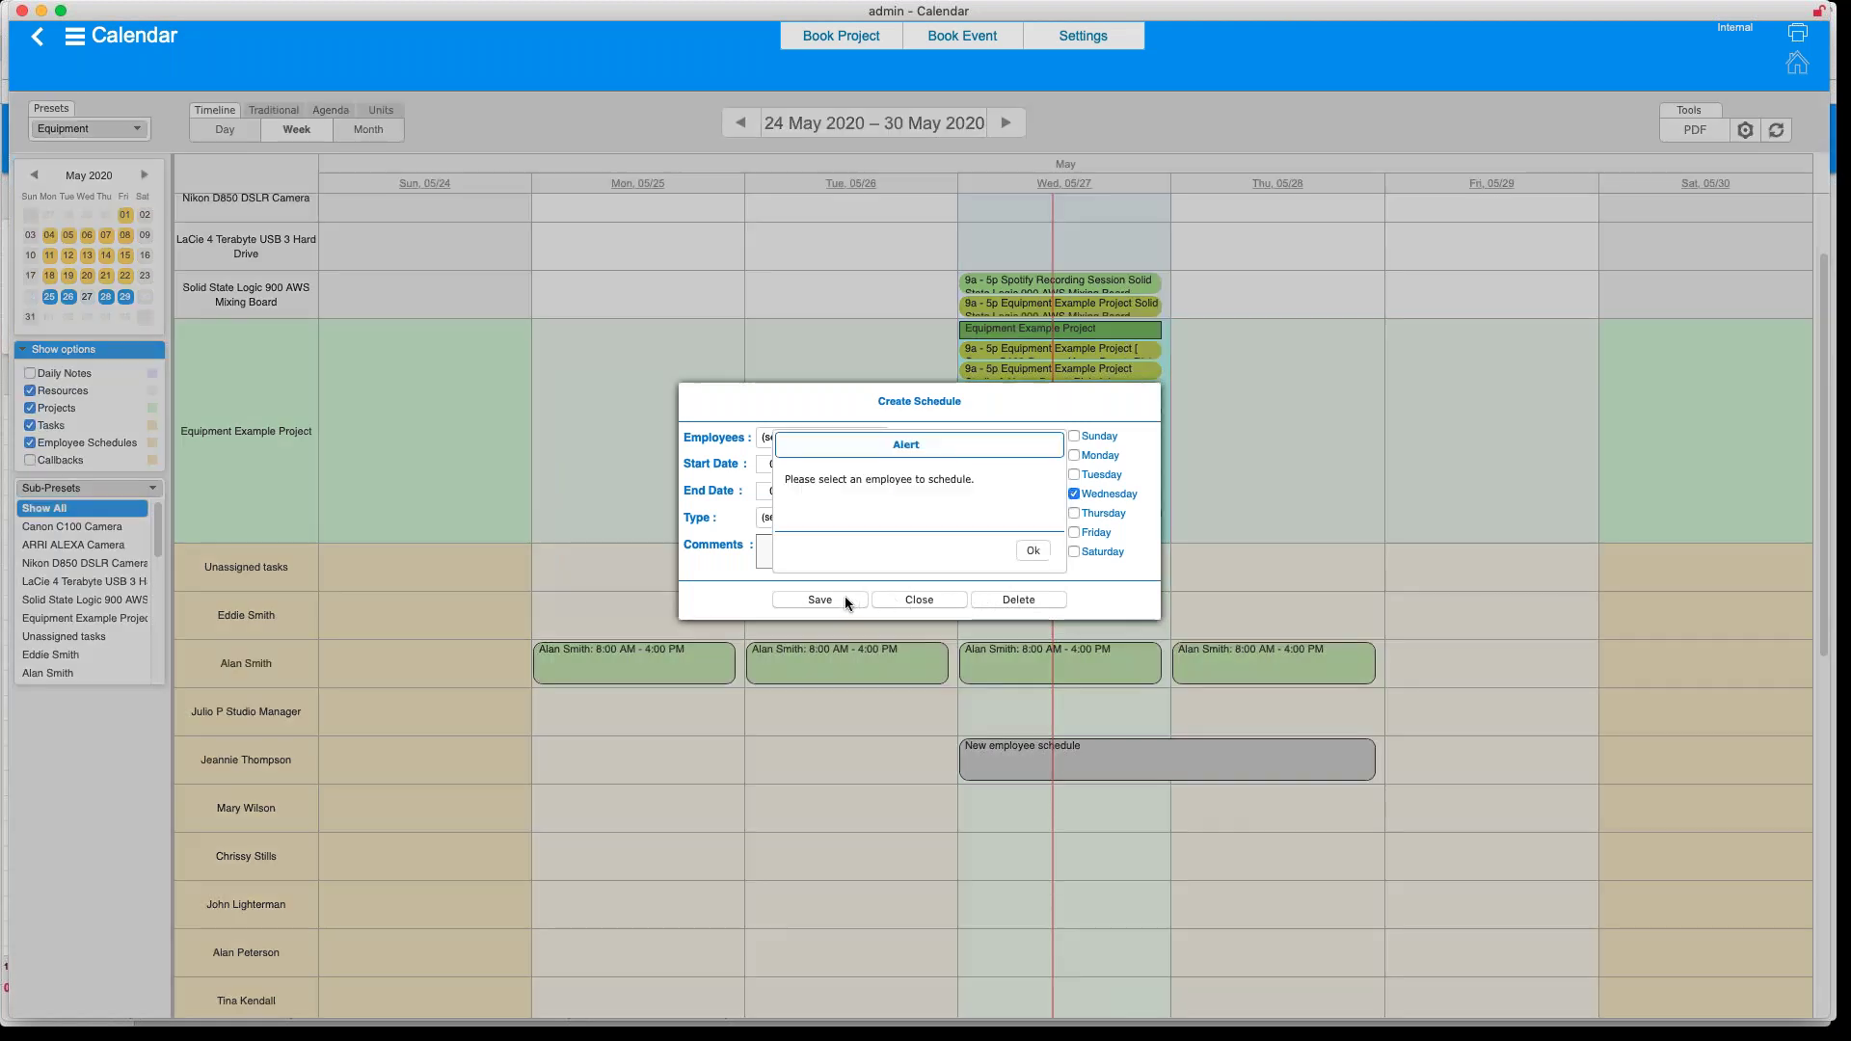
{"action": "left_click", "coordinate": [1030, 551]}
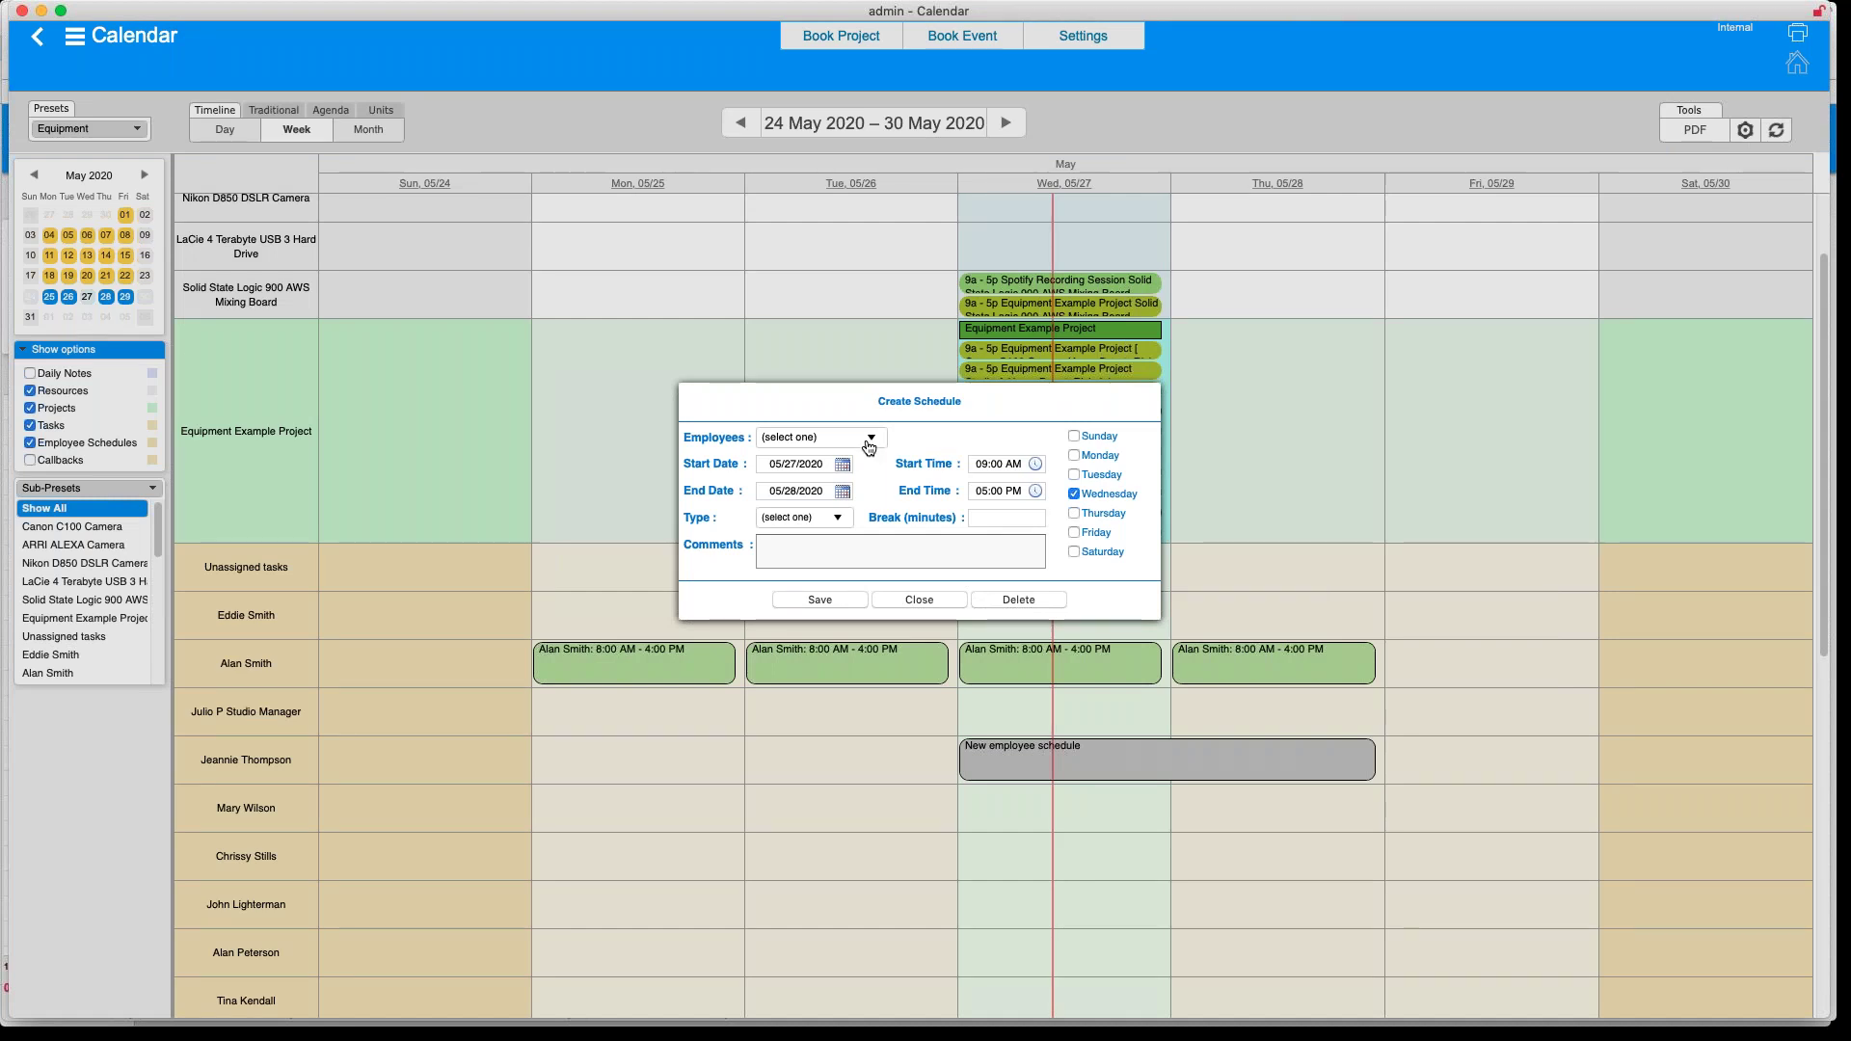
{"action": "left_click", "coordinate": [867, 438]}
{"action": "left_click", "coordinate": [831, 520]}
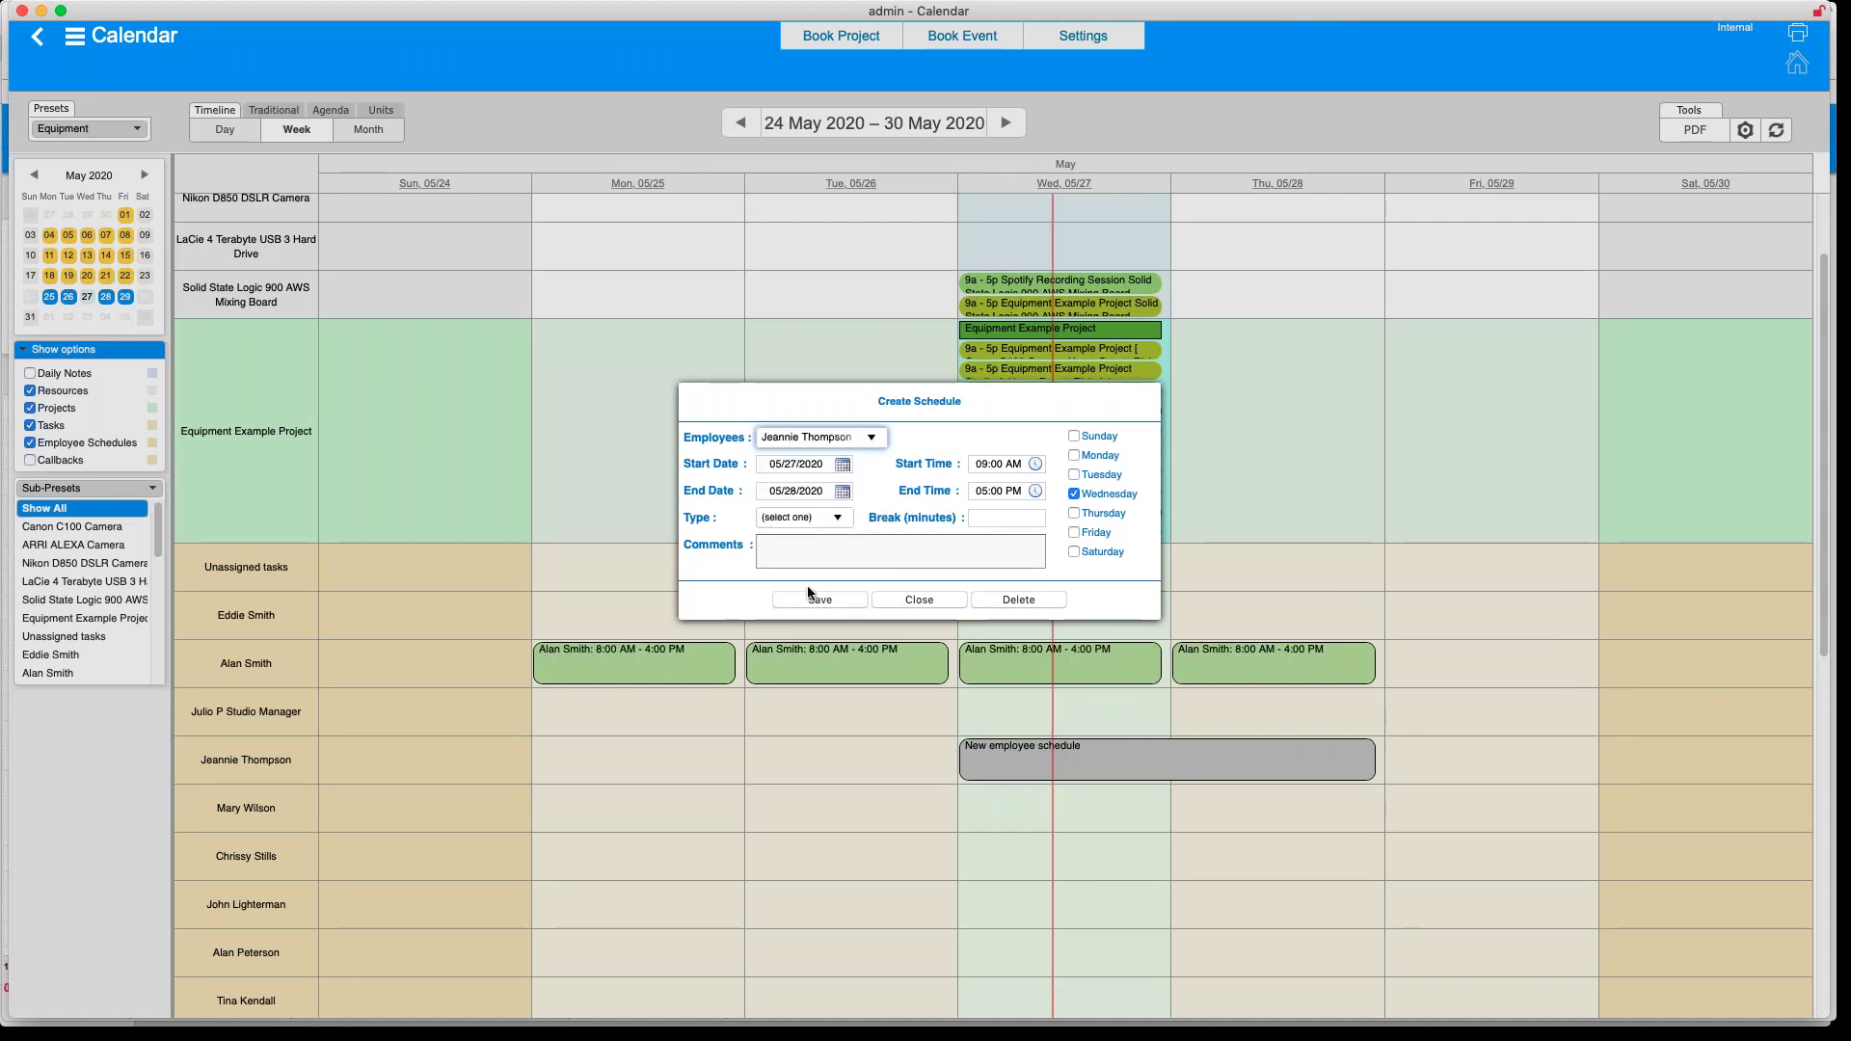
{"action": "left_click", "coordinate": [814, 599]}
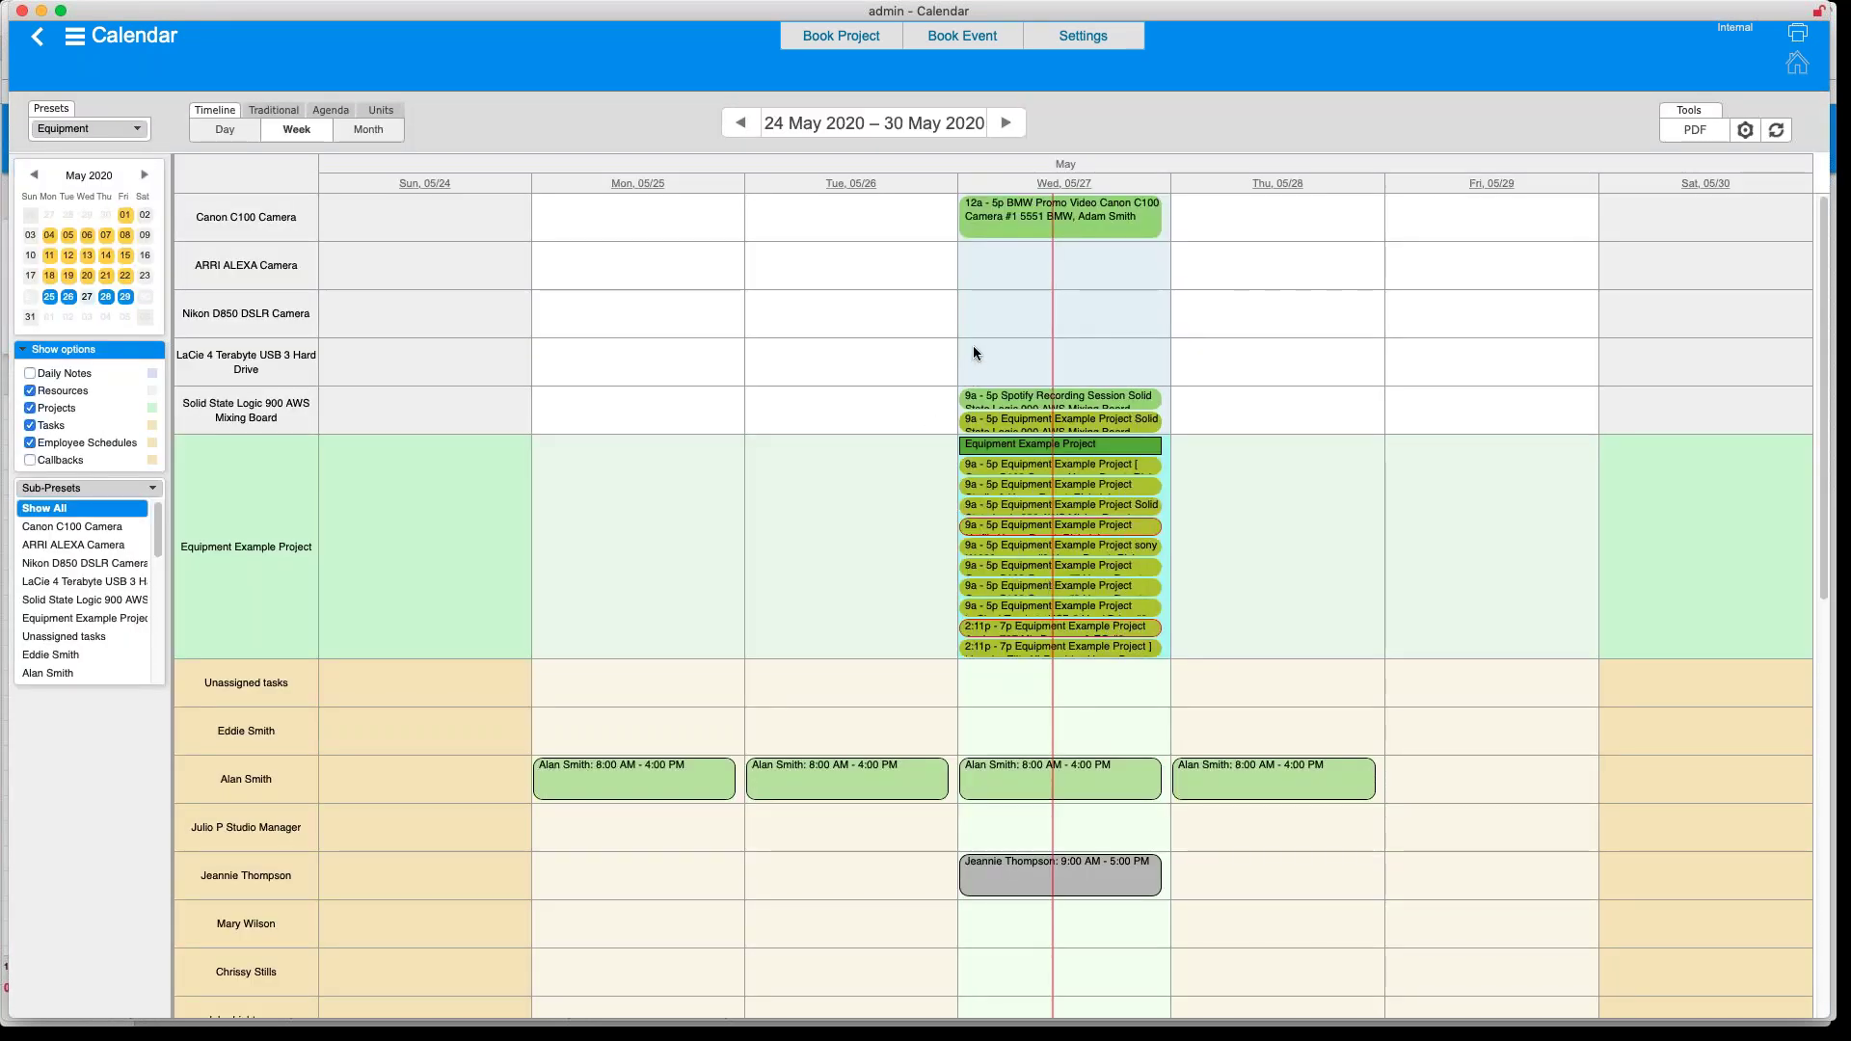
Place new events on Wednesday 05/27 for the LaCie 4 Terabyte USB 3 Hard Drive, Nikon D850 DSLR Camera and ARRI ALEXA Camera
{"action": "left_click", "coordinate": [974, 345]}
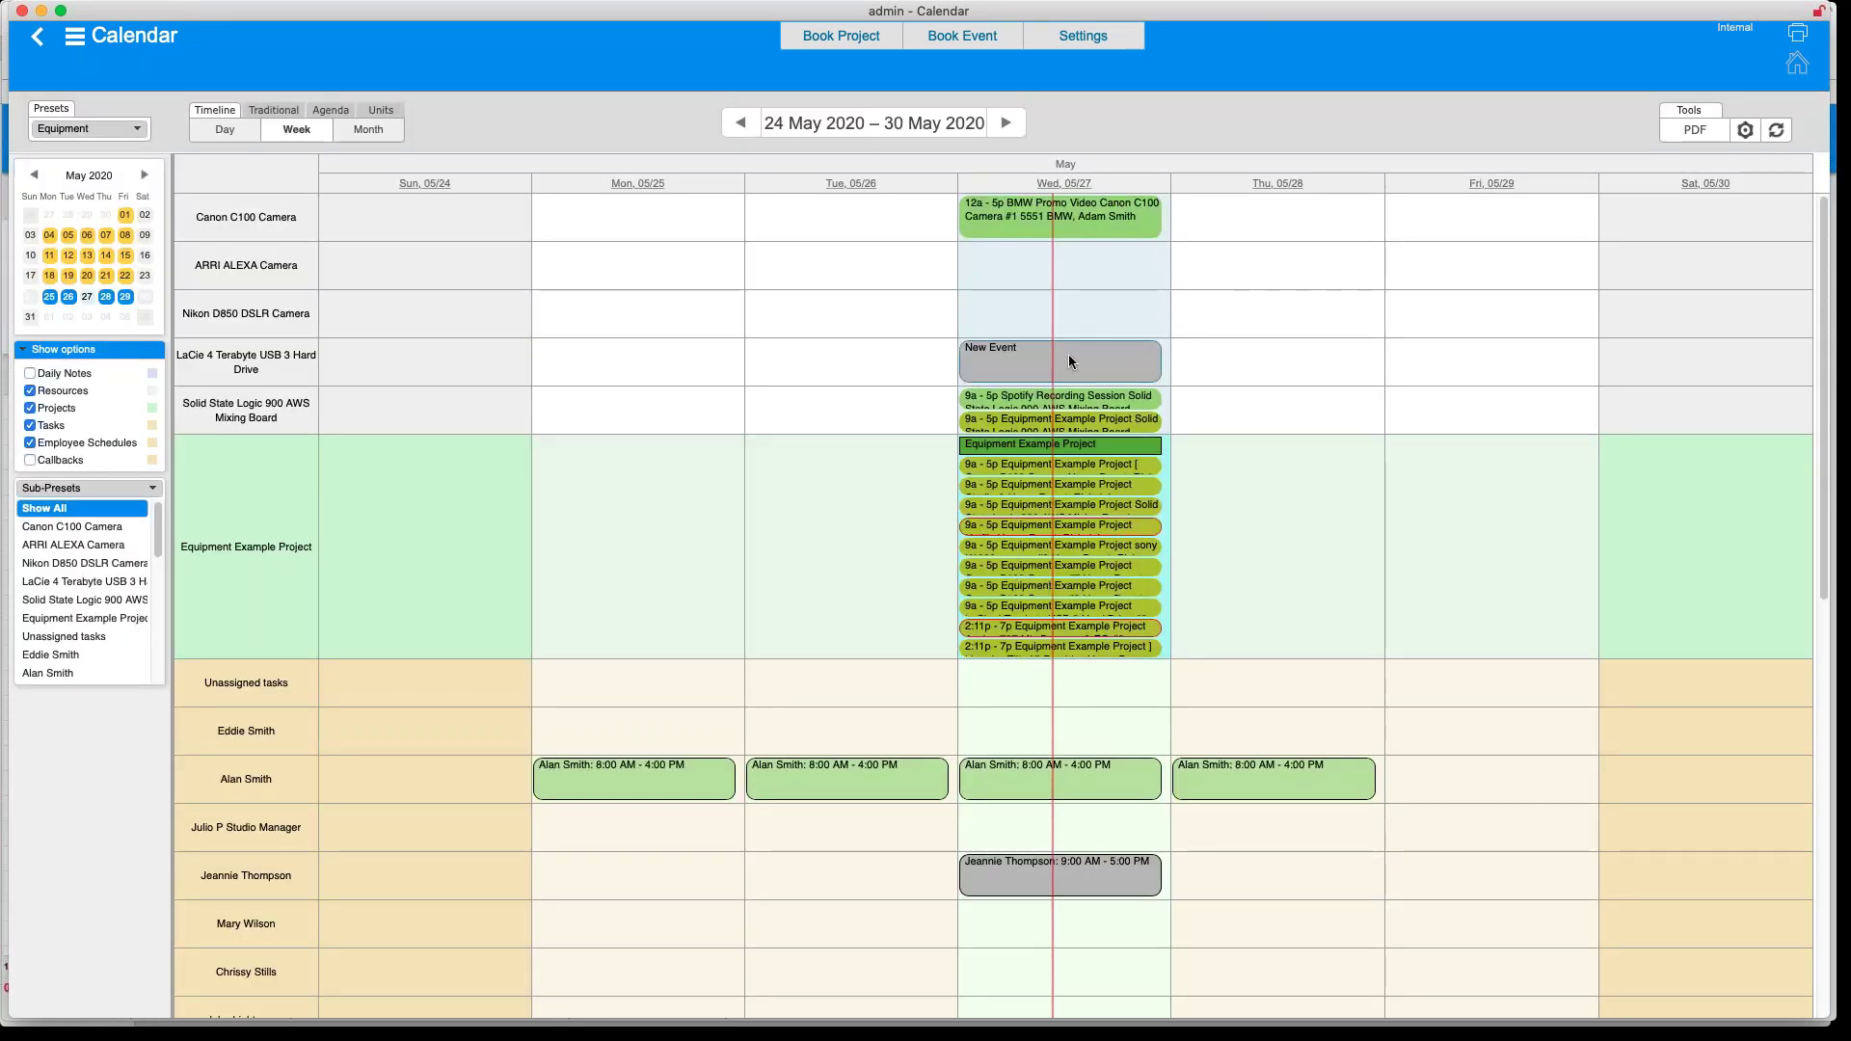
{"action": "left_click", "coordinate": [976, 294]}
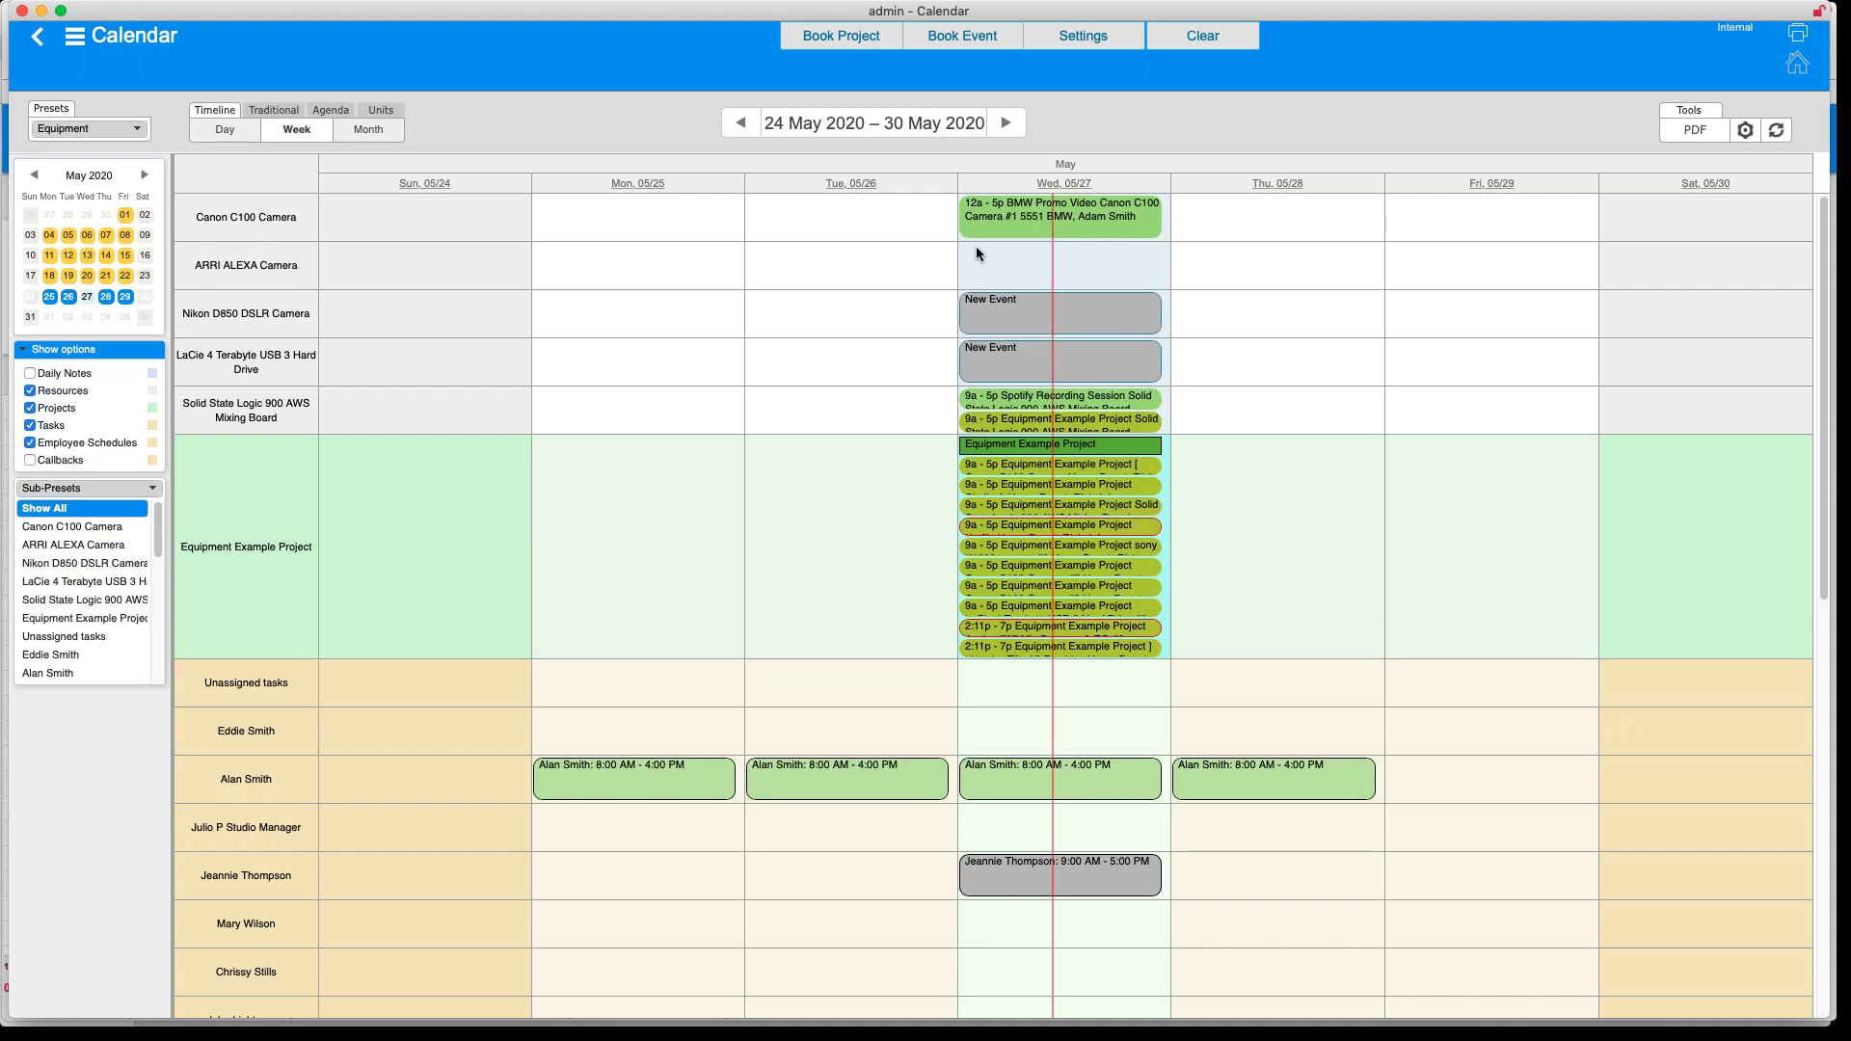
{"action": "left_click", "coordinate": [1022, 258]}
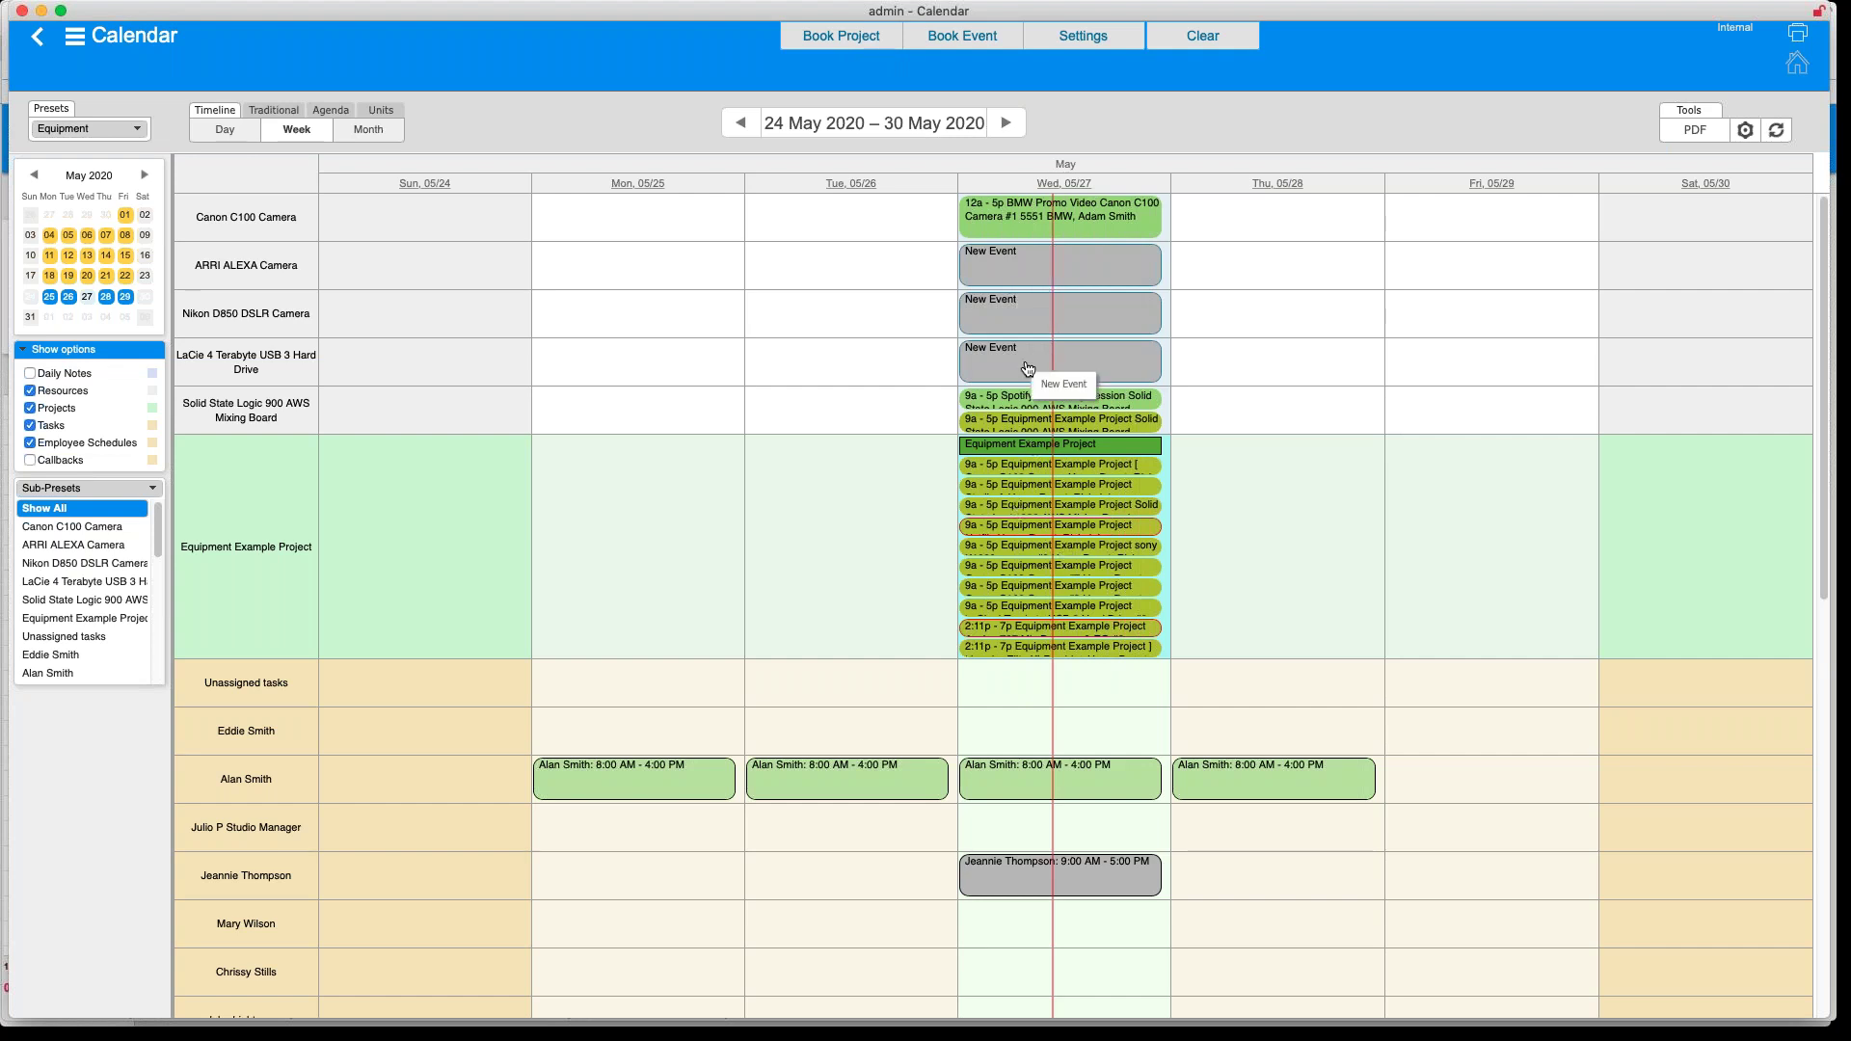
Book the three new events onto the existing Equipment Example Project, accept the conflict, and return to the calendar
{"action": "left_click", "coordinate": [848, 45]}
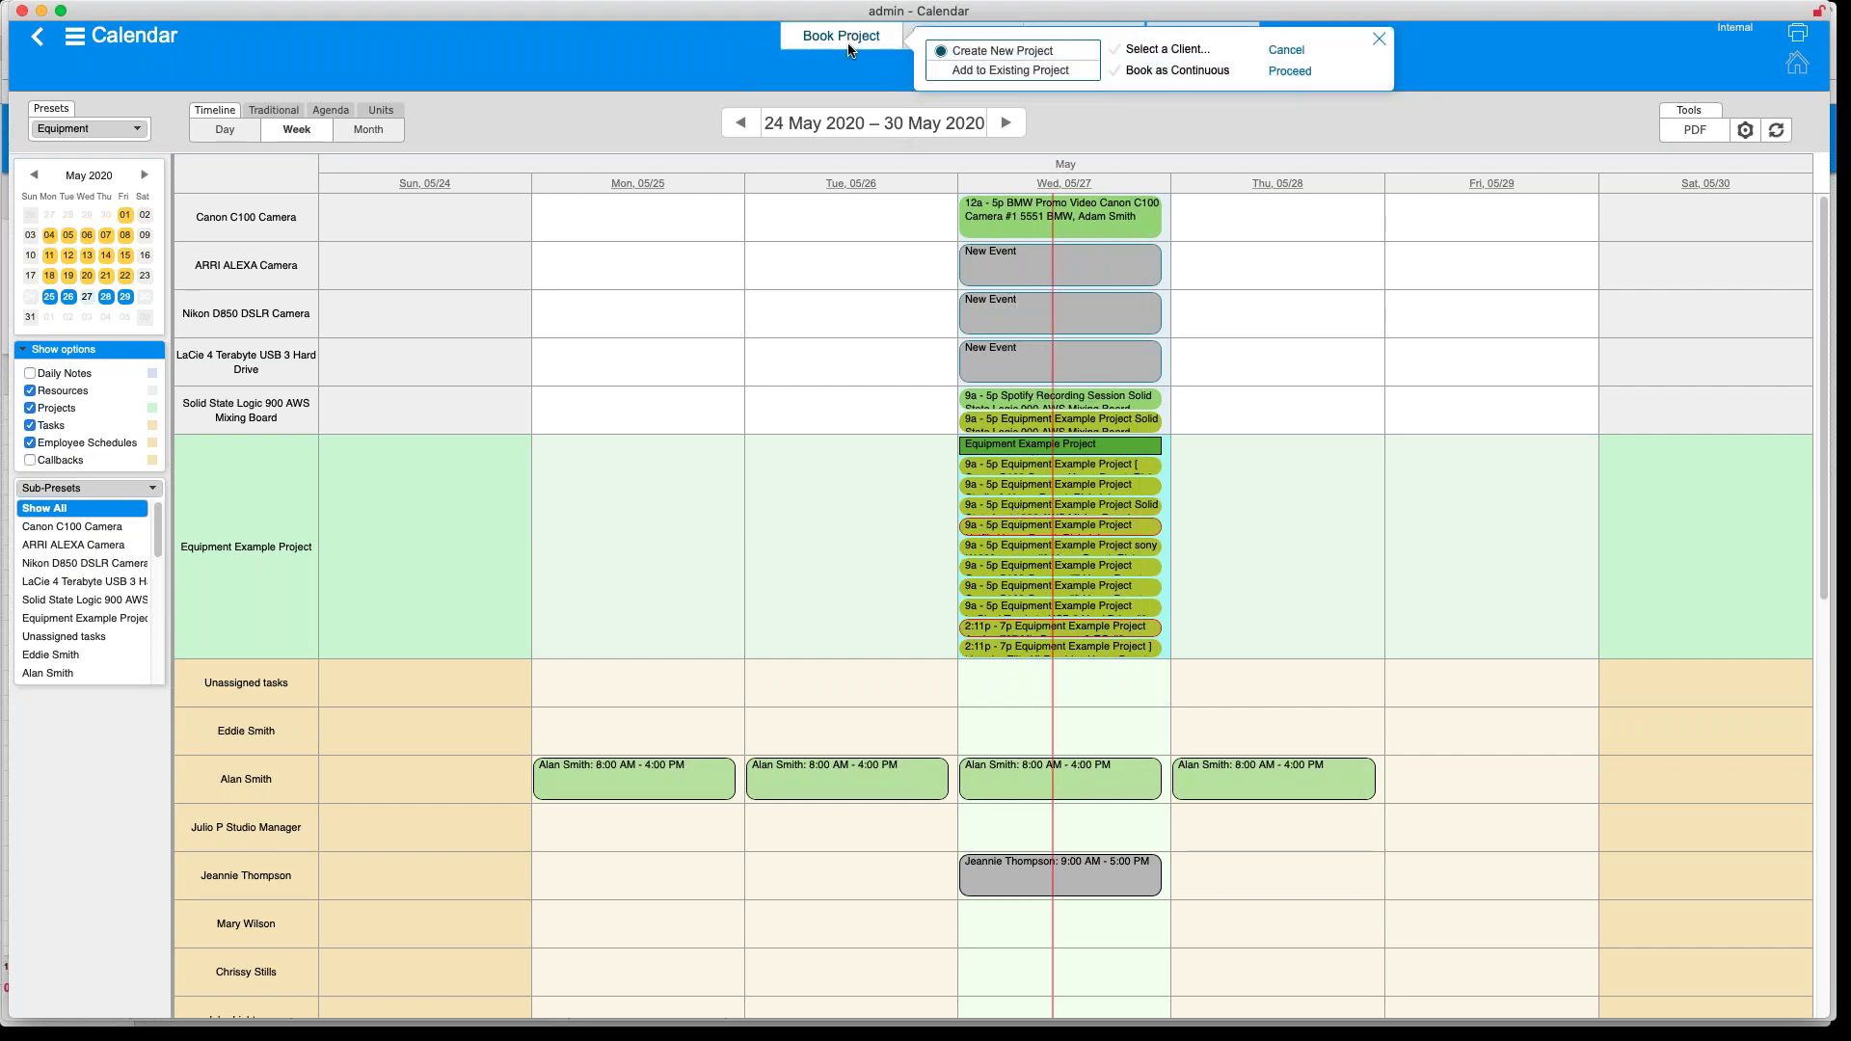
{"action": "left_click", "coordinate": [942, 71]}
{"action": "left_click", "coordinate": [1195, 67]}
{"action": "left_click", "coordinate": [1289, 71]}
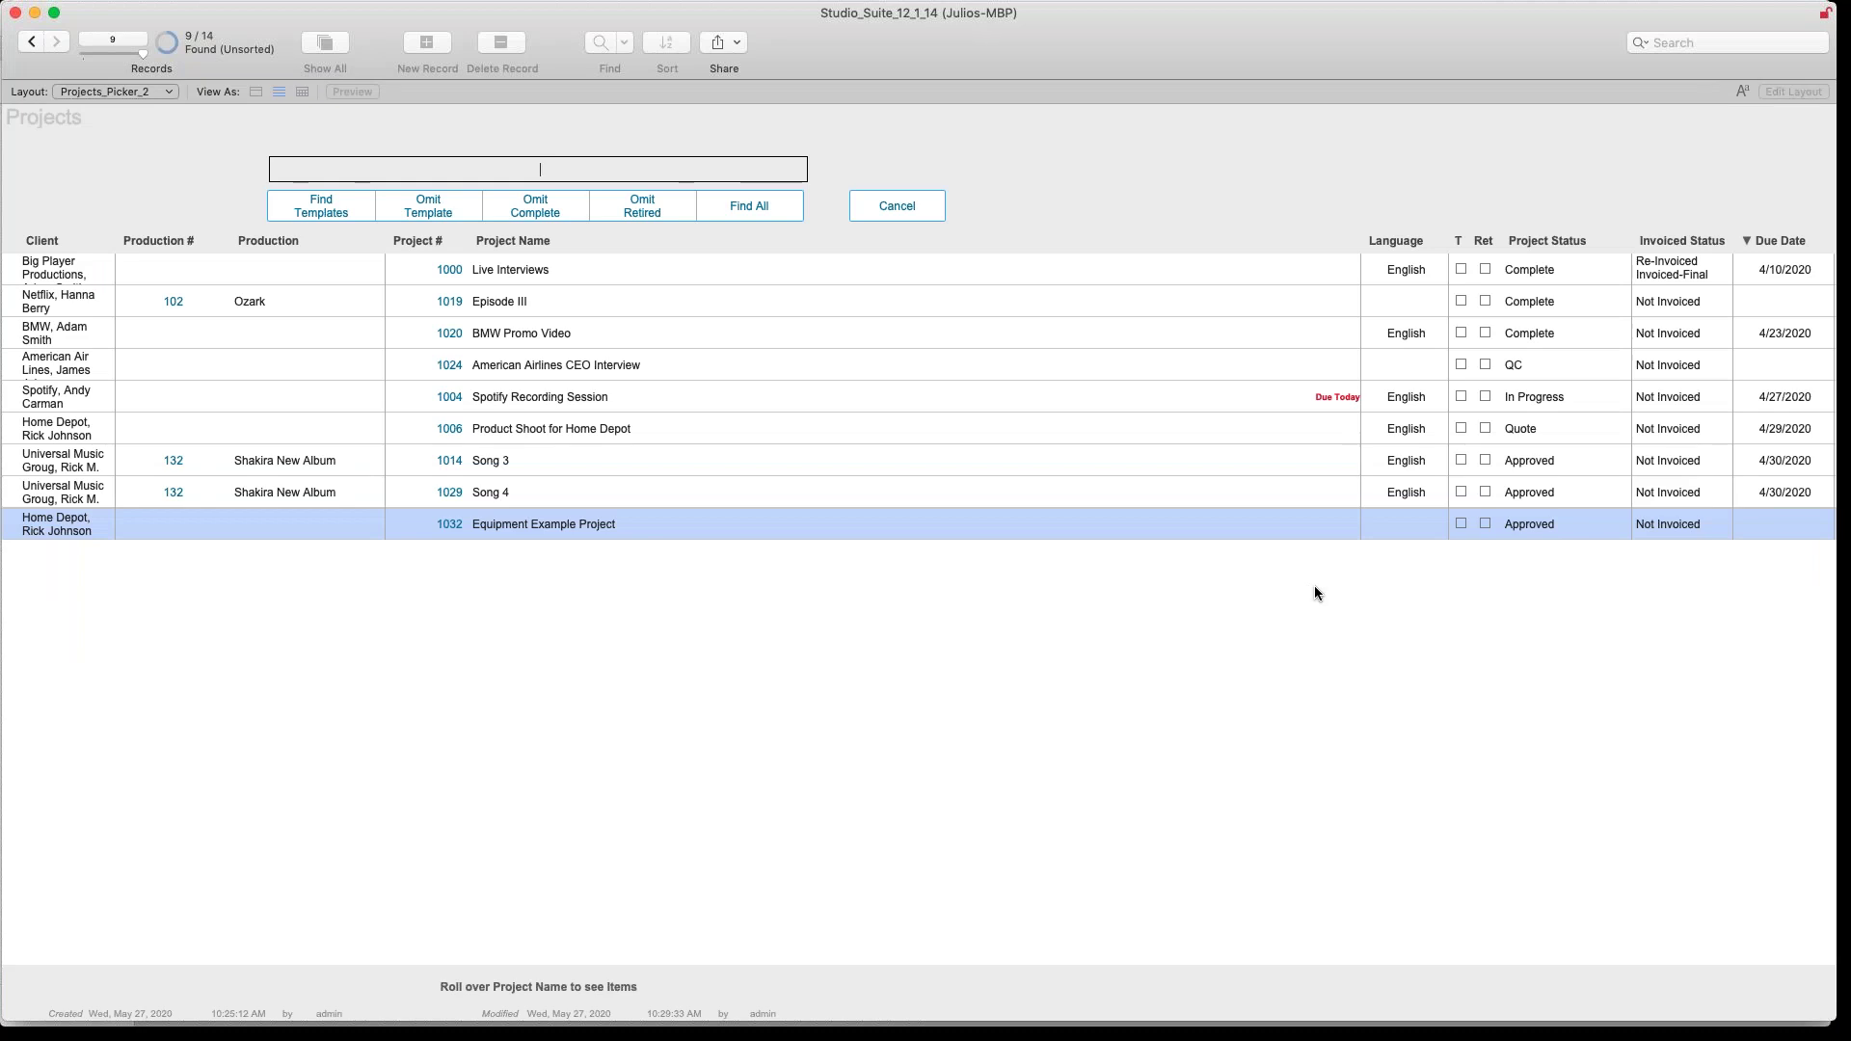
{"action": "left_click", "coordinate": [500, 528]}
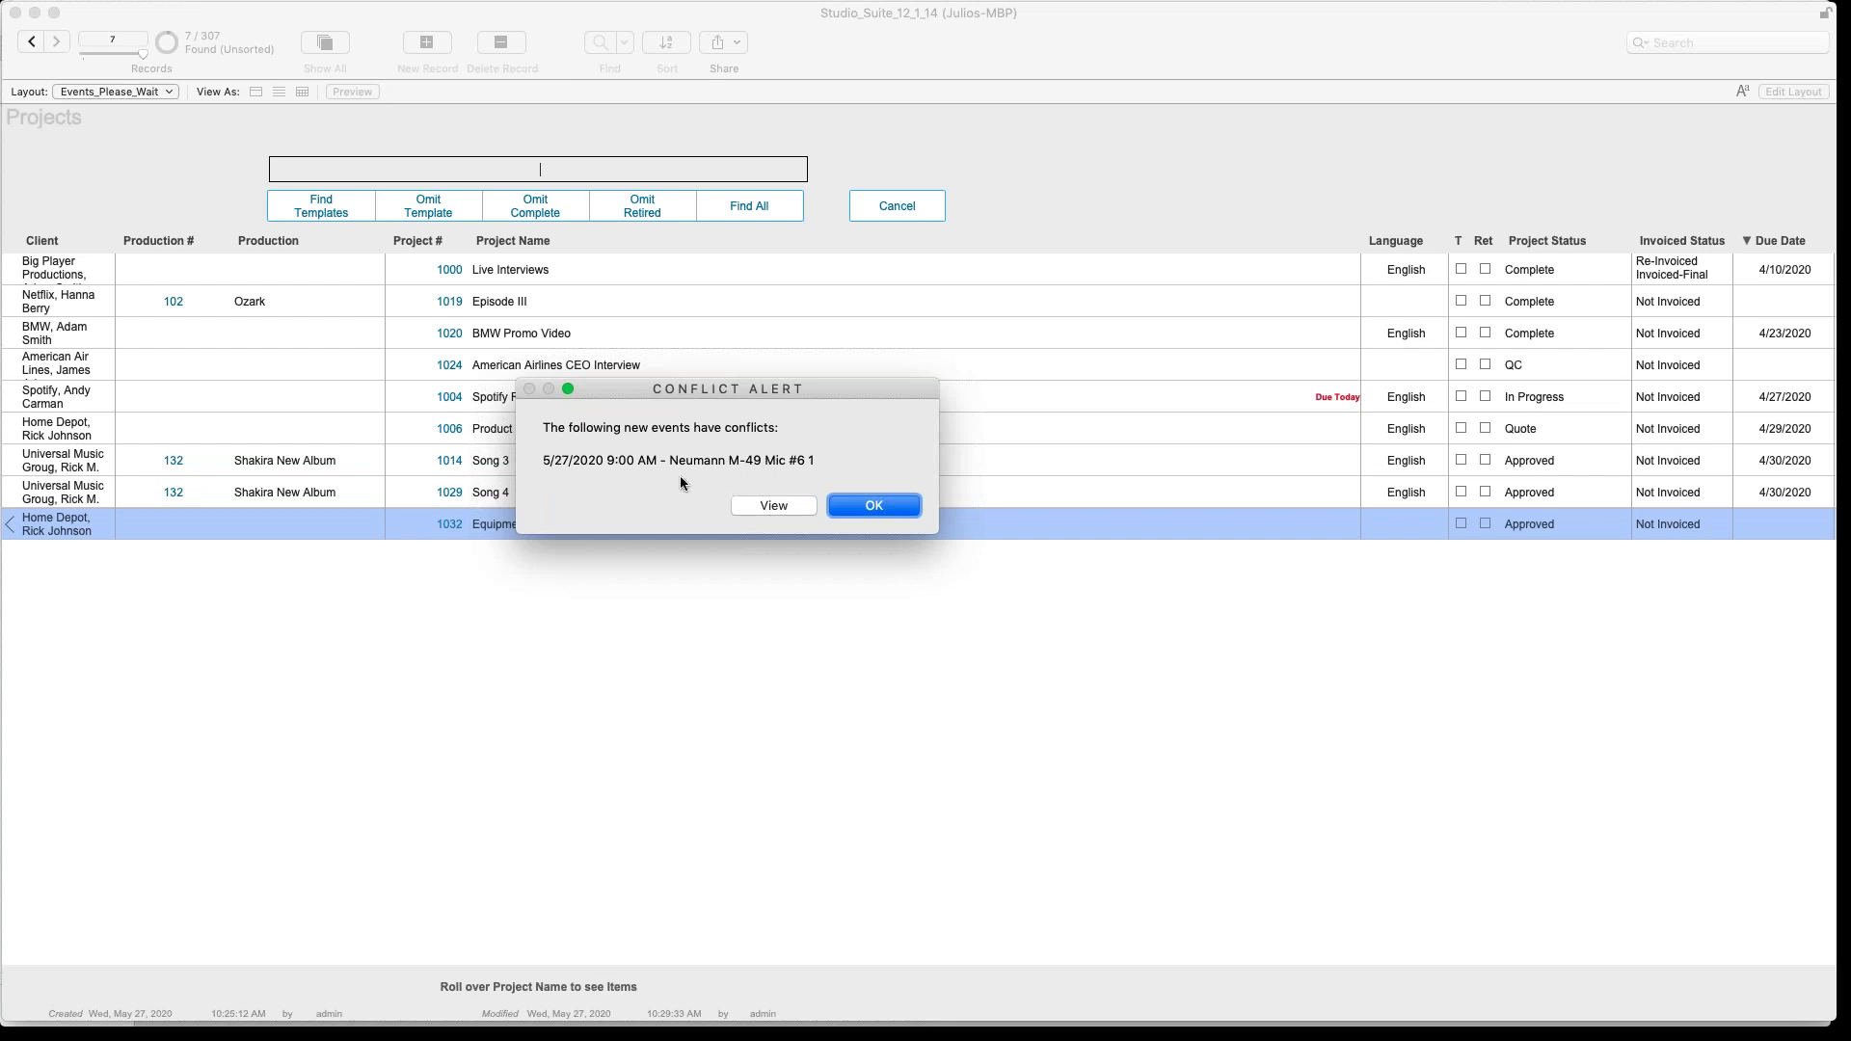
{"action": "left_click", "coordinate": [853, 503]}
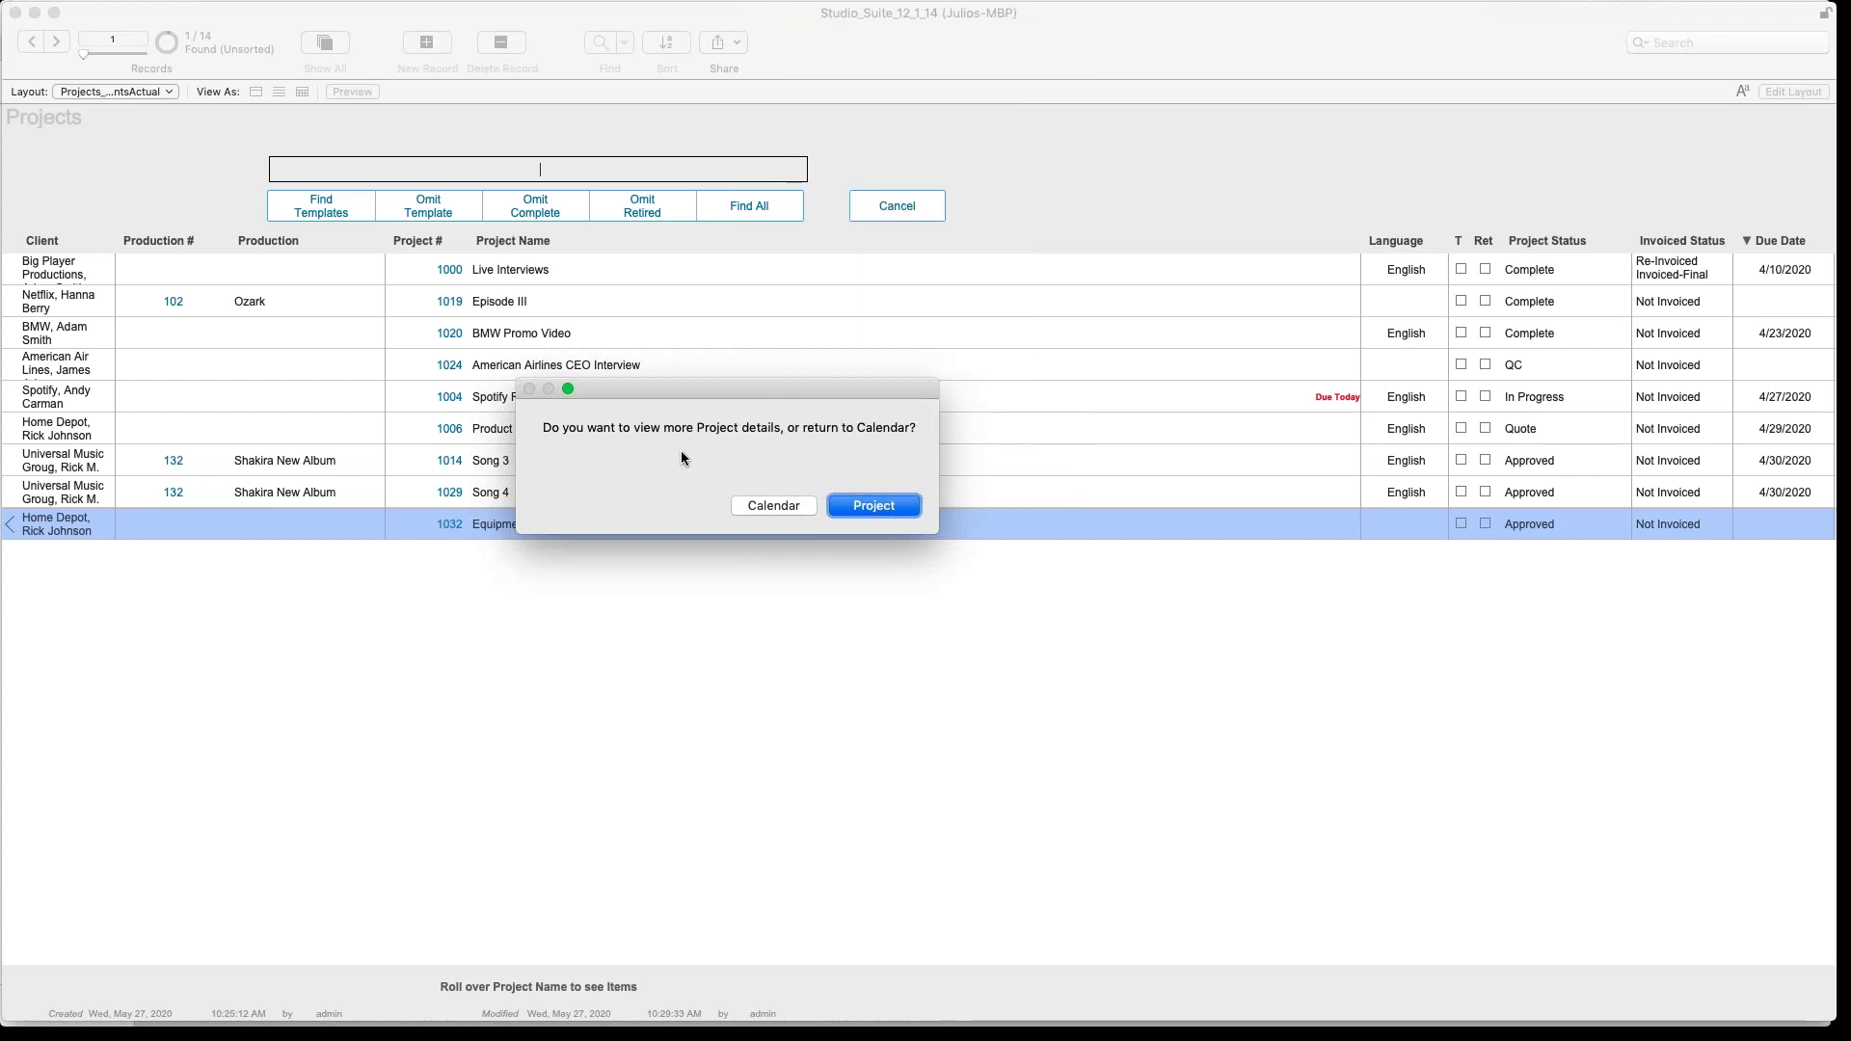
{"action": "left_click", "coordinate": [779, 511]}
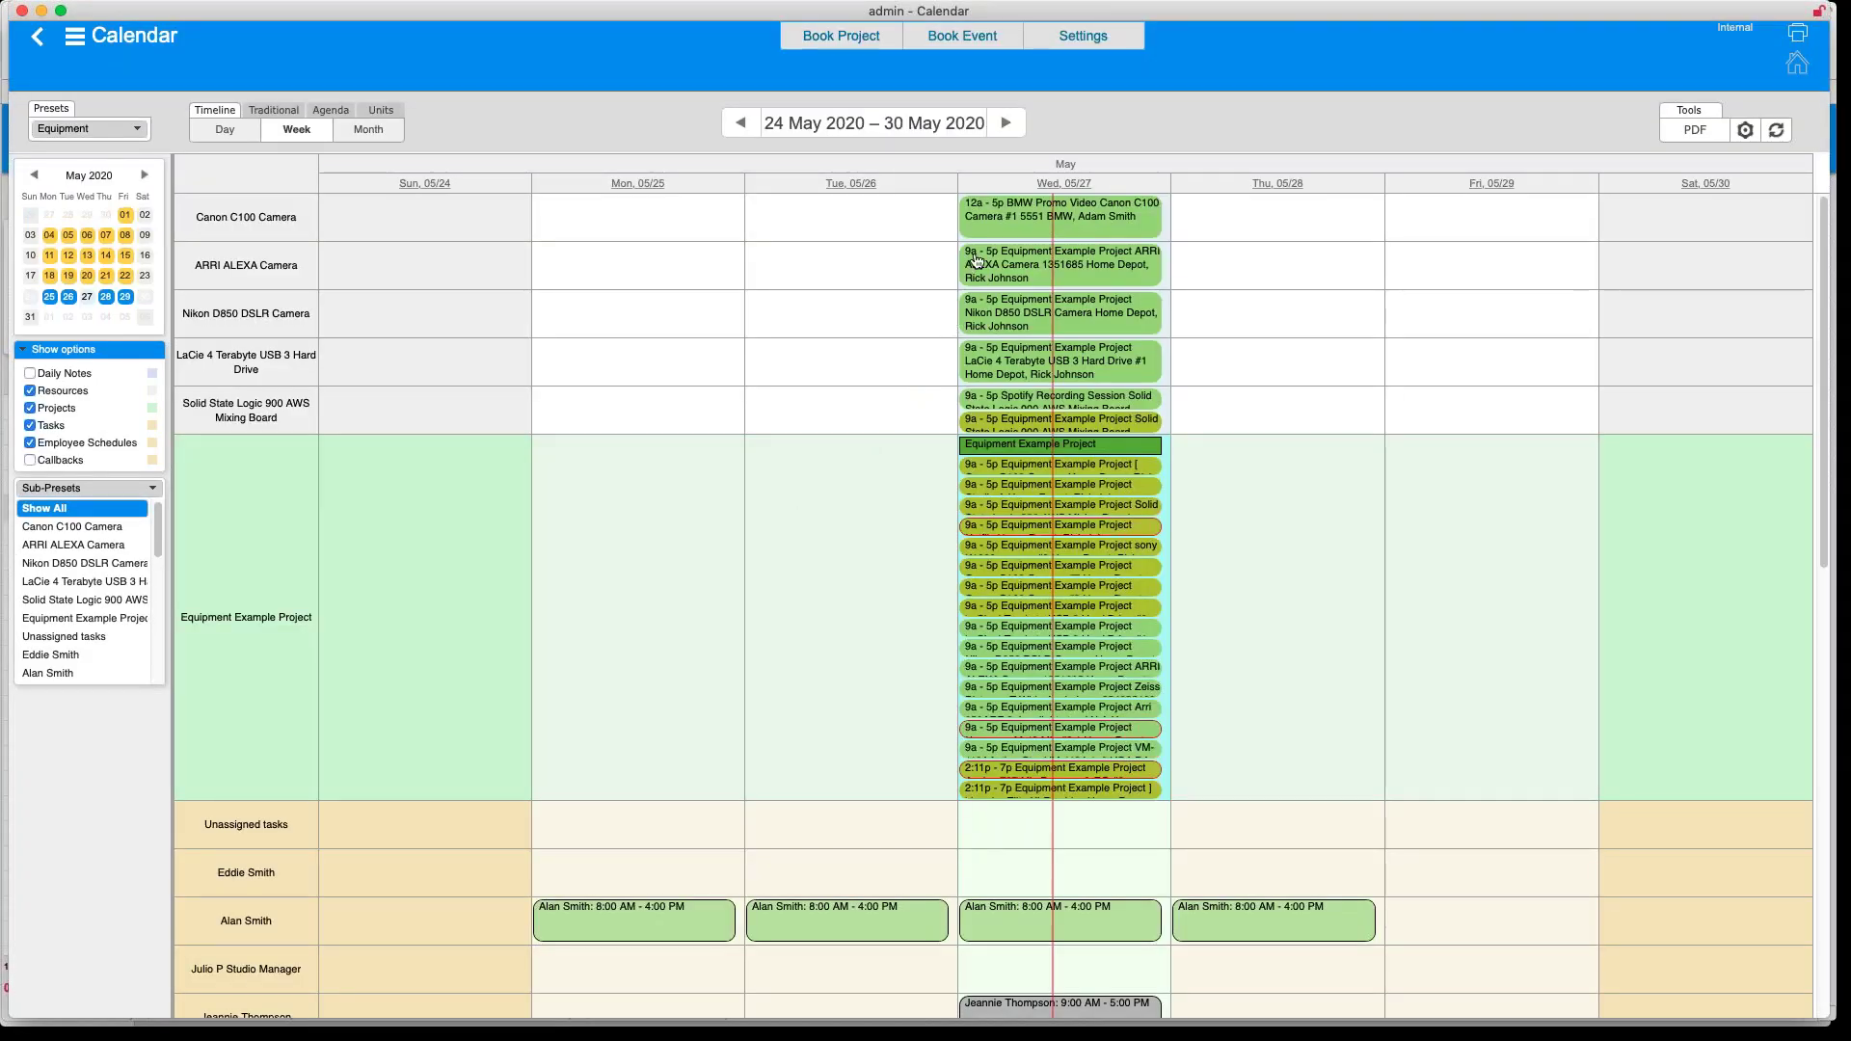
{"action": "mouse_move", "coordinate": [982, 313]}
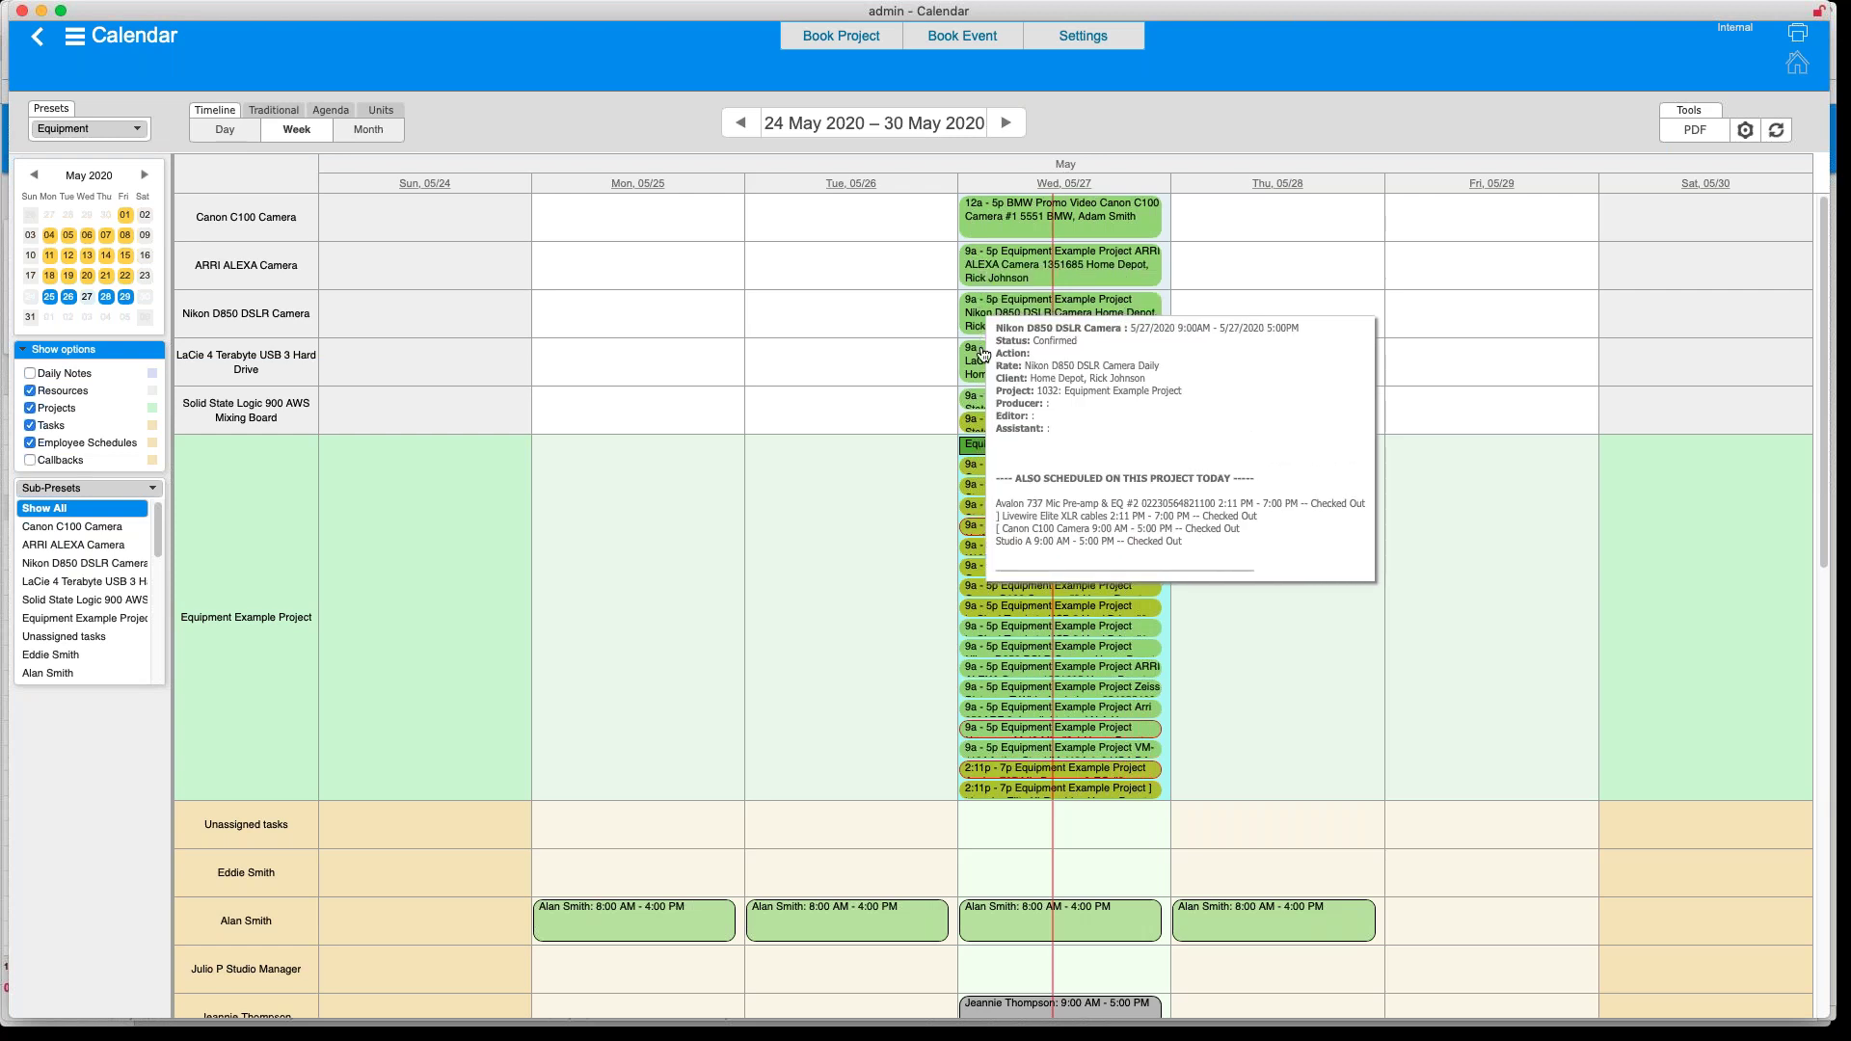
Go from the calendar to the Equipment Example Project's details and collapse the items under ARRI ALEXA Camera 1351685
{"action": "mouse_move", "coordinate": [982, 362]}
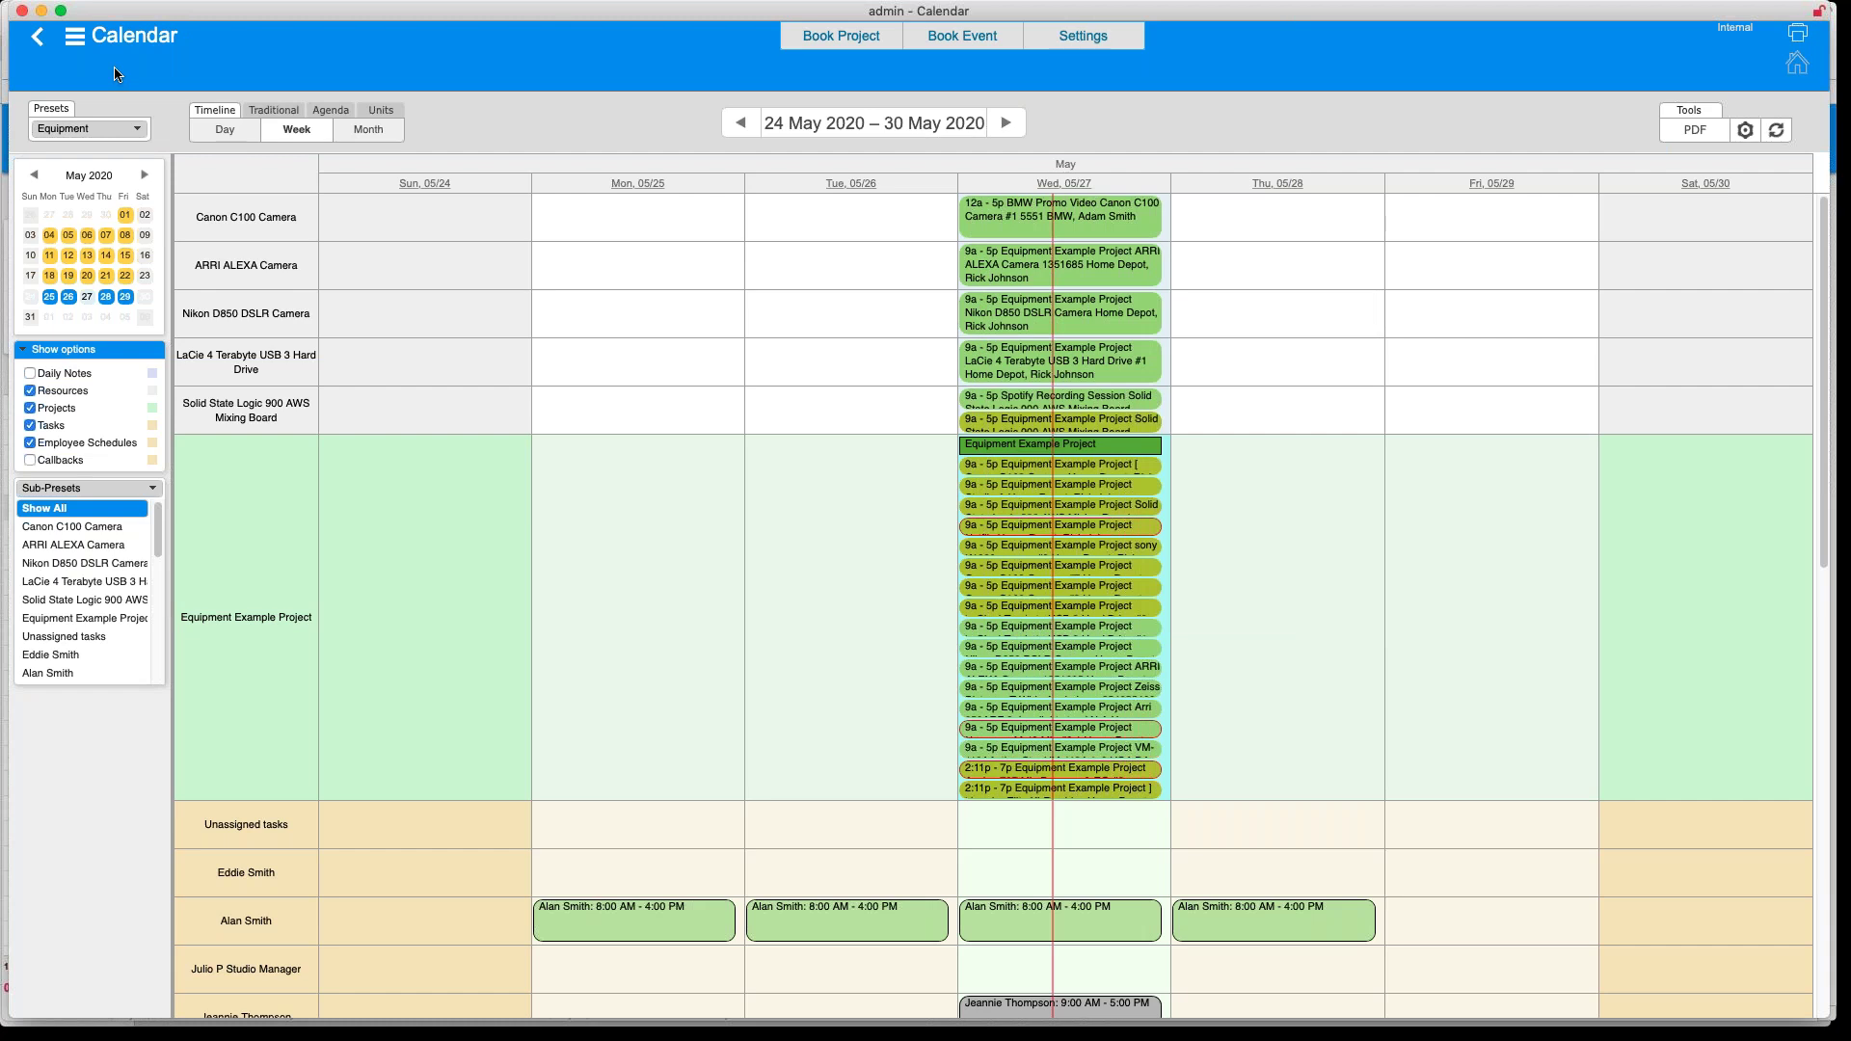
{"action": "left_click", "coordinate": [78, 47]}
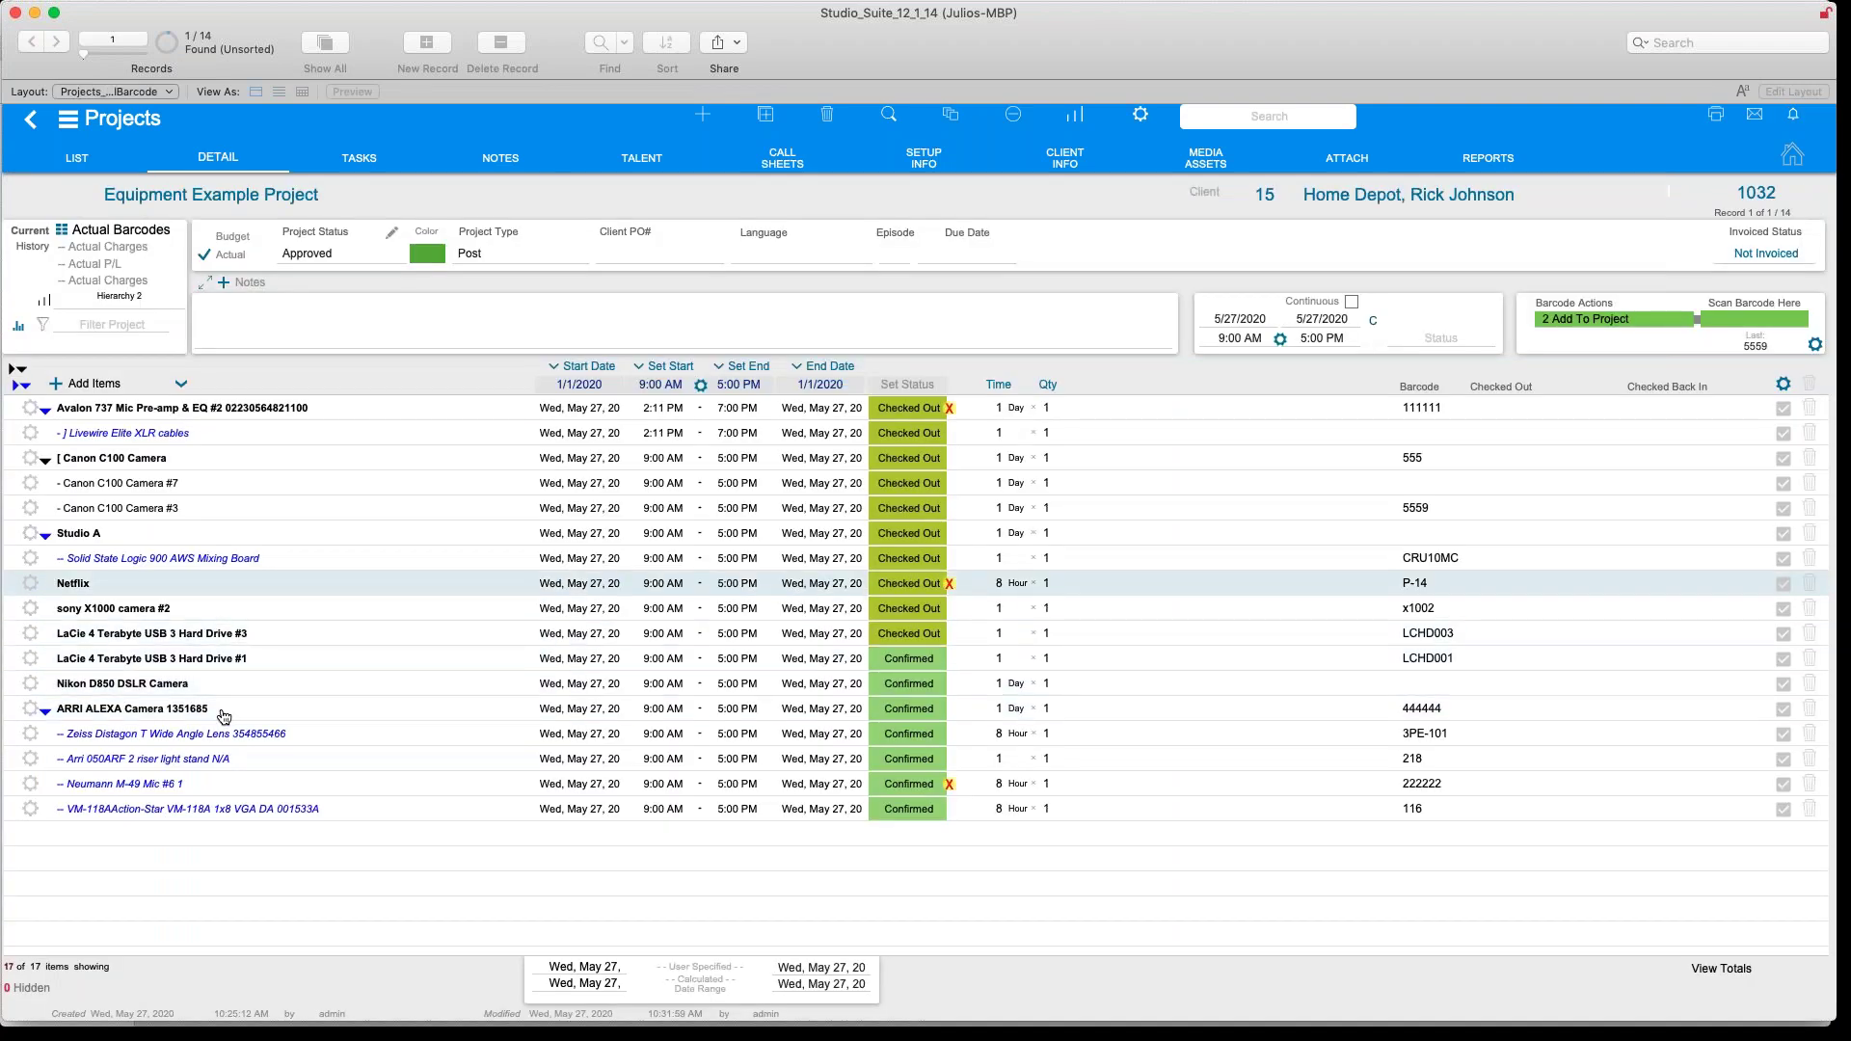
{"action": "left_click", "coordinate": [46, 711]}
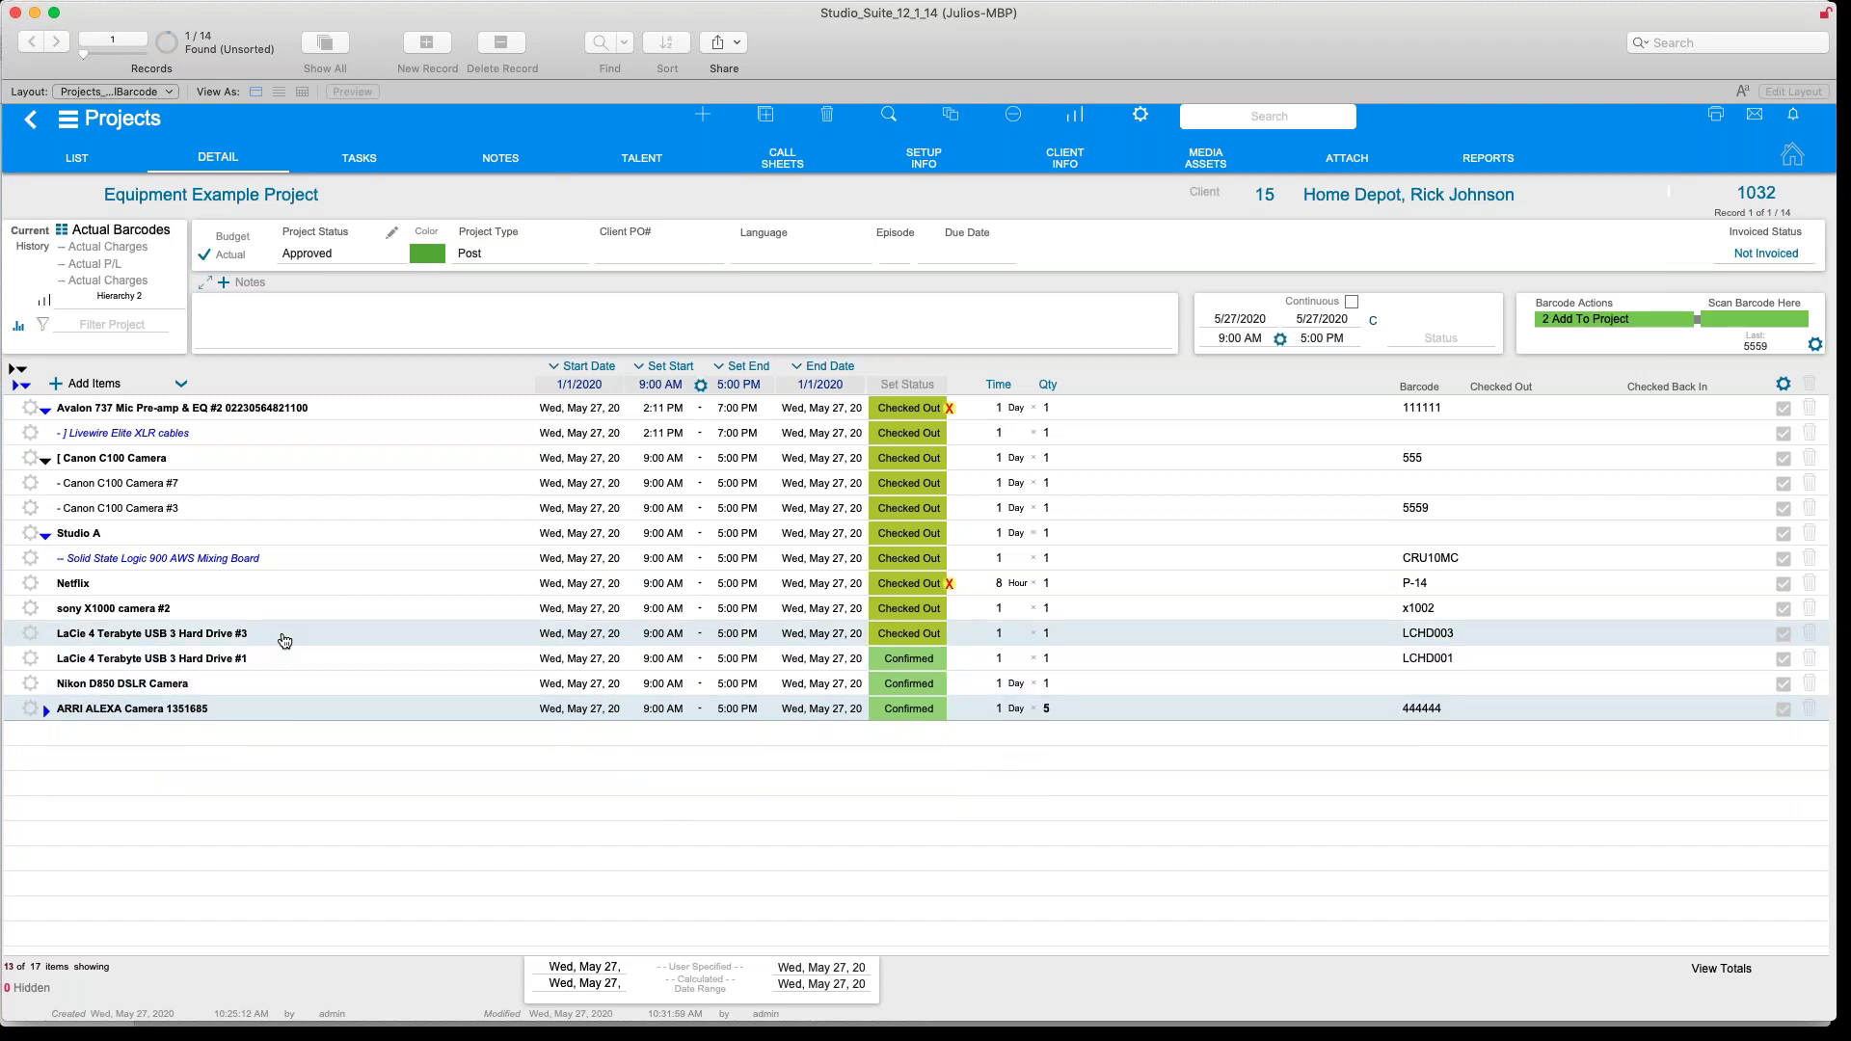
Set the status of LaCie 4 Terabyte USB 3 Hard Drive #1 to Bumpable without matching the project's other events
{"action": "left_click_drag", "start_coordinate": [222, 662], "coordinate": [899, 673]}
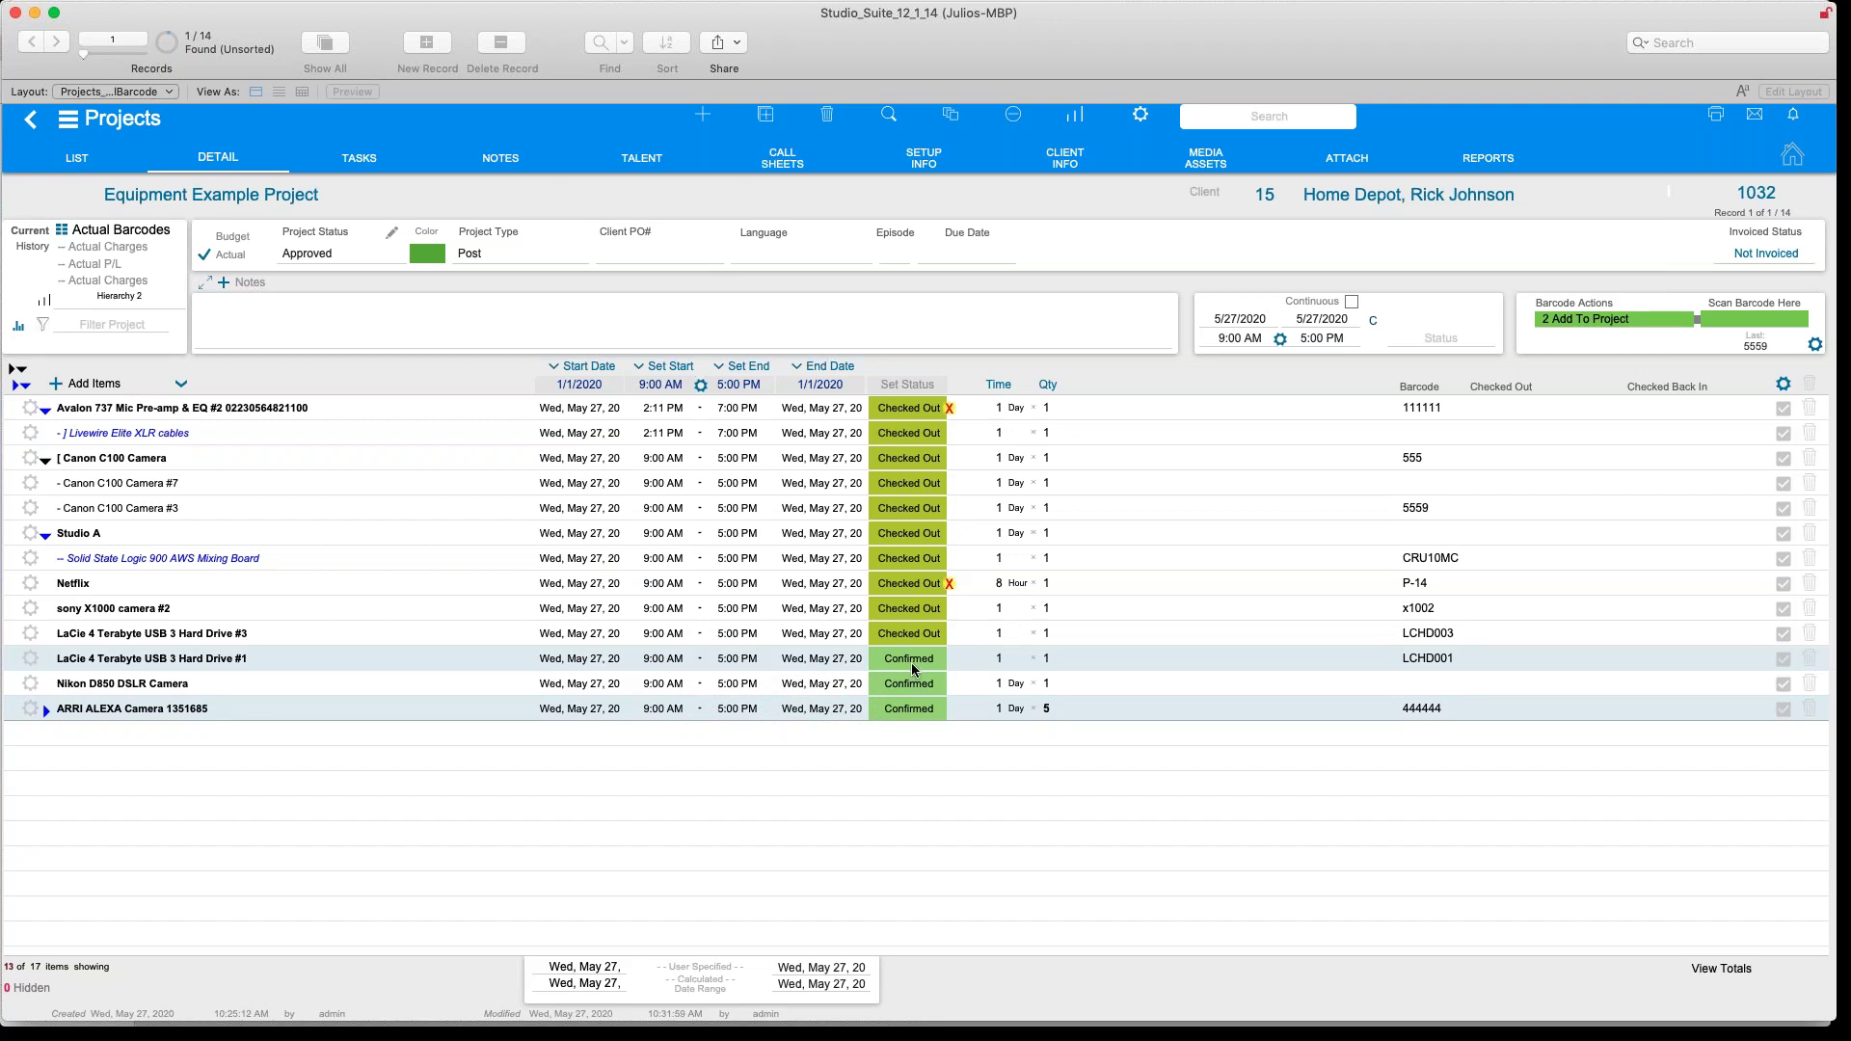
{"action": "left_click", "coordinate": [911, 665]}
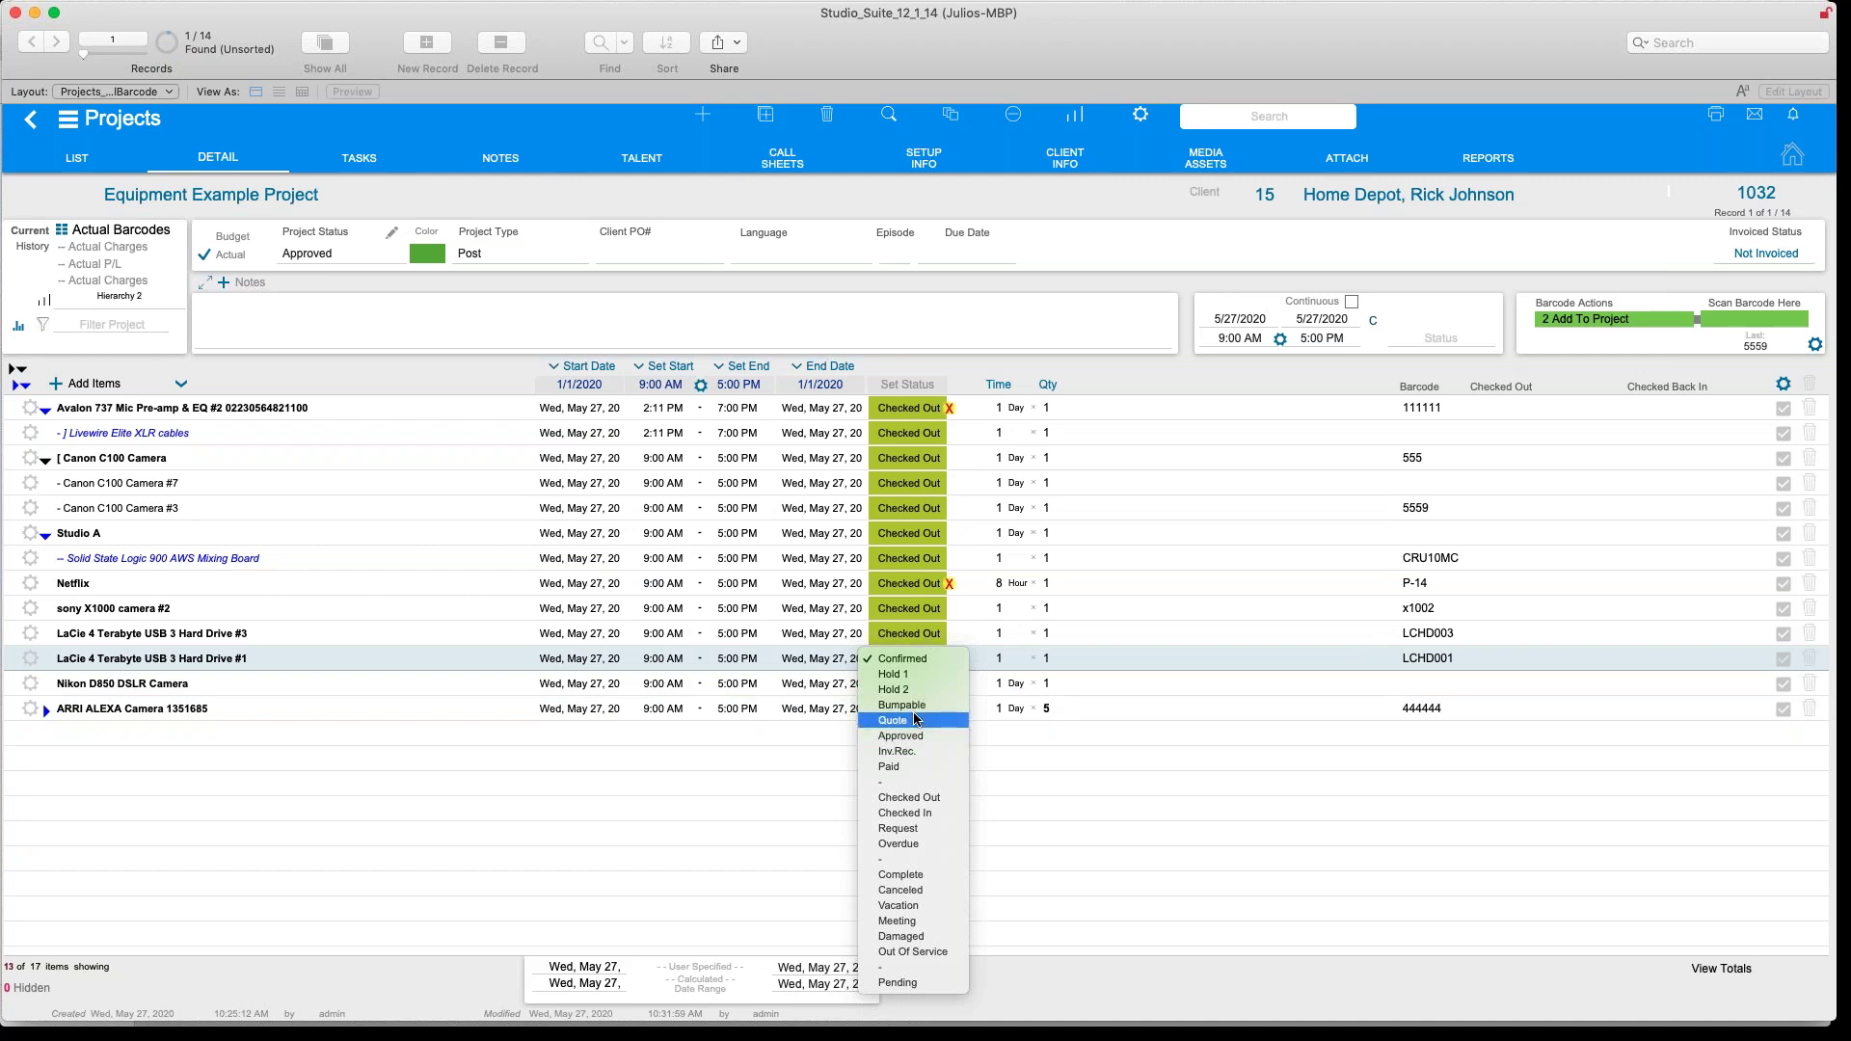
{"action": "key", "text": "Escape"}
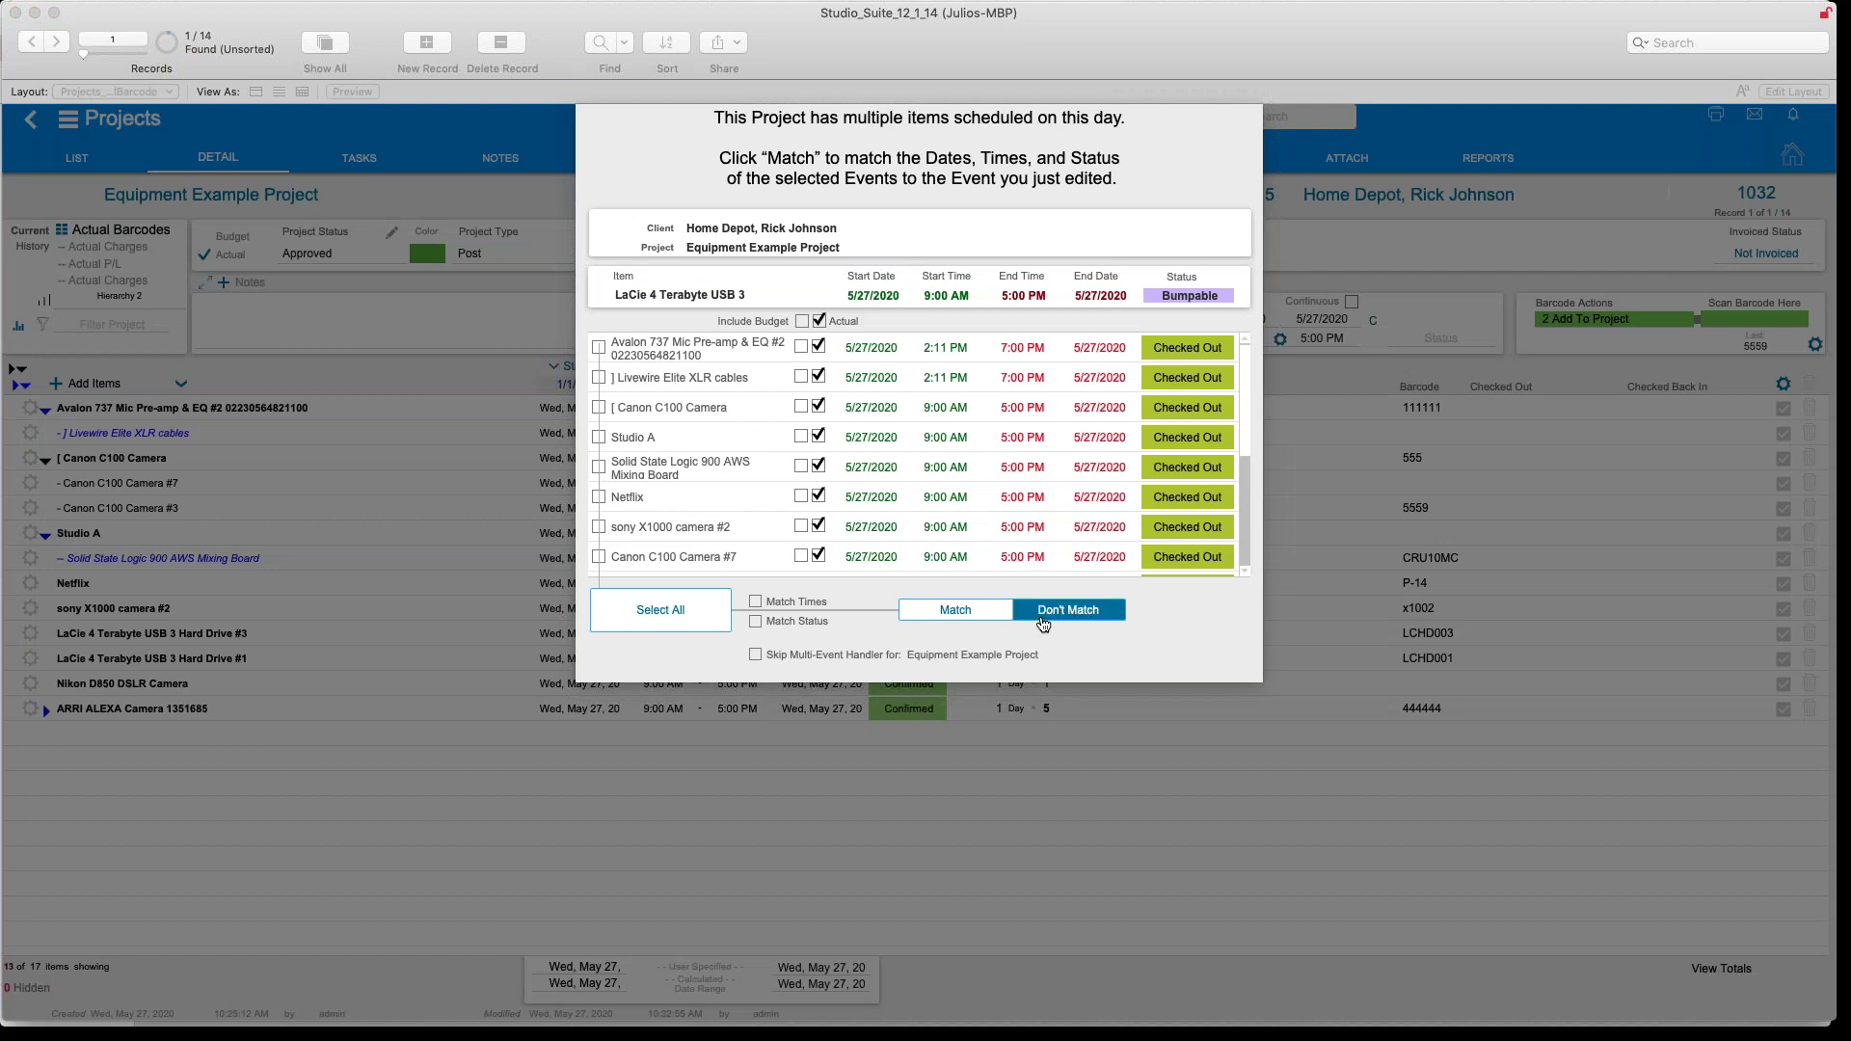
{"action": "left_click", "coordinate": [1043, 625]}
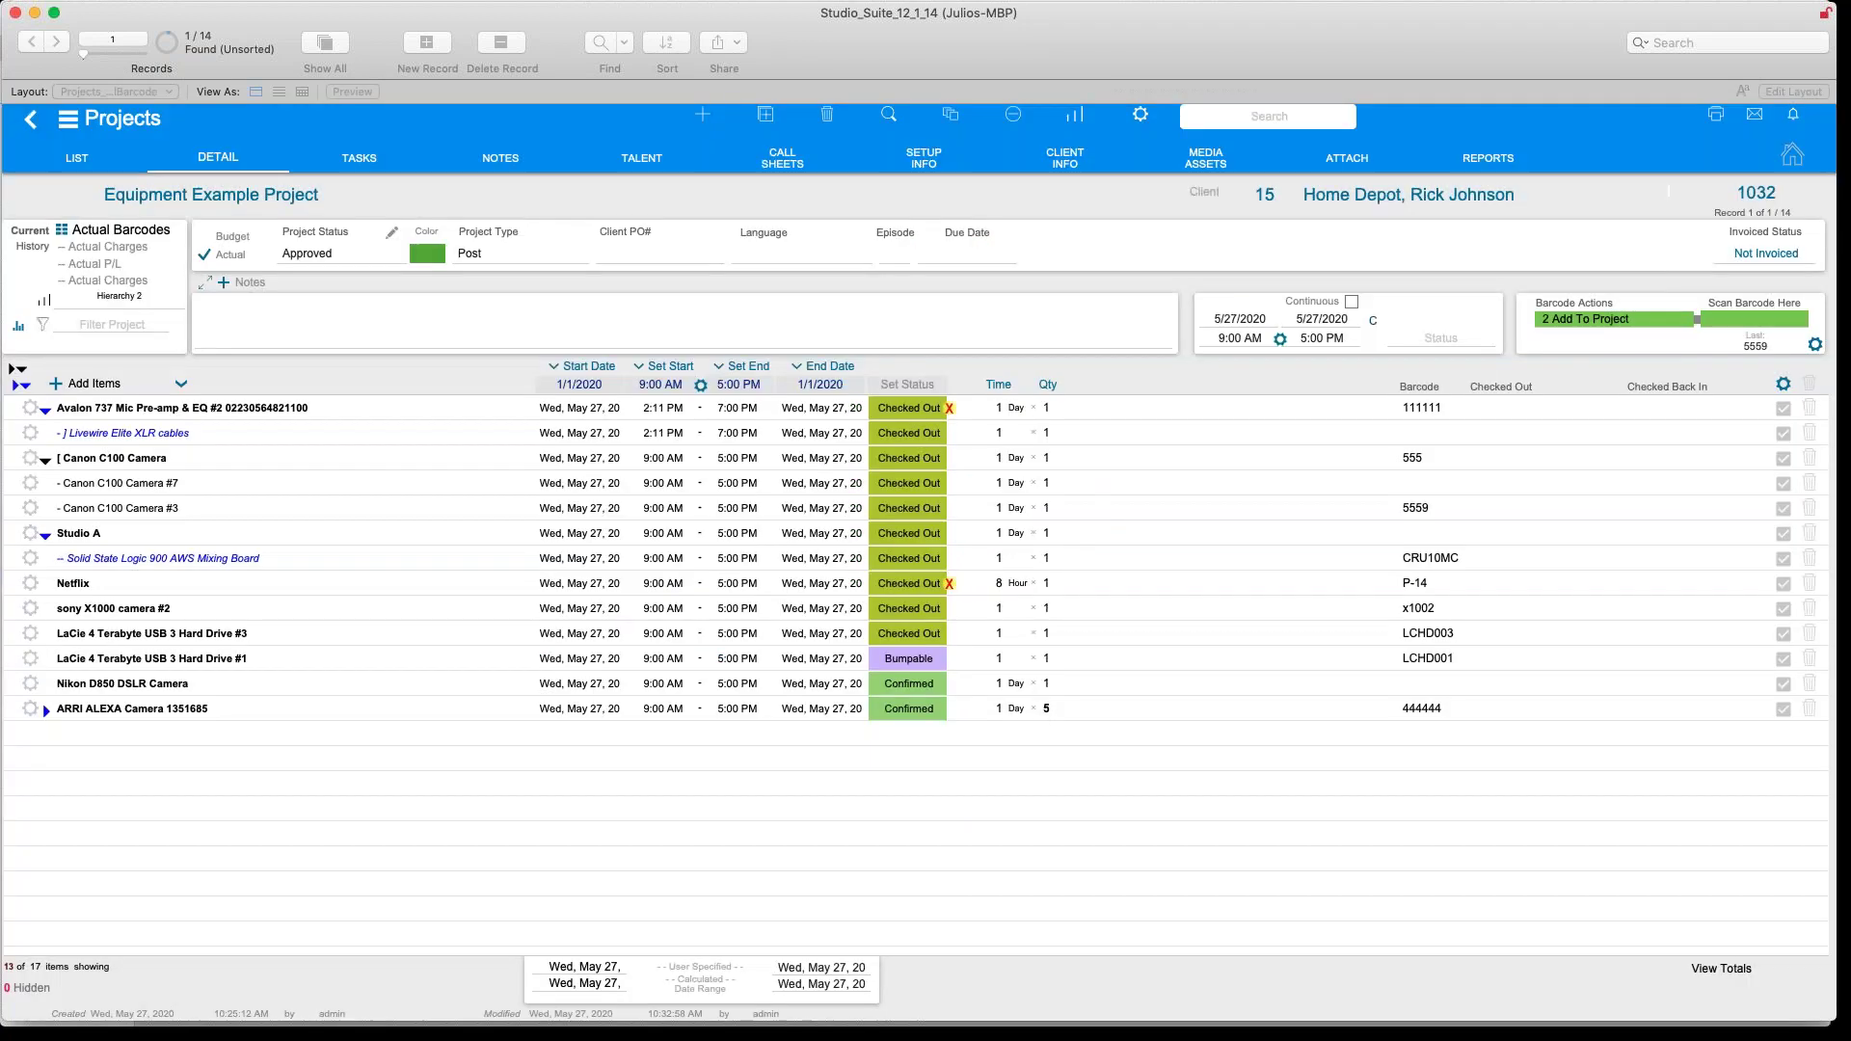
Set the status of the Nikon D850 DSLR Camera to Hold 2 without matching the project's other events
{"action": "left_click", "coordinate": [911, 685]}
{"action": "left_click", "coordinate": [904, 709]}
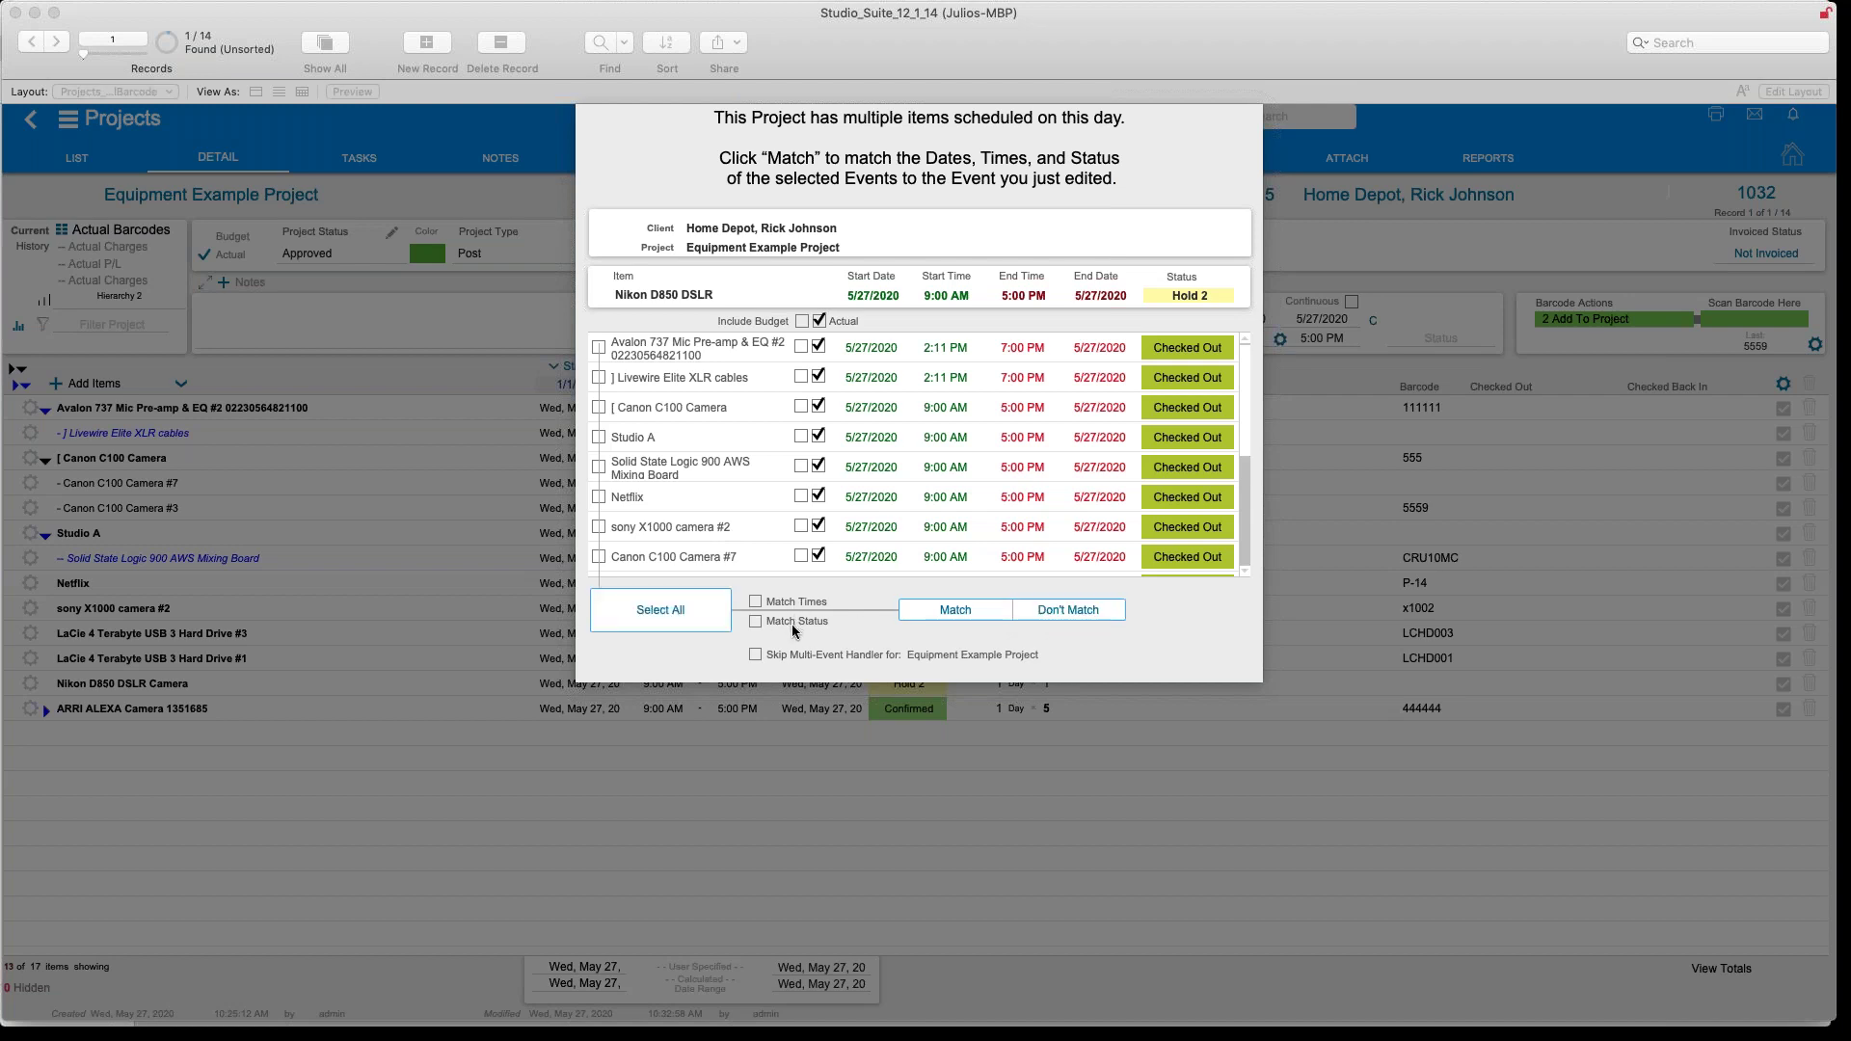
{"action": "left_click", "coordinate": [1067, 613]}
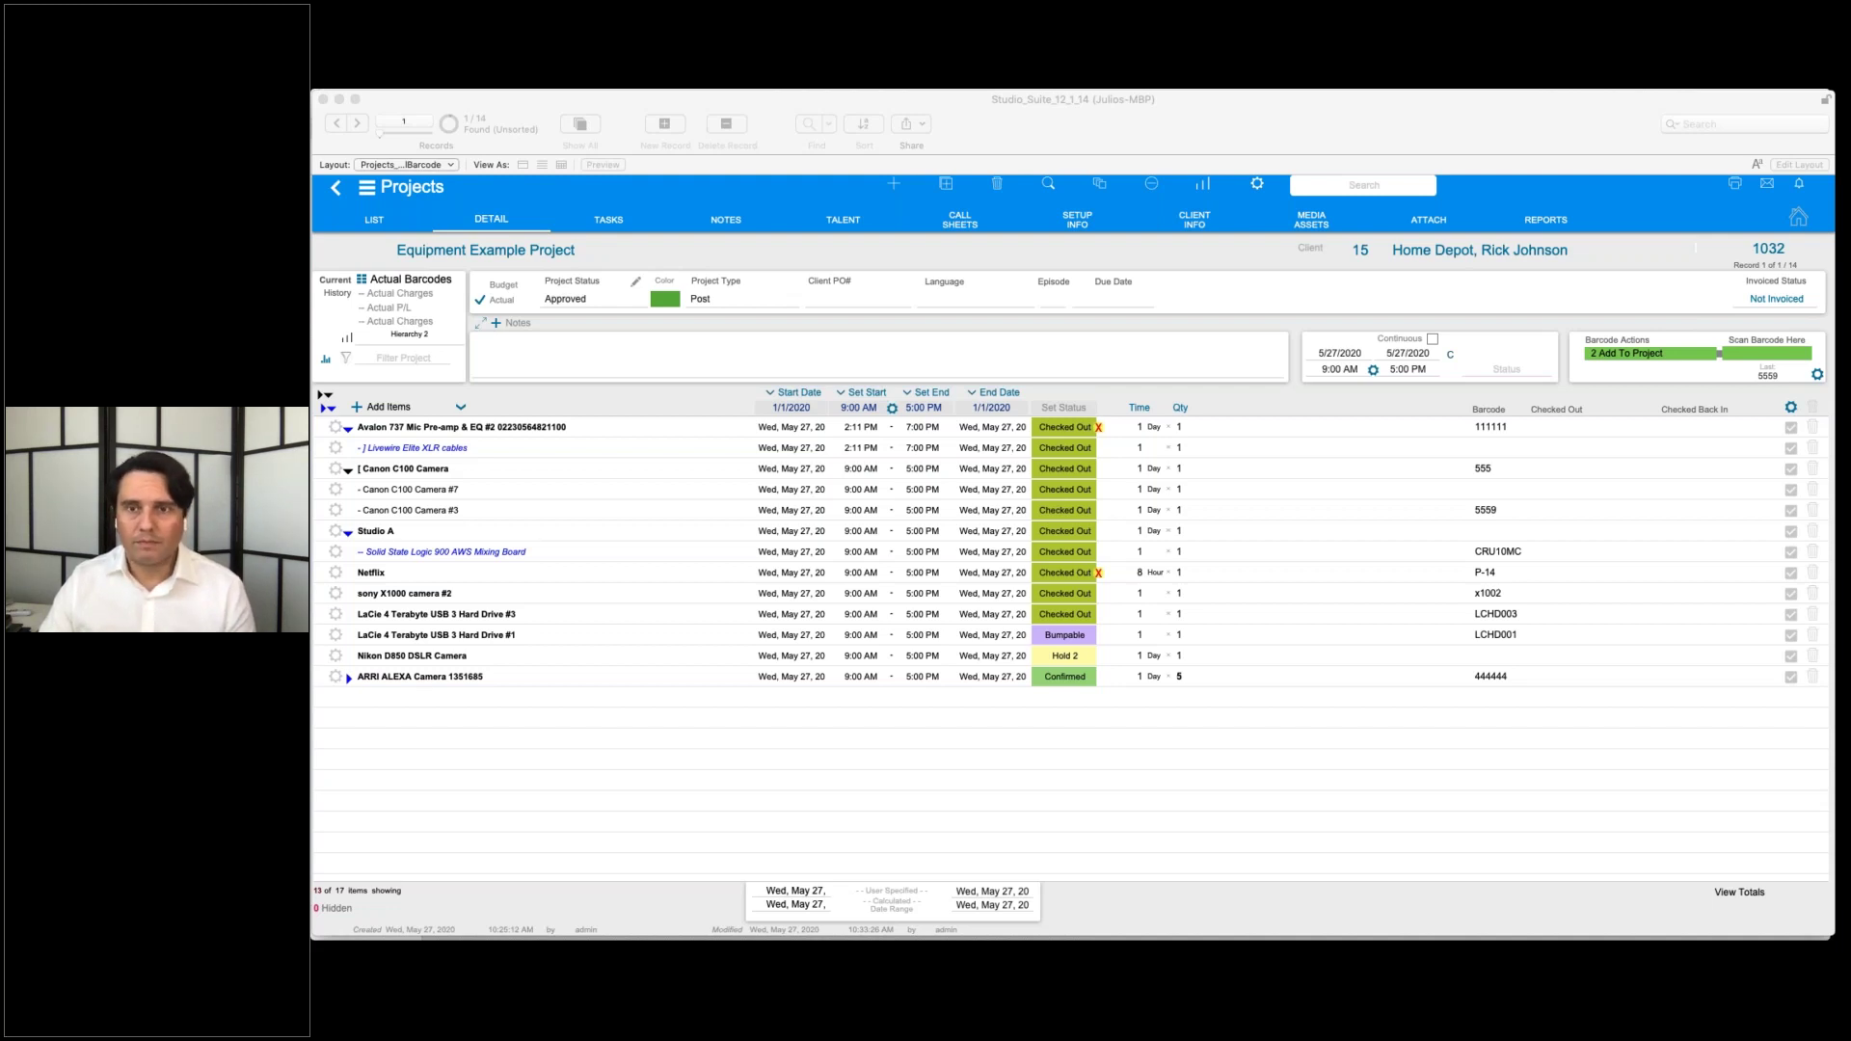
Switch to Safari, open the free trial registration from the Studio Suite website, and look through the sign-up form
{"action": "key", "text": "super+Tab"}
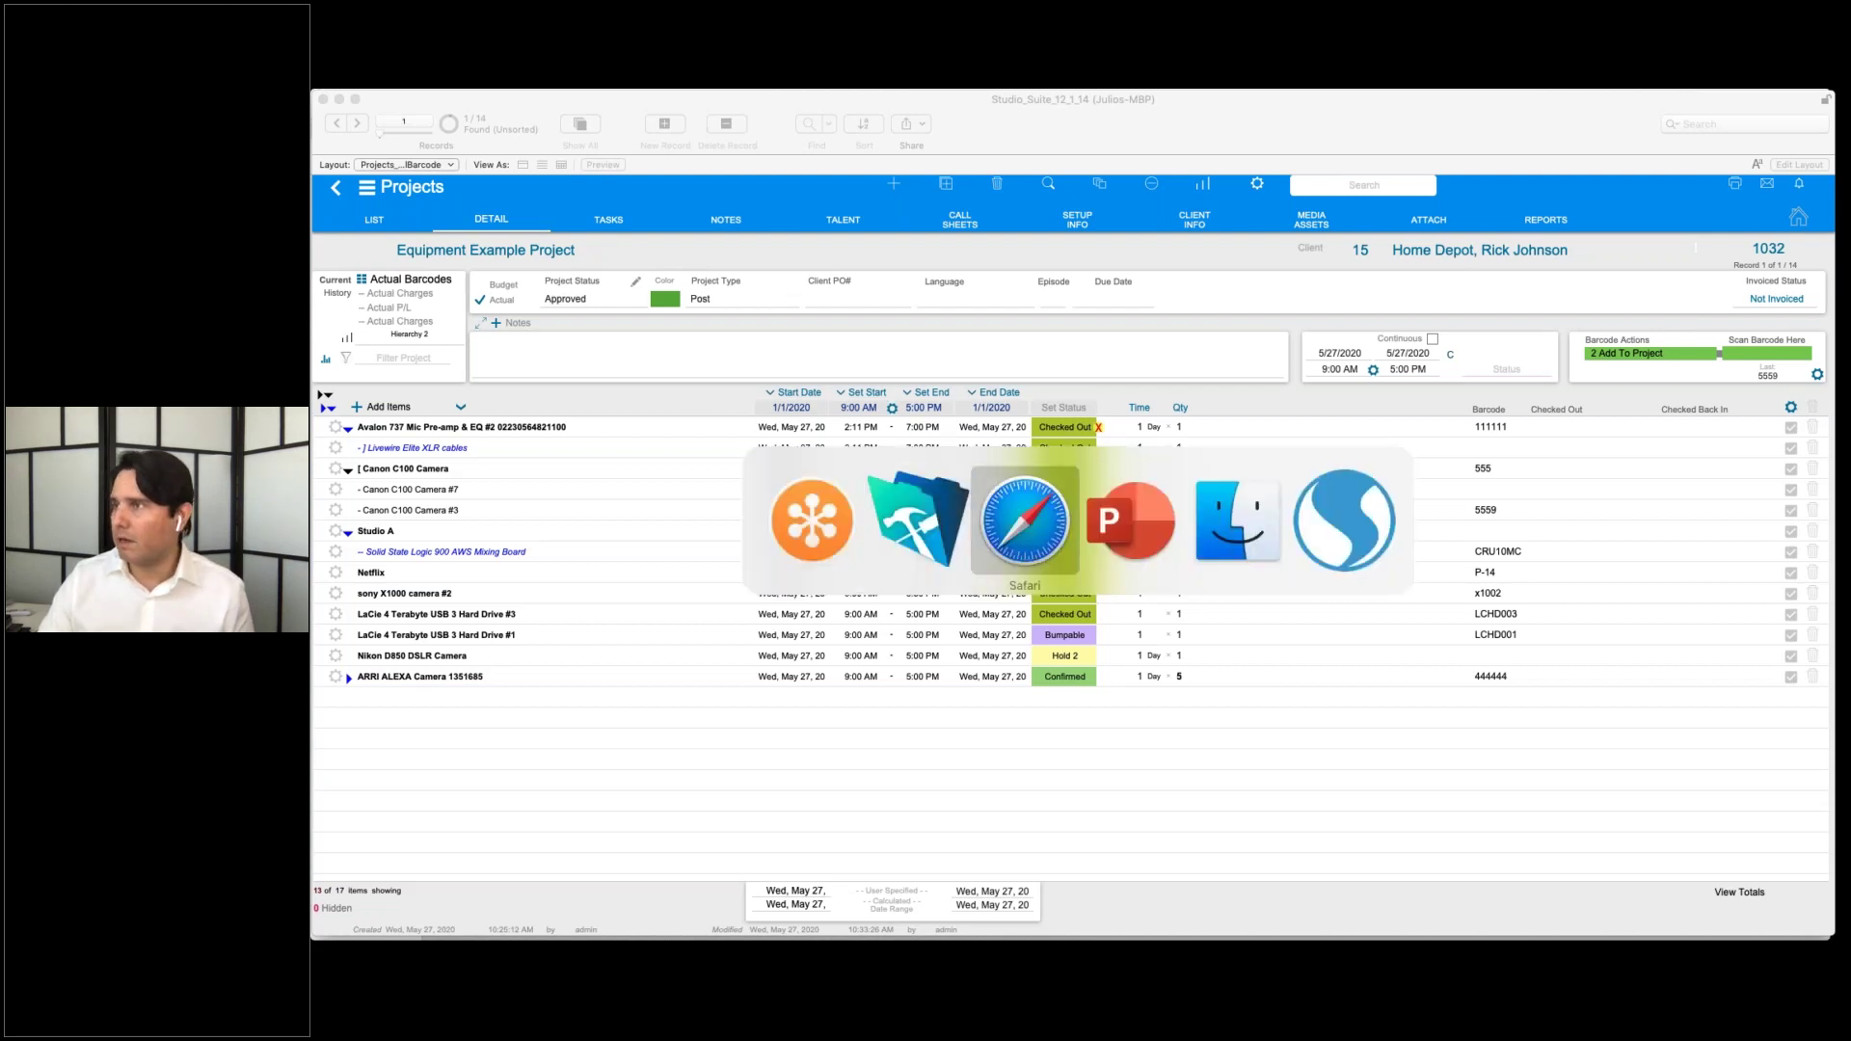
{"action": "left_click", "coordinate": [836, 135]}
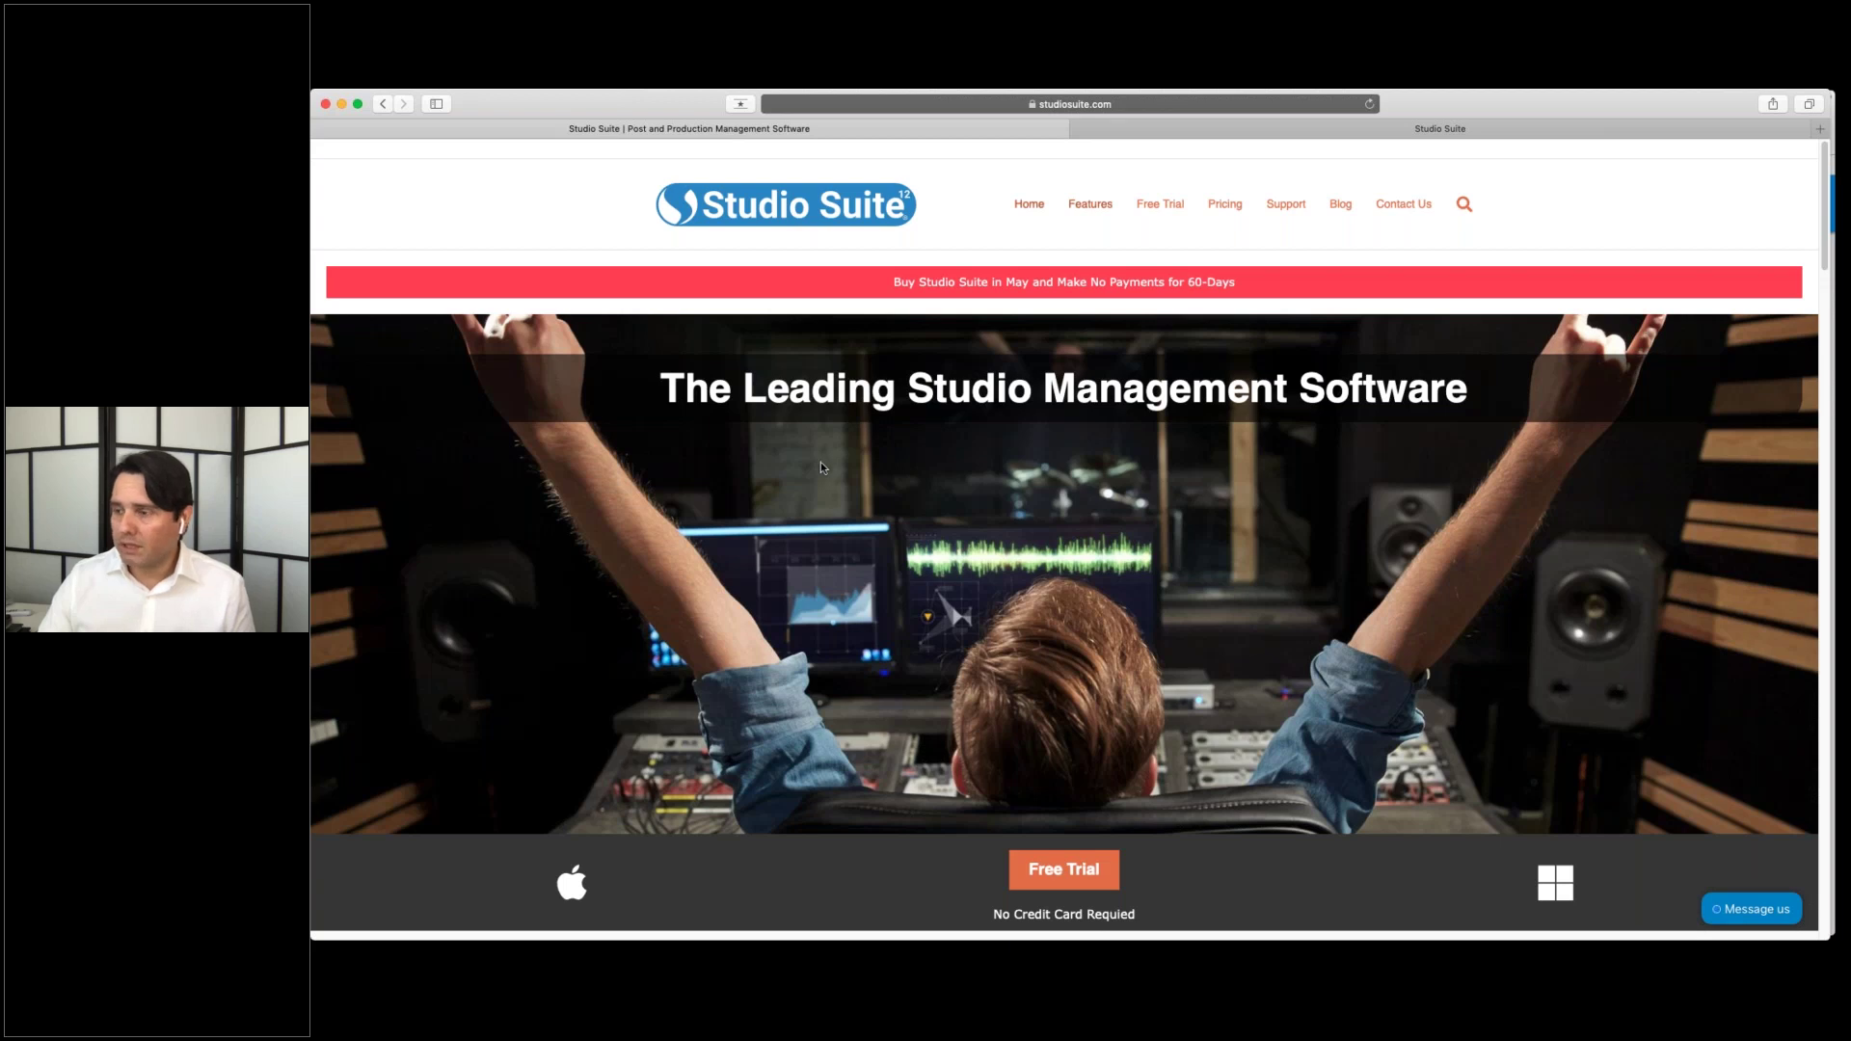
{"action": "scroll", "coordinate": [952, 570], "scroll_direction": "down", "scroll_amount": 2}
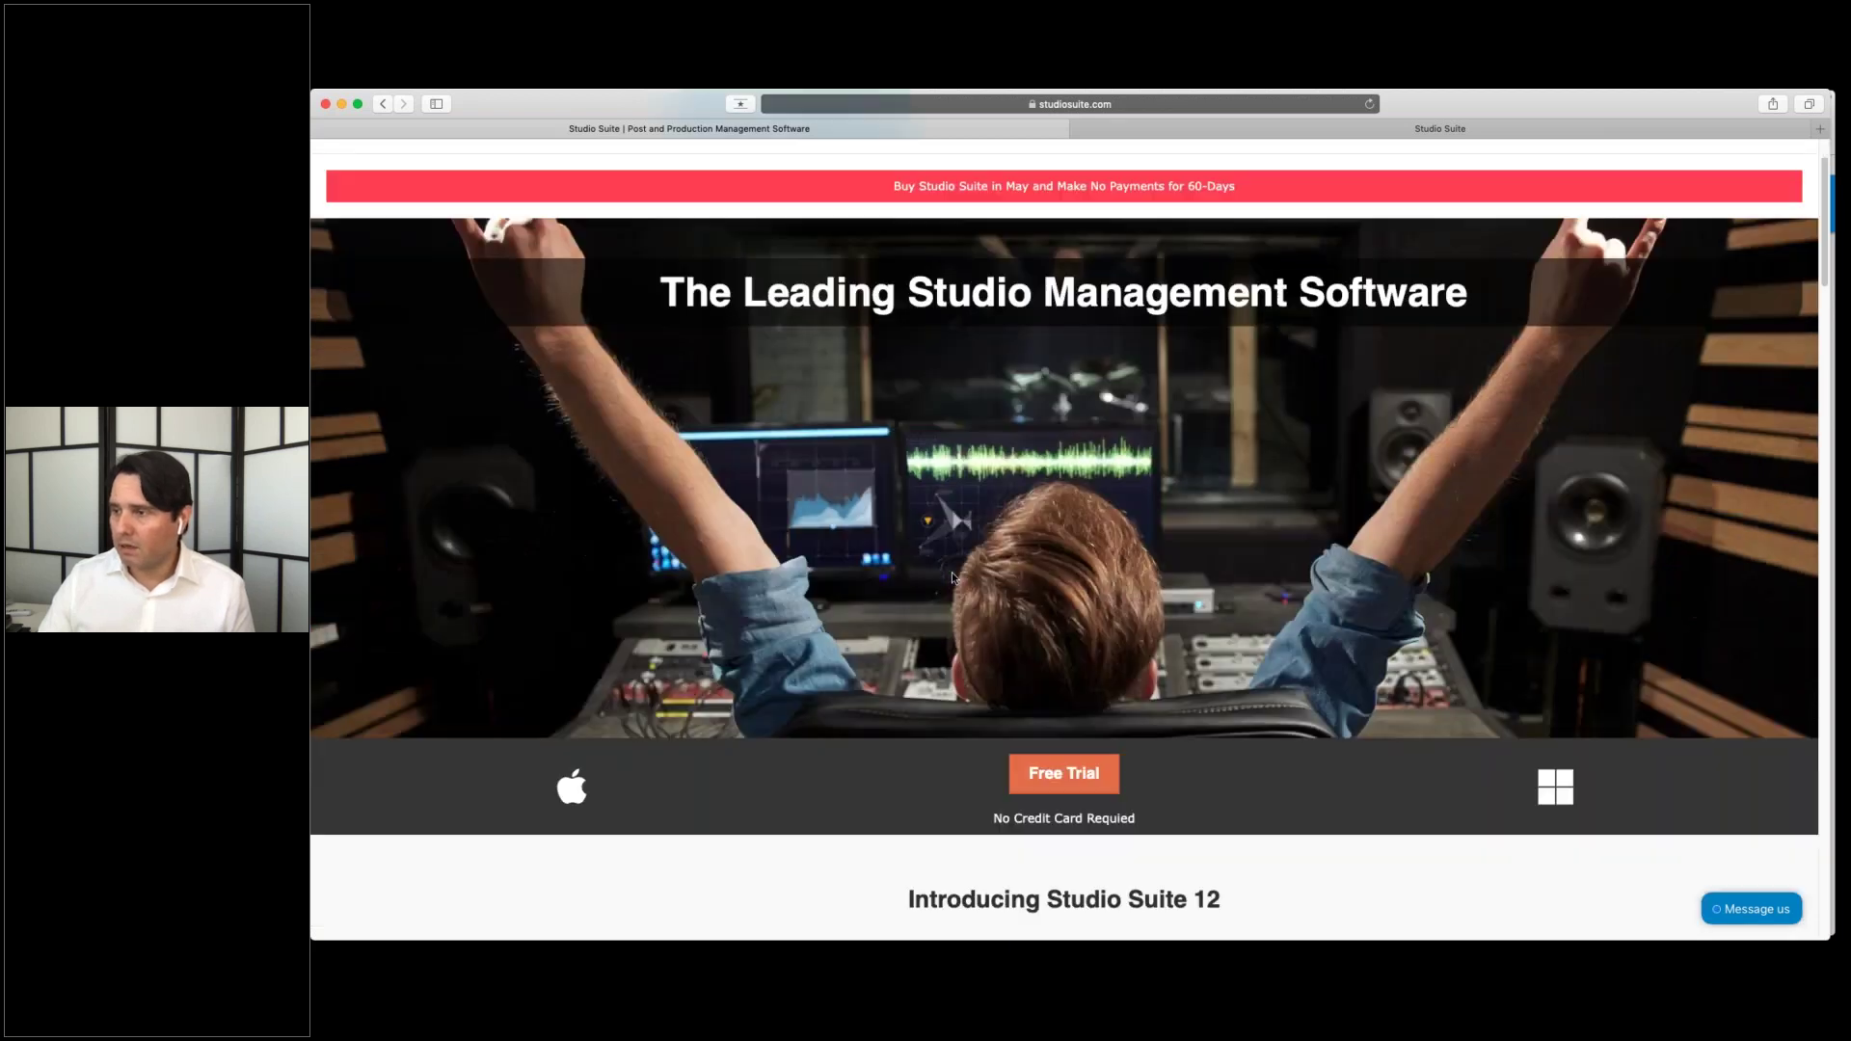
{"action": "left_click", "coordinate": [1087, 771]}
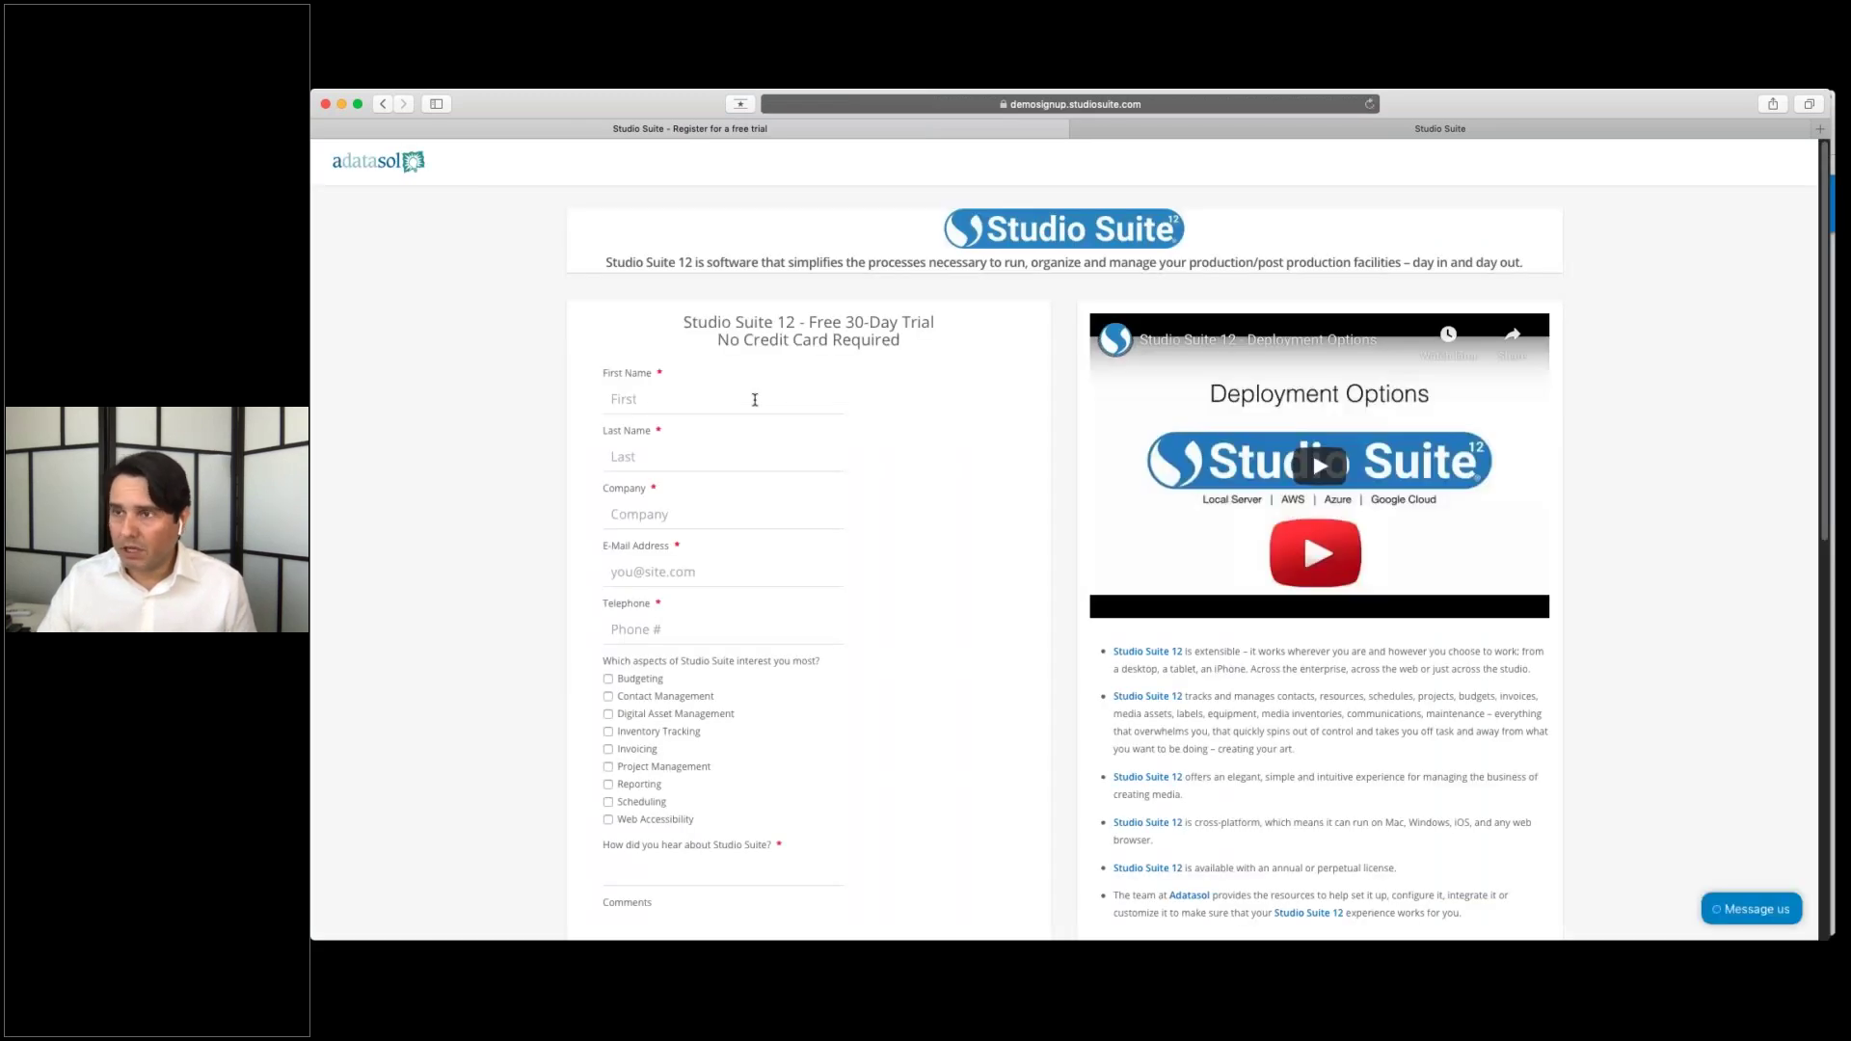
{"action": "scroll", "coordinate": [755, 399], "scroll_direction": "down", "scroll_amount": 2}
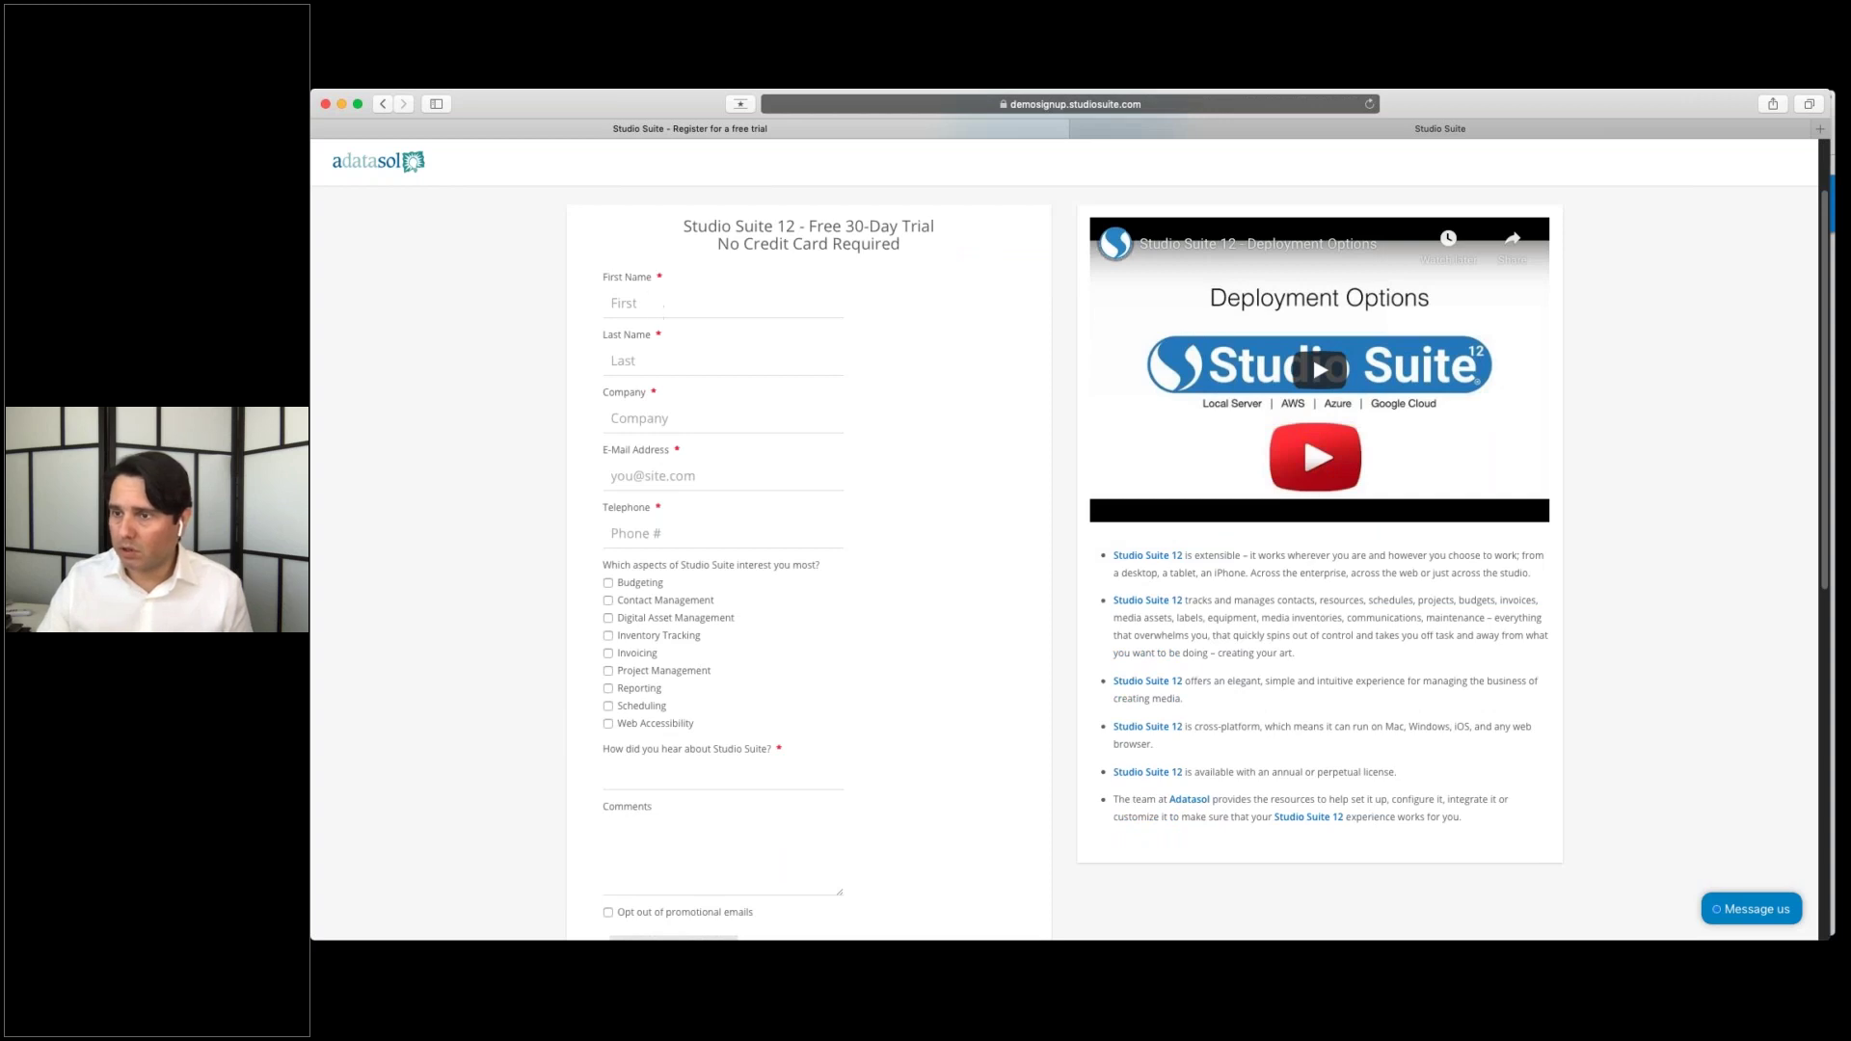
{"action": "scroll", "coordinate": [733, 510], "scroll_direction": "down", "scroll_amount": 5}
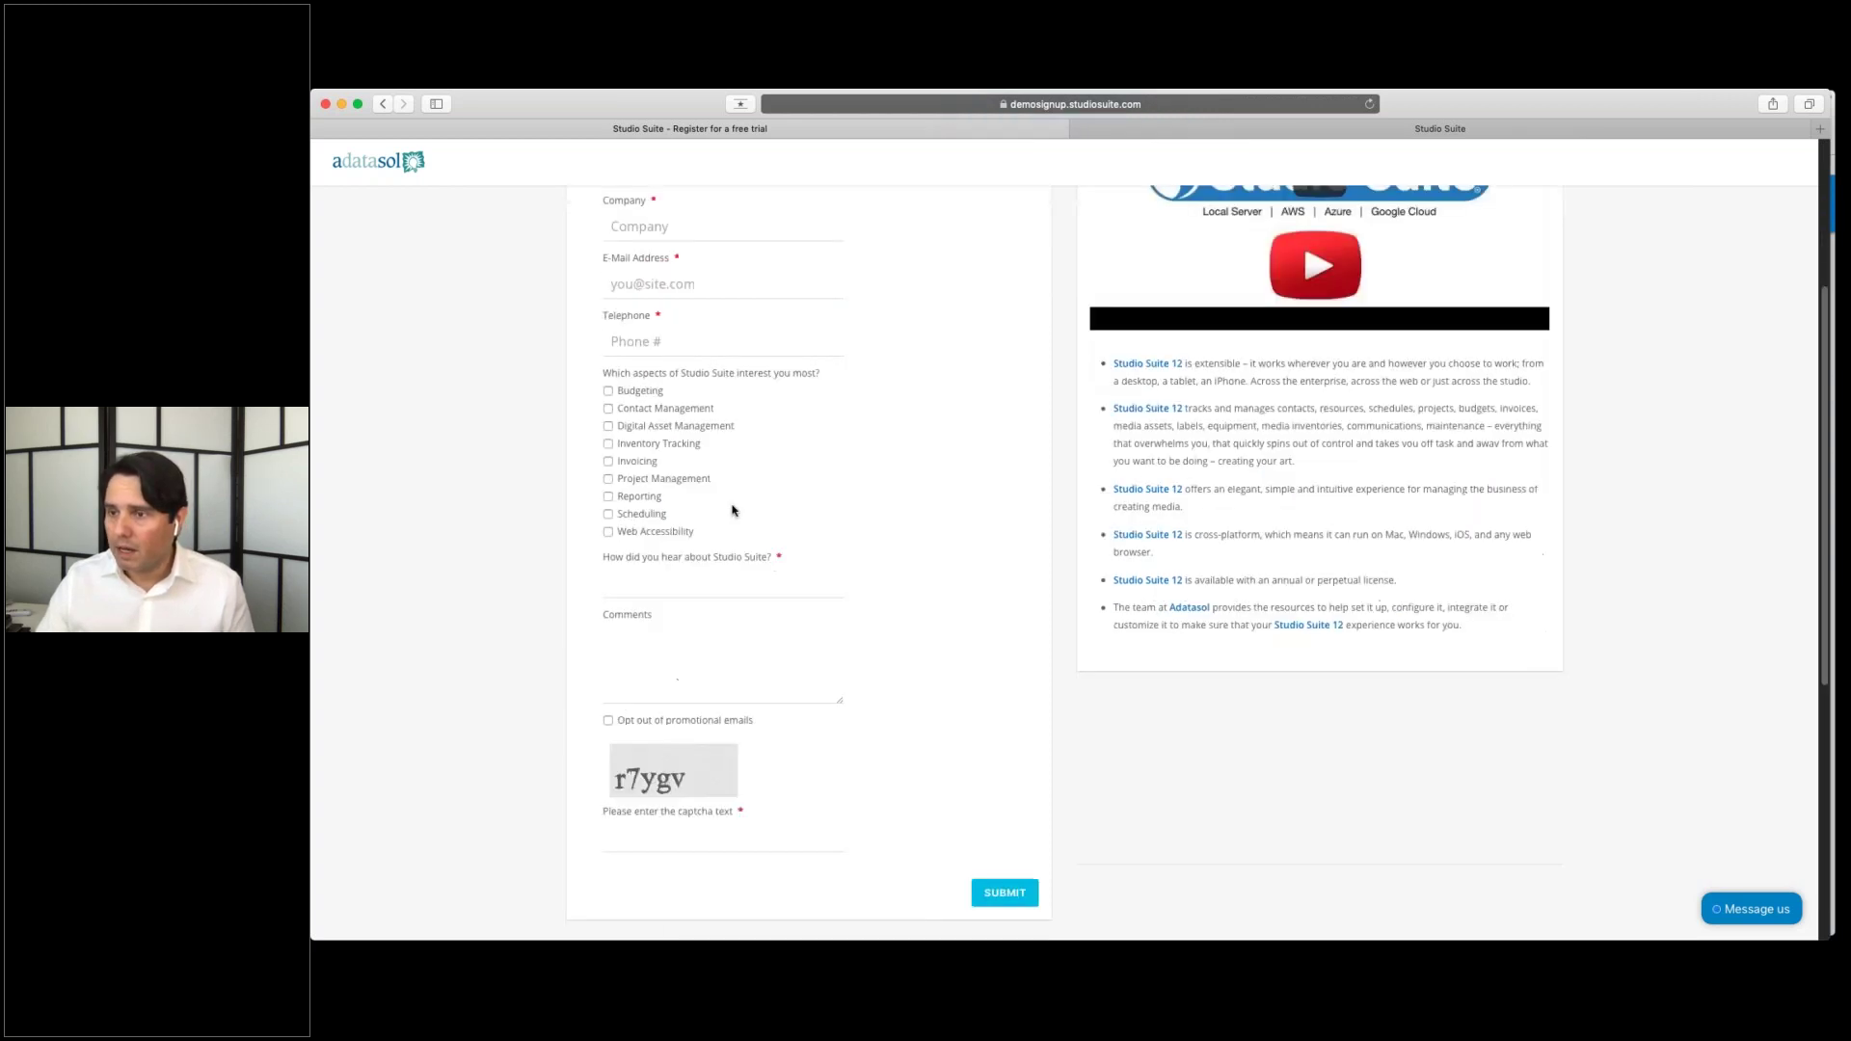
{"action": "scroll", "coordinate": [1008, 773], "scroll_direction": "up", "scroll_amount": 5}
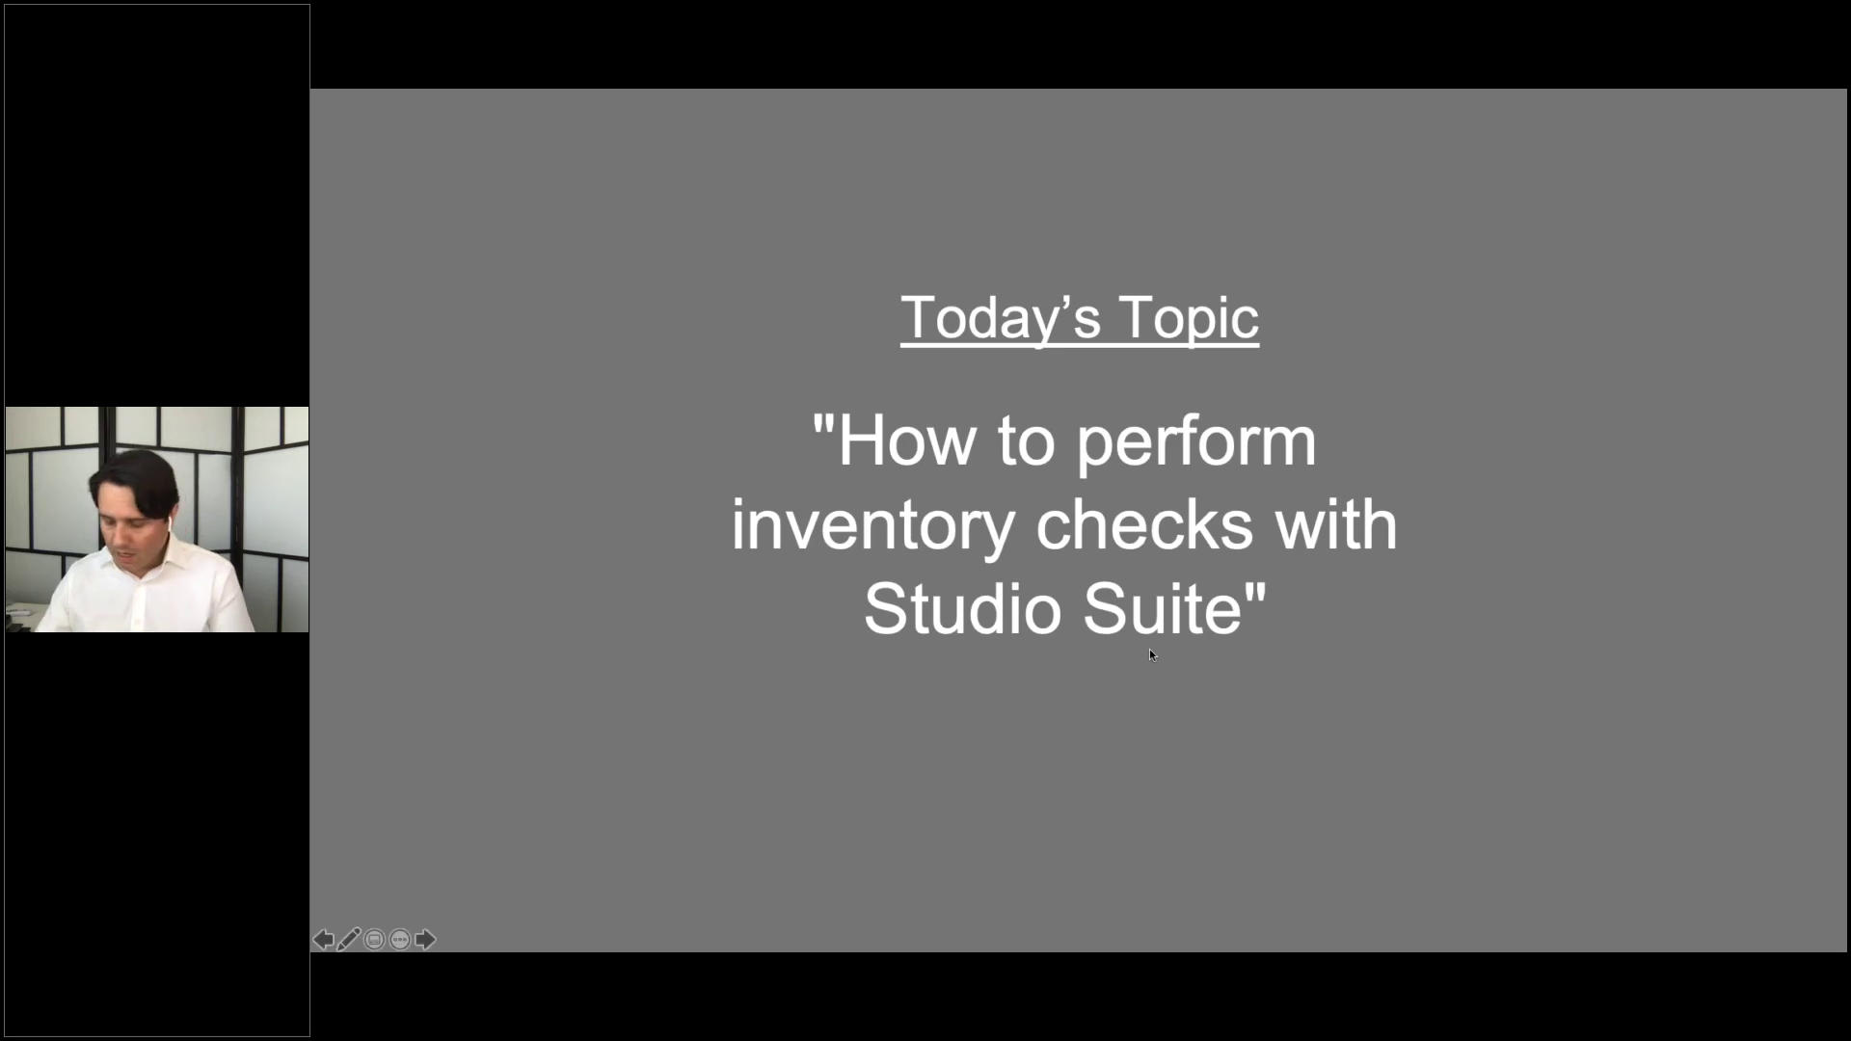
{"action": "key", "text": "Right"}
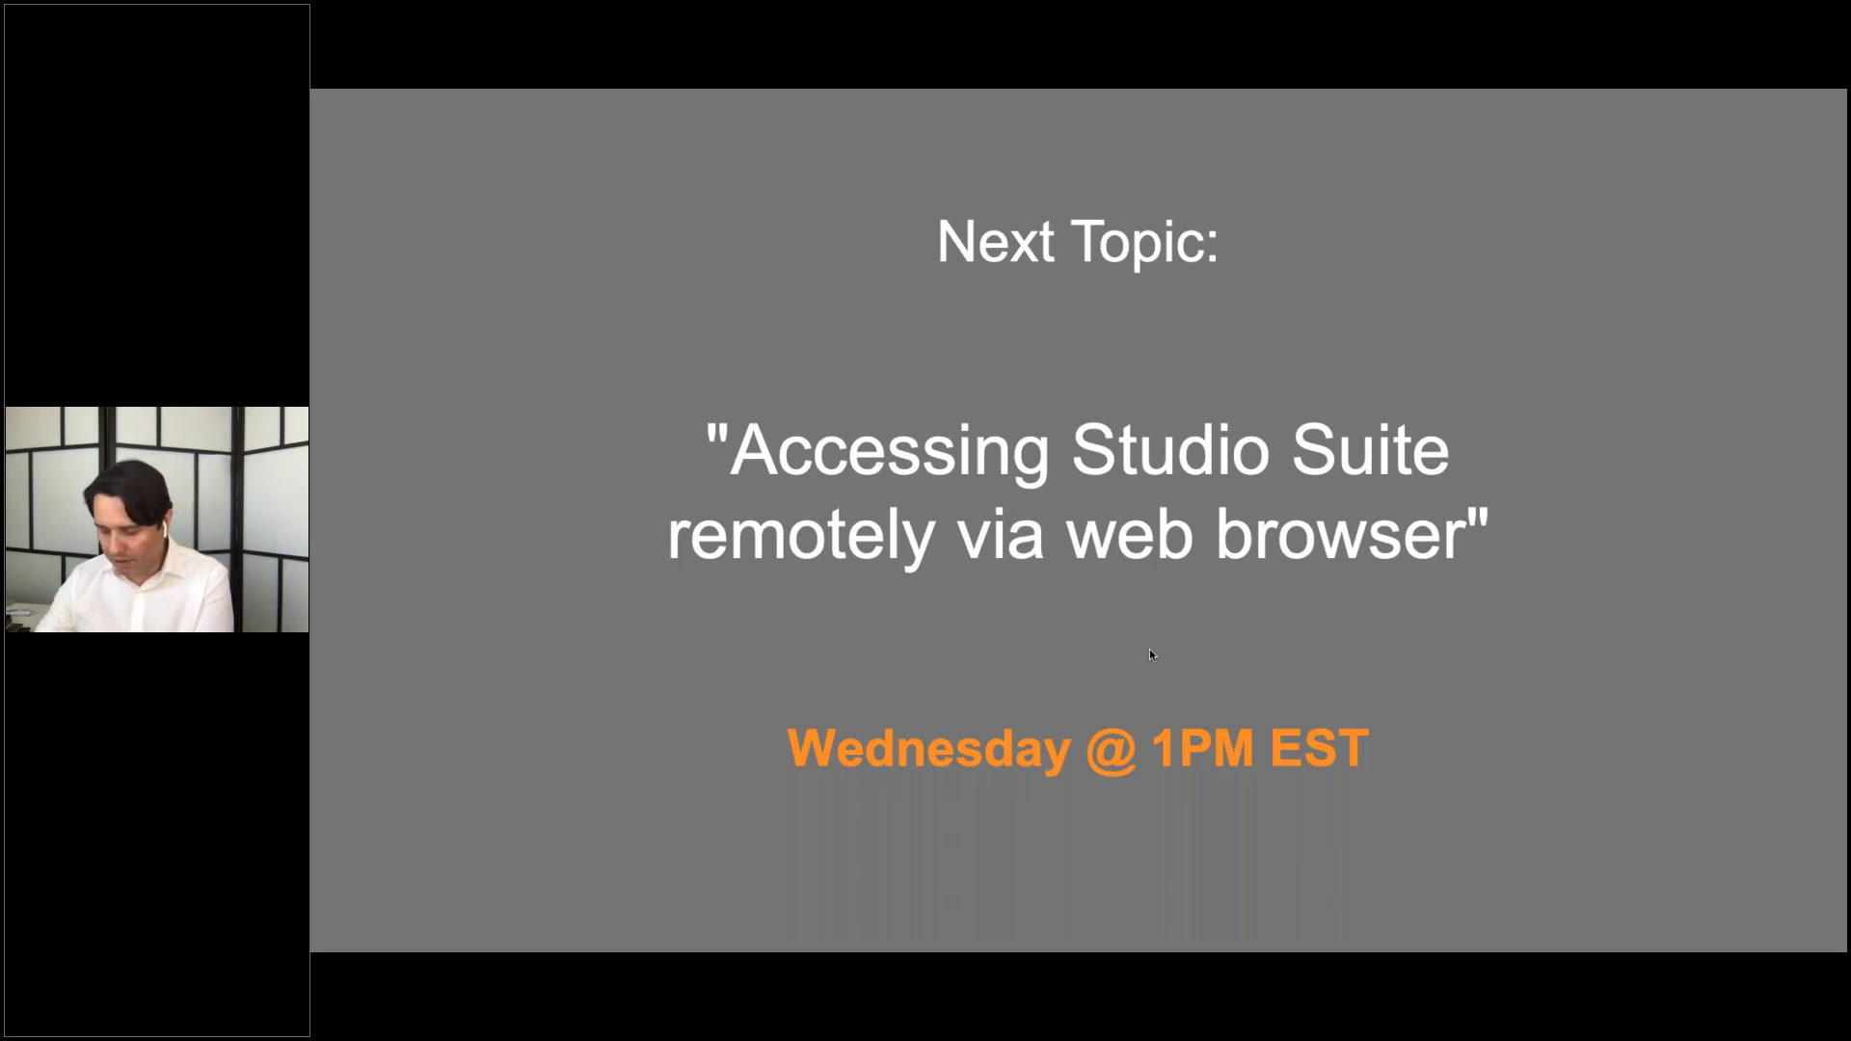
{"action": "key", "text": "Right"}
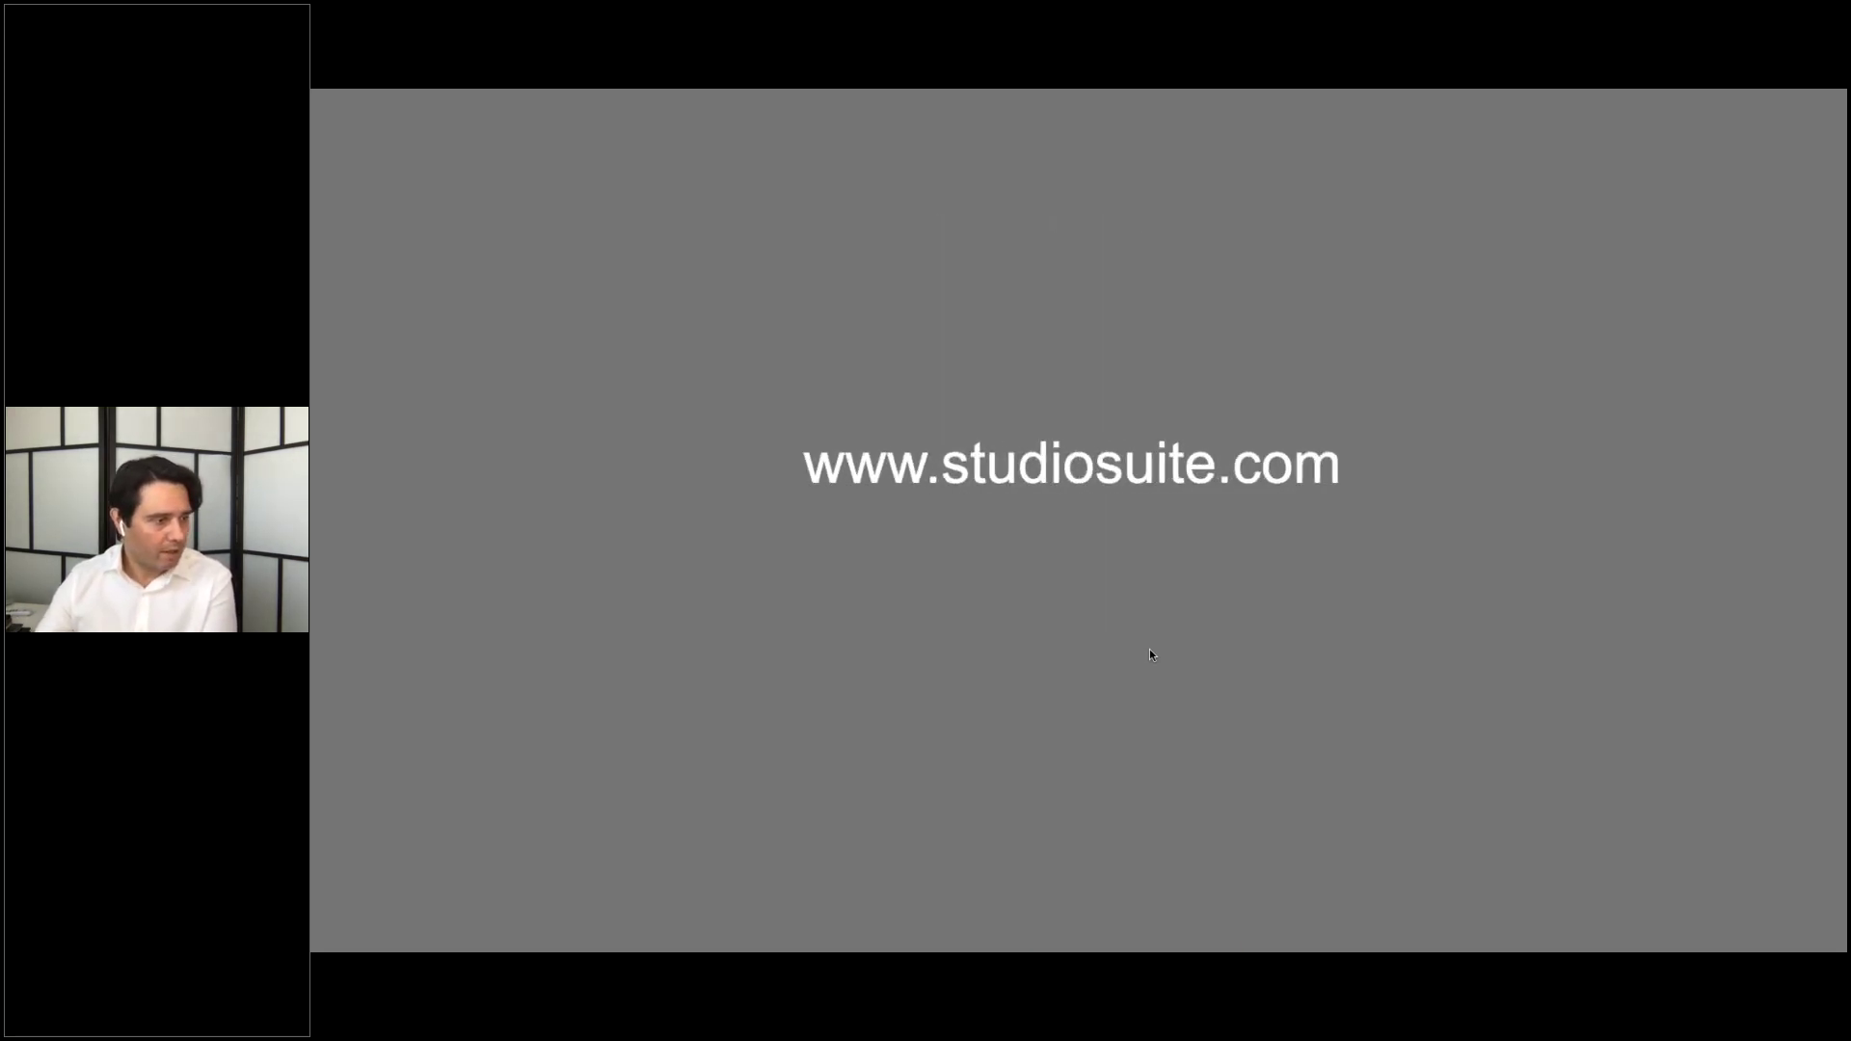